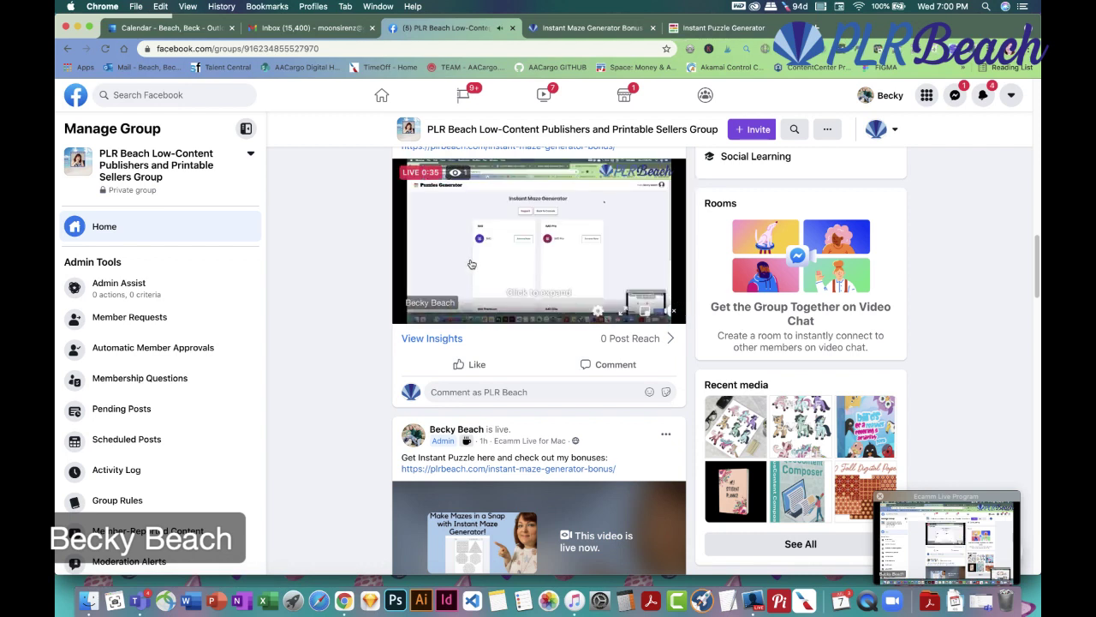
Check the Bluetooth devices in the macOS System Preferences and return to Chrome
click(73, 6)
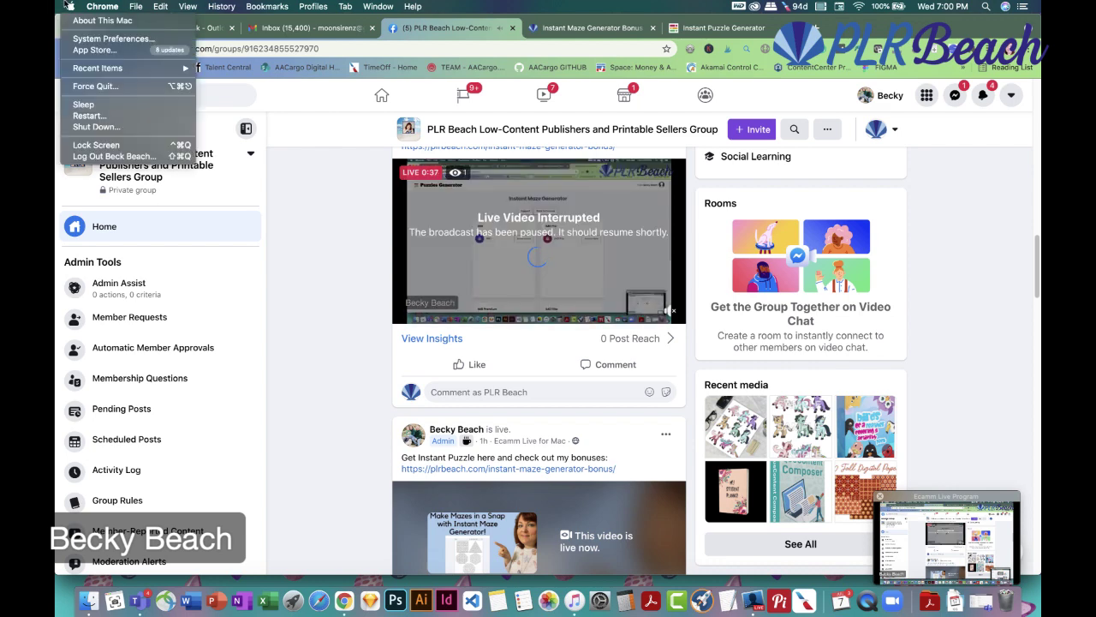
click(90, 38)
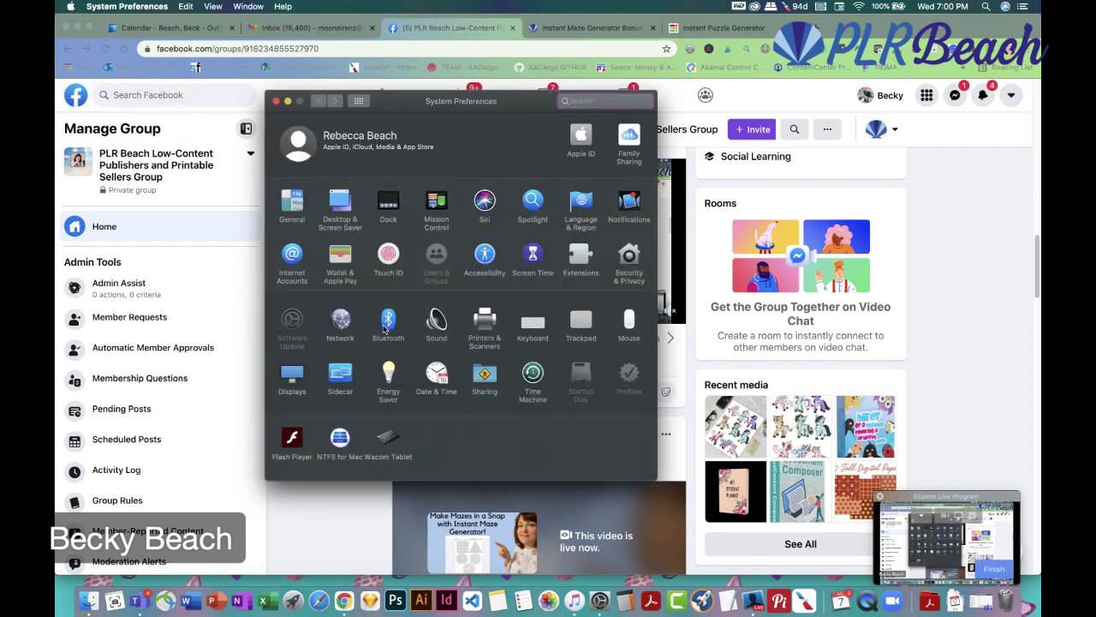
click(388, 324)
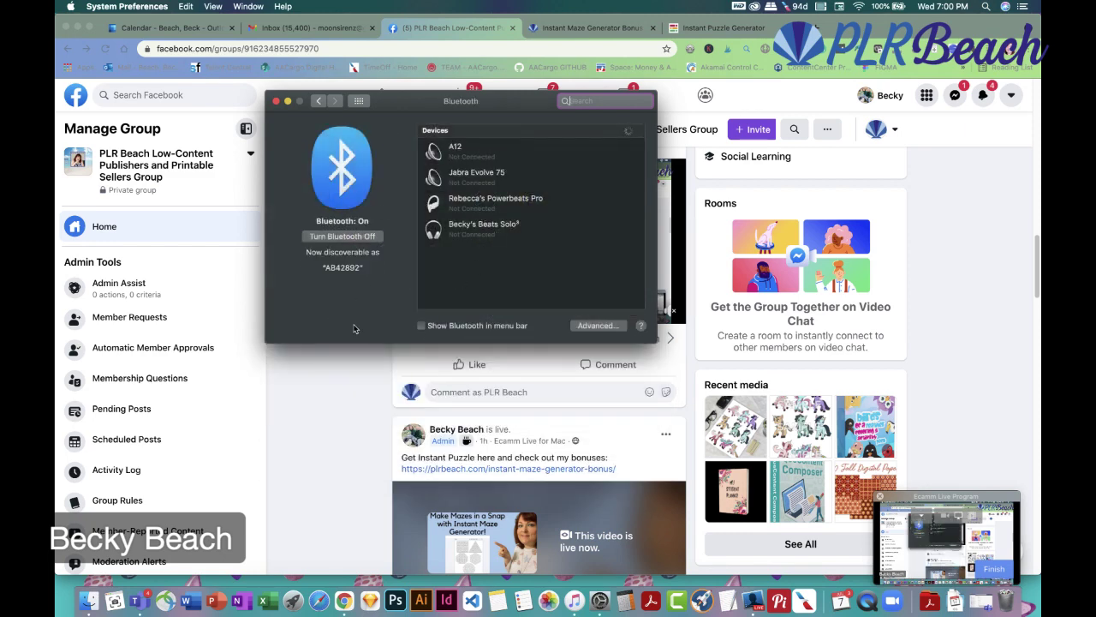
click(343, 390)
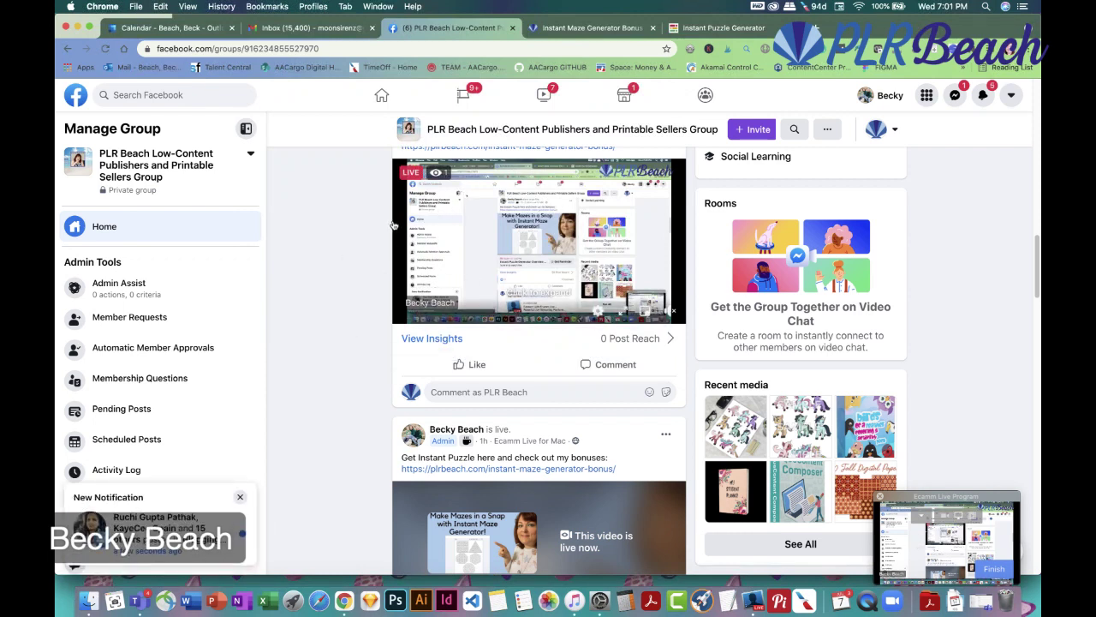
Switch to the Instant Puzzle Generator page and review the IMG, Pro, Premium and Elite access options
click(715, 28)
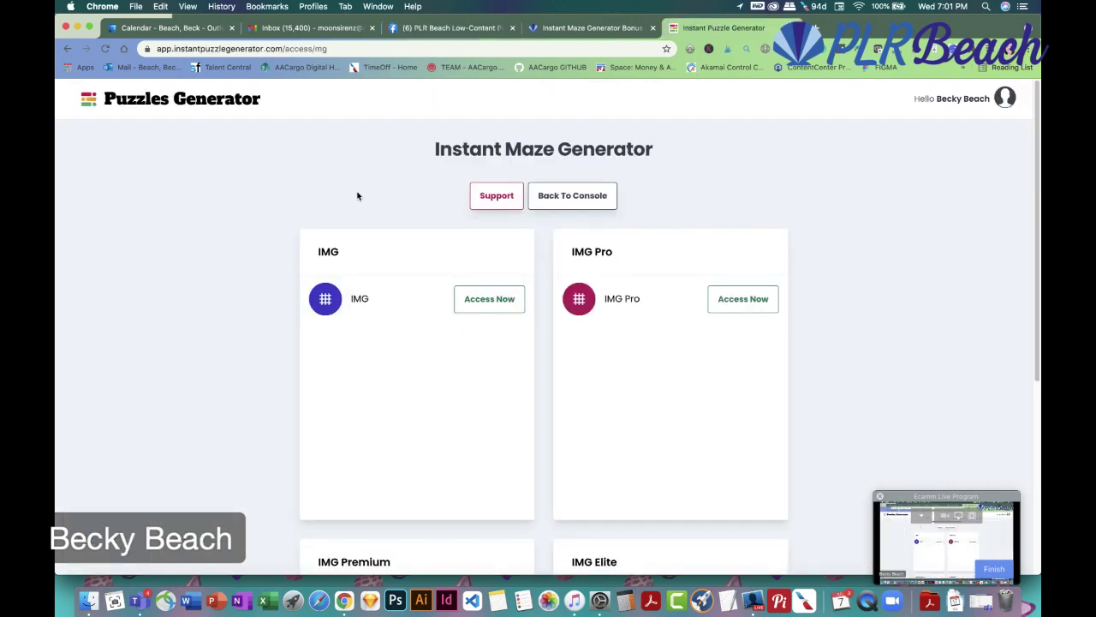
scroll(339, 185, down, 2)
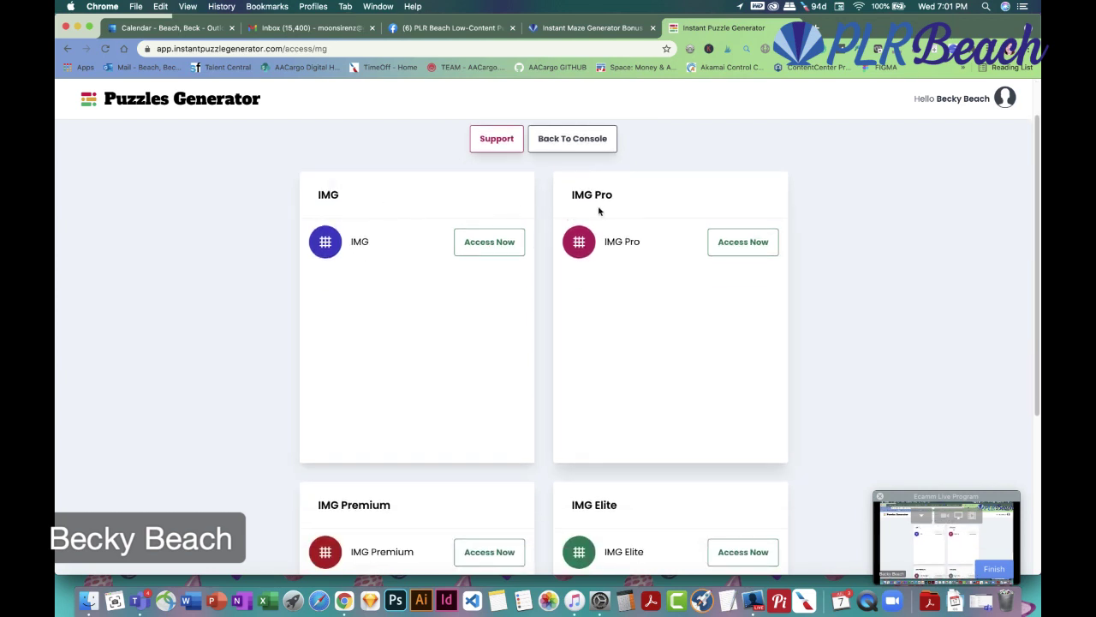
scroll(513, 282, down, 3)
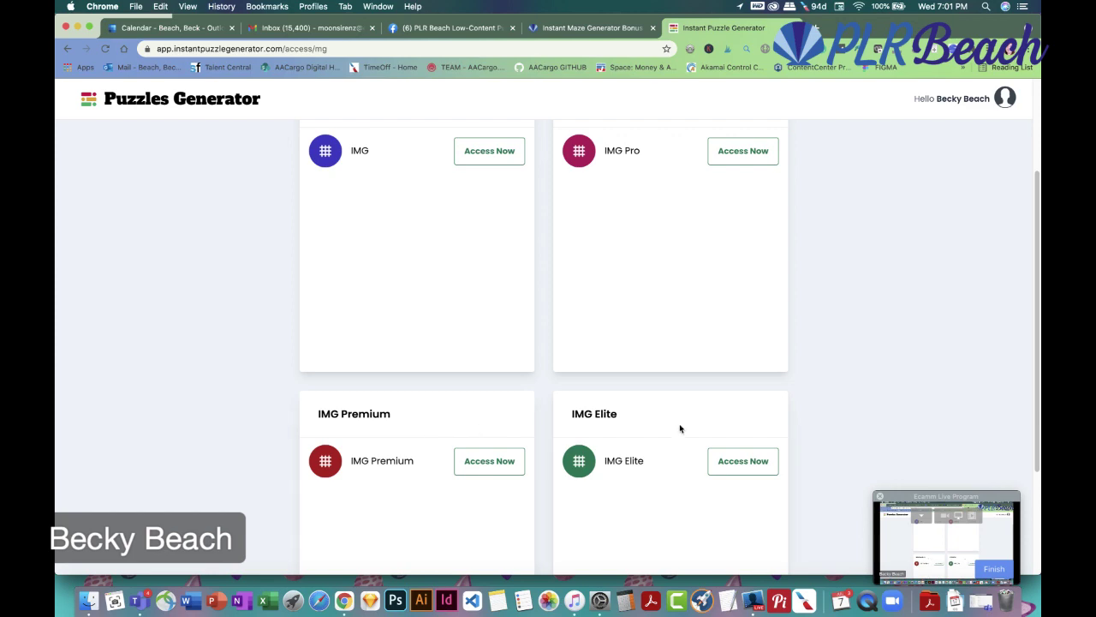
Check the viewer comments in Ecamm Live and return to Chrome
click(754, 601)
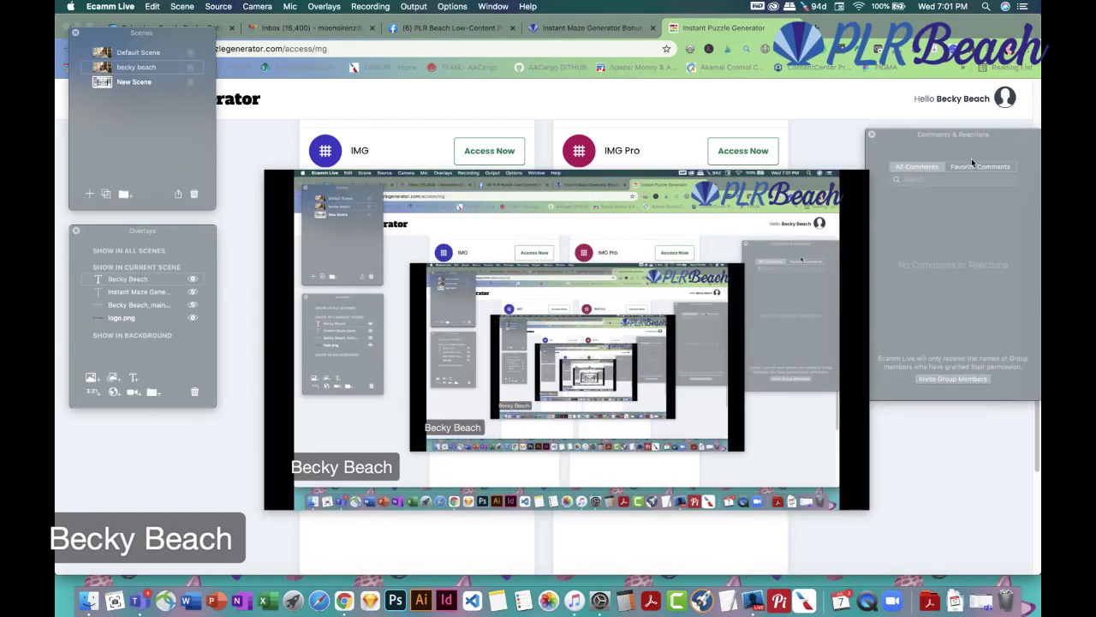
click(823, 144)
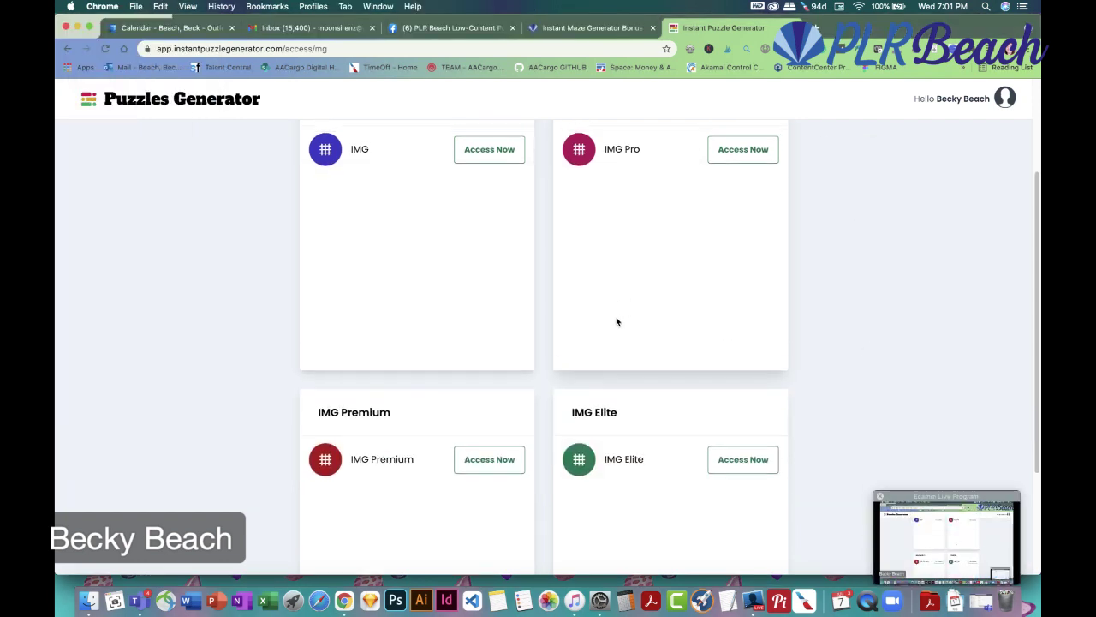
Access the basic IMG edition and create a maze collection named "unicorns"
scroll(614, 318, up, 4)
click(472, 305)
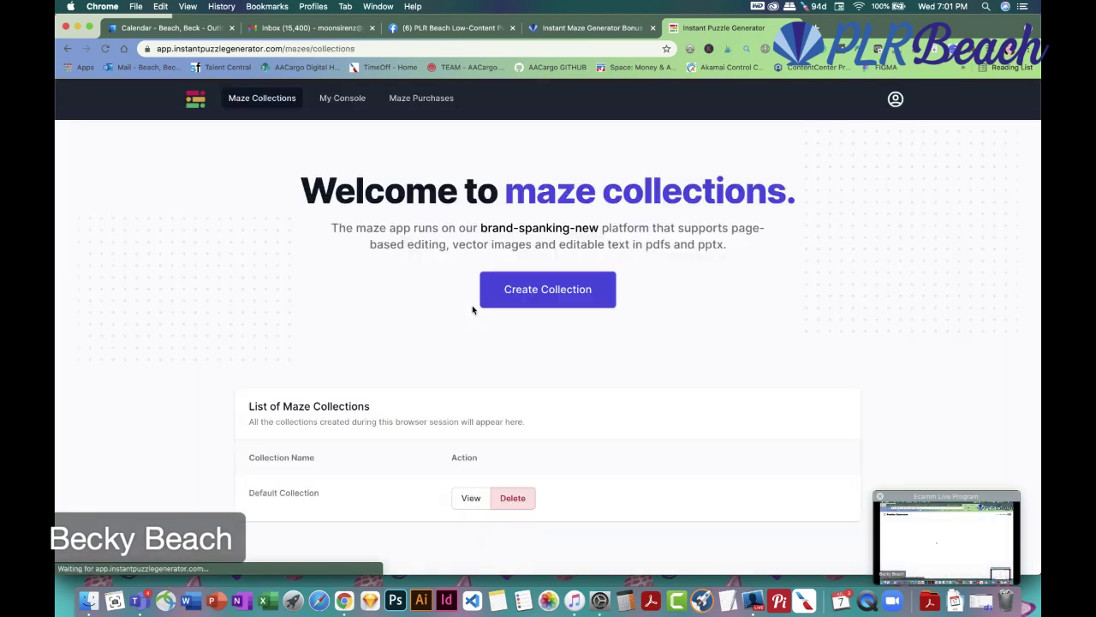
click(537, 291)
text(unicorns)
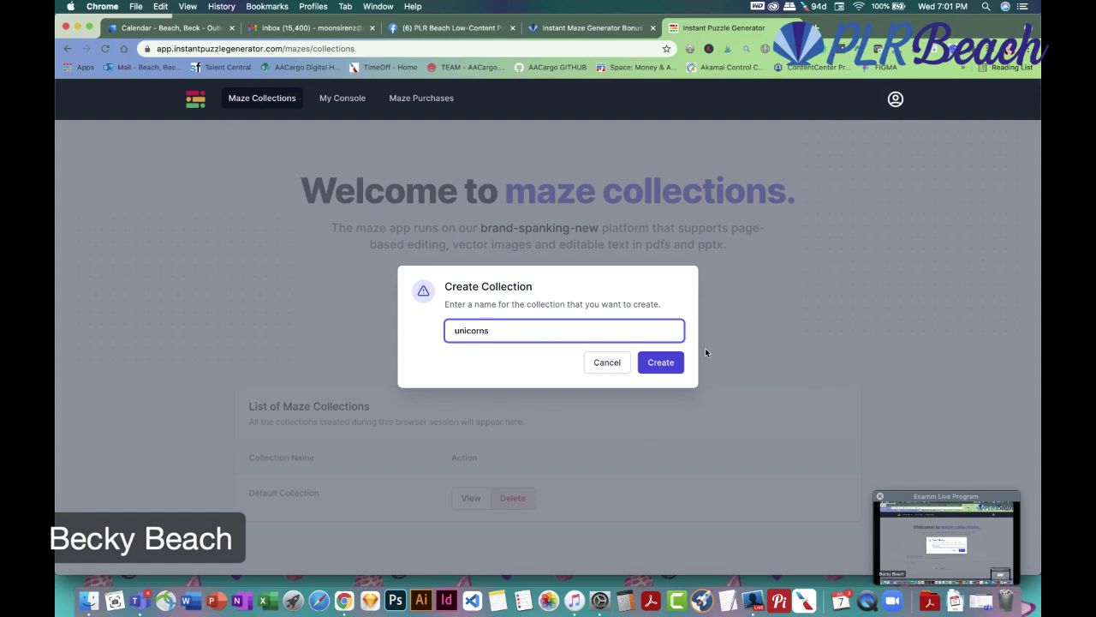
click(659, 362)
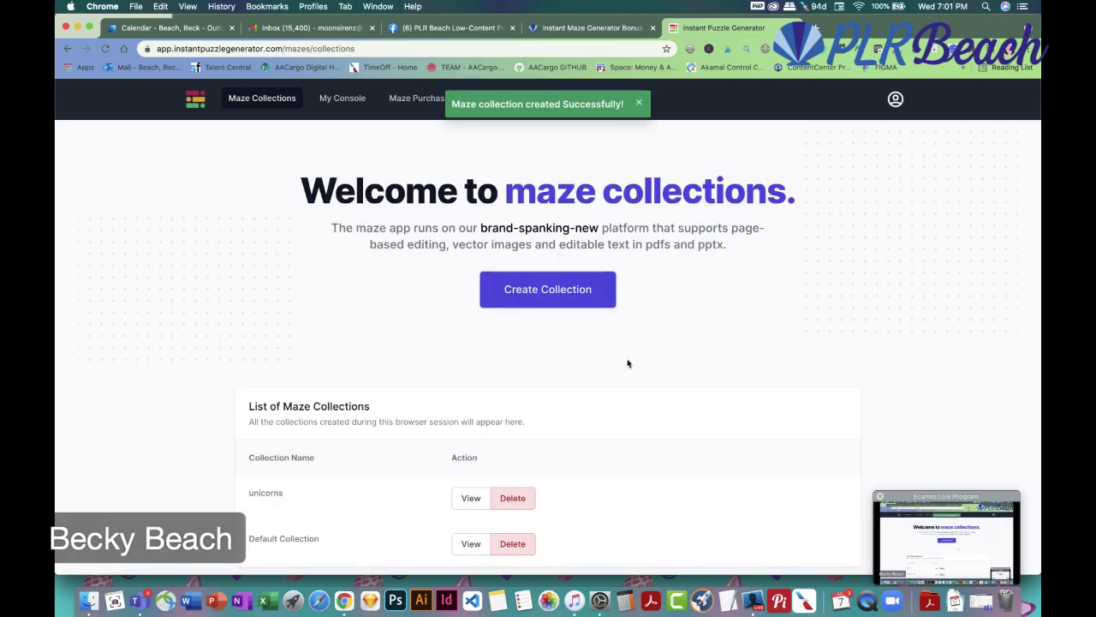
Open the unicorns collection and browse the available maze shapes
click(470, 504)
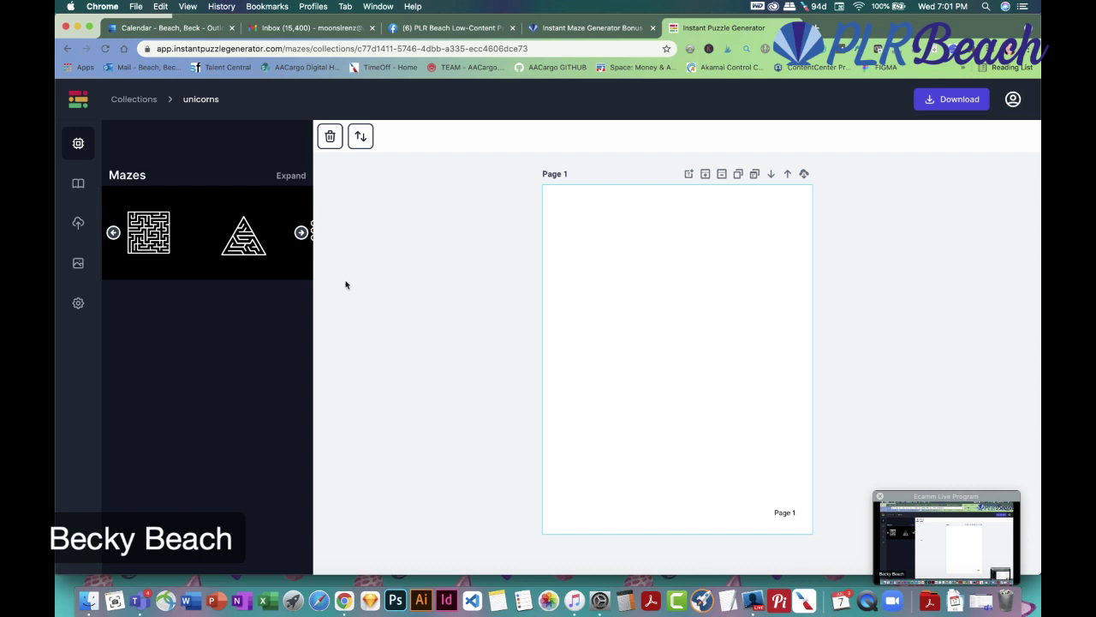
click(300, 233)
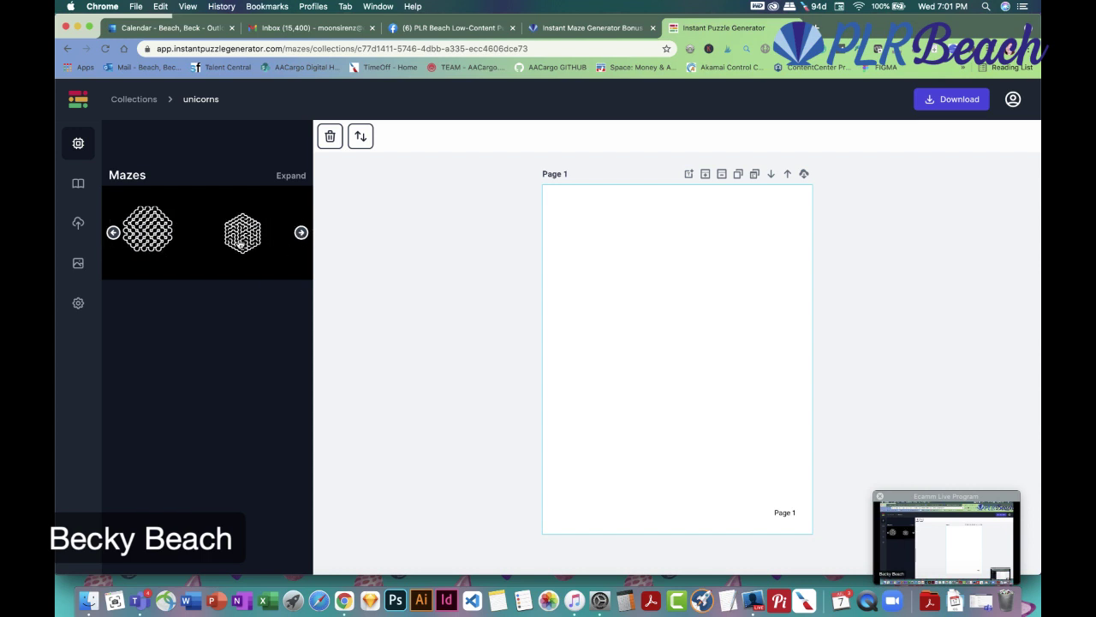
click(113, 232)
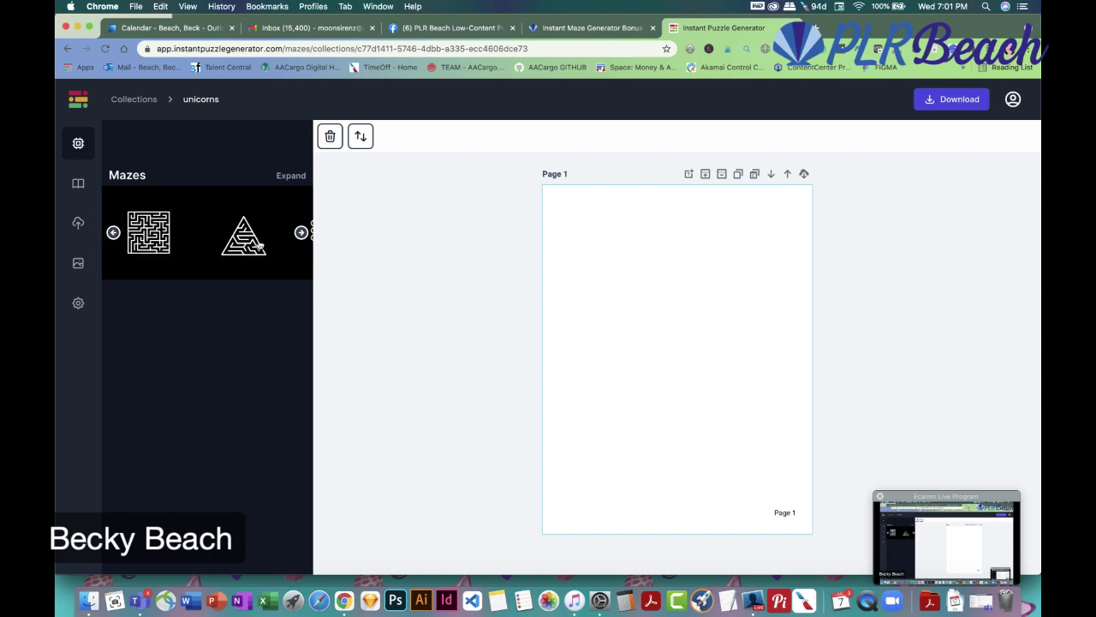
click(301, 234)
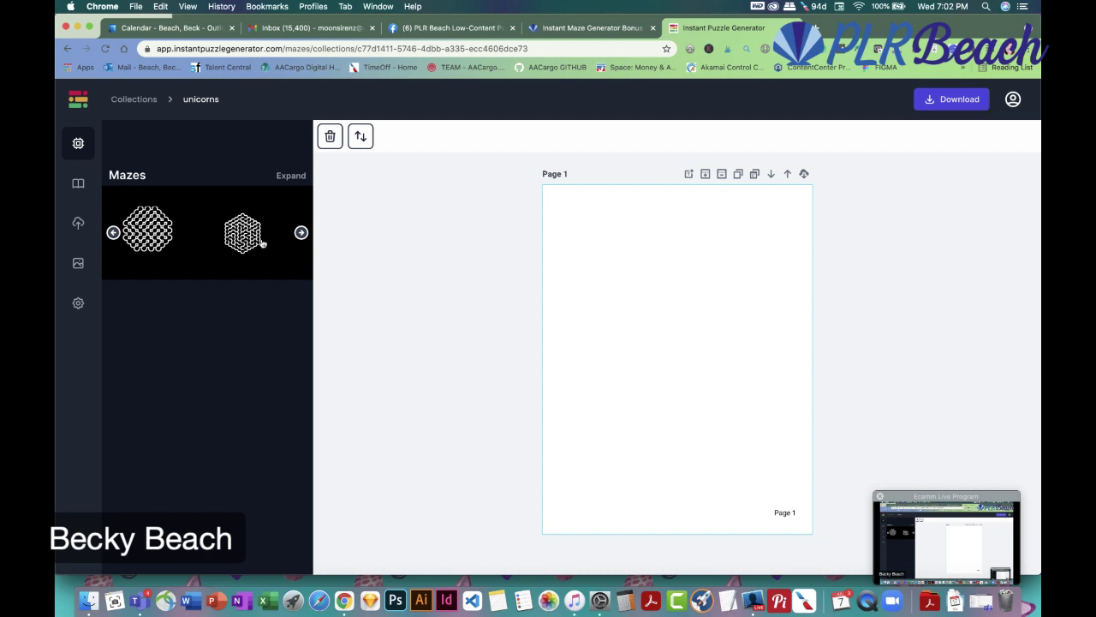
click(300, 234)
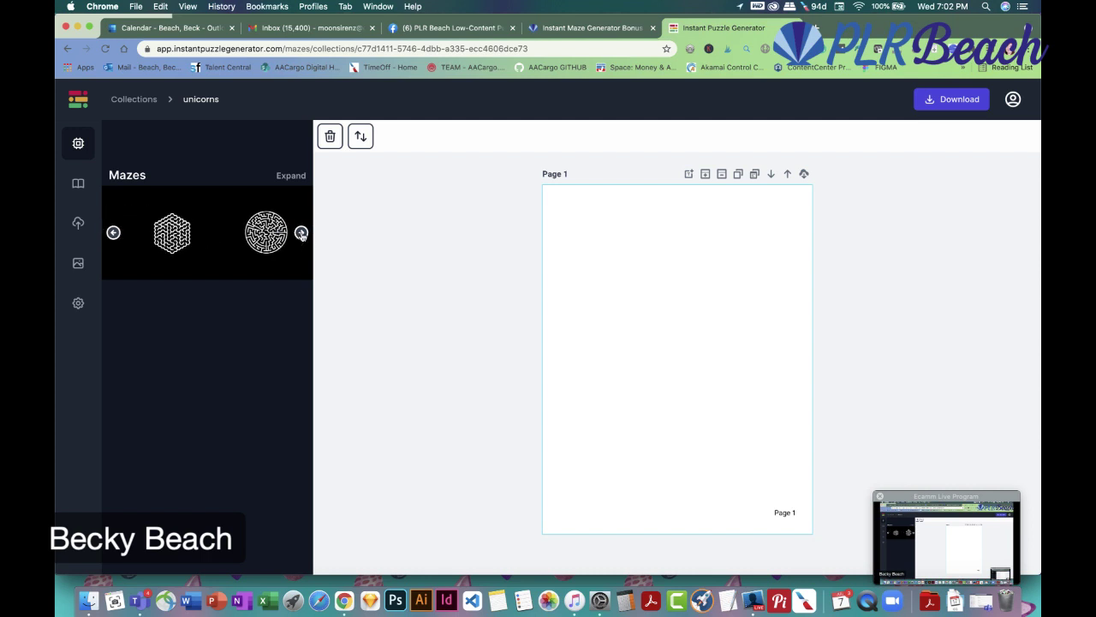
Create a quick book of Simple mazes with one page each of rectangle, triangle, hexagon, octagon and circular, and review its pages
click(78, 187)
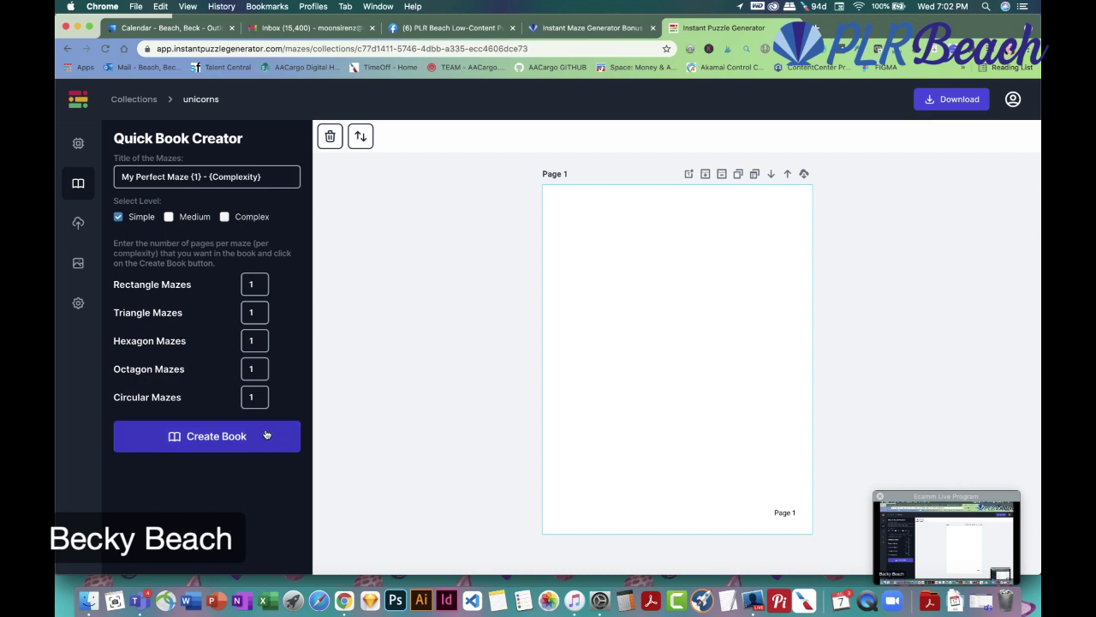
click(220, 440)
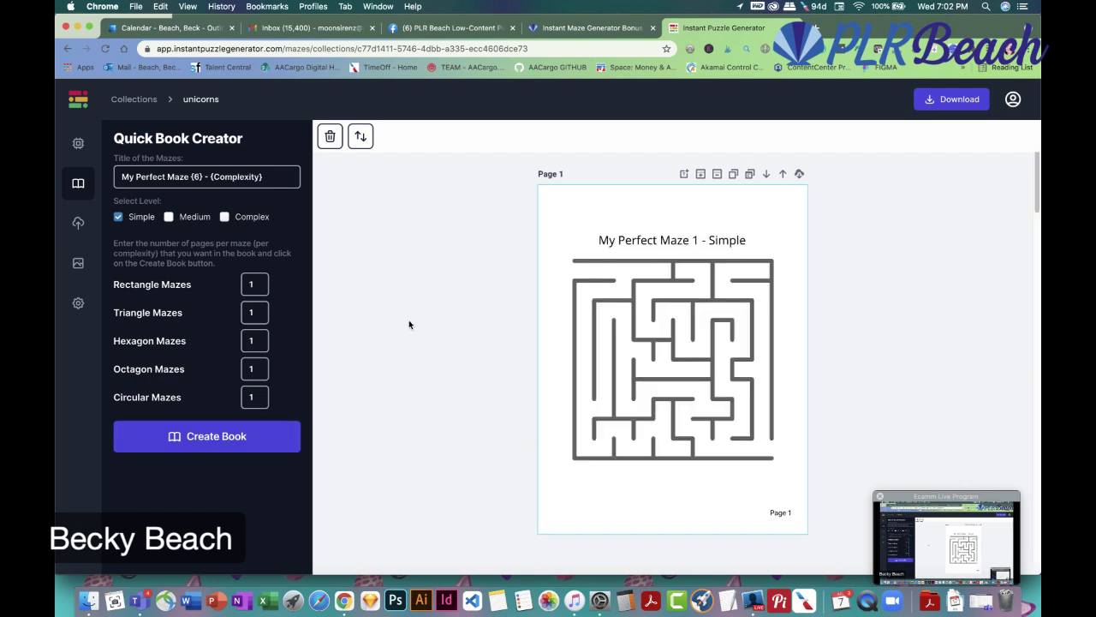
scroll(541, 307, down, 10)
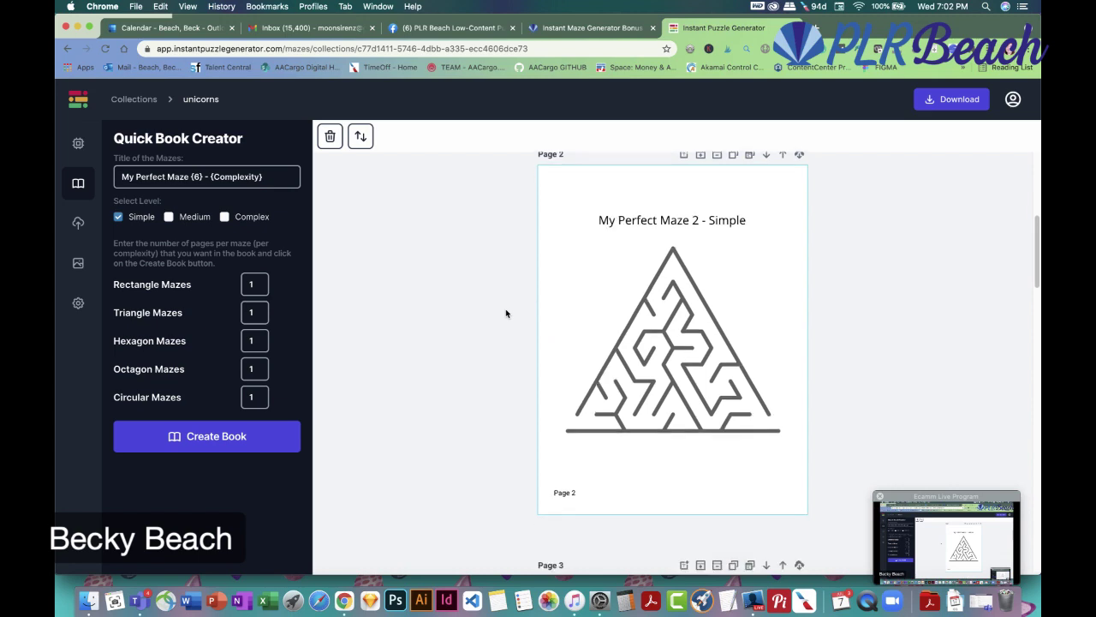
scroll(505, 312, down, 15)
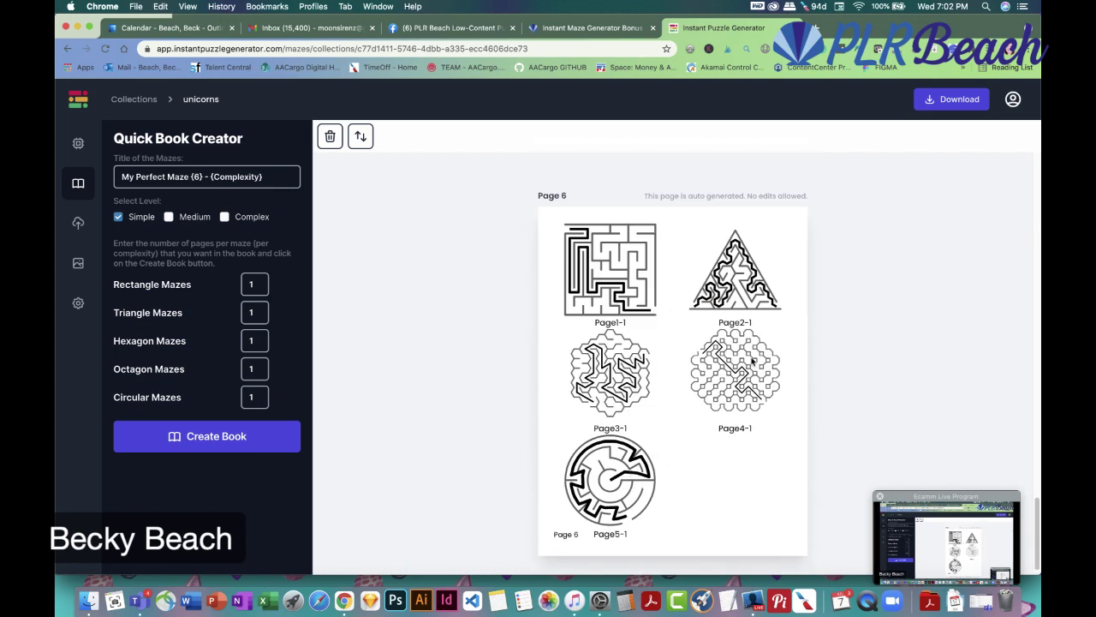
scroll(457, 322, up, 20)
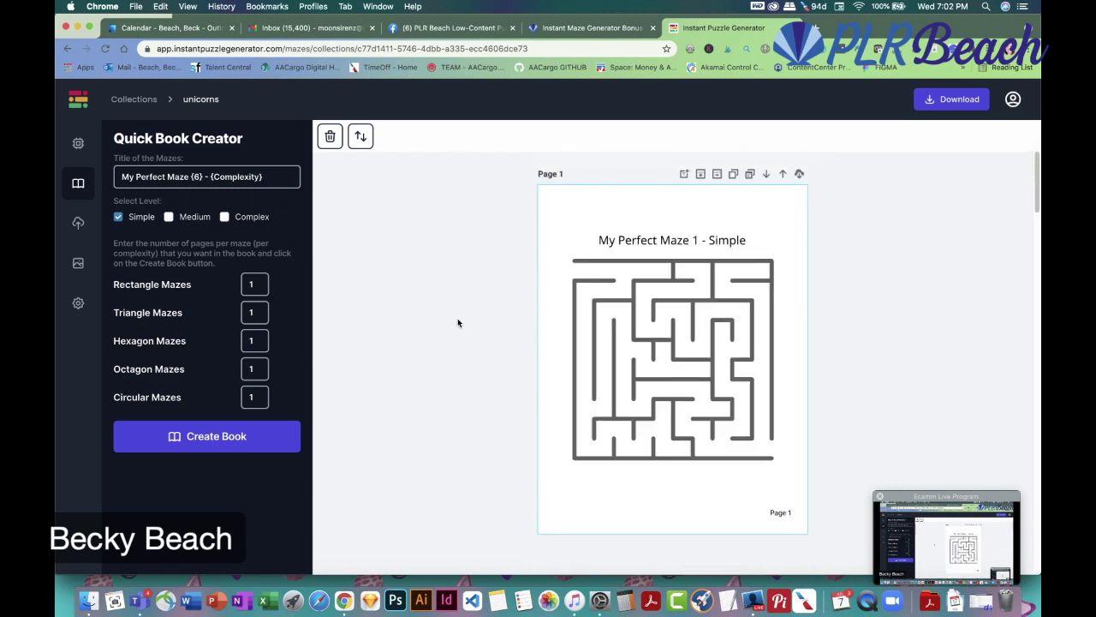
Upload unicorn_5.png from the PNG folder of Front Offer in the Desktop's unicorn project folder
click(77, 224)
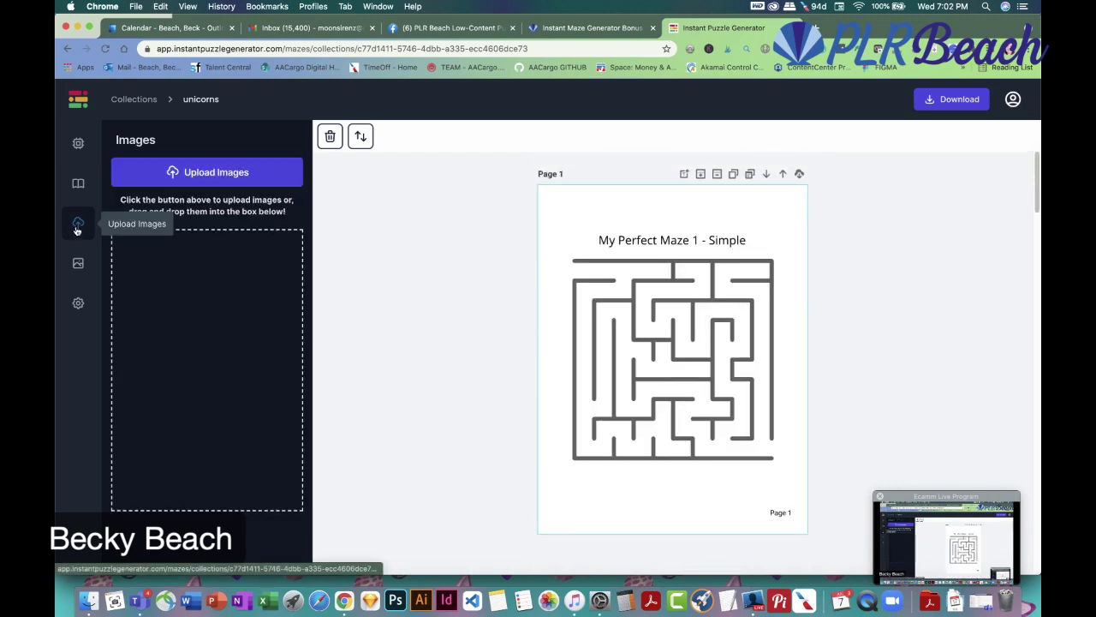
click(213, 173)
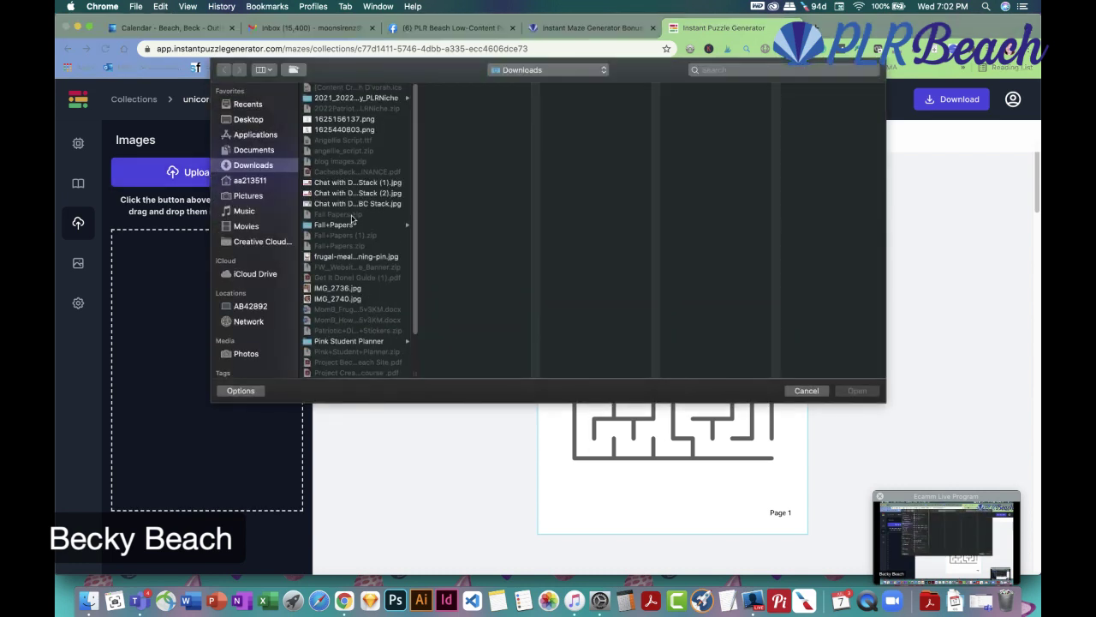
click(250, 122)
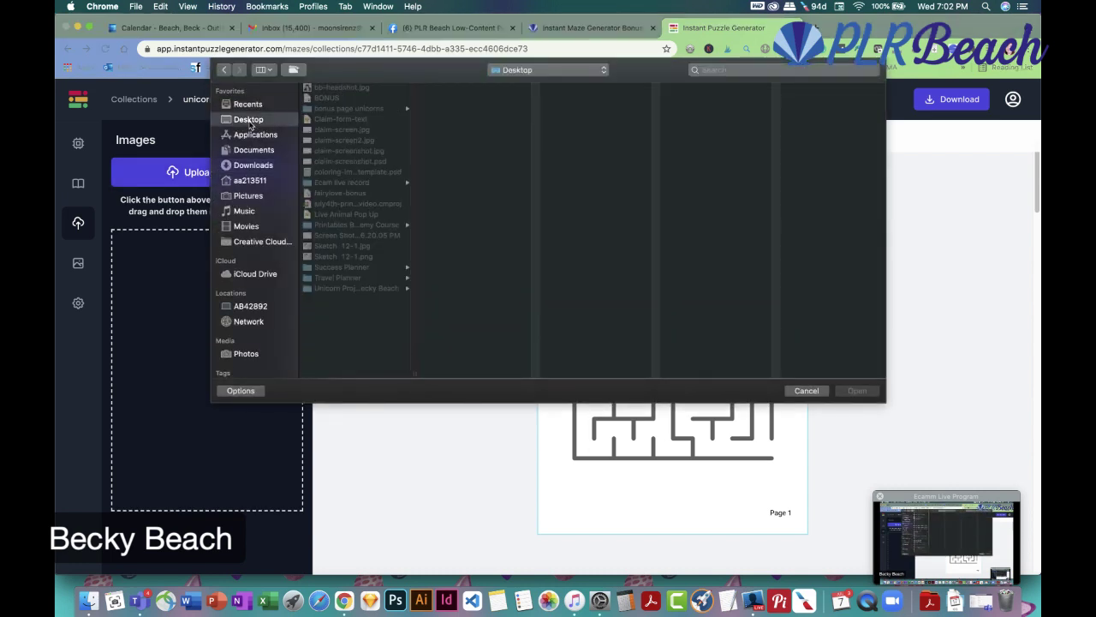
click(351, 289)
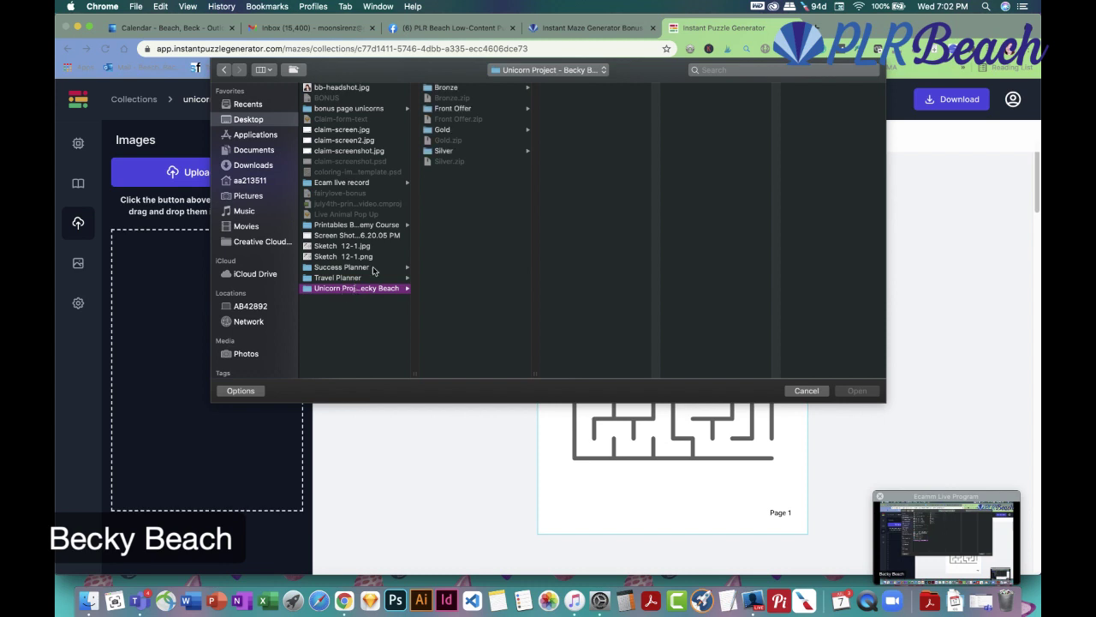
click(446, 107)
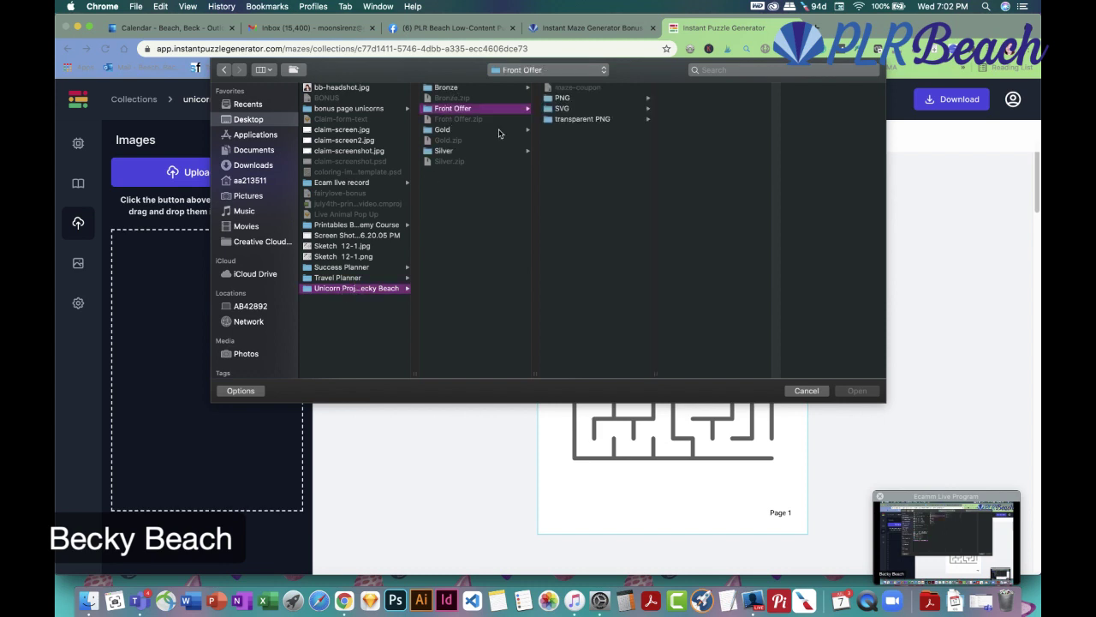
click(561, 99)
click(687, 129)
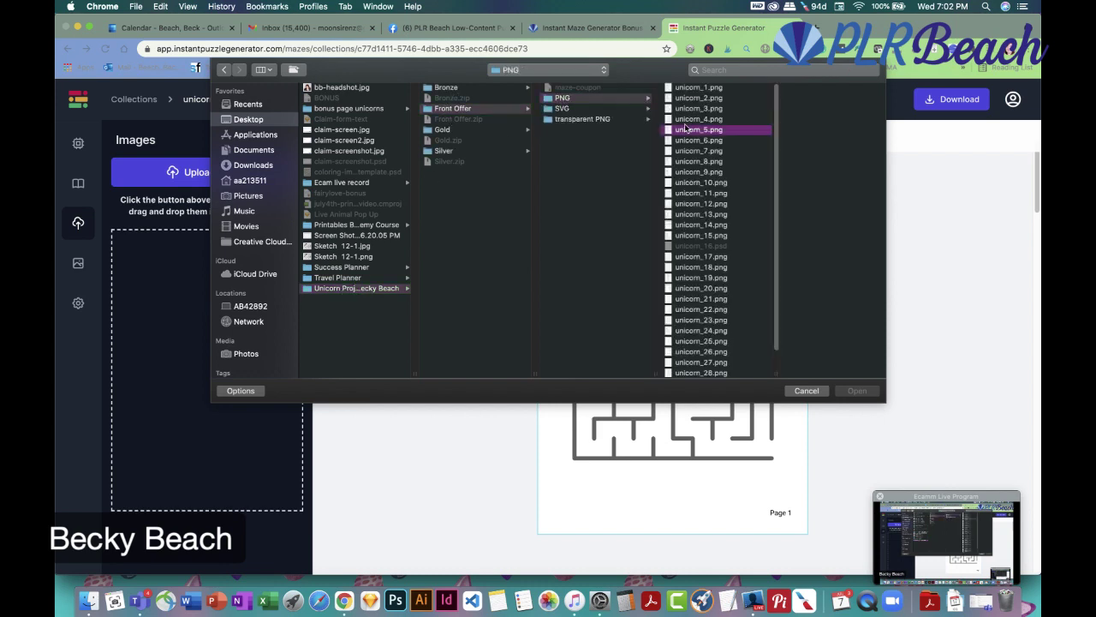
click(856, 391)
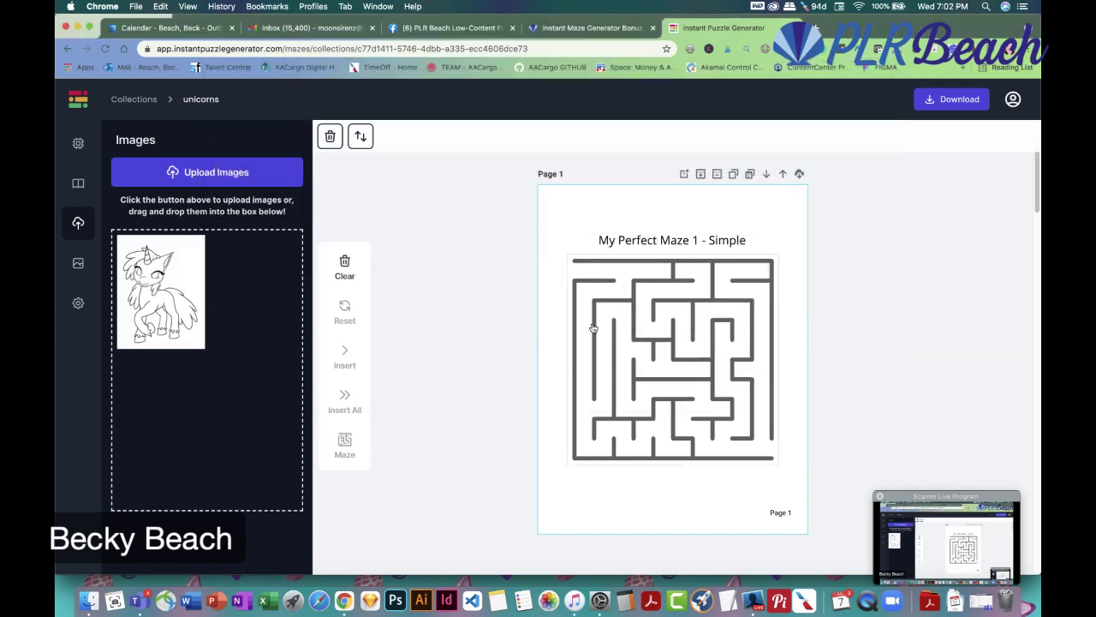
Add a blank page after page 1 of the maze book
click(700, 174)
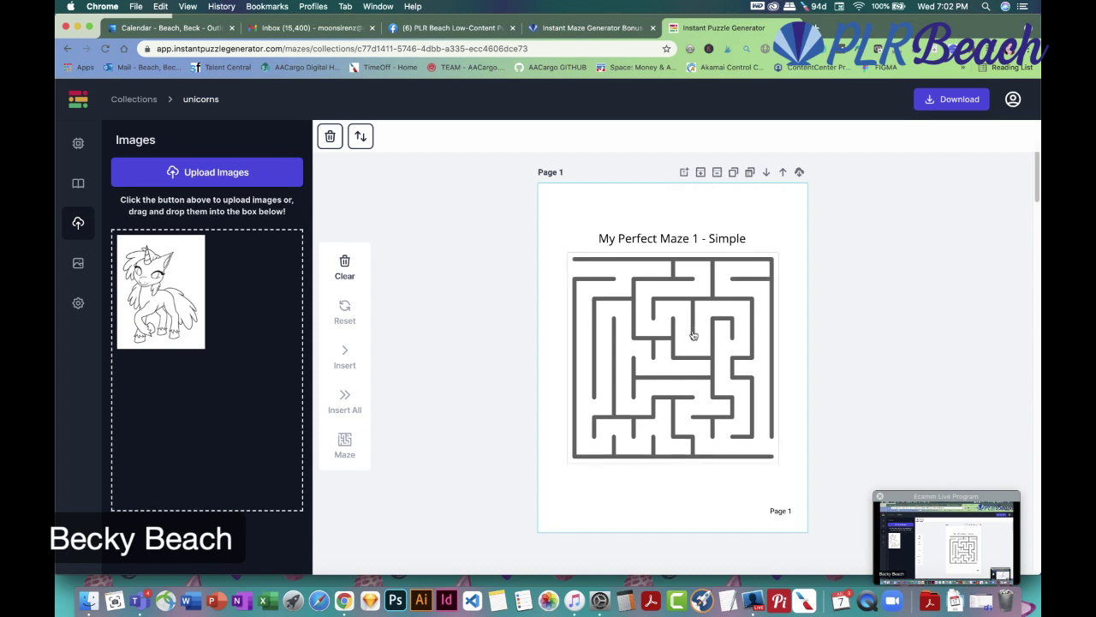
scroll(692, 386, down, 12)
scroll(694, 359, up, 5)
scroll(692, 333, up, 5)
scroll(681, 313, down, 3)
scroll(681, 313, up, 2)
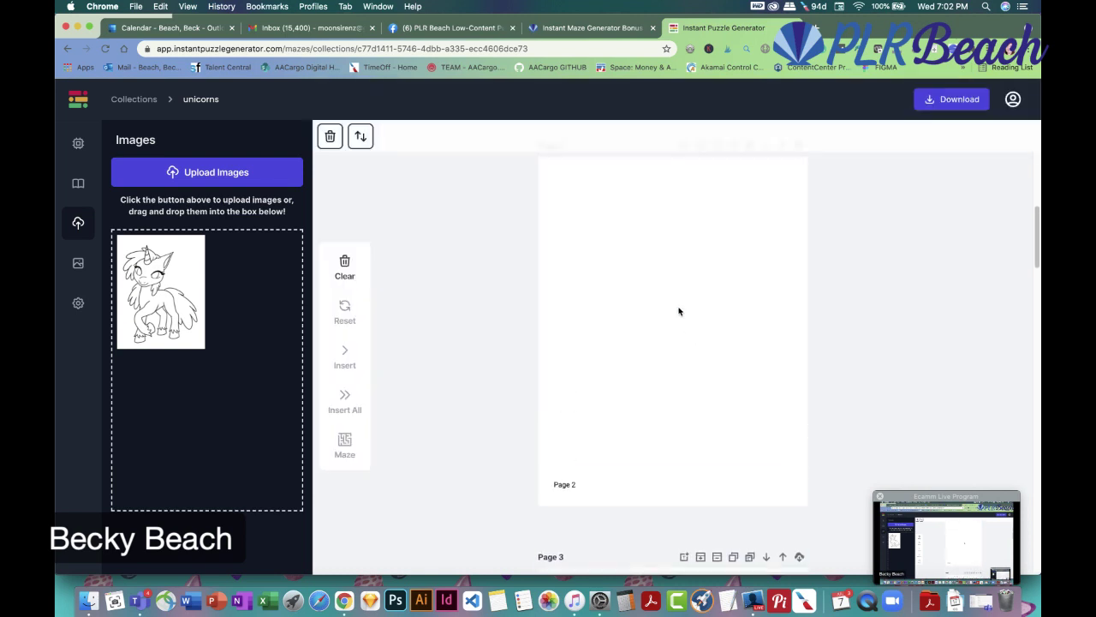
Insert the uploaded unicorn image into the maze book and check its placement across the pages
click(183, 286)
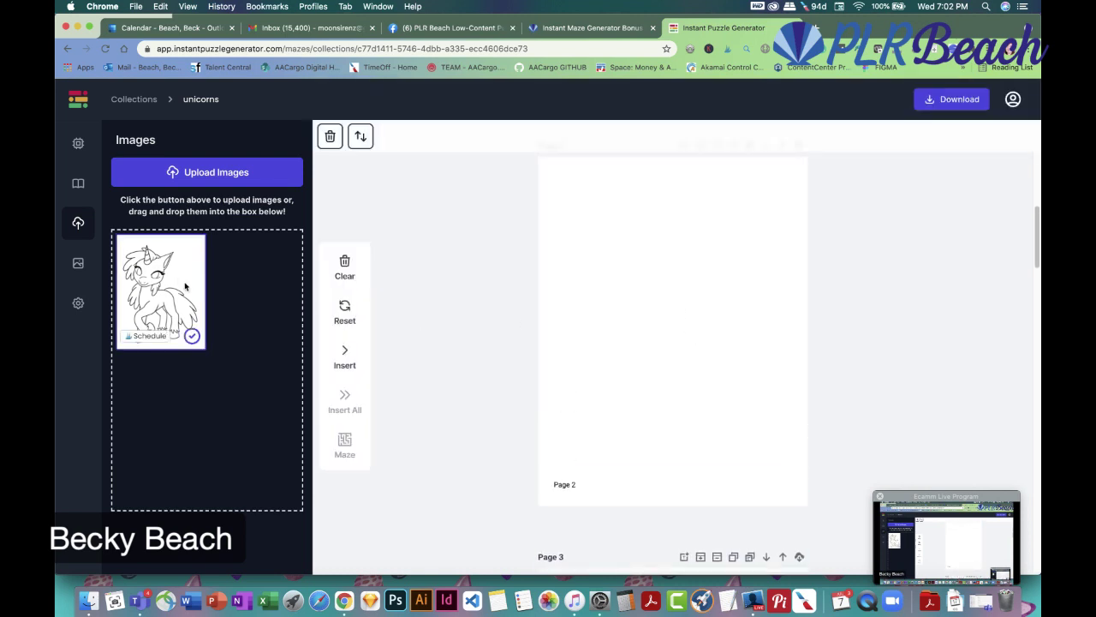
click(344, 352)
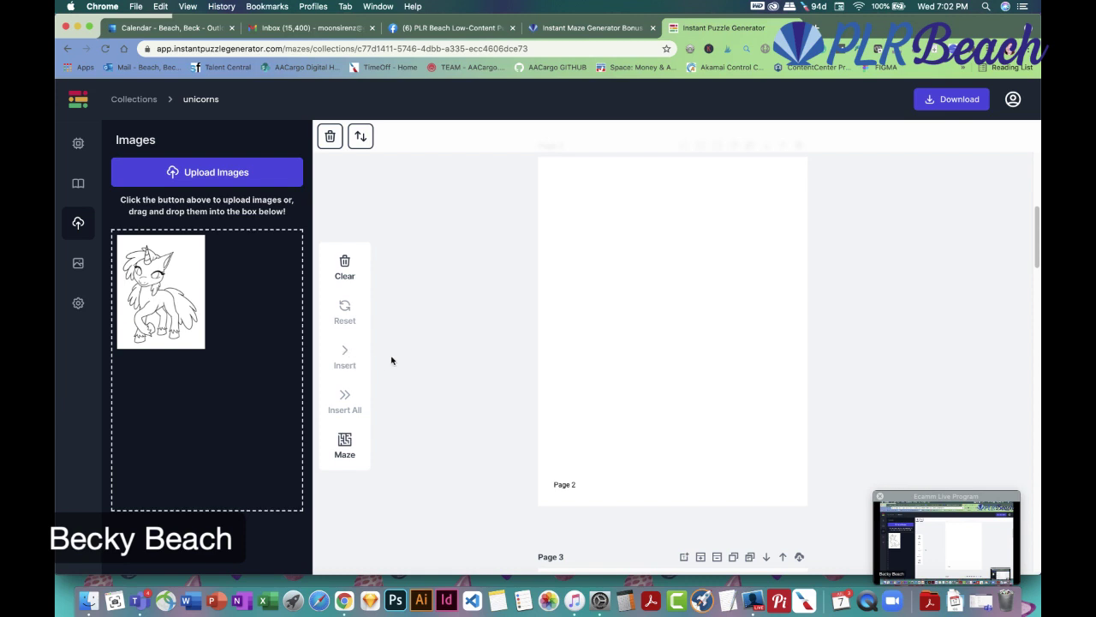
scroll(568, 342, up, 5)
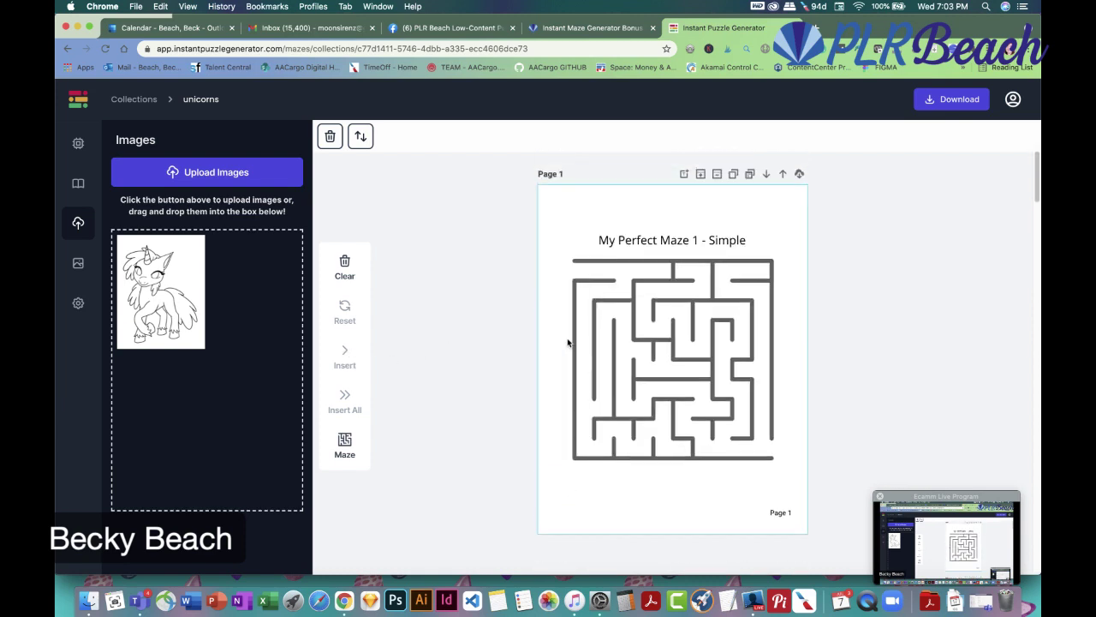
scroll(567, 342, down, 10)
scroll(568, 342, up, 5)
scroll(572, 343, down, 3)
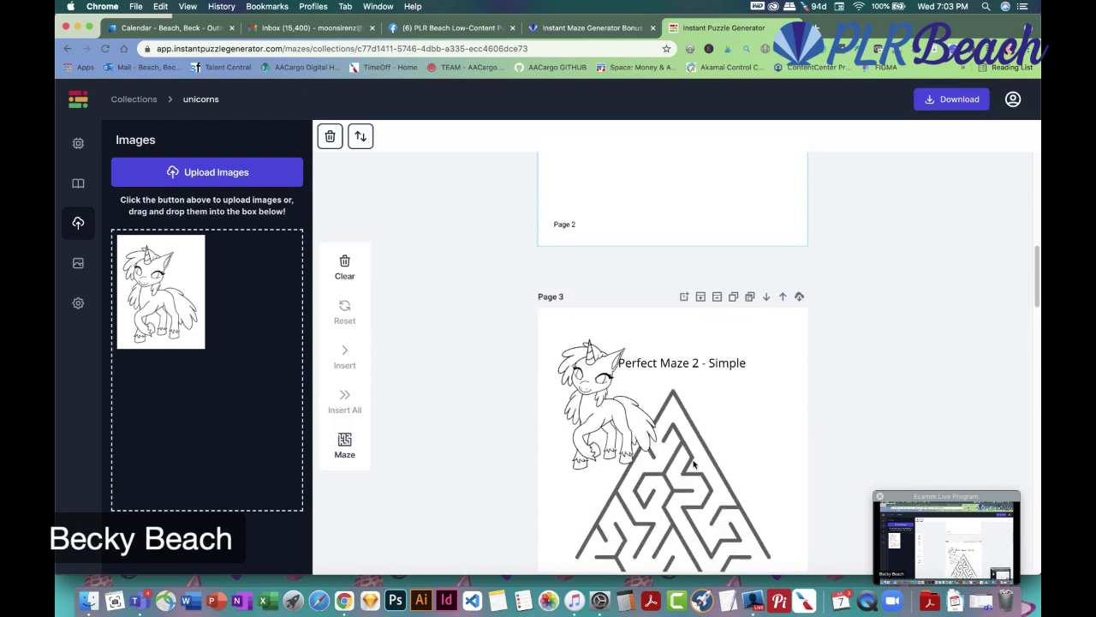
Delete the triangle maze from page 3 and clear its title text, "Perfect Maze 2 - Simple"
click(706, 443)
key(Delete)
click(718, 363)
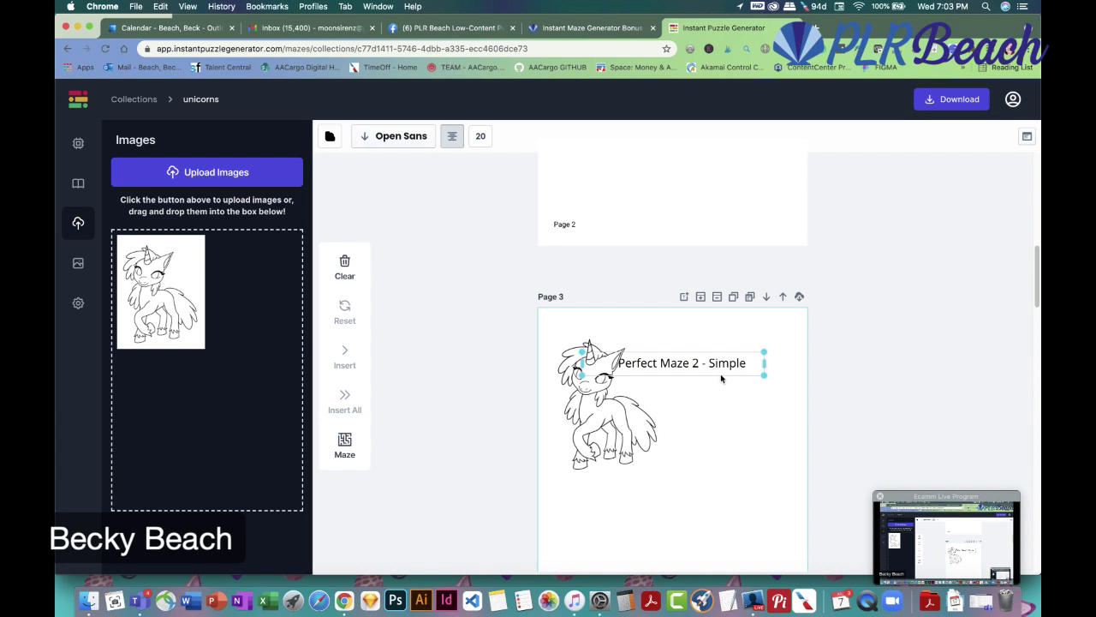
click(722, 378)
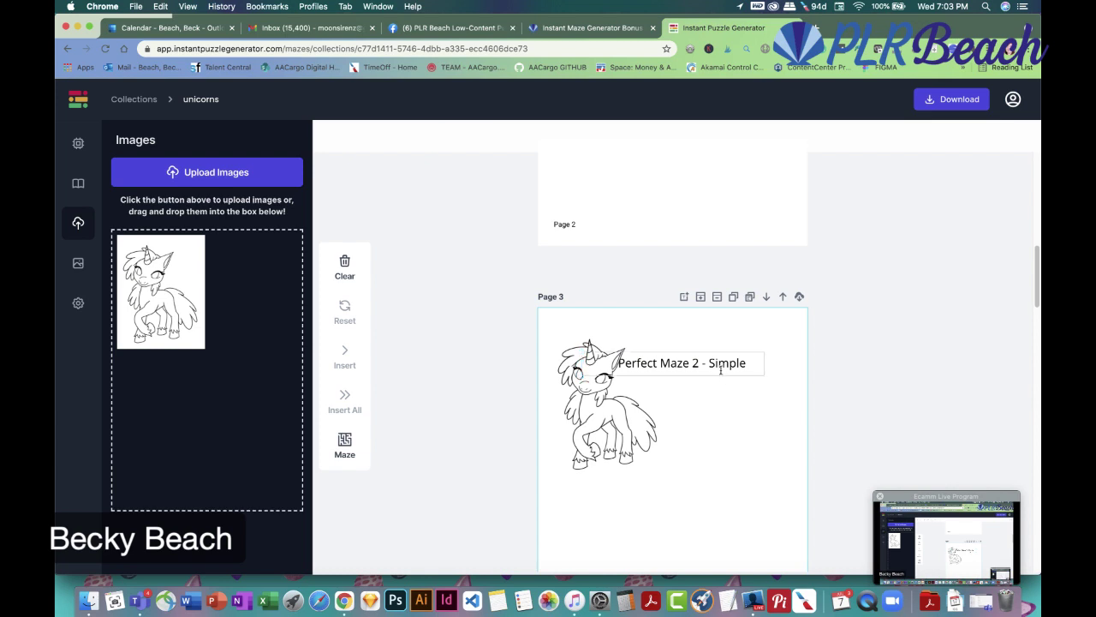
click(720, 361)
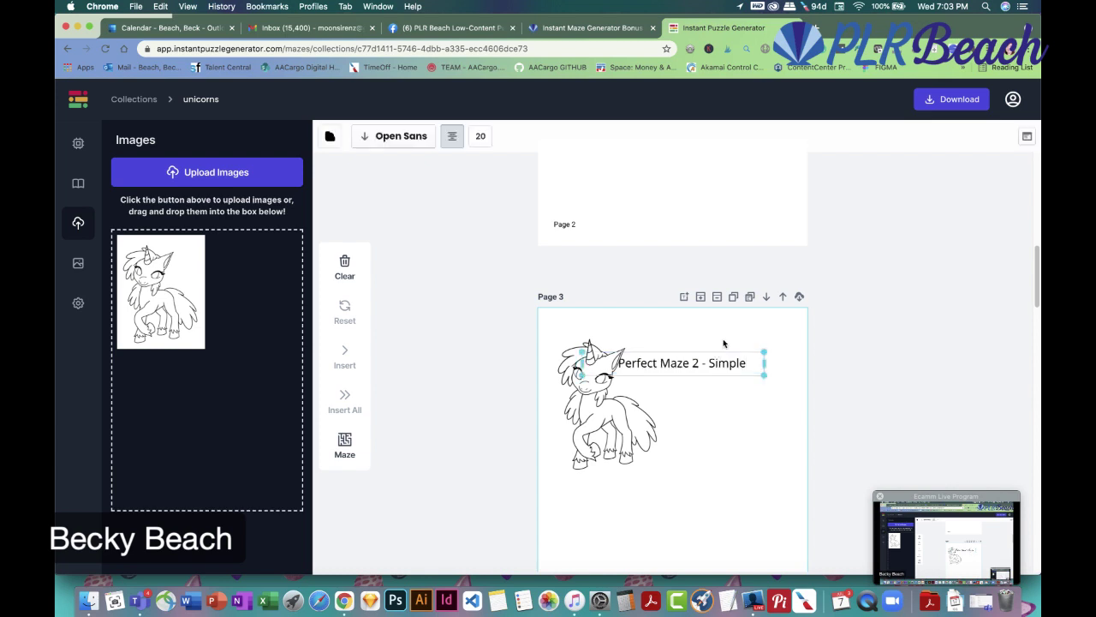
click(730, 341)
click(725, 354)
click(705, 352)
double_click(706, 357)
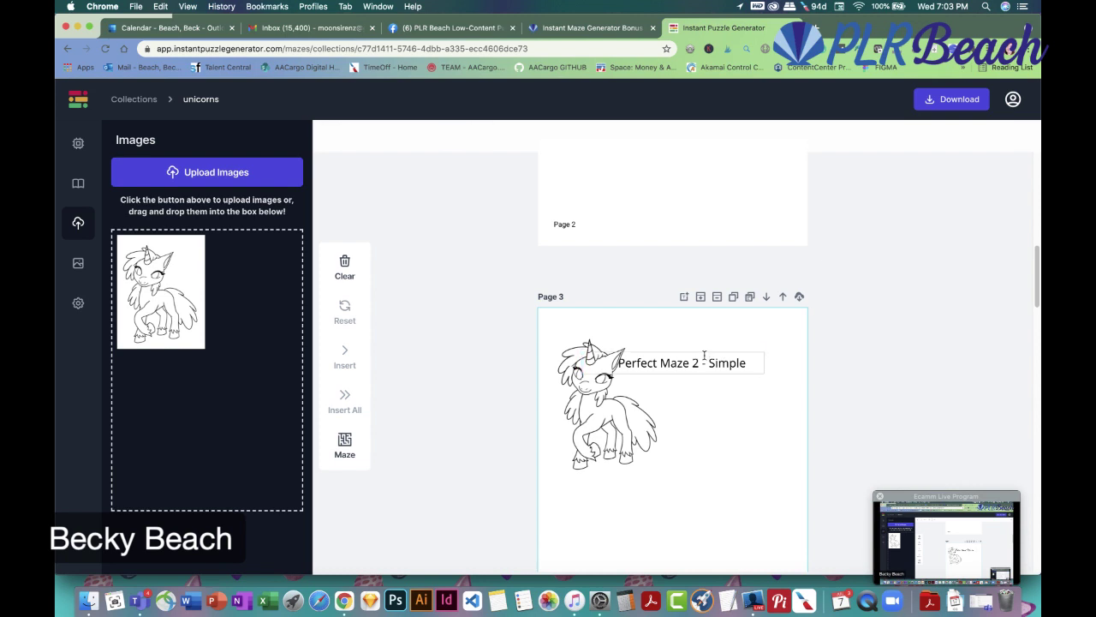
key(super+a)
key(BackSpace)
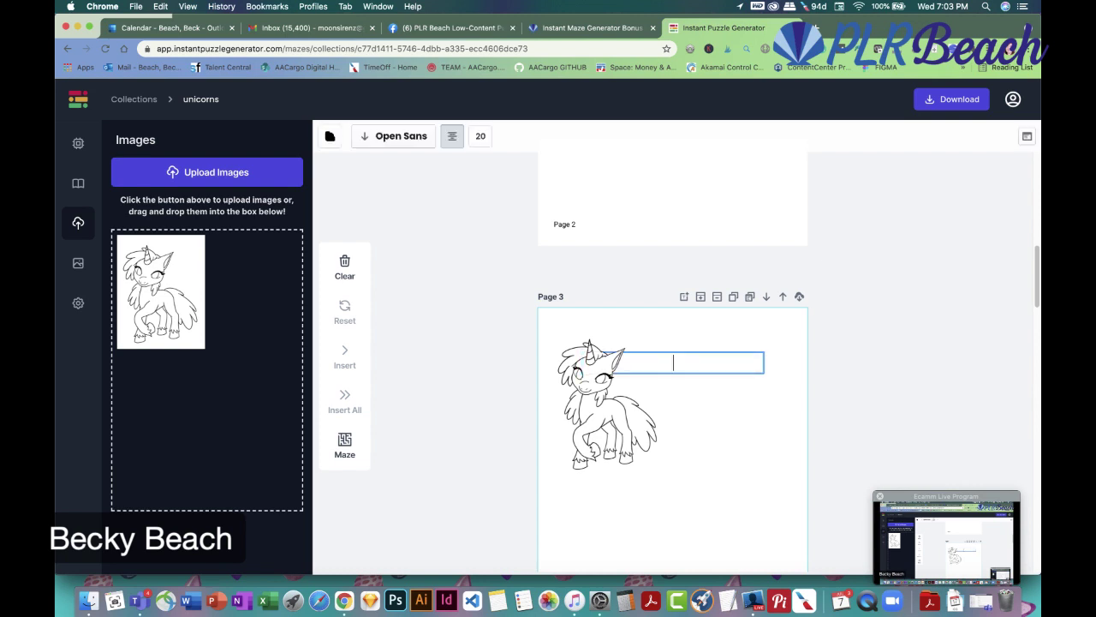
click(746, 440)
Convert the unicorn image on page 3 into a maze
click(654, 420)
scroll(727, 387, down, 2)
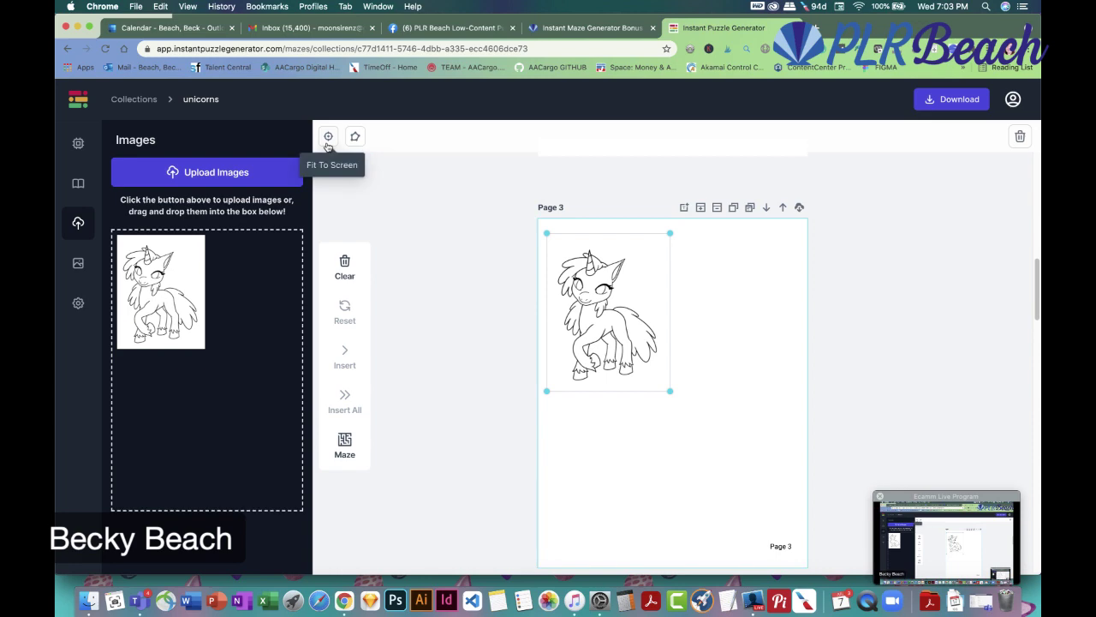
click(355, 140)
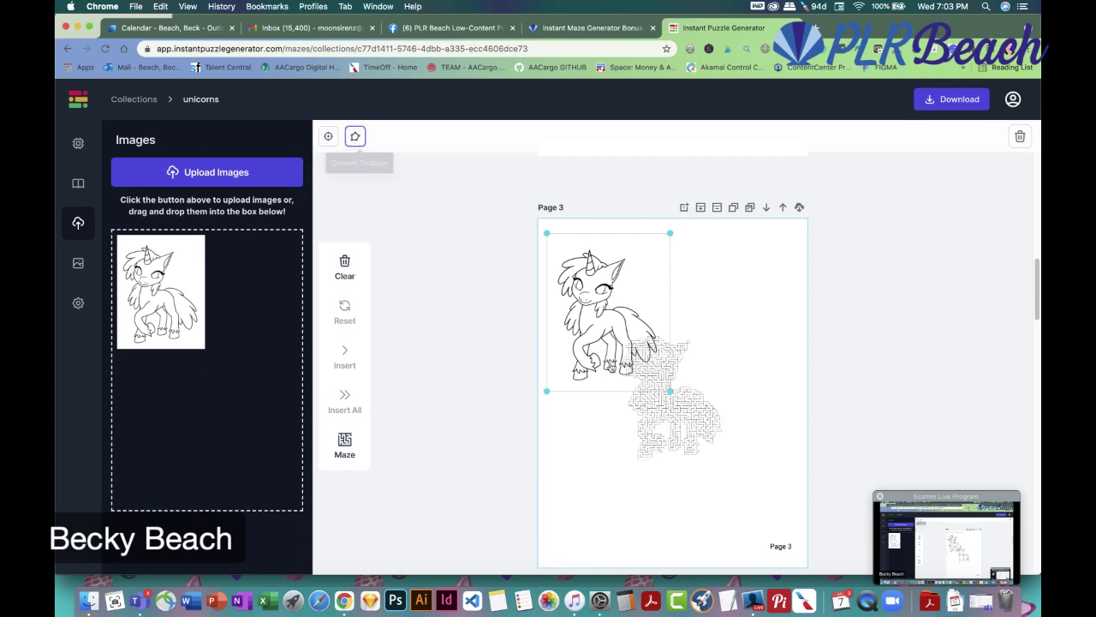
Enlarge the unicorn-shaped maze toward page 3's lower-right corner and move the unicorn picture into the page's upper-left corner
drag(688, 435, 660, 416)
drag(710, 451, 805, 549)
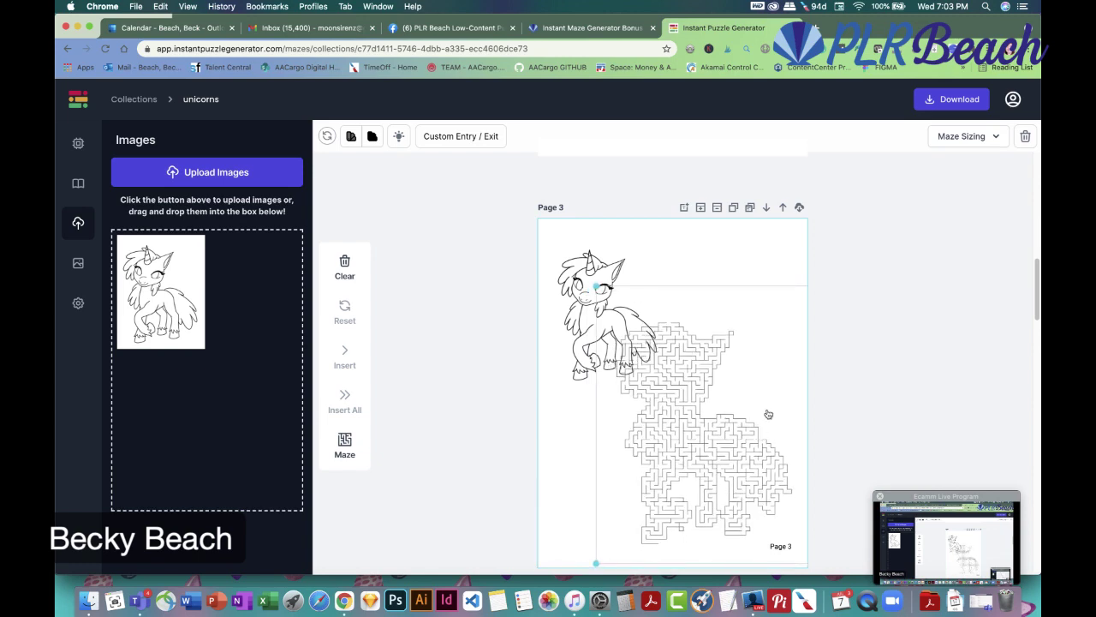
drag(597, 297, 568, 259)
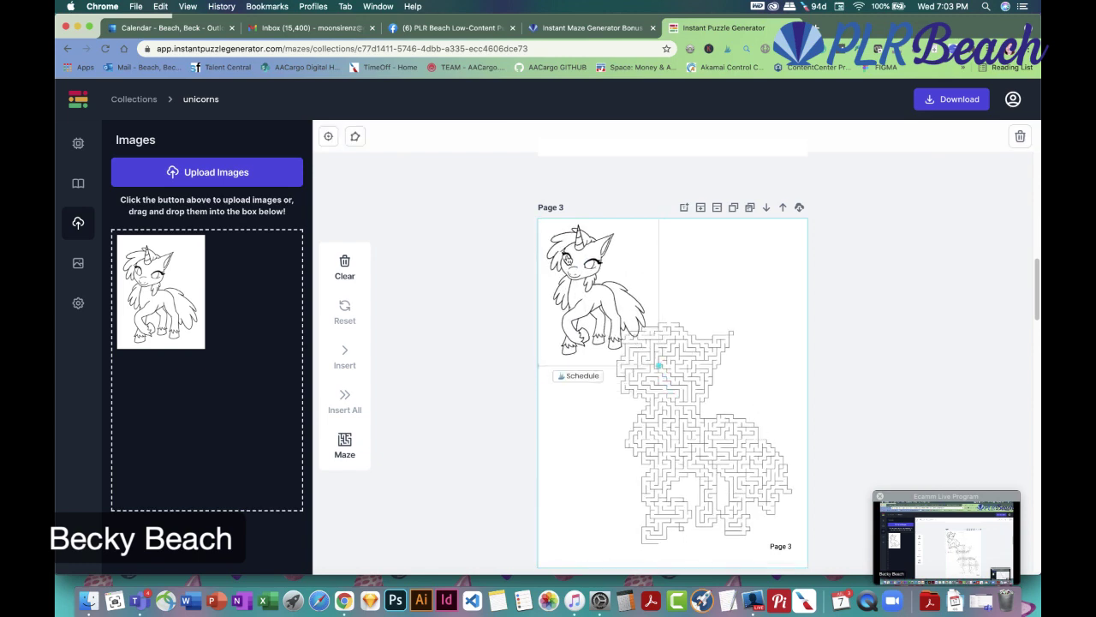
Try several lower and higher complexity levels on the unicorn maze, ending with a denser maze
click(702, 387)
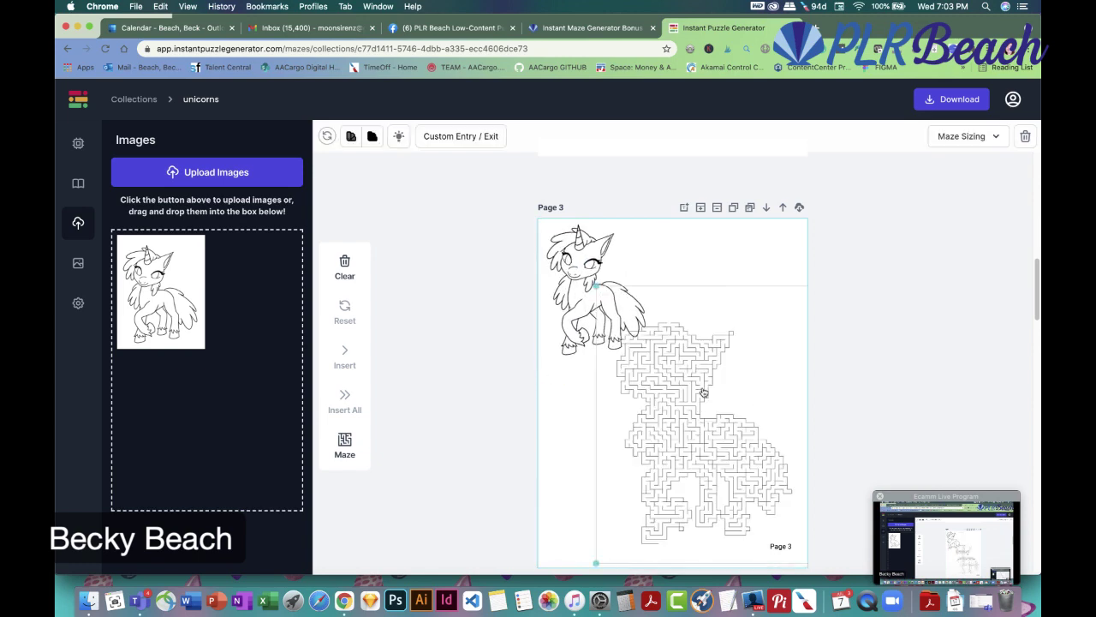
click(1004, 138)
click(919, 172)
drag(918, 172, 903, 174)
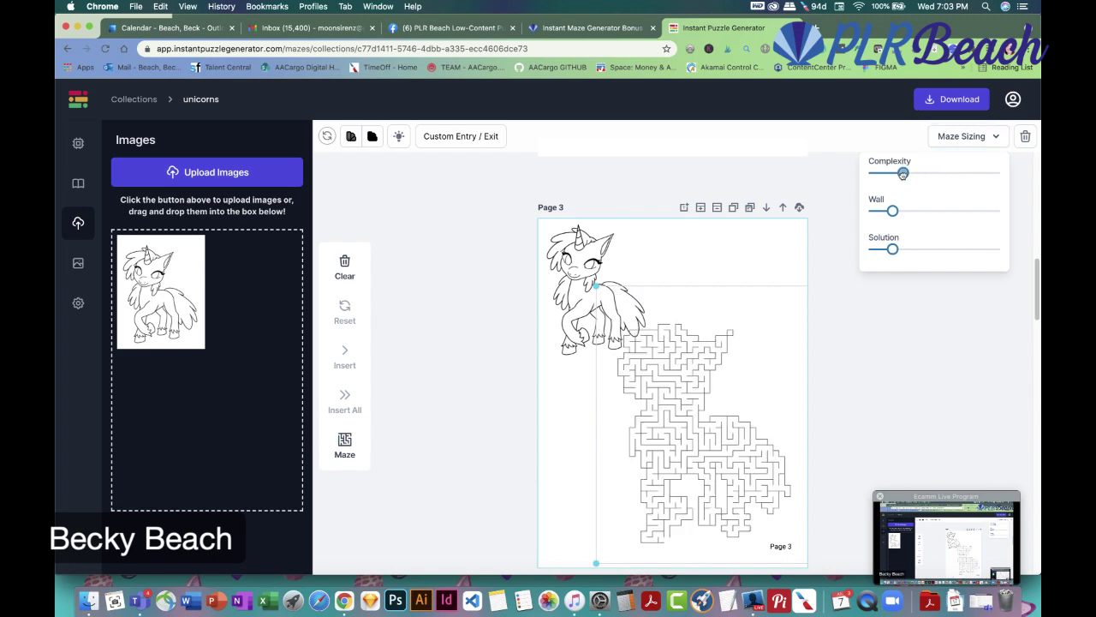
mouse_move(903, 173)
mouse_down()
mouse_move(961, 174)
mouse_move(908, 175)
mouse_up()
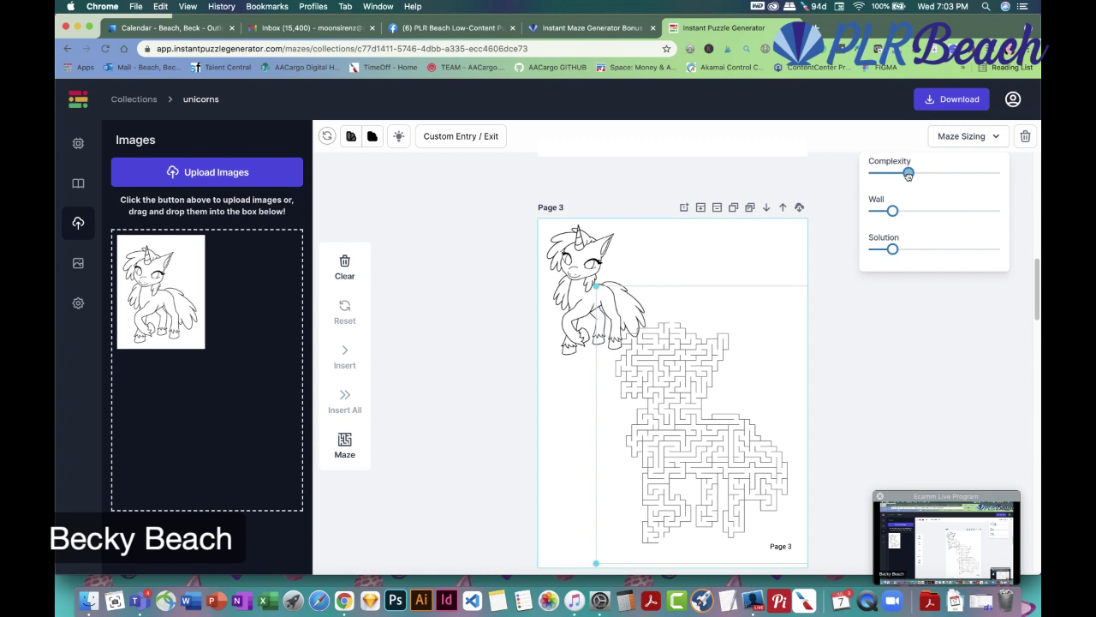
drag(909, 175, 894, 178)
drag(900, 177, 927, 174)
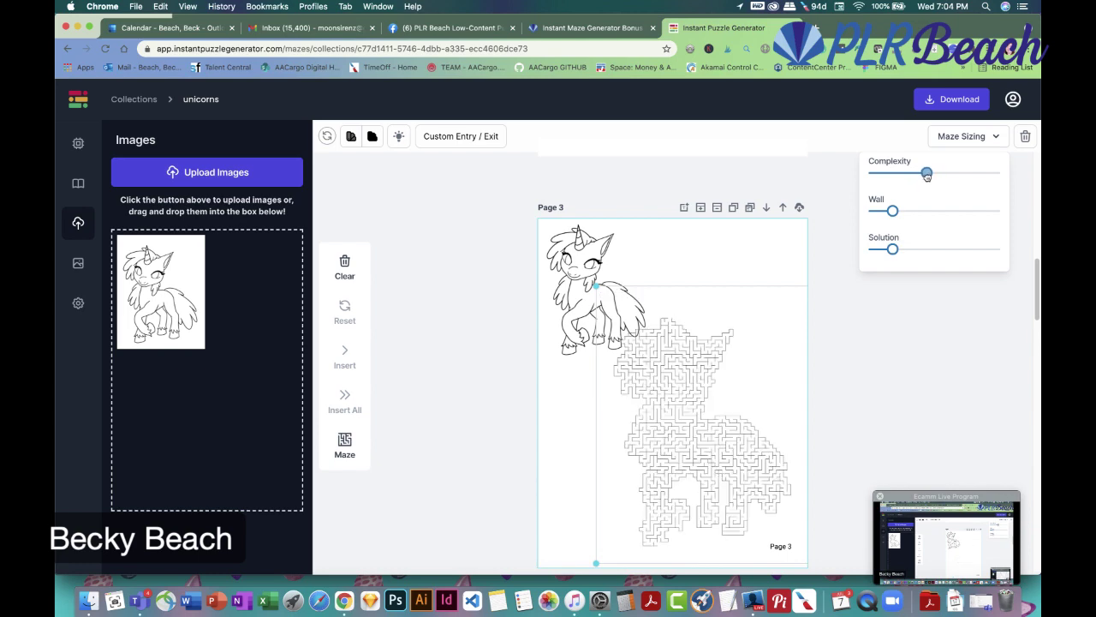
Reposition the unicorn maze on page 3 so it sits below and to the right of the unicorn picture
drag(706, 412, 695, 369)
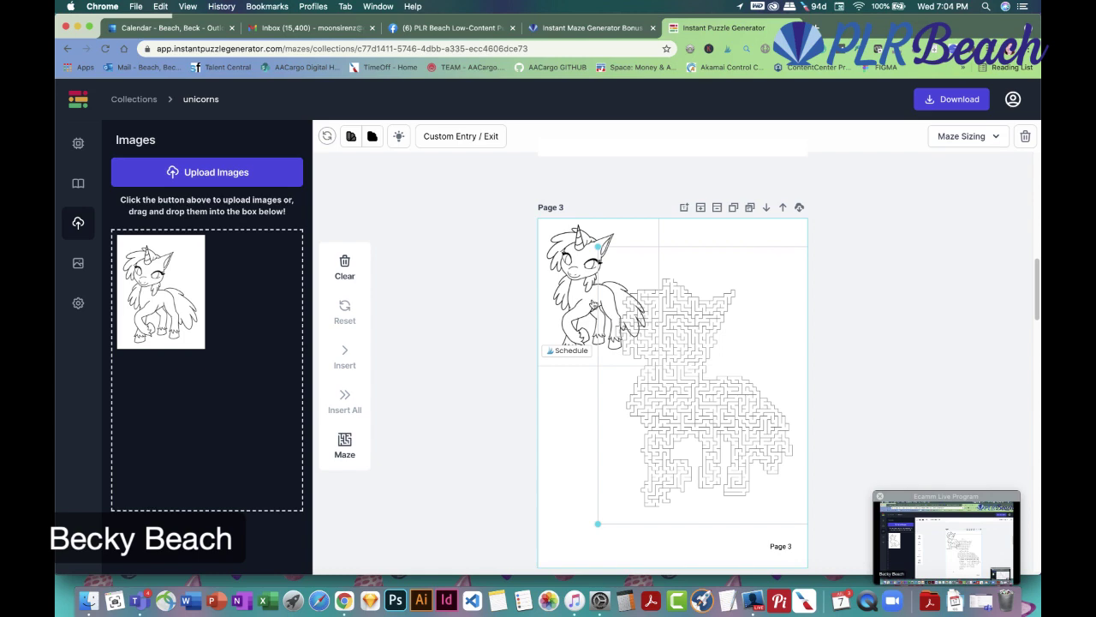
click(590, 325)
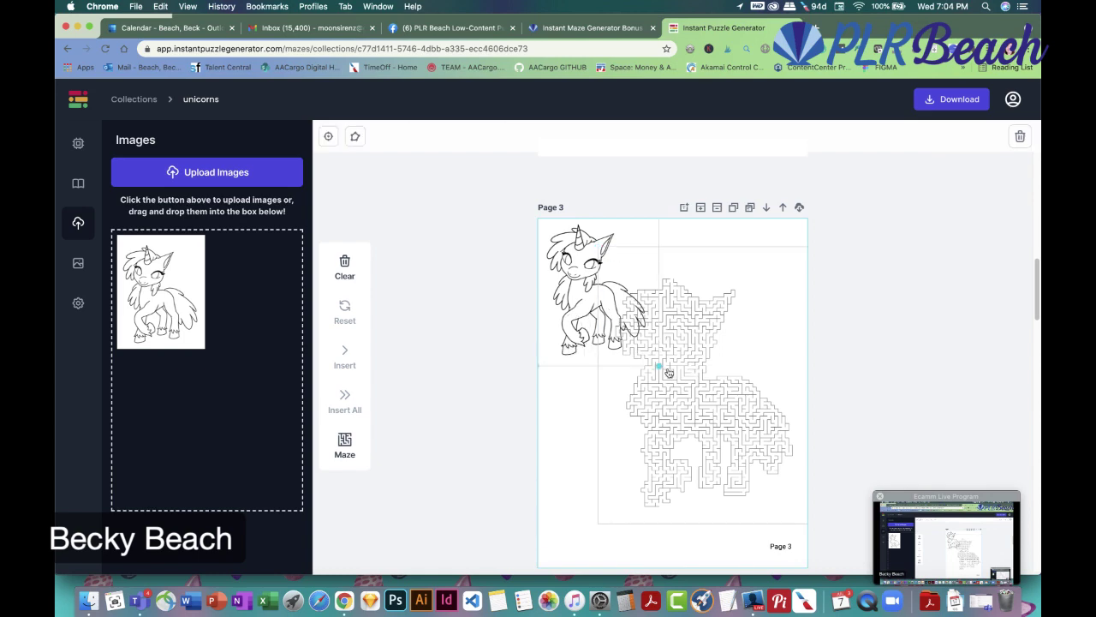
drag(662, 370, 668, 418)
click(592, 322)
Reduce the complexity of the unicorn maze to make its paths wider and simpler
click(685, 385)
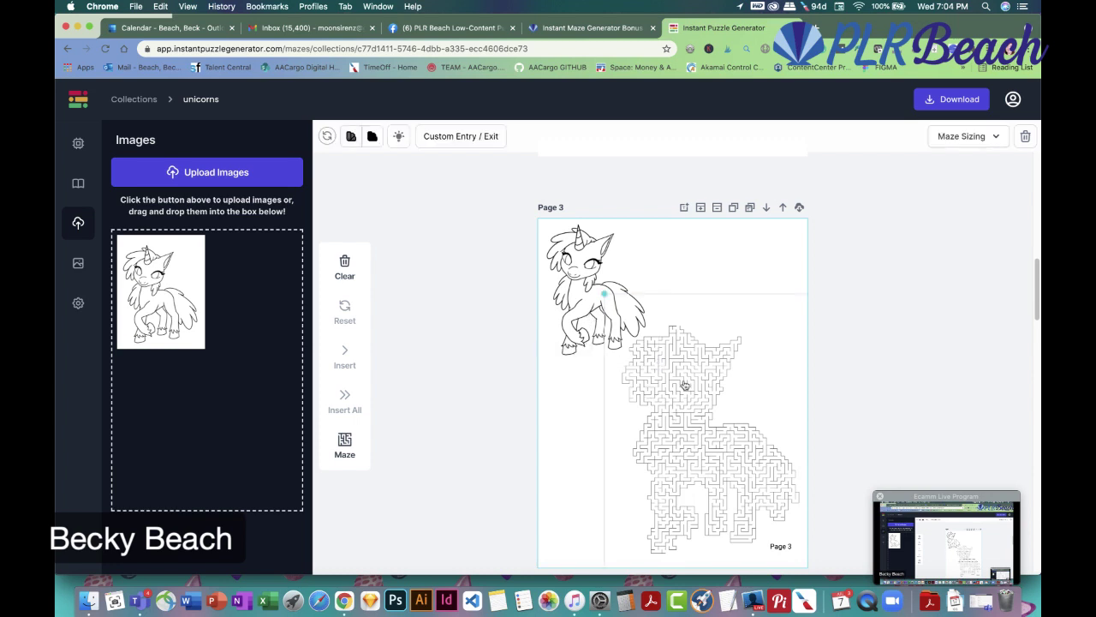
click(984, 137)
drag(930, 173, 895, 173)
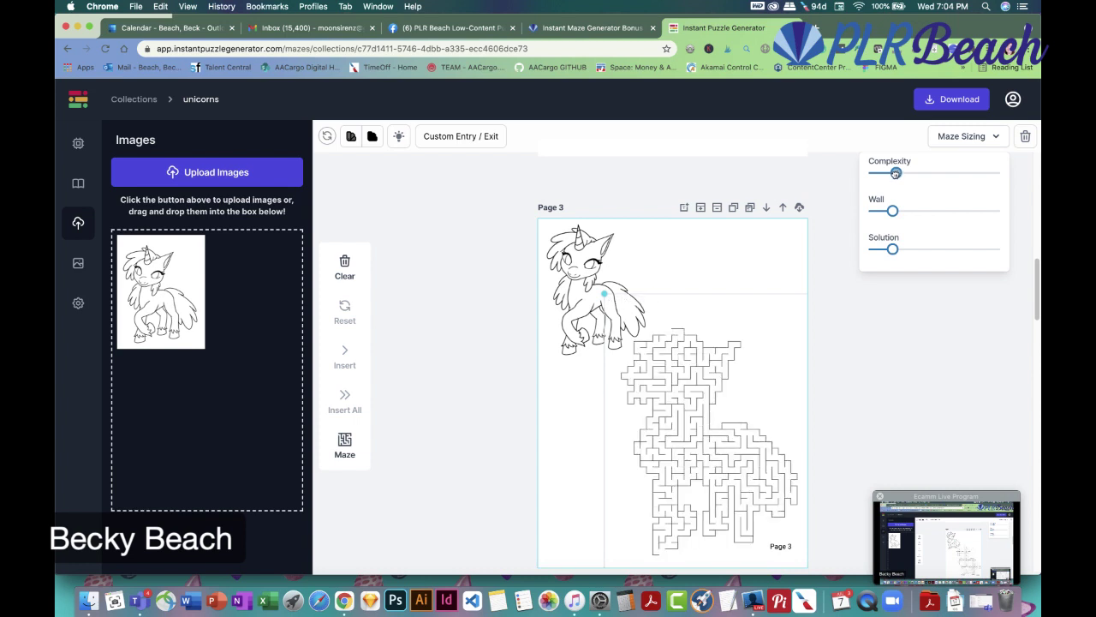
click(876, 409)
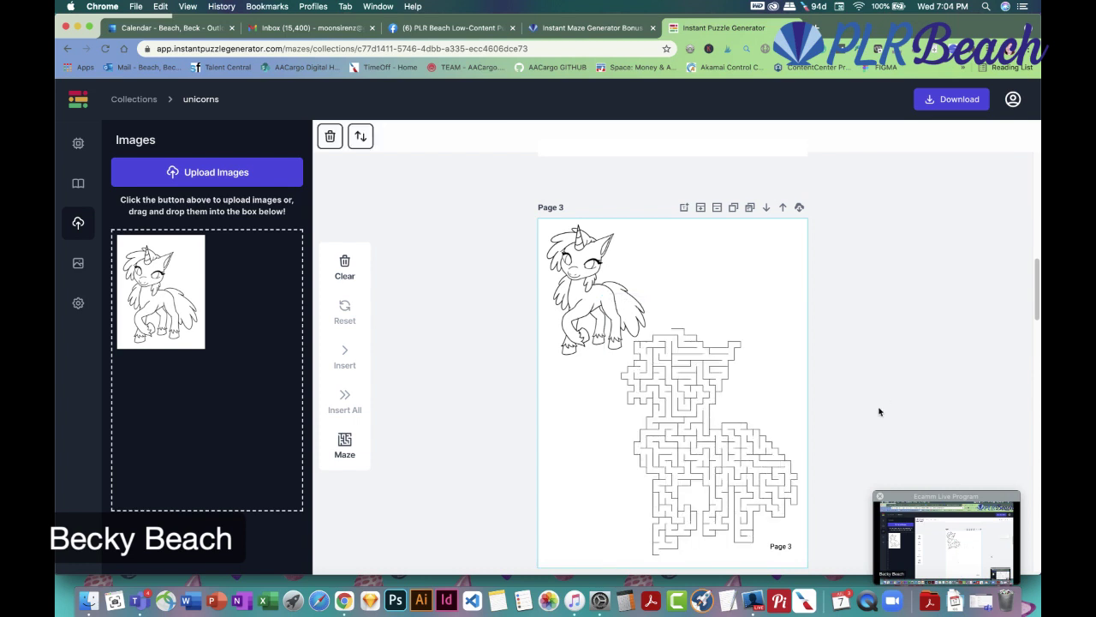
Set a custom exit for the unicorn maze by placing the end cell at the bottom of the rear leg
click(710, 391)
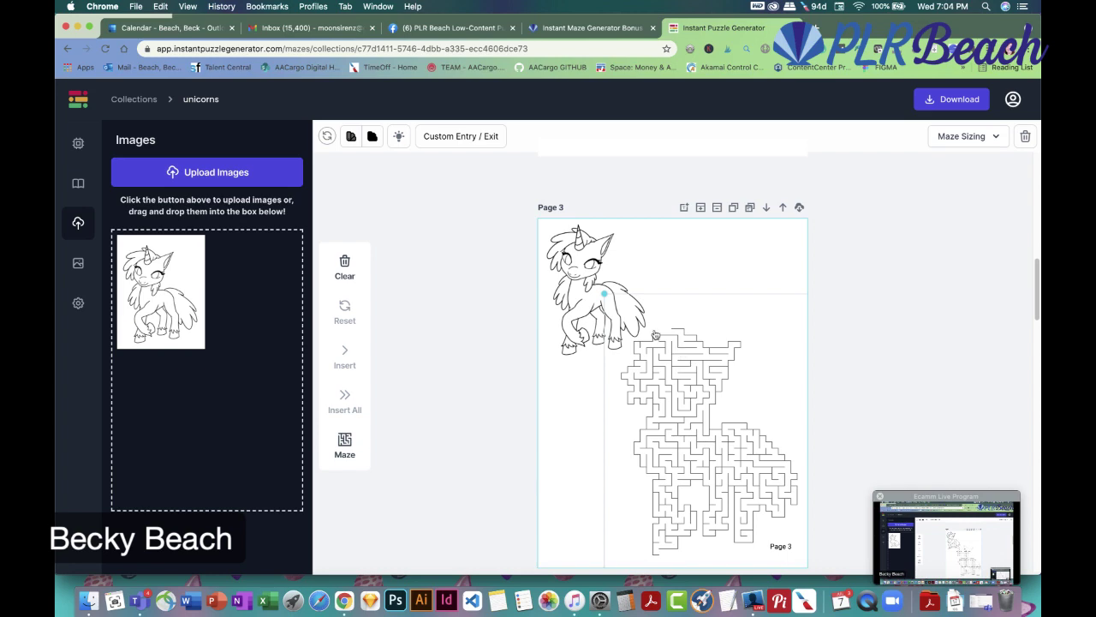
click(457, 140)
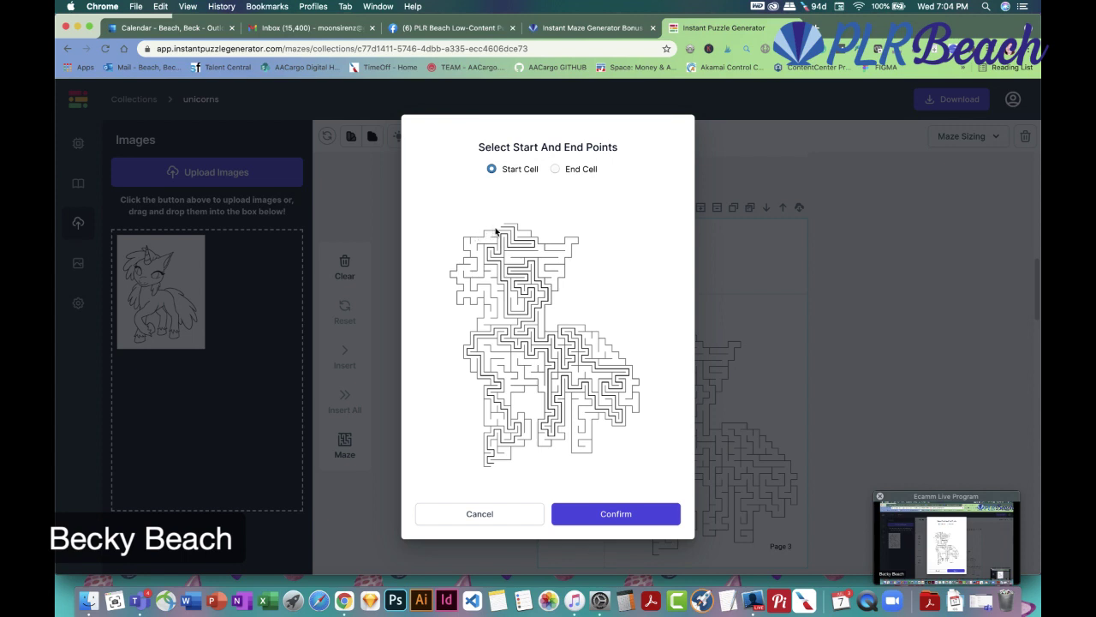
click(554, 169)
click(586, 454)
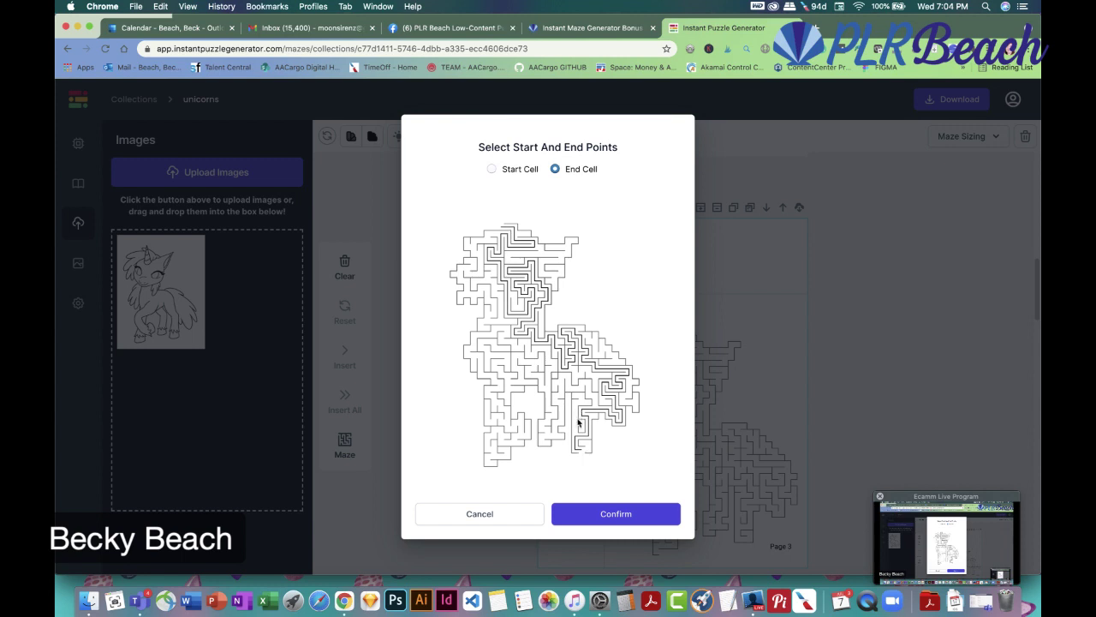
click(622, 521)
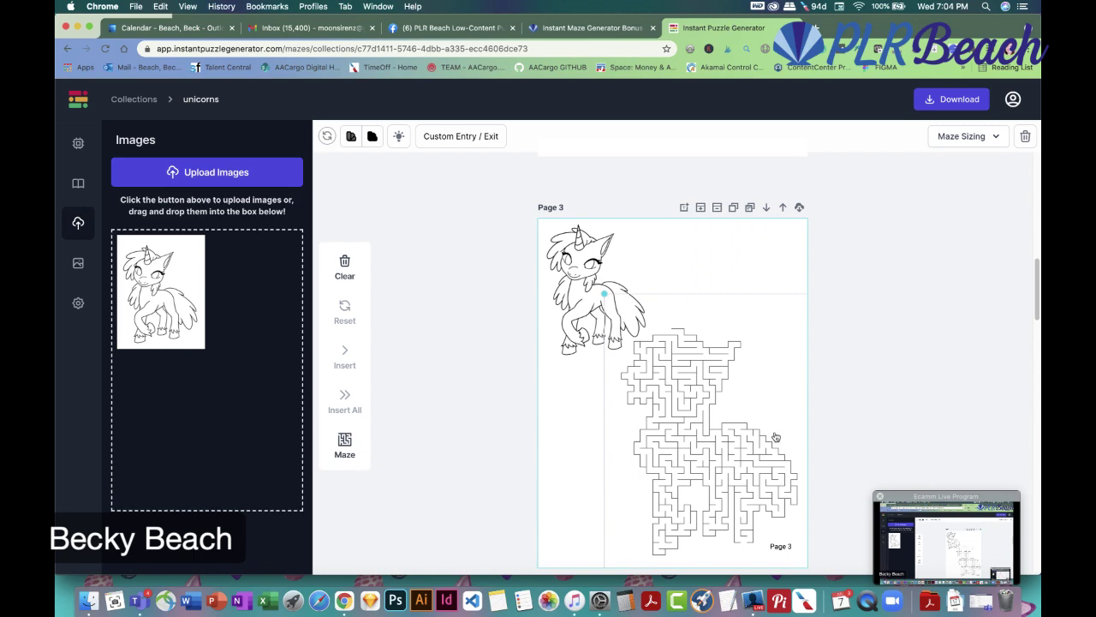
Check the unicorn maze's solution on page 7 and increase the maze's wall and solution line thickness
scroll(951, 368, down, 20)
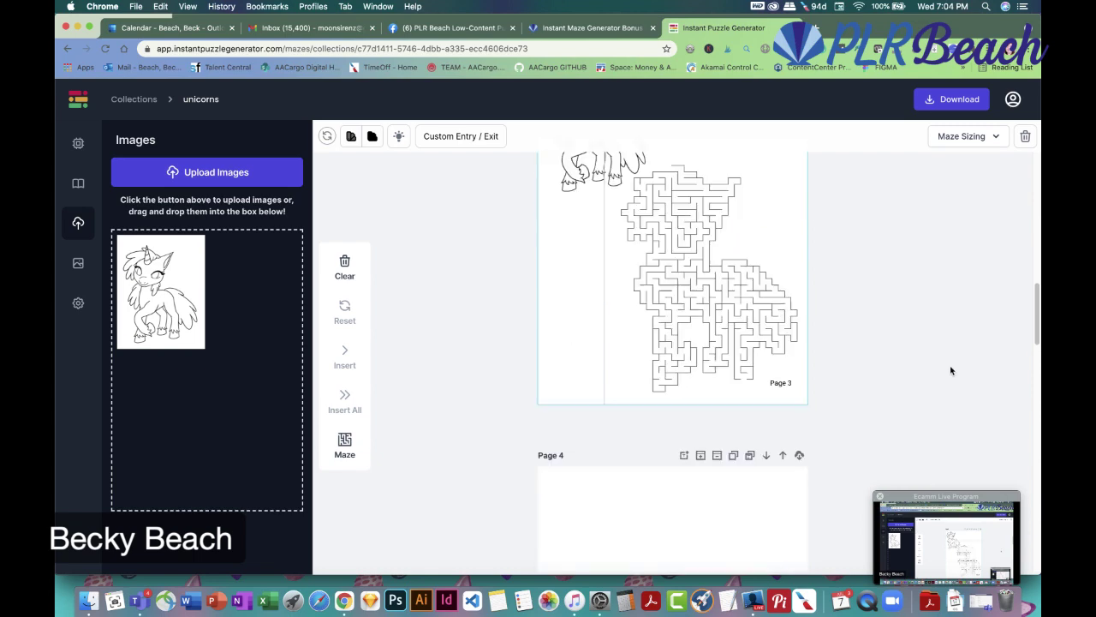
scroll(949, 370, down, 2)
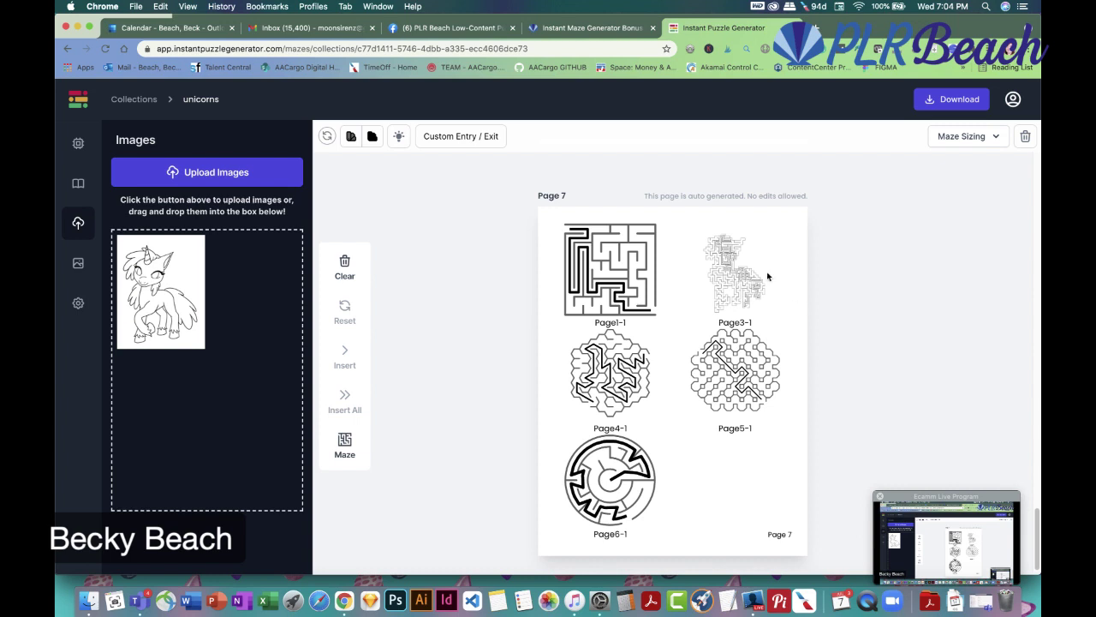
click(740, 276)
scroll(822, 312, up, 20)
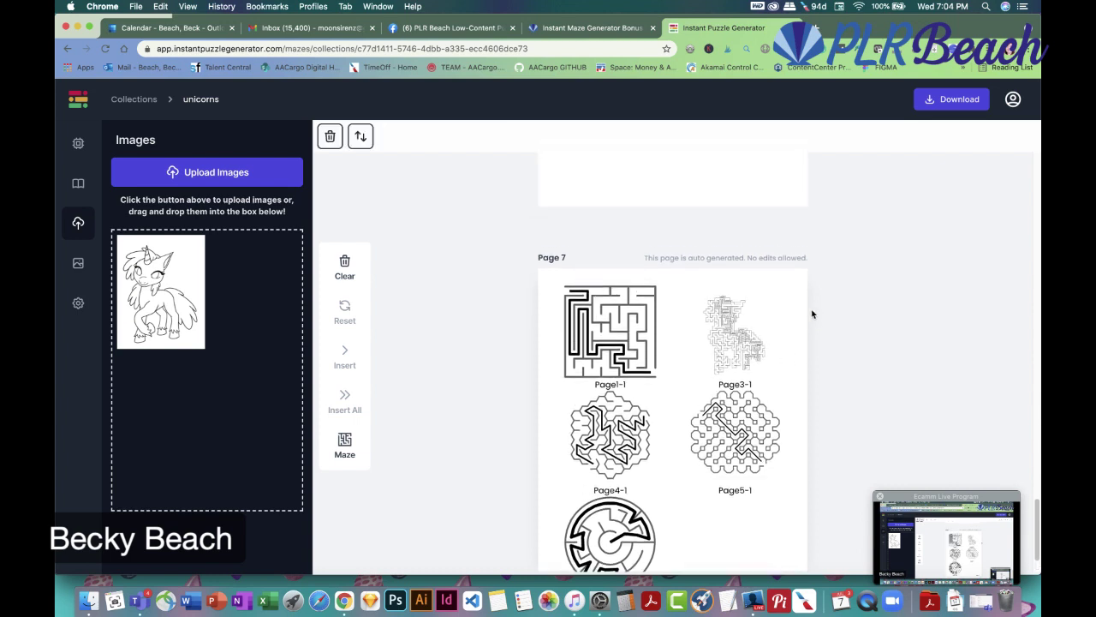
scroll(782, 320, up, 5)
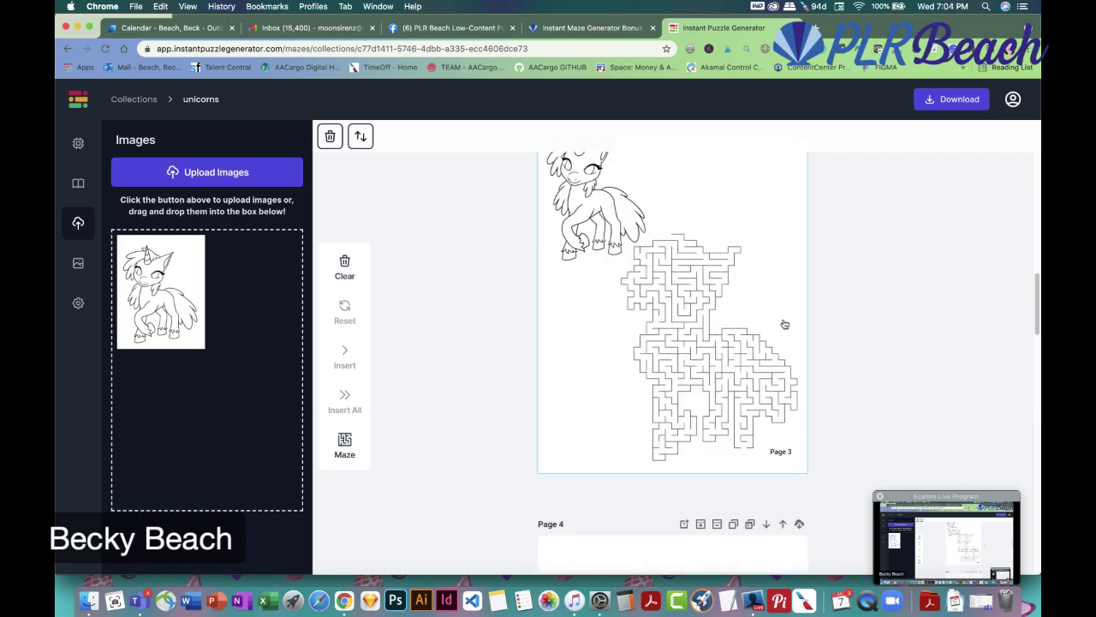
click(700, 342)
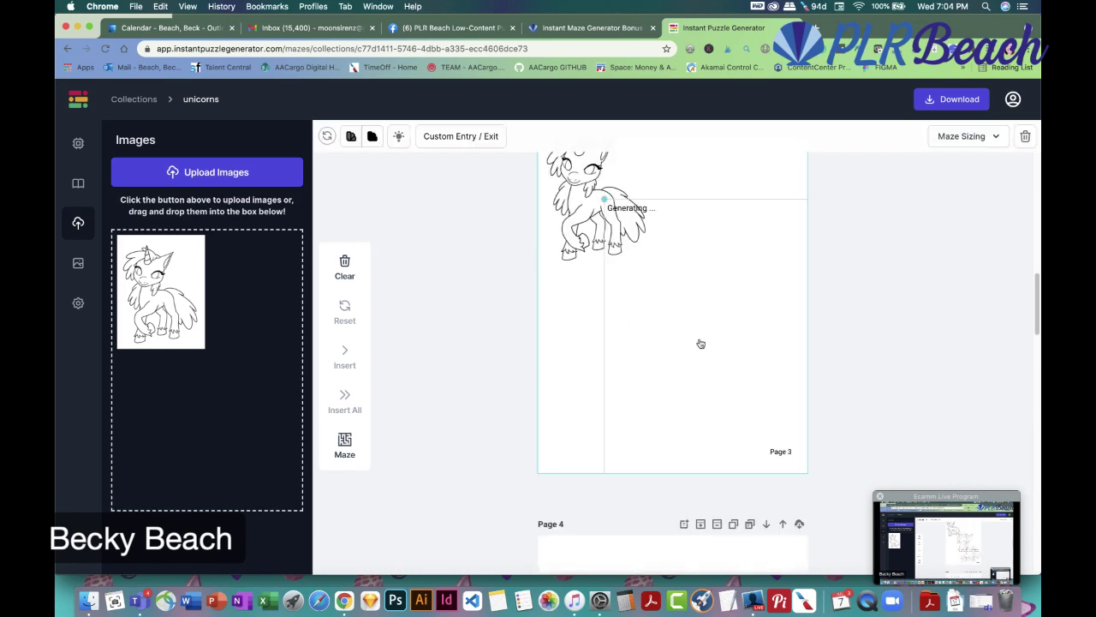
click(998, 143)
drag(892, 210, 926, 210)
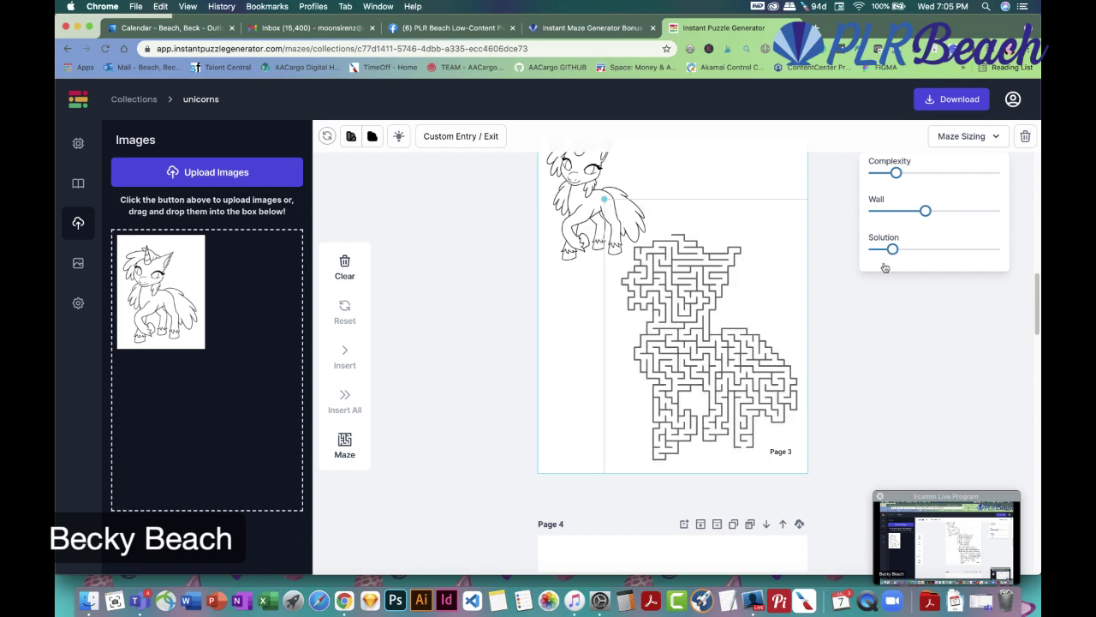
drag(892, 249, 930, 249)
Thicken the unicorn maze's solution line further, judging it on solutions page 7
scroll(905, 363, down, 15)
scroll(905, 363, down, 1)
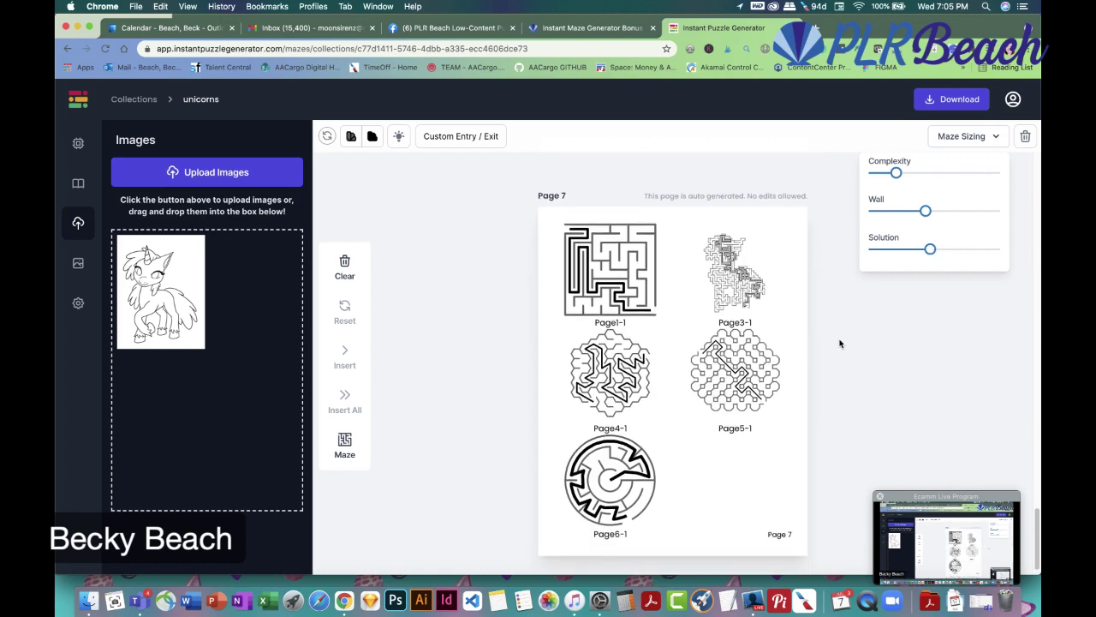
mouse_move(930, 249)
mouse_down()
mouse_move(888, 250)
mouse_move(997, 249)
mouse_move(910, 250)
mouse_move(949, 250)
mouse_up()
scroll(921, 351, up, 20)
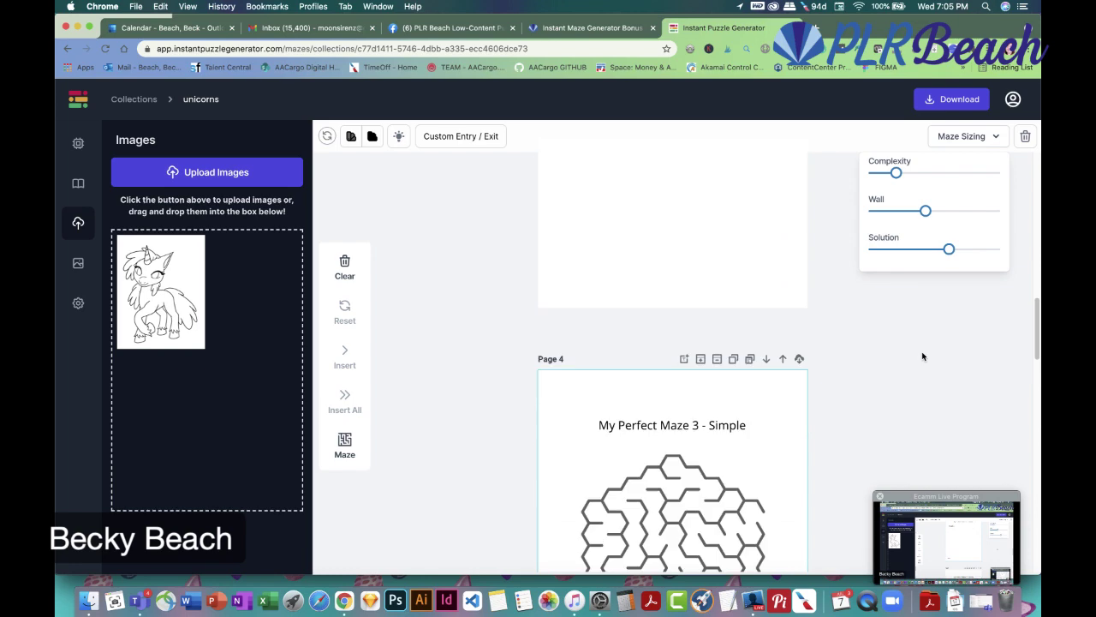
scroll(923, 353, down, 10)
click(925, 324)
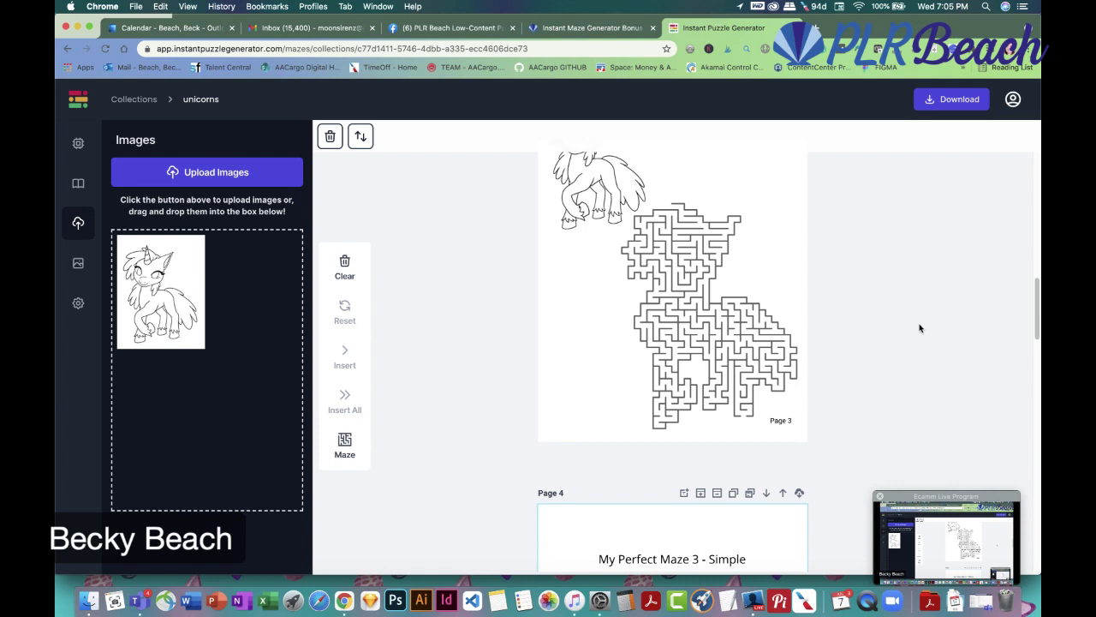
Add a blank page after the unicorn maze on page 3 and bring the new page into view
scroll(920, 328, up, 2)
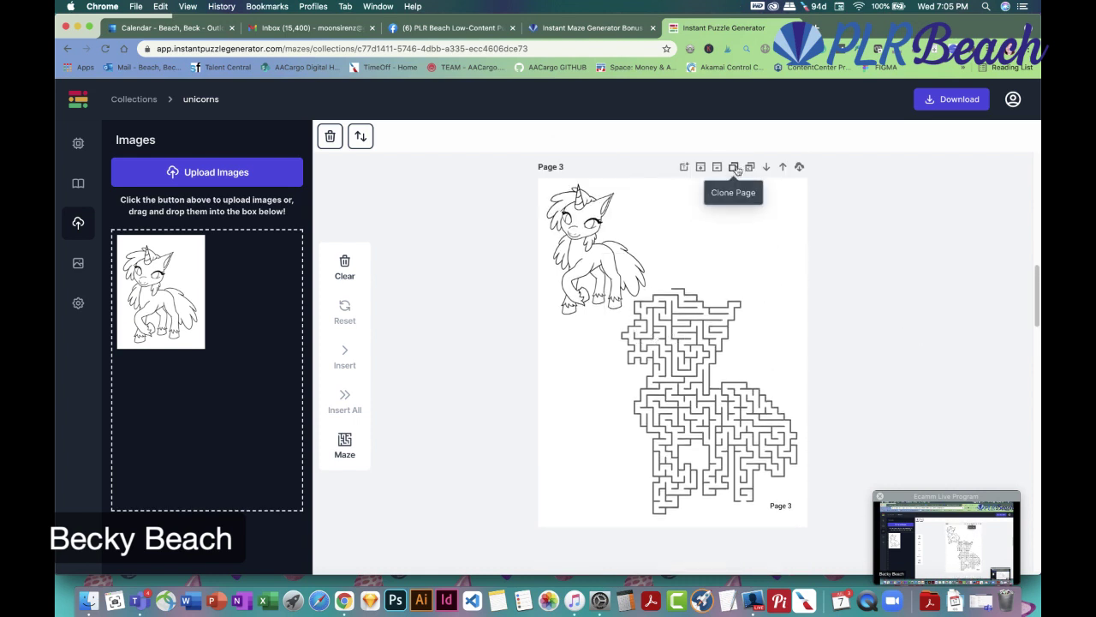
click(701, 167)
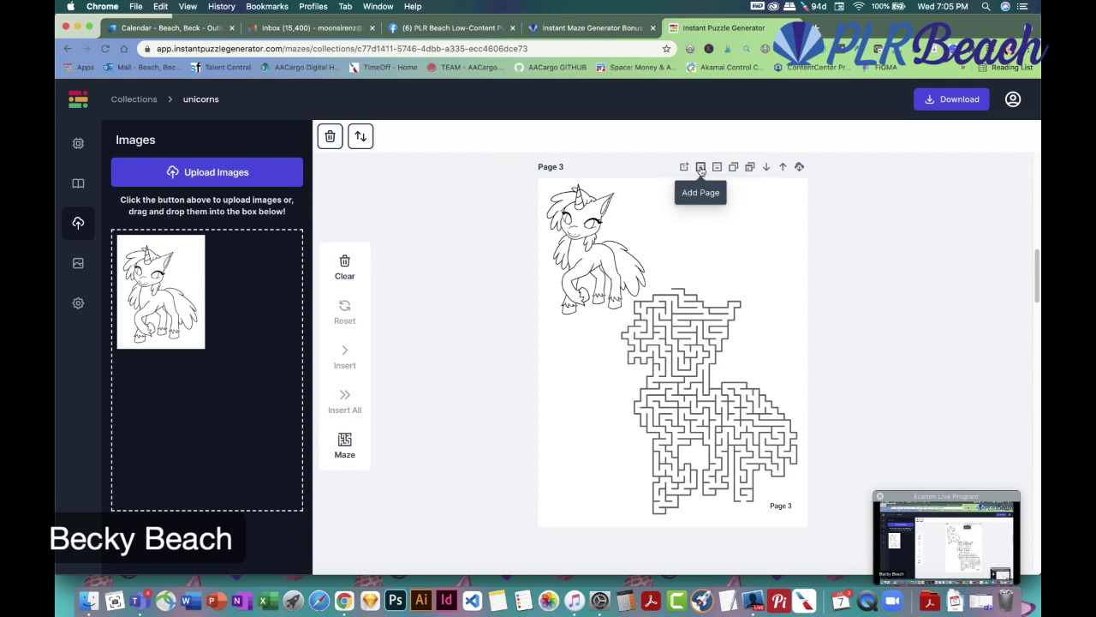
scroll(580, 261, down, 3)
scroll(579, 261, down, 2)
scroll(475, 255, down, 2)
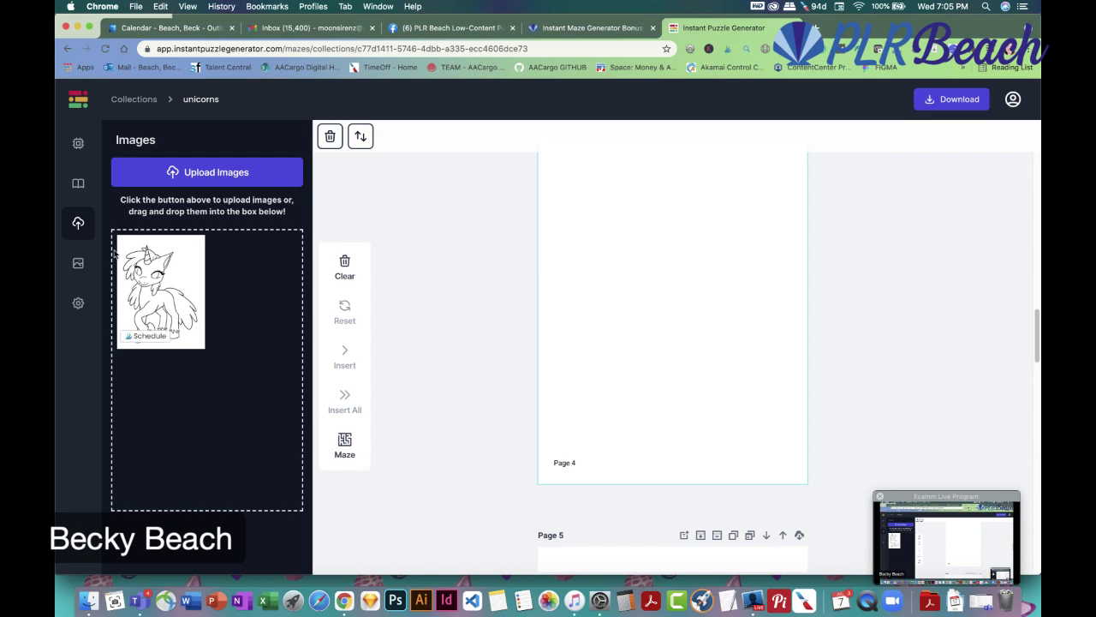
Add the giraffe frame from the Animals backgrounds to page 4 and check how it fits the page
click(79, 269)
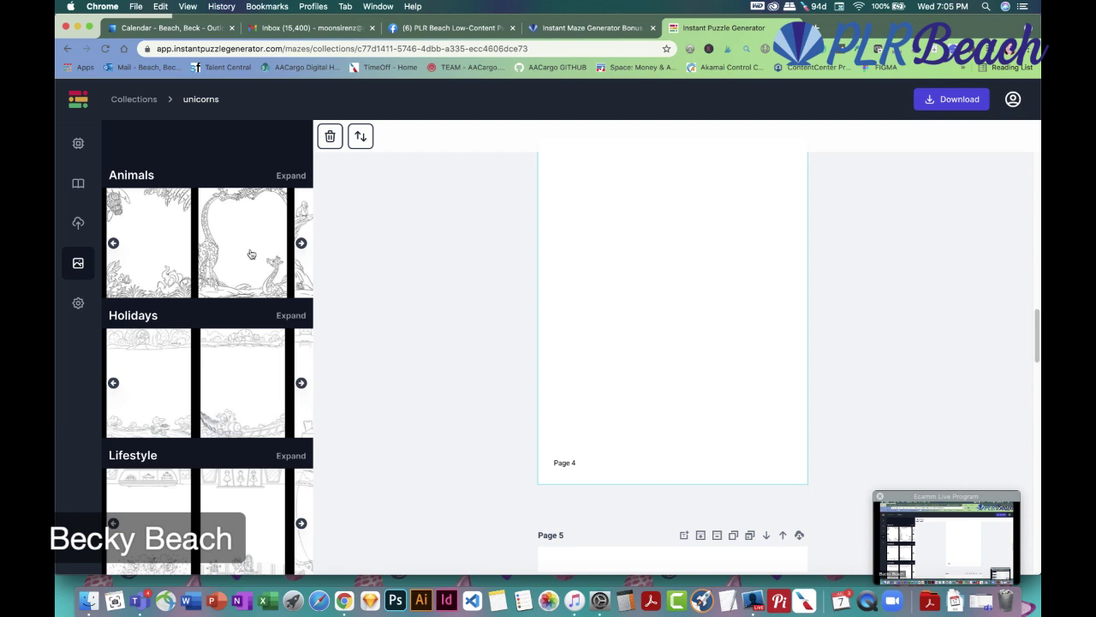
click(240, 242)
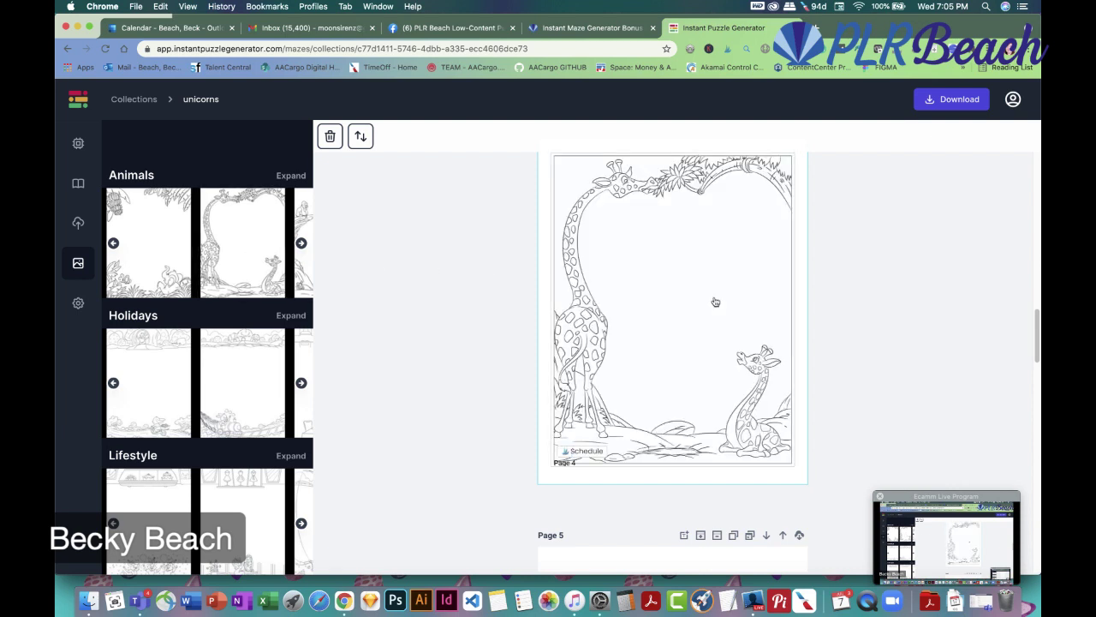
scroll(485, 331, up, 2)
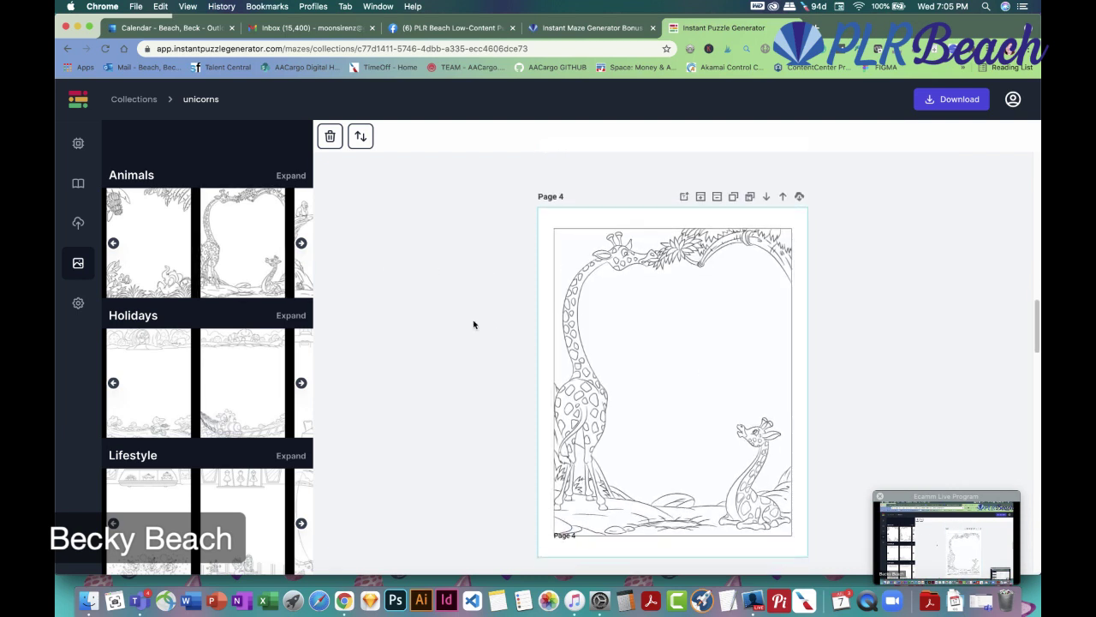
scroll(474, 324, down, 4)
scroll(473, 322, up, 6)
scroll(471, 323, down, 4)
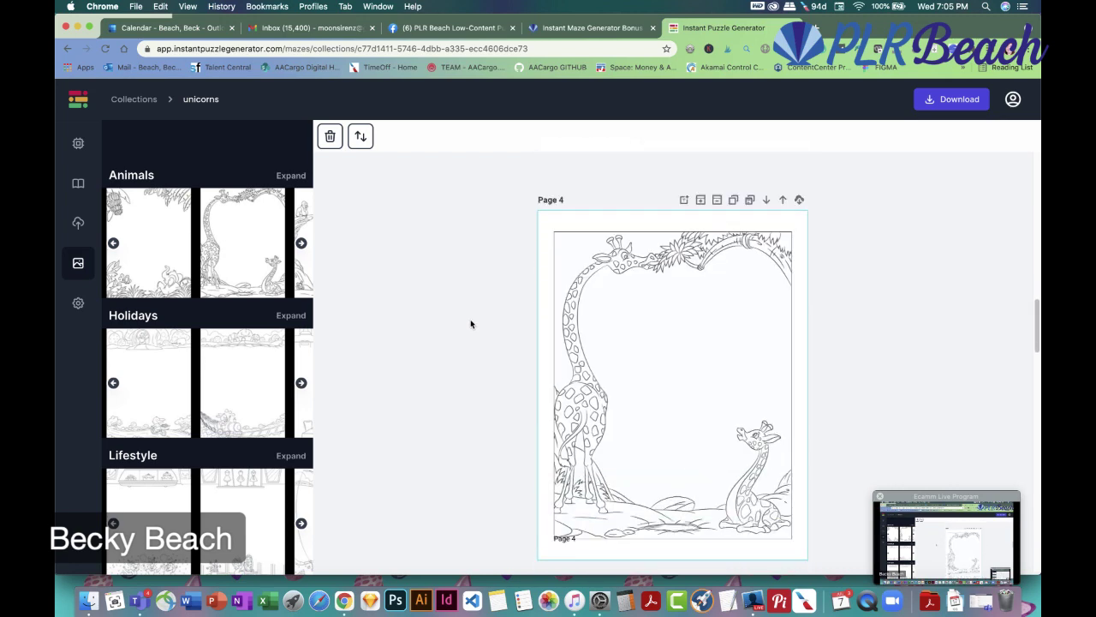
Add a circular maze to page 4 and shrink it to fit in the open space of the giraffe frame
click(77, 146)
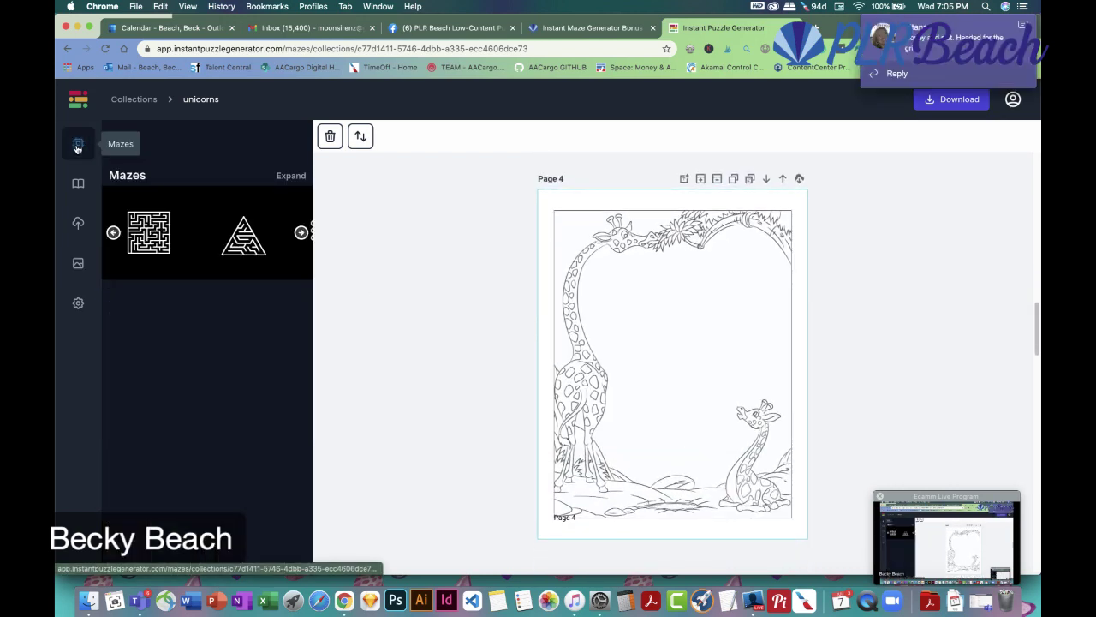
click(302, 232)
click(301, 234)
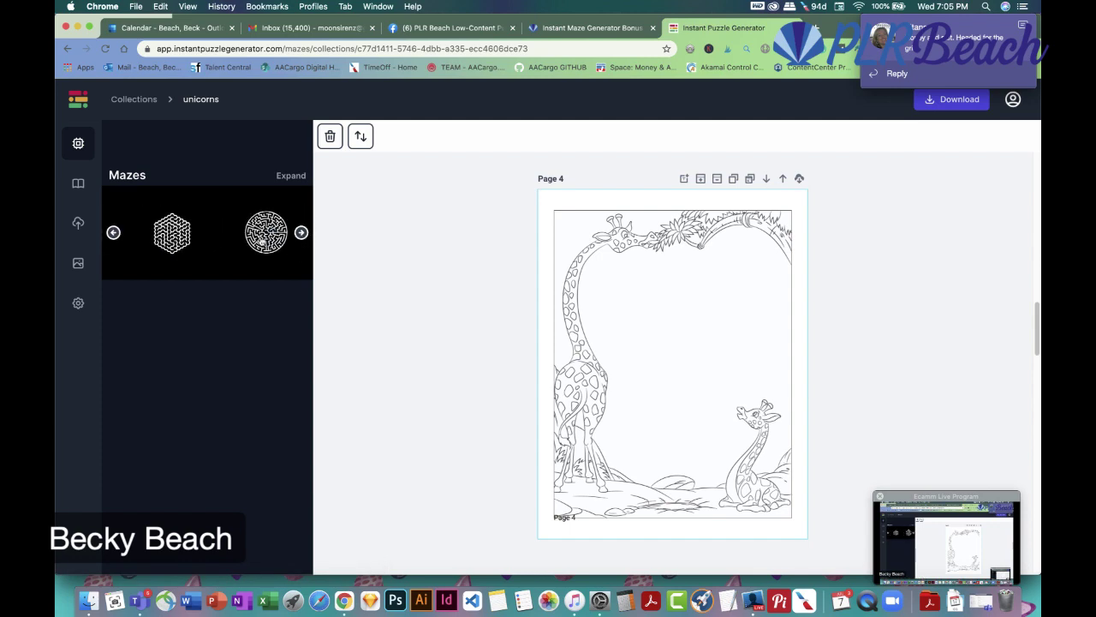
click(257, 240)
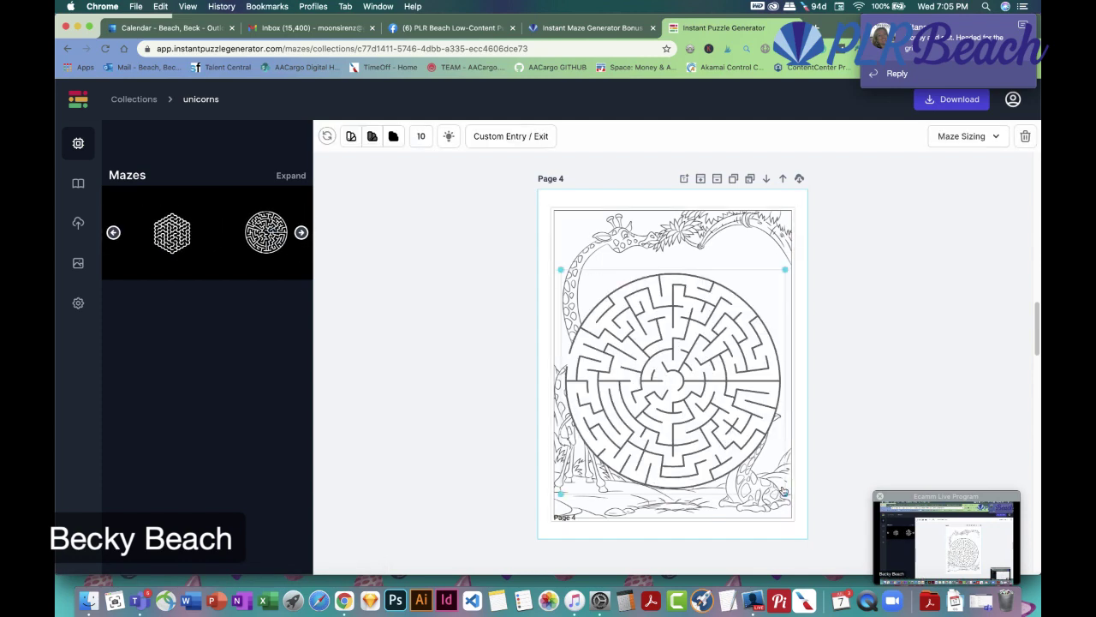
click(735, 448)
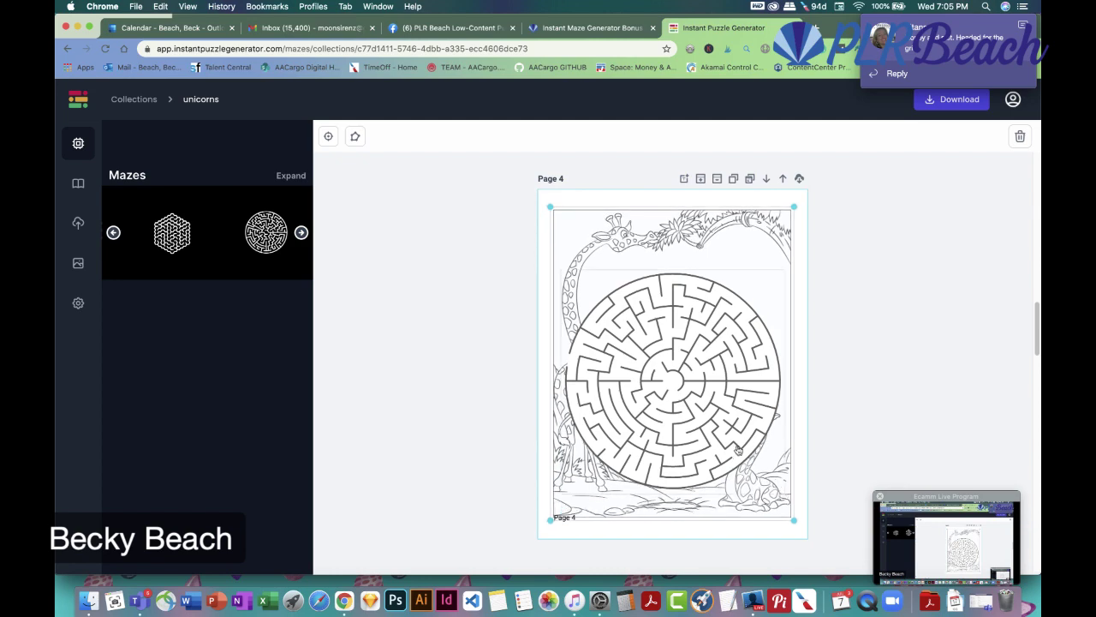
drag(784, 494, 704, 425)
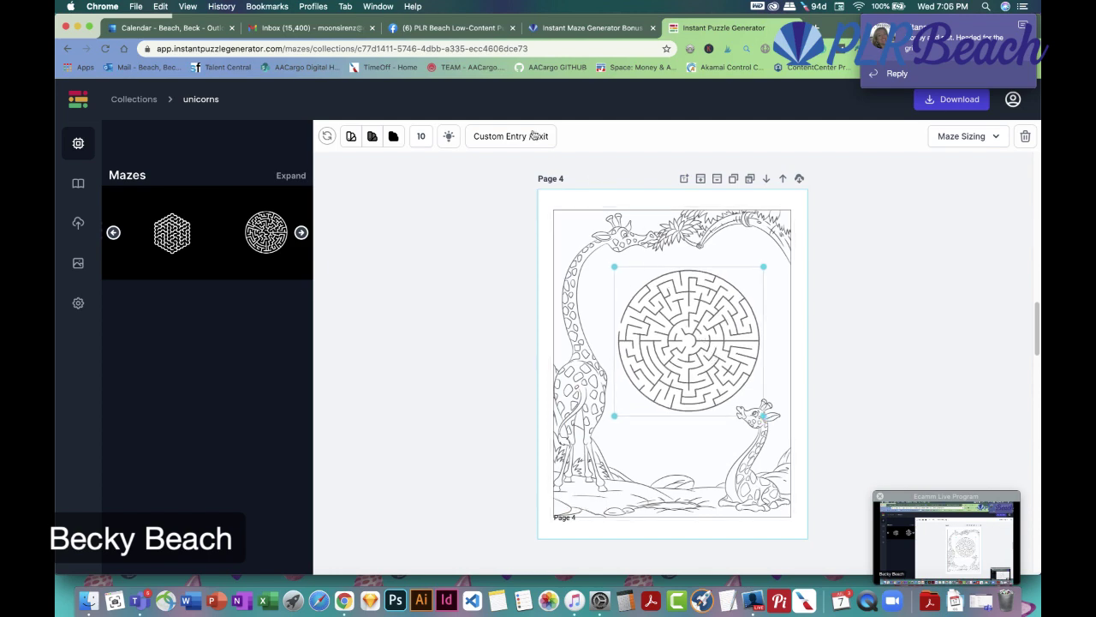
Set a custom entry at the circular maze's upper-left edge and a custom exit at its lower-right edge
click(504, 137)
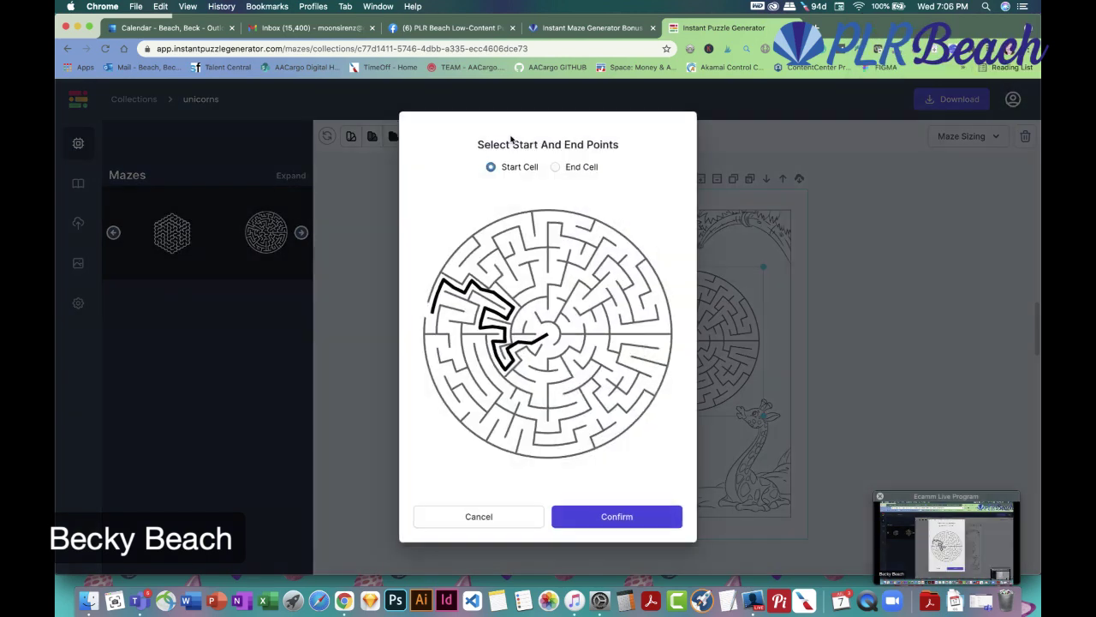
click(511, 221)
click(557, 169)
click(618, 440)
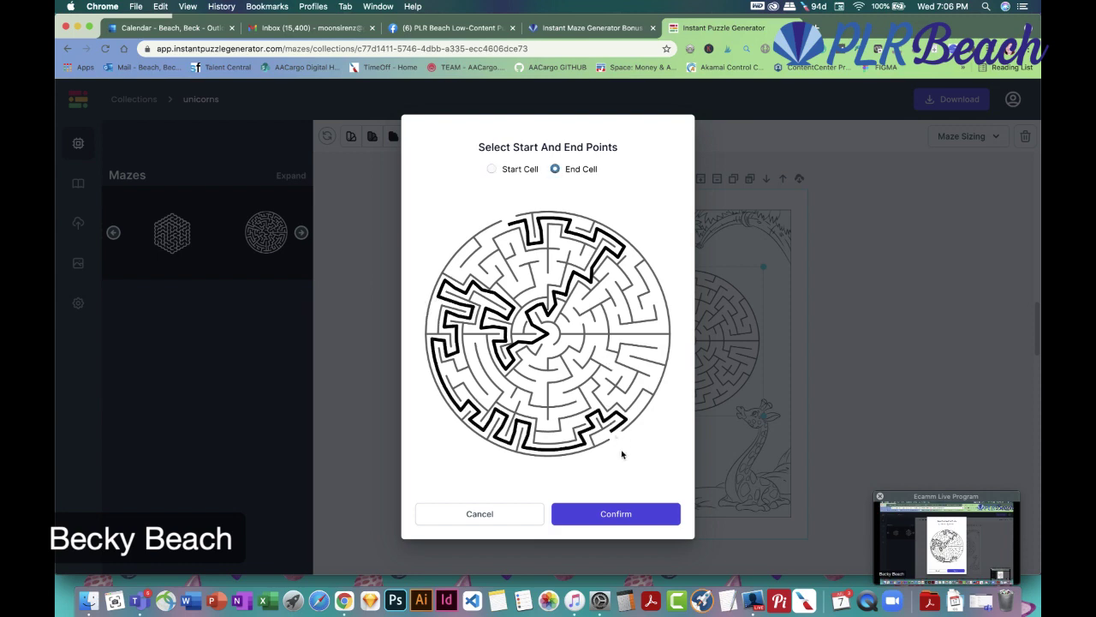
click(620, 512)
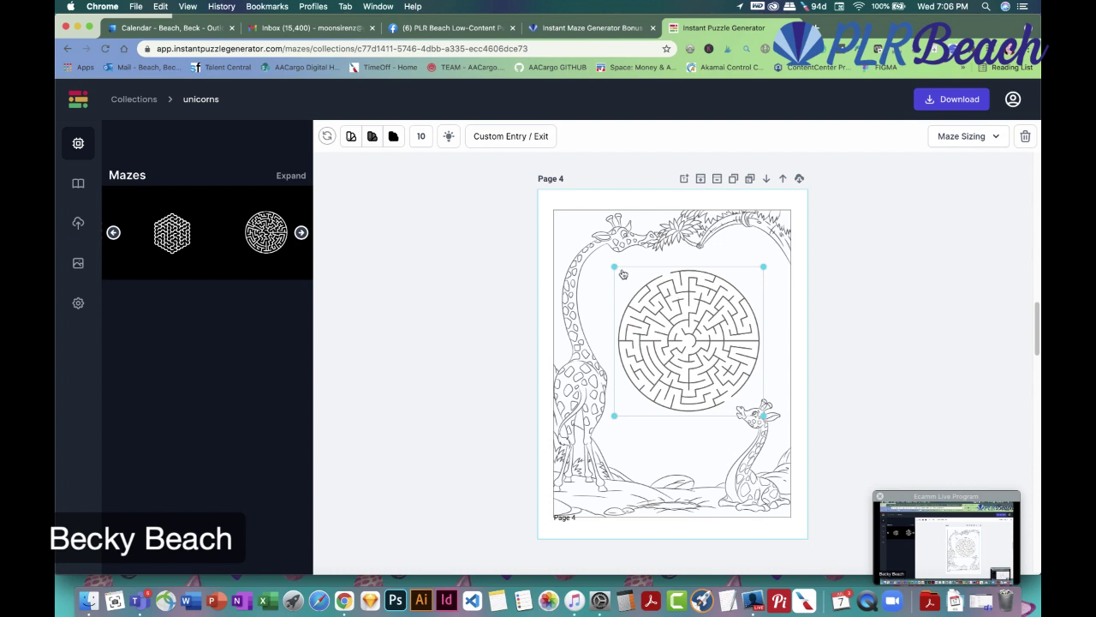
Enlarge the circular maze slightly so it fills more of the space between the two giraffes
drag(615, 267, 605, 257)
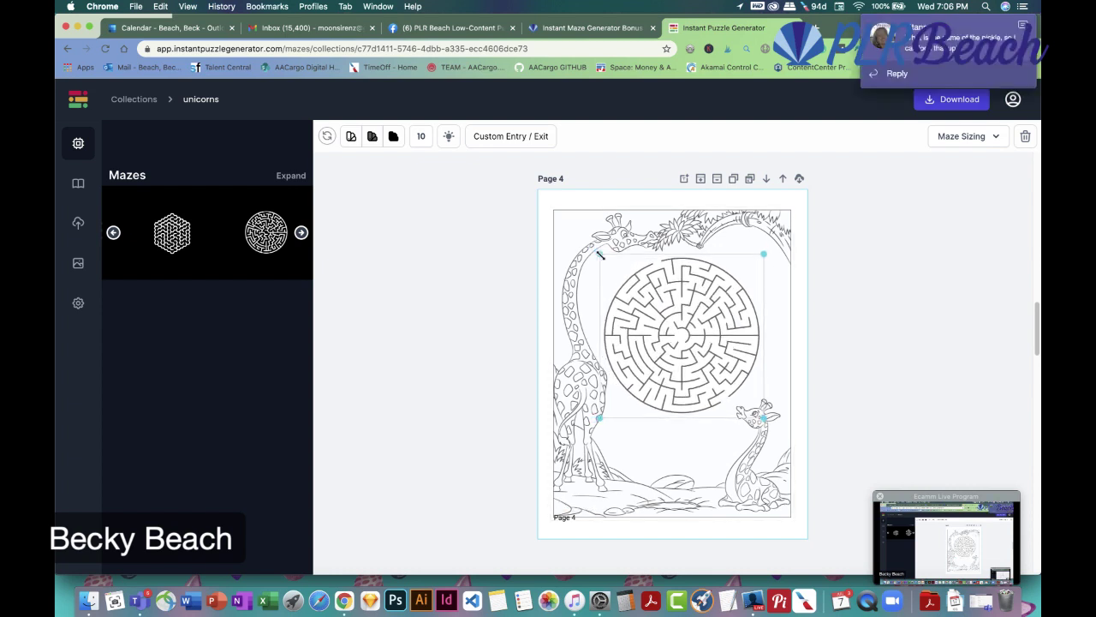
click(767, 424)
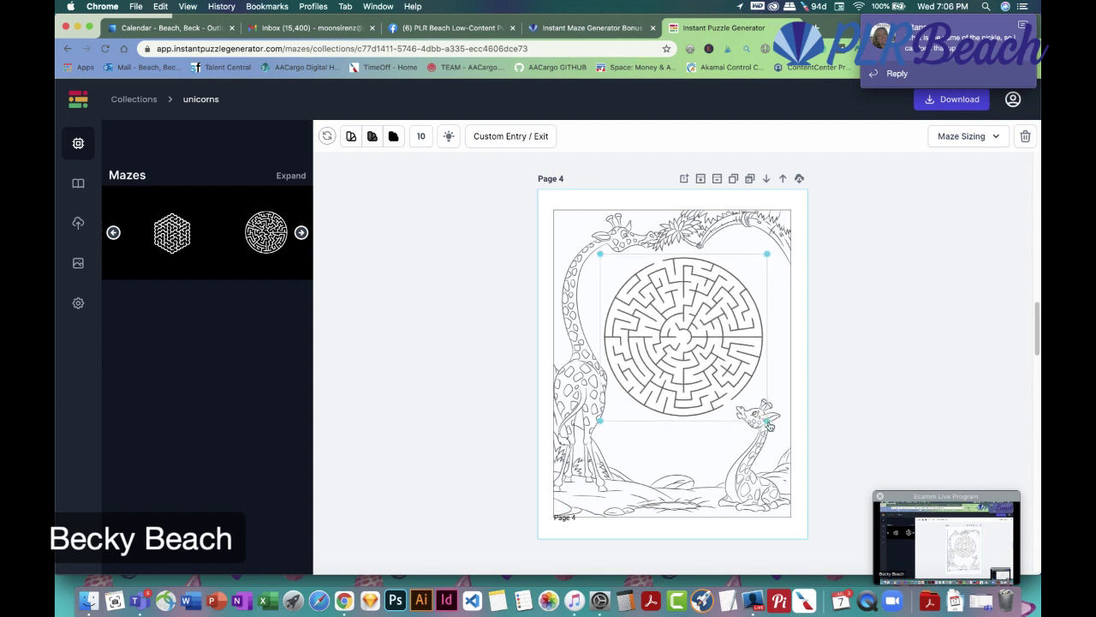
click(534, 370)
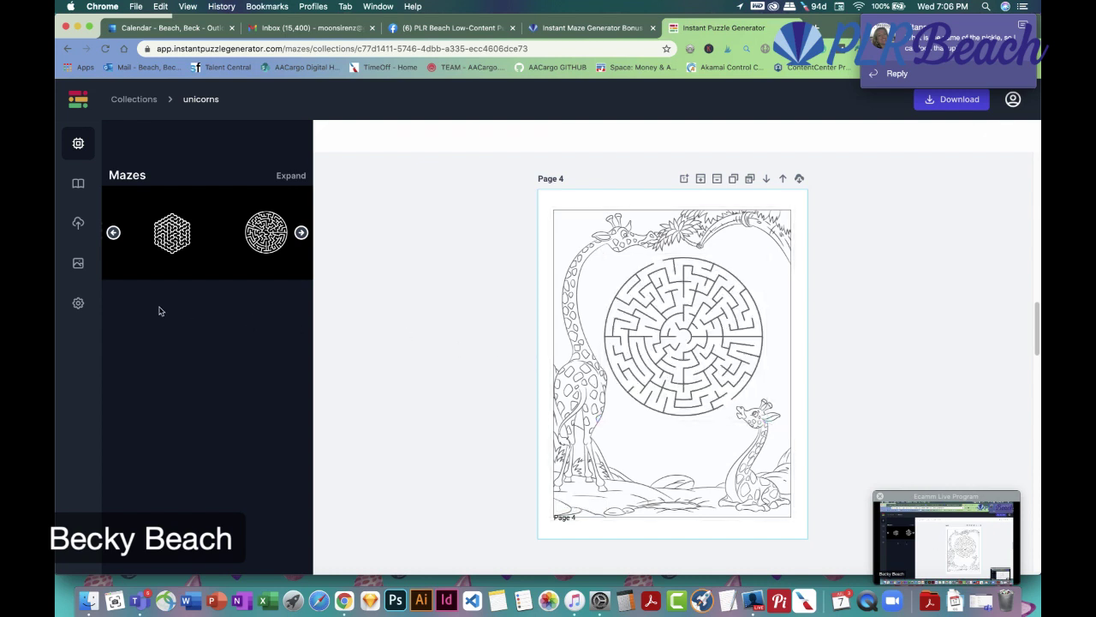
Review the page trim sizes available in the collection's global settings, keeping 8.5" x 11"
click(77, 305)
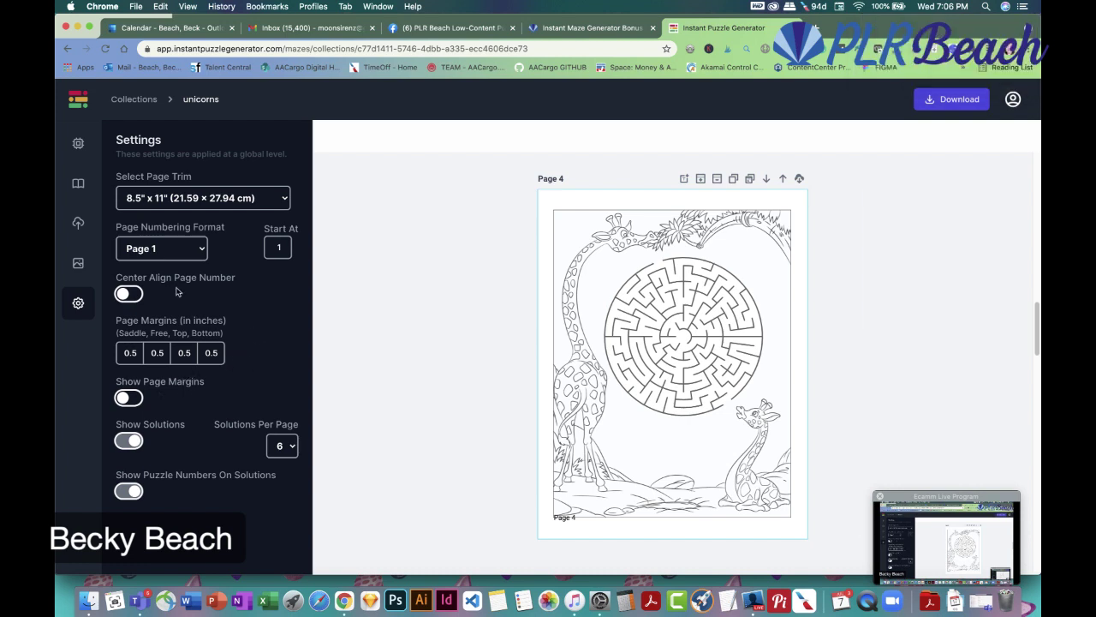
click(194, 200)
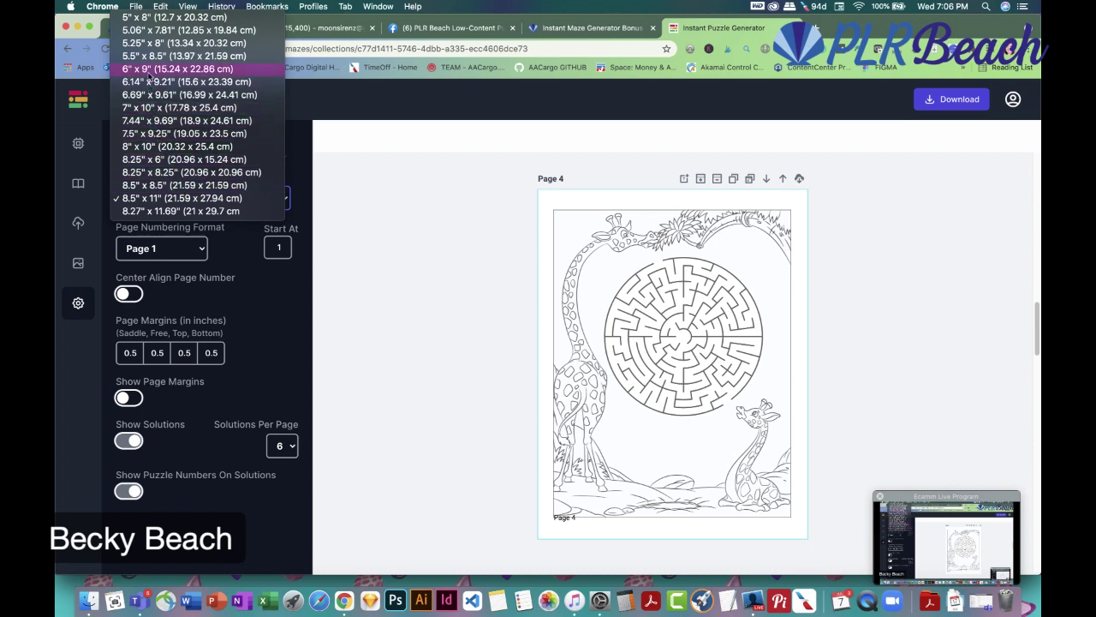
click(279, 325)
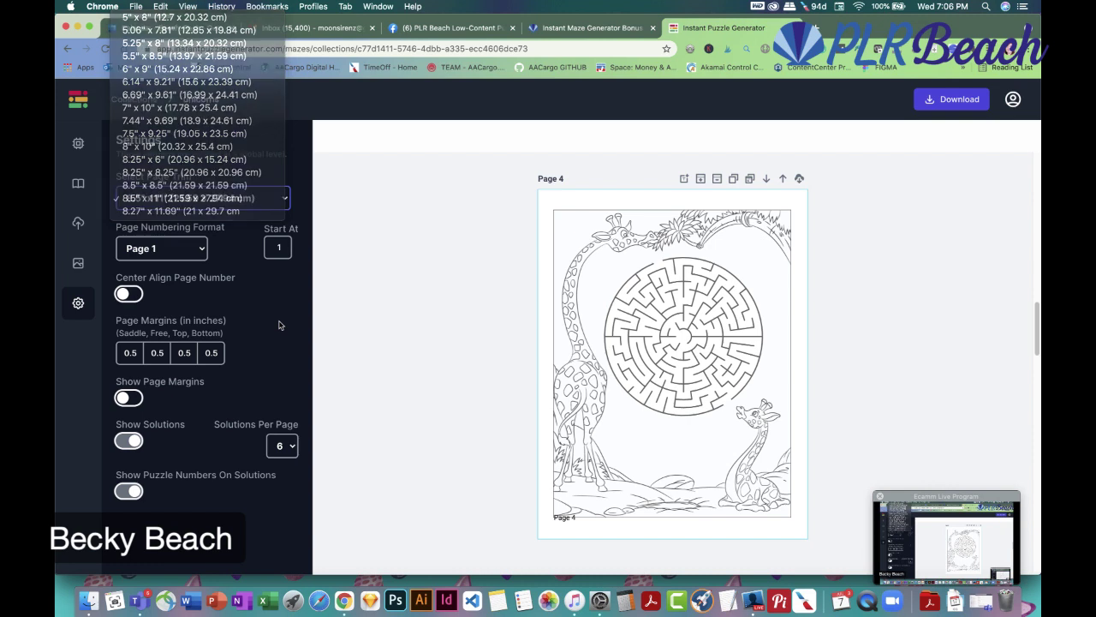
Center-align the page numbers and show the page margins, then nudge the giraffe frame on page 4 against them
click(133, 295)
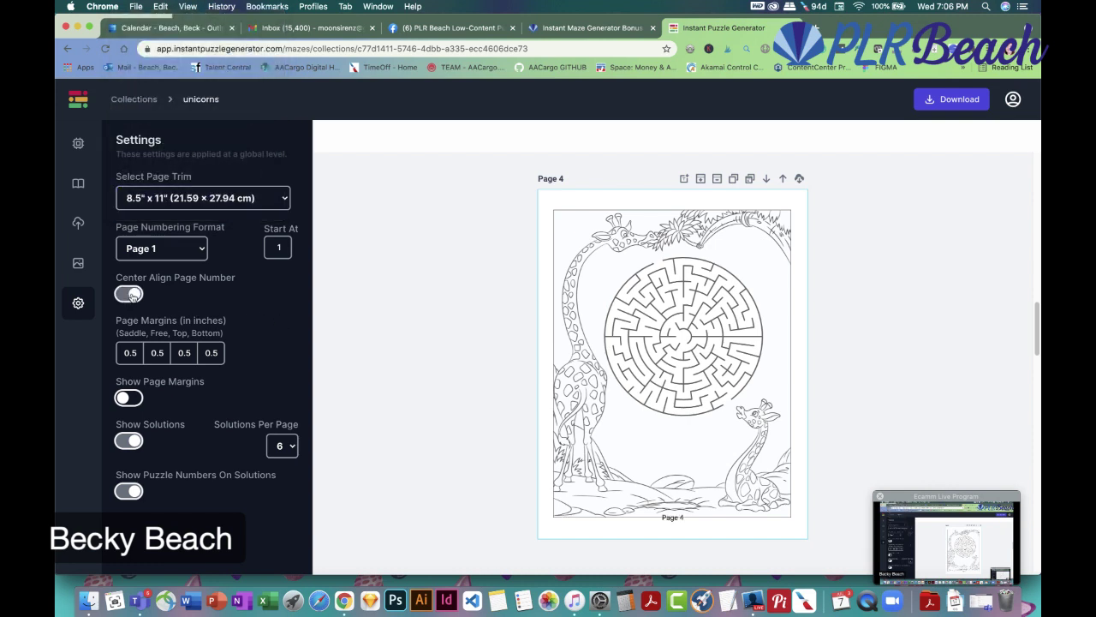
click(129, 399)
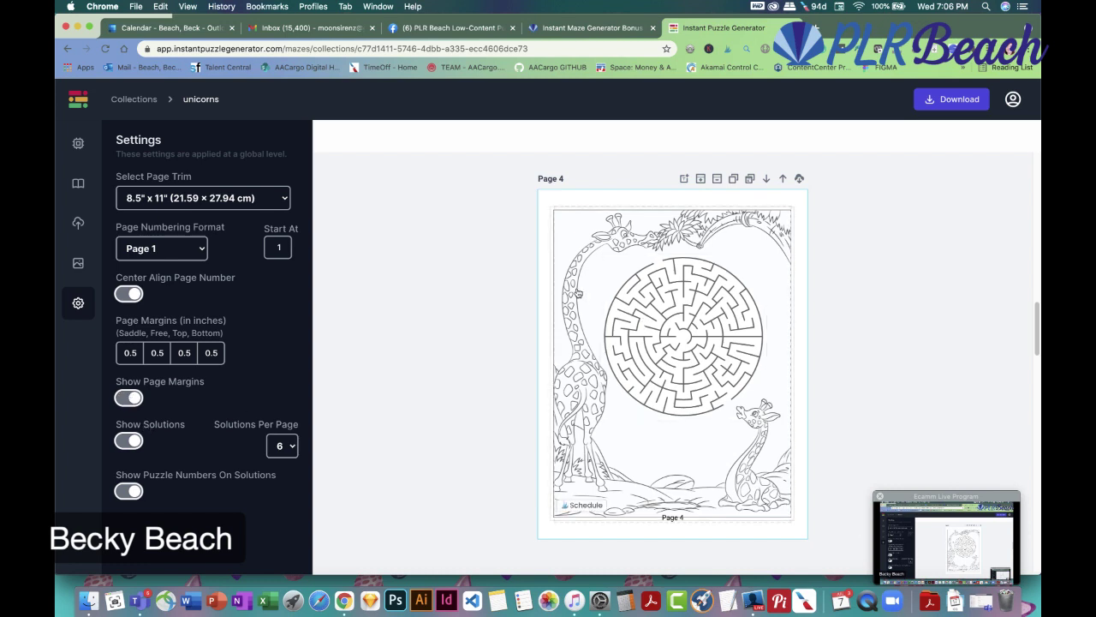
click(565, 268)
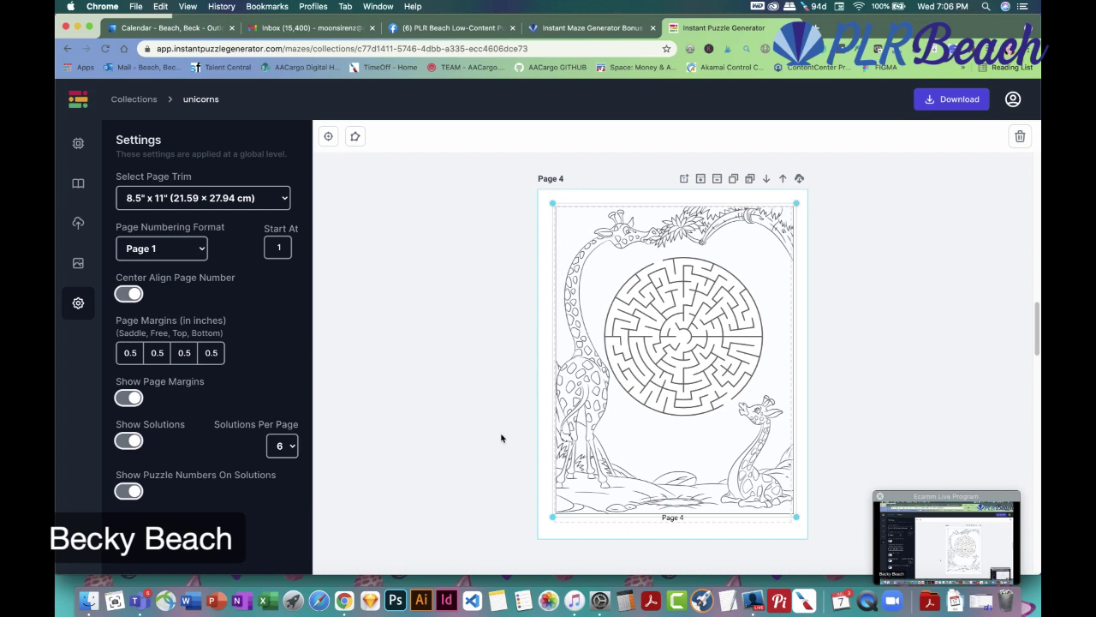
Look through the book's pages with margins shown, including the auto-generated solutions on page 8, and return to page 4
scroll(501, 438, down, 20)
scroll(501, 438, down, 1)
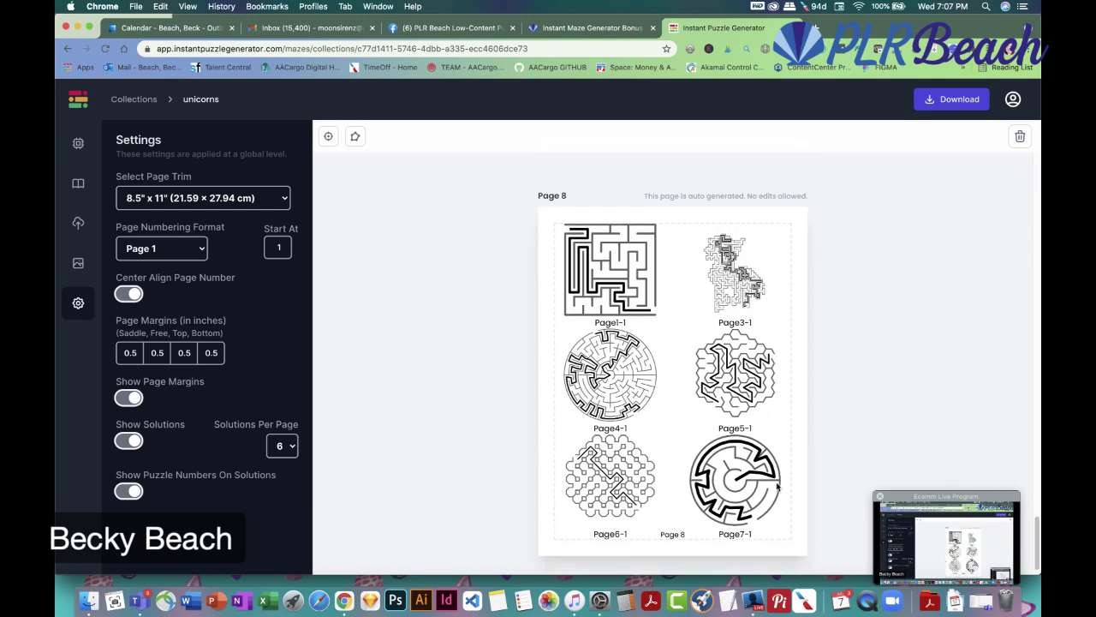
scroll(865, 475, up, 20)
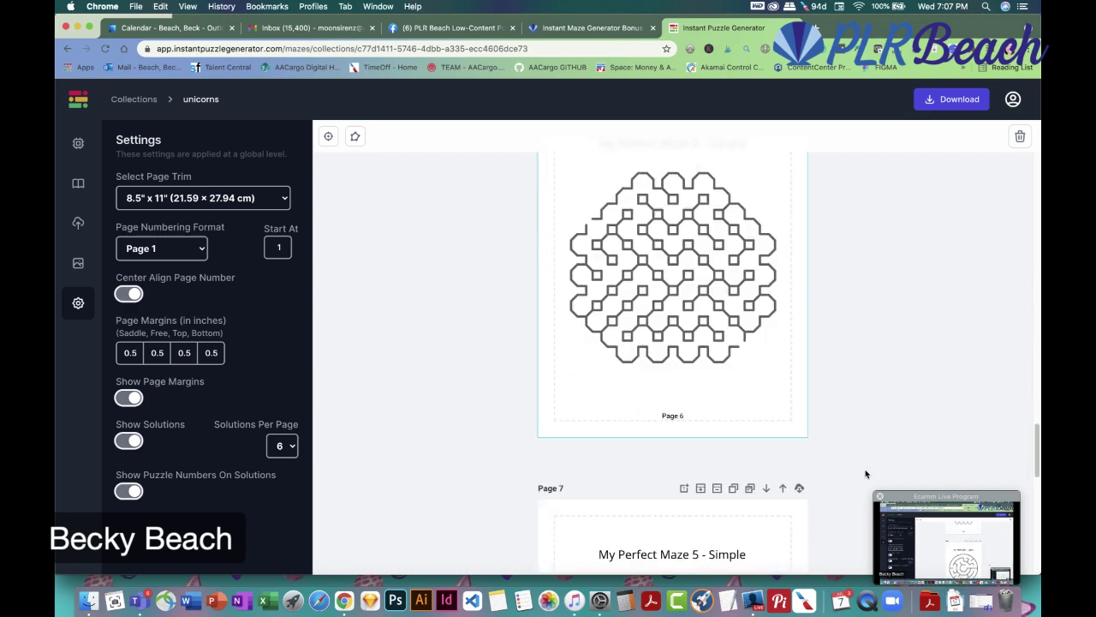
scroll(863, 474, up, 4)
scroll(856, 468, down, 7)
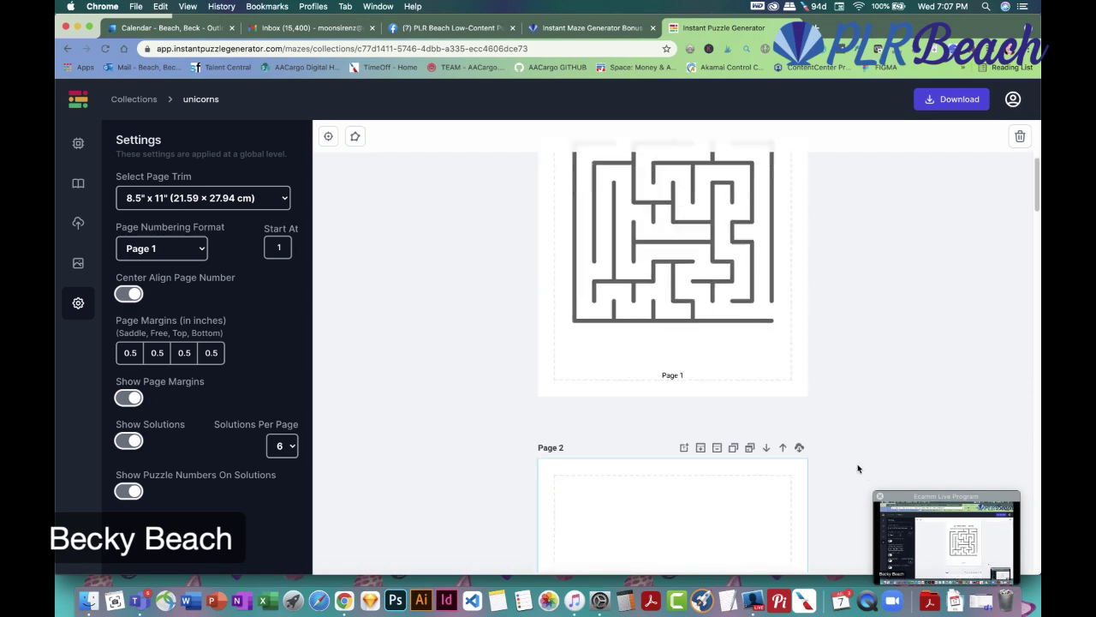
scroll(857, 469, down, 10)
scroll(857, 469, up, 3)
scroll(855, 467, down, 5)
scroll(835, 451, up, 1)
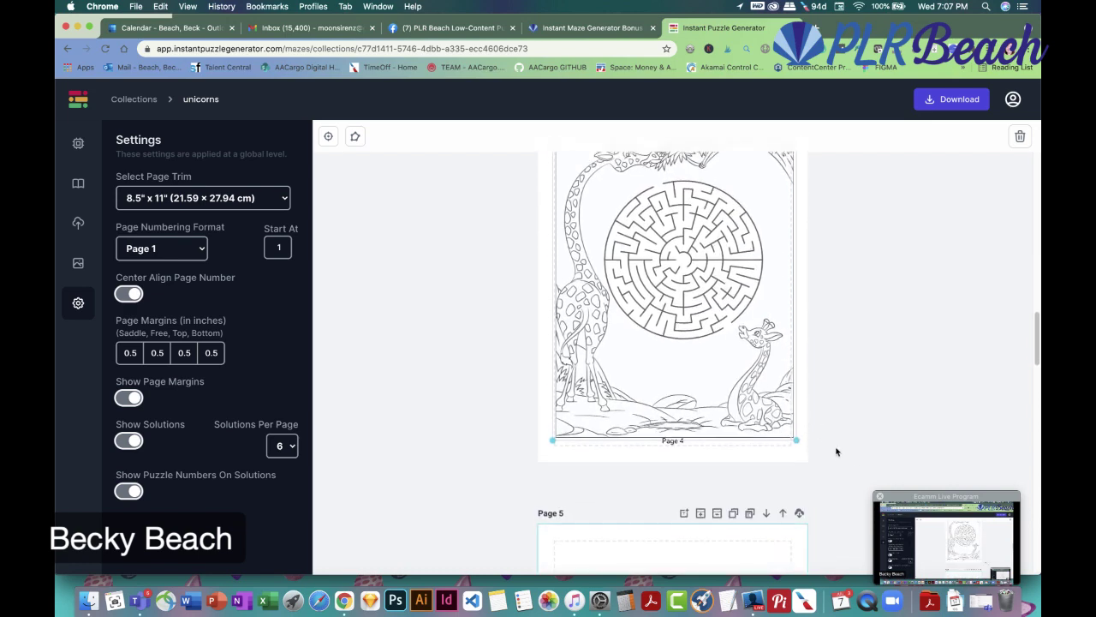
scroll(837, 452, up, 1)
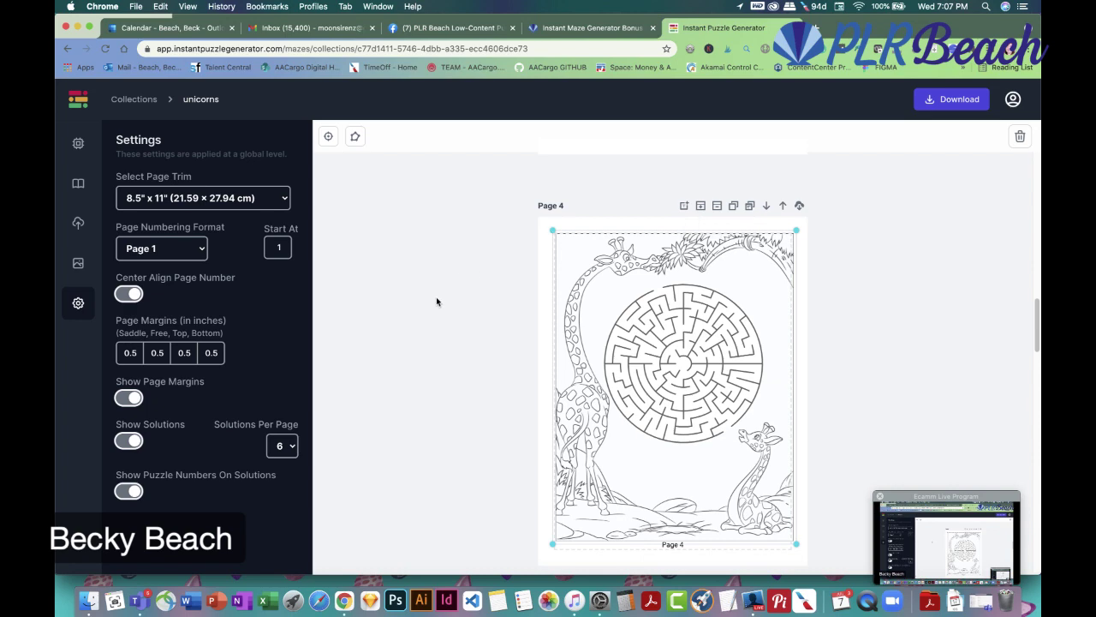
Create a new maze collection named unicorn2 and open it for editing
click(134, 99)
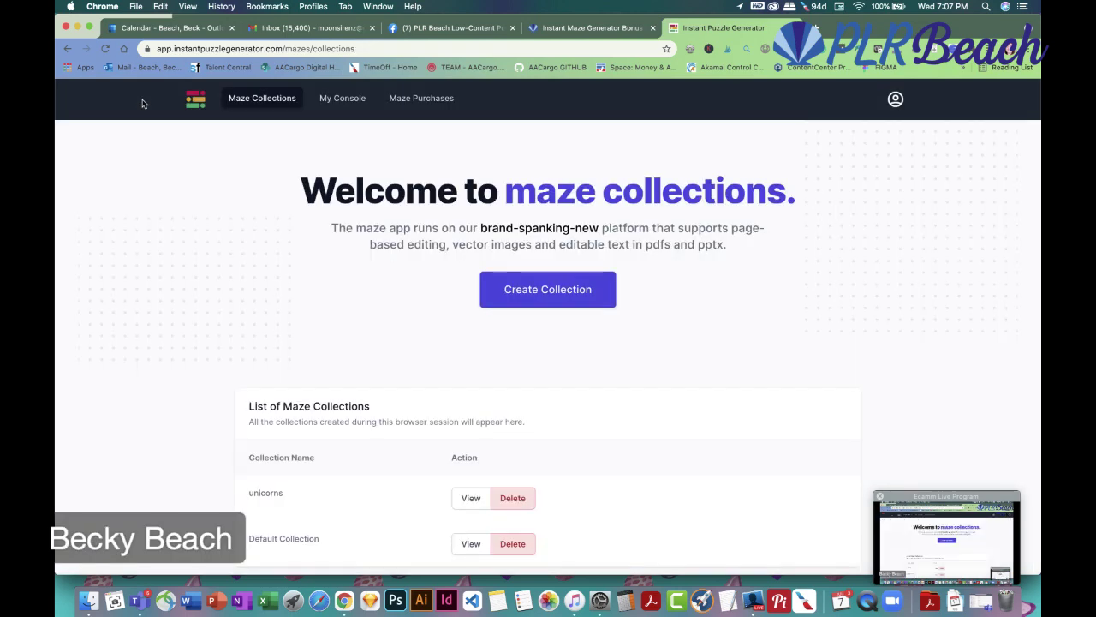
click(541, 294)
text(unicorn2)
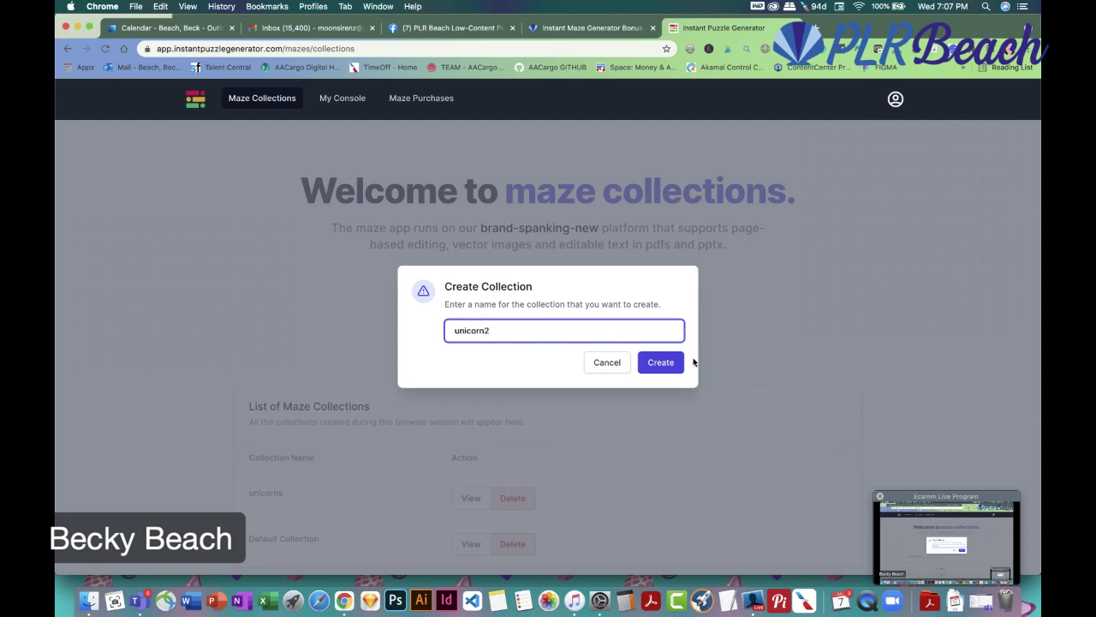
click(662, 362)
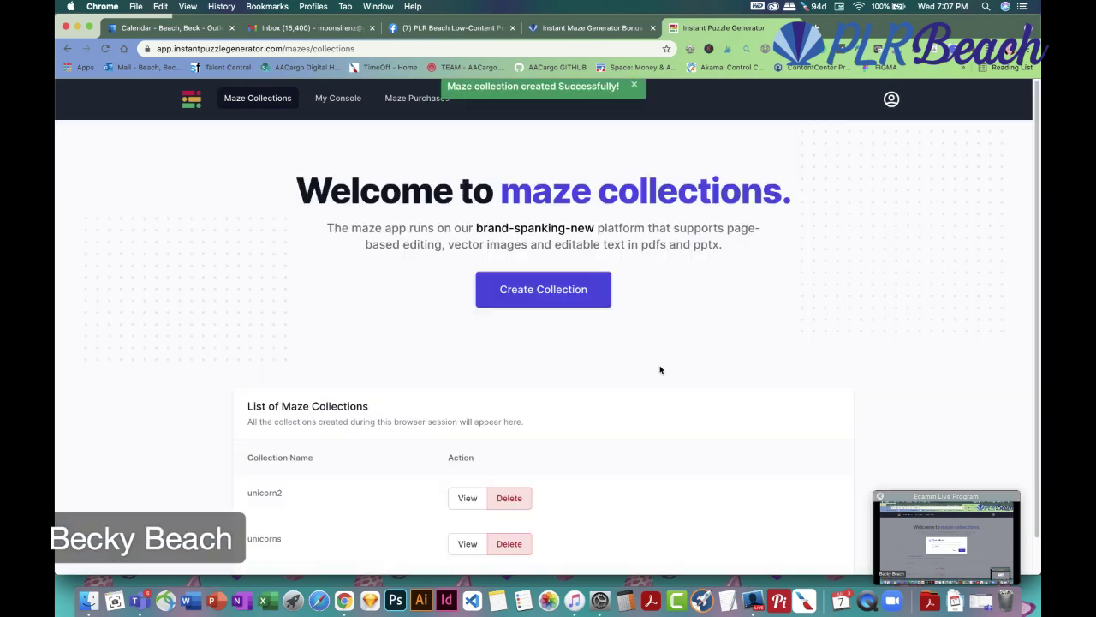
click(467, 460)
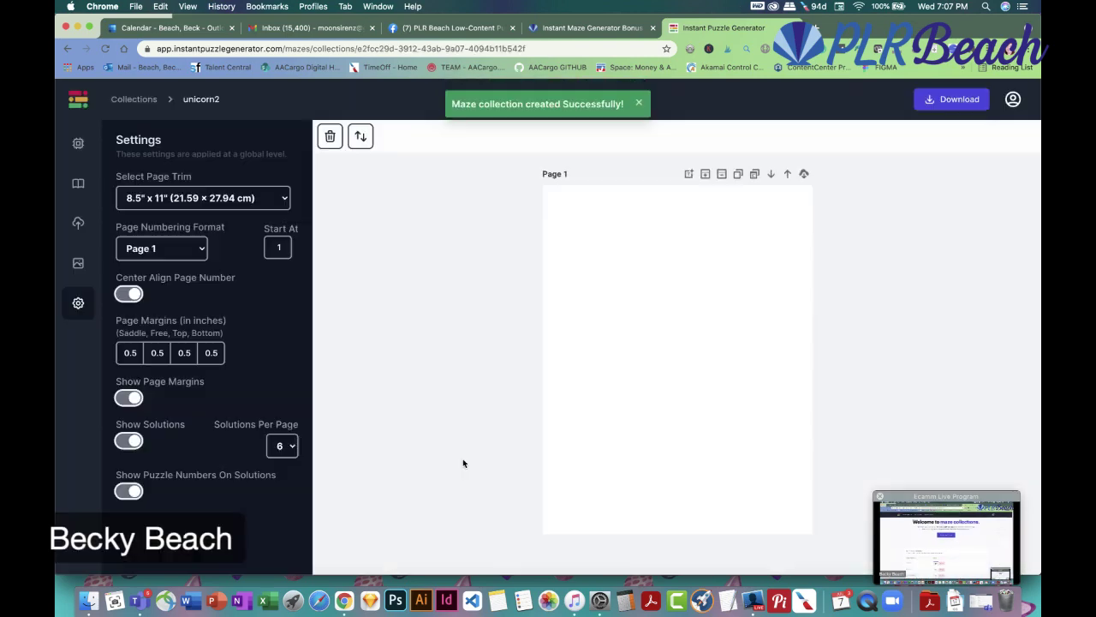
Upload the images unicorn_11.png and unicorn_25.png to the unicorn2 collection's image library
click(79, 228)
click(202, 174)
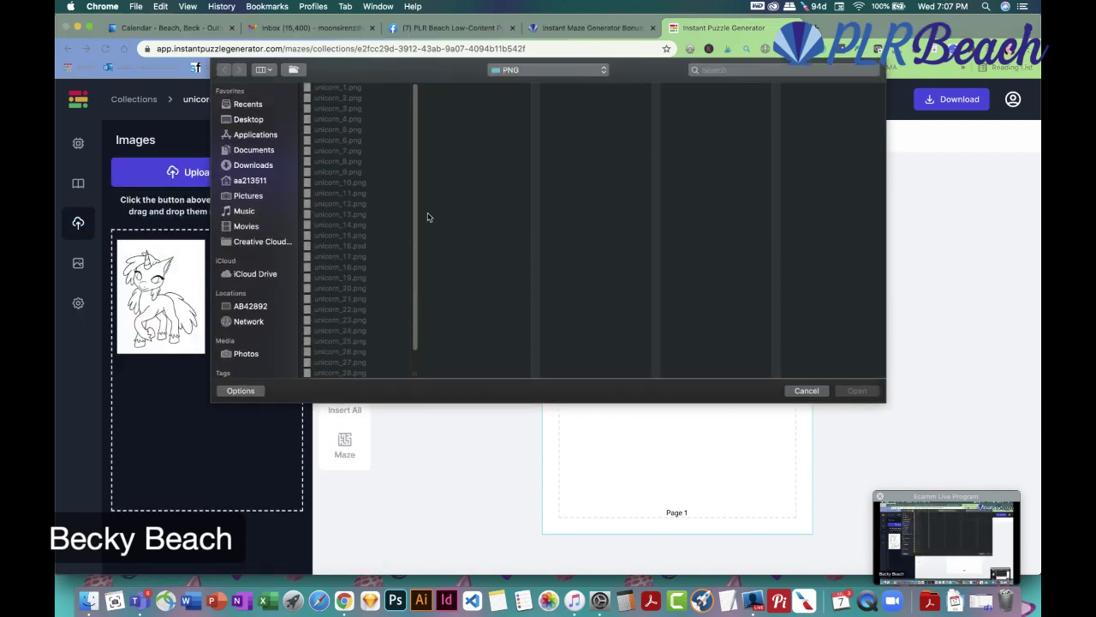
click(339, 193)
click(856, 391)
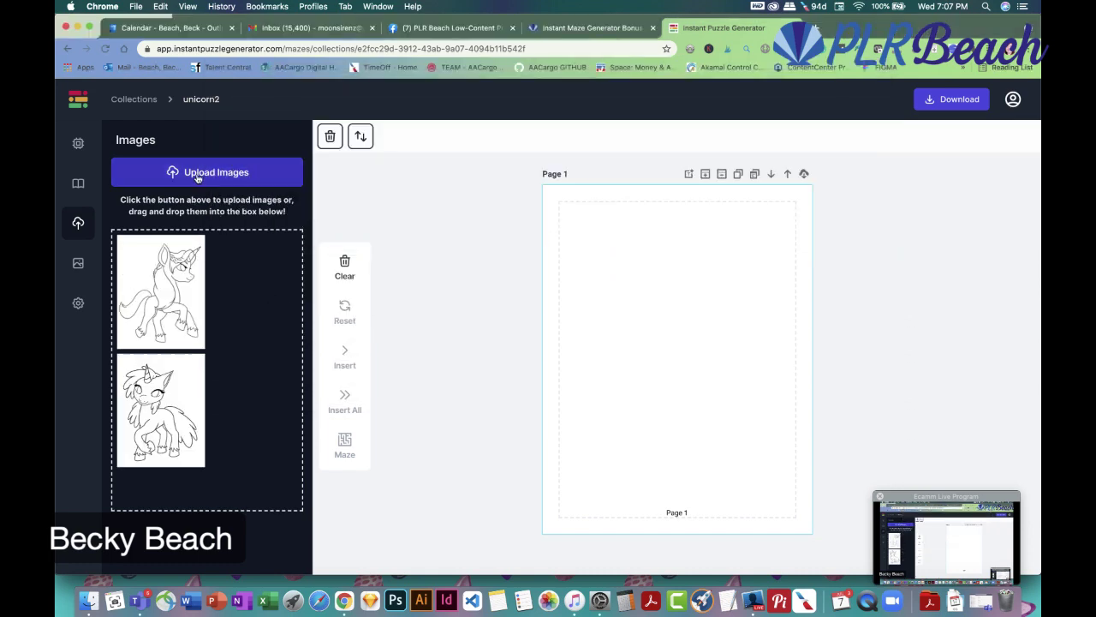
click(198, 174)
click(342, 342)
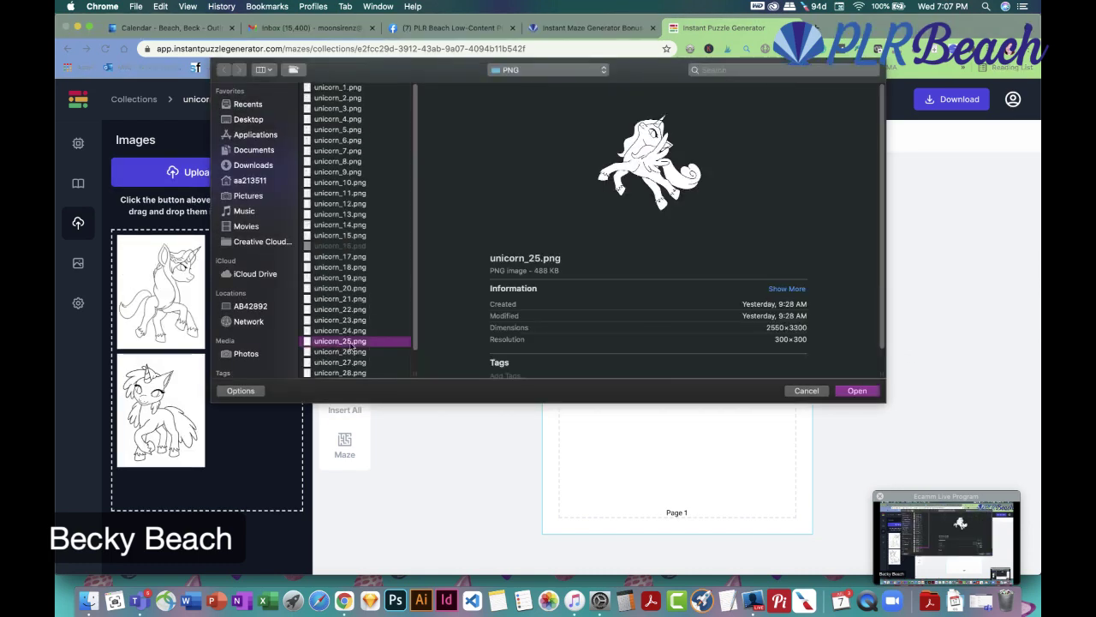
click(856, 391)
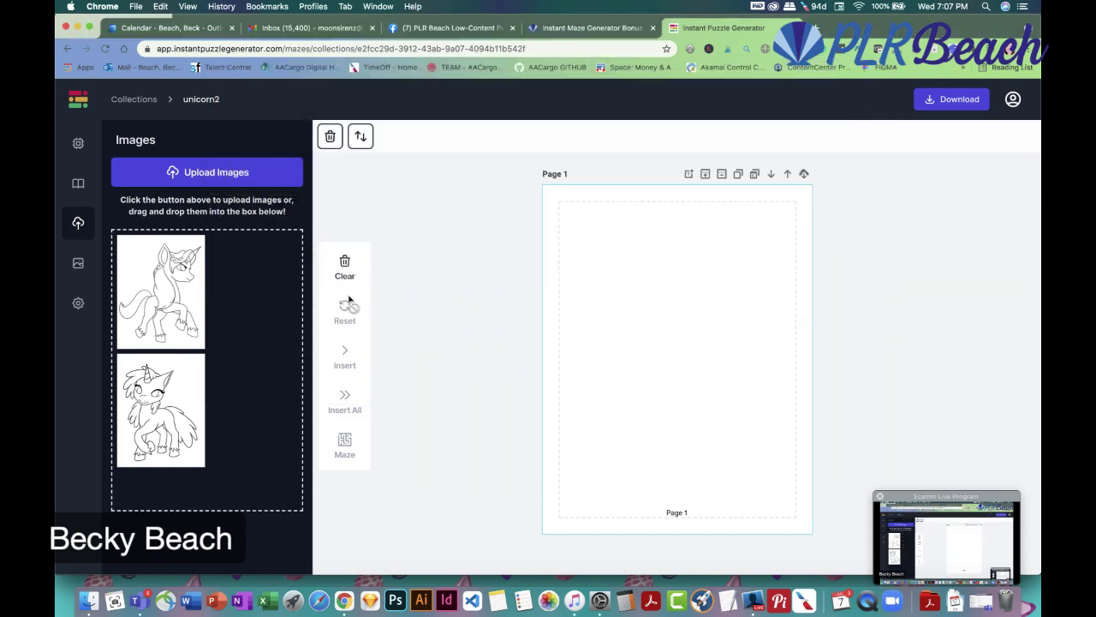
Upload the image unicorn_28.png to the unicorn2 collection's image library
click(186, 171)
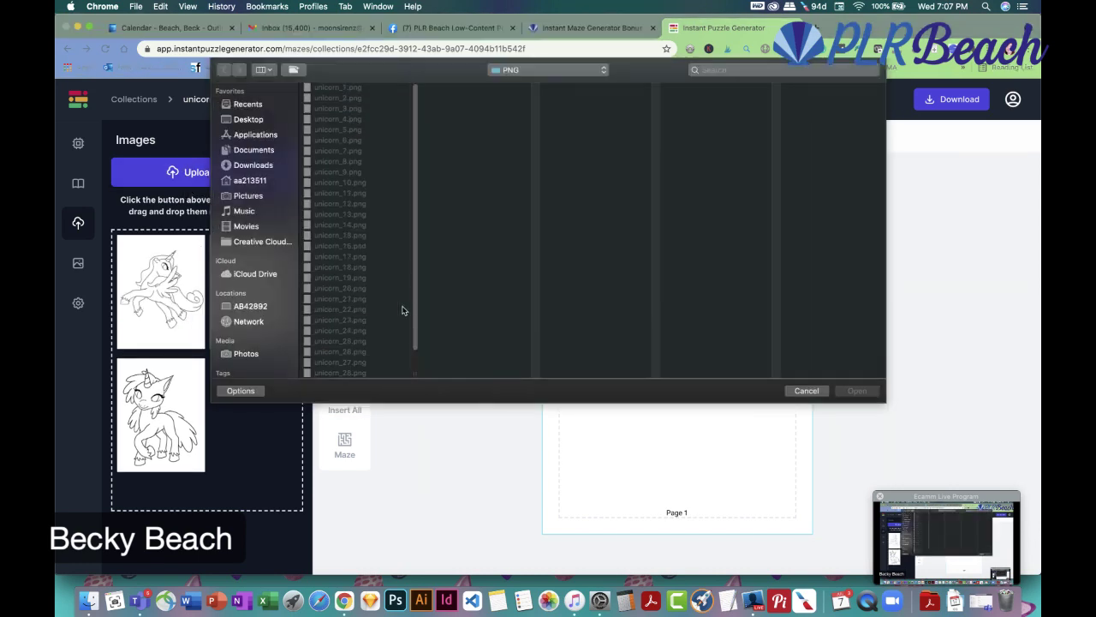
click(337, 343)
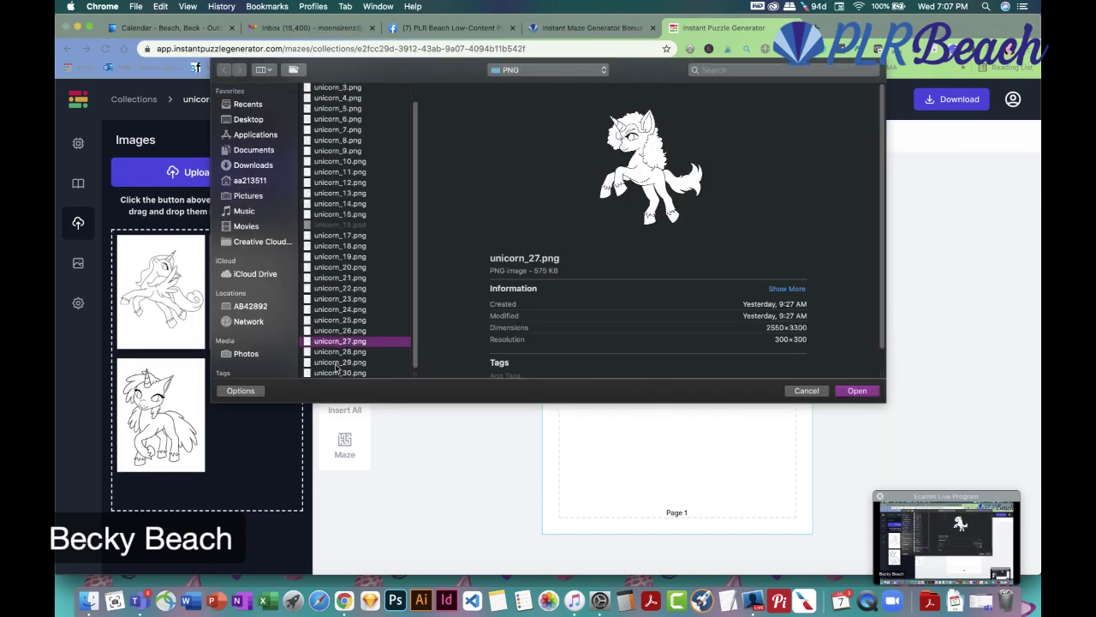
click(337, 363)
click(340, 351)
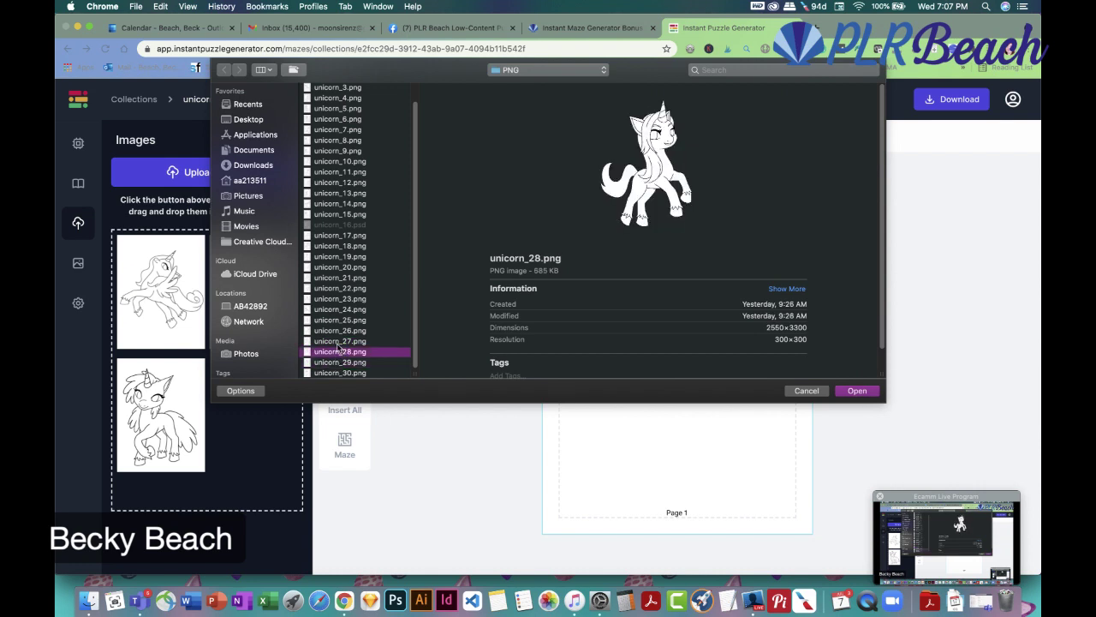
click(845, 391)
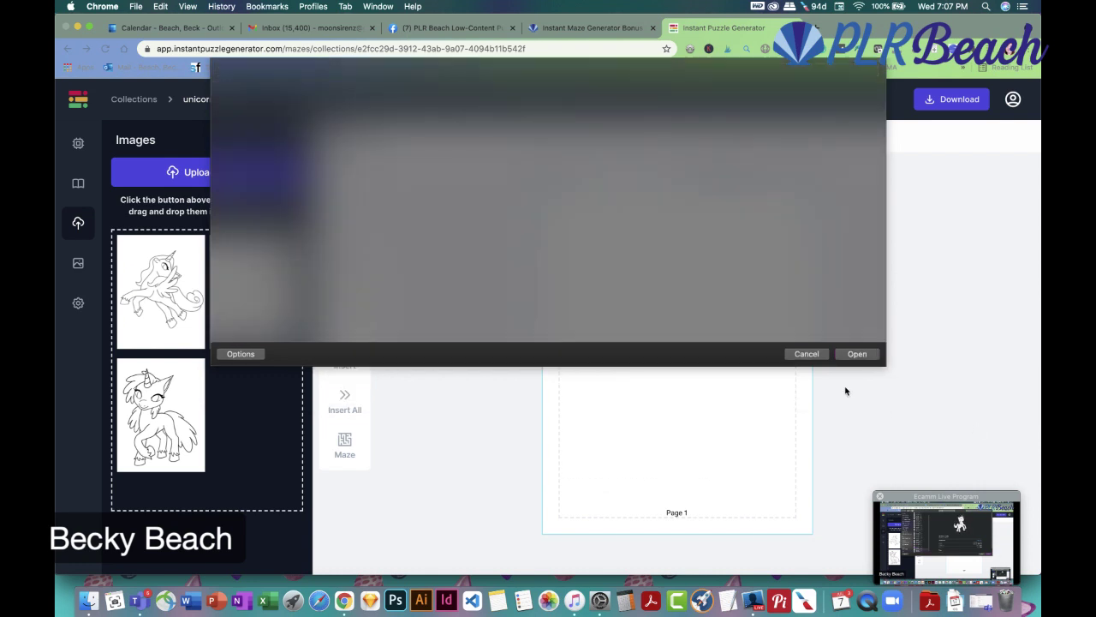
Upload unicorn_30.png and unicorn_26.png to the collection's image library
click(196, 175)
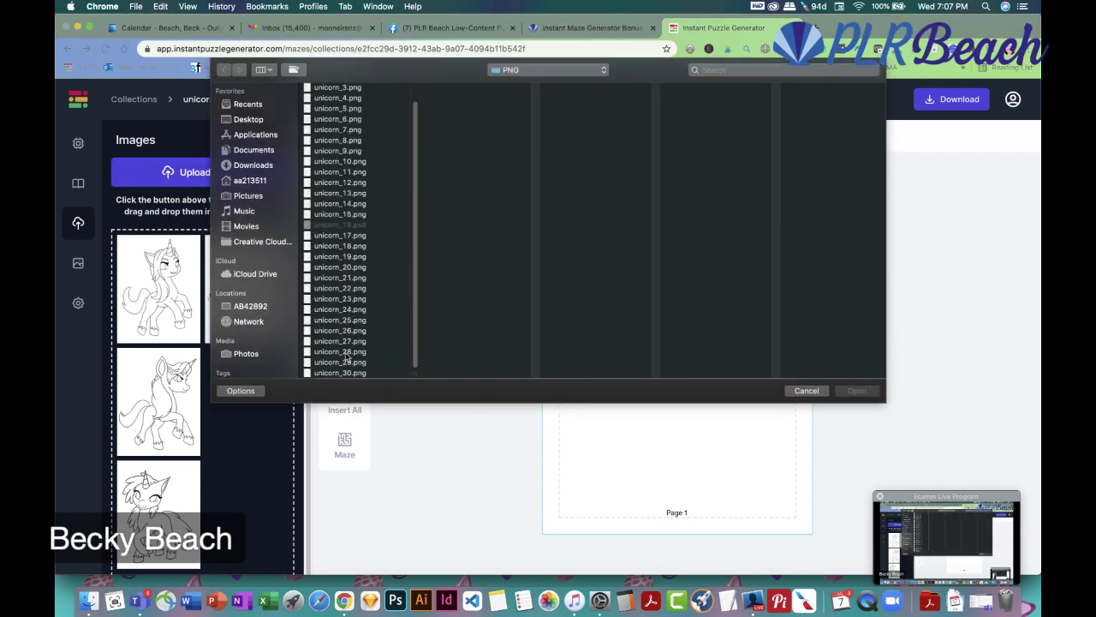
click(343, 372)
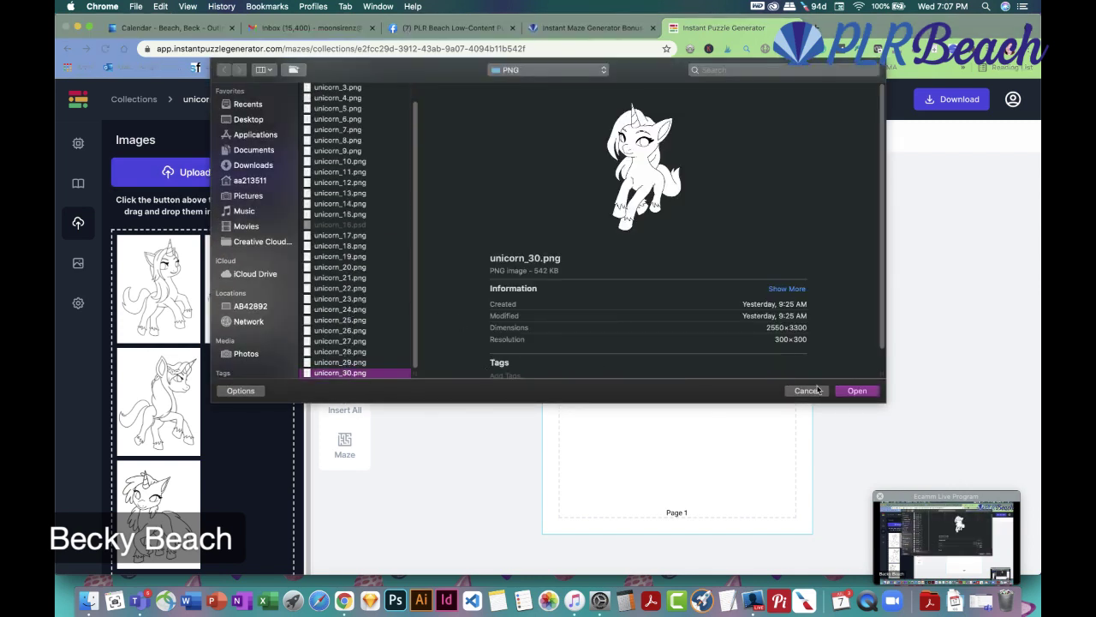
click(856, 391)
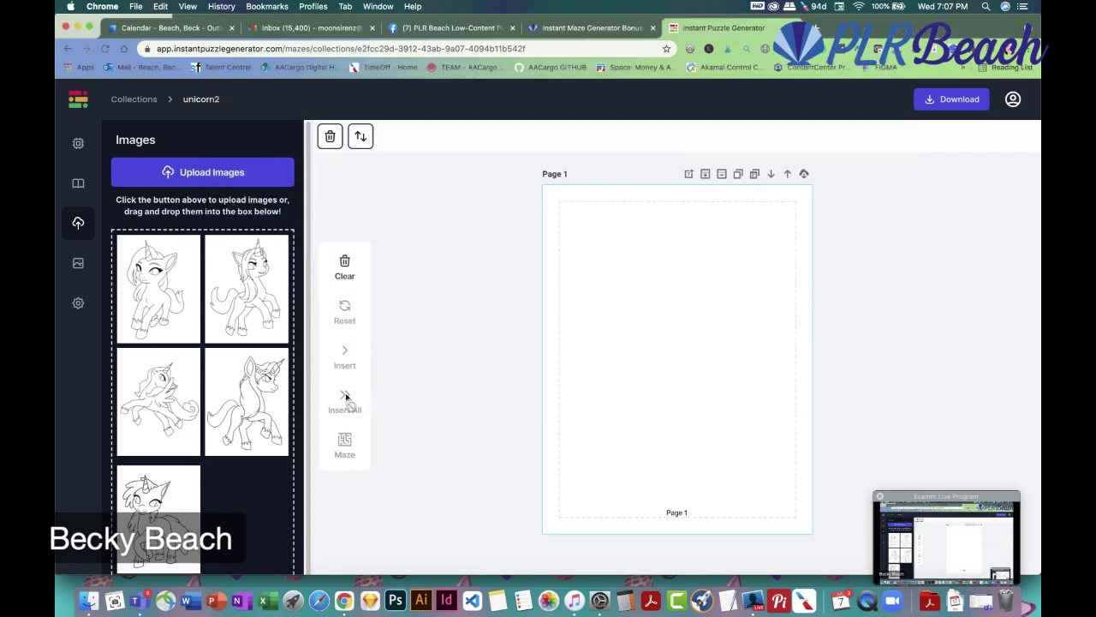
click(206, 173)
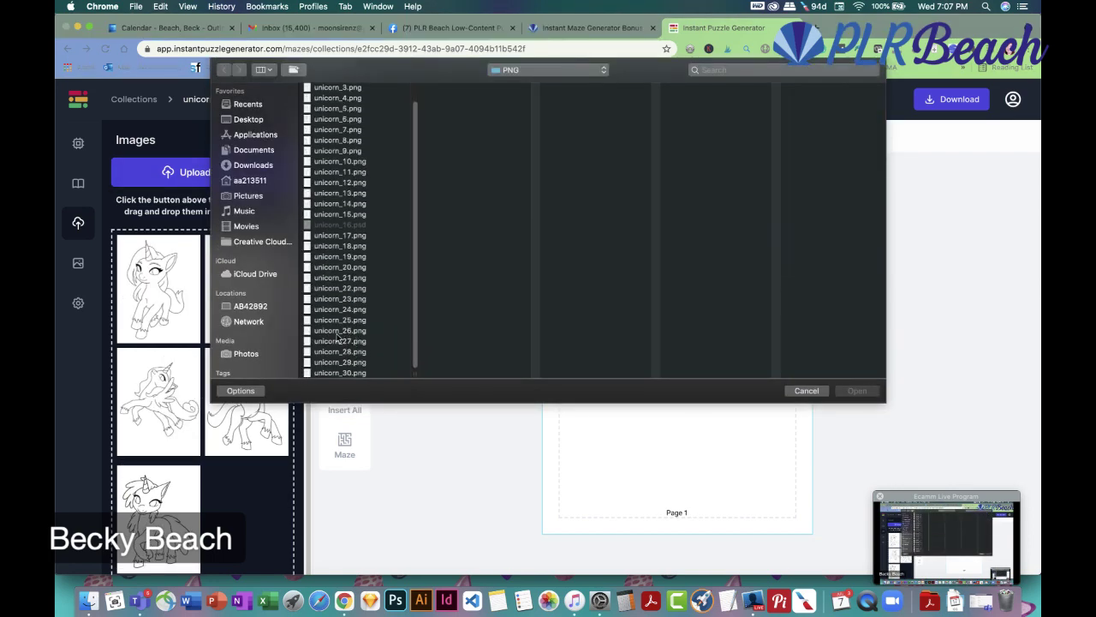
click(338, 331)
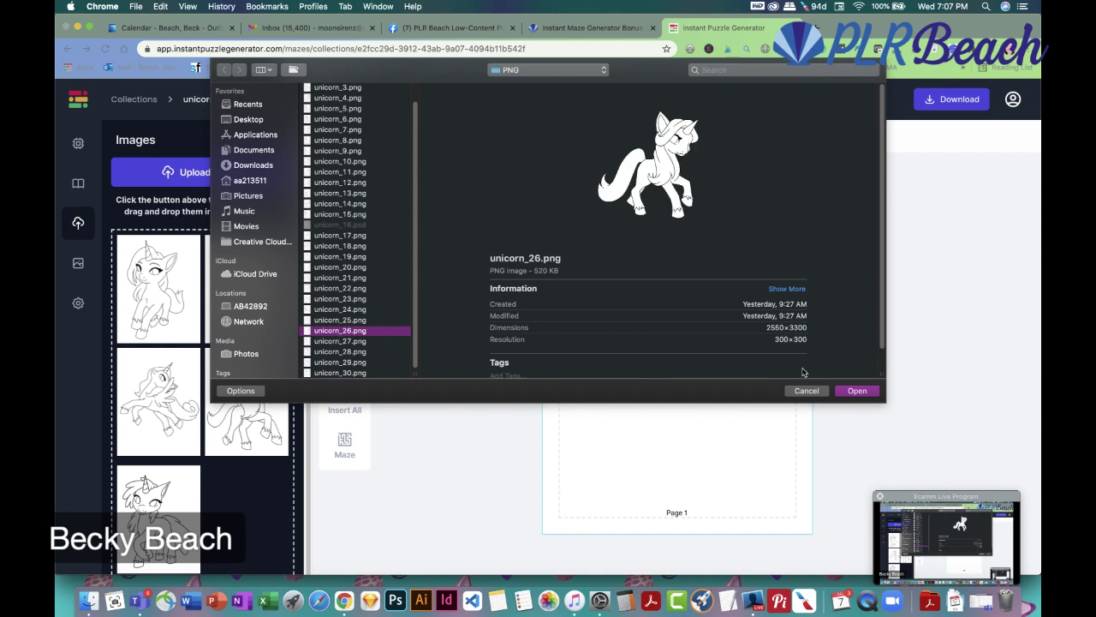
click(853, 394)
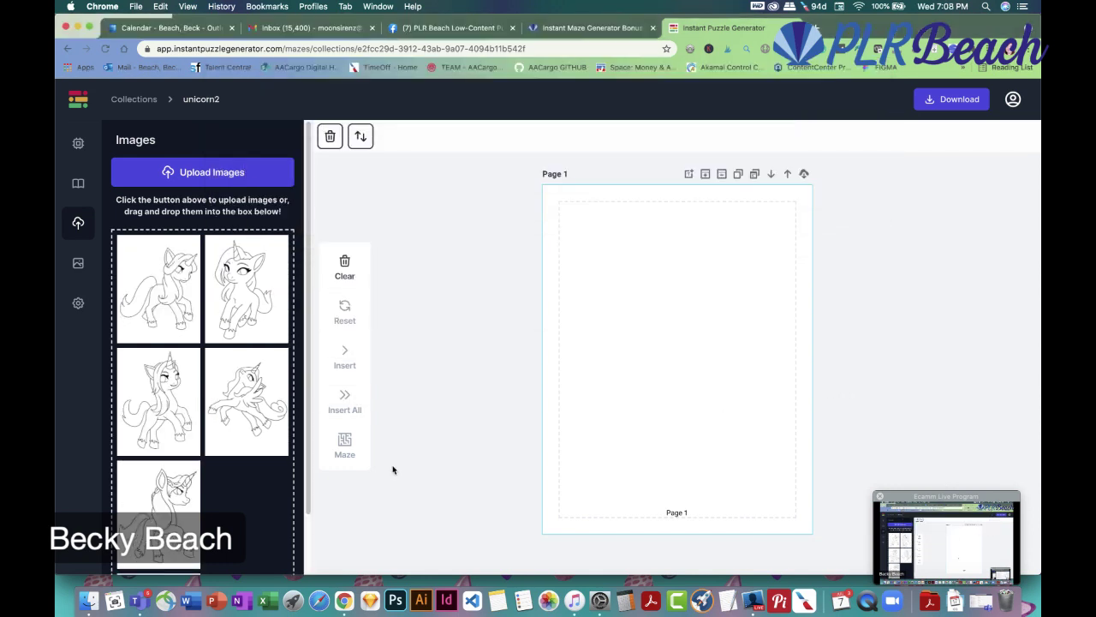
Select all the uploaded unicorn images and insert them together into the book, each on its own page
click(163, 287)
click(254, 330)
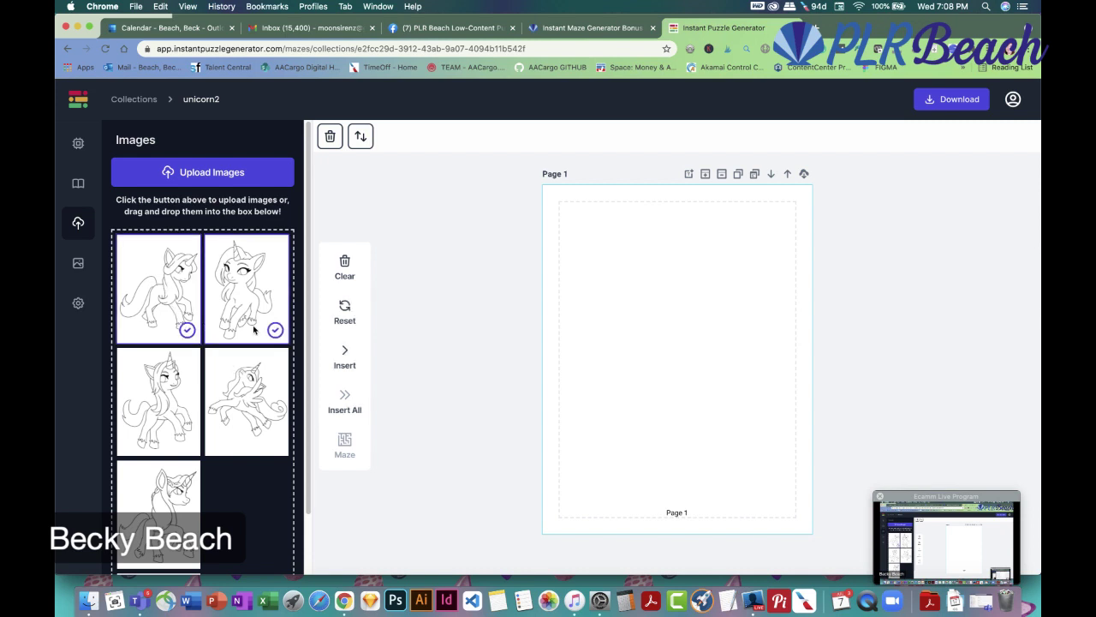
click(181, 396)
click(247, 406)
scroll(182, 469, down, 3)
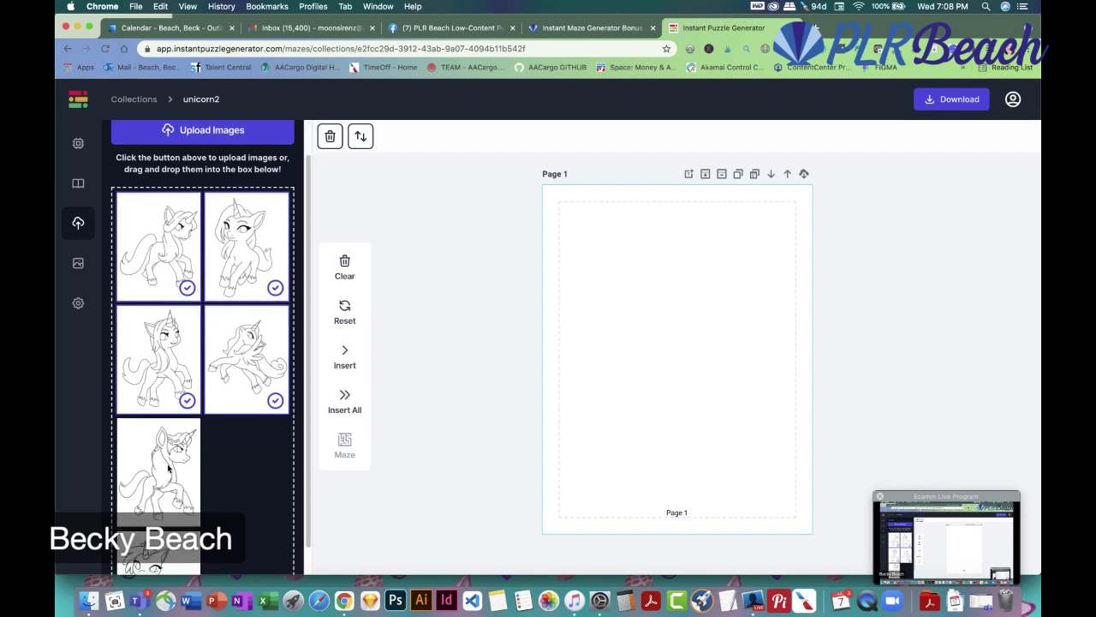
click(165, 392)
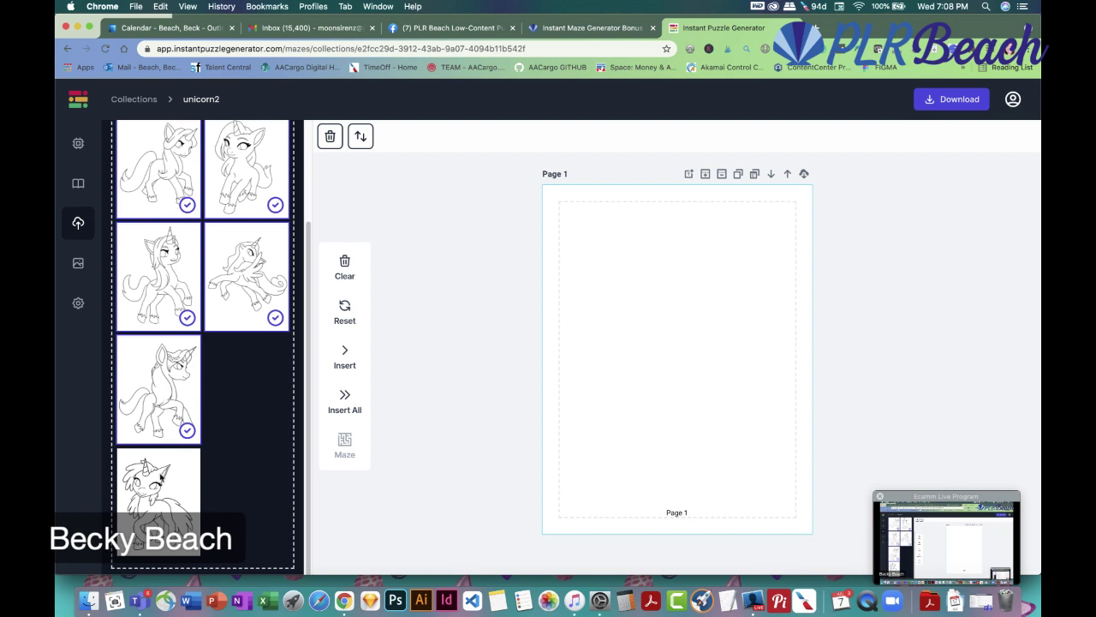
click(344, 399)
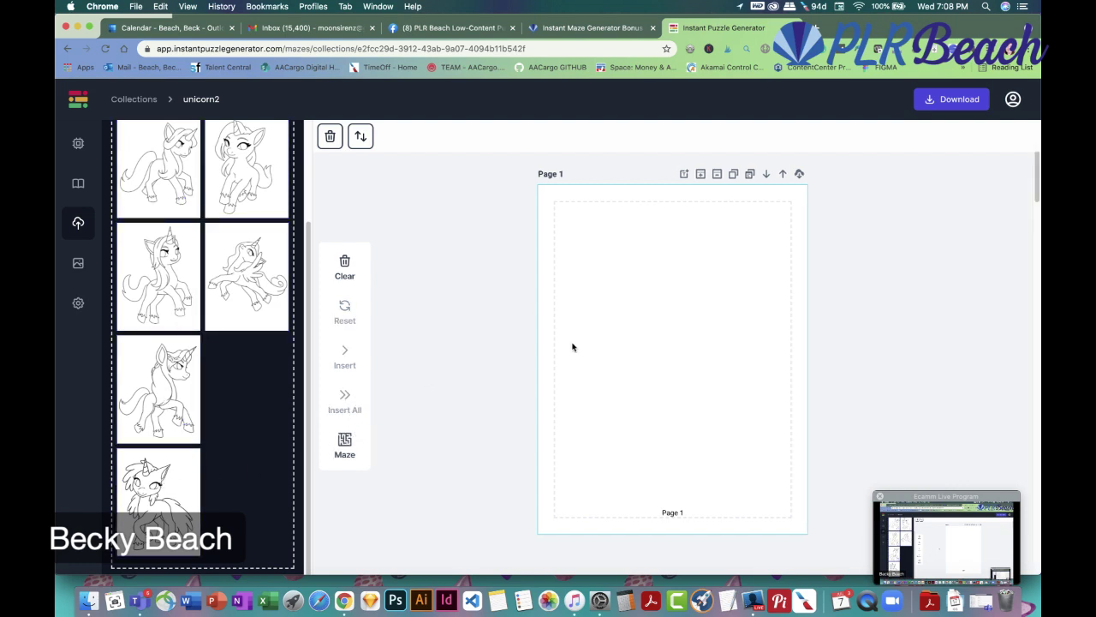
Check the inserted unicorn pages, and delete the blank first page of the book
scroll(651, 353, down, 3)
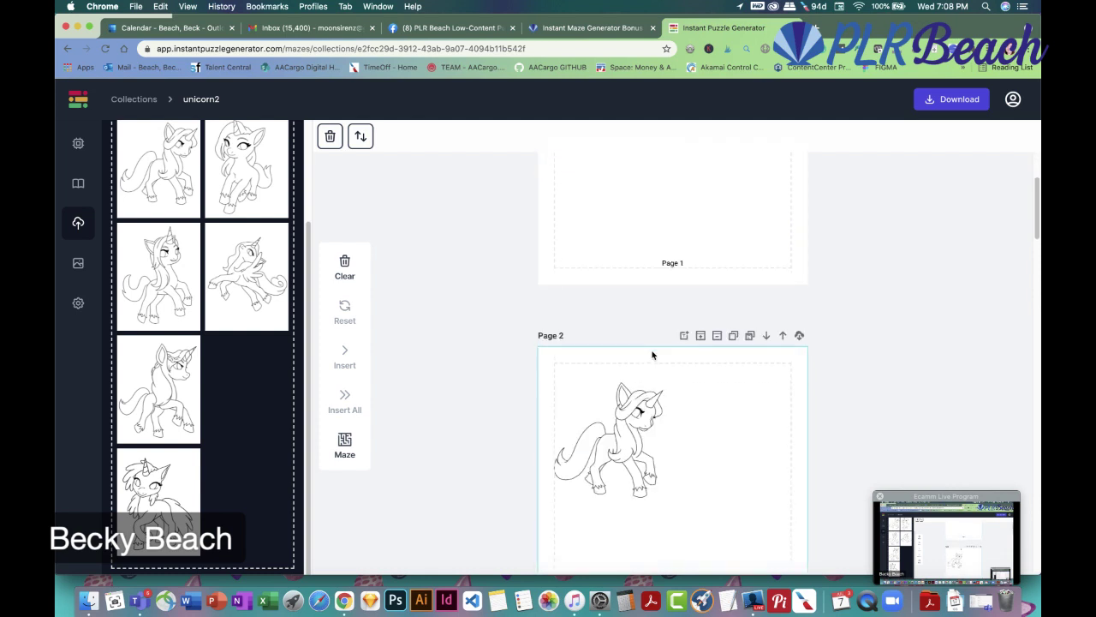
scroll(651, 355, up, 3)
scroll(651, 354, down, 10)
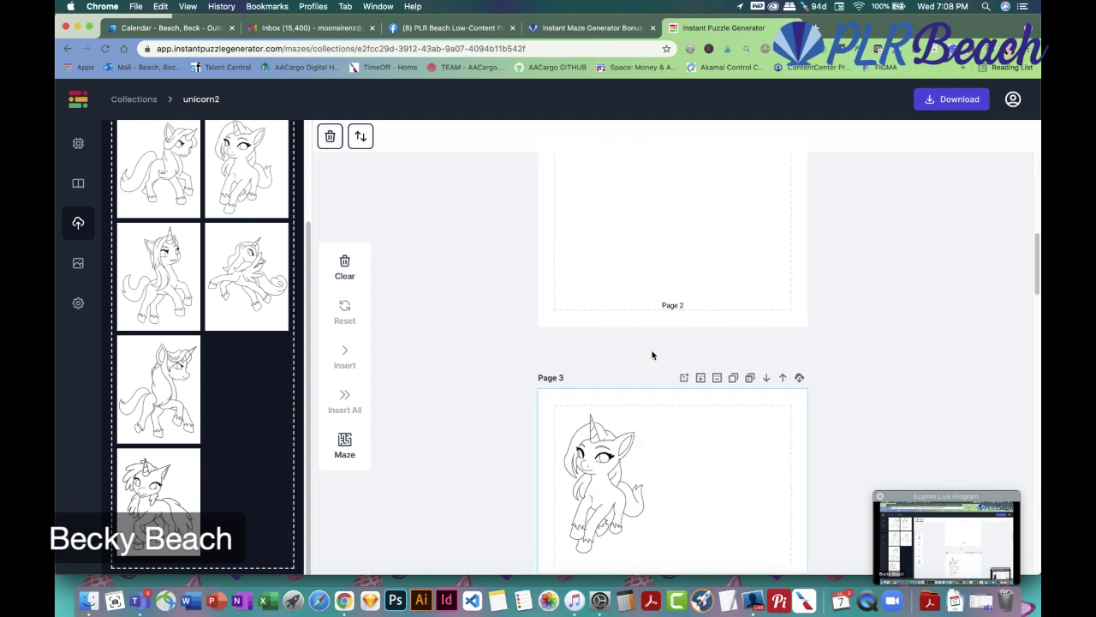
scroll(652, 355, down, 10)
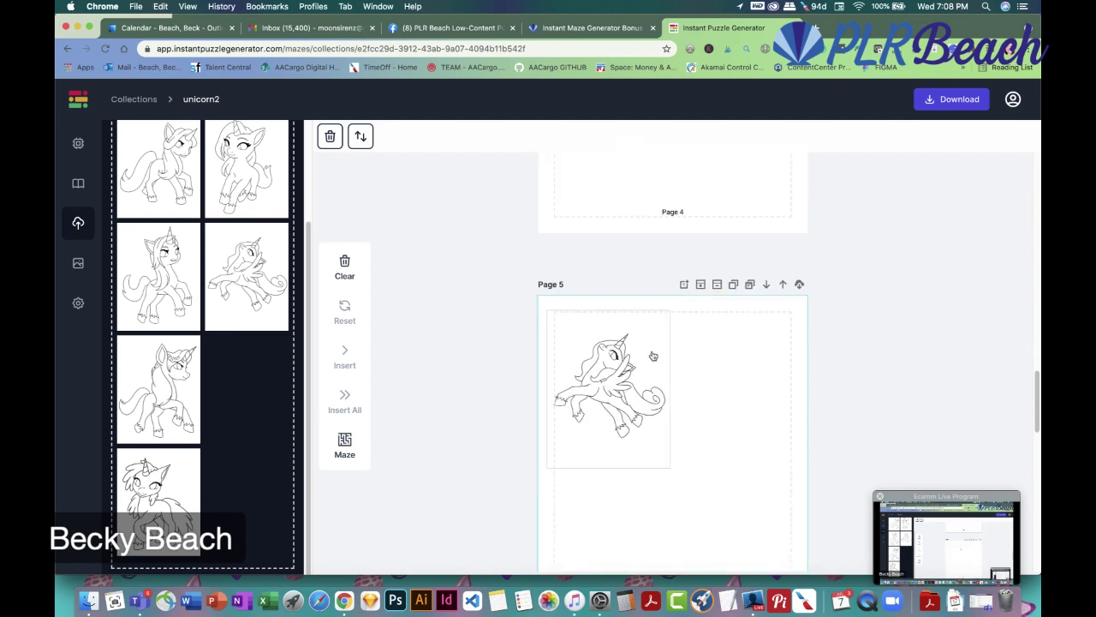
scroll(652, 354, down, 10)
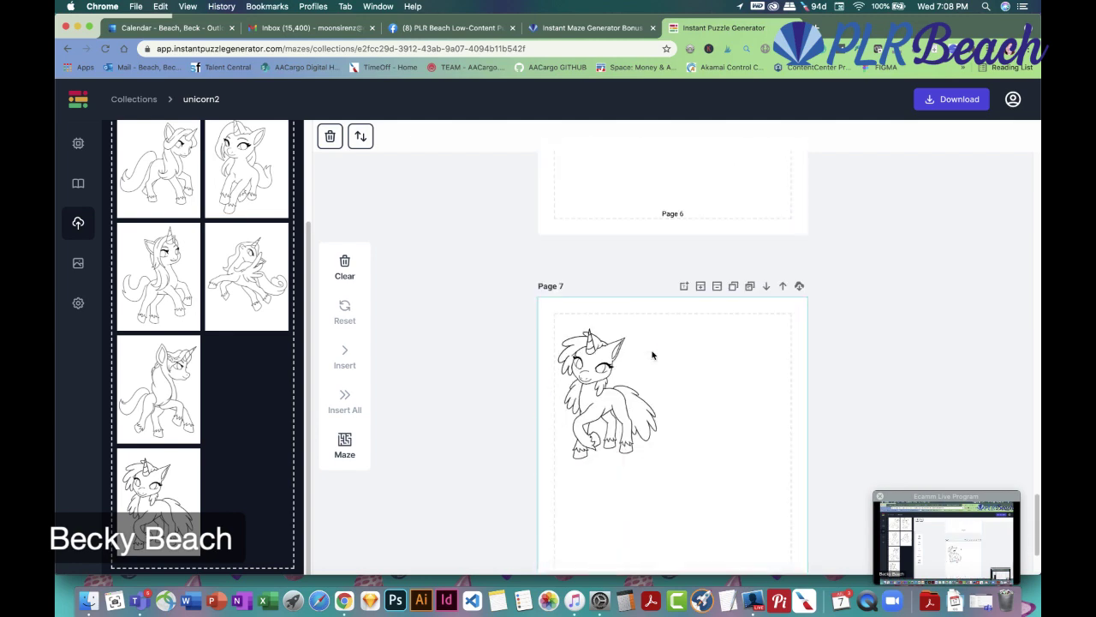
scroll(652, 355, up, 20)
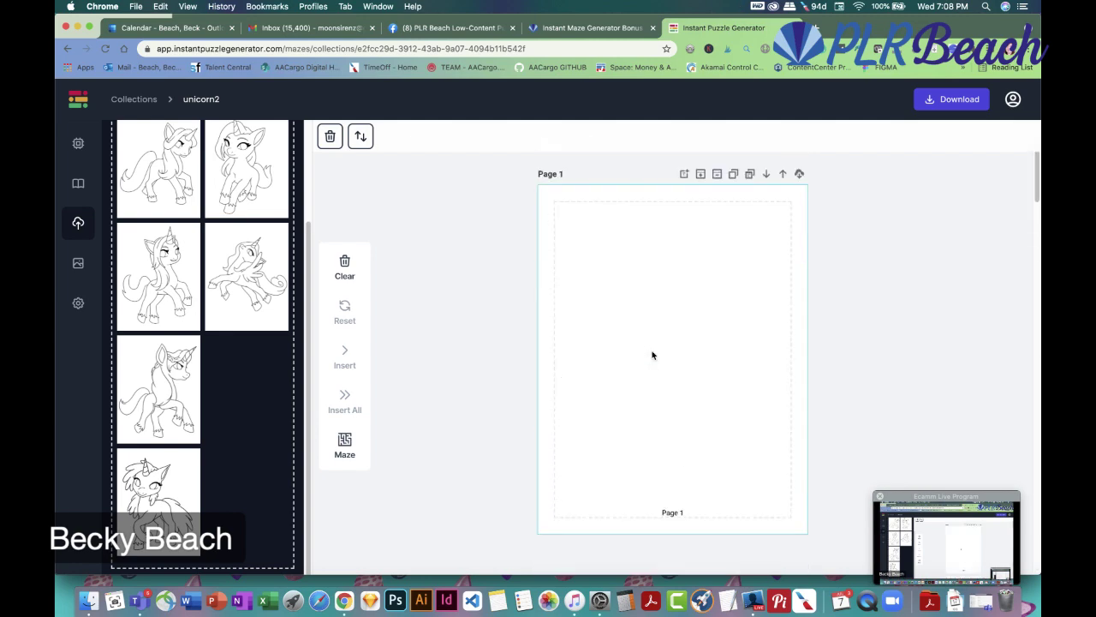
click(717, 177)
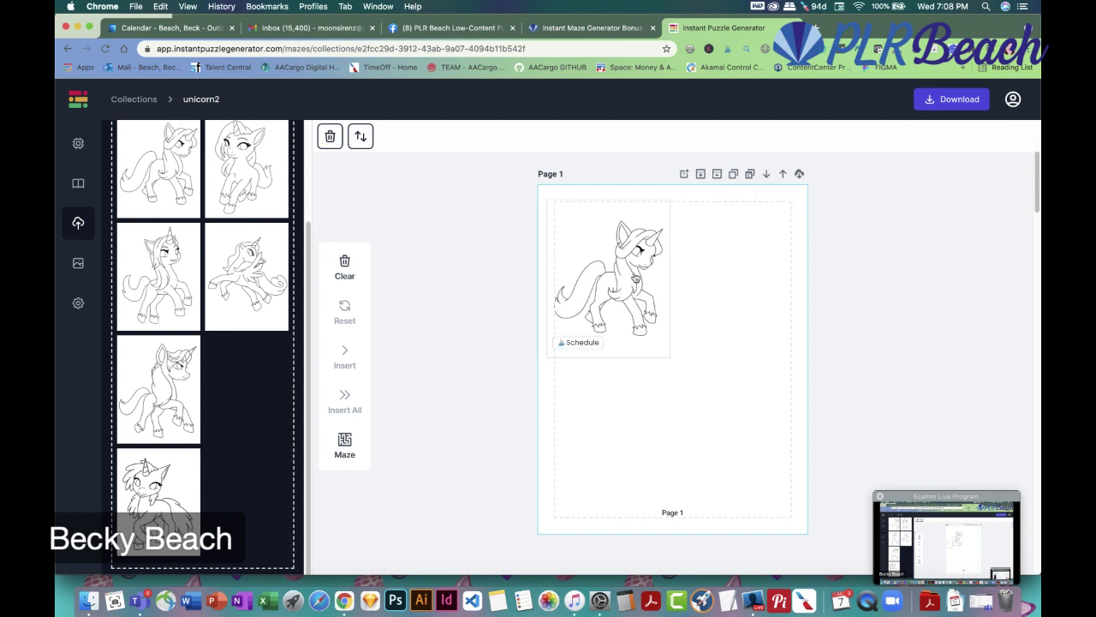
Generate a maze in the shape of the page 1 unicorn and enlarge it to cover most of the page
click(636, 277)
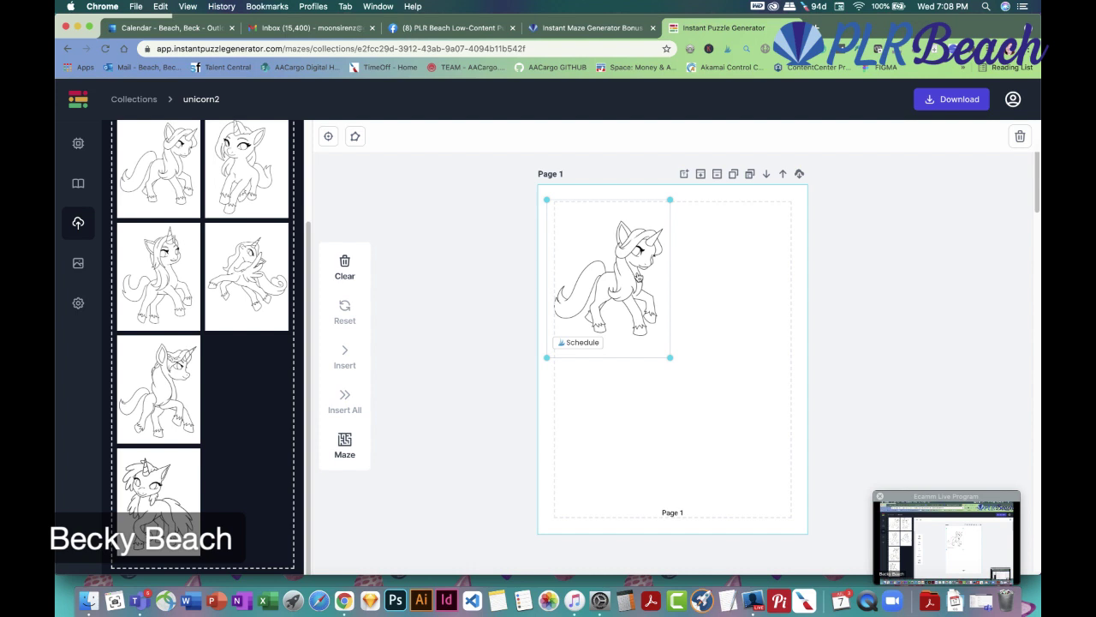
click(356, 136)
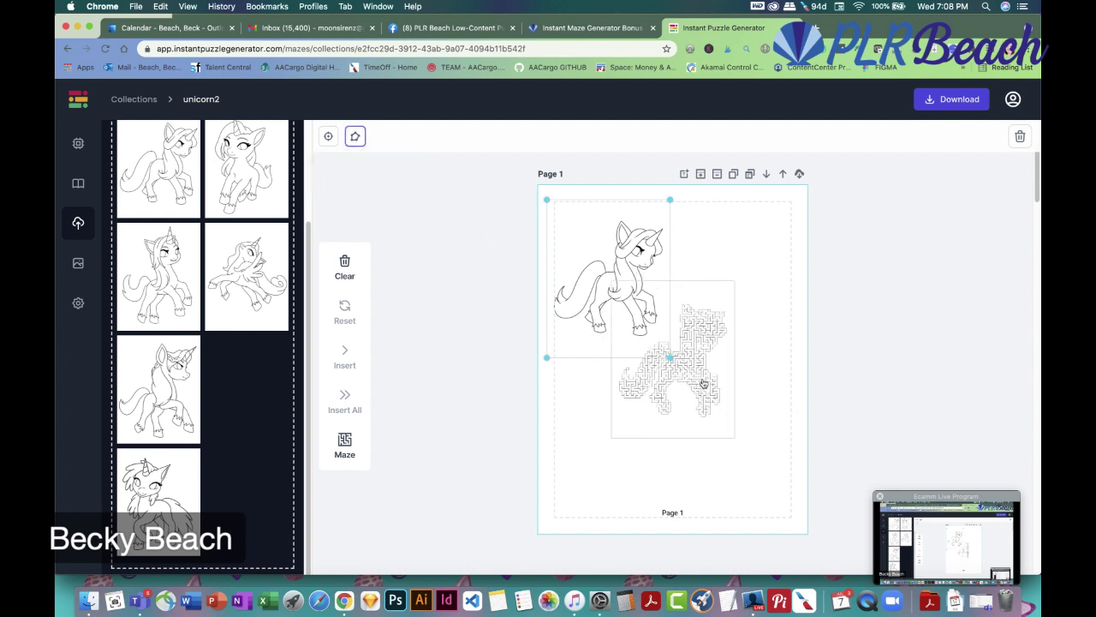
click(702, 383)
drag(734, 437, 799, 507)
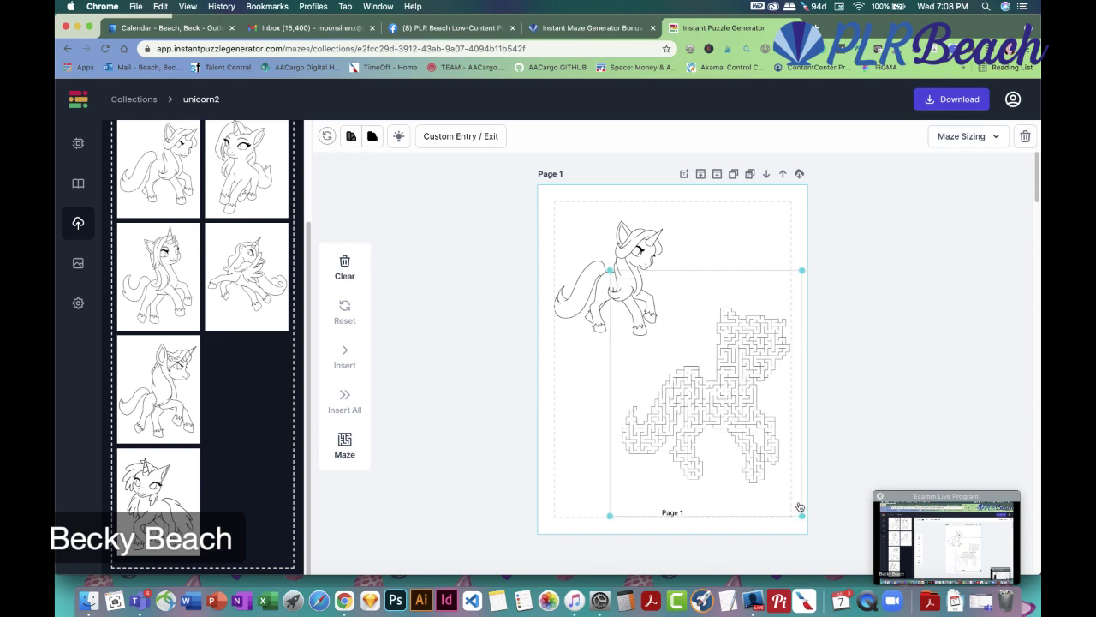
drag(609, 270, 570, 237)
click(542, 346)
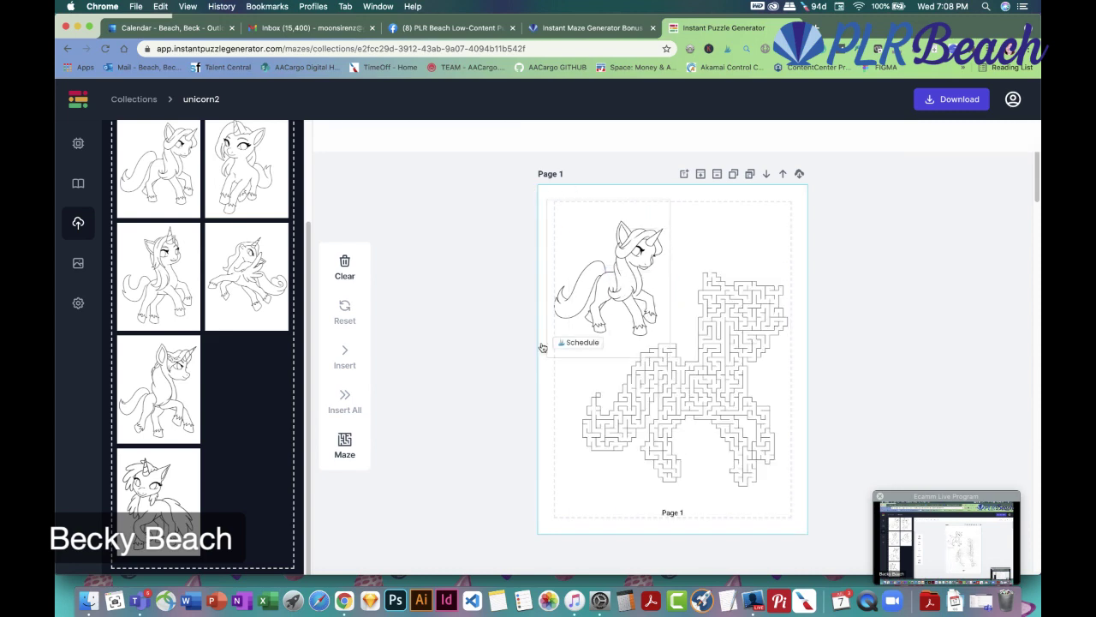
Generate mazes for all the unicorn images at once, and remove the duplicate small maze from page 1
scroll(429, 402, down, 3)
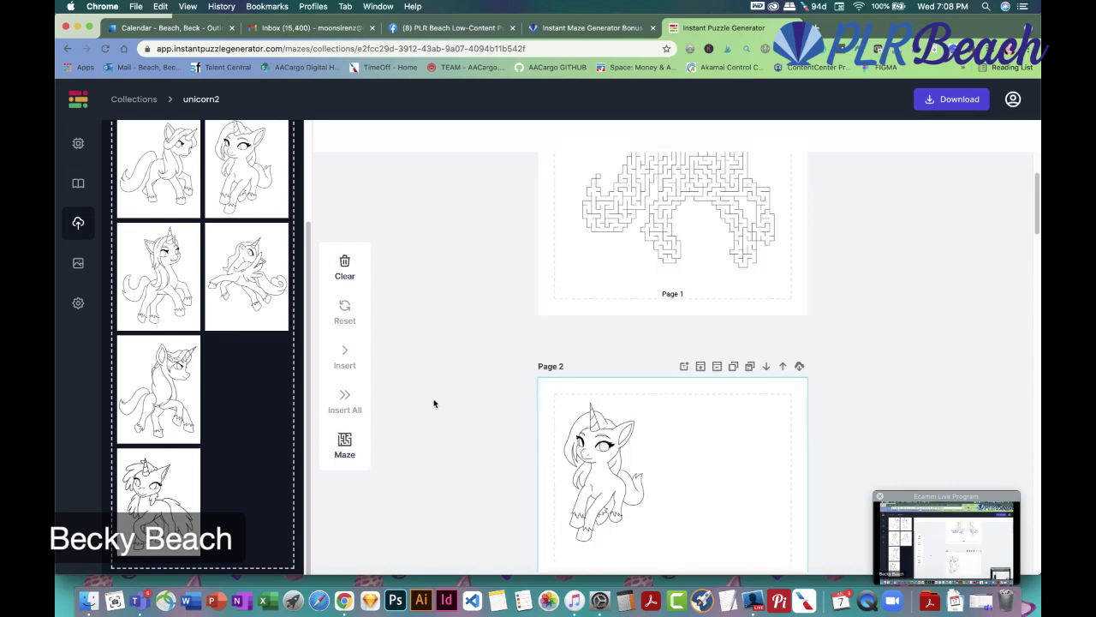
click(344, 444)
scroll(465, 411, down, 3)
scroll(466, 412, down, 2)
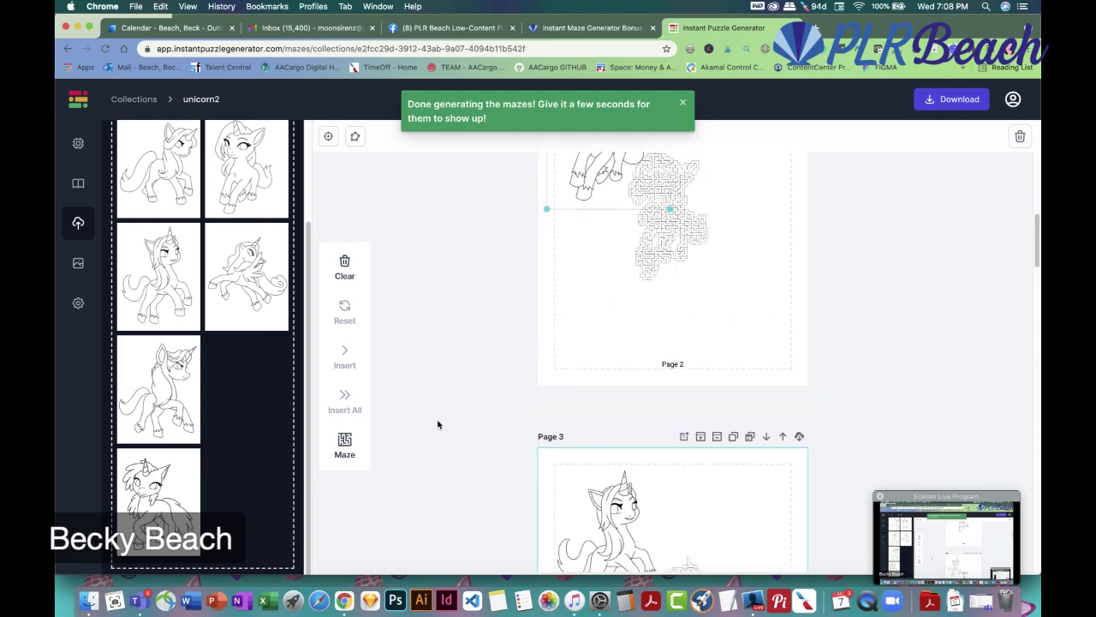
scroll(462, 419, up, 2)
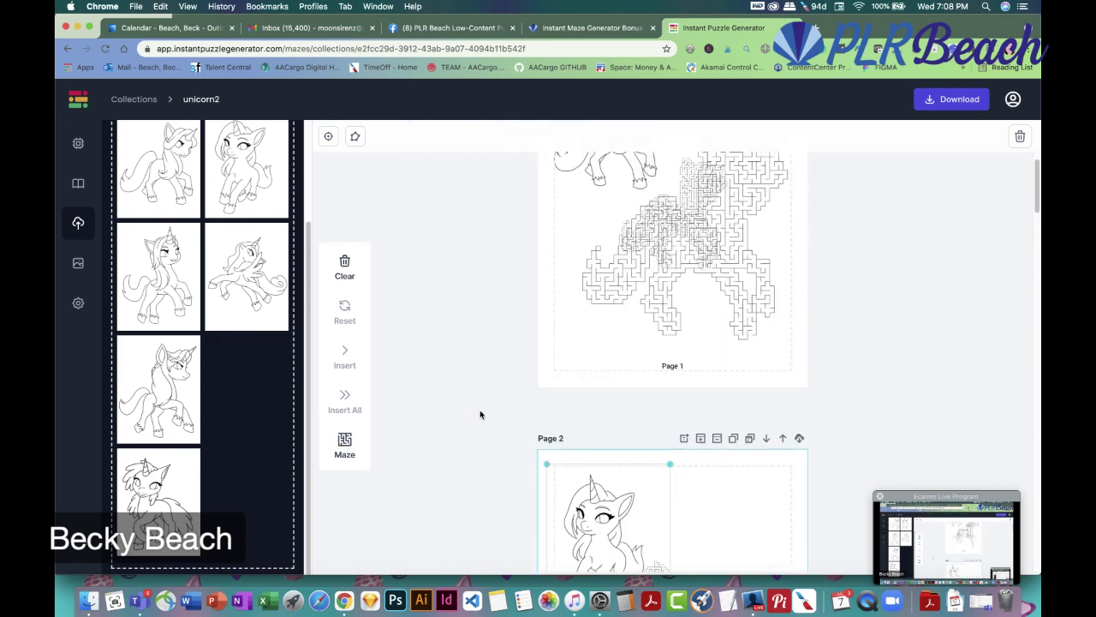
click(695, 224)
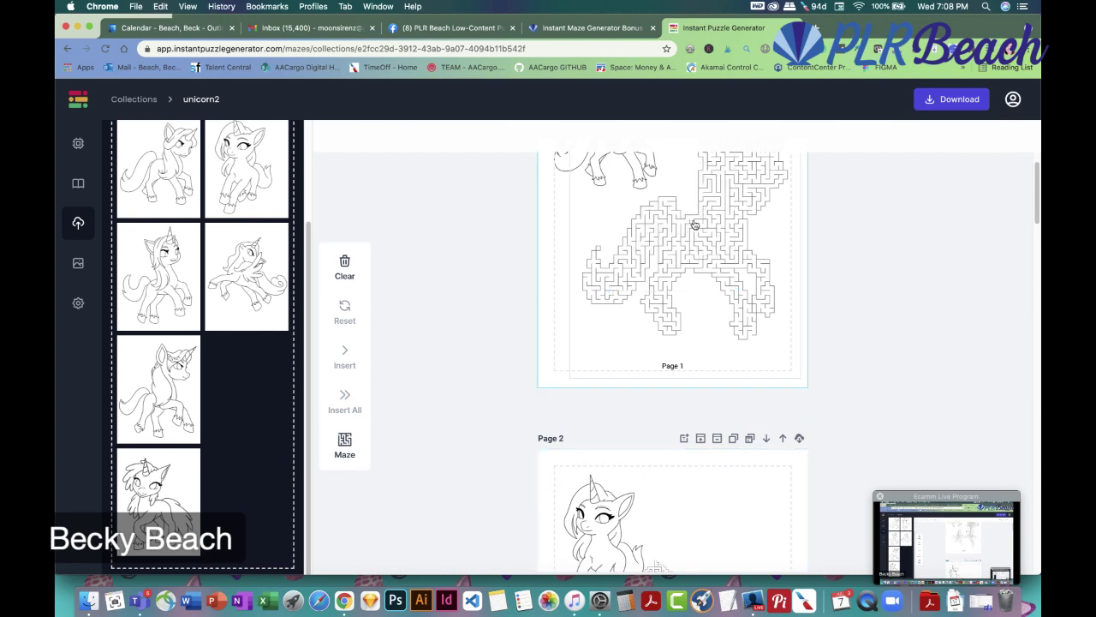
Enlarge the page 2 unicorn maze so it fills the area beside and below the drawing
scroll(724, 327, down, 5)
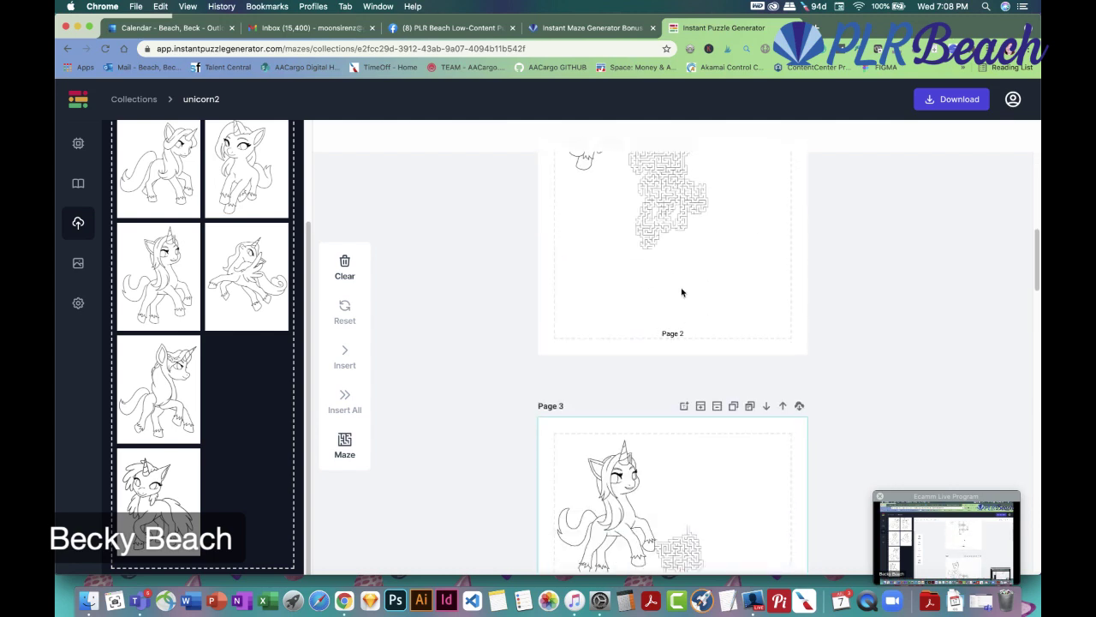
scroll(677, 280, up, 1)
click(673, 277)
drag(734, 324, 805, 391)
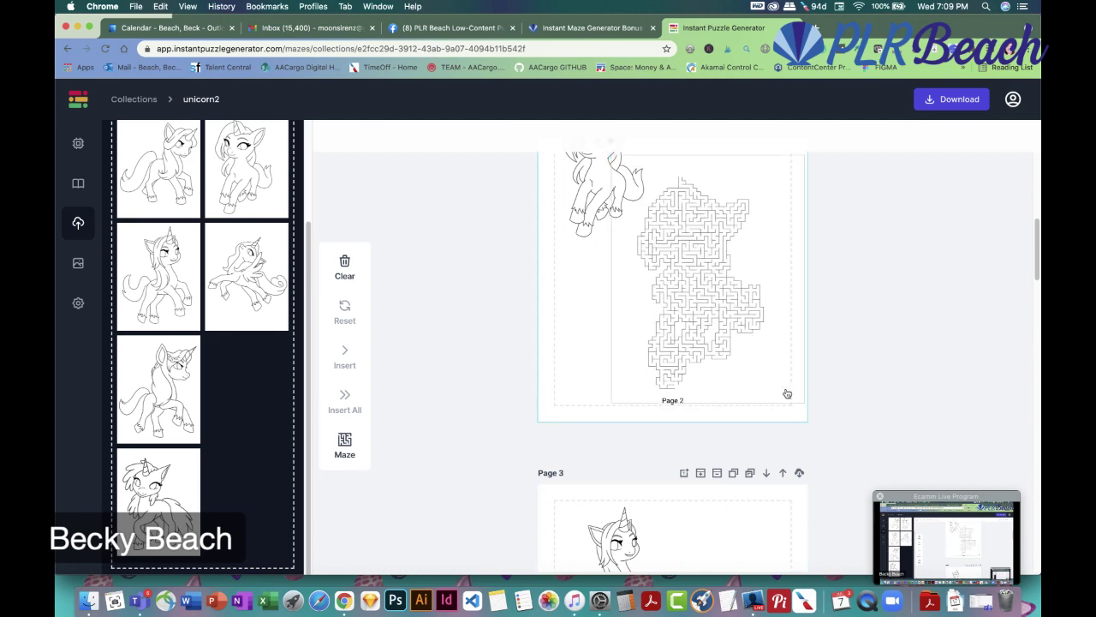
scroll(659, 282, up, 2)
click(704, 306)
drag(610, 237, 605, 226)
Enlarge the page 3 unicorn maze to reach the page's lower-right corner
scroll(609, 351, down, 9)
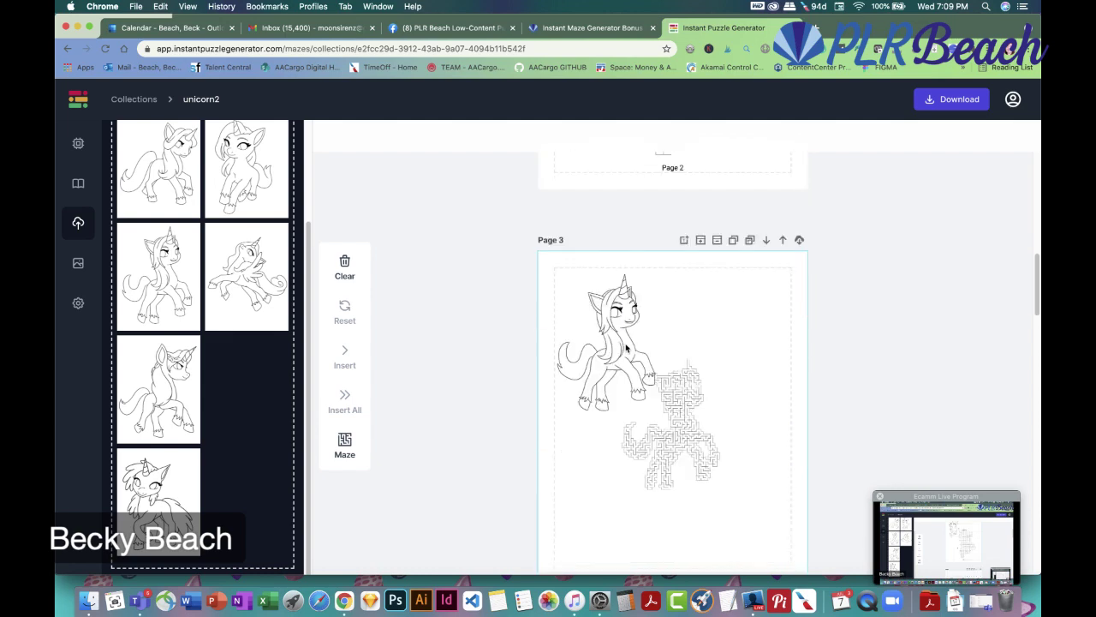
click(688, 356)
drag(736, 451, 810, 521)
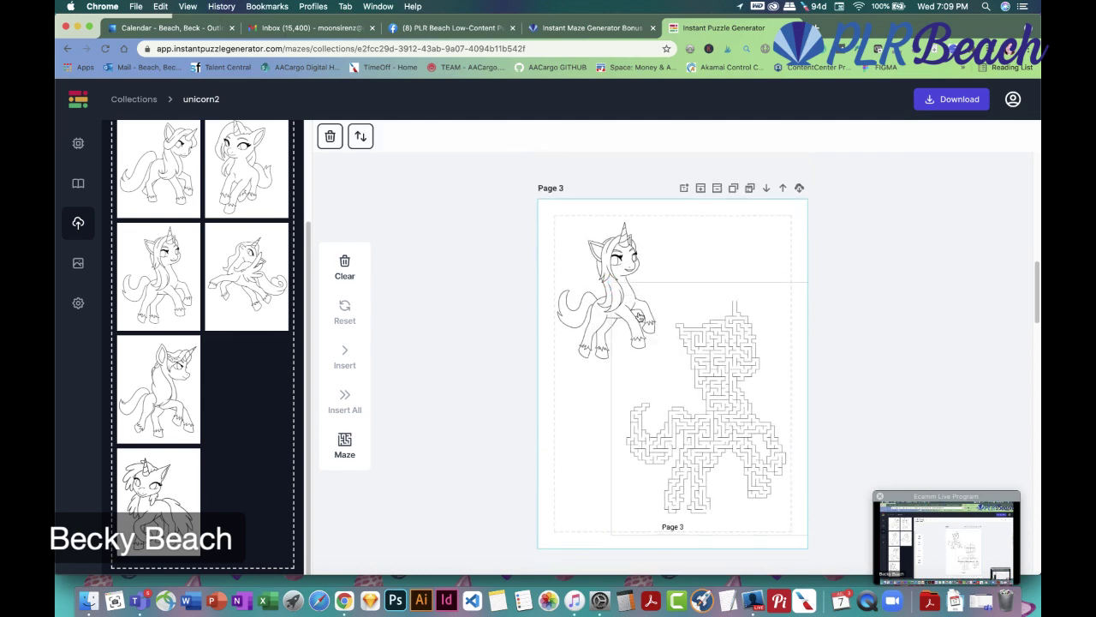
drag(610, 282, 610, 280)
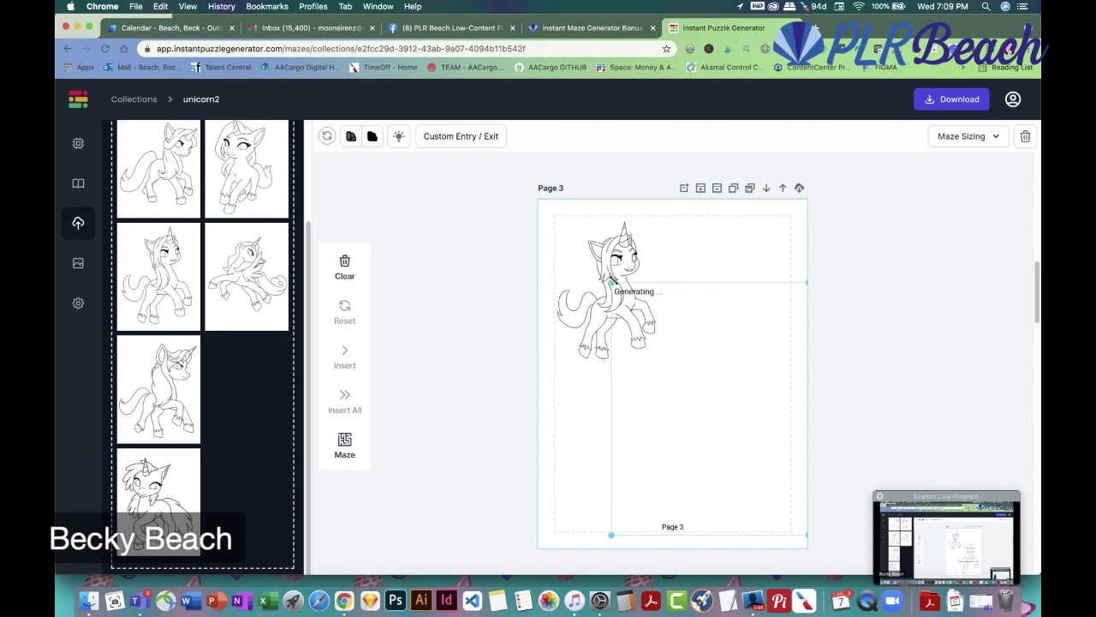
Enlarge the page 4 flying unicorn maze toward the page's lower-right corner
scroll(663, 342, down, 5)
scroll(673, 345, down, 5)
scroll(677, 340, up, 3)
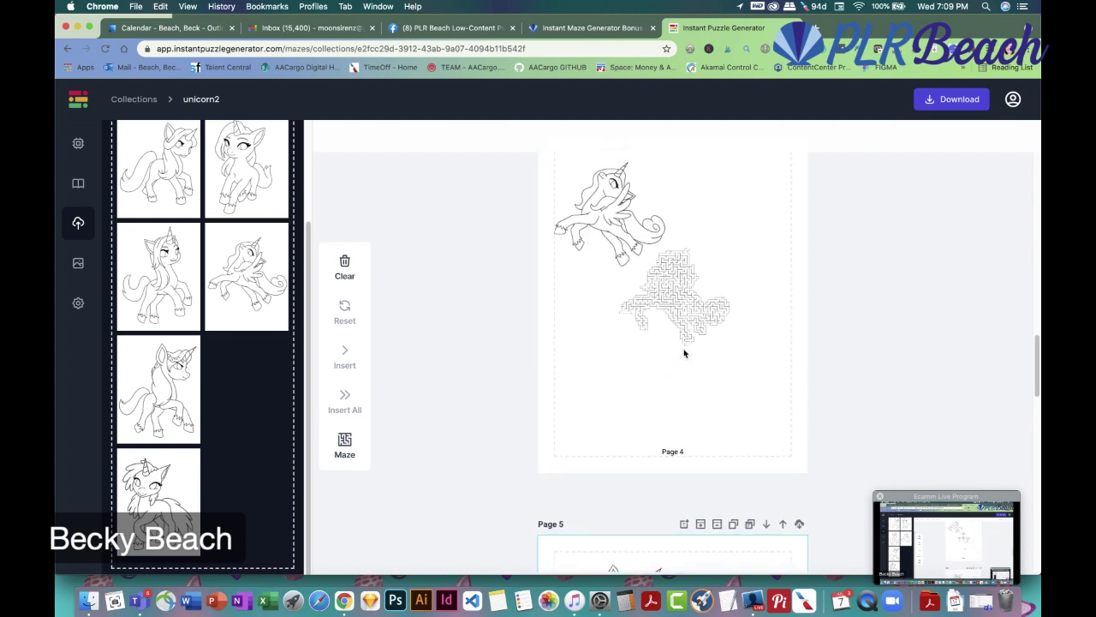
scroll(684, 353, up, 2)
click(687, 356)
drag(734, 426, 805, 507)
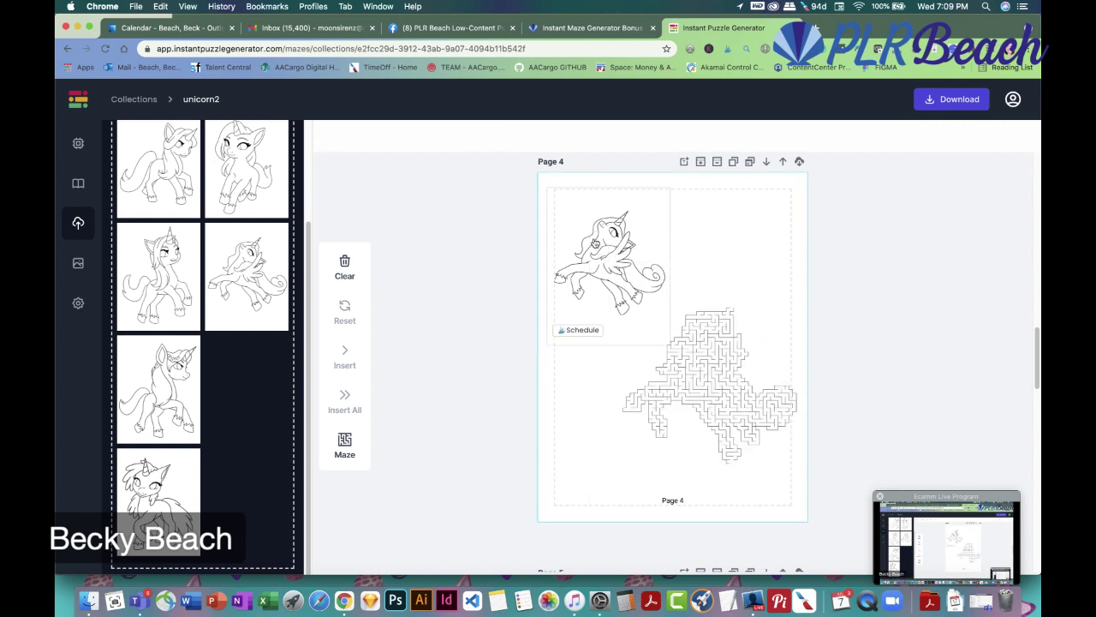
Enlarge the page 4 flying unicorn maze further and shift it so it spans most of the page width
click(723, 377)
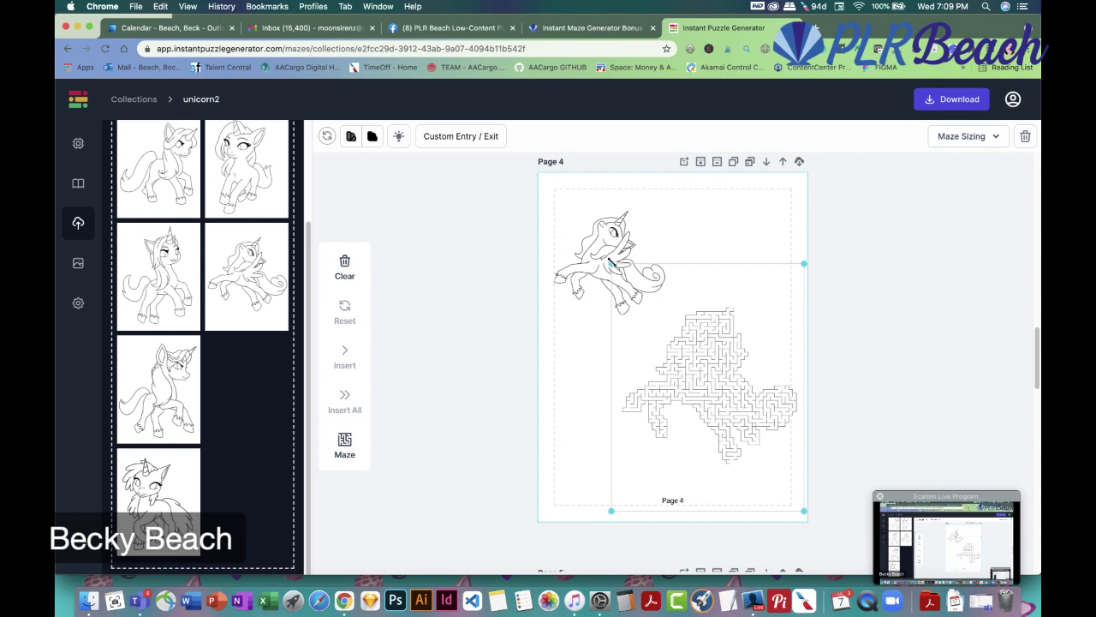
click(734, 379)
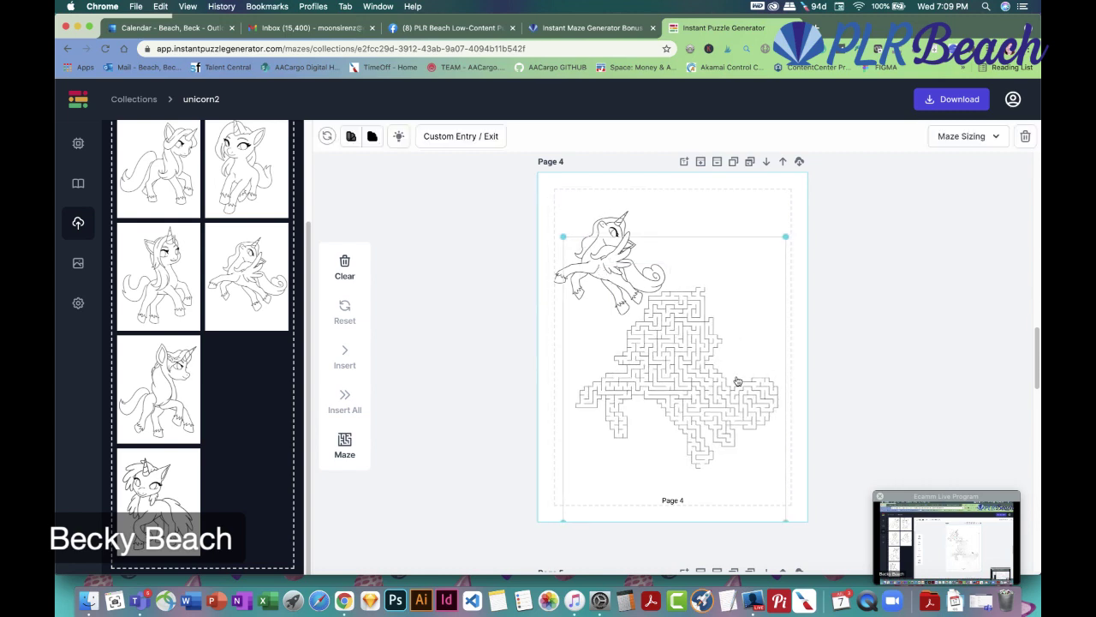
Enlarge the page 5 unicorn maze so it fills the area beside and below the drawing
scroll(672, 402, down, 5)
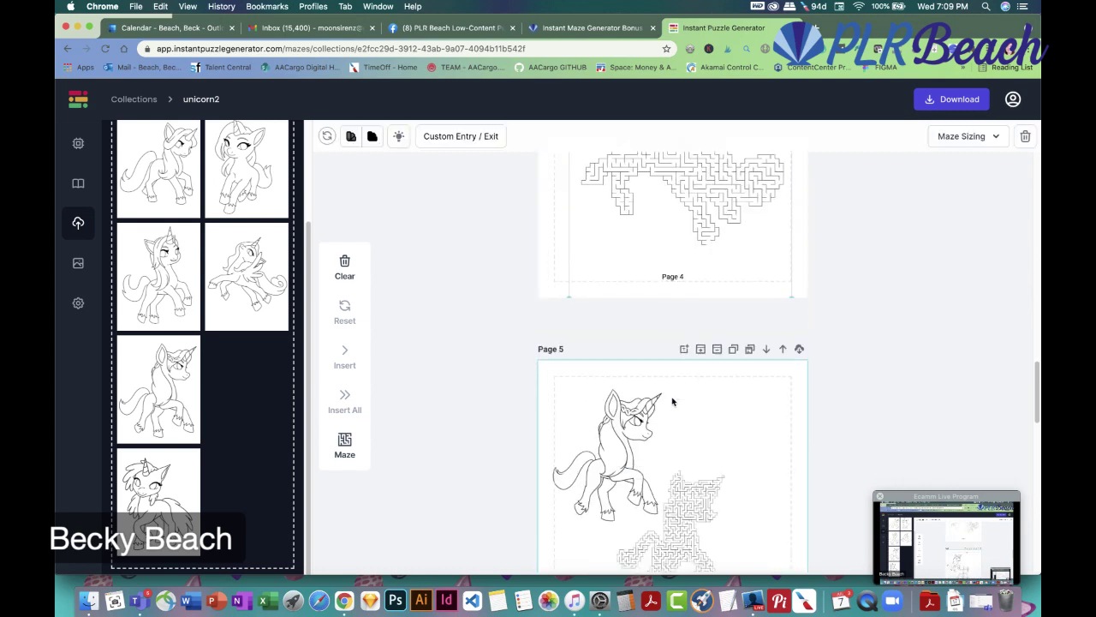
scroll(699, 411, down, 7)
scroll(705, 320, up, 3)
click(701, 340)
drag(734, 425, 795, 502)
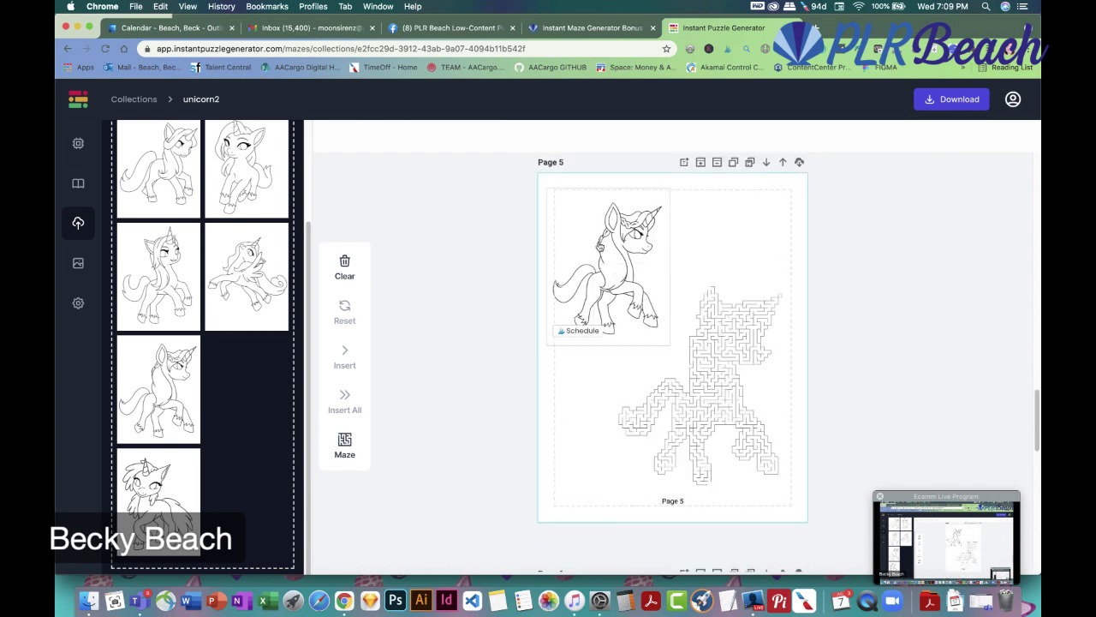
click(709, 367)
drag(605, 264, 579, 235)
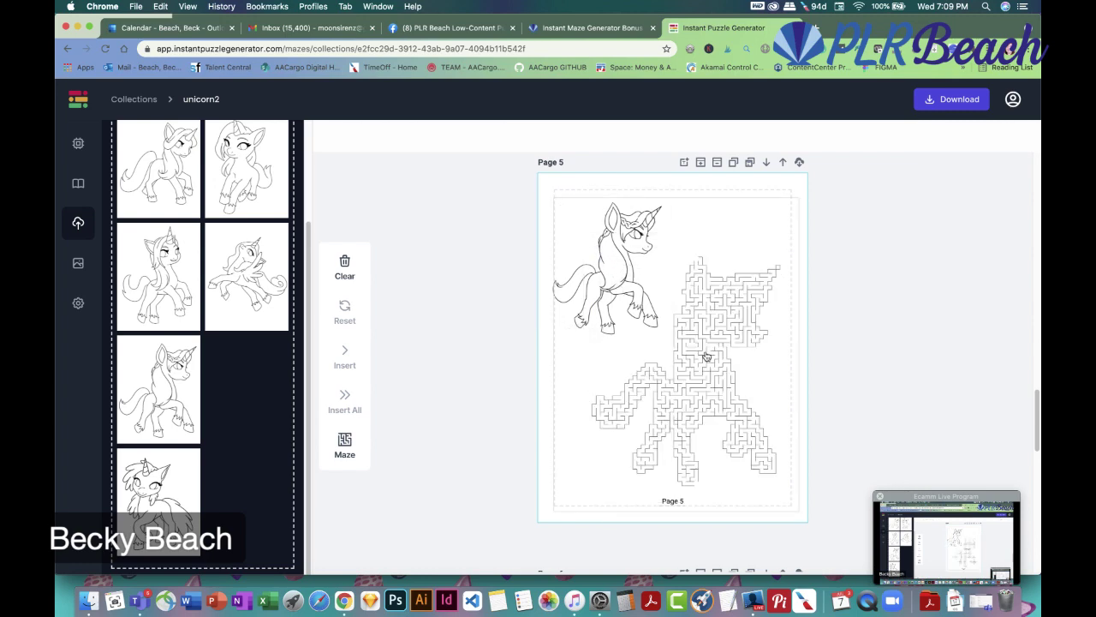
Enlarge the page 6 unicorn maze toward the lower-right corner and shift the unicorn drawing clear of it
scroll(706, 357, down, 6)
click(666, 268)
mouse_move(741, 324)
mouse_down()
mouse_move(807, 391)
mouse_move(741, 332)
mouse_up()
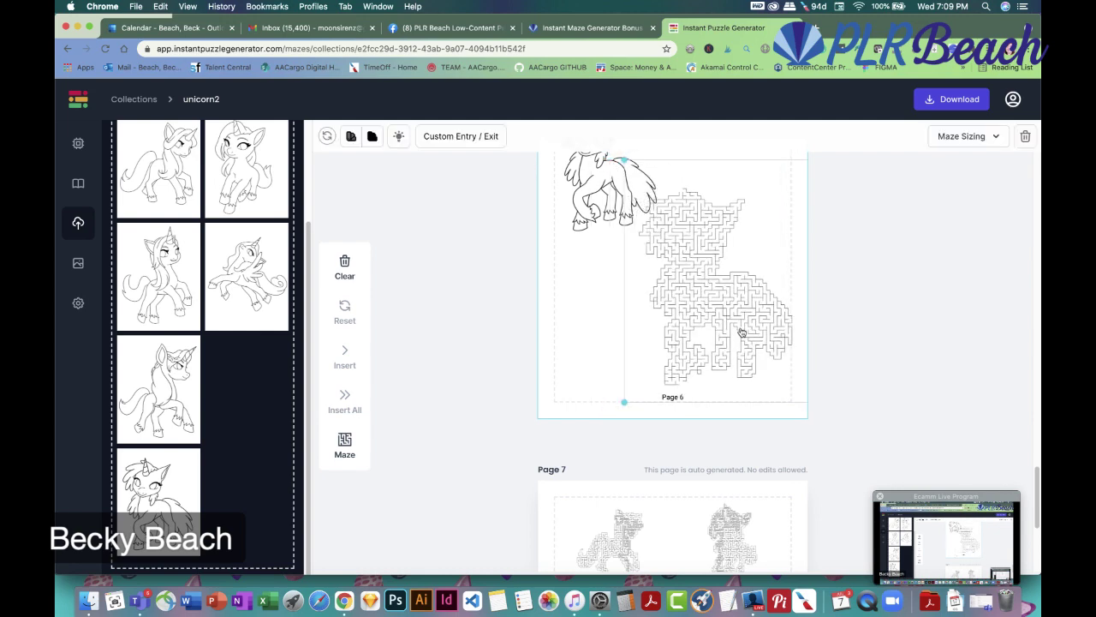
scroll(742, 332, up, 3)
click(581, 267)
drag(580, 267, 585, 273)
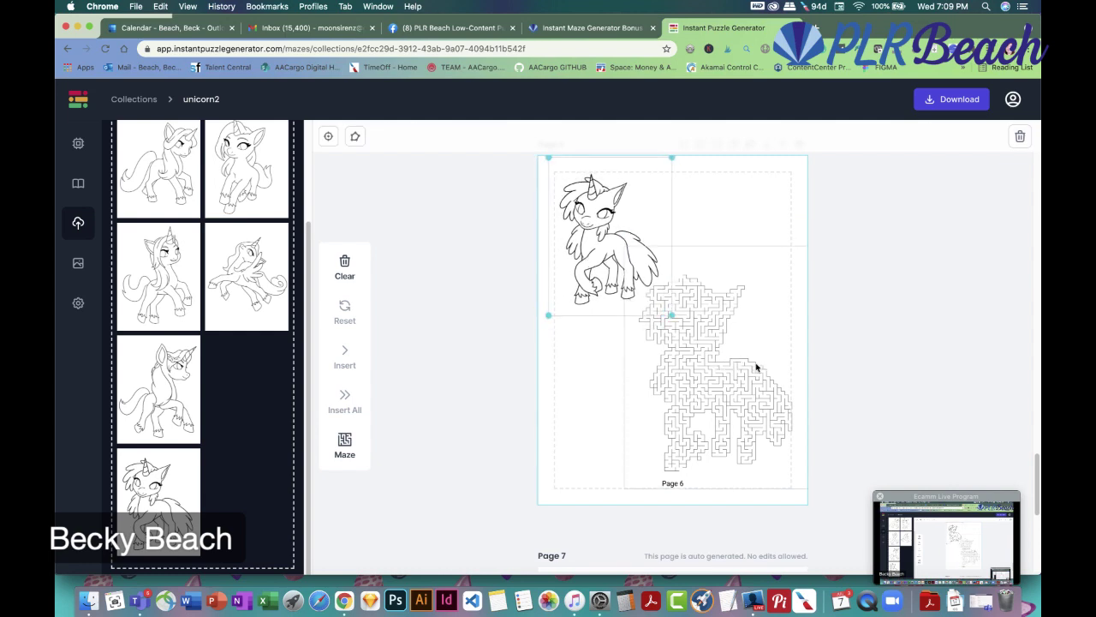
Add a blank page directly after page 1
scroll(756, 368, down, 1)
scroll(480, 281, down, 10)
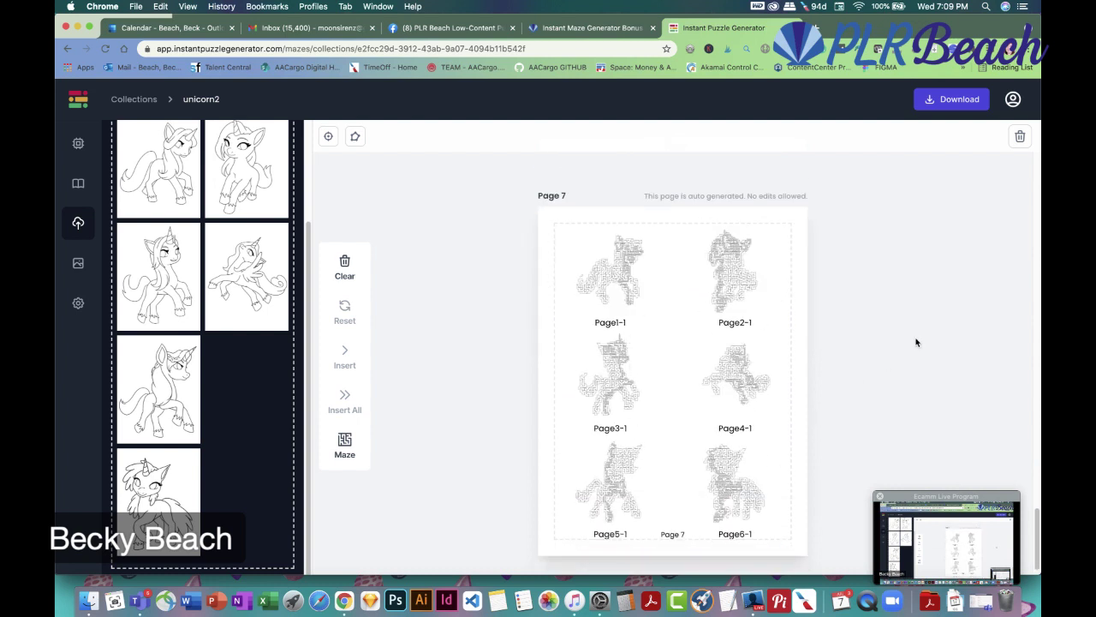
scroll(922, 341, up, 15)
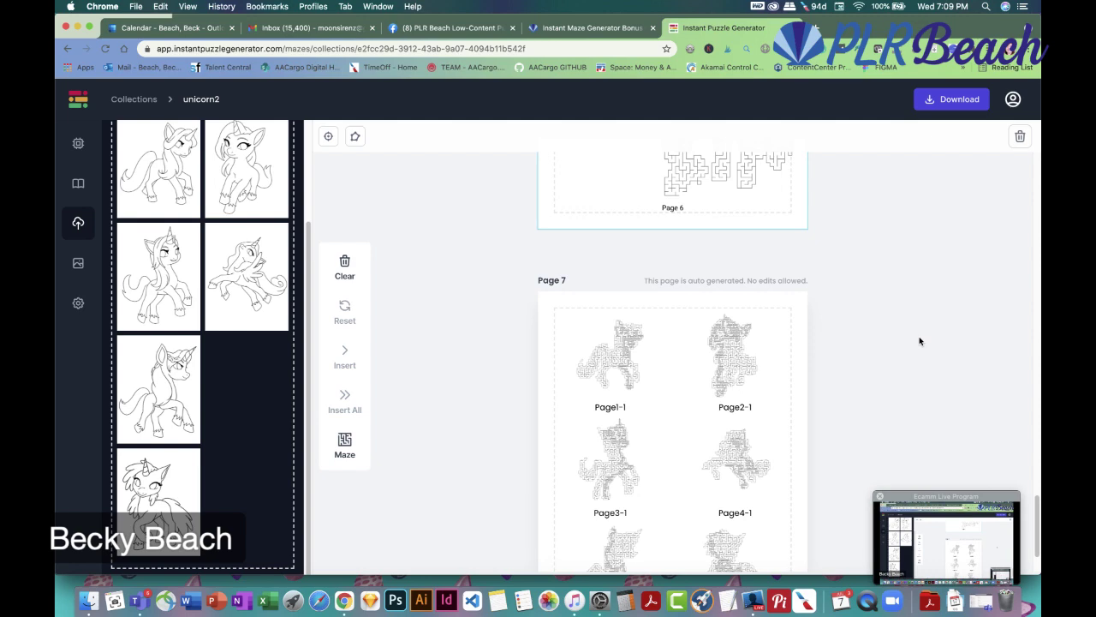
scroll(920, 341, up, 20)
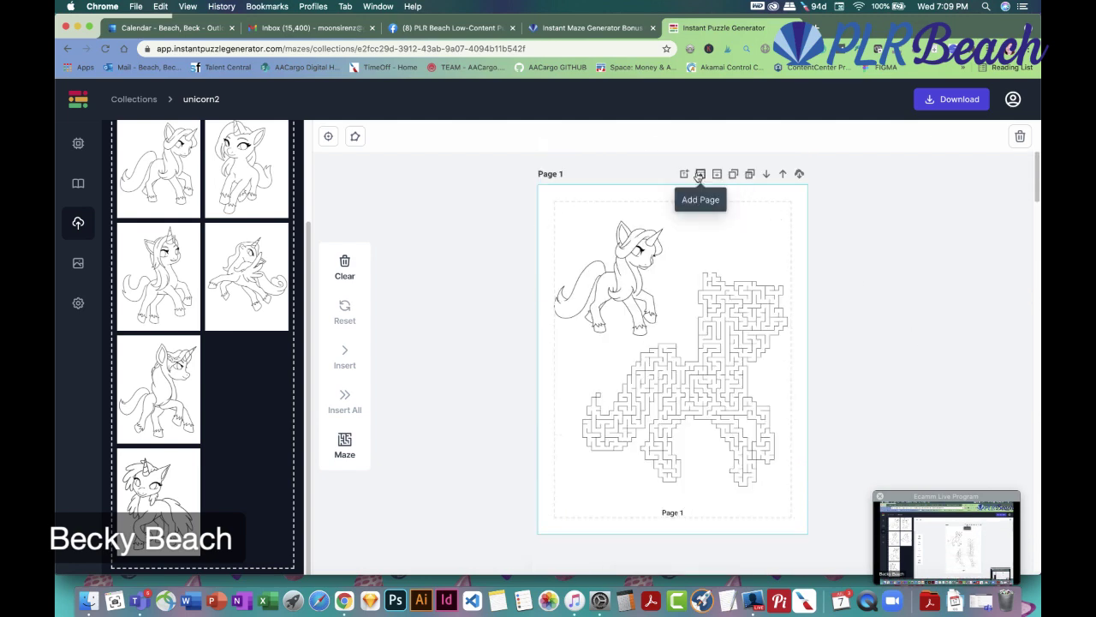
click(699, 175)
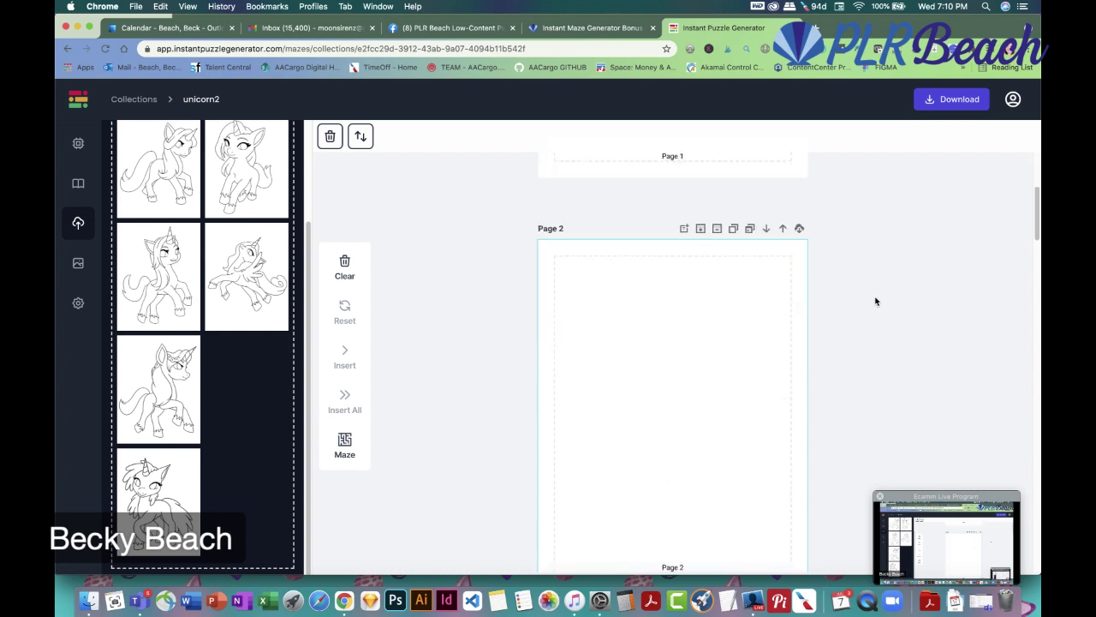
scroll(705, 296, down, 1)
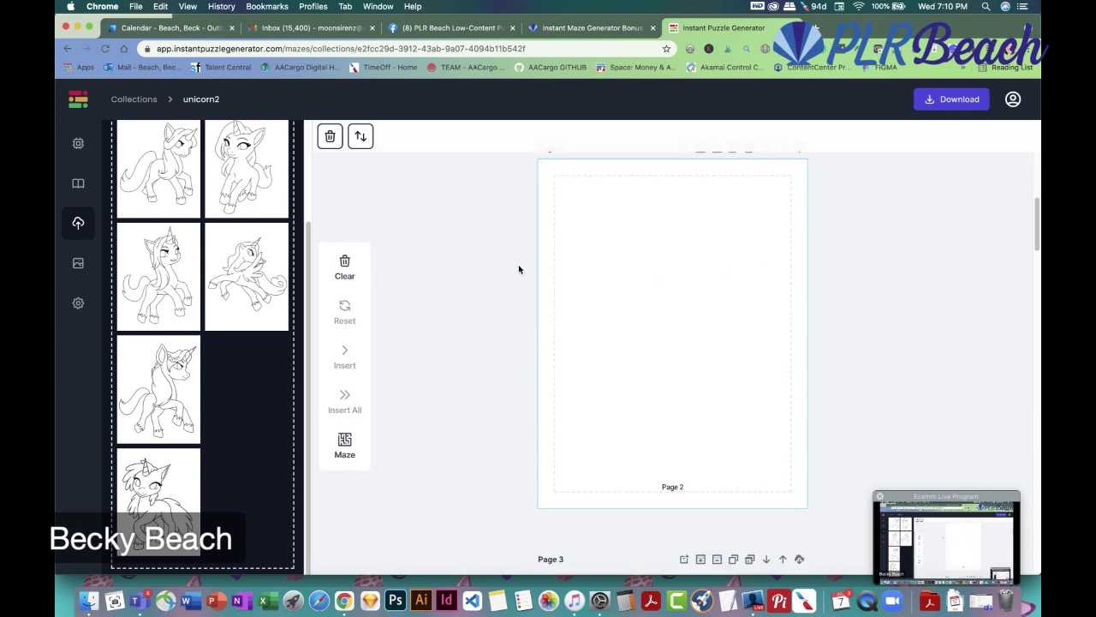
Insert the first and last uploaded unicorn drawings on blank page 2, with the second placed near the page's lower-right corner
click(169, 188)
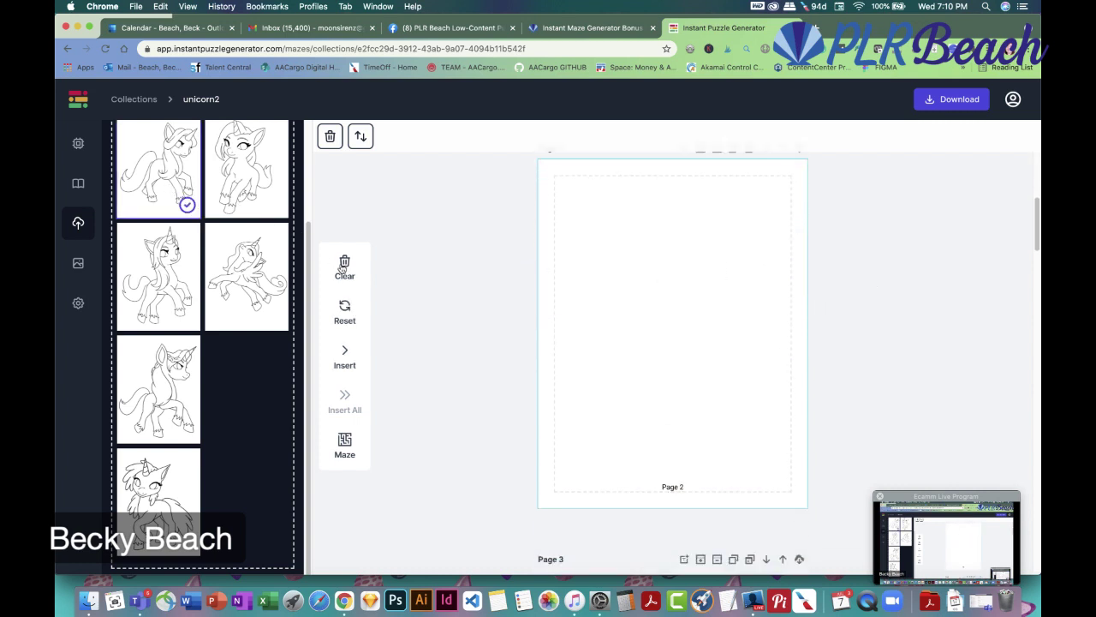
click(346, 355)
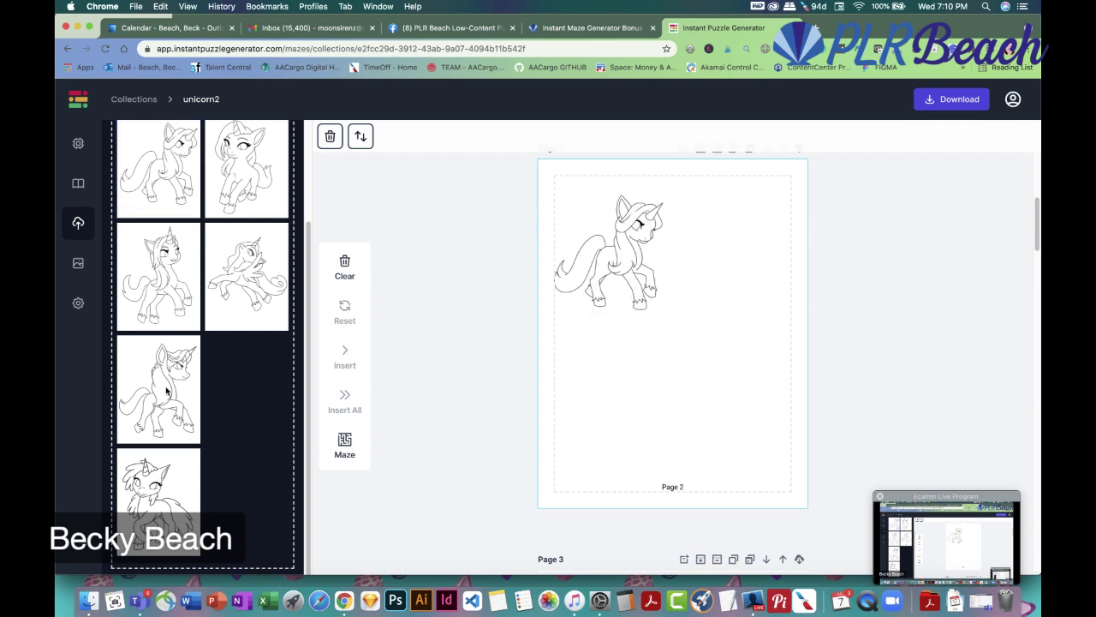
click(162, 491)
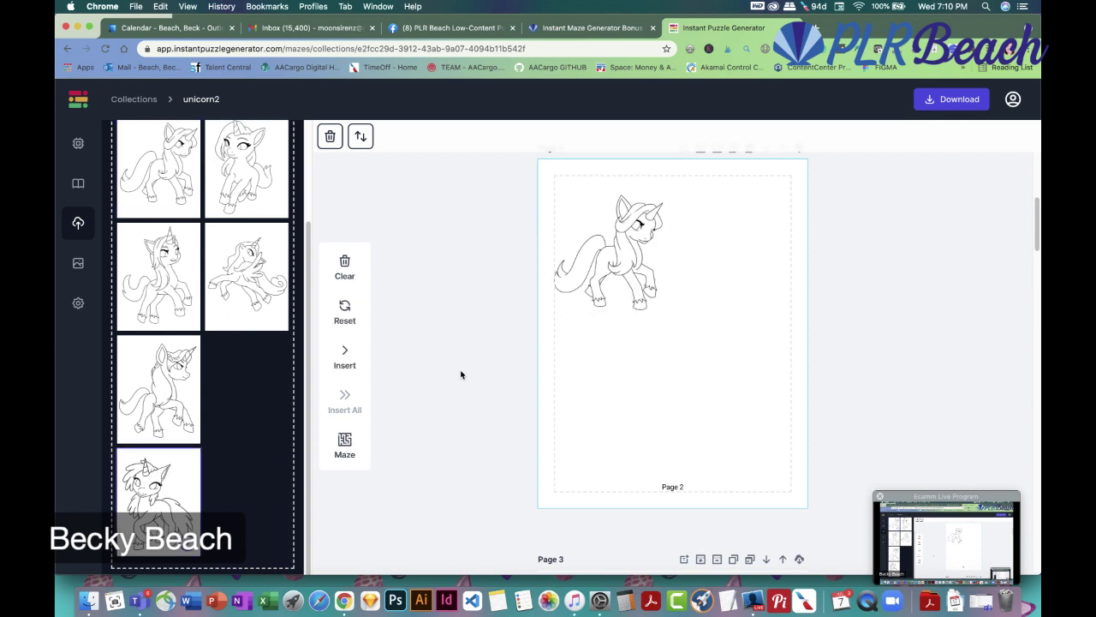
click(343, 353)
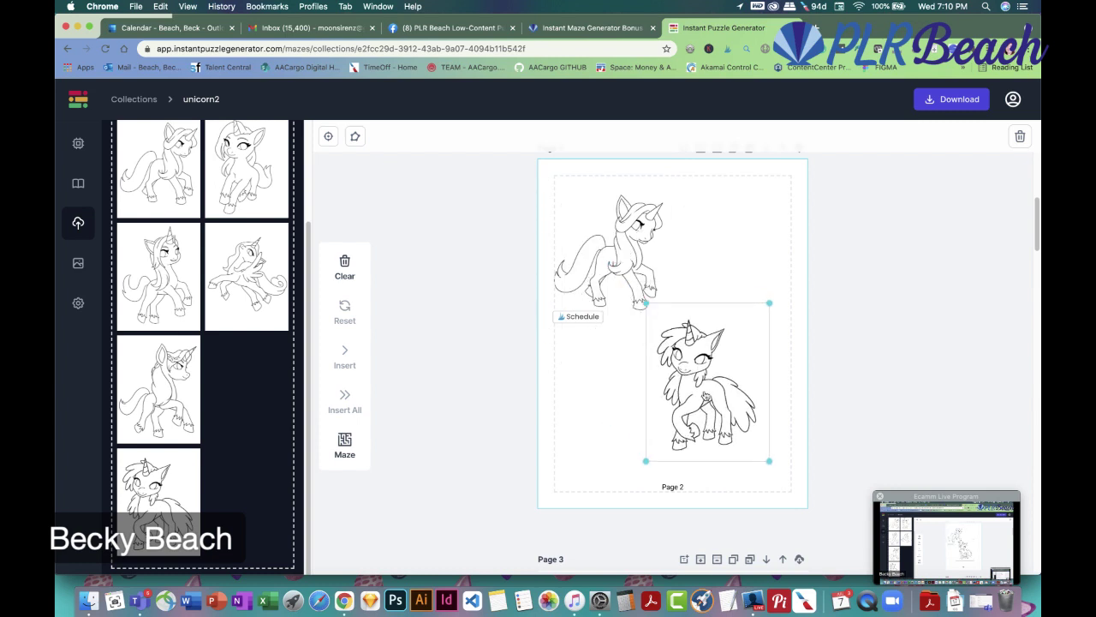
Add a circular maze to page 2, shrink it to about half its width and place it between the two unicorns
click(79, 143)
click(301, 233)
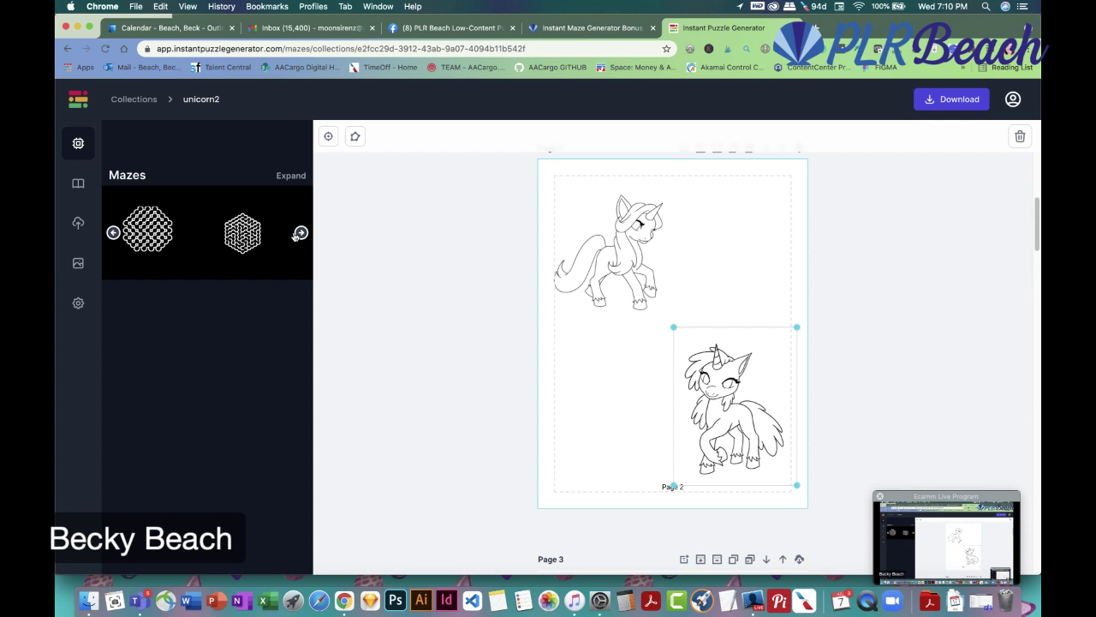
click(299, 234)
click(258, 238)
click(664, 334)
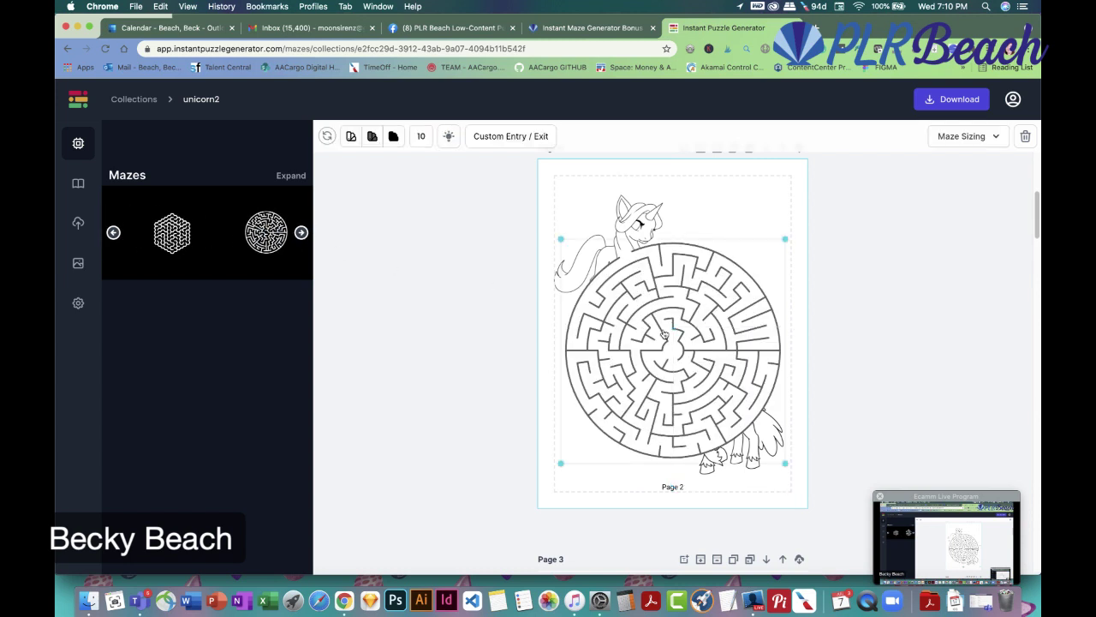
drag(783, 460, 668, 341)
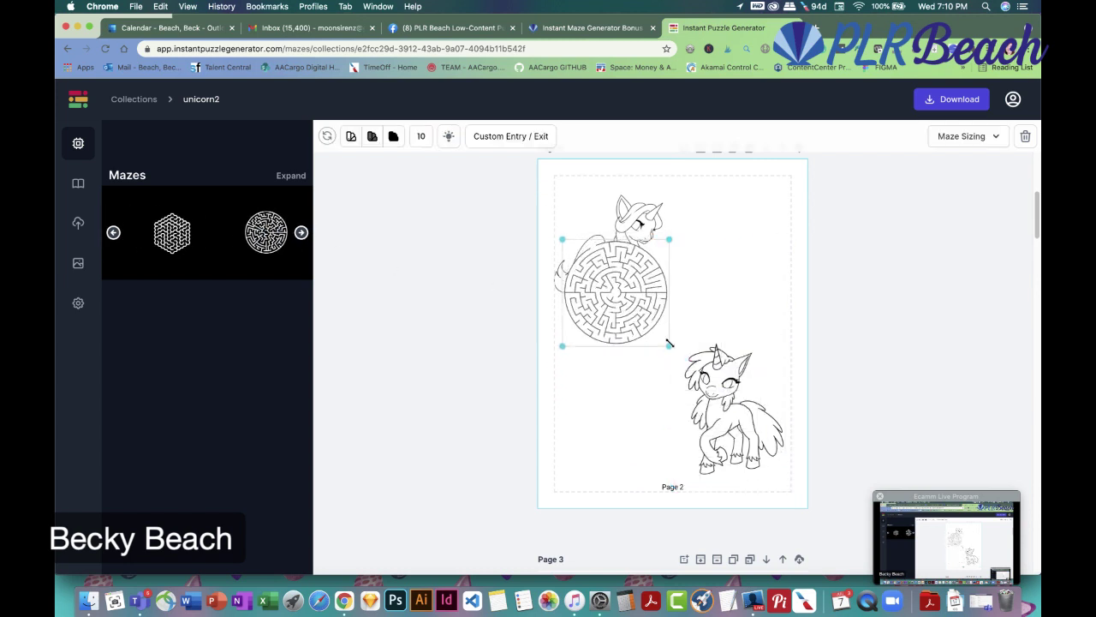
drag(629, 287, 727, 276)
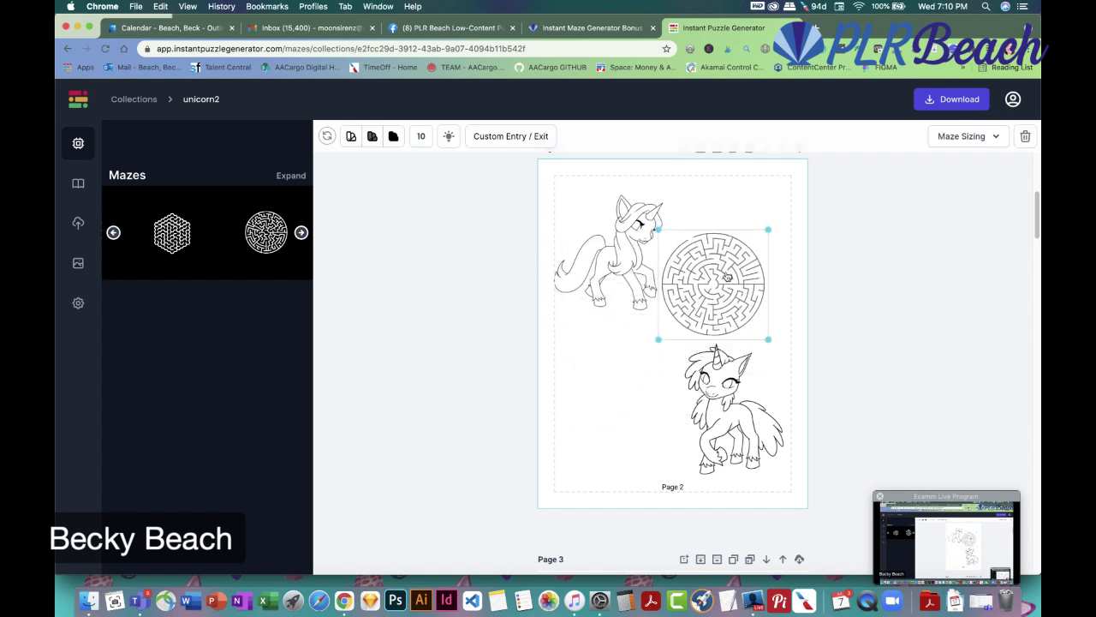
Move the two page 2 unicorns farther apart vertically and slightly enlarge the circular maze between them
drag(630, 257, 631, 248)
drag(718, 402, 722, 416)
click(749, 321)
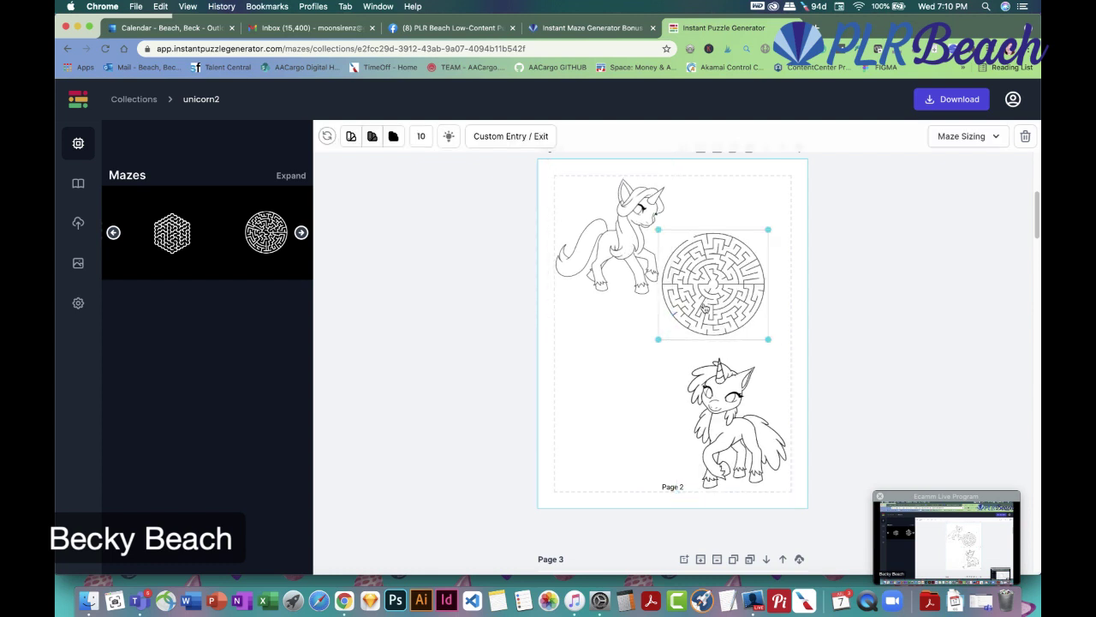
drag(767, 339, 777, 355)
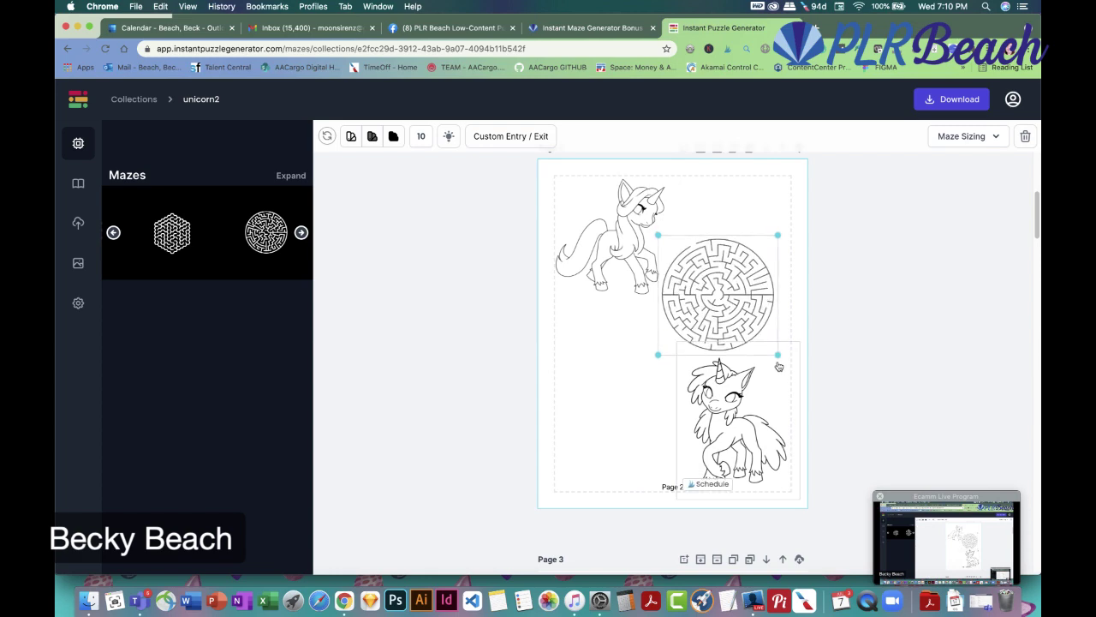
Set a custom entry at the circular maze's upper-left outer ring and an exit at its lower-right outer ring
click(712, 269)
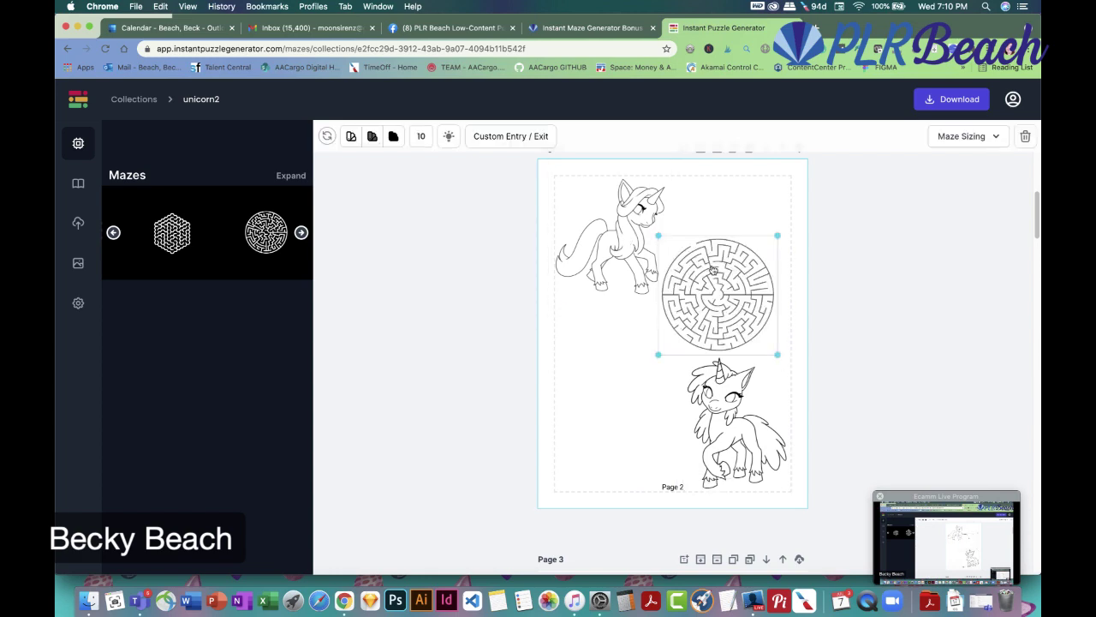
click(513, 137)
click(460, 249)
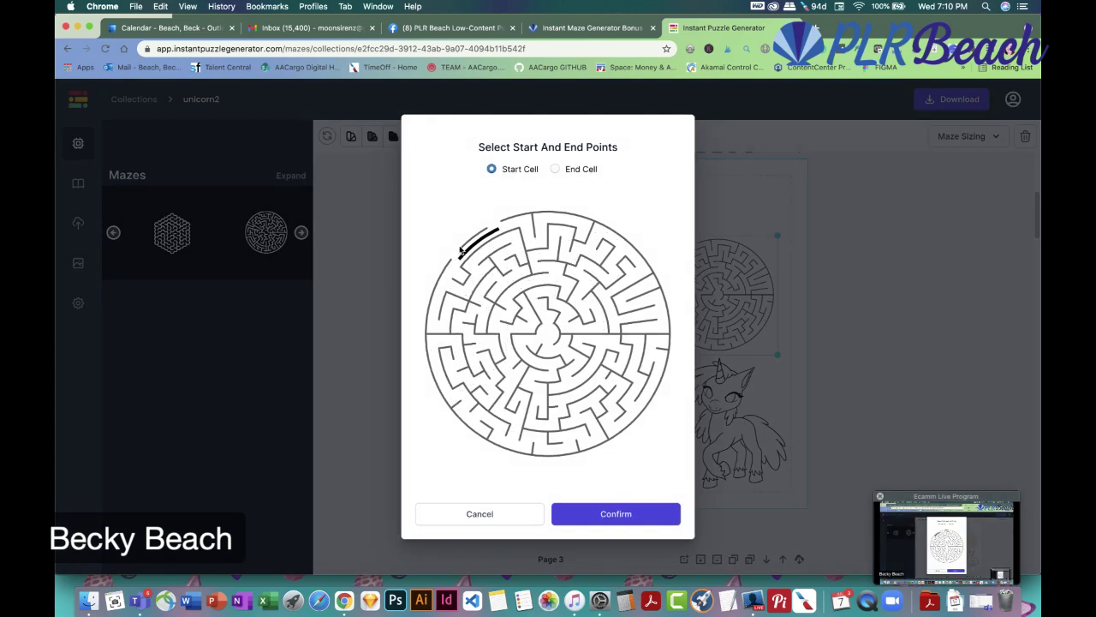
click(620, 439)
click(616, 514)
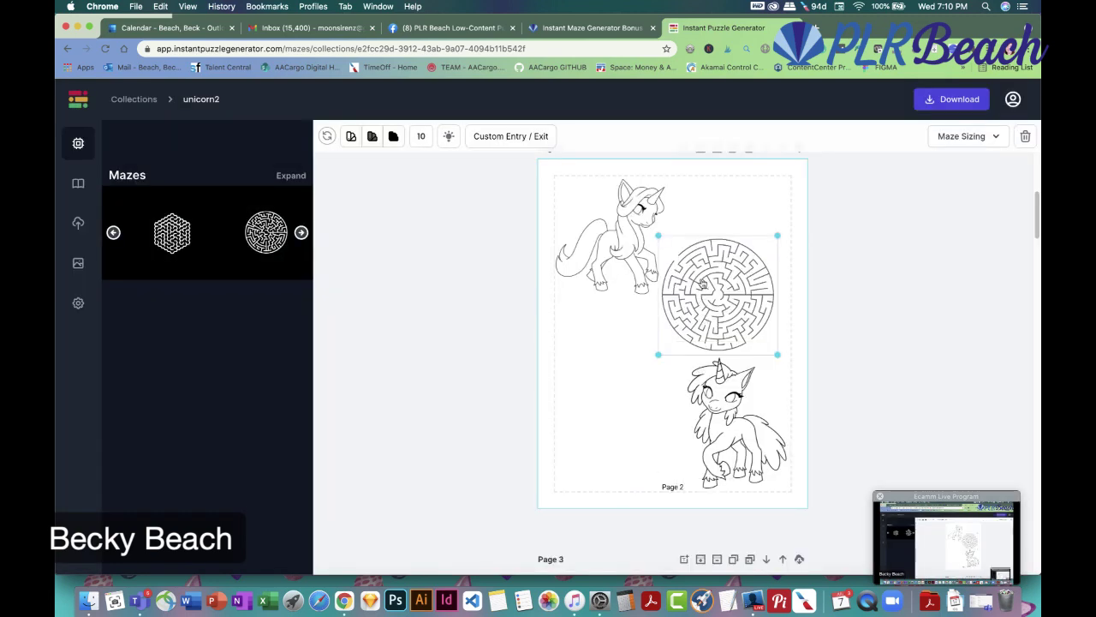
click(599, 383)
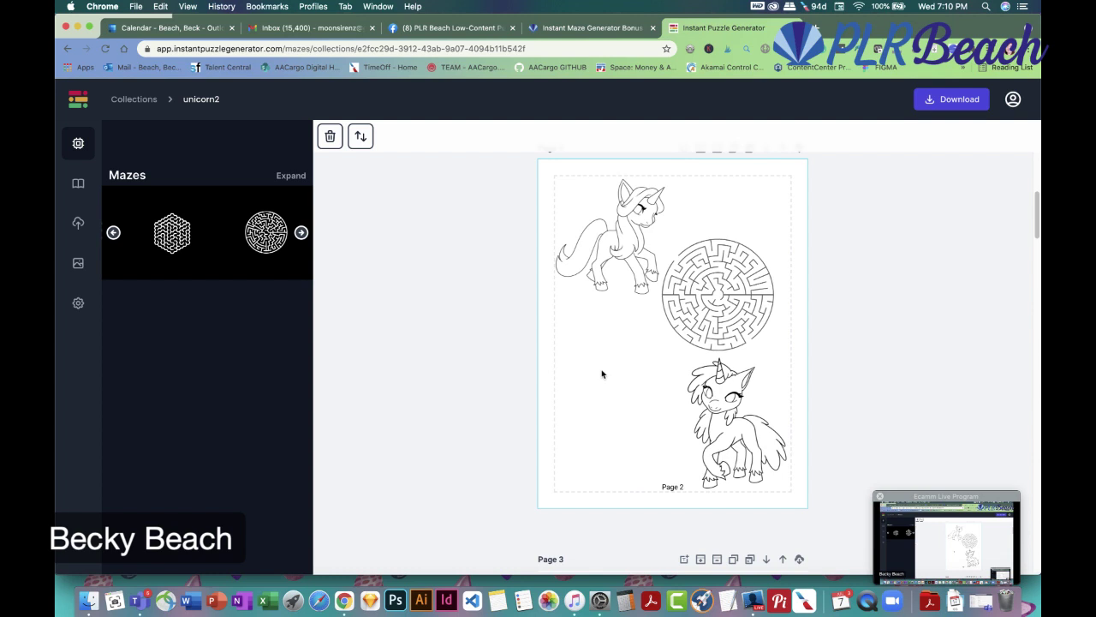
Add a title to page 2 reading "Help the unicorn get to her friend!"
click(668, 230)
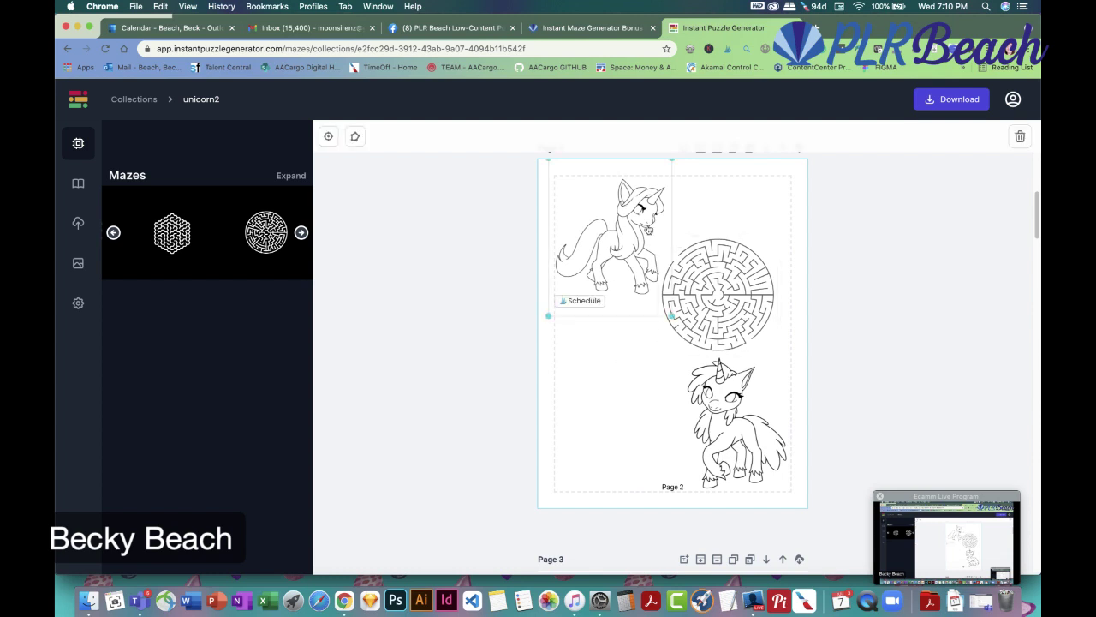
scroll(519, 261, up, 3)
scroll(519, 263, down, 2)
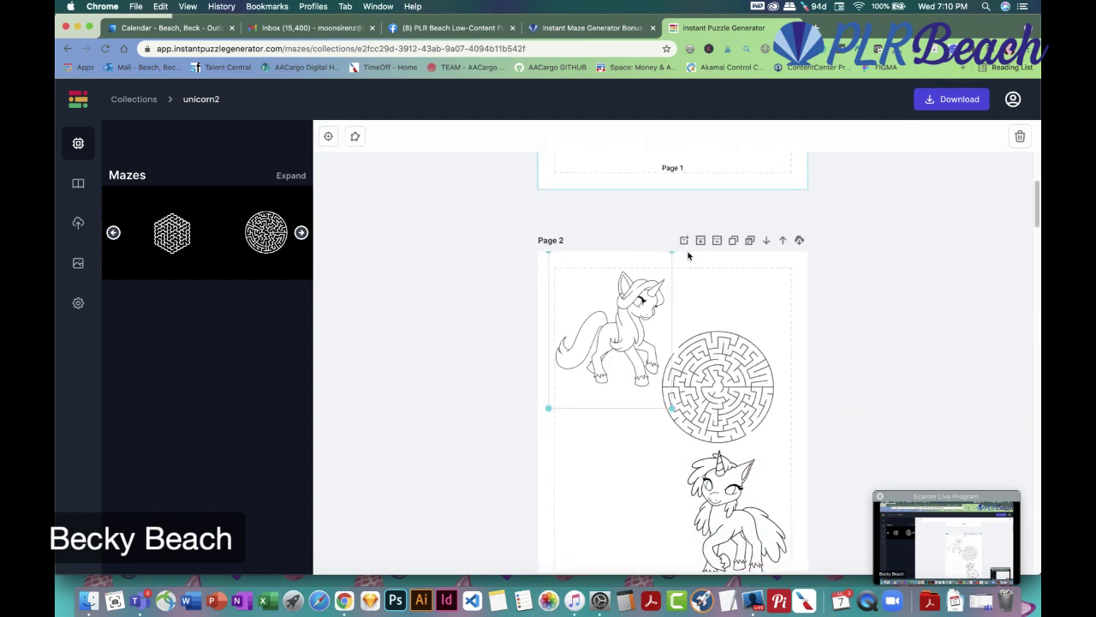
click(684, 240)
click(691, 307)
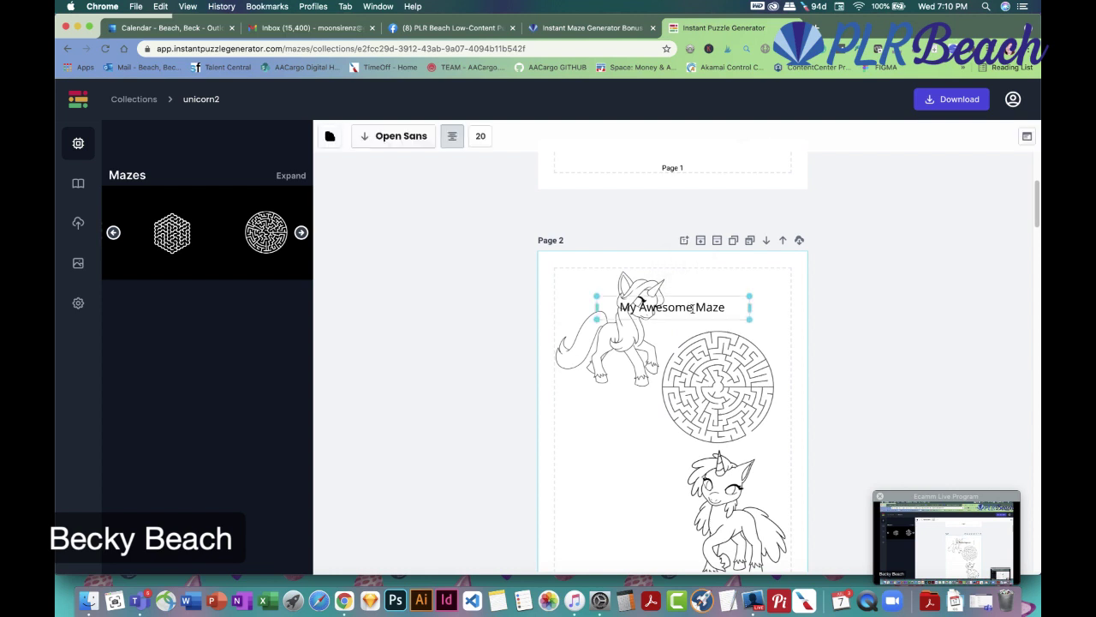
double_click(692, 308)
text(He)
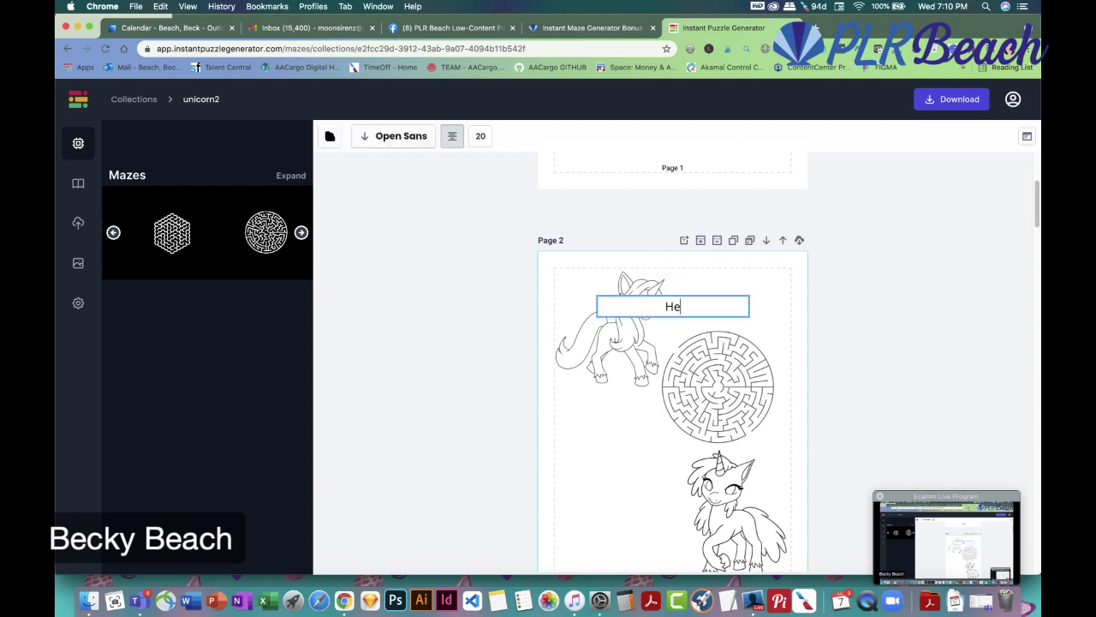
text(lp the unicorn get to h)
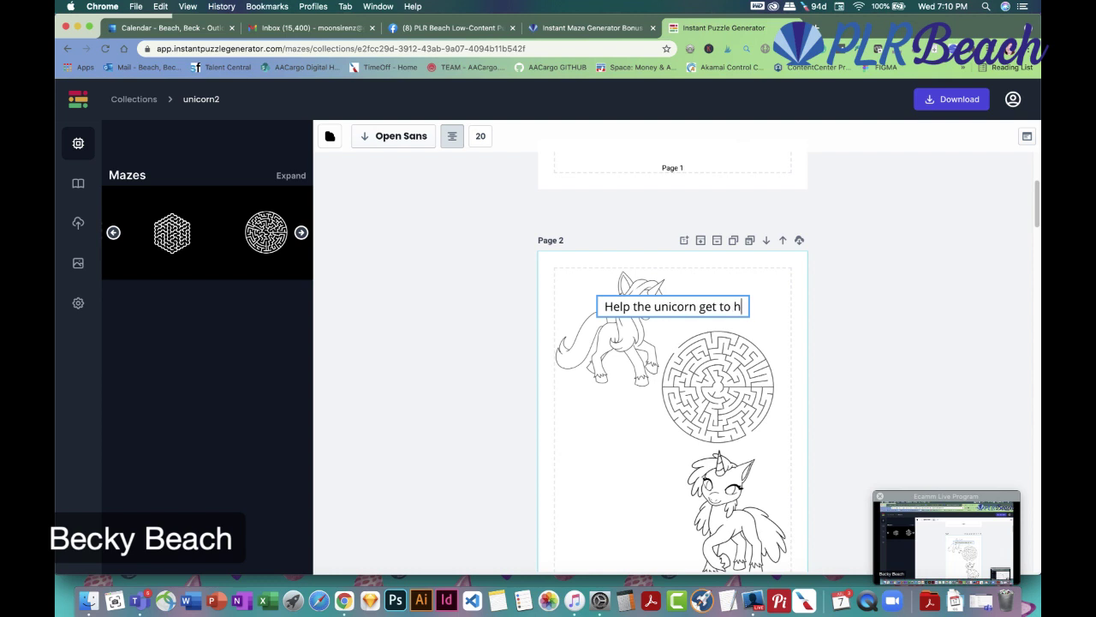
text(er friend!)
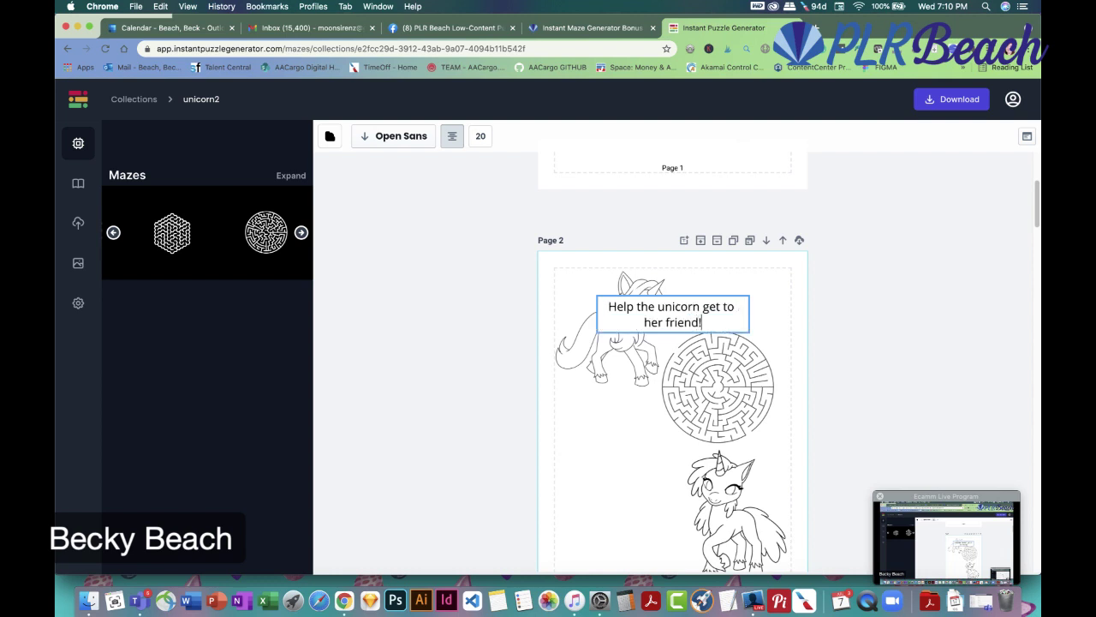
Try to select and widen the page 2 title's text box over the upper unicorn
click(692, 303)
click(687, 301)
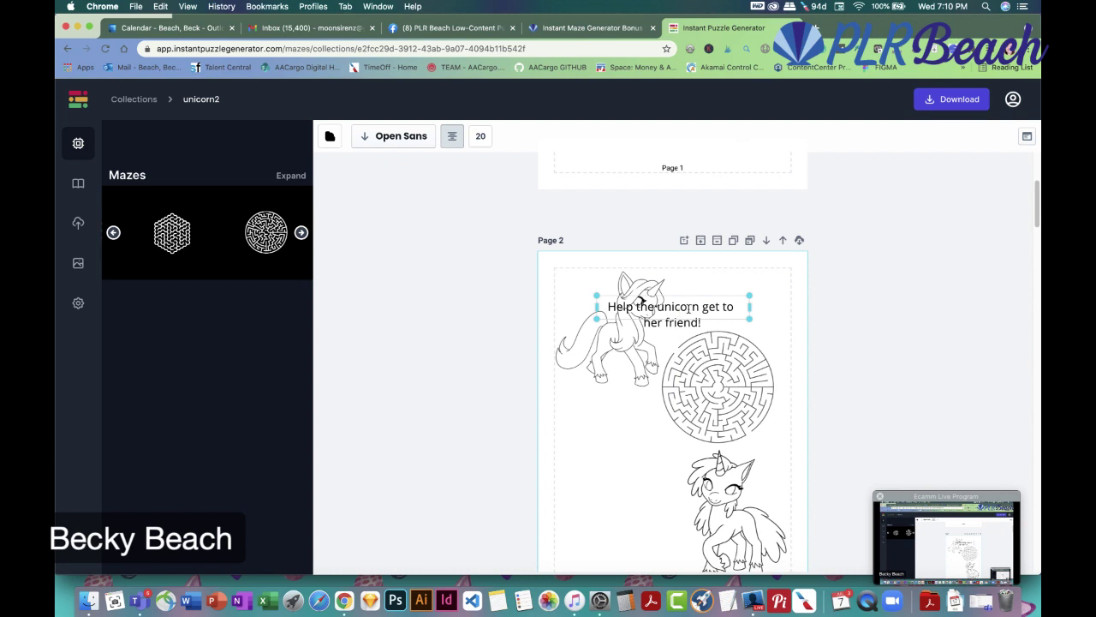
key(super+a)
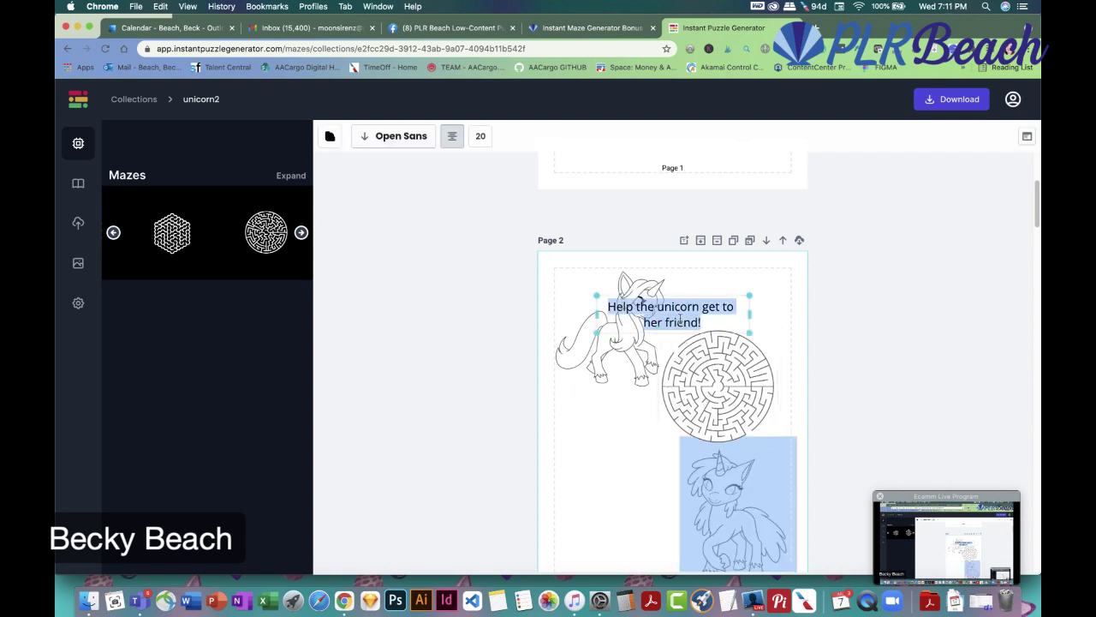
click(744, 310)
key(super+a)
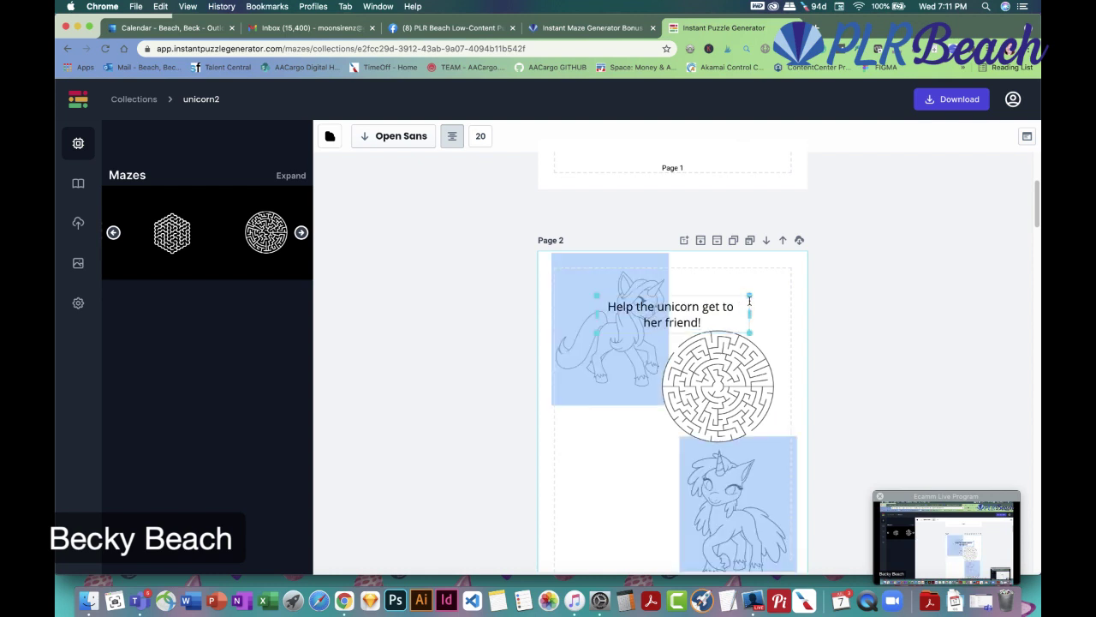
click(745, 305)
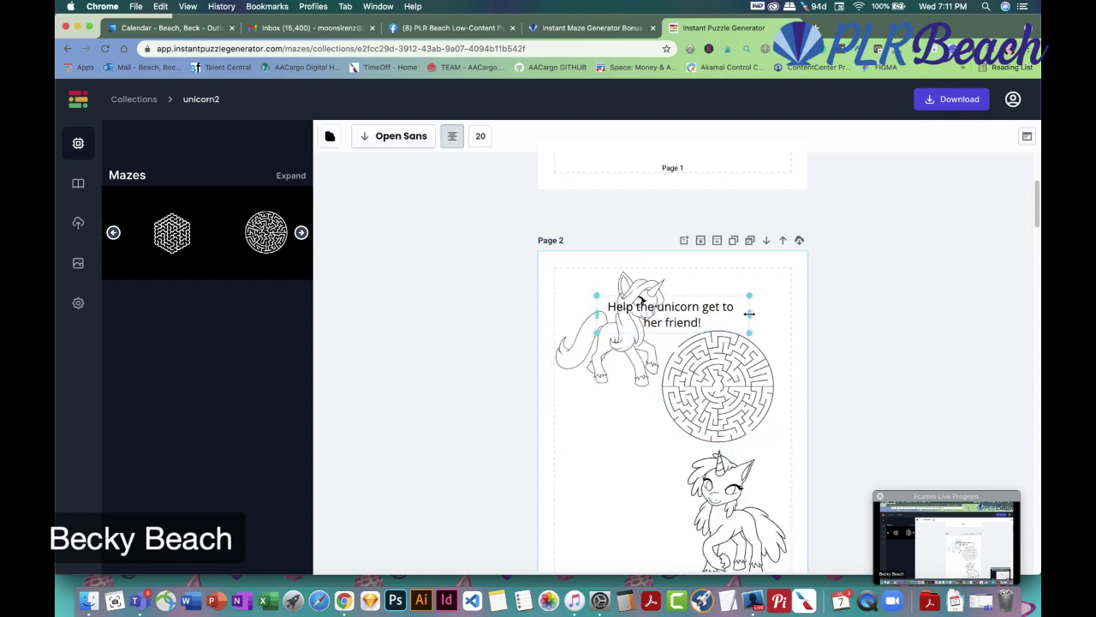
Move the upper unicorn down below the page 2 title and nudge the circular maze slightly downward
drag(620, 348, 611, 402)
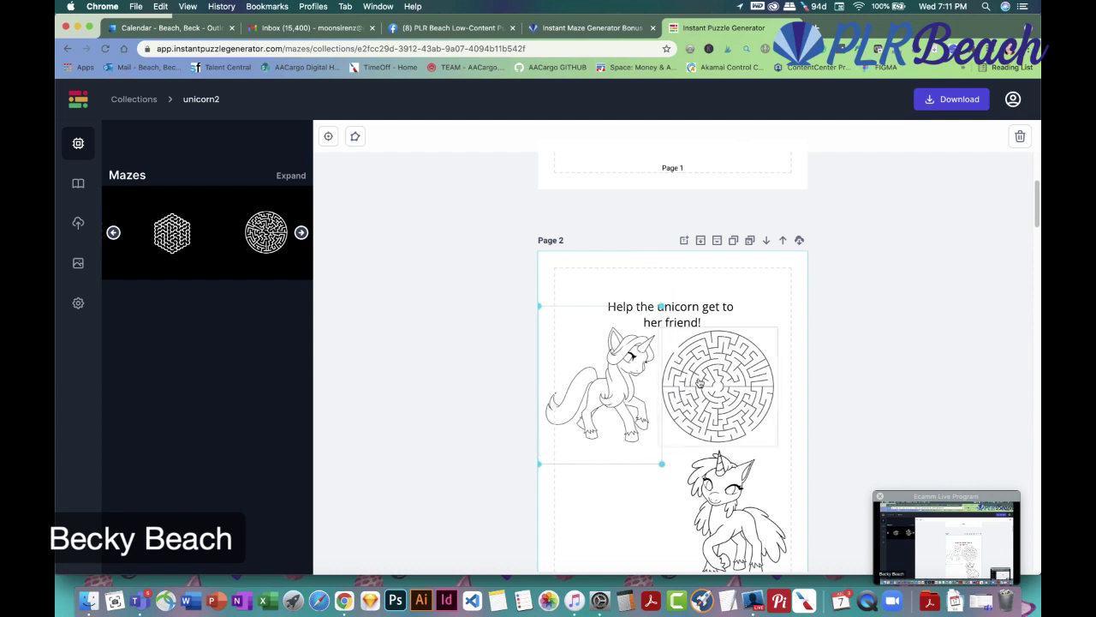
click(710, 381)
Set the page 2 title's font to Alex Brush Regular
click(684, 297)
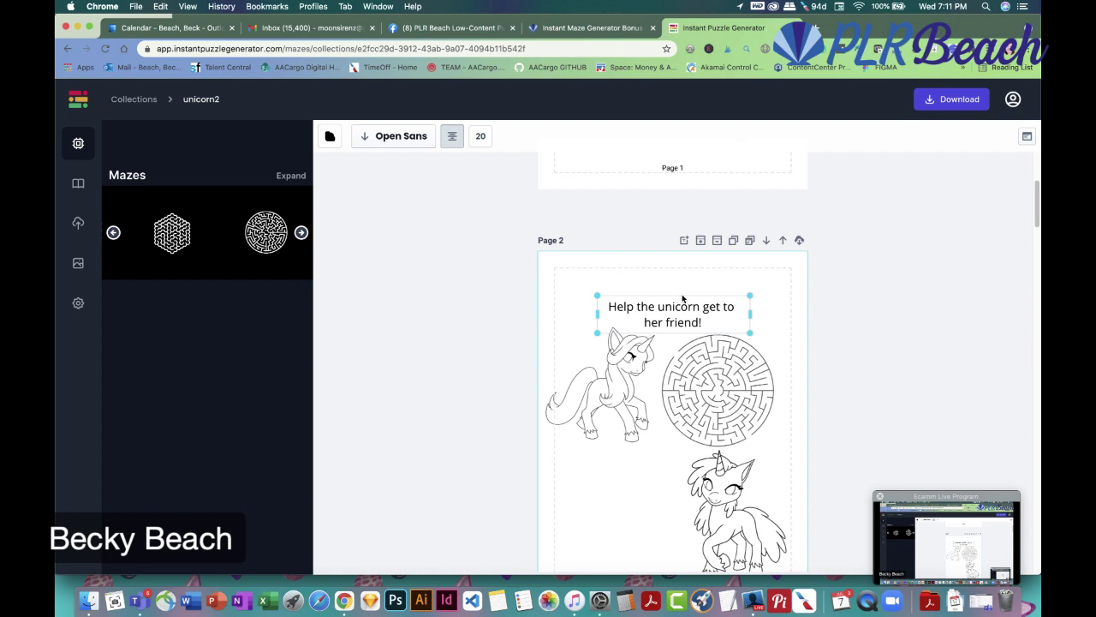
double_click(682, 297)
double_click(678, 310)
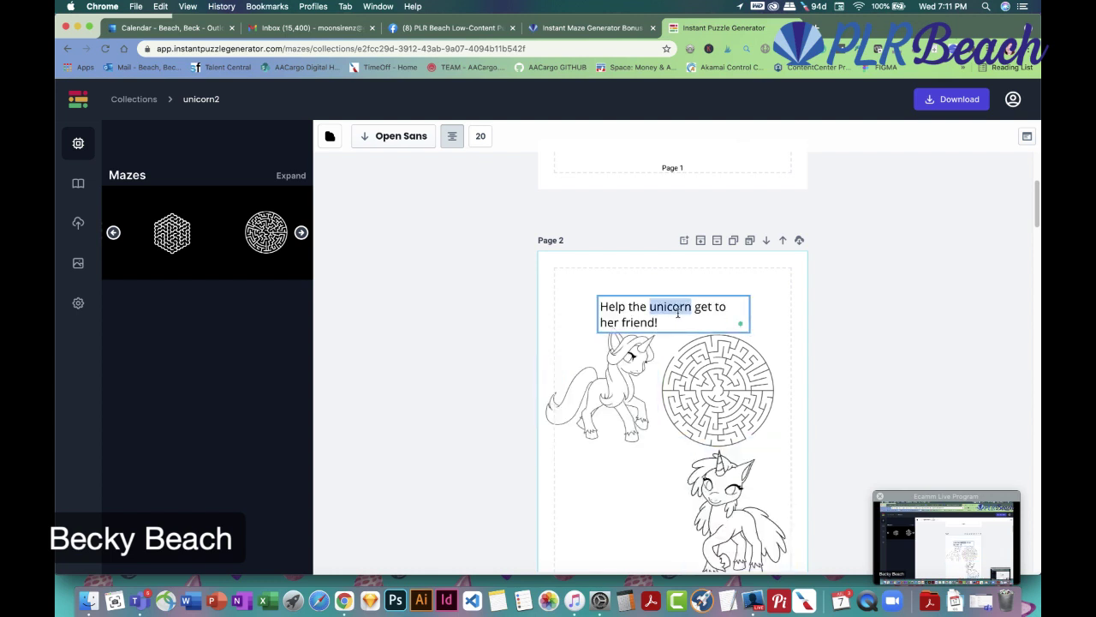
triple_click(677, 313)
click(451, 139)
click(451, 142)
click(452, 143)
click(387, 141)
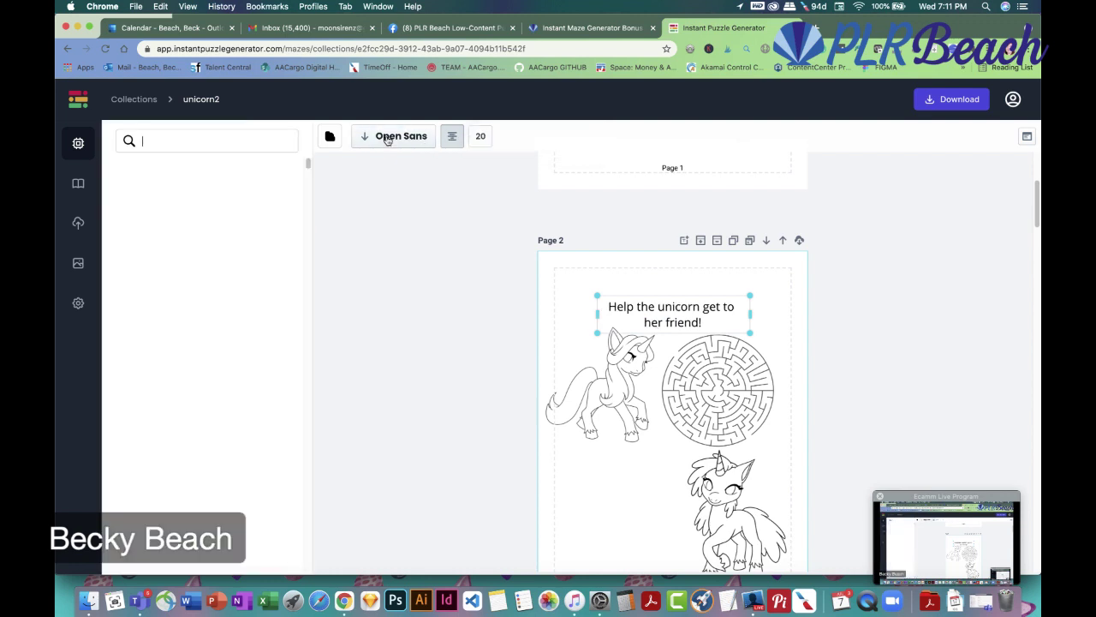
scroll(242, 289, down, 3)
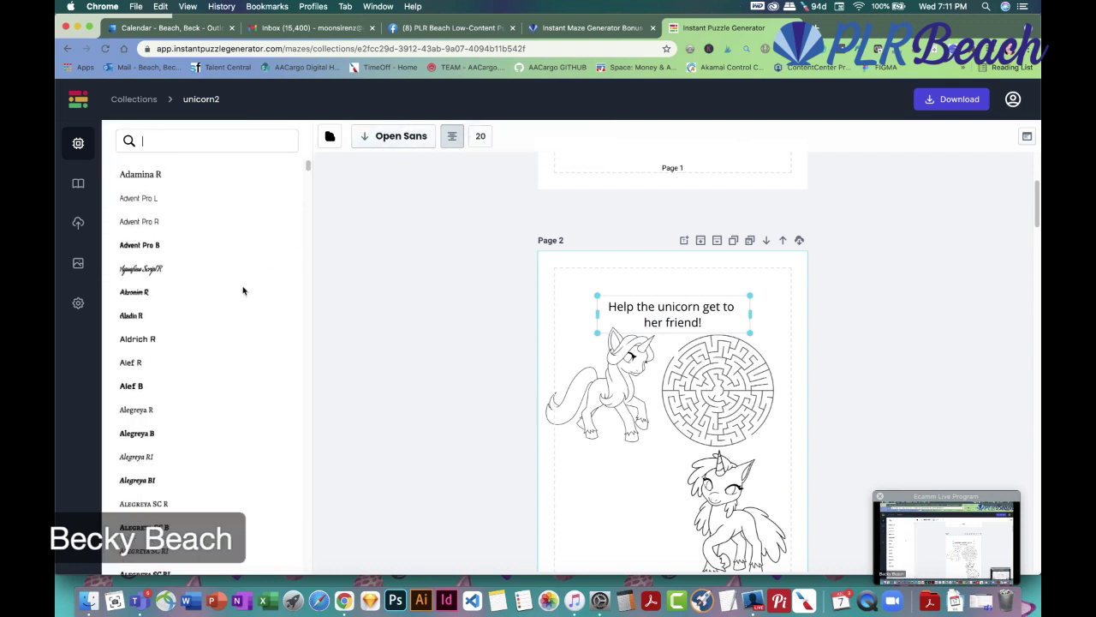
scroll(197, 397, down, 4)
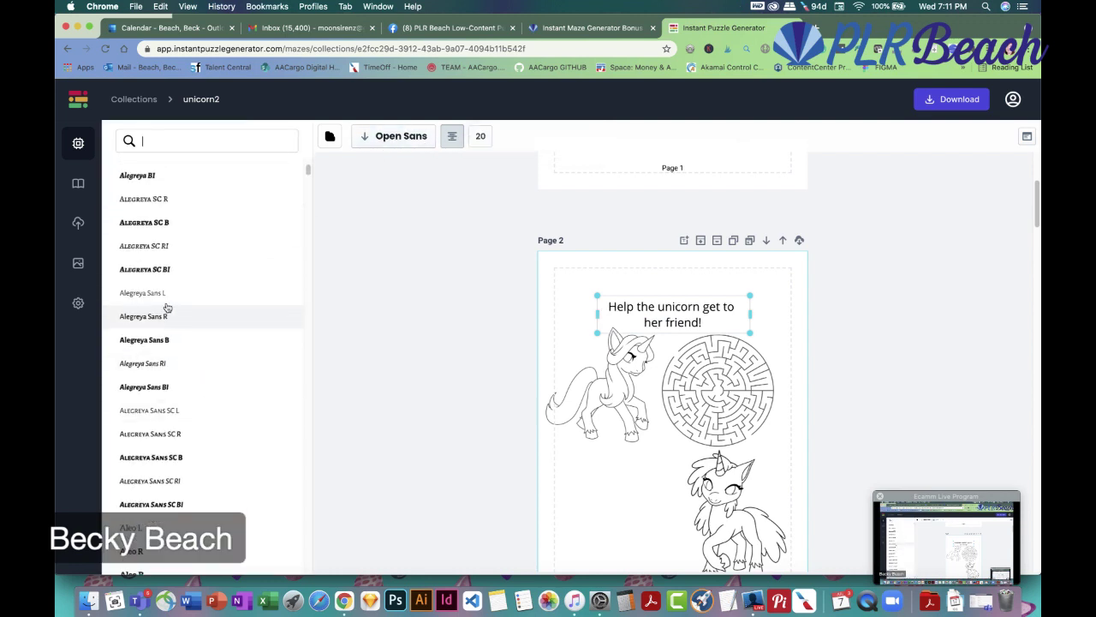
scroll(196, 382, down, 4)
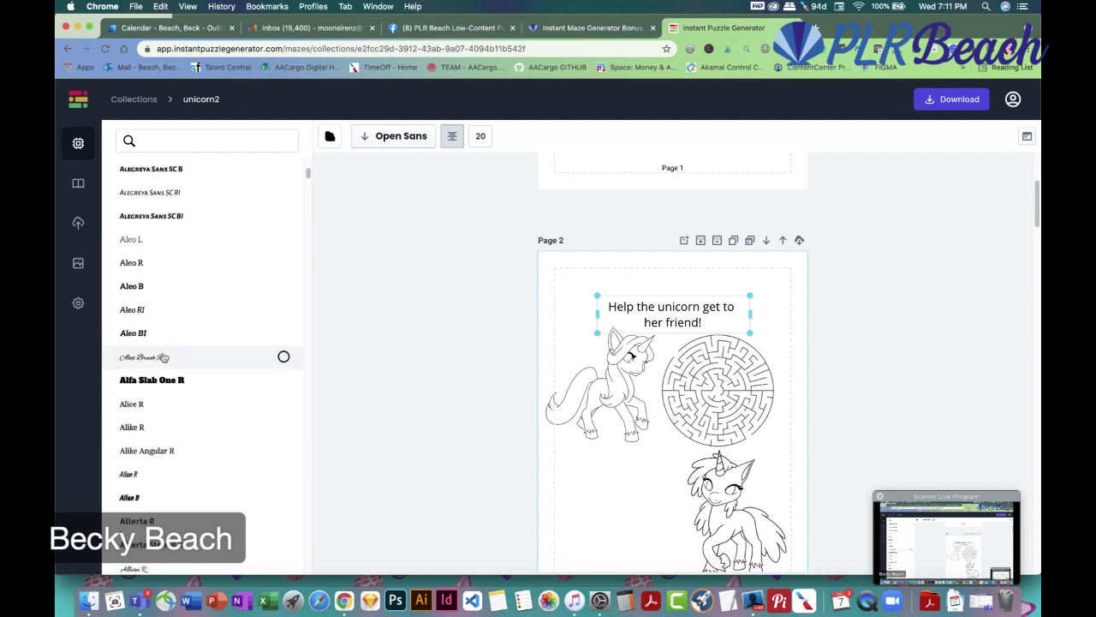
click(164, 358)
Change the page 2 title's font to Almendra Regular Italic
scroll(205, 420, down, 3)
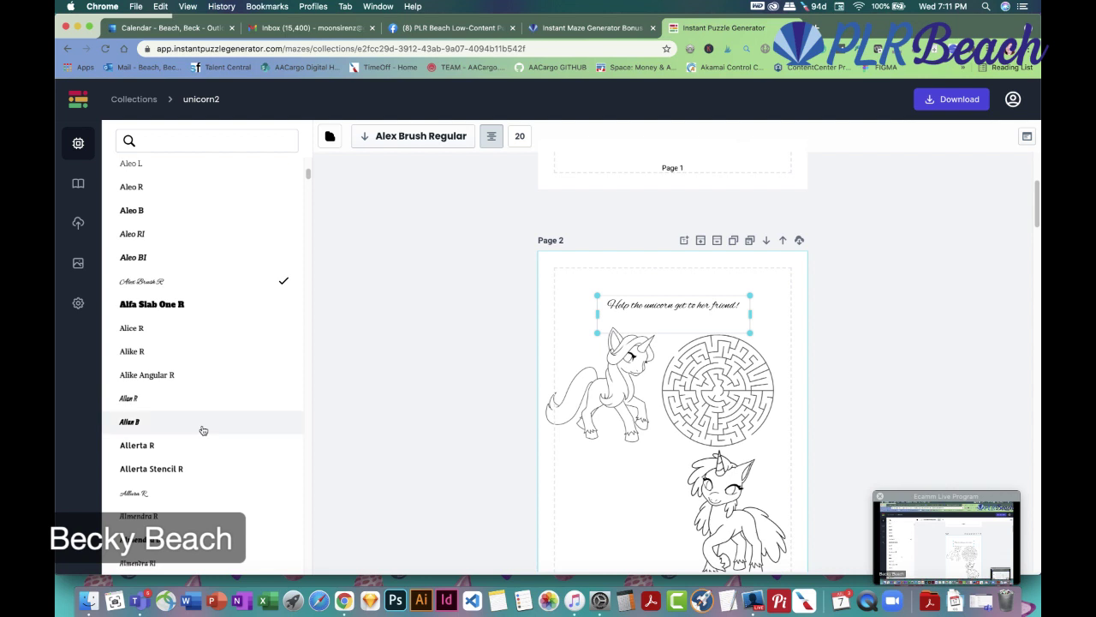
scroll(188, 480, down, 1)
click(163, 496)
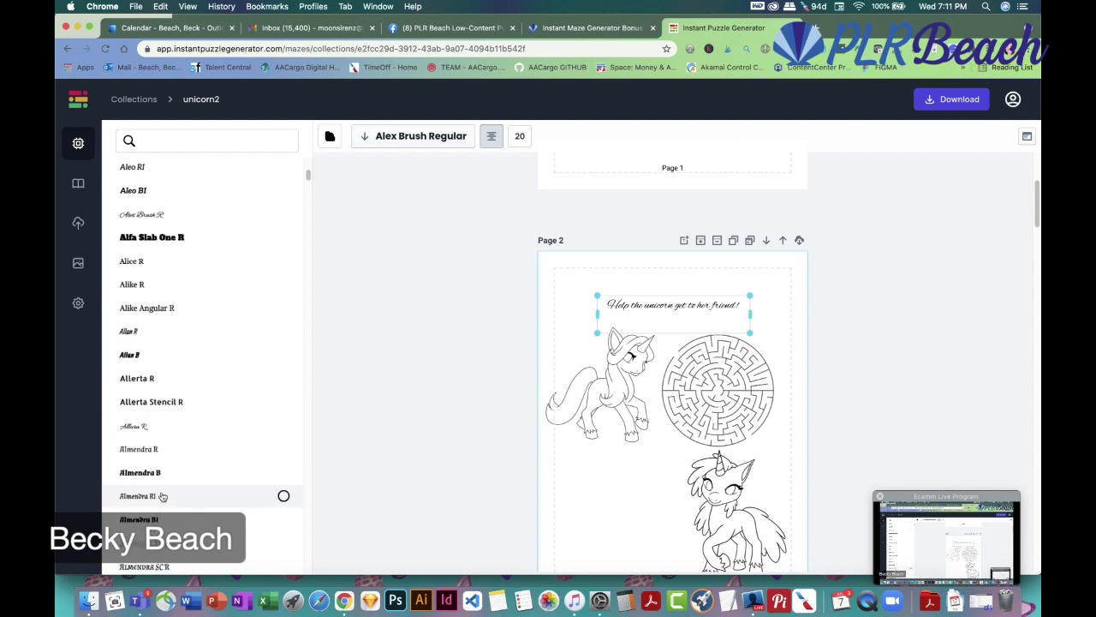
click(455, 360)
click(677, 309)
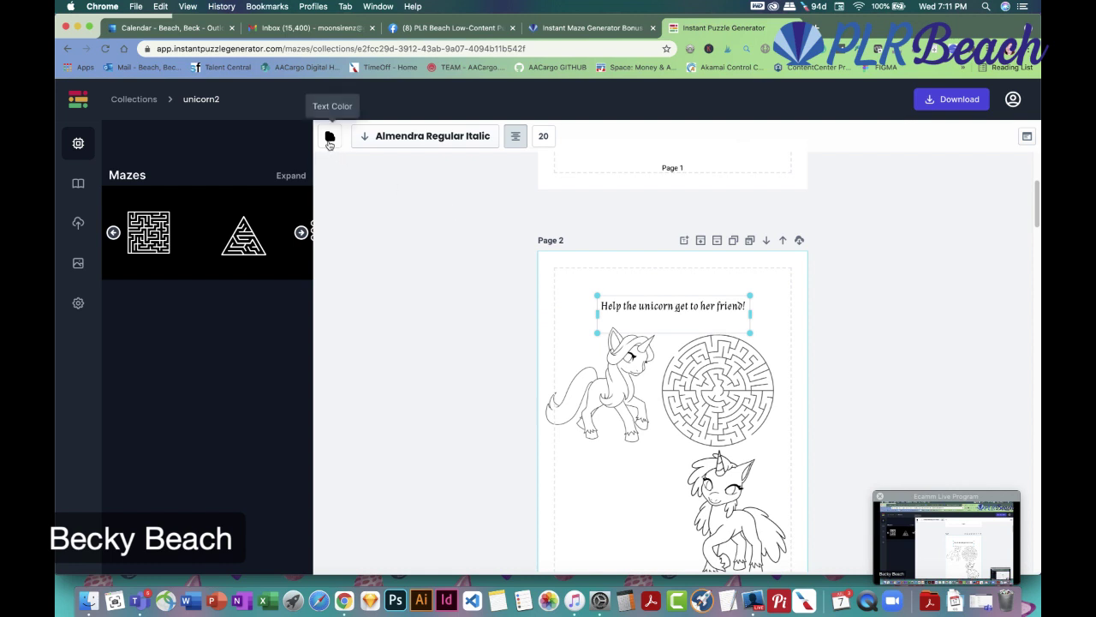
Color the page 2 title purple using the preset swatch 9013FE
click(330, 137)
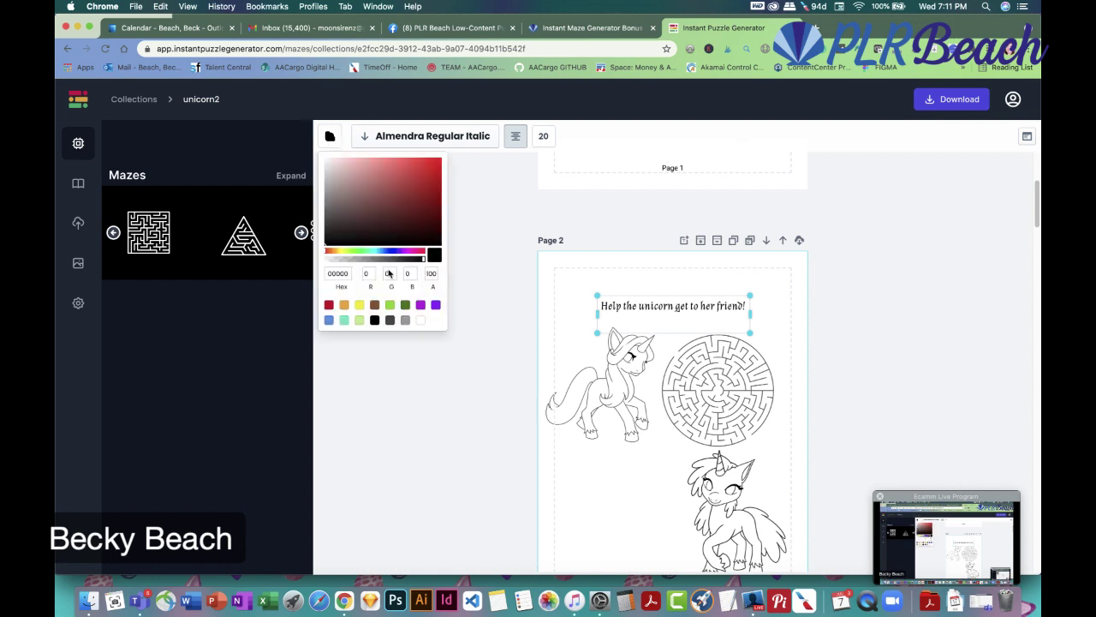
click(436, 305)
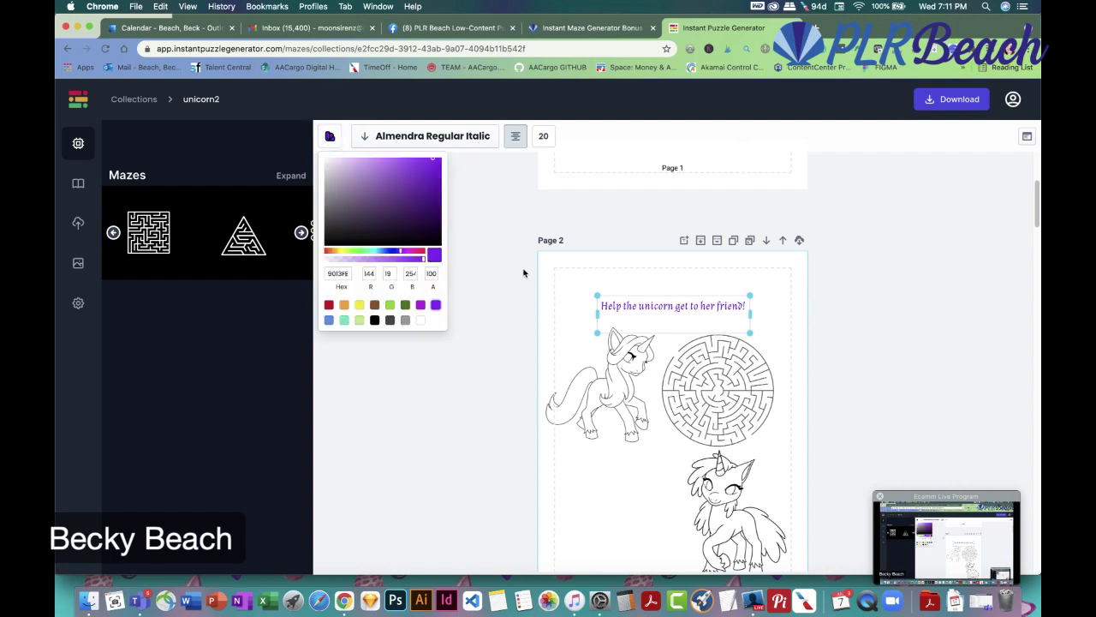
click(502, 274)
Set the font size of the page 2 title to 30
click(631, 306)
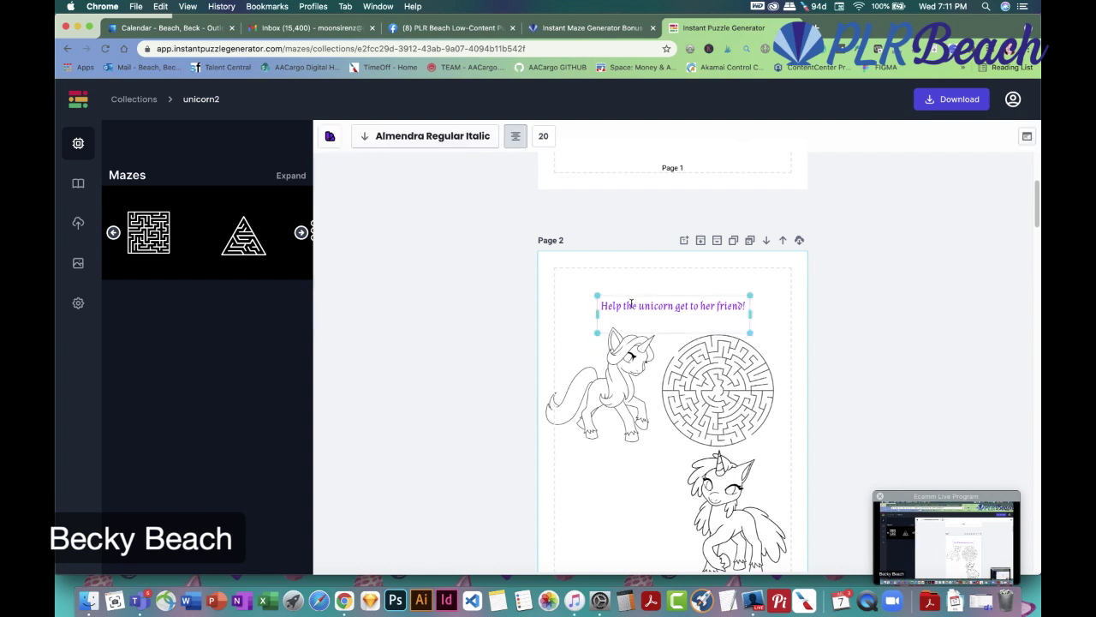
triple_click(633, 307)
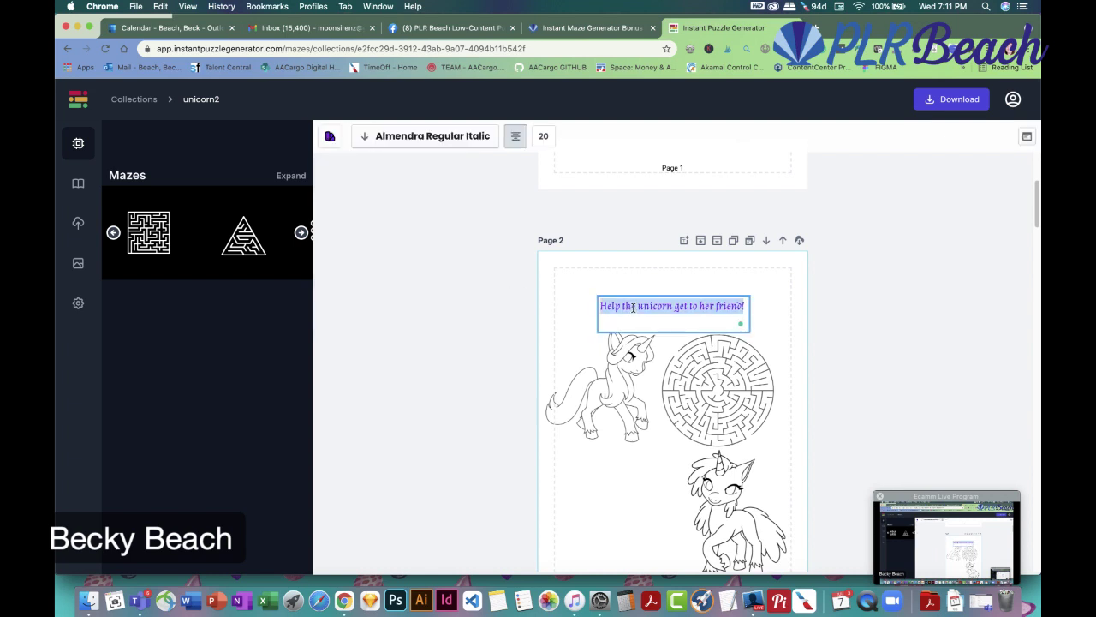
click(537, 136)
drag(552, 137, 532, 134)
text(30)
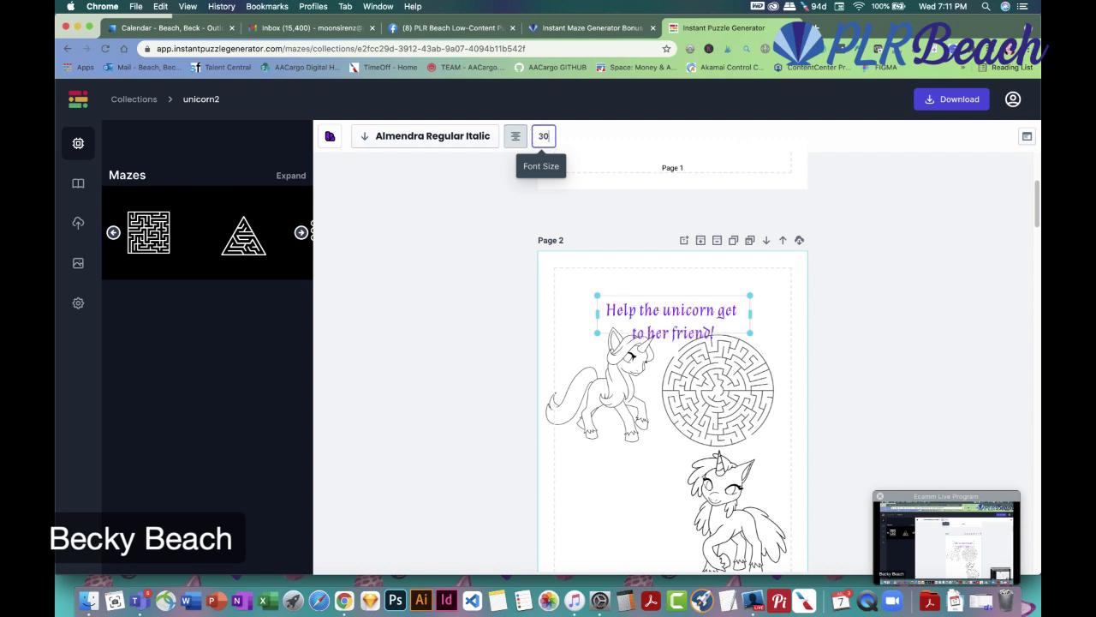
click(609, 312)
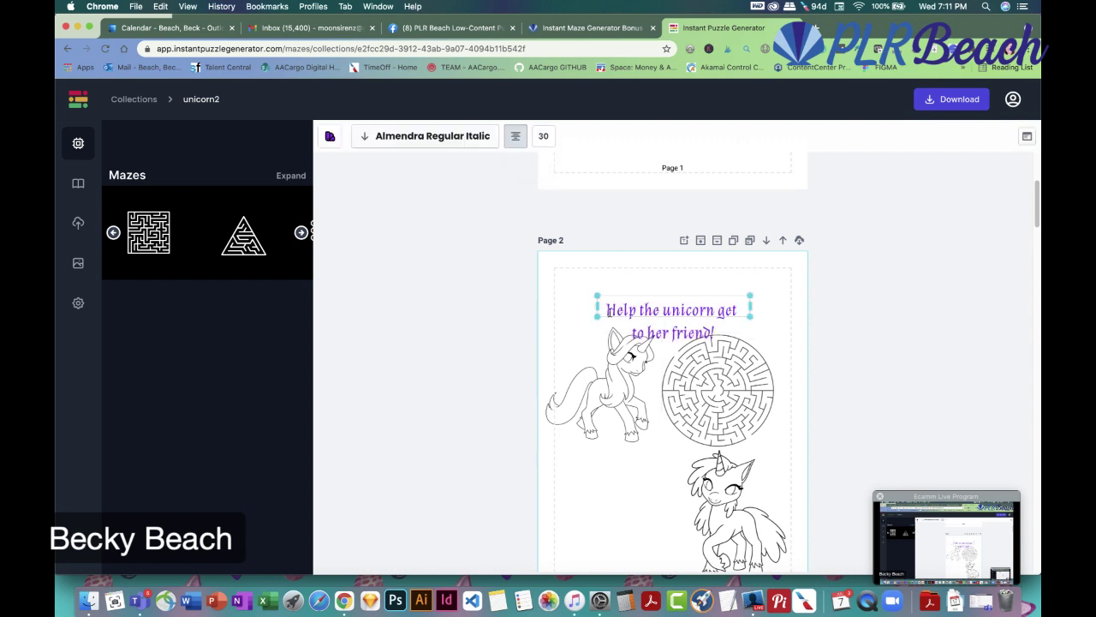
Try to widen the enlarged title's text box from its side edges so it clears the unicorn and maze
click(609, 298)
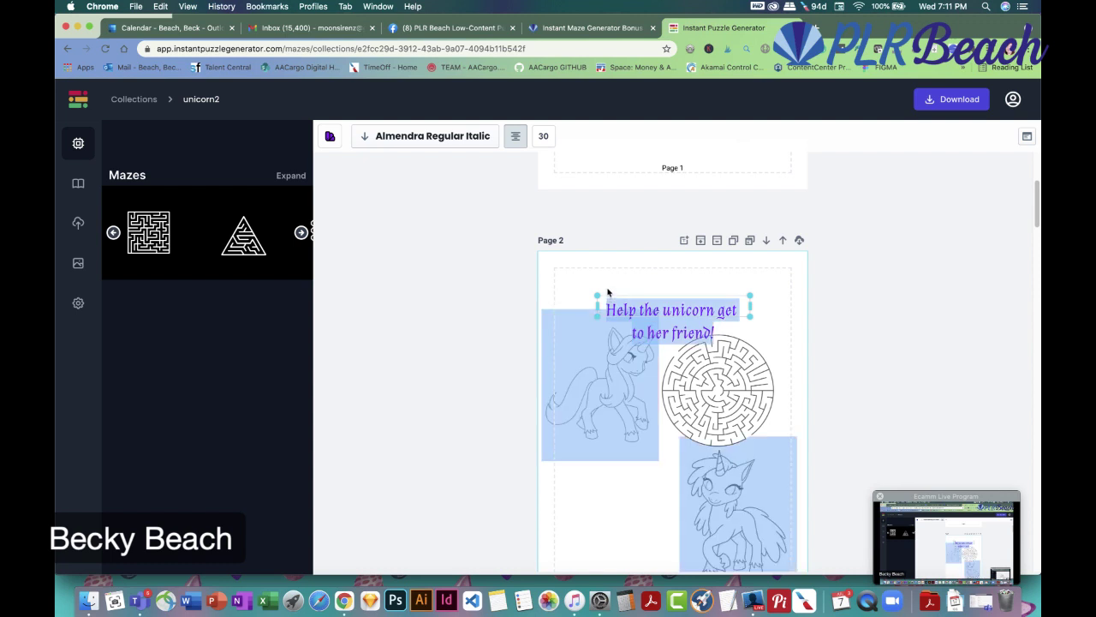
click(599, 310)
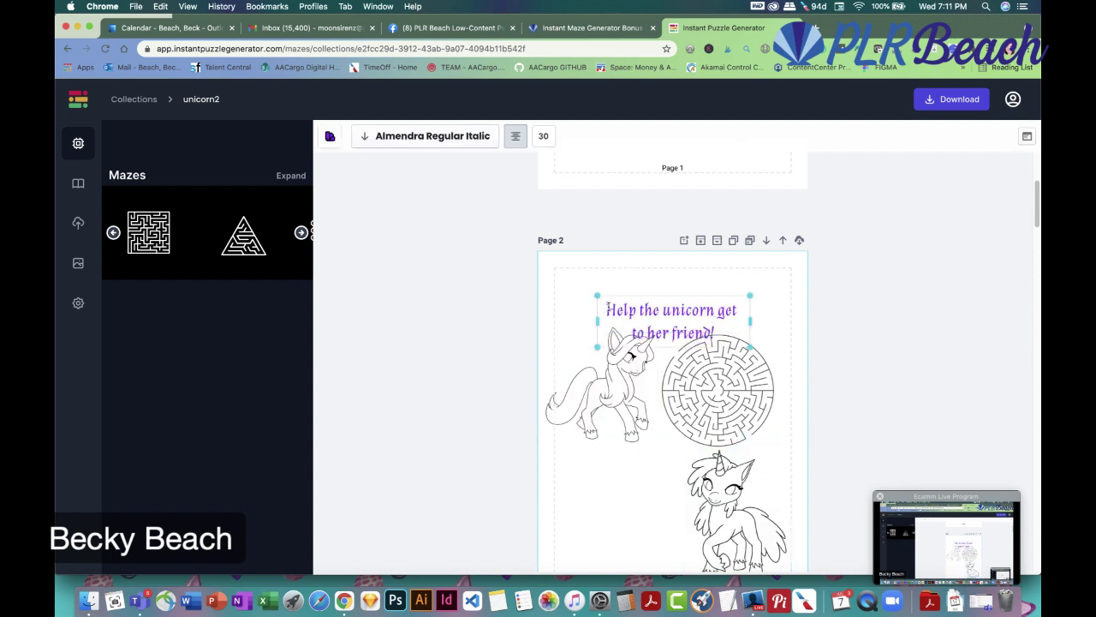
click(597, 315)
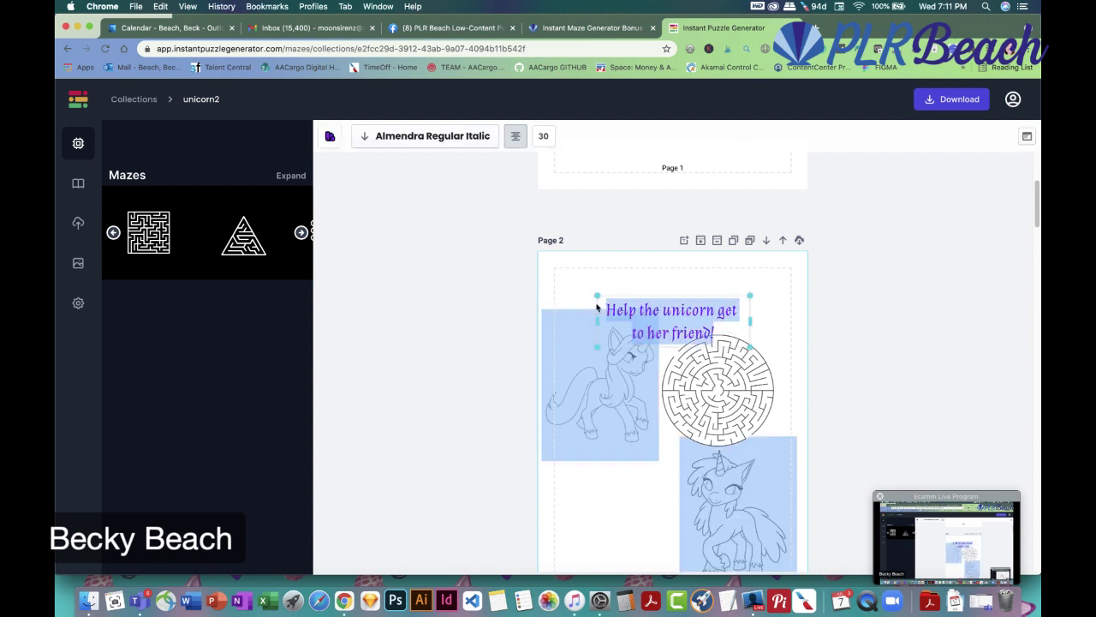
click(752, 310)
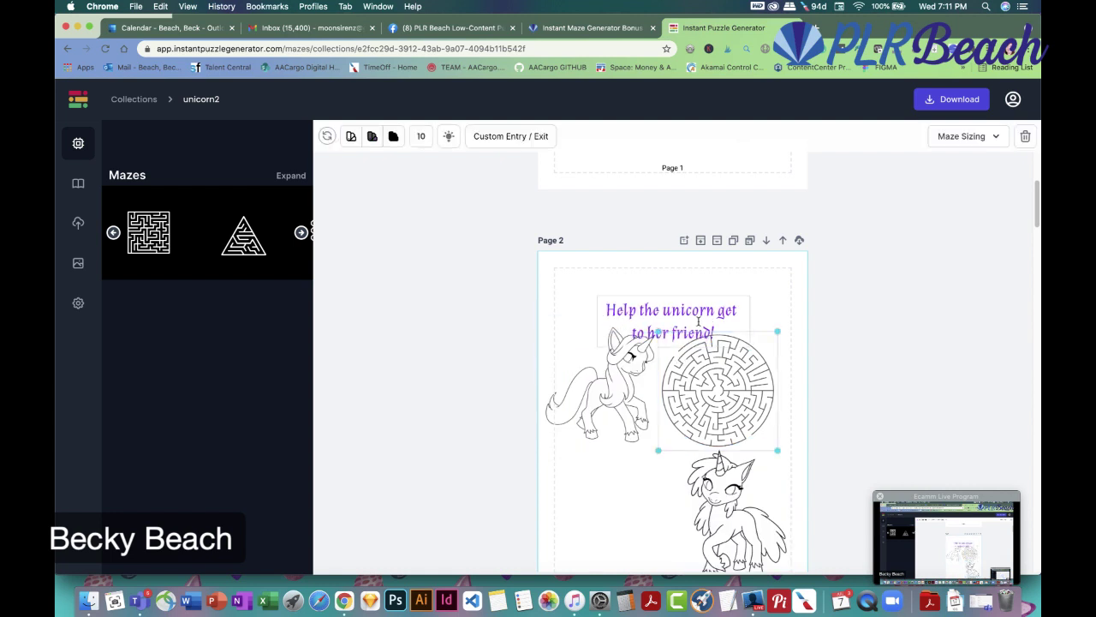
triple_click(753, 310)
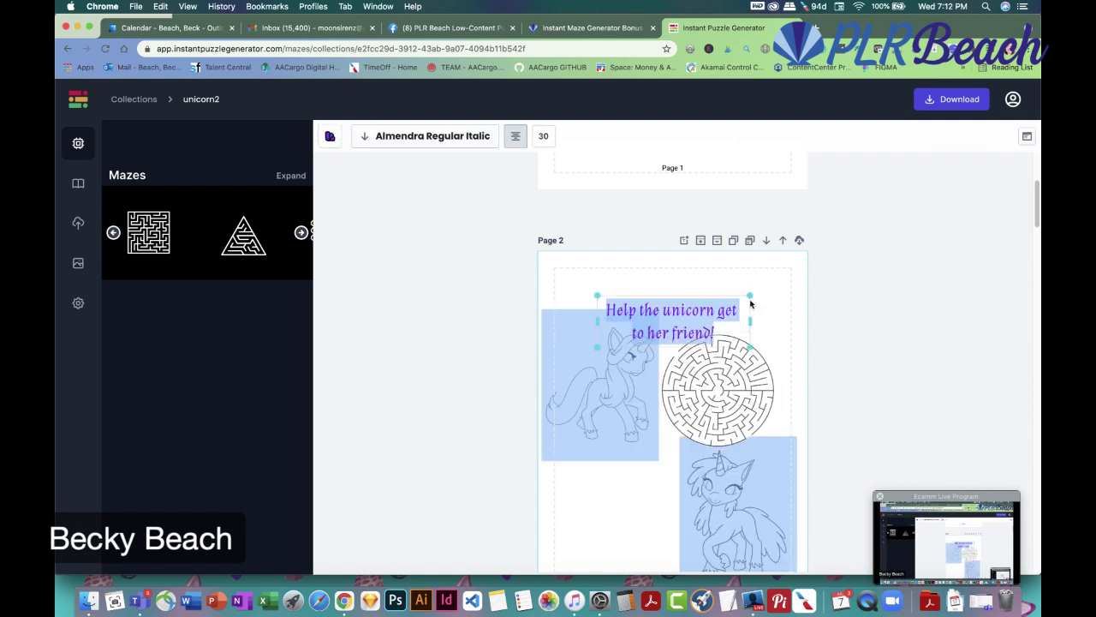
click(785, 325)
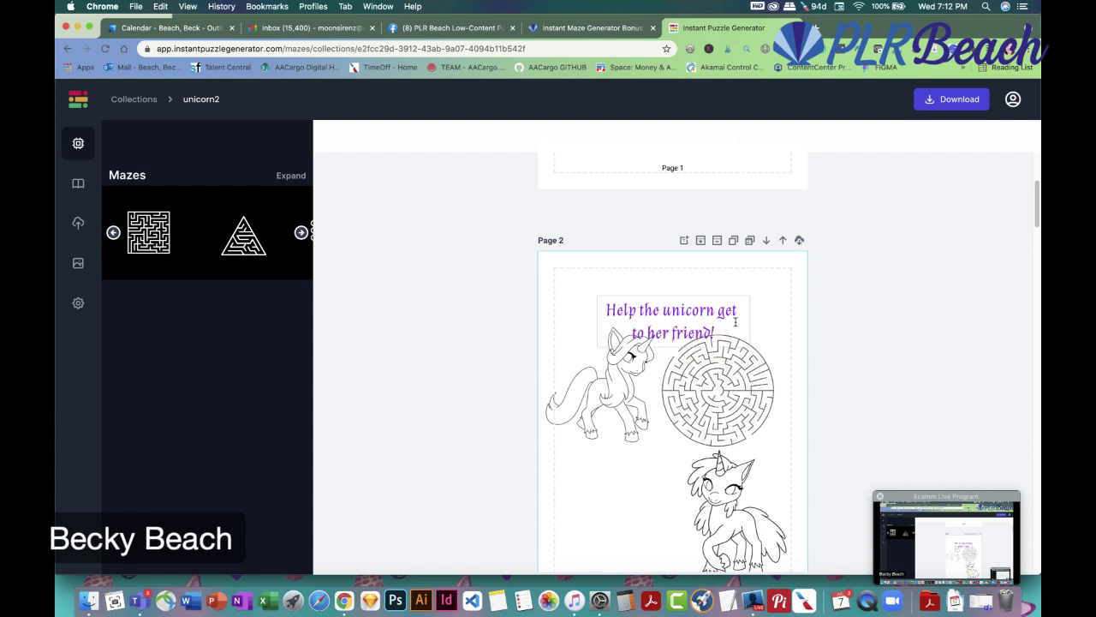
click(733, 325)
click(785, 325)
Delete all of the title text from page 2
double_click(708, 297)
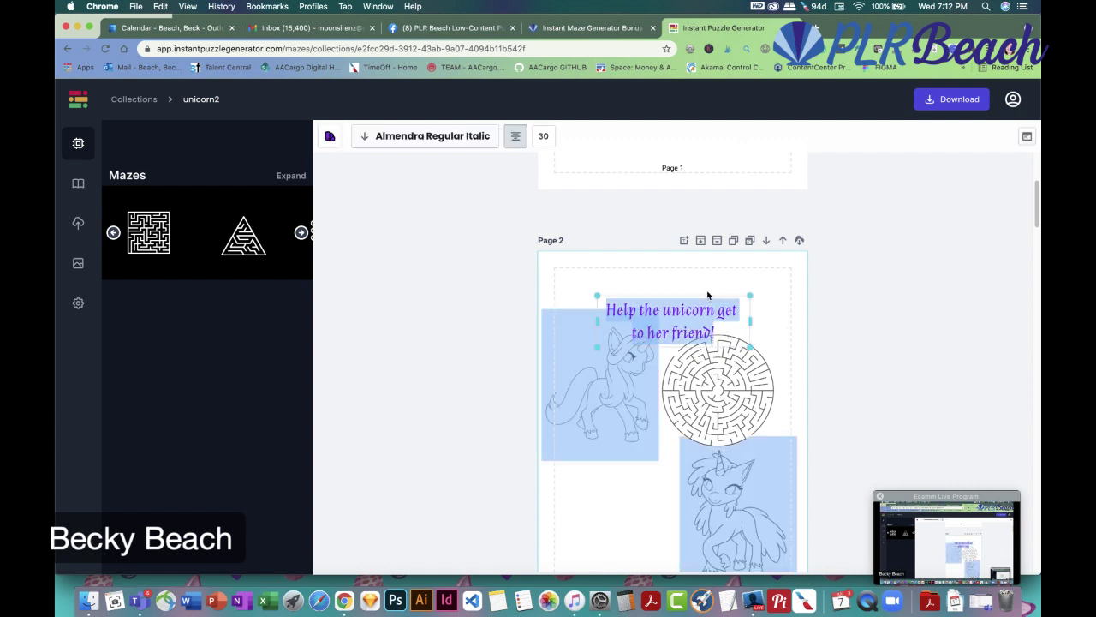
click(710, 300)
double_click(717, 313)
triple_click(714, 316)
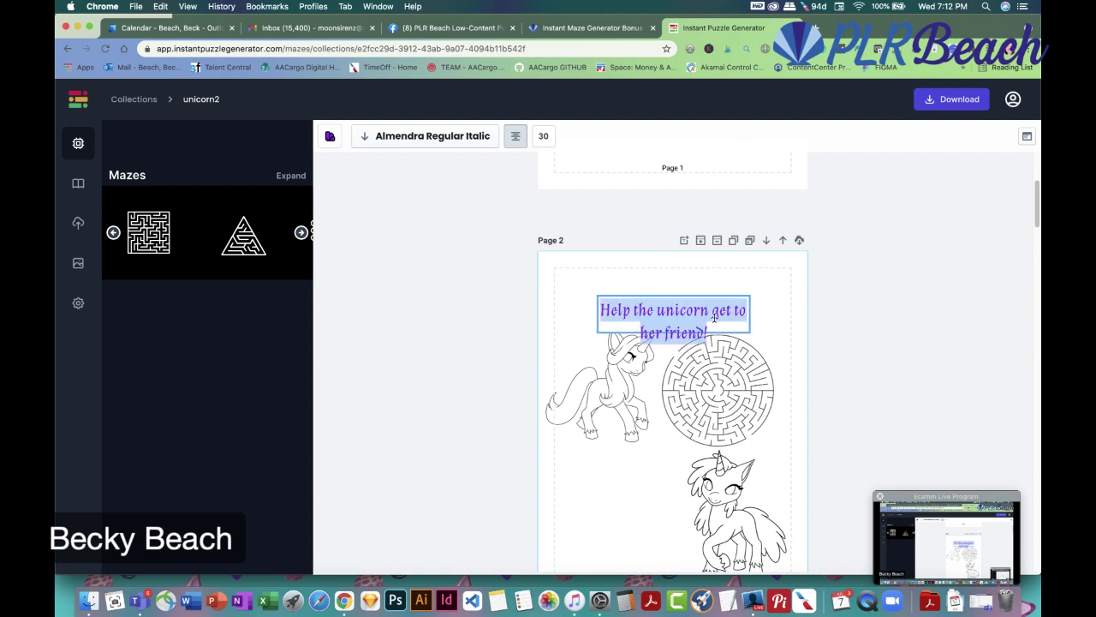
key(BackSpace)
click(854, 332)
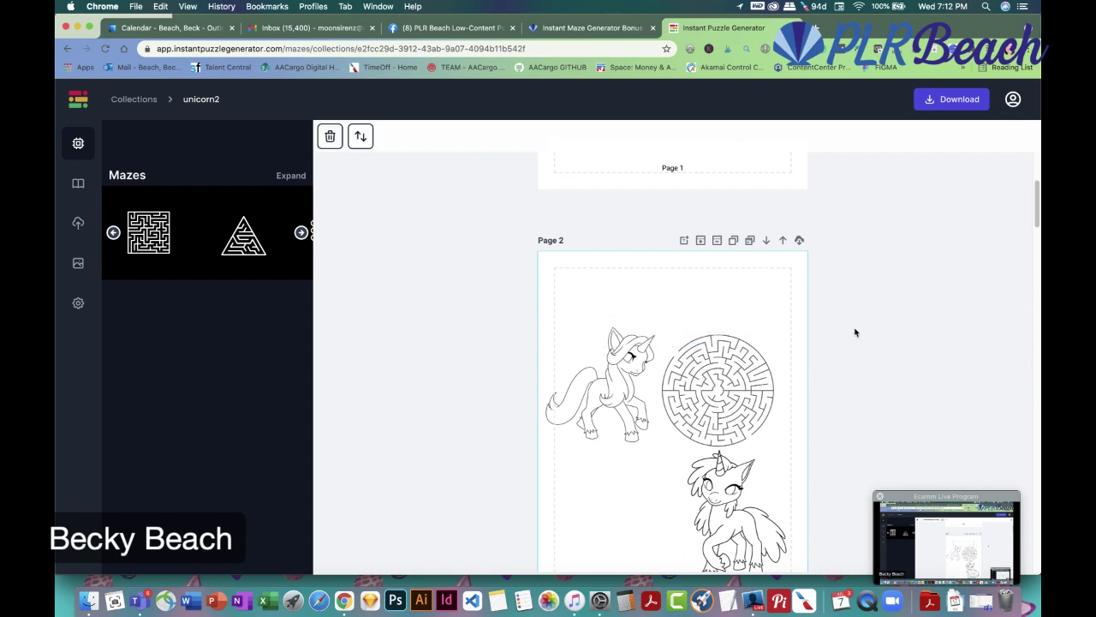
click(691, 304)
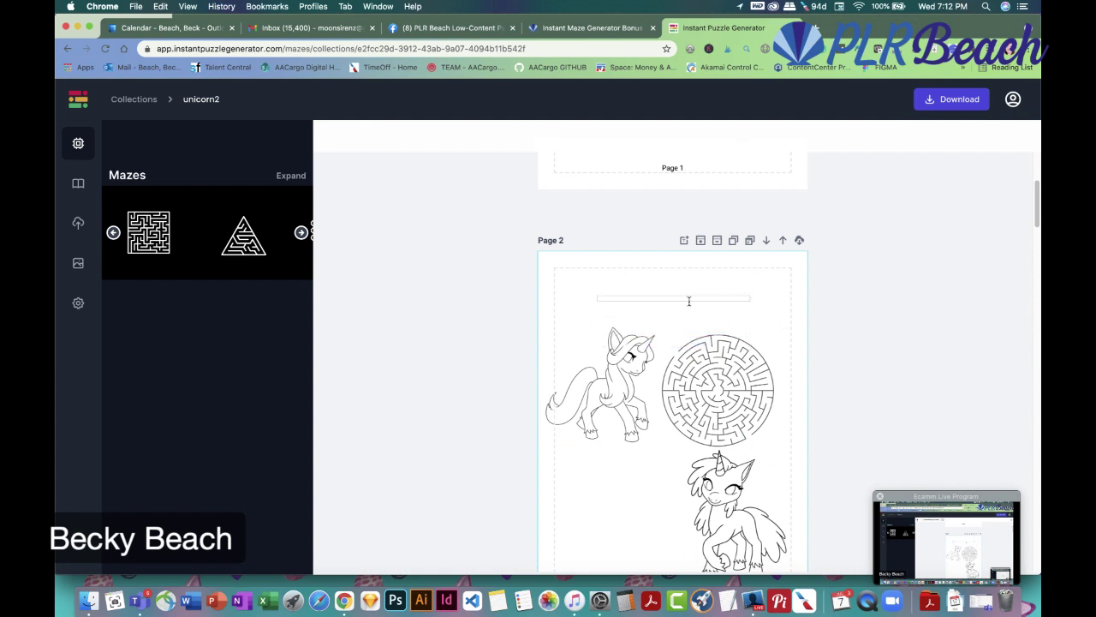
click(816, 360)
Move the upper unicorn back up to the page's upper-left area and shift the lower unicorn slightly below the circular maze
scroll(788, 355, down, 2)
drag(634, 305, 646, 254)
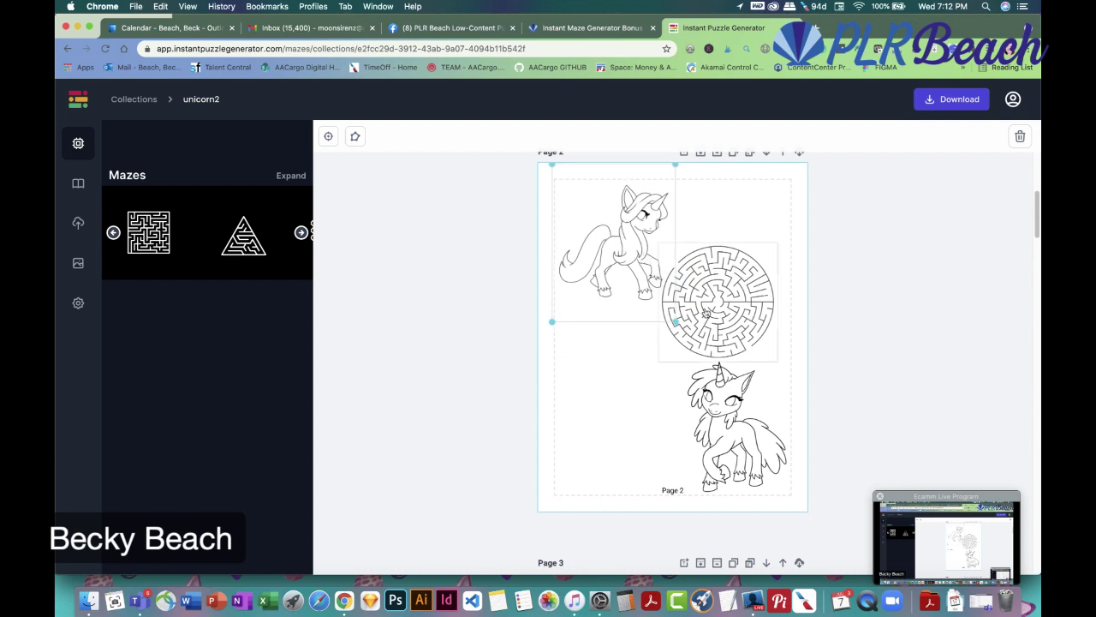
click(747, 333)
drag(738, 438, 738, 440)
click(703, 310)
Review the download format options for the unicorn2 collection without downloading anything
scroll(895, 351, up, 5)
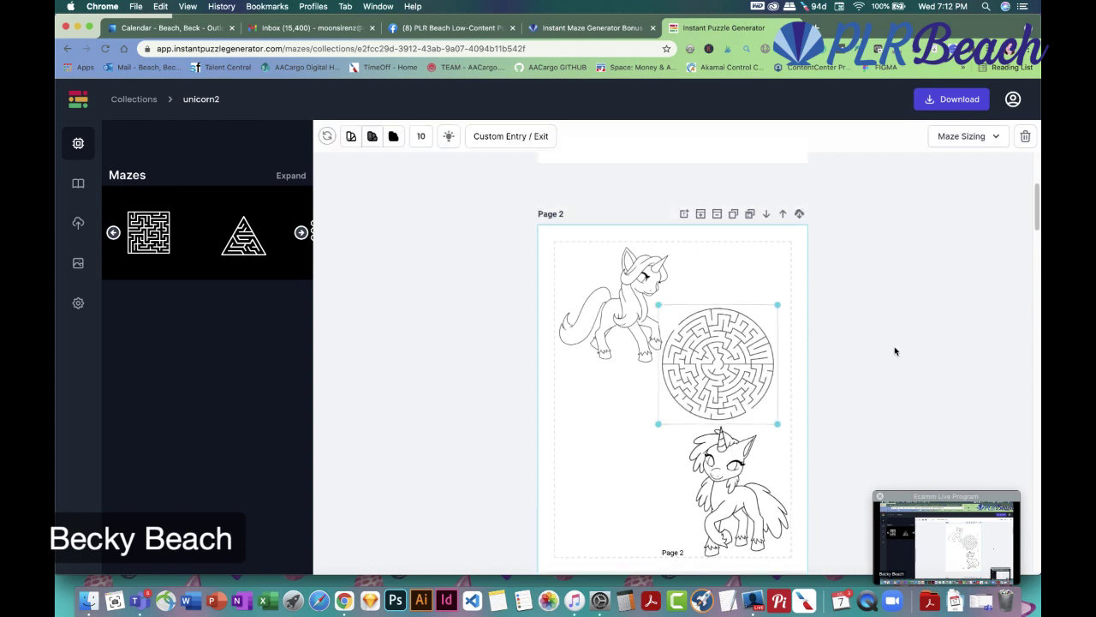
scroll(895, 351, down, 1)
click(896, 351)
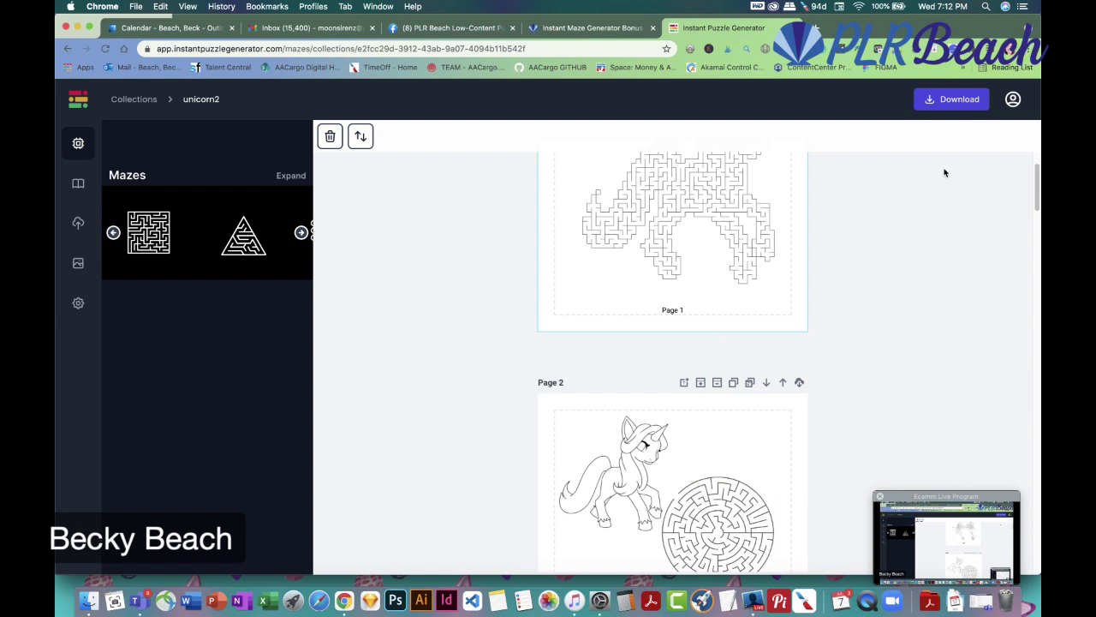
click(947, 109)
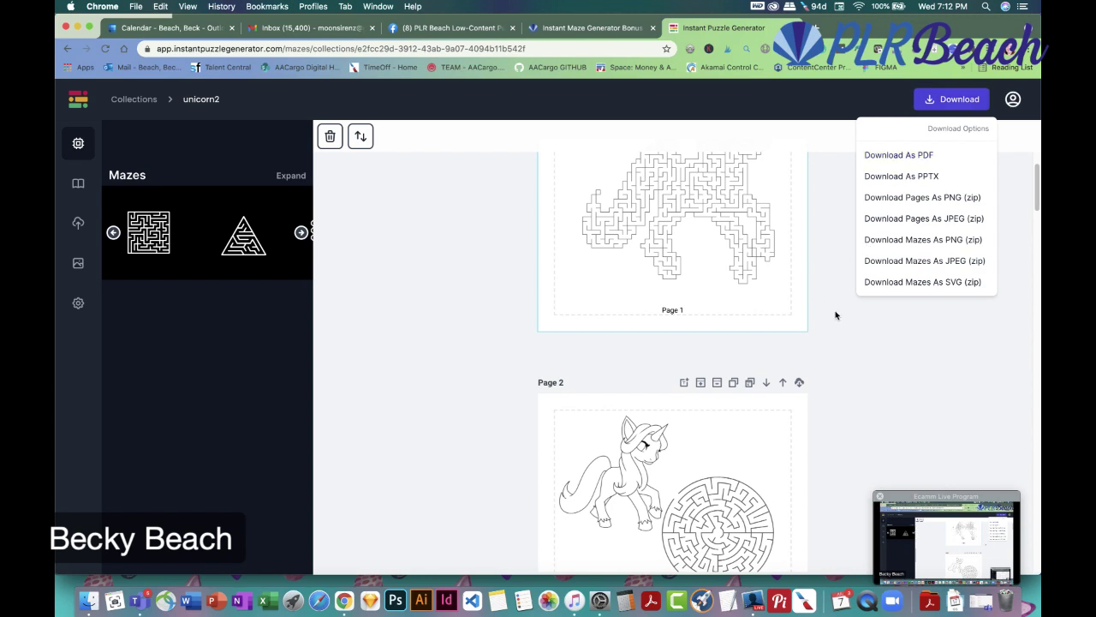
click(903, 379)
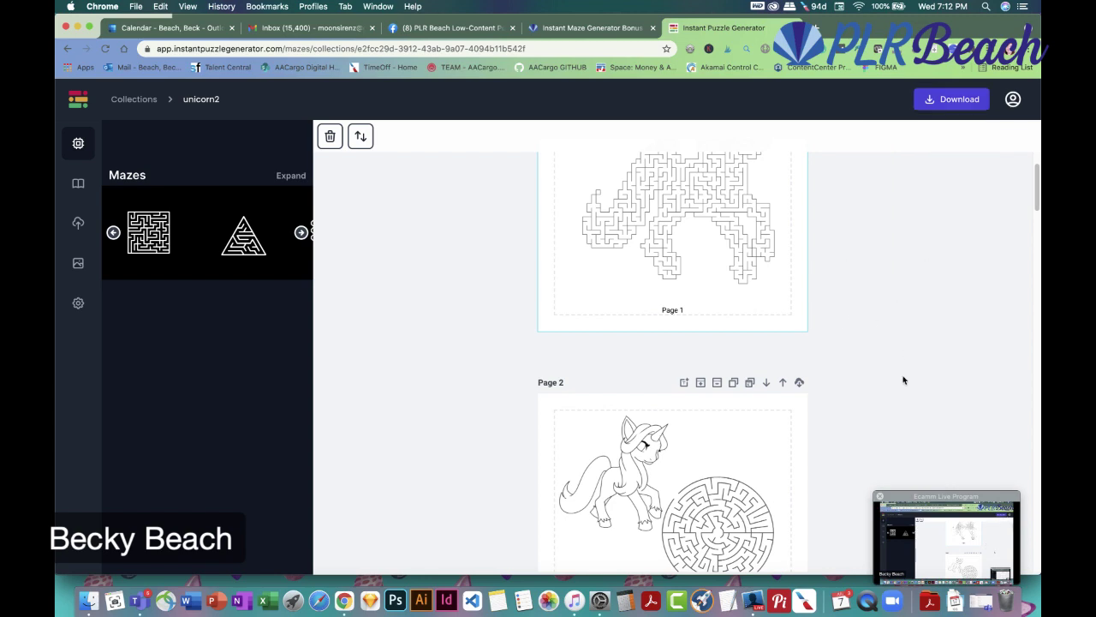
Switch to the PLR Beach Facebook group, refresh it, and approve the pending membership request
click(427, 25)
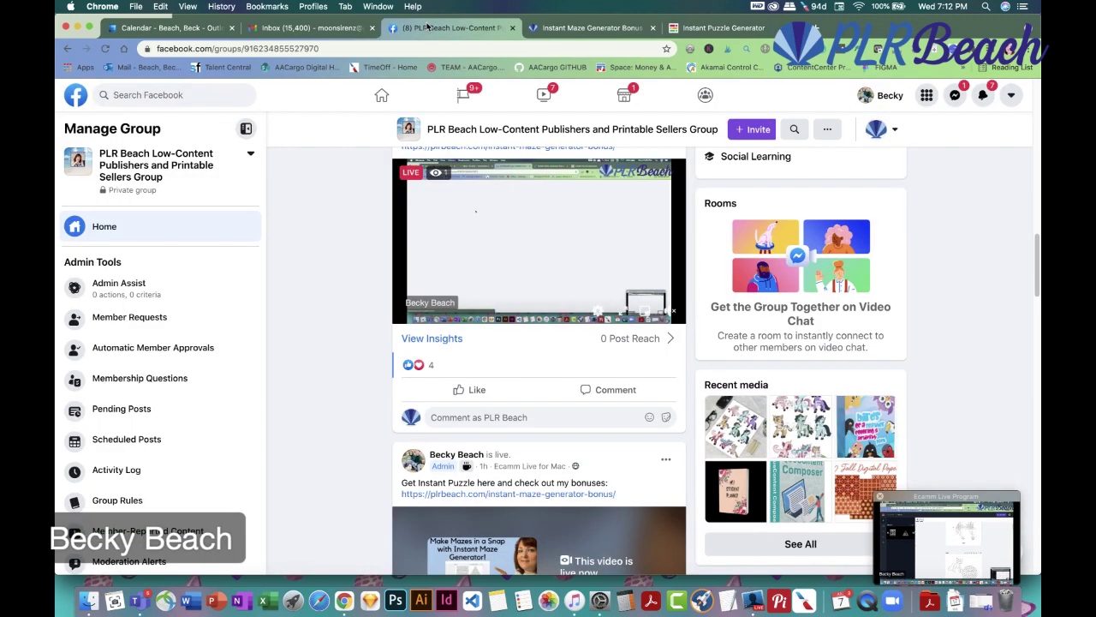
click(106, 51)
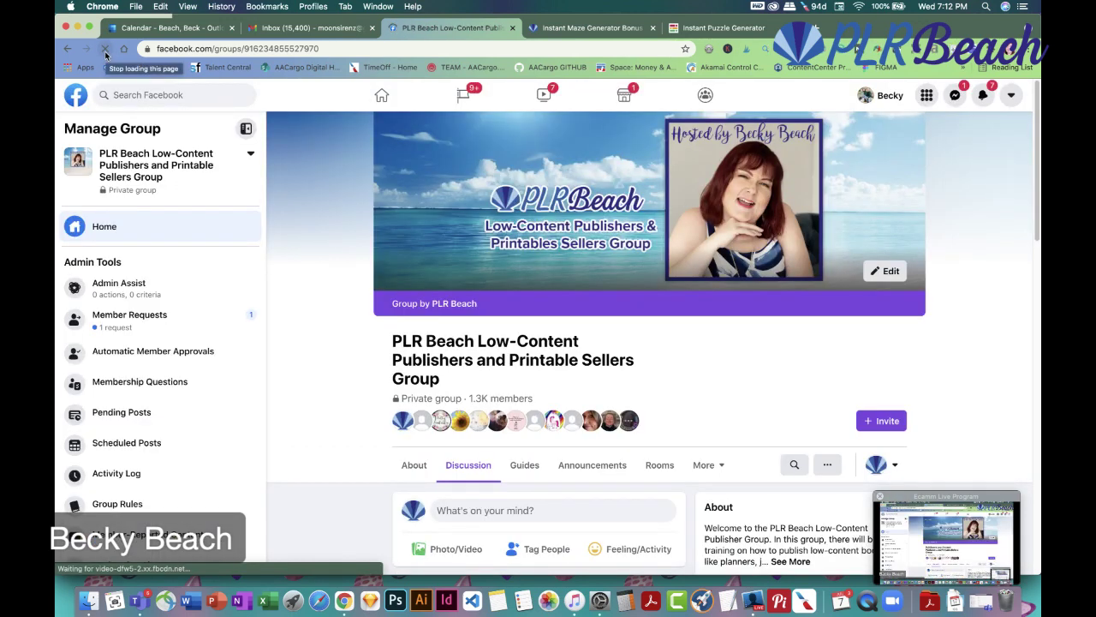
scroll(315, 318, down, 3)
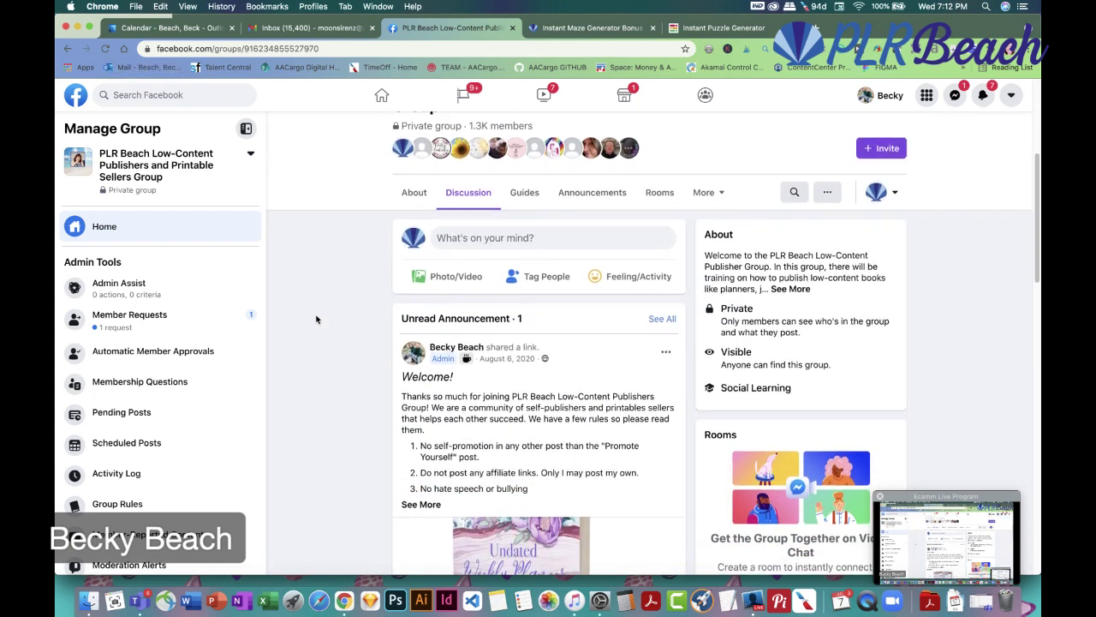
click(147, 329)
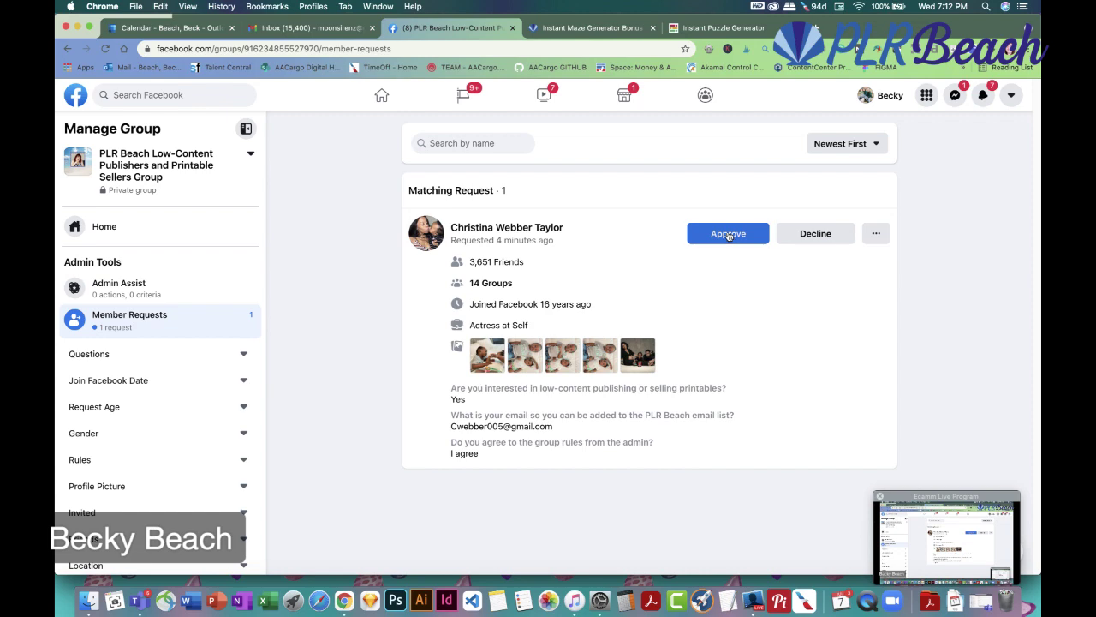
click(728, 234)
Return to the group's home feed and check the current live video post for activity
click(167, 233)
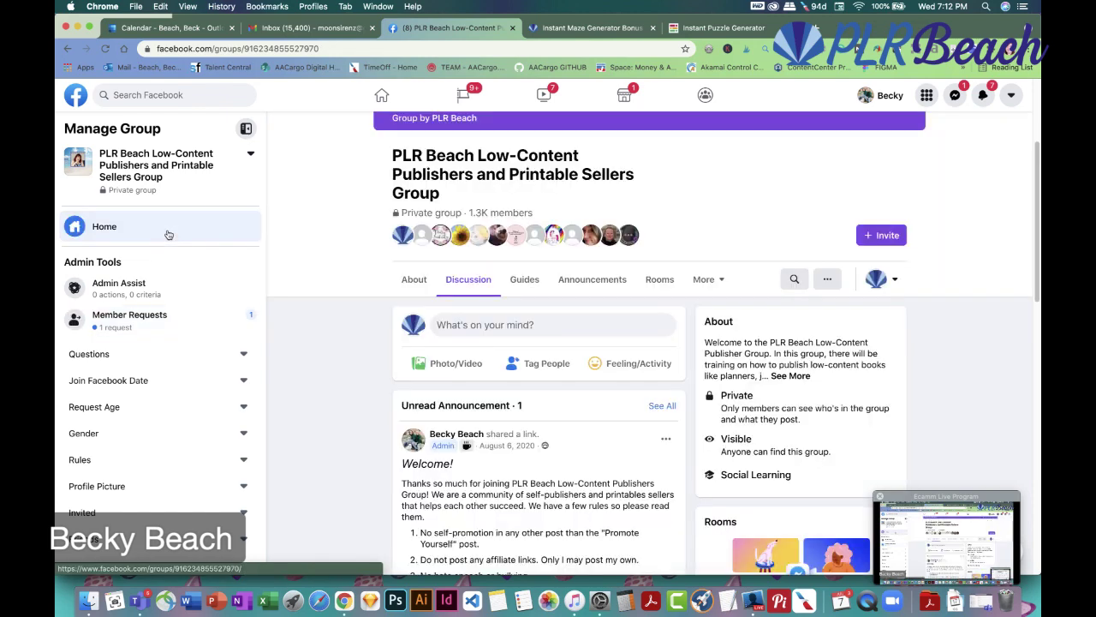
scroll(393, 326, down, 10)
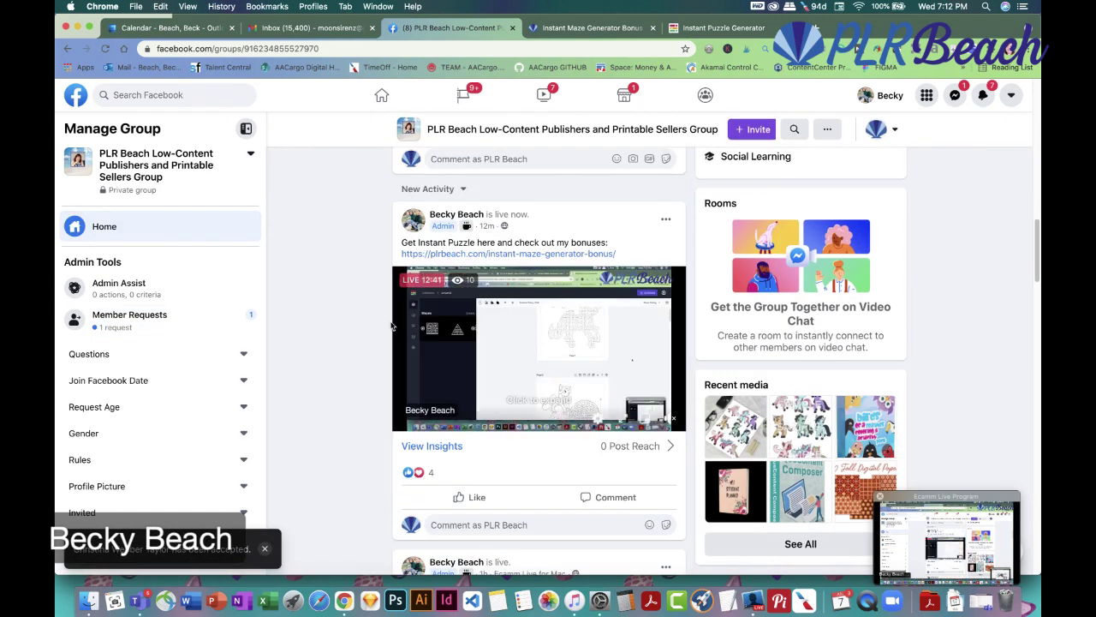
scroll(392, 326, down, 1)
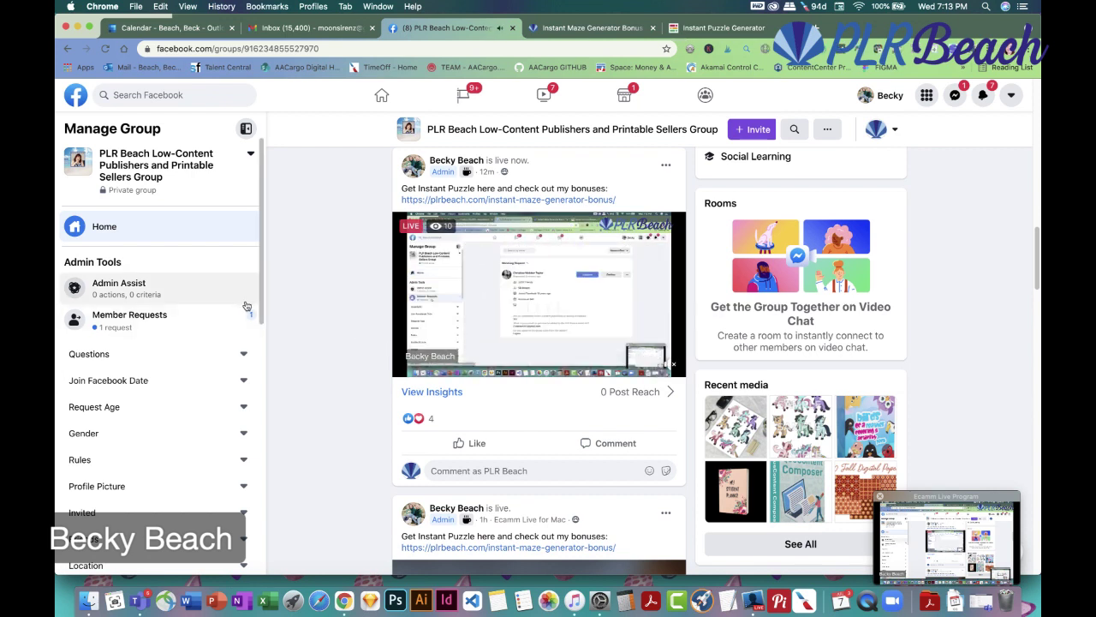
scroll(316, 316, up, 1)
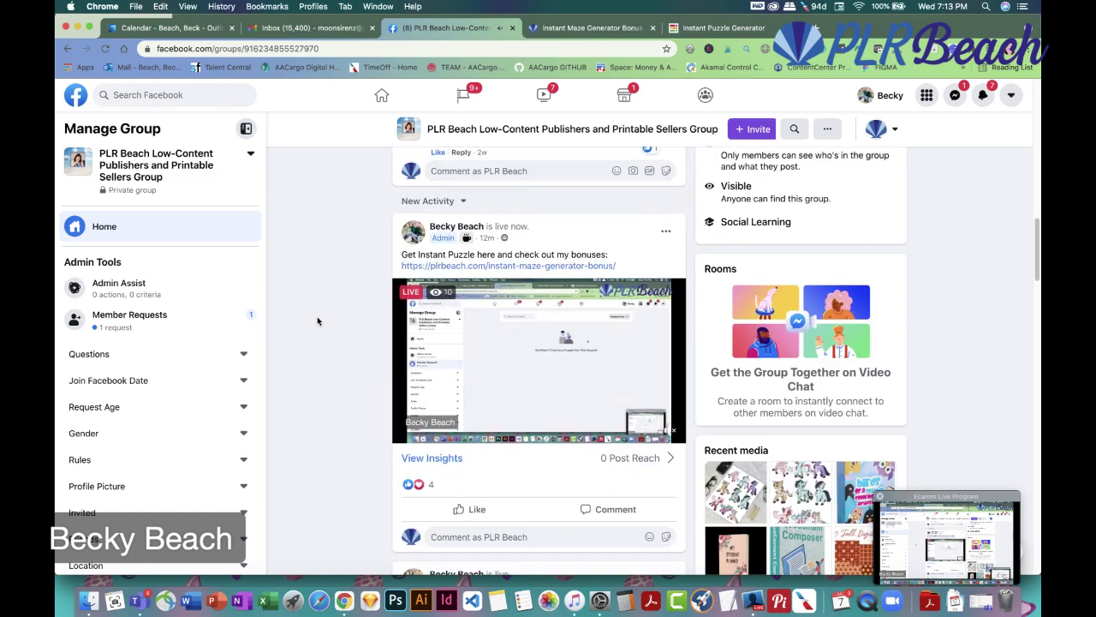
scroll(317, 321, down, 1)
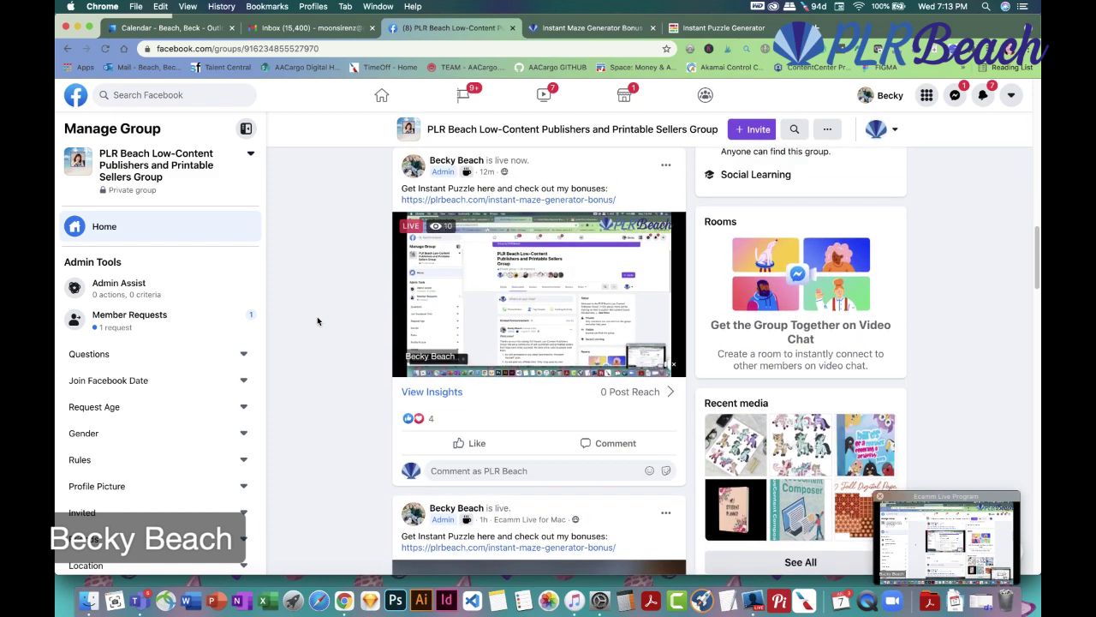
Switch back to Instant Puzzle Generator, create a maze collection named "unicorns3" and open it
click(700, 33)
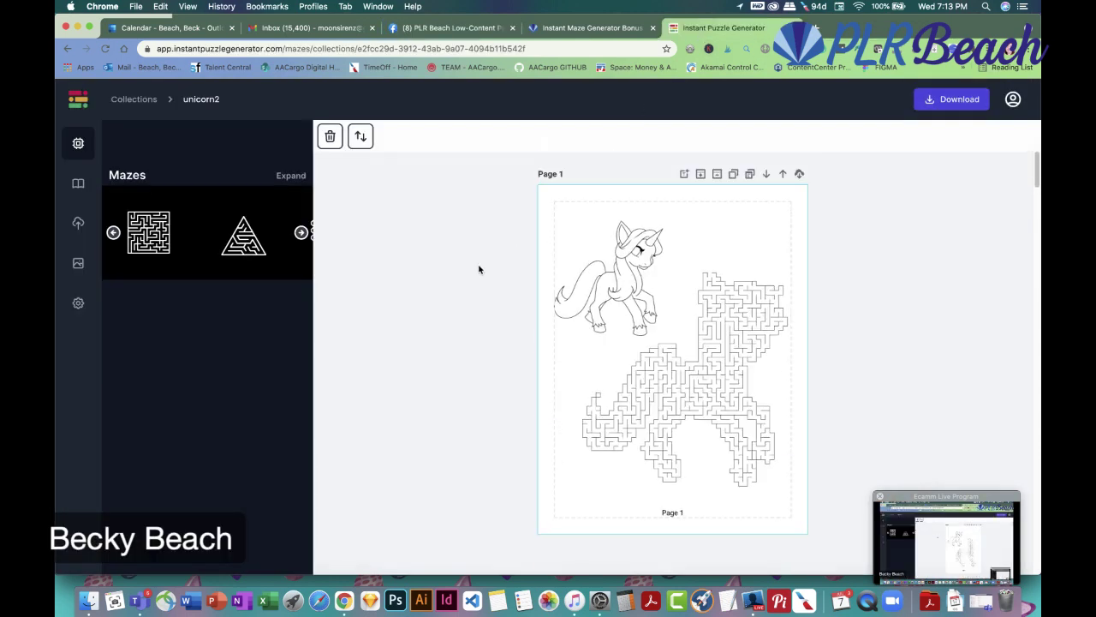
click(140, 101)
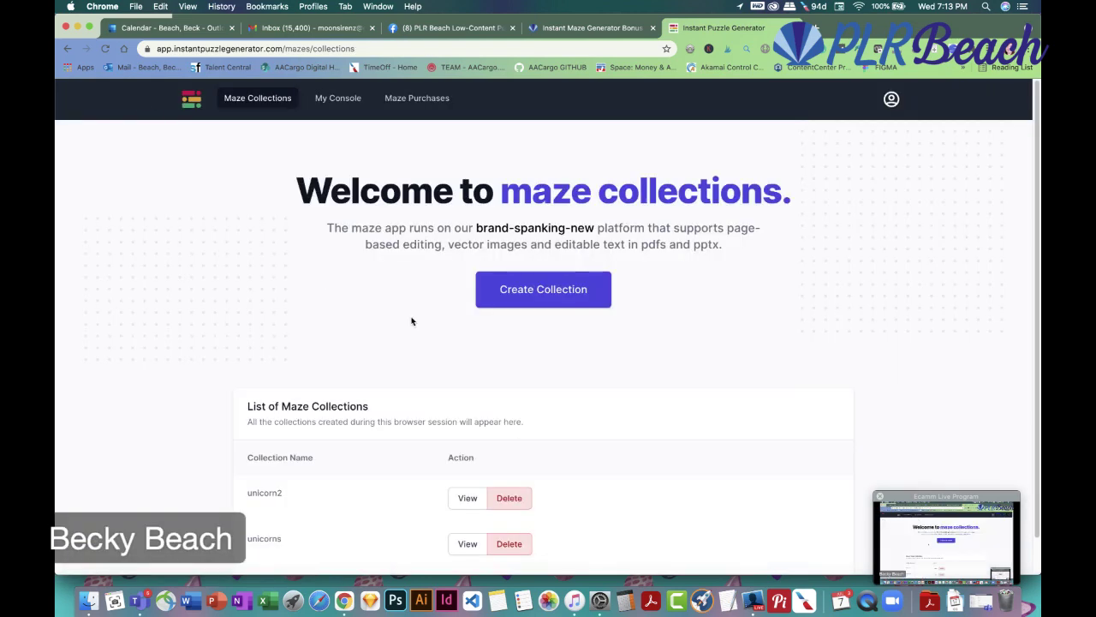
click(546, 291)
text(unicorns3)
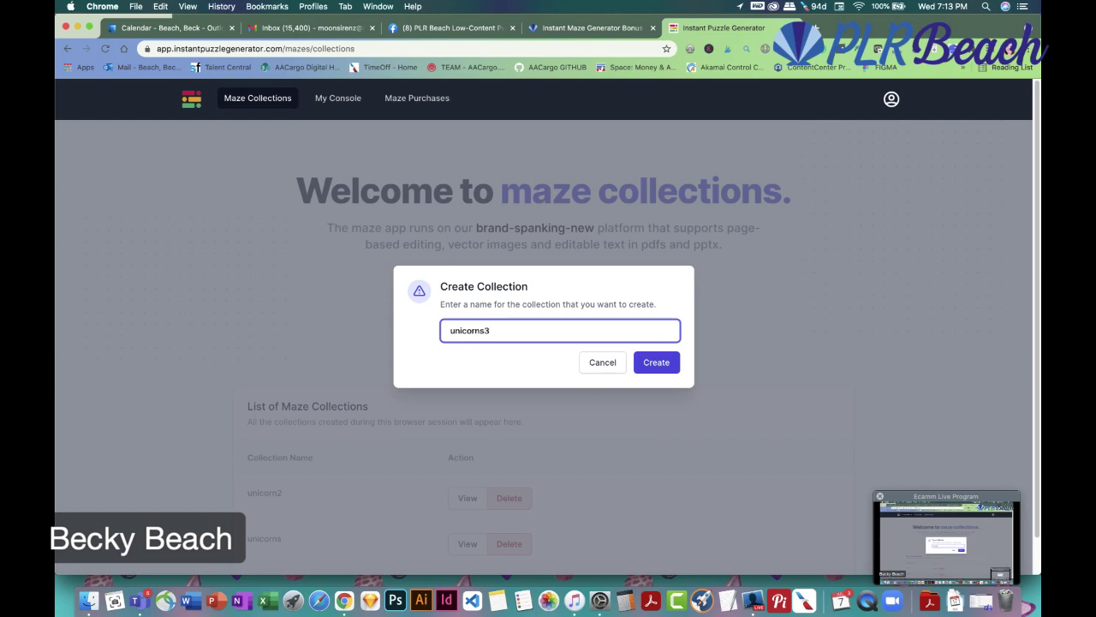
click(656, 362)
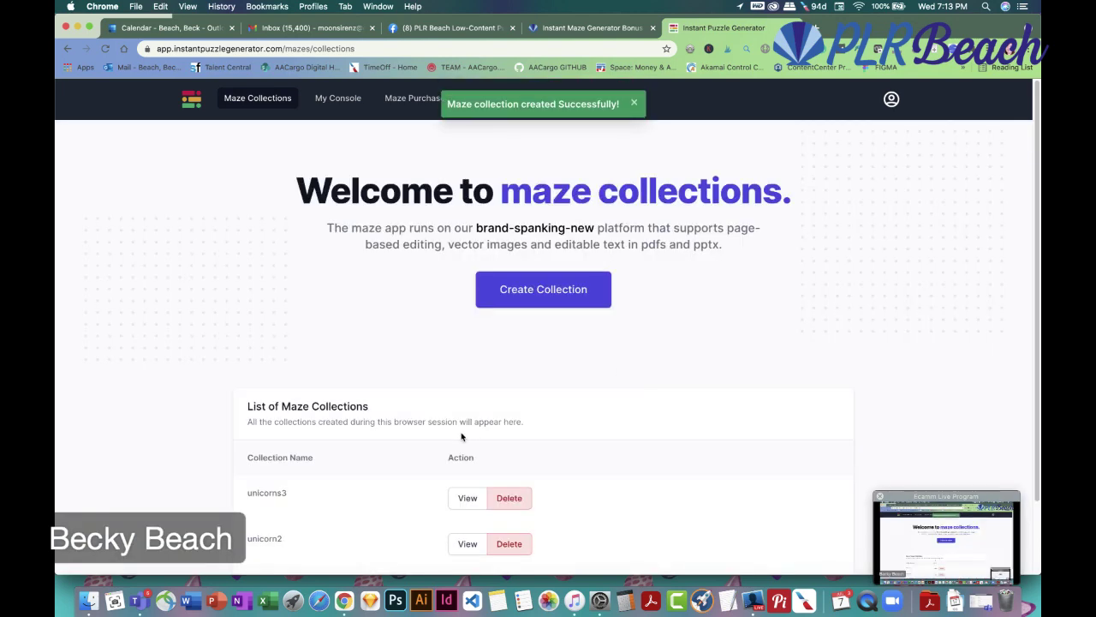
click(466, 497)
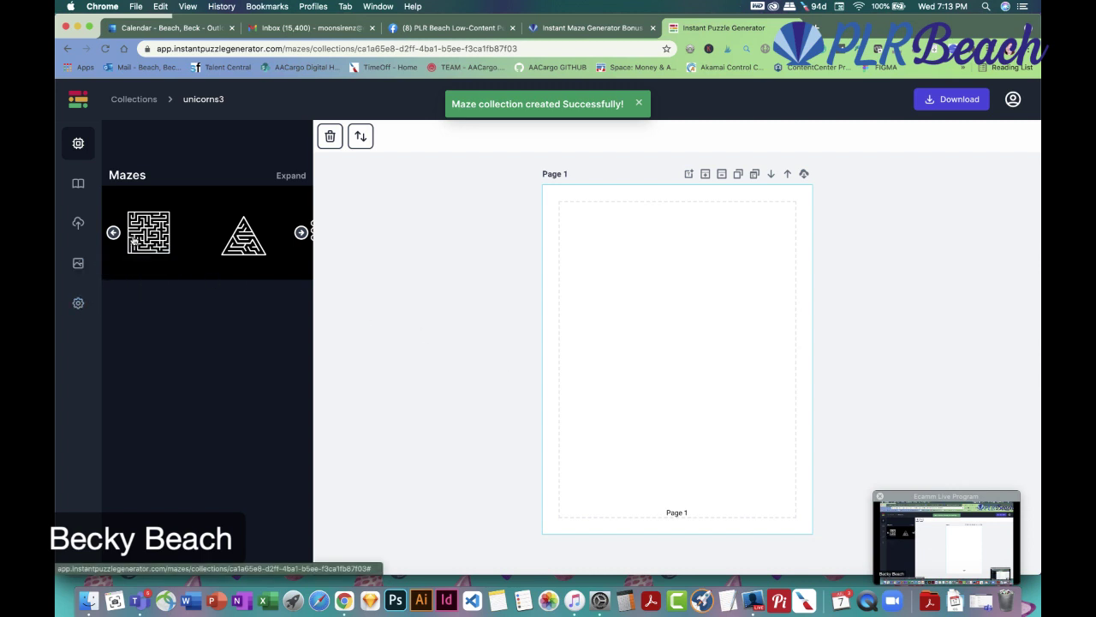
Look over the quick book and uploaded image options, and browse the Animals and Holidays background scenes
click(86, 190)
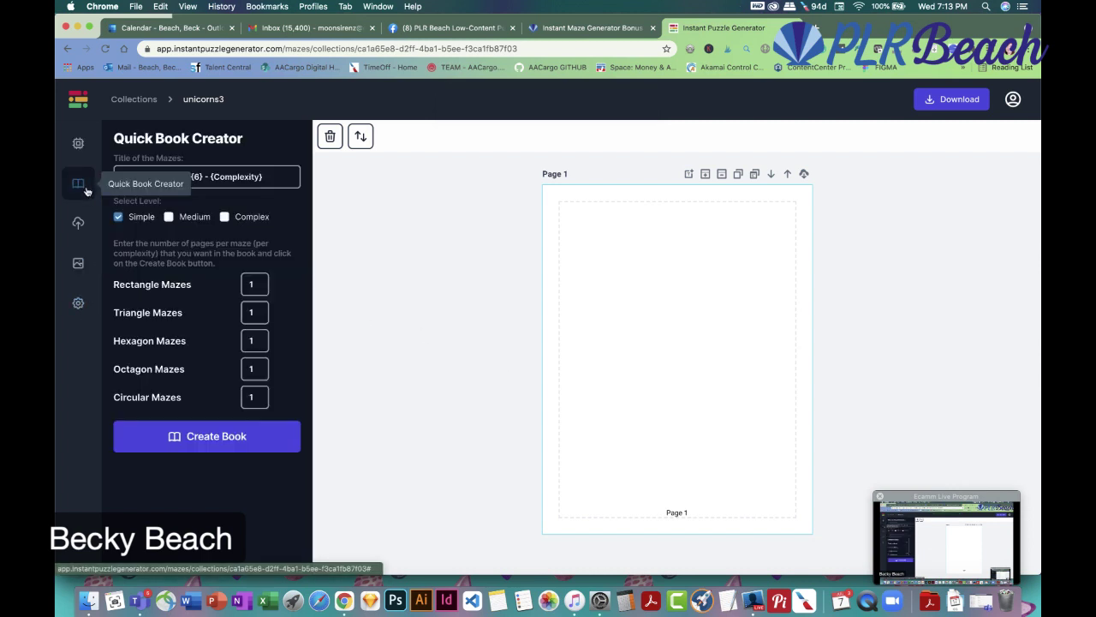
click(79, 226)
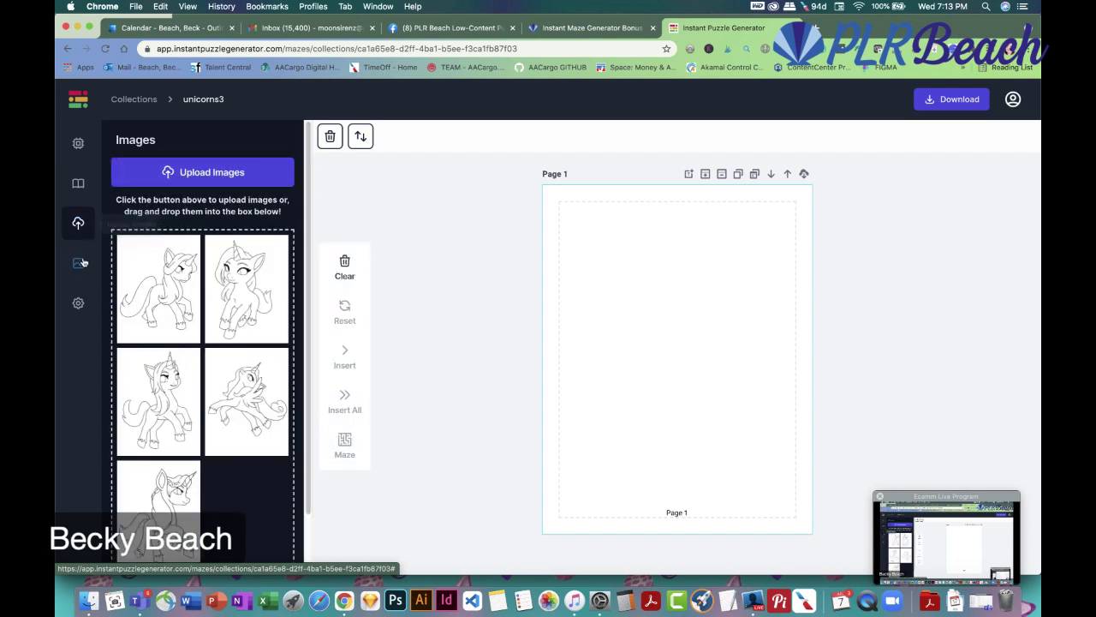
click(80, 267)
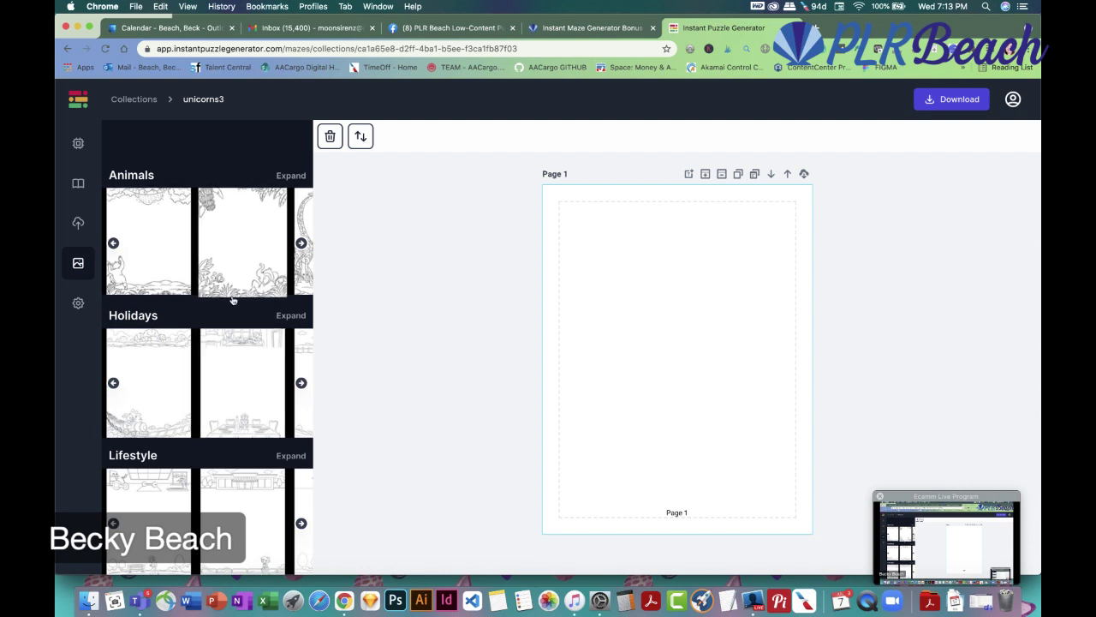
click(301, 244)
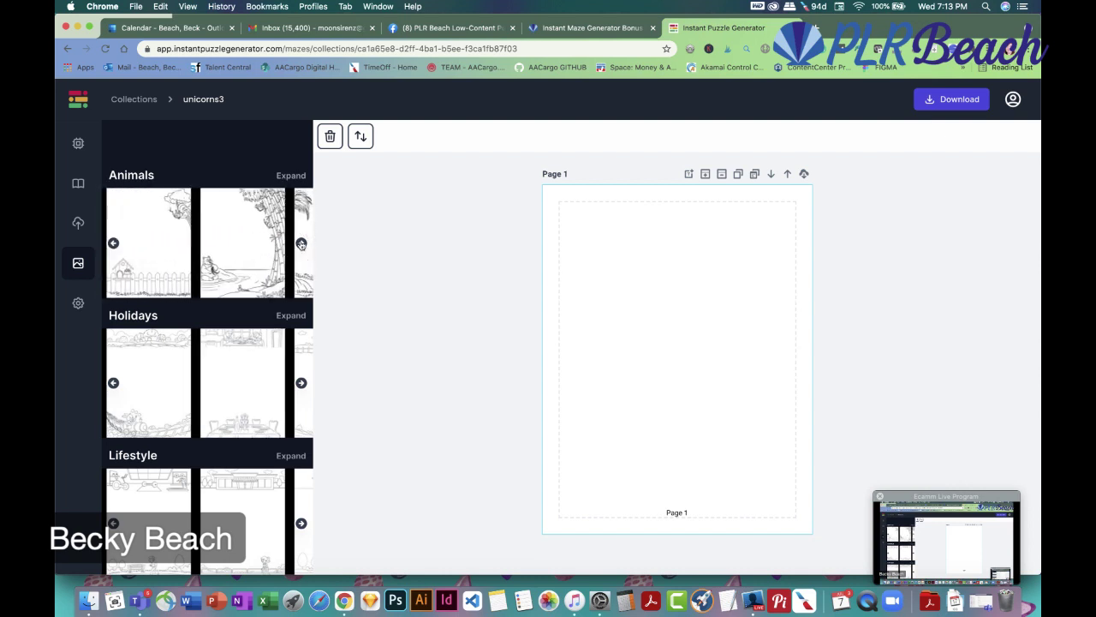
click(300, 244)
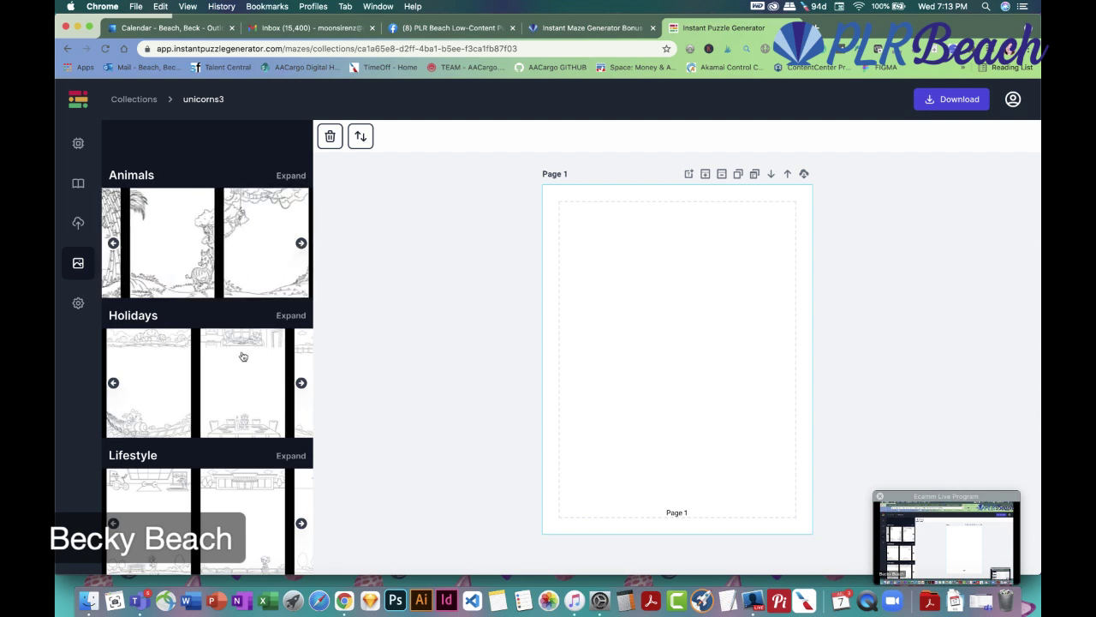
click(301, 384)
click(301, 384)
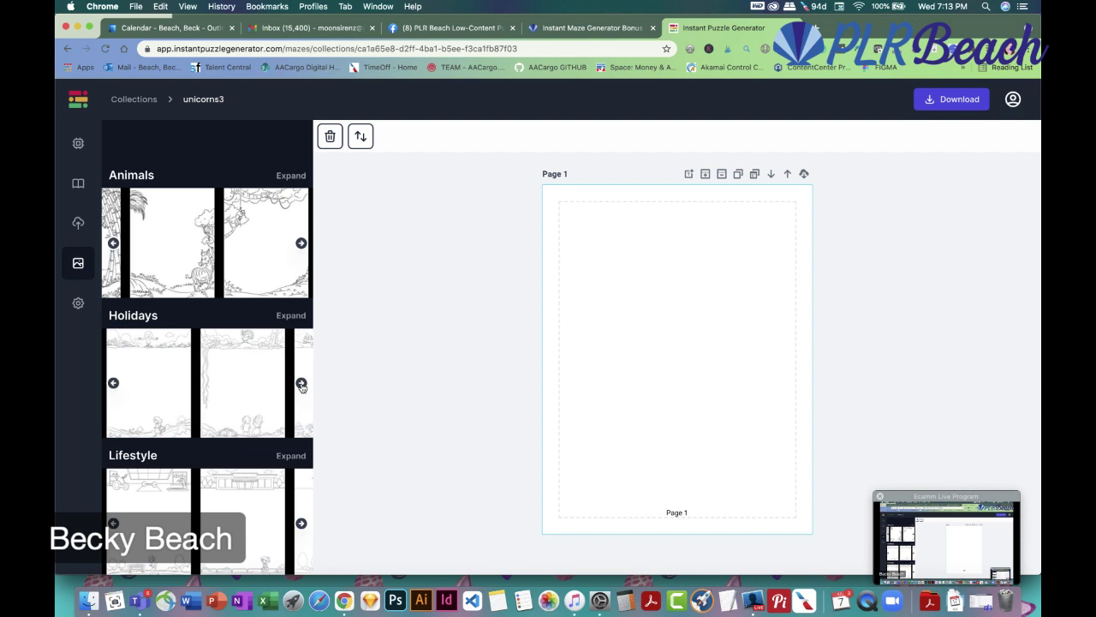
click(301, 384)
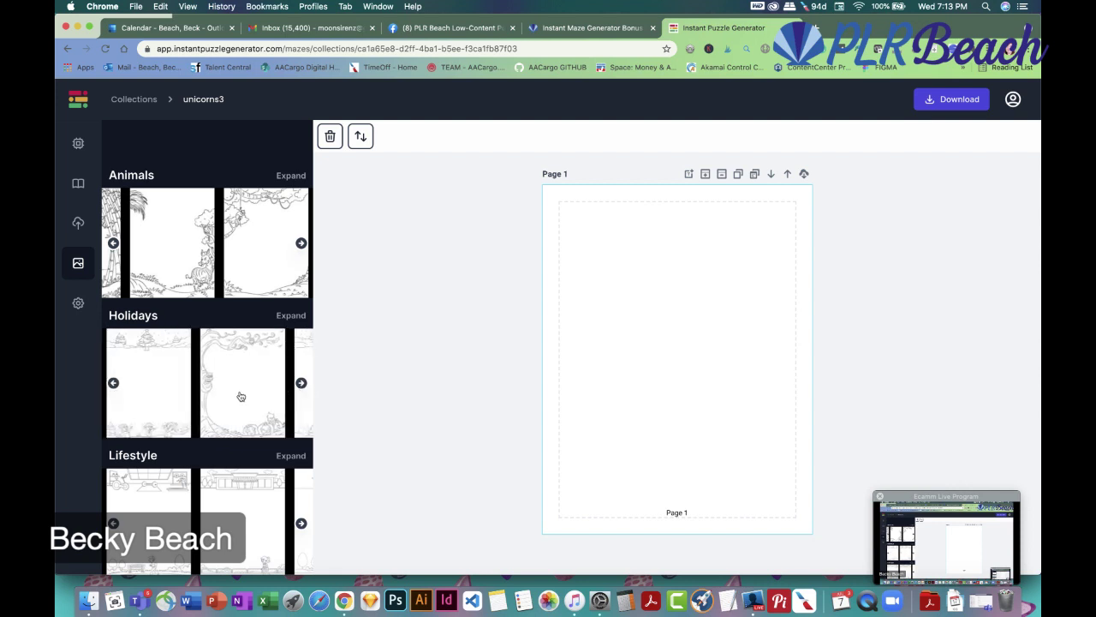
Find the farm scene with cows behind a fence among the Lifestyle backgrounds and insert it on page 1
click(301, 524)
click(301, 525)
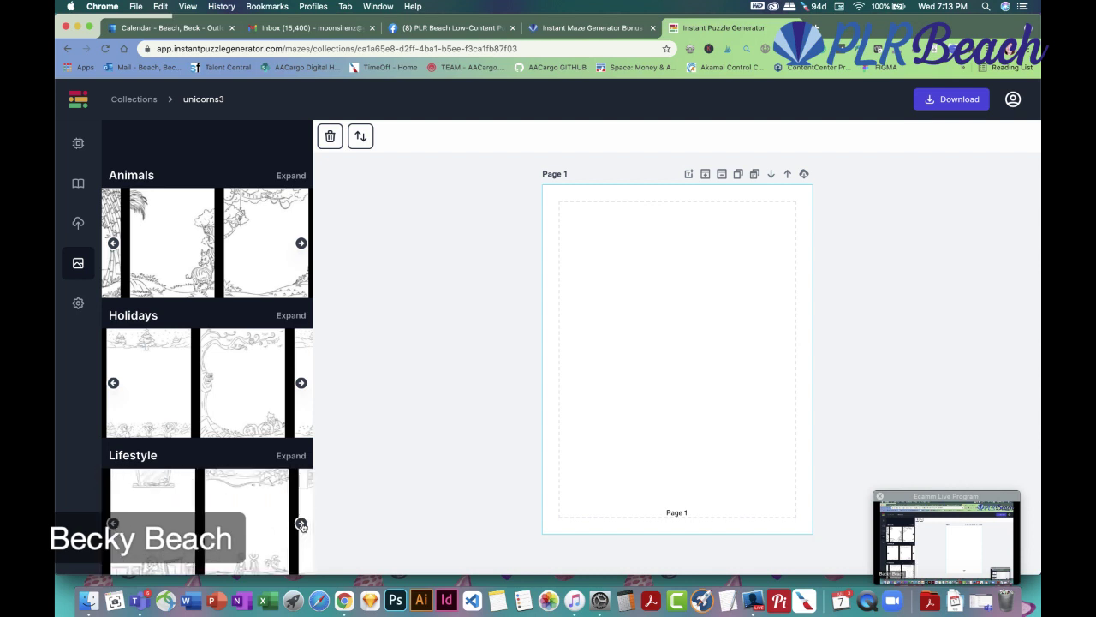
click(302, 524)
click(301, 524)
click(302, 524)
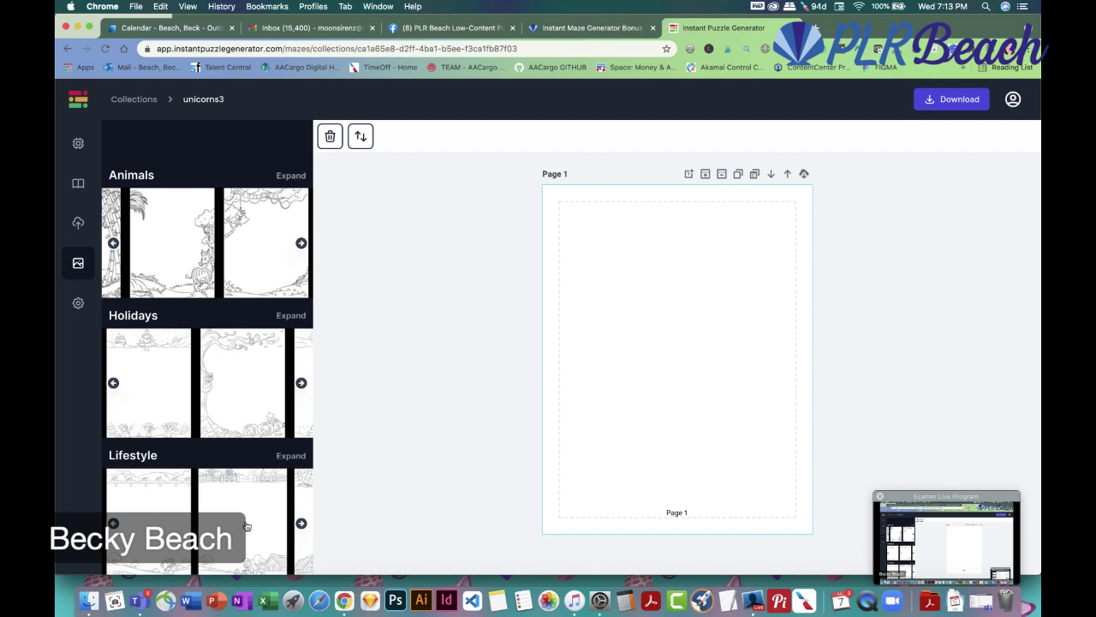
click(276, 507)
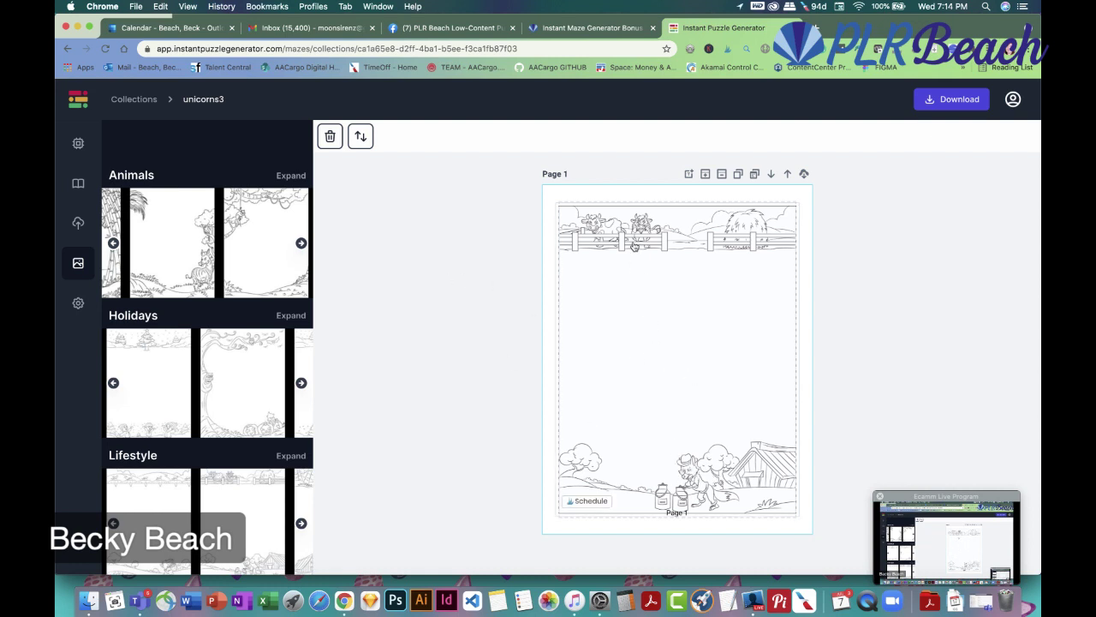
Insert a circular maze on page 1, then shrink and move it to fit between the fence and the farmyard scenery
click(78, 141)
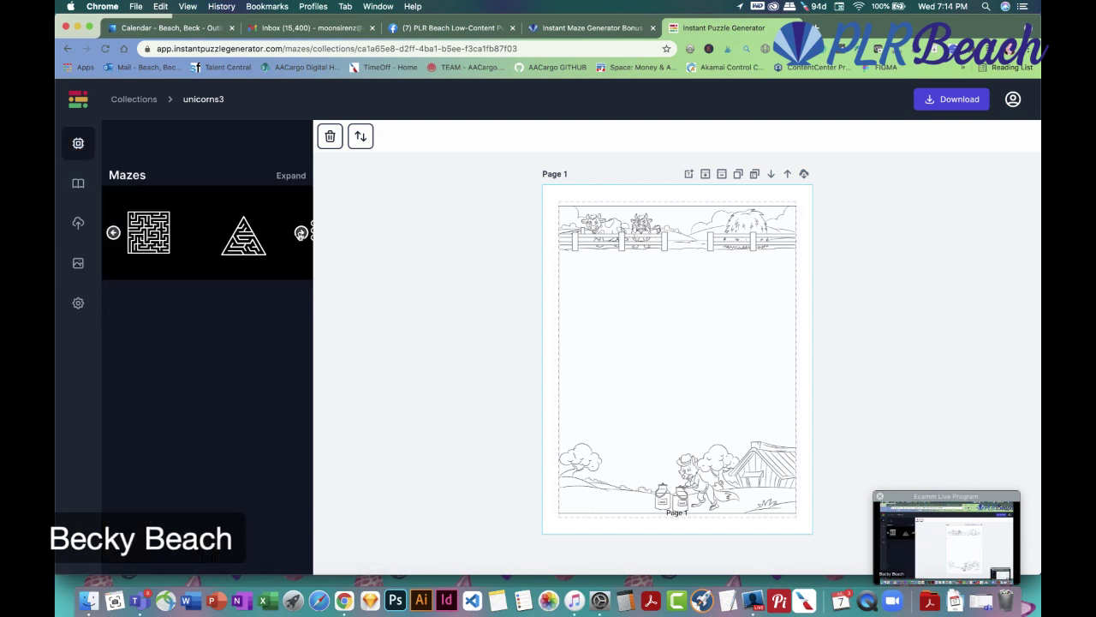
click(301, 233)
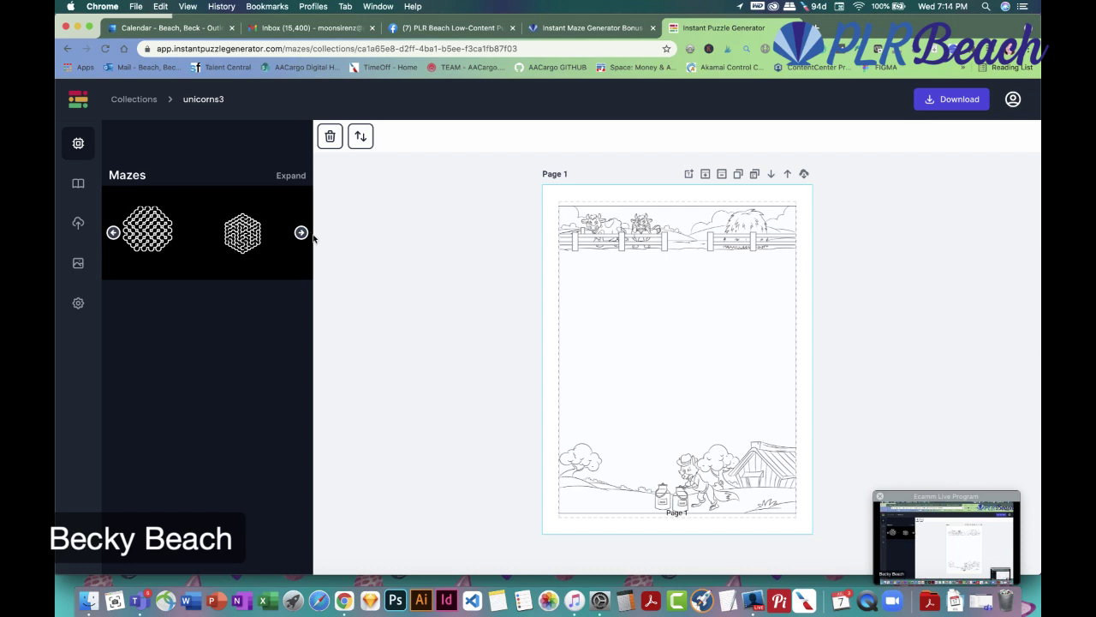
click(300, 234)
click(261, 242)
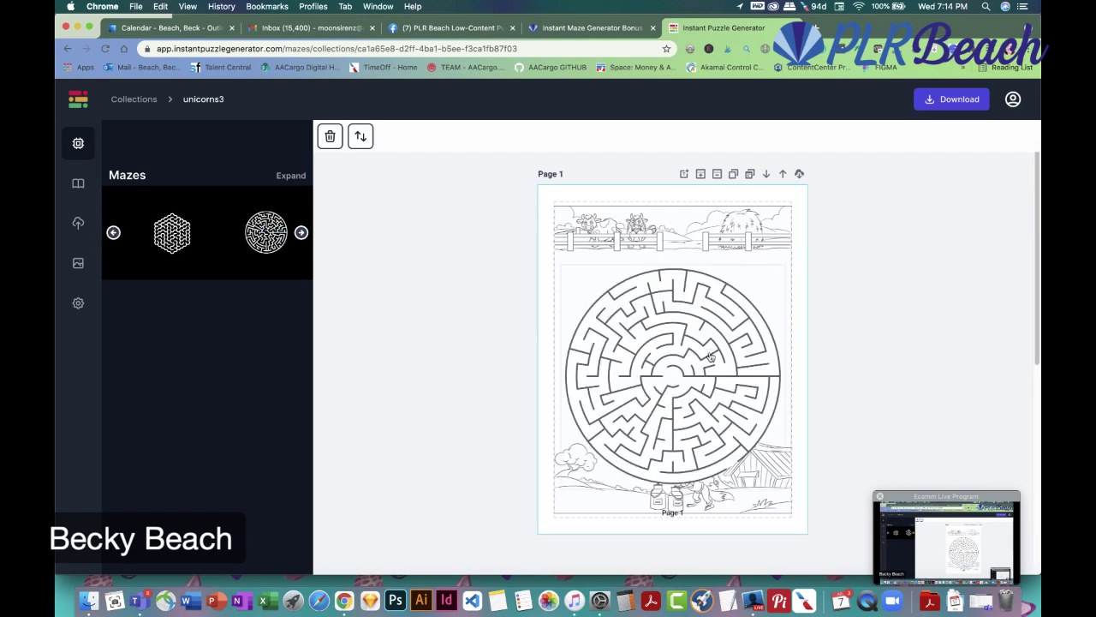
drag(781, 485, 751, 443)
drag(672, 367, 692, 363)
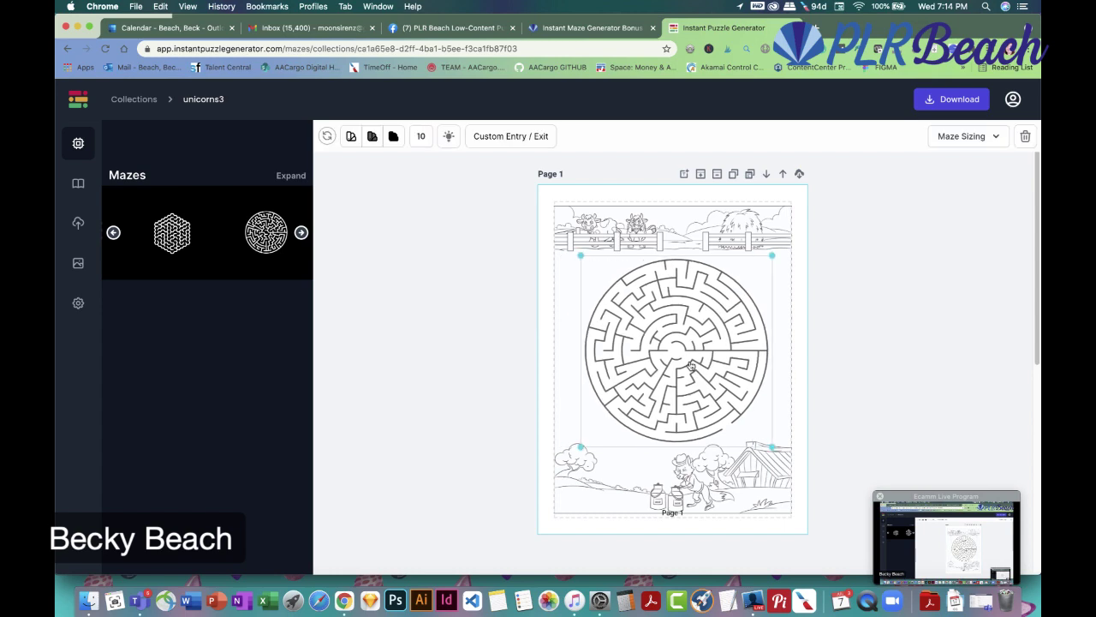
Give the circular maze a custom start cell at its upper edge and an end cell at its lower edge
click(509, 136)
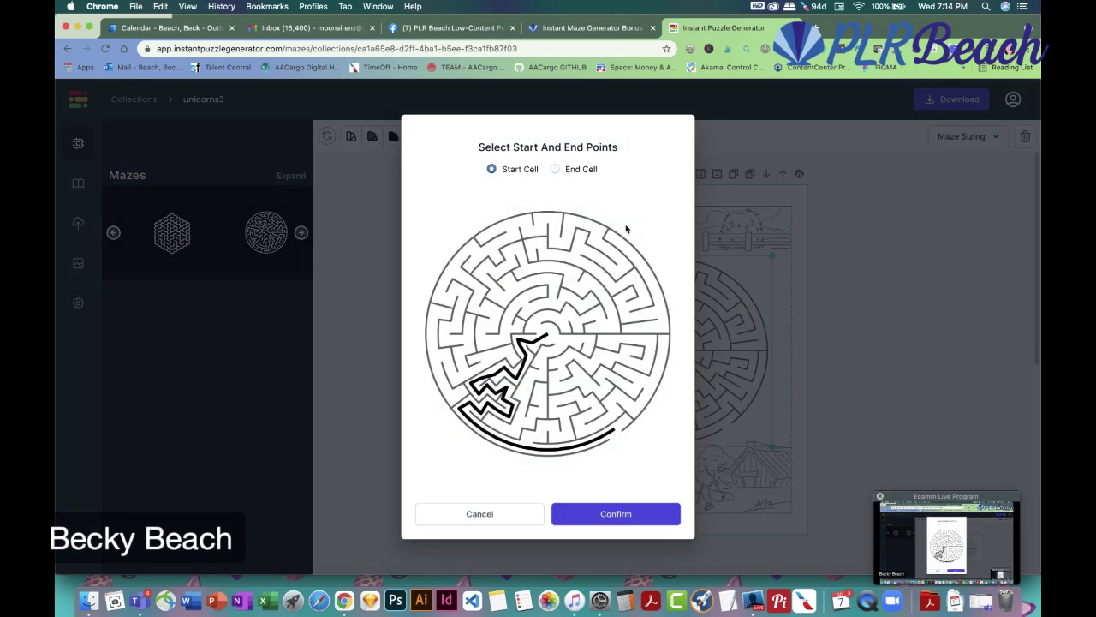
click(531, 217)
click(558, 171)
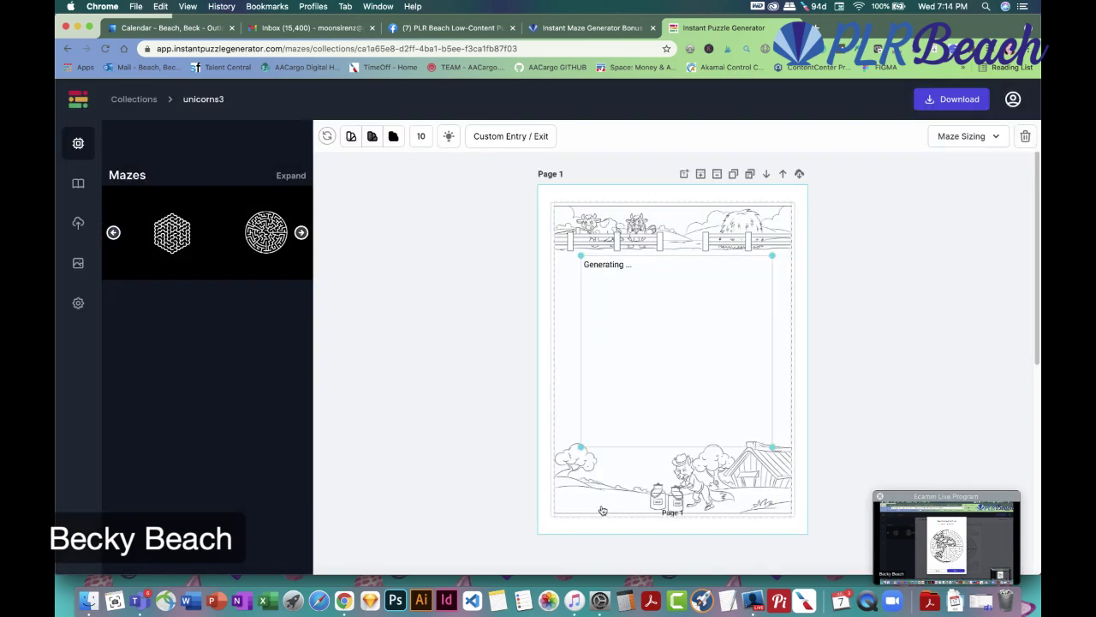
click(615, 514)
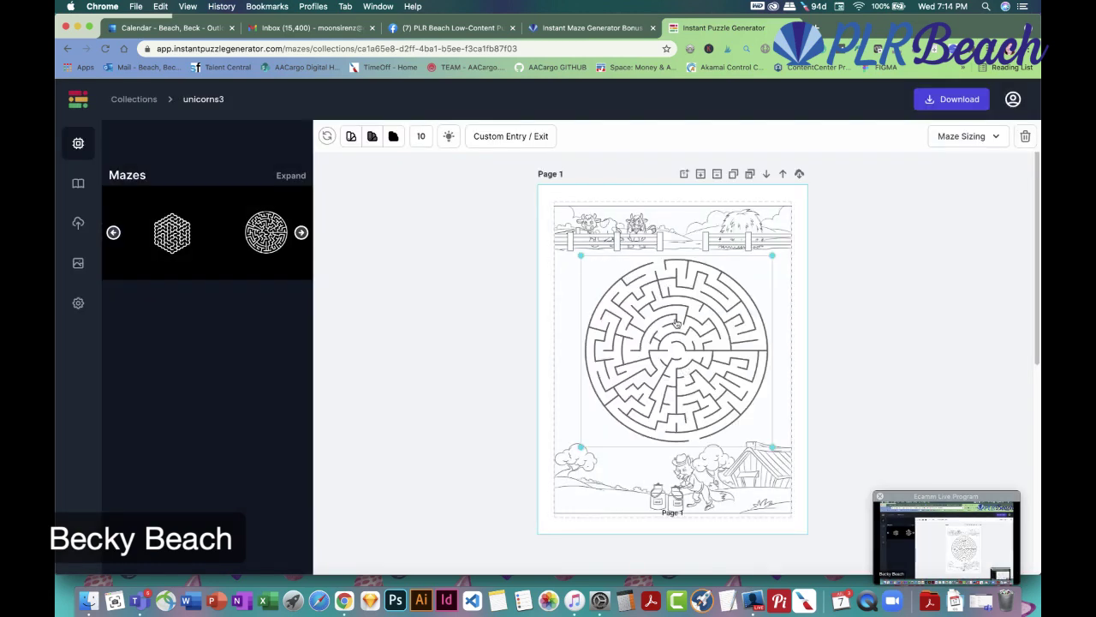
Nudge the circular maze slightly left to center it and lower its complexity to 4
drag(676, 323, 672, 325)
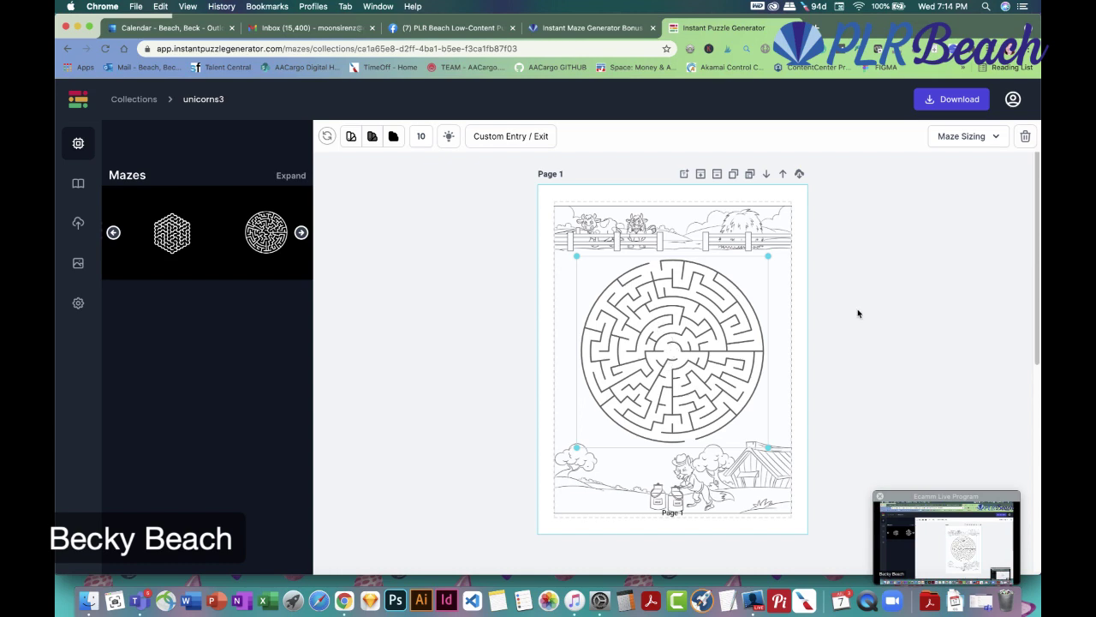
click(978, 139)
drag(910, 173, 877, 180)
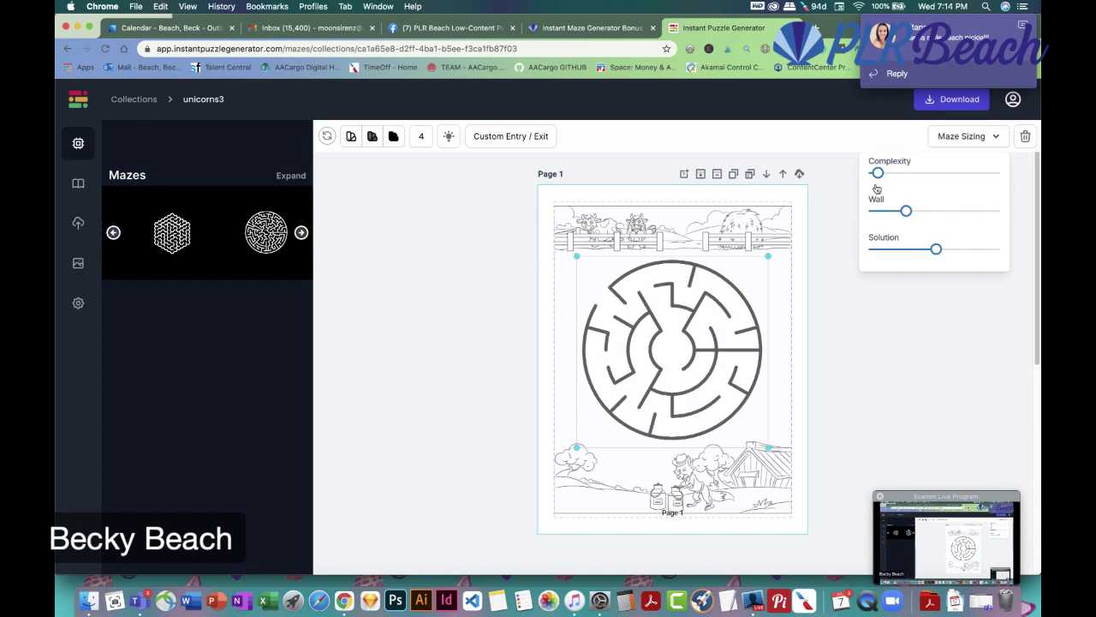
Give the simplified circular maze a custom start cell at its upper-left edge and end cell at its lower-right edge, then check the solution page
click(492, 136)
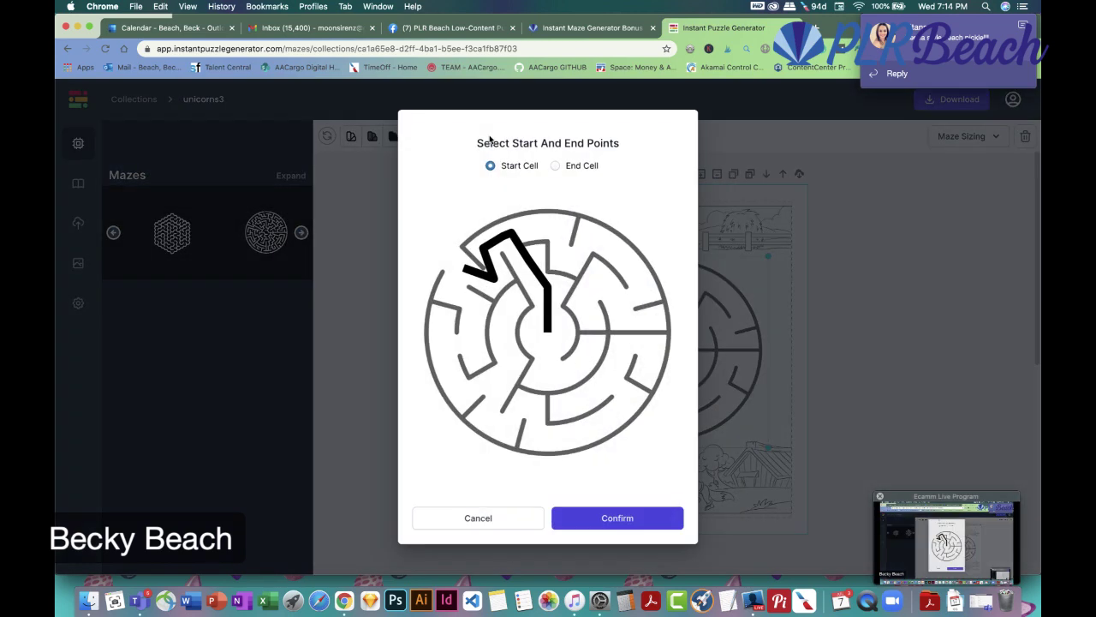
click(580, 170)
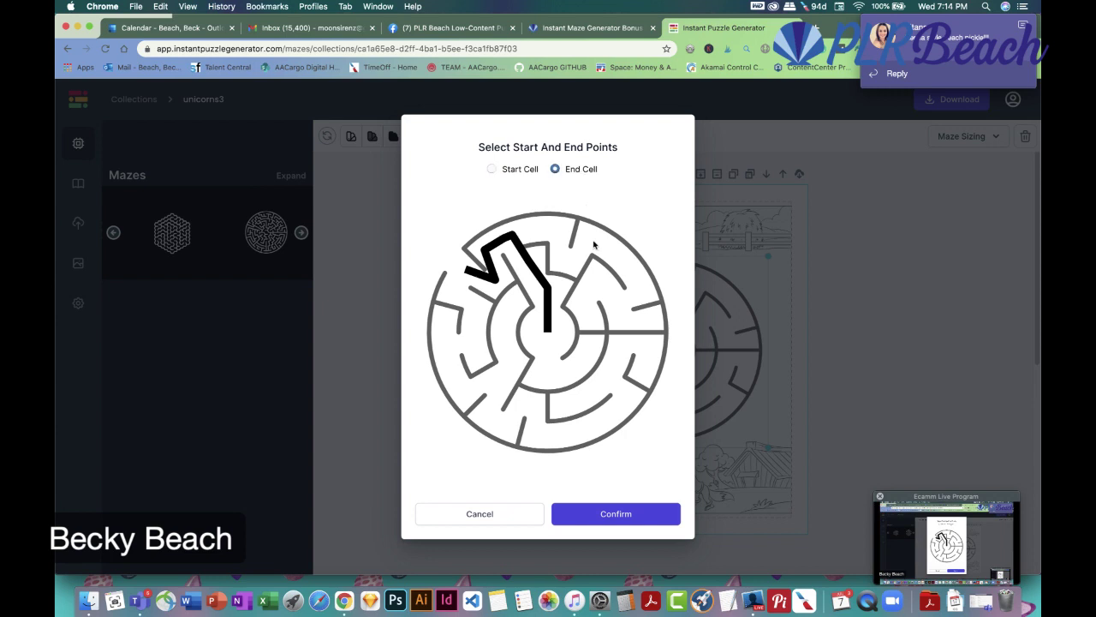
click(597, 443)
click(504, 170)
click(488, 231)
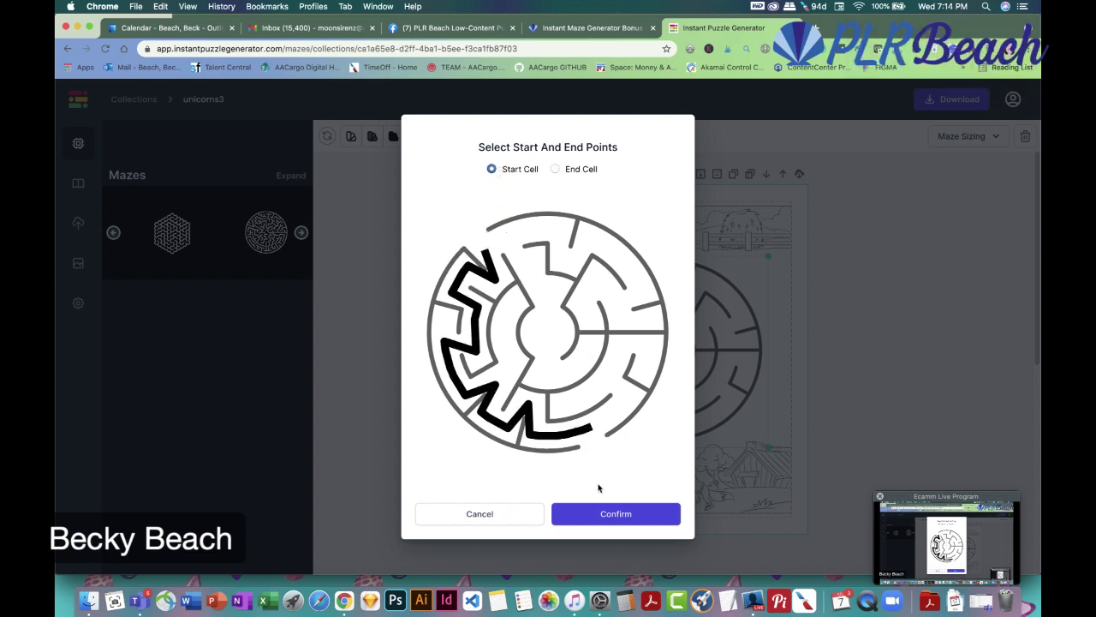
click(609, 514)
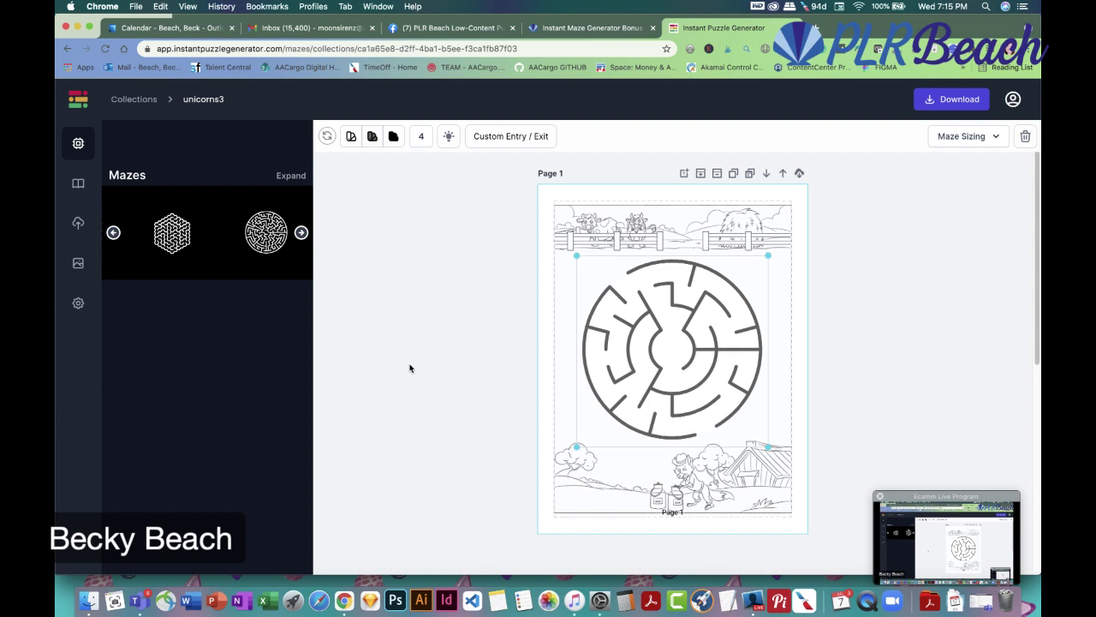
scroll(410, 368, down, 2)
scroll(426, 349, down, 2)
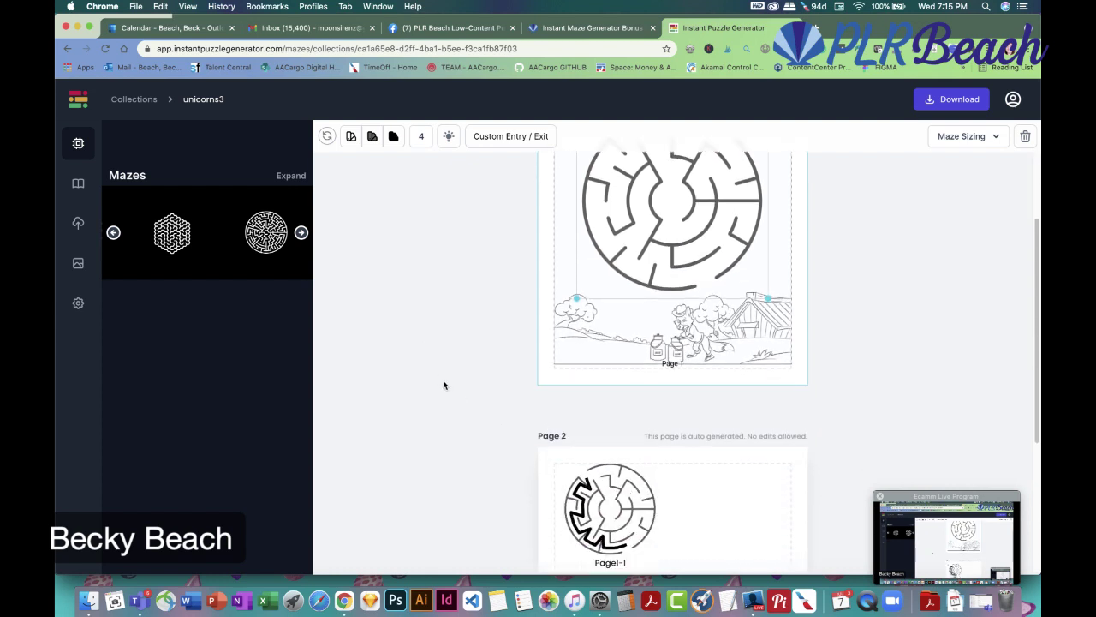
scroll(443, 385, up, 4)
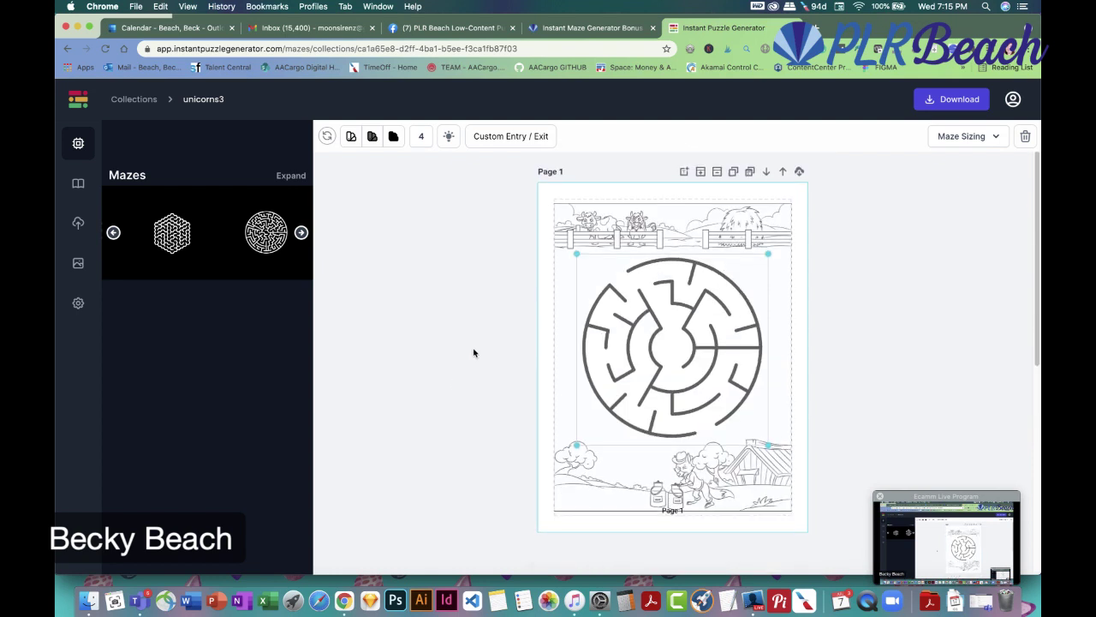
Leave the unicorns3 collection, review the purchased Instant Maze Generator editions and access IMG Elite
click(78, 184)
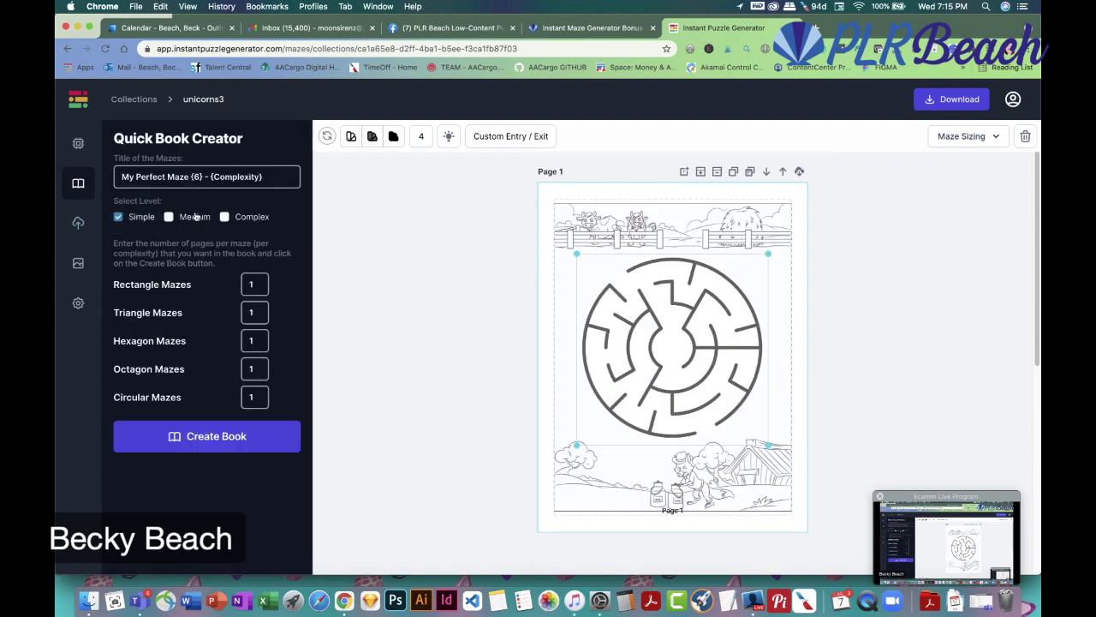
click(140, 100)
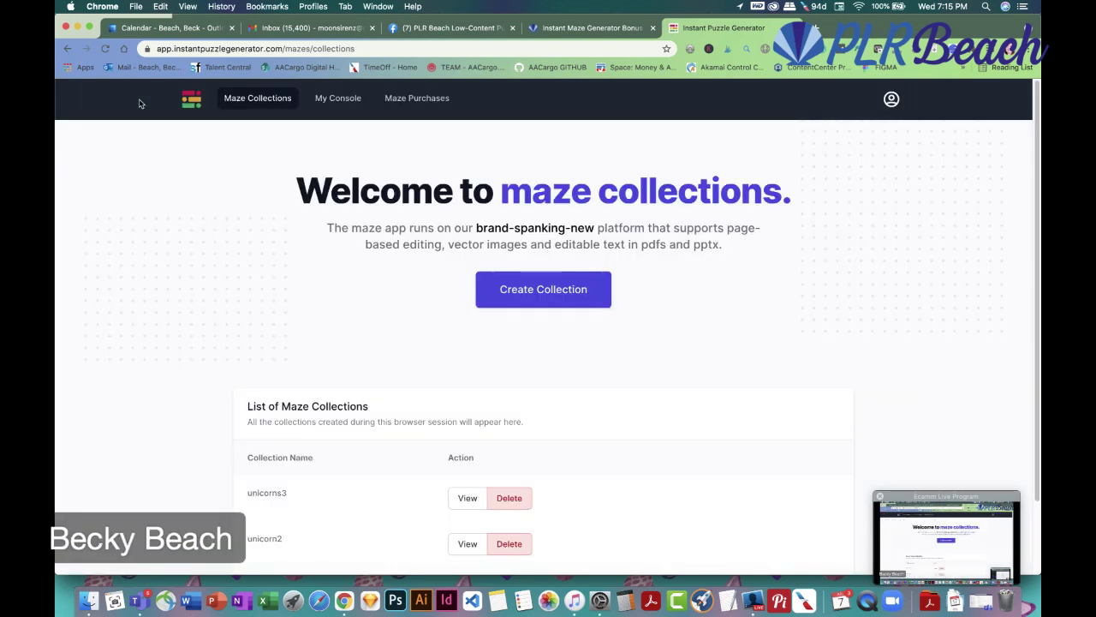
click(420, 109)
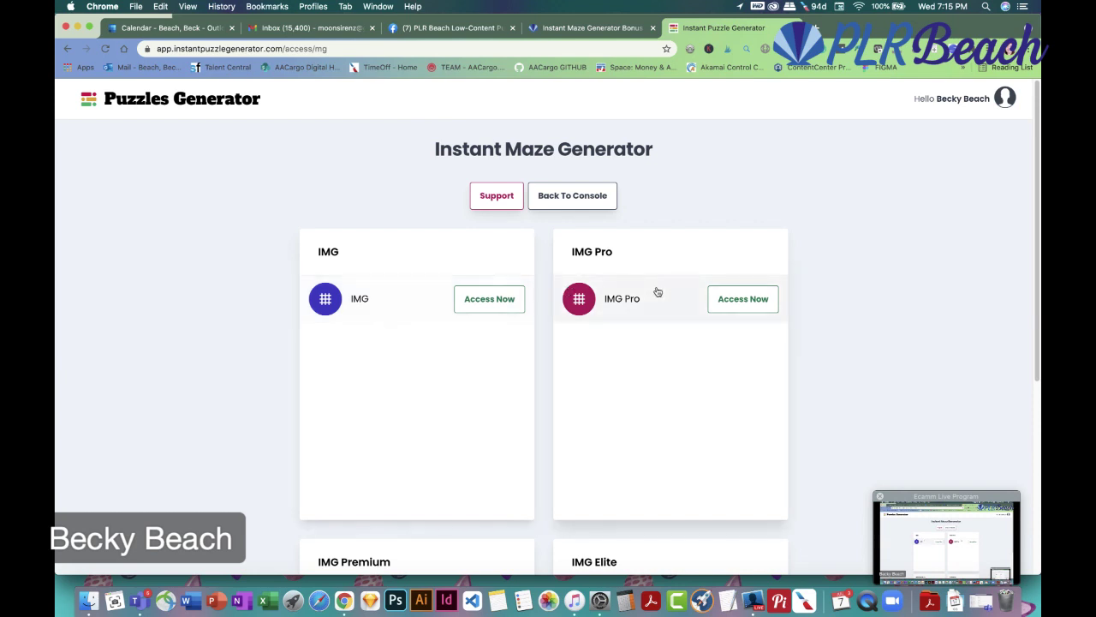
scroll(598, 317, down, 3)
scroll(597, 316, down, 2)
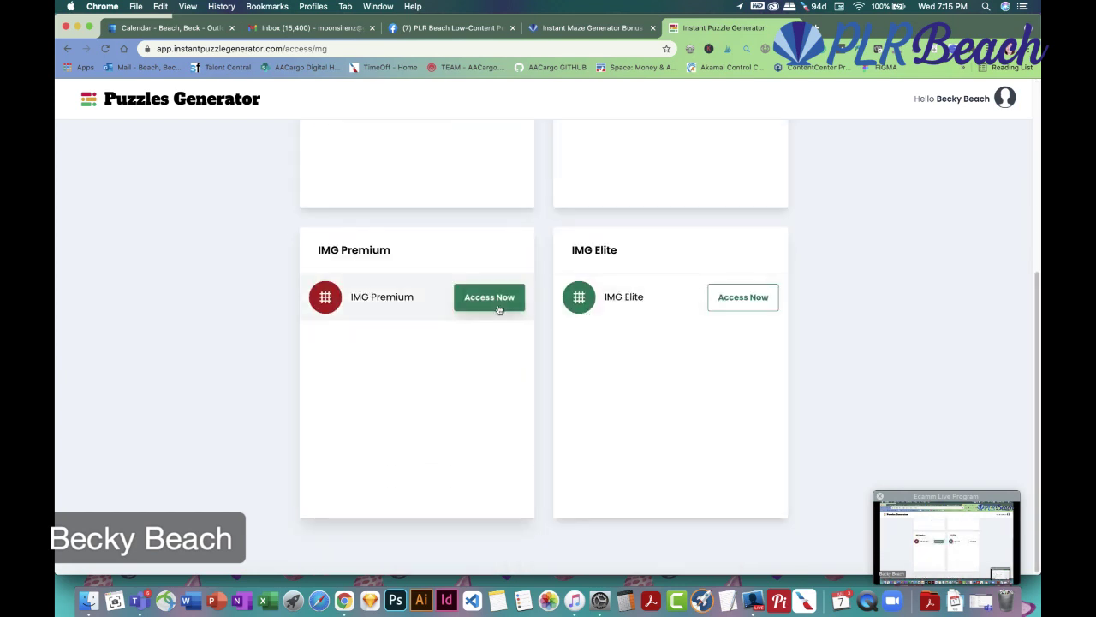
click(749, 299)
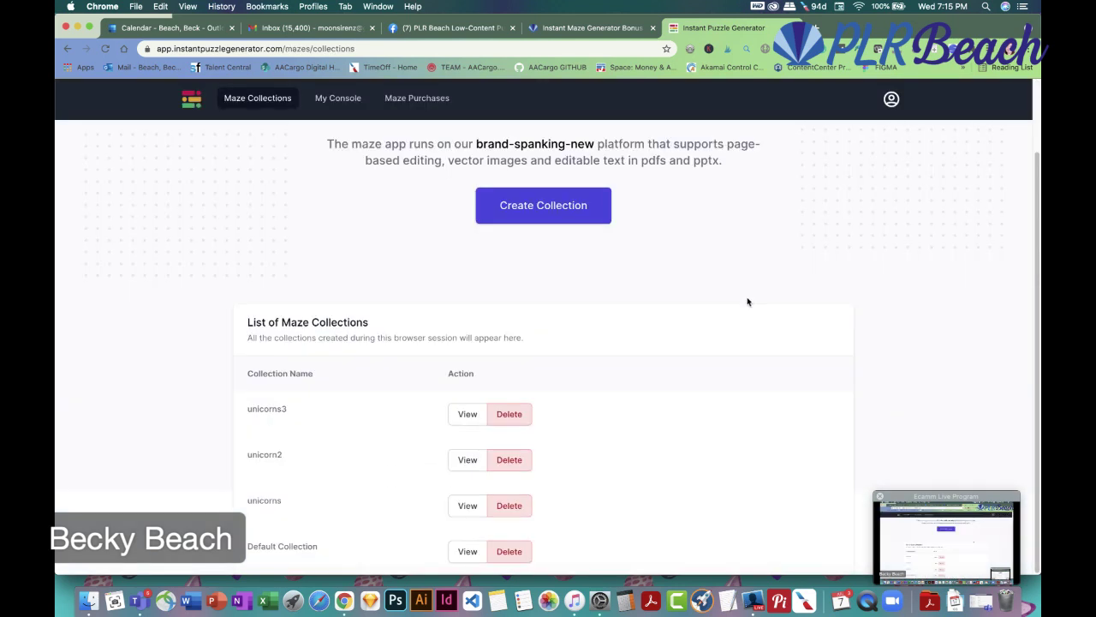
Create a new maze collection named unicorns4 and open it for editing
click(541, 212)
text(unicorns4)
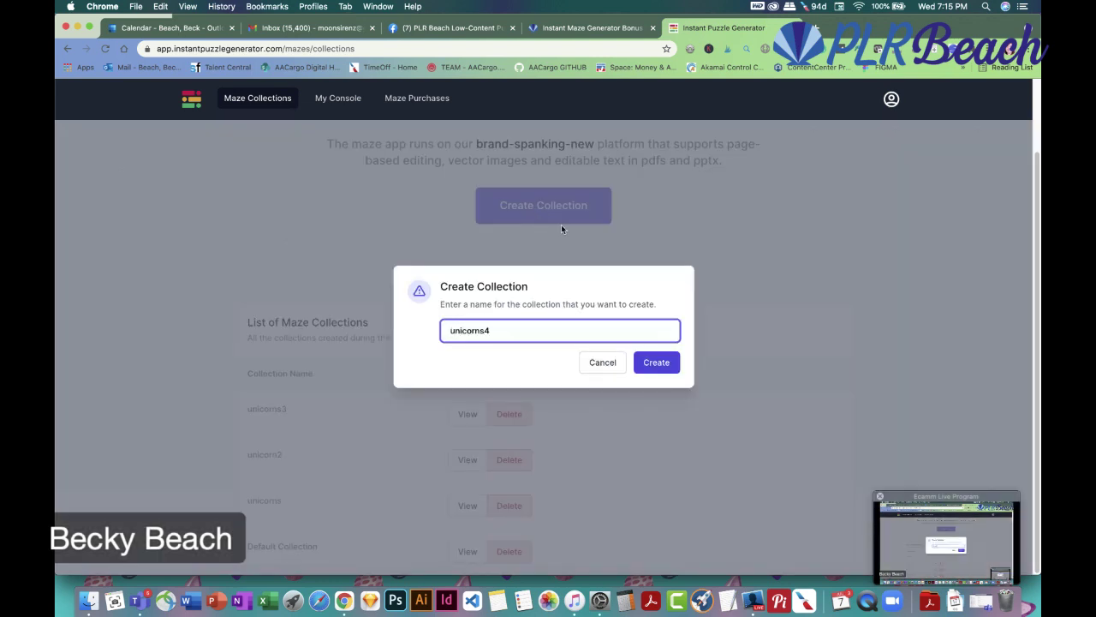
click(673, 364)
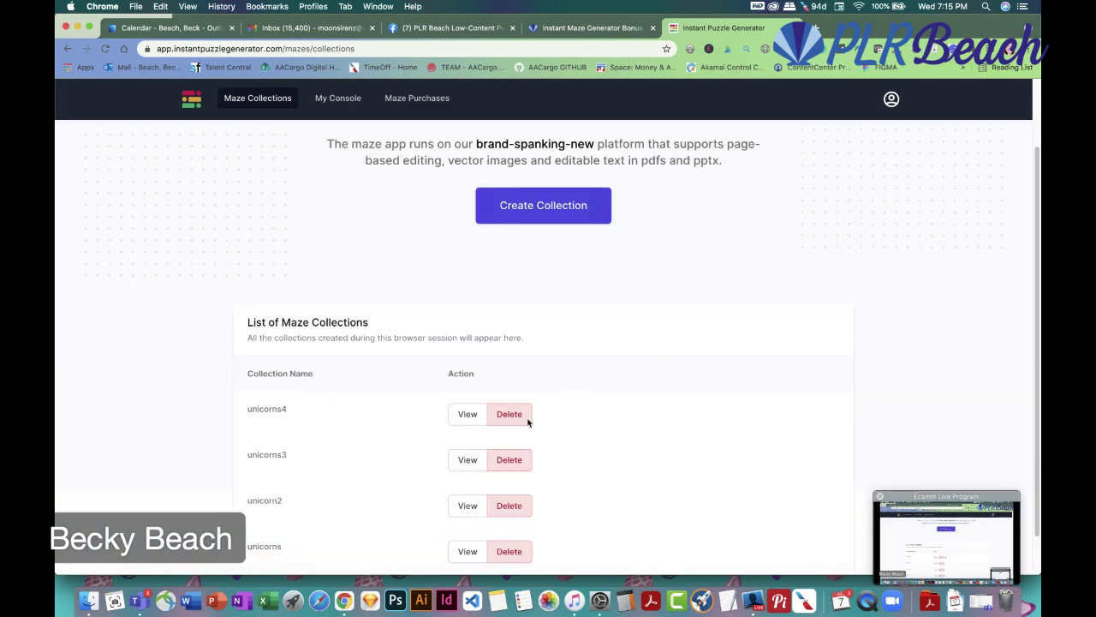
click(458, 417)
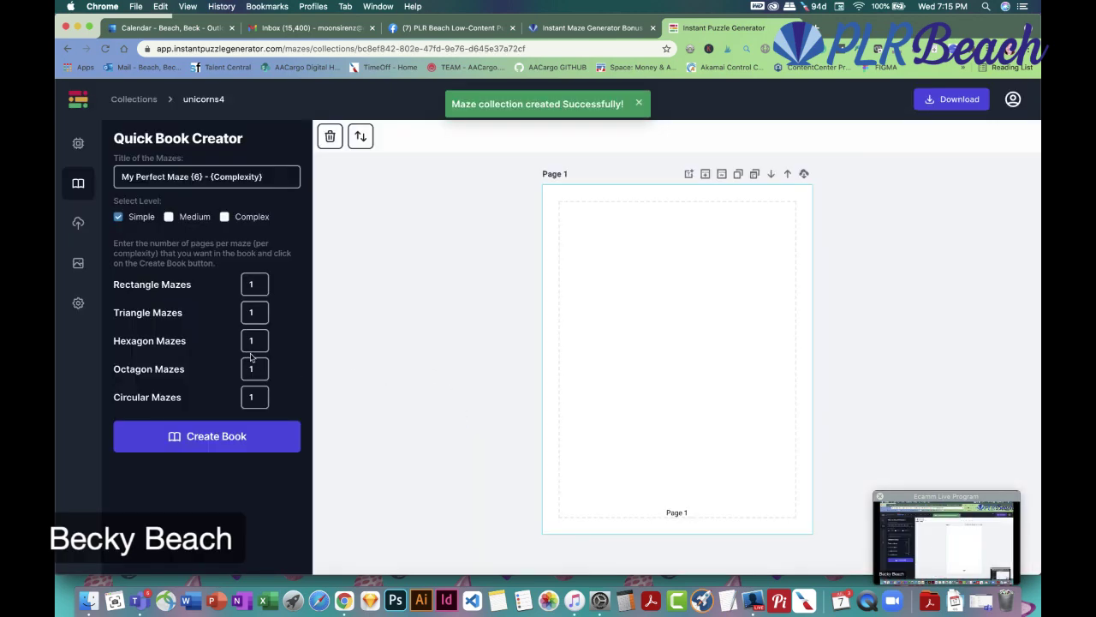
Find the frog pond scene with two flying birds among the Birds backgrounds and insert it on page 1
click(80, 303)
click(77, 263)
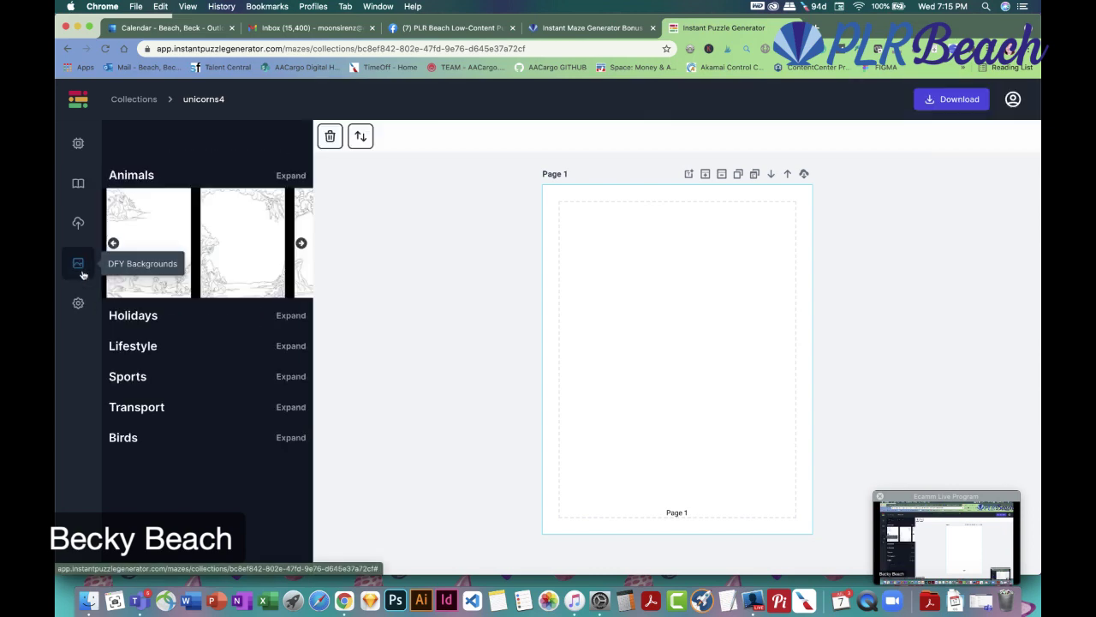
scroll(195, 303, down, 5)
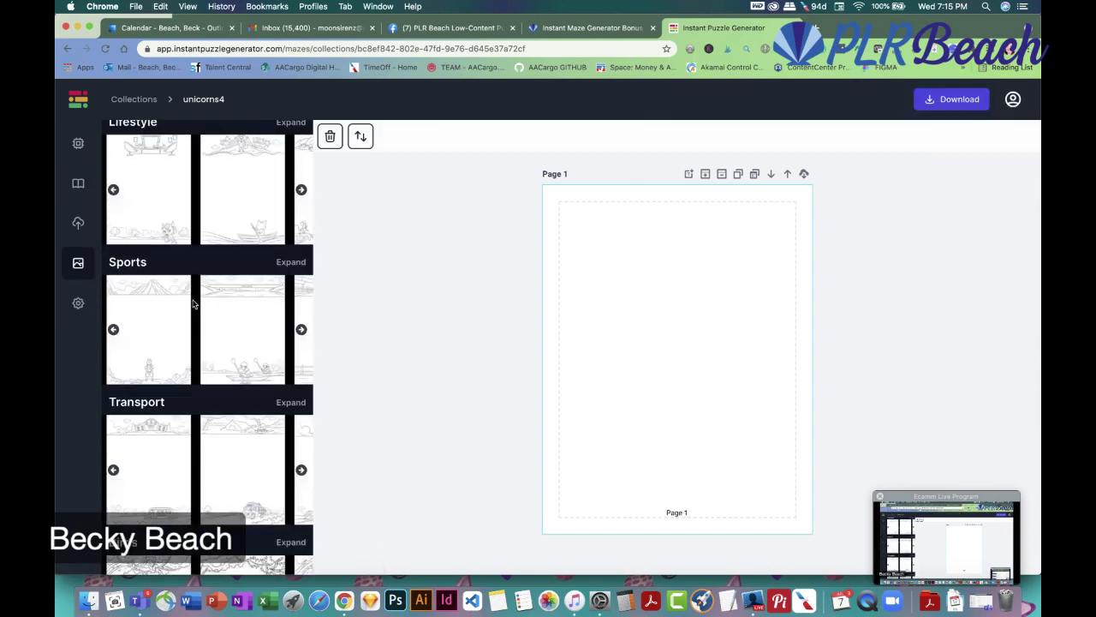
scroll(195, 303, down, 2)
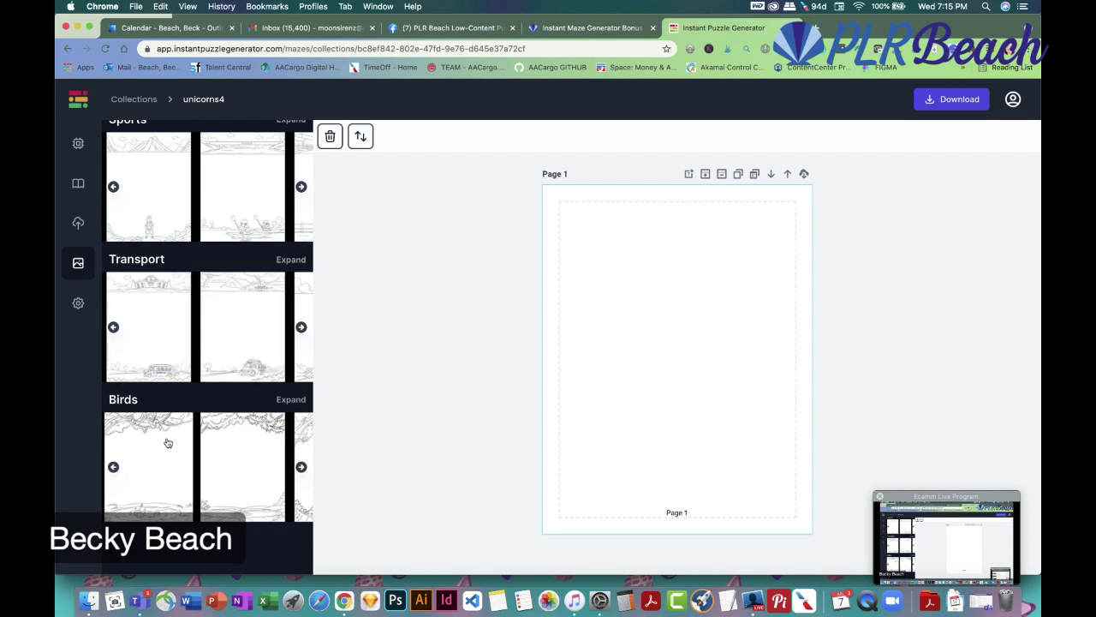
scroll(177, 342, up, 1)
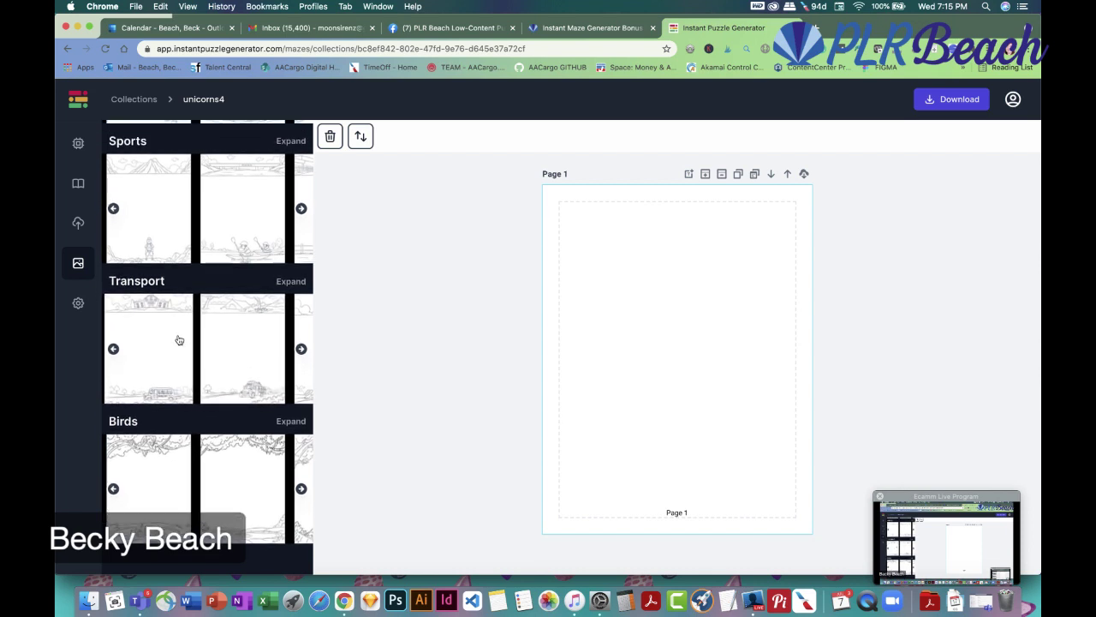
scroll(179, 341, up, 5)
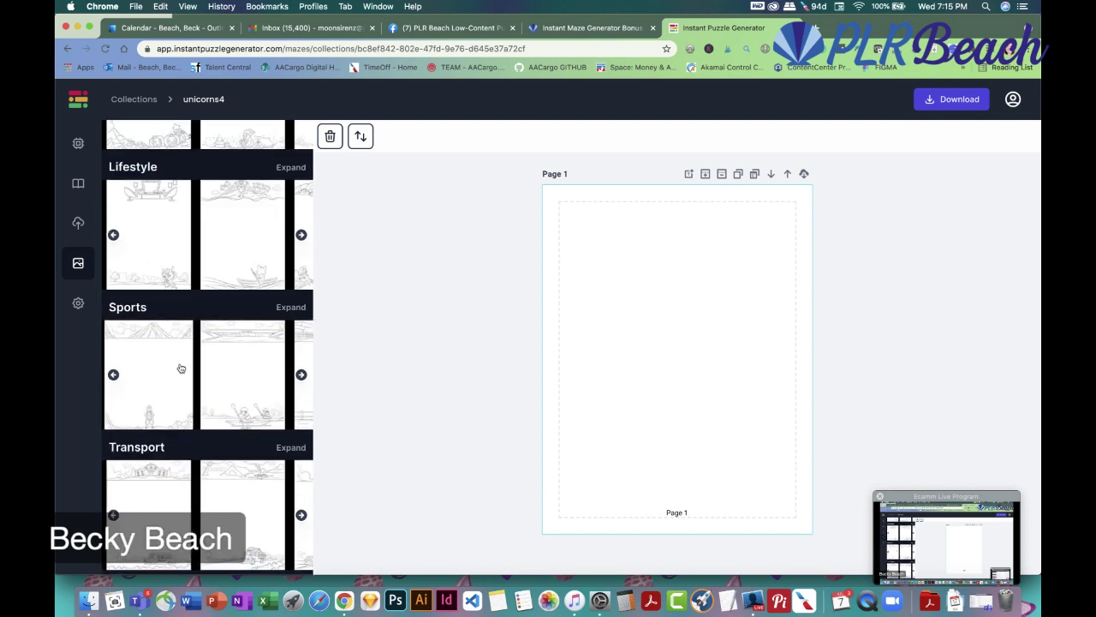
scroll(225, 428, down, 4)
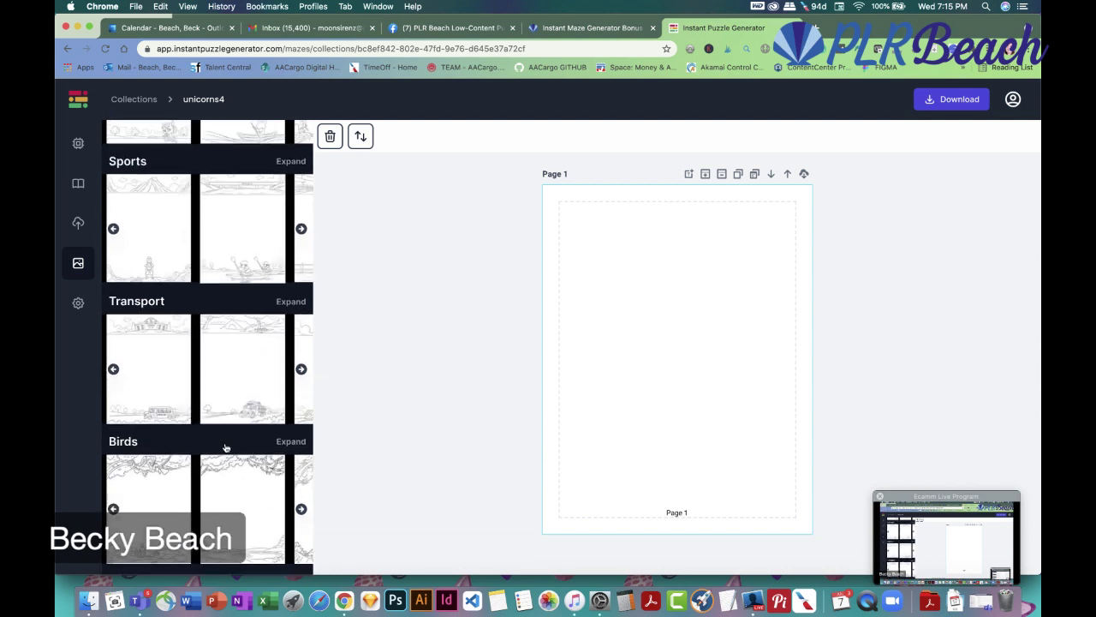
scroll(225, 446, down, 1)
click(300, 468)
click(301, 468)
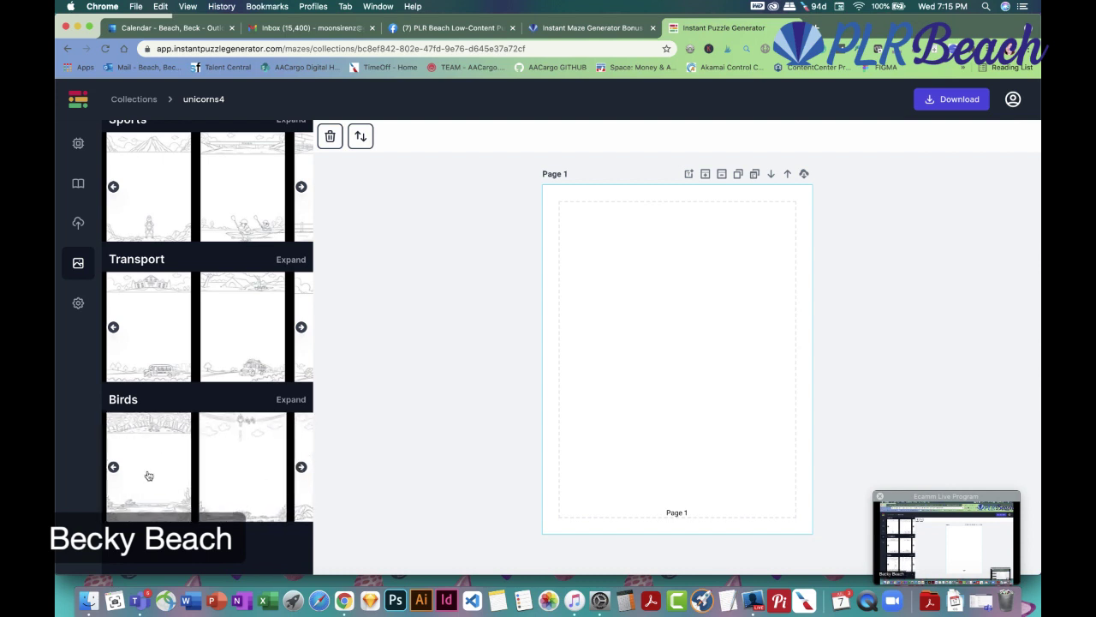
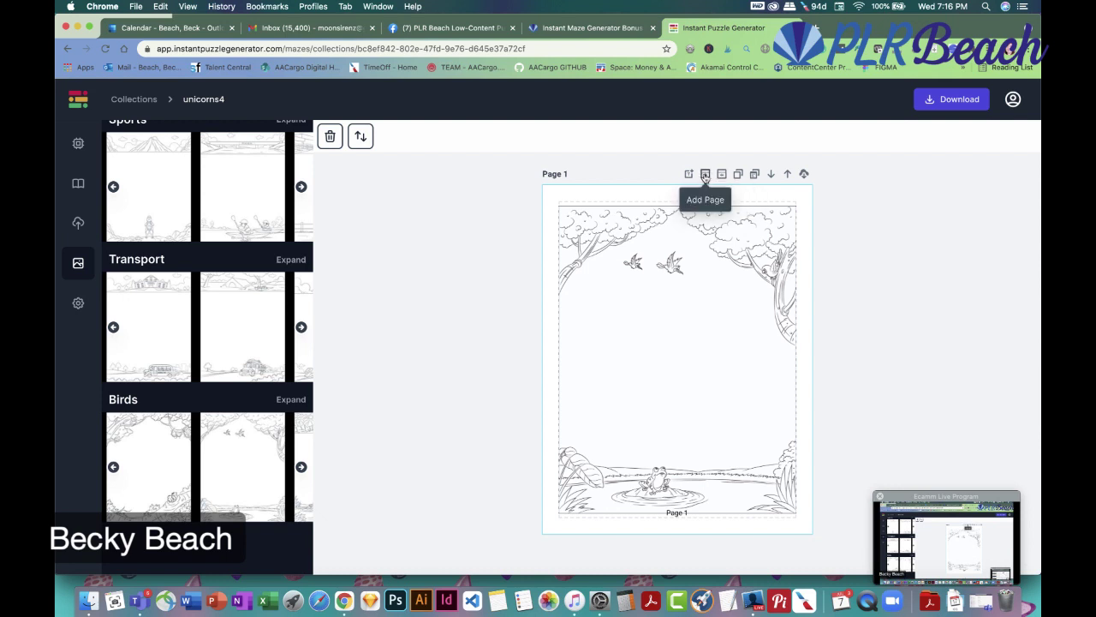
Add page 2 and insert the Transport background with the camping tent and the bus
click(704, 175)
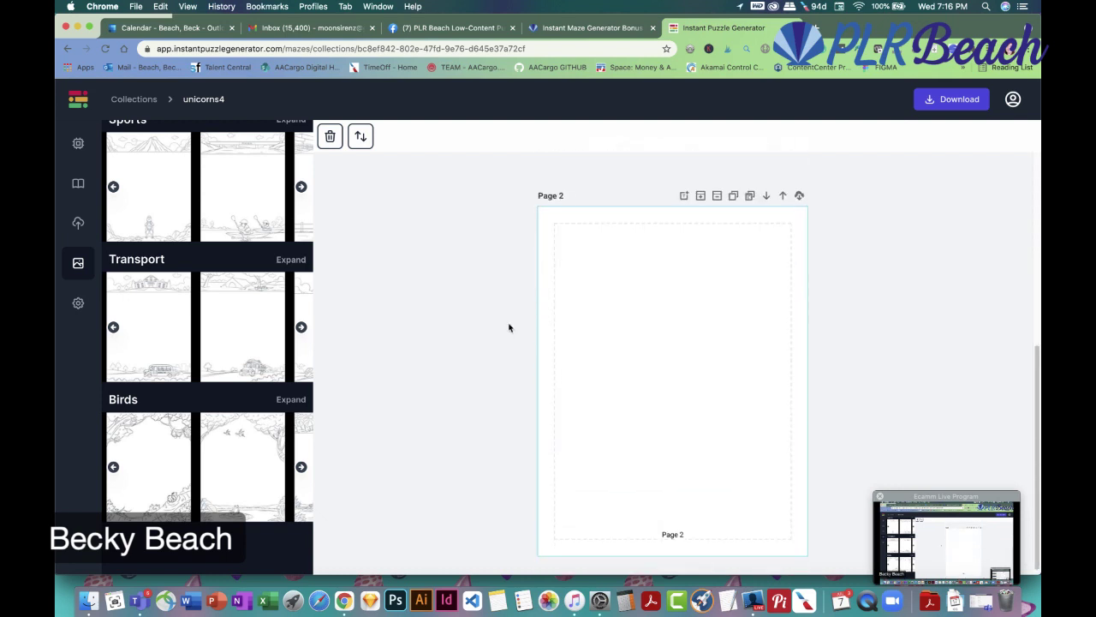
click(241, 327)
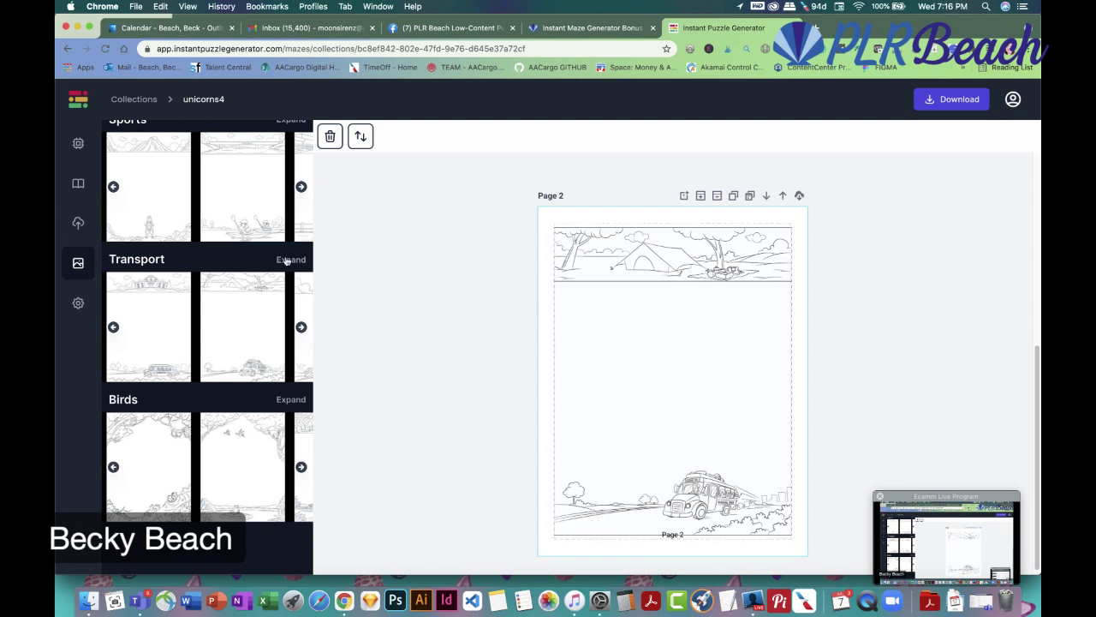
Insert a square maze on page 2, then shrink and move it to fit between the tent scene and the bus
click(79, 146)
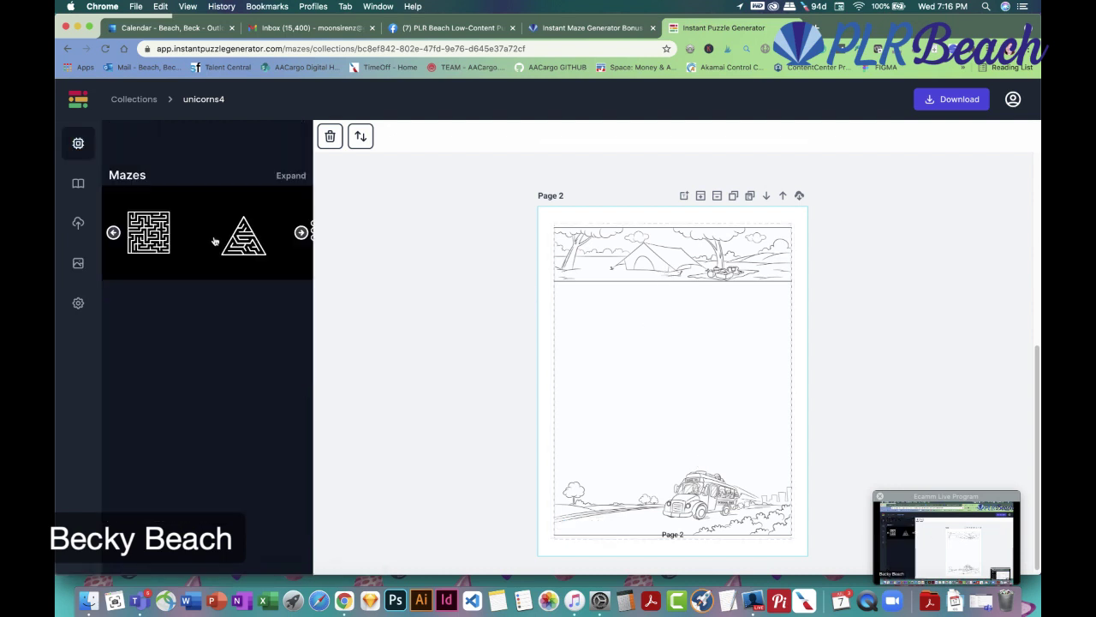
click(138, 243)
click(764, 281)
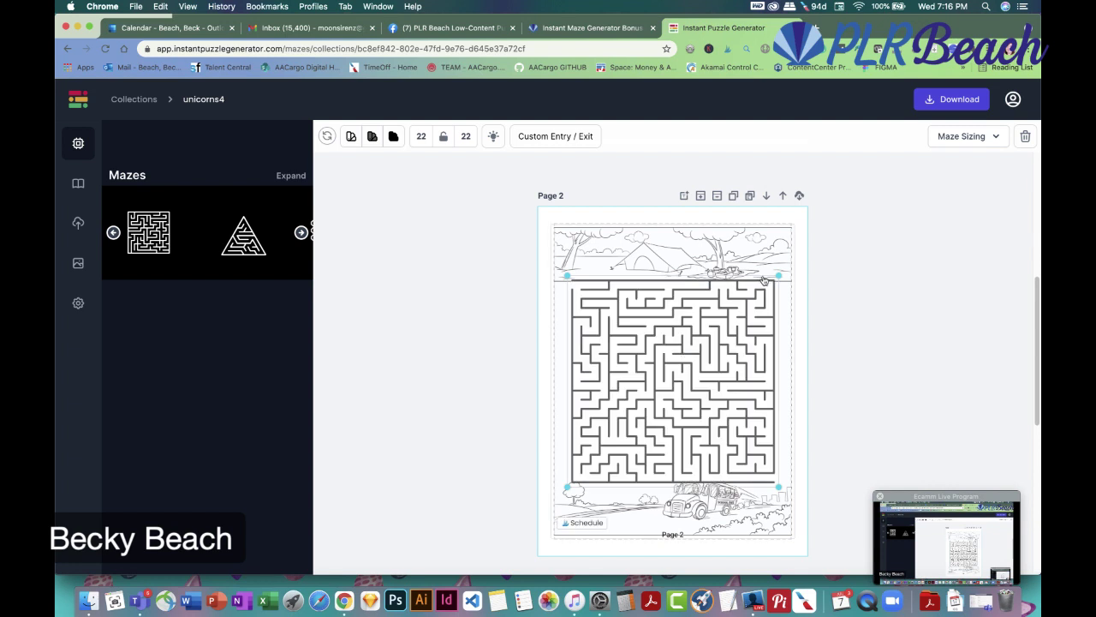
drag(776, 274, 713, 366)
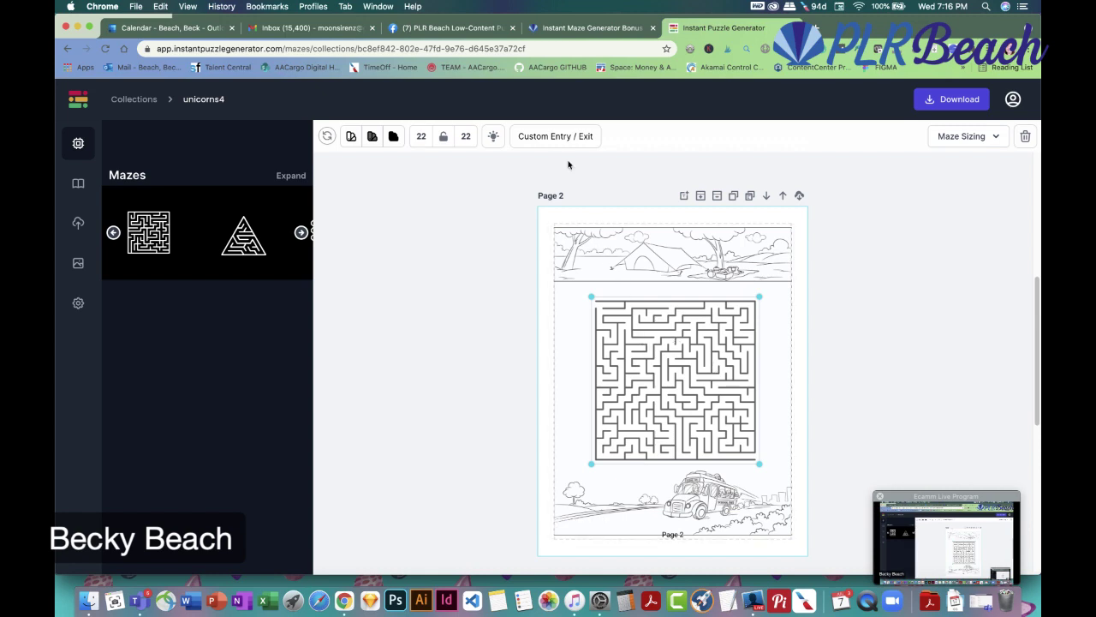
Give the square maze a custom start cell near the middle of its upper edge and an end cell near the middle of its lower edge
click(553, 139)
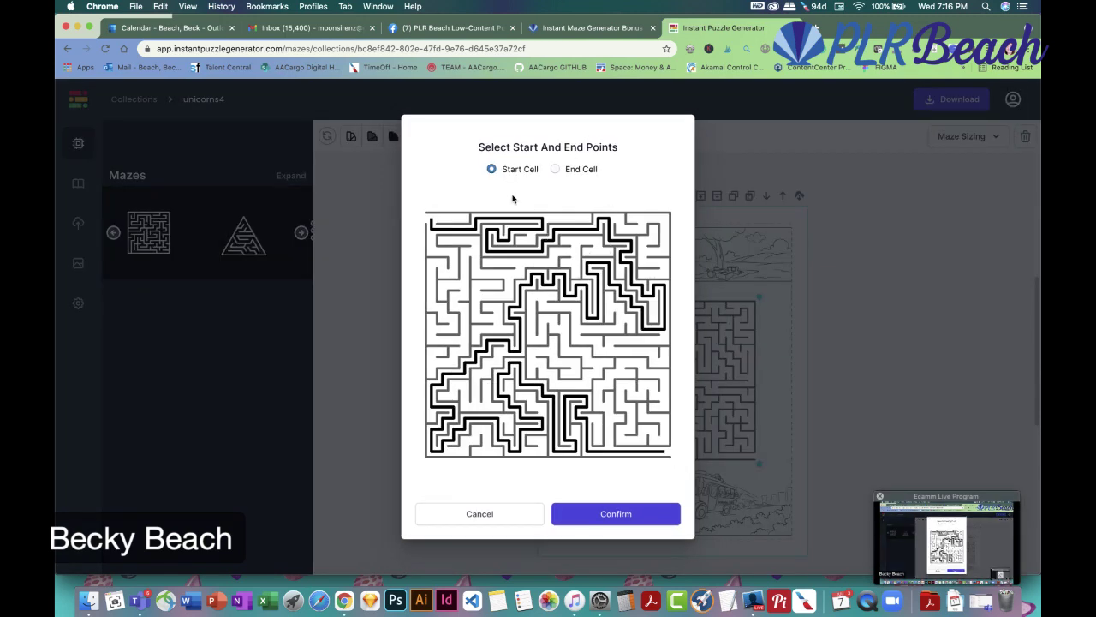
click(531, 217)
click(554, 171)
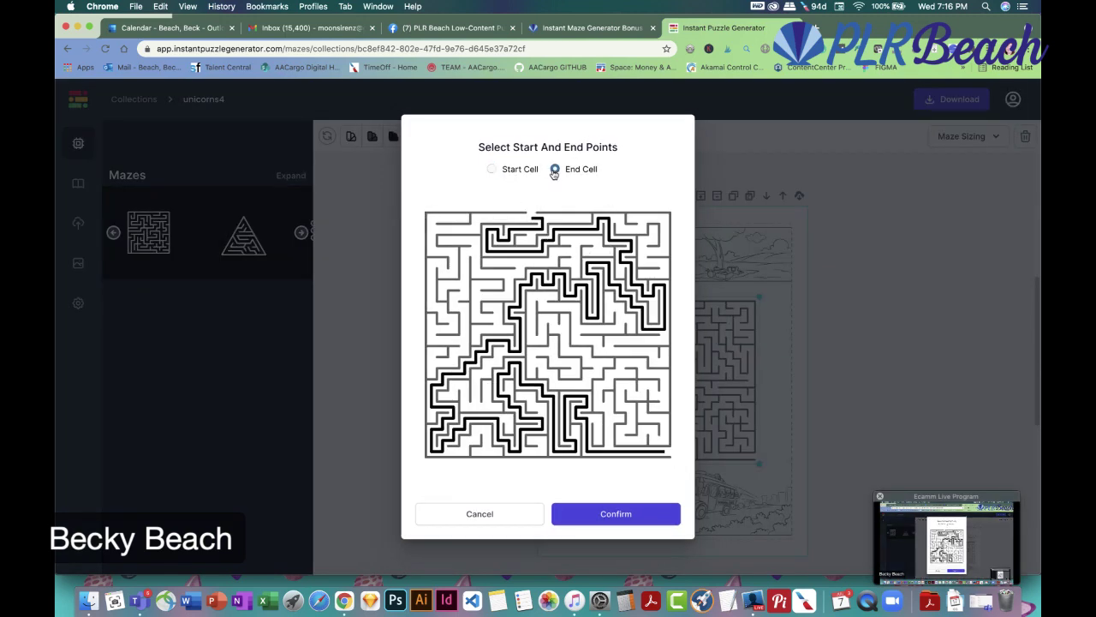
click(549, 461)
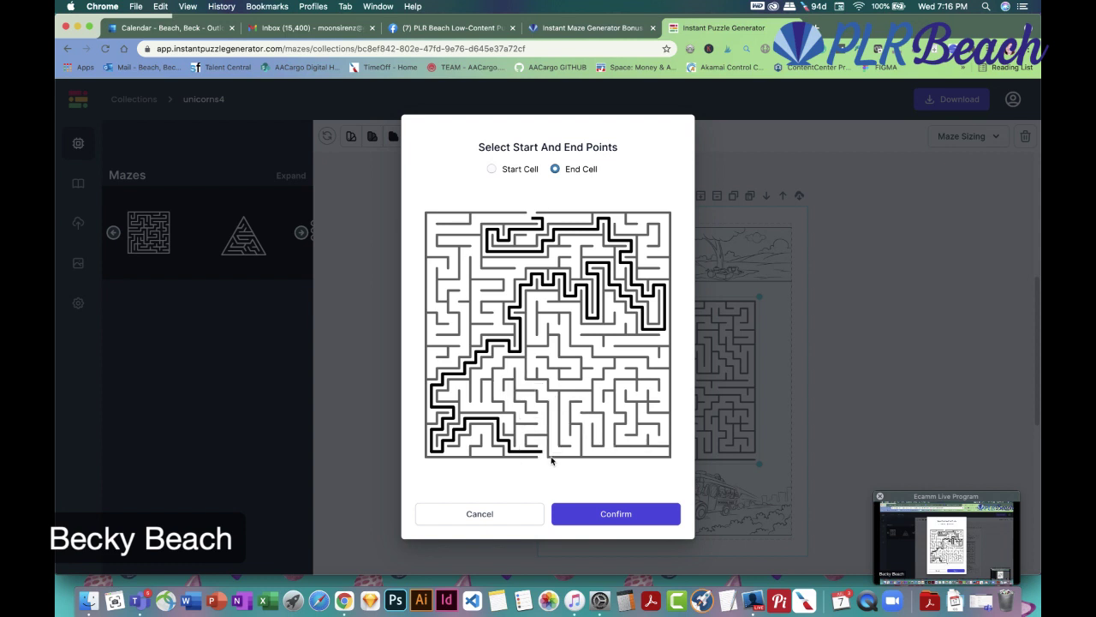
click(610, 513)
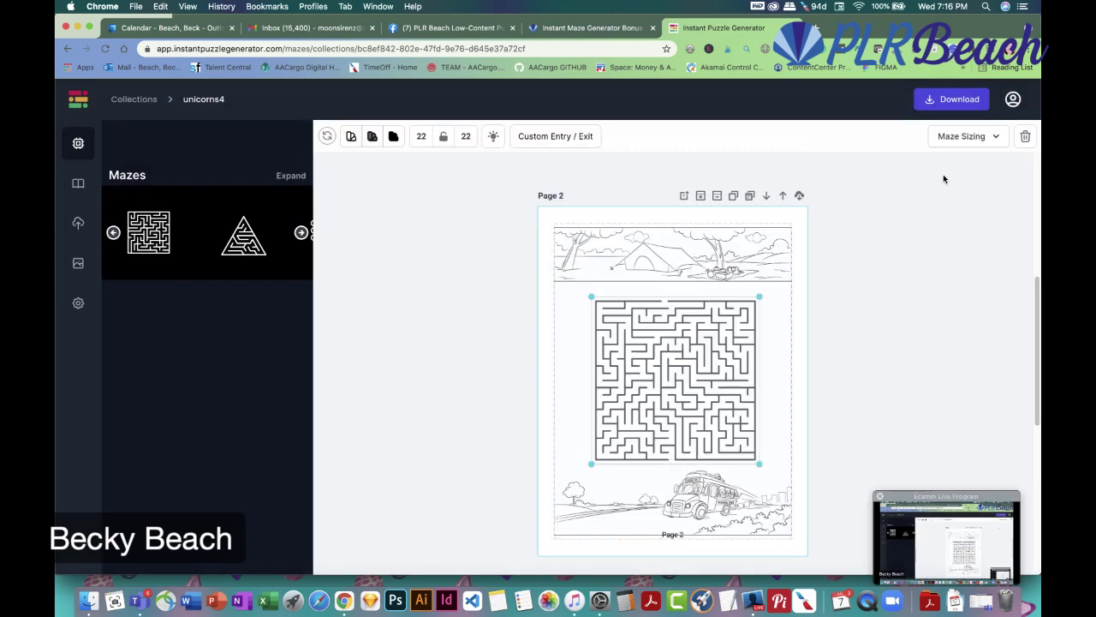
Lower the complexity of the square maze on page 2 to 5
click(951, 137)
drag(933, 172, 874, 180)
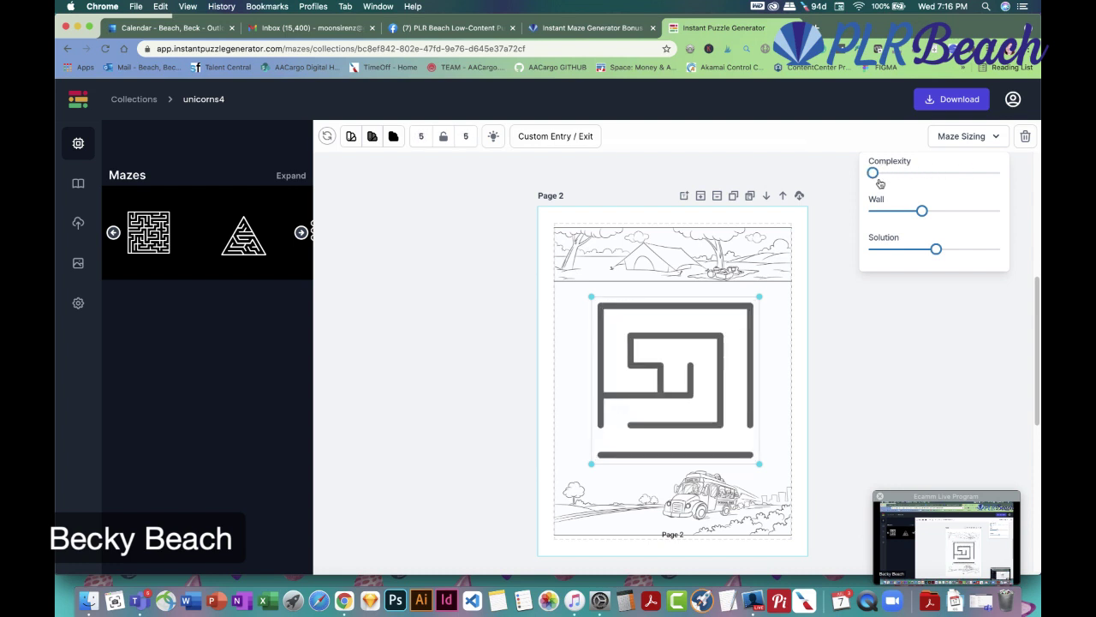
Set the simplified square maze's start cell on its upper edge and its end cell on its lower edge
click(554, 137)
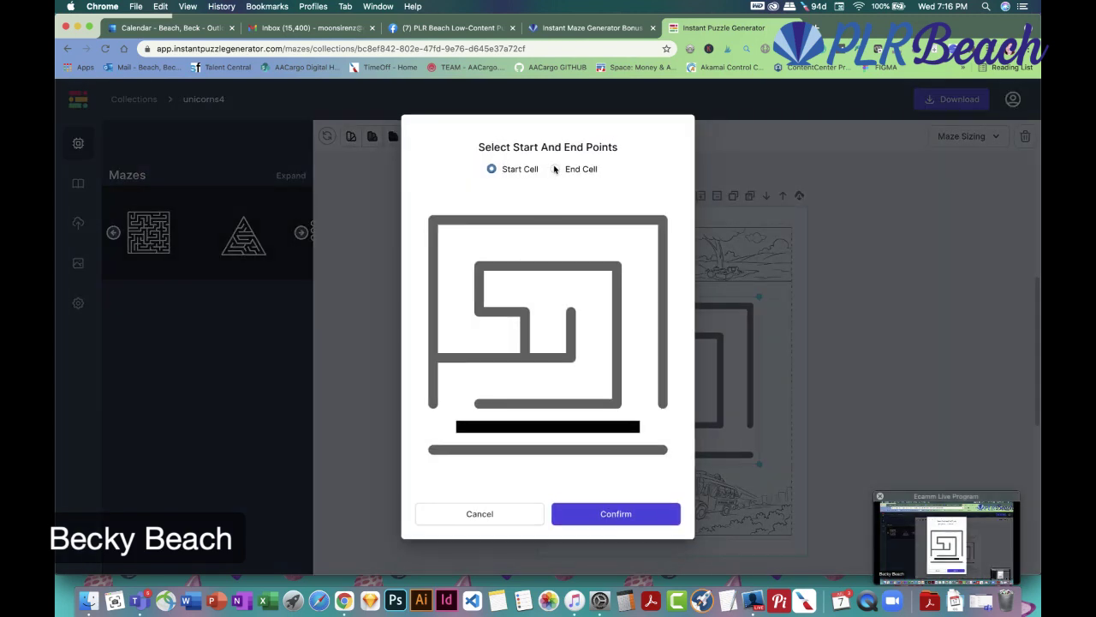
click(510, 227)
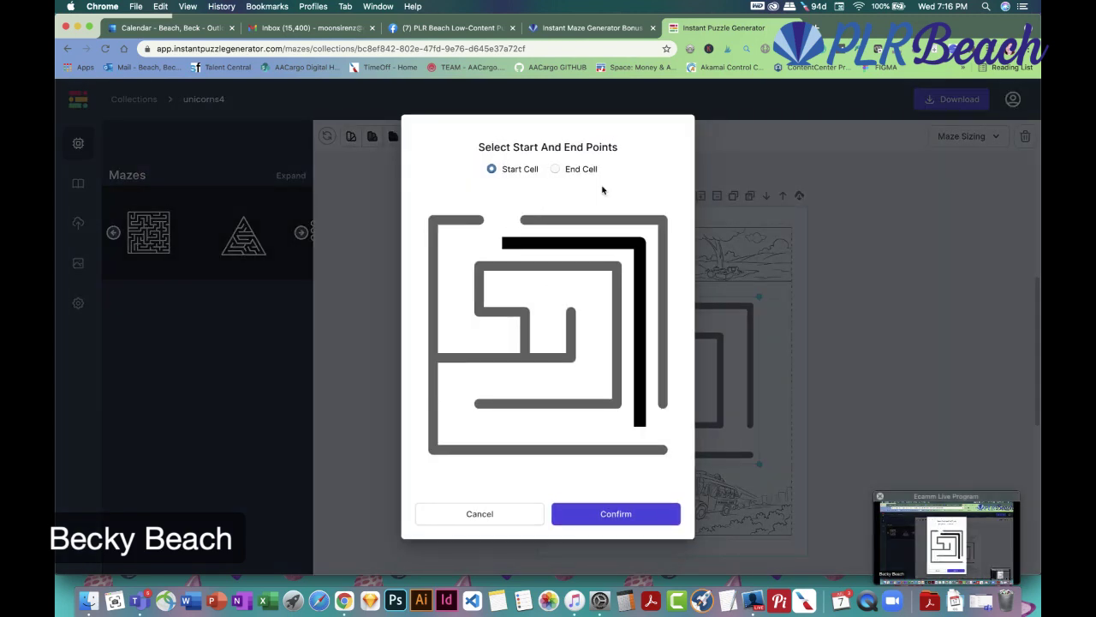
click(556, 171)
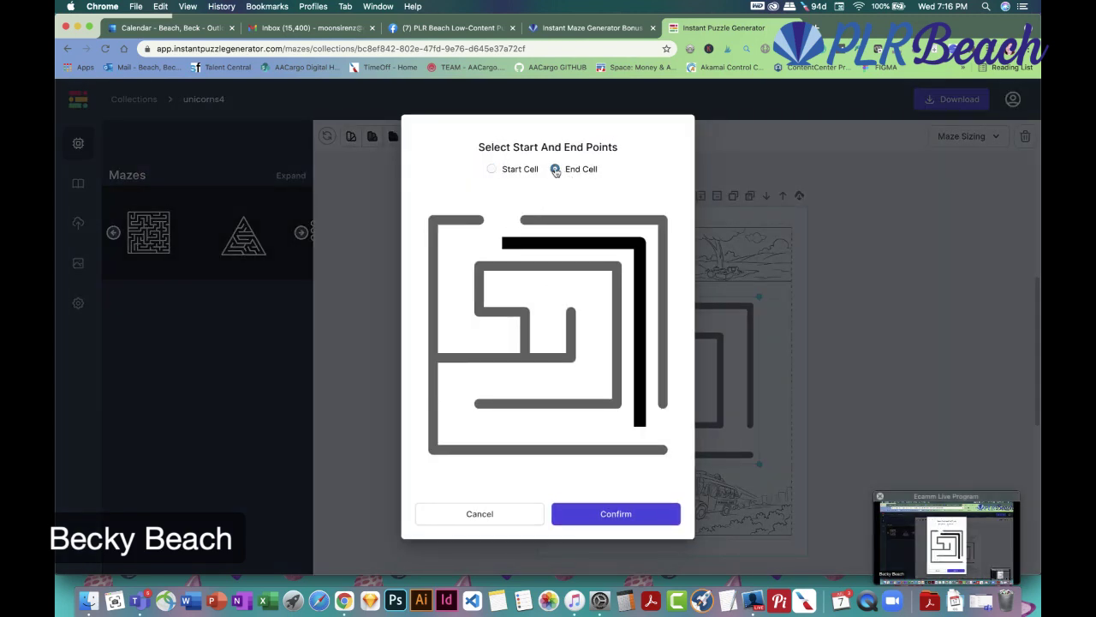
click(574, 448)
click(615, 513)
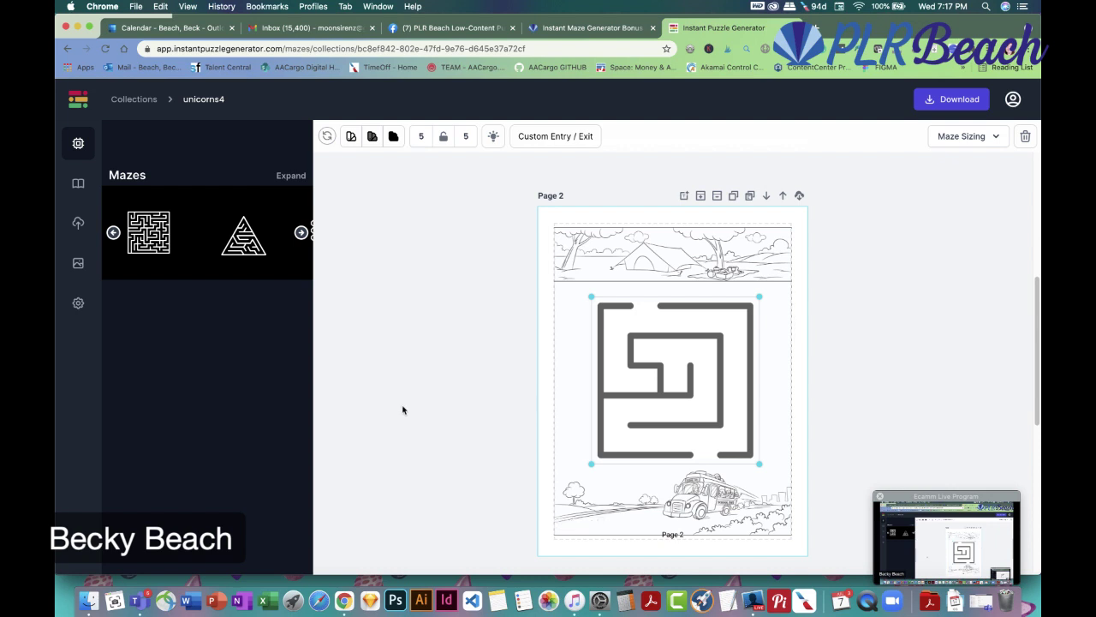
Insert a triangle maze on page 1 and shrink it to fit between the trees and the frog pond
scroll(468, 382, down, 5)
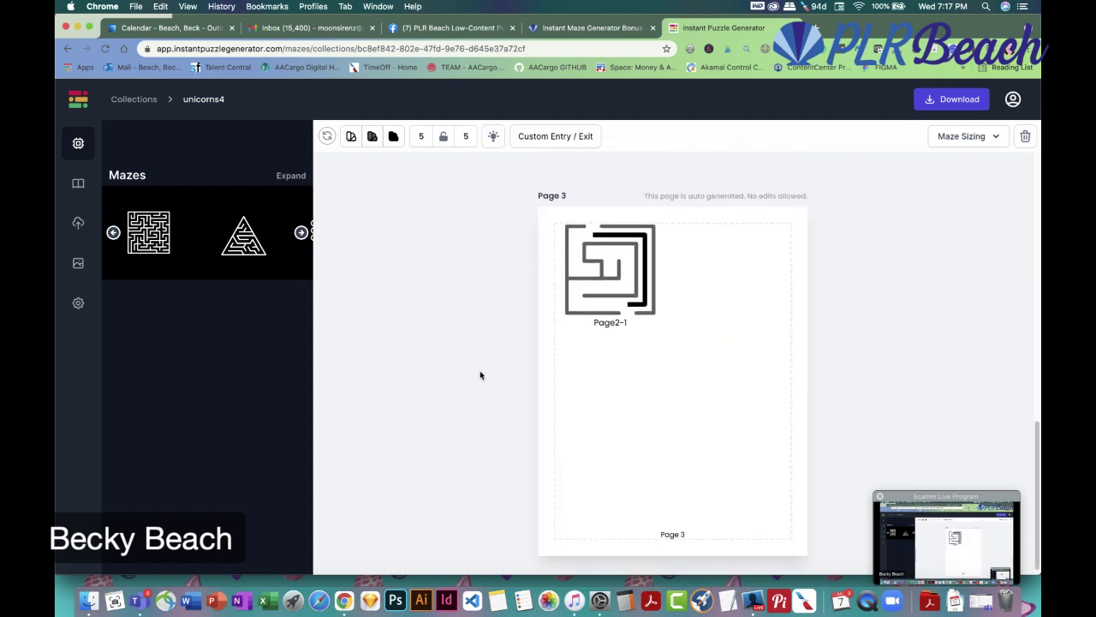
scroll(512, 401, up, 10)
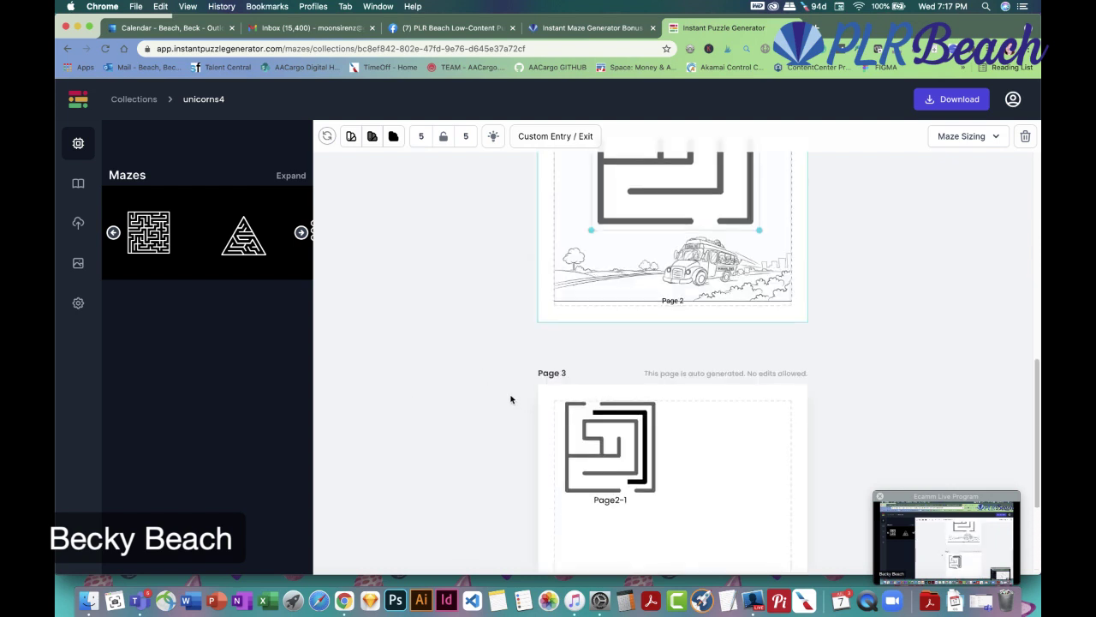
scroll(511, 399, up, 2)
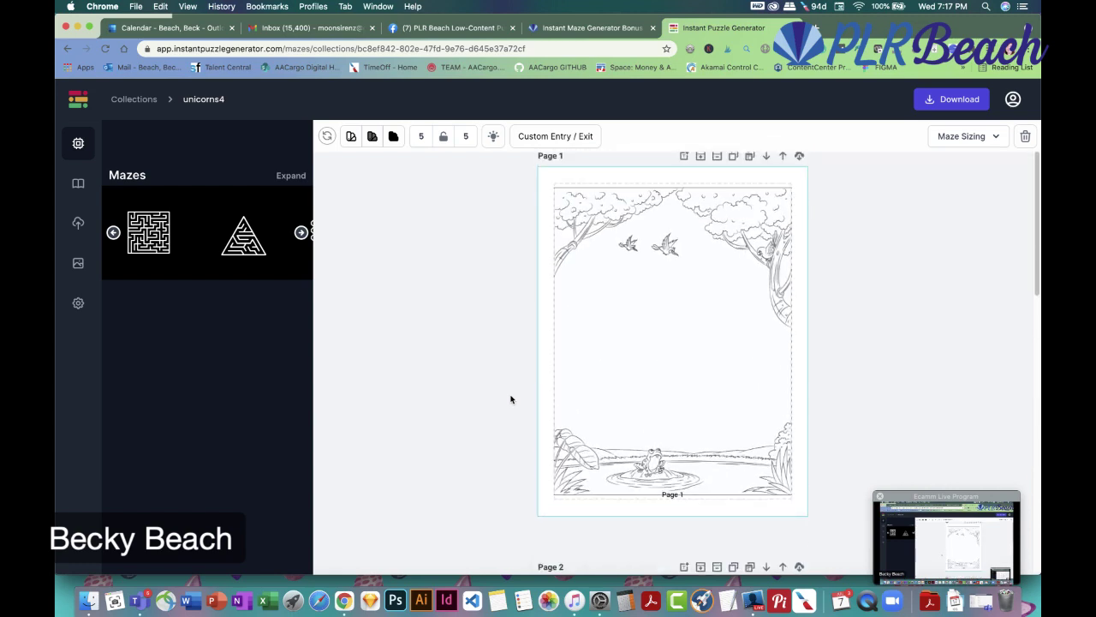
scroll(494, 389, up, 1)
click(243, 244)
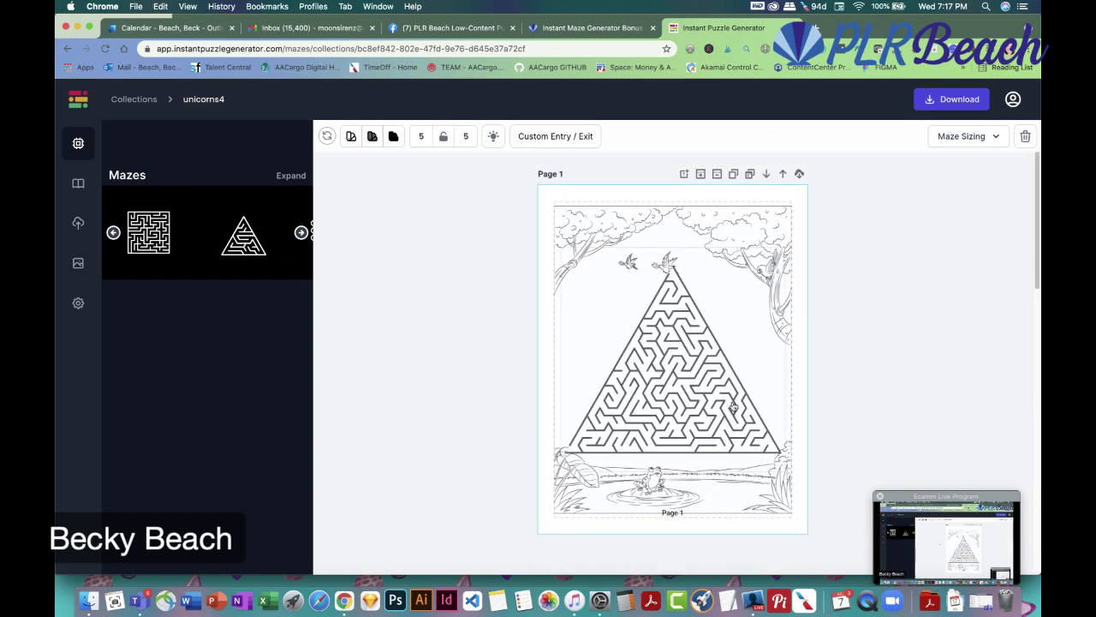
drag(790, 481, 752, 439)
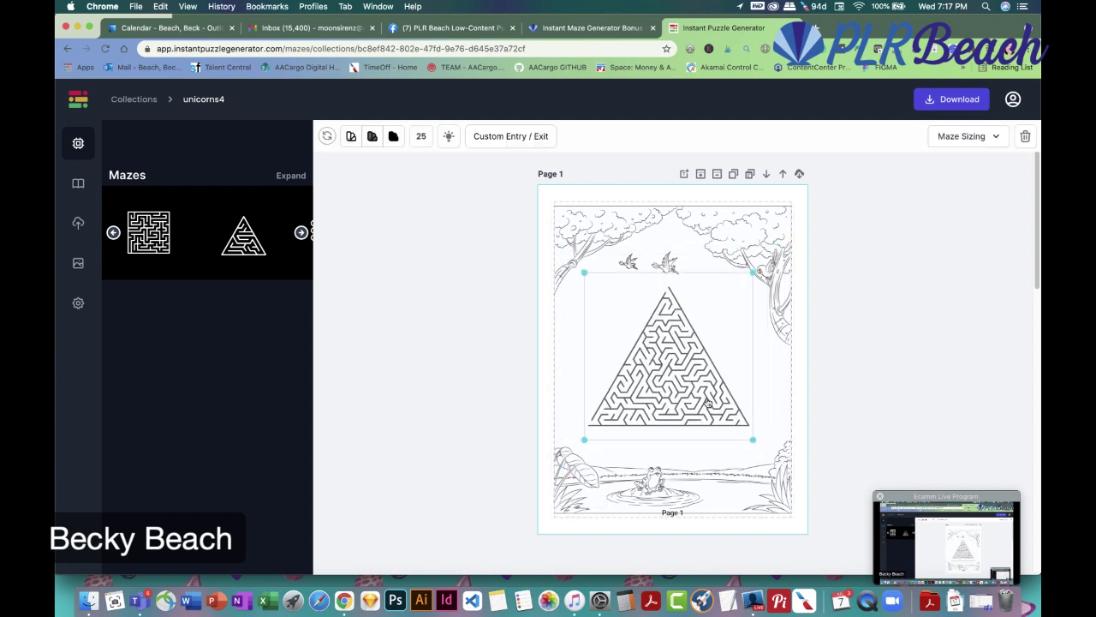
Give the triangle maze on page 1 a custom end cell on its base, right of the middle
click(498, 139)
click(556, 170)
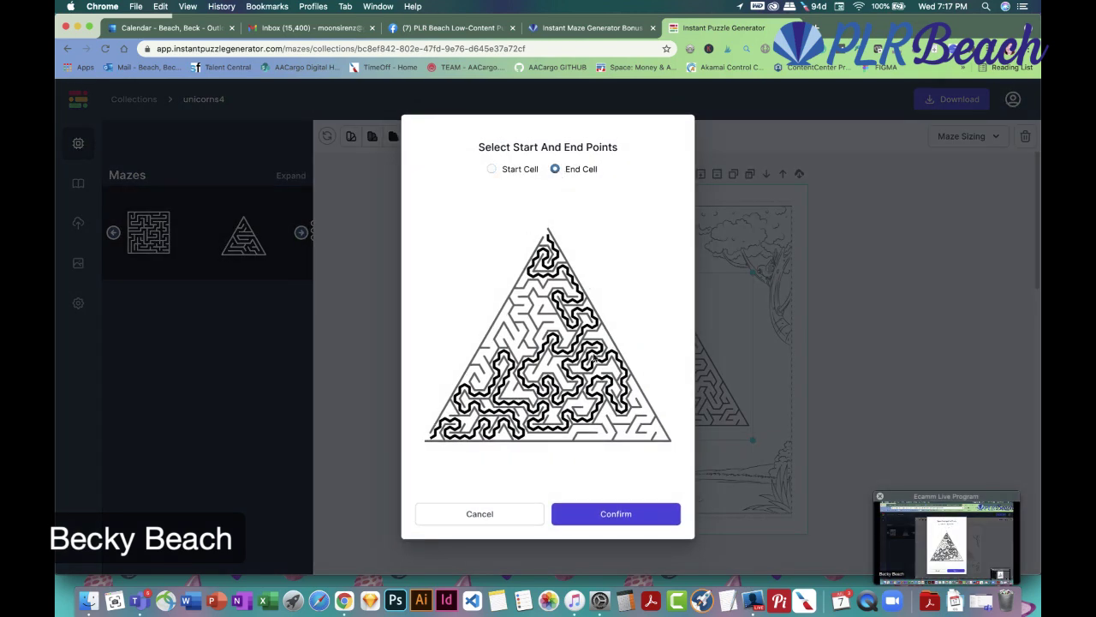
click(589, 440)
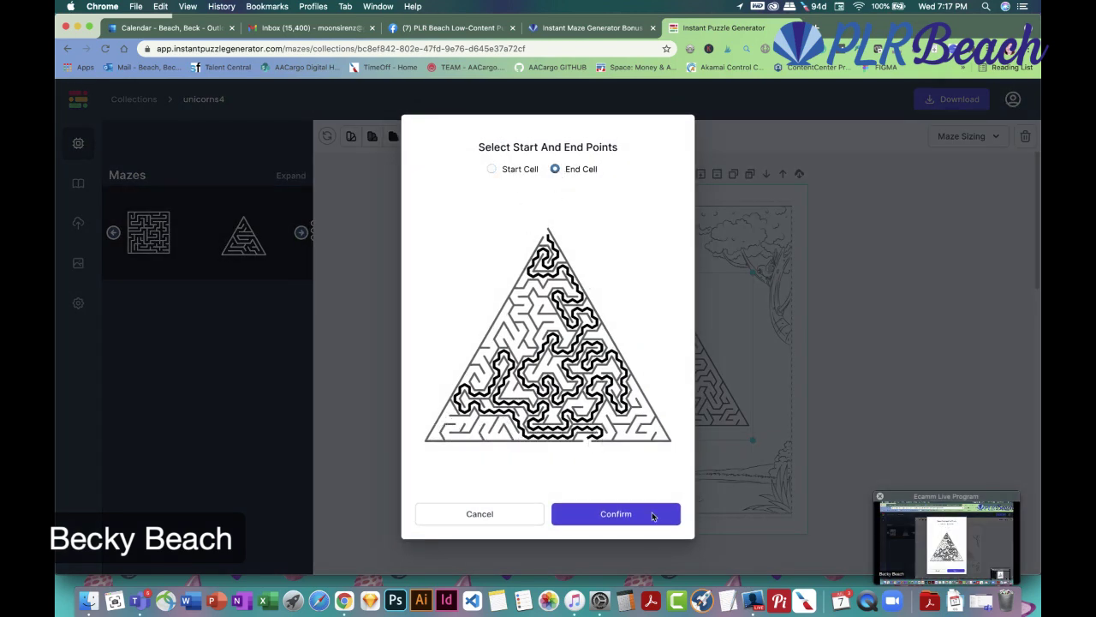
click(600, 515)
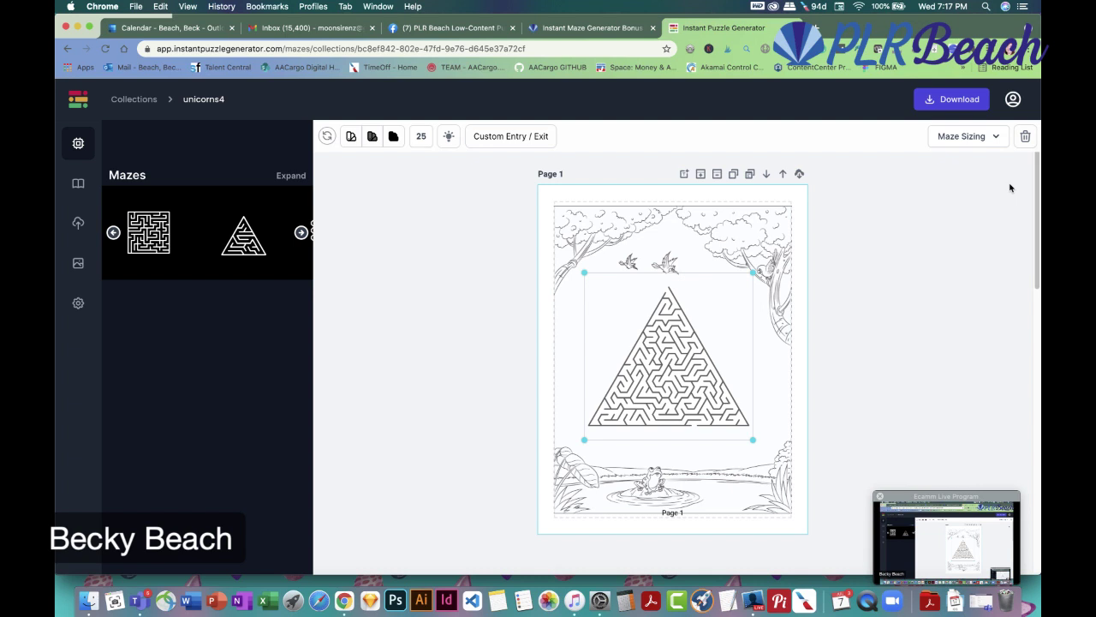
Lower the complexity of the triangle maze on page 1 to 8
click(997, 139)
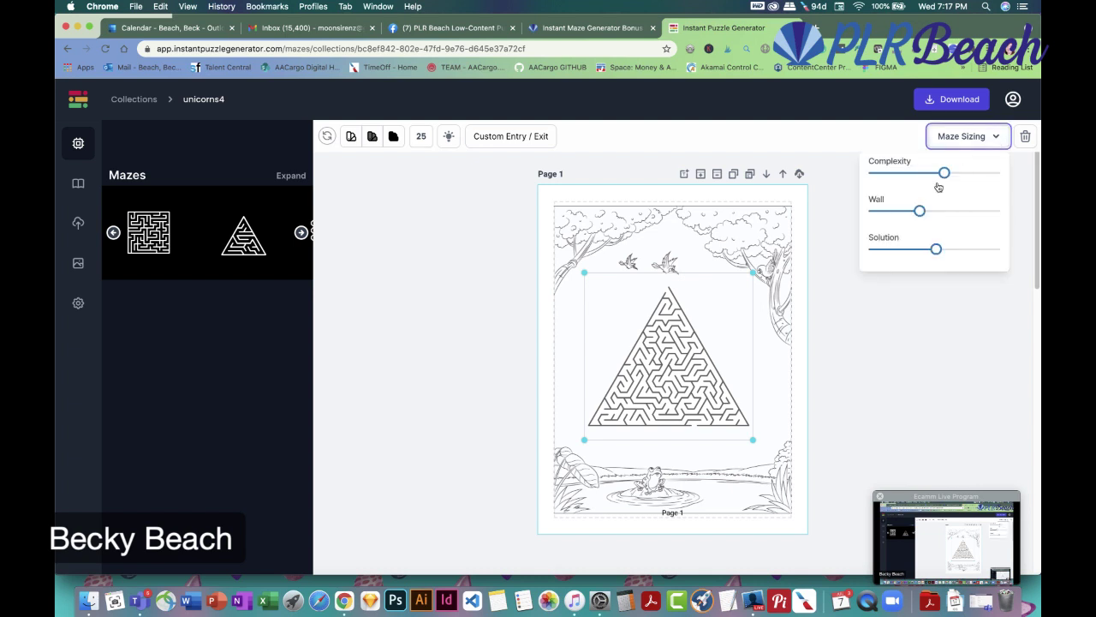
drag(943, 172, 893, 171)
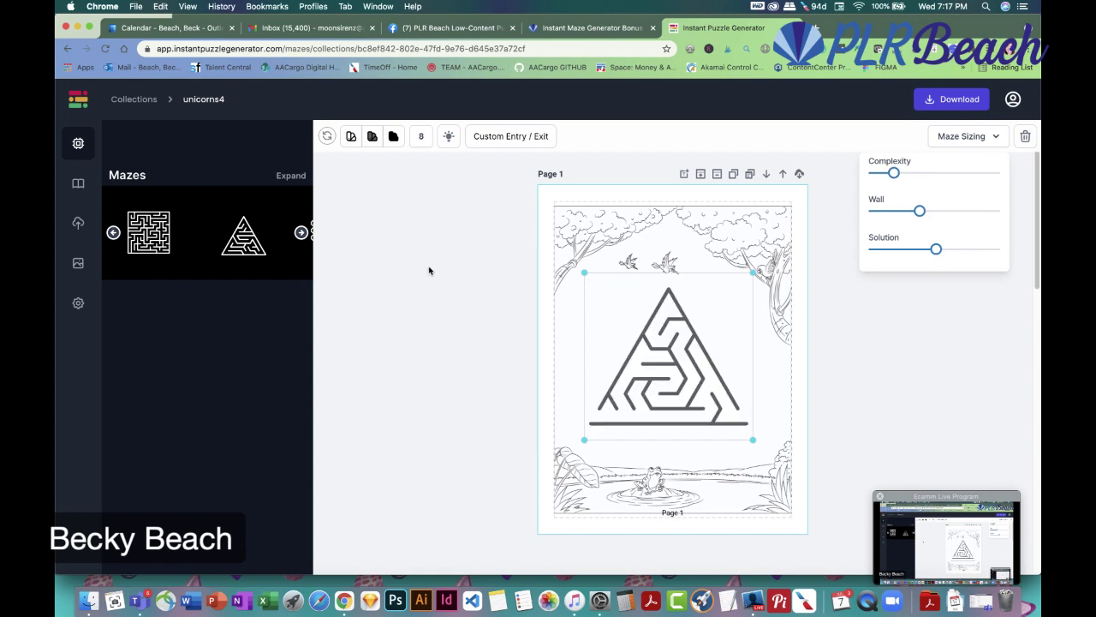
click(501, 136)
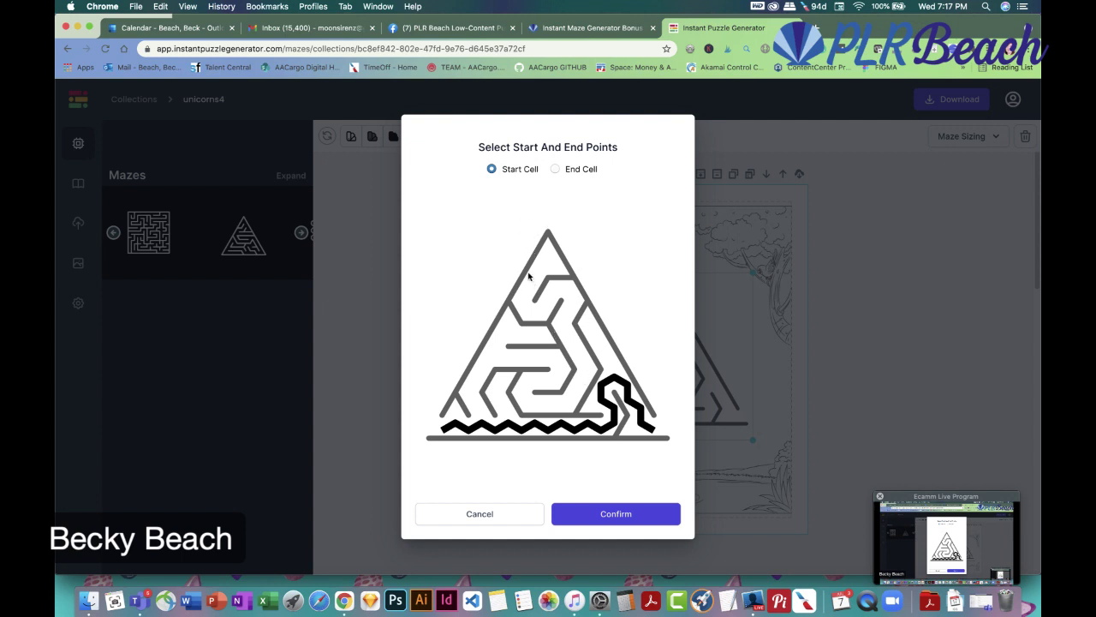
click(556, 169)
click(581, 440)
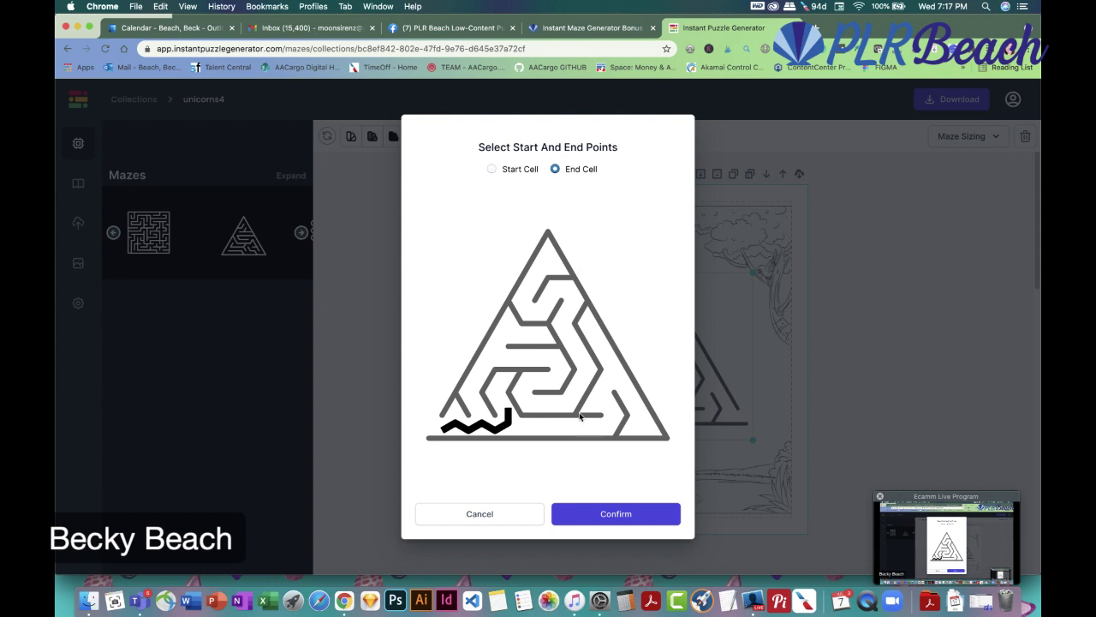
click(493, 169)
click(493, 518)
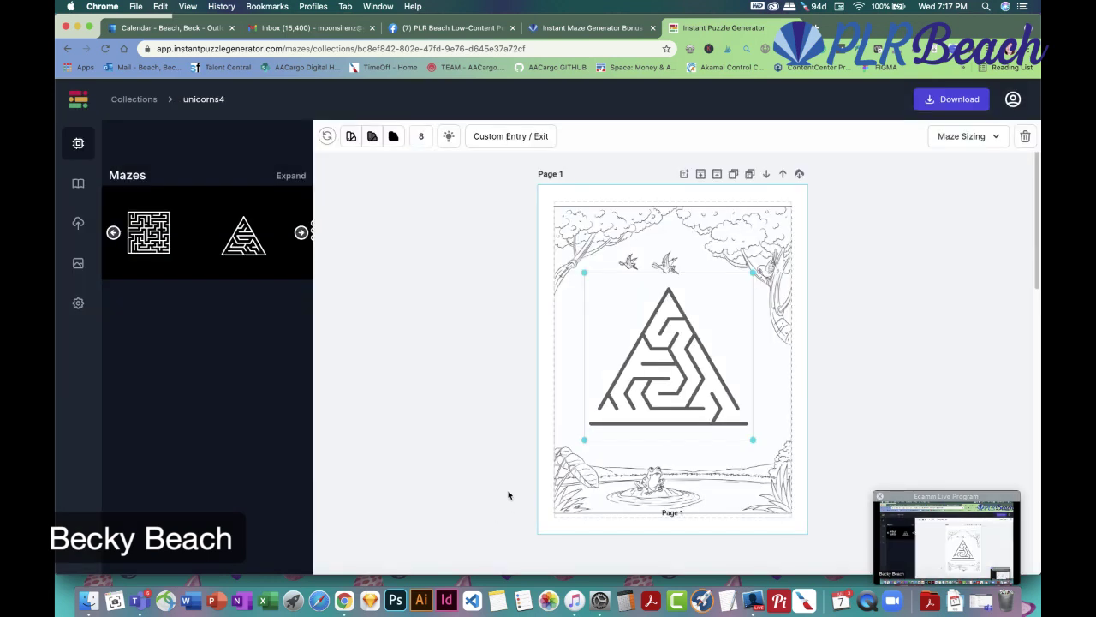
Add a blank page after page 1 and select the first unicorn among the uploaded images
click(457, 335)
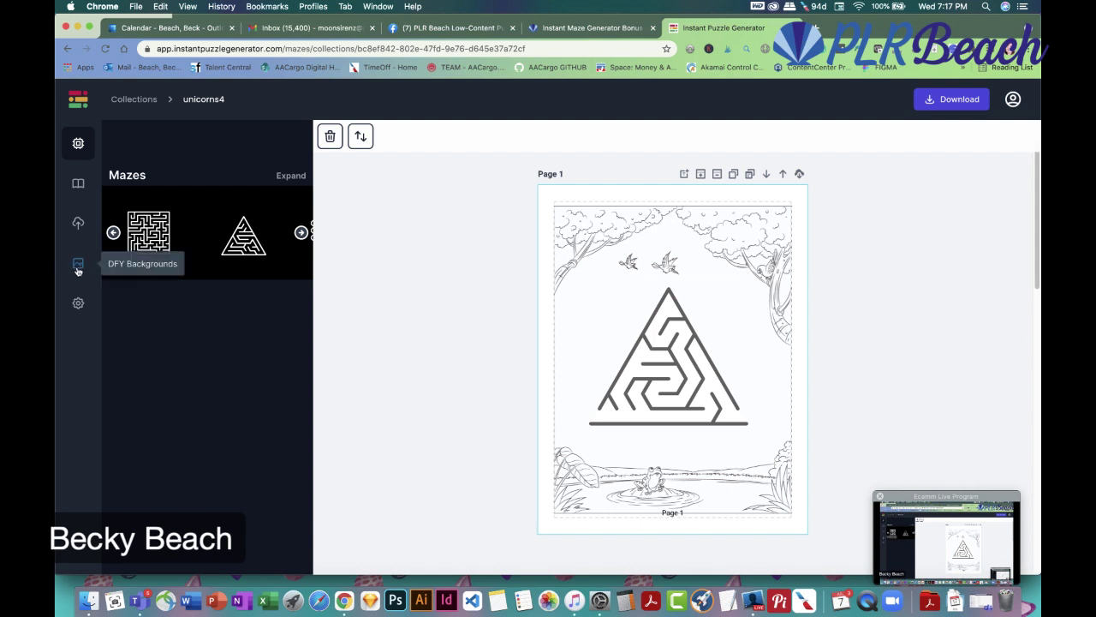
click(80, 263)
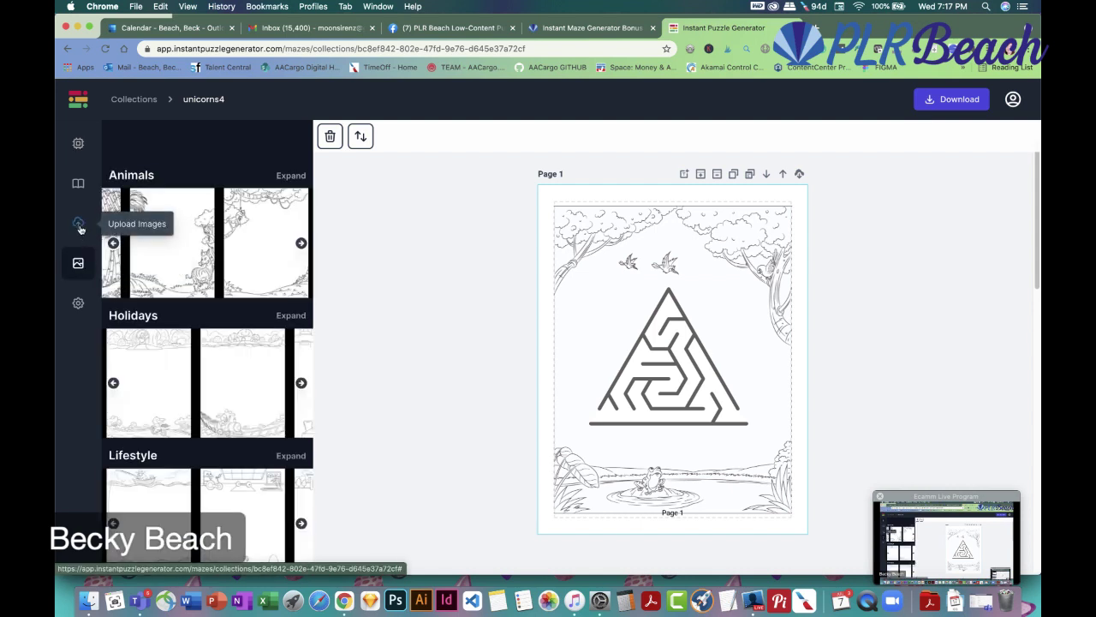
click(78, 223)
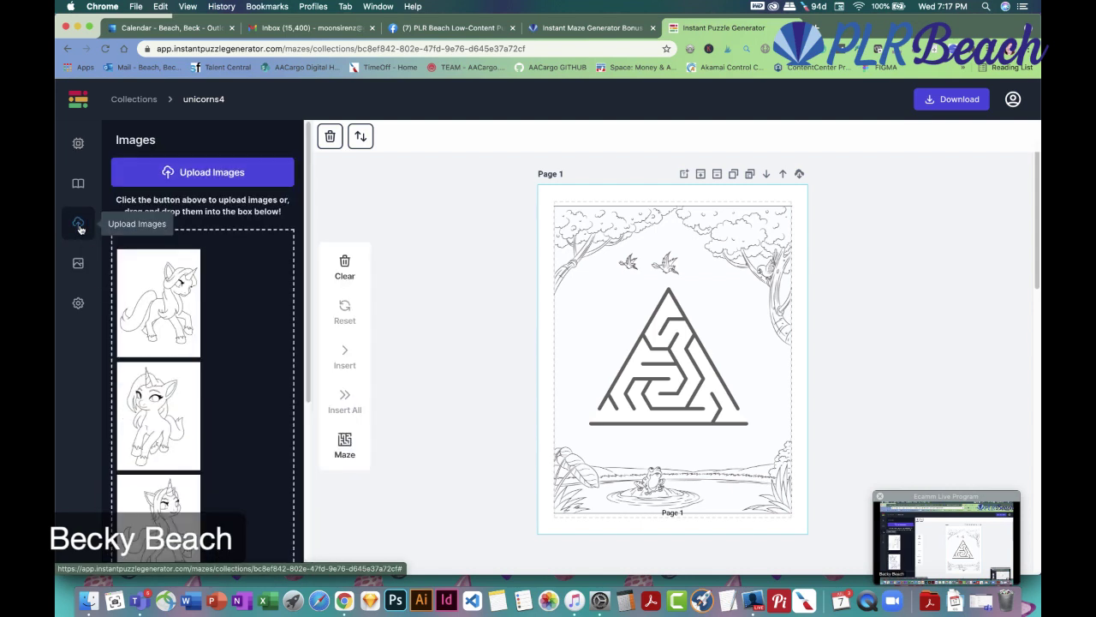
click(701, 174)
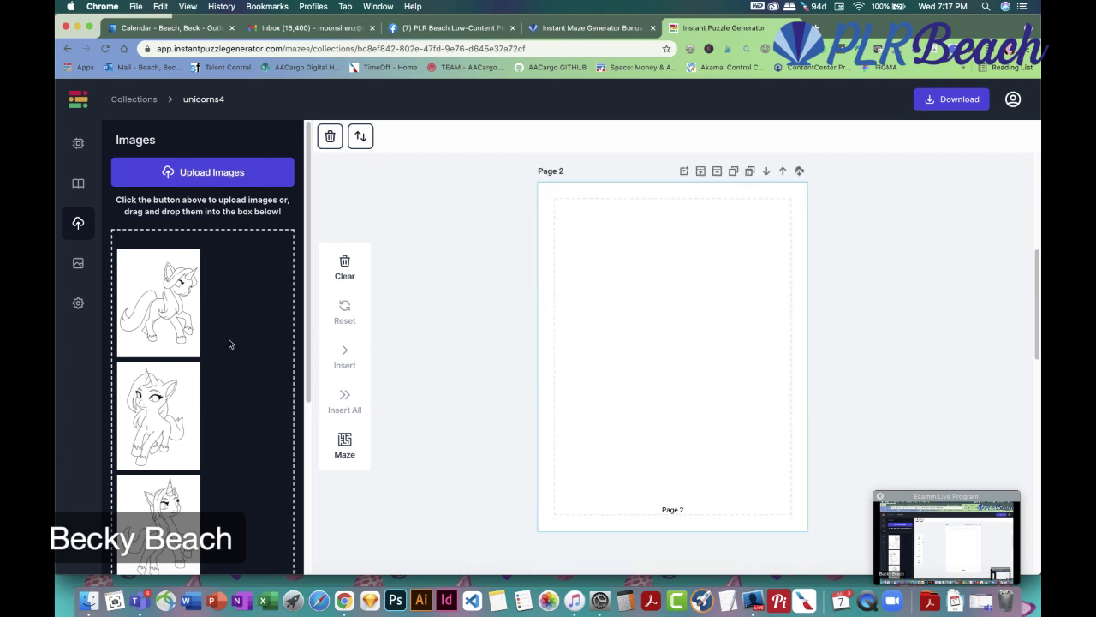
click(176, 309)
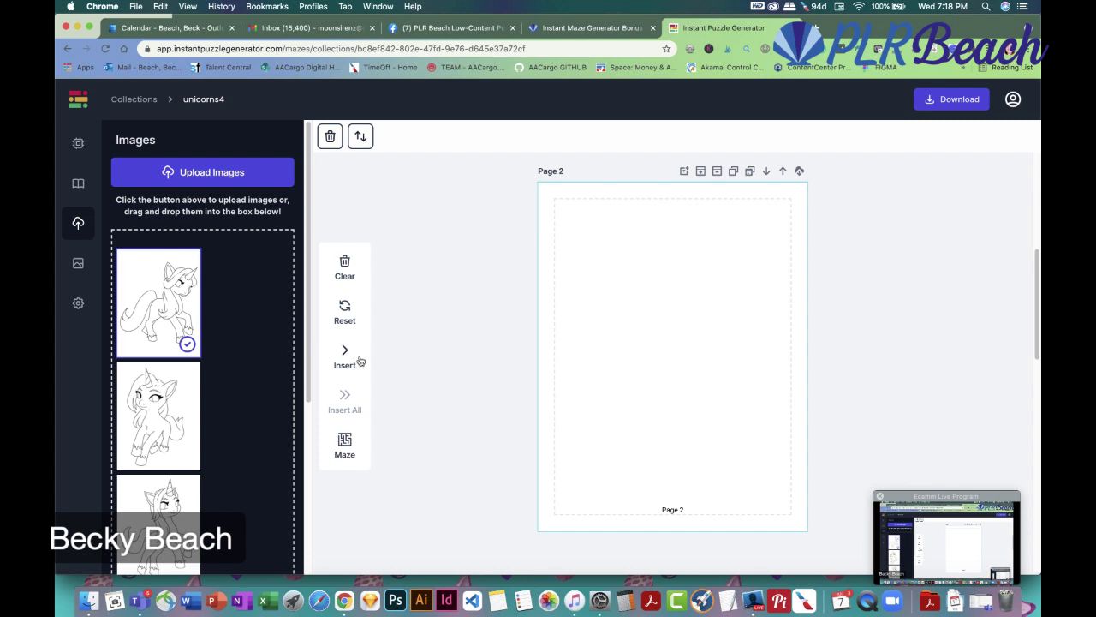
Try to generate a maze from the selected unicorn image
click(343, 444)
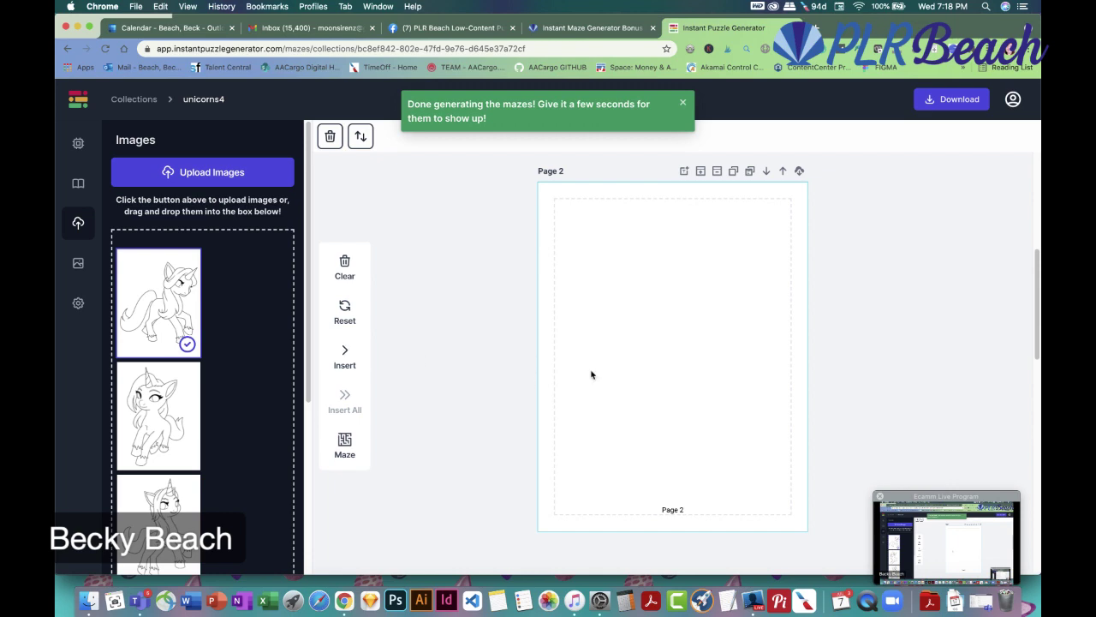
scroll(535, 366, down, 5)
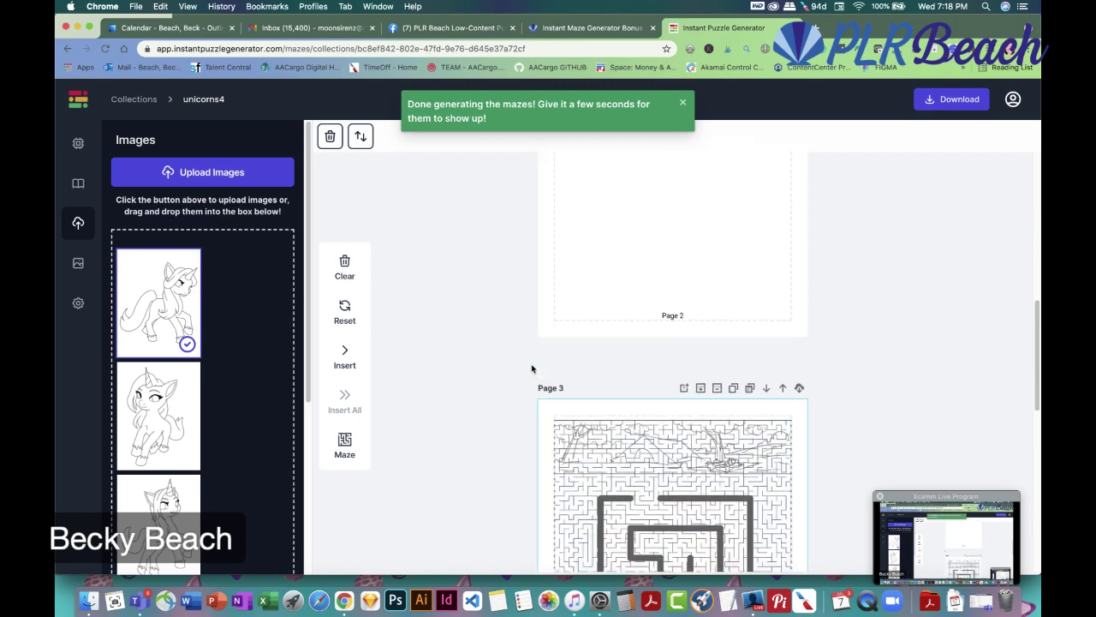
scroll(518, 369, down, 3)
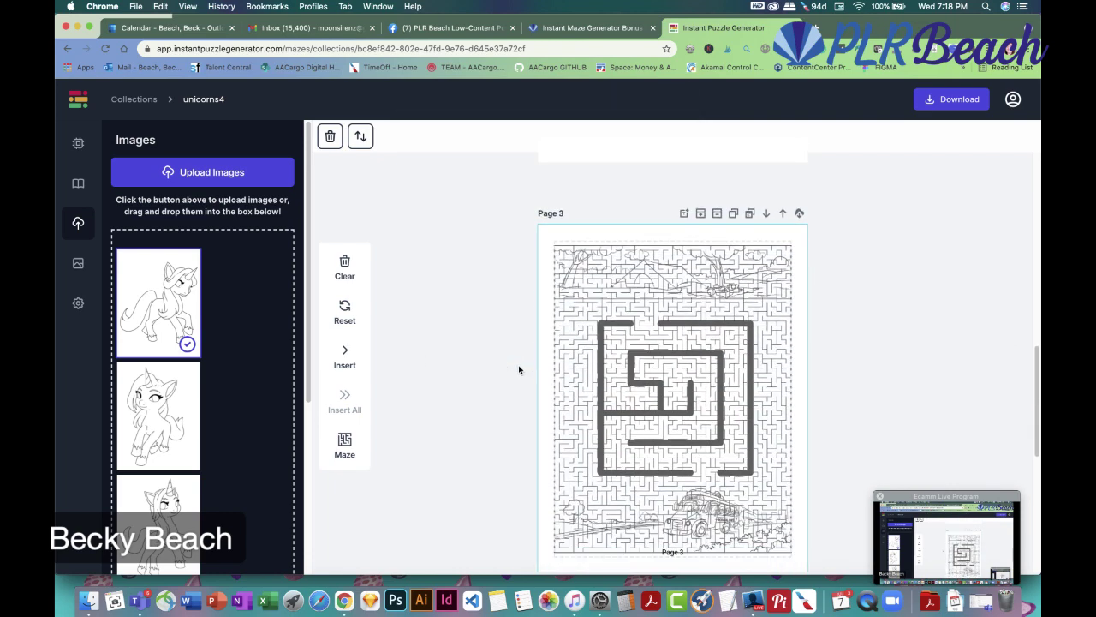
Delete the full-page mazes overlaid on the bus scene of page 3 and the frog pond scene of page 1
click(585, 343)
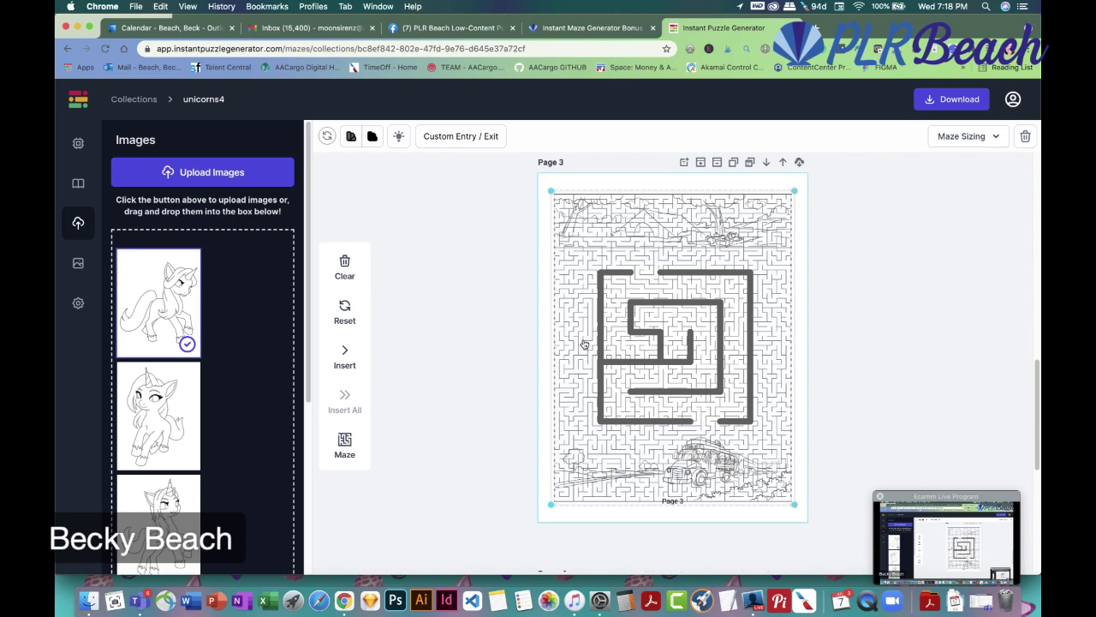
key(Escape)
scroll(581, 343, down, 5)
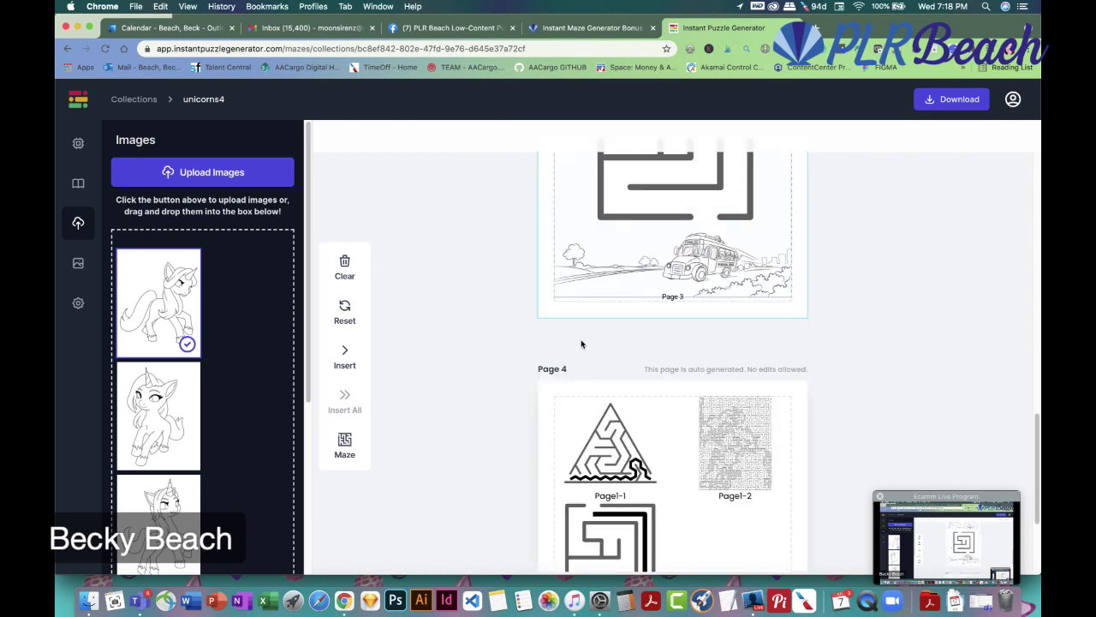
scroll(597, 347, up, 10)
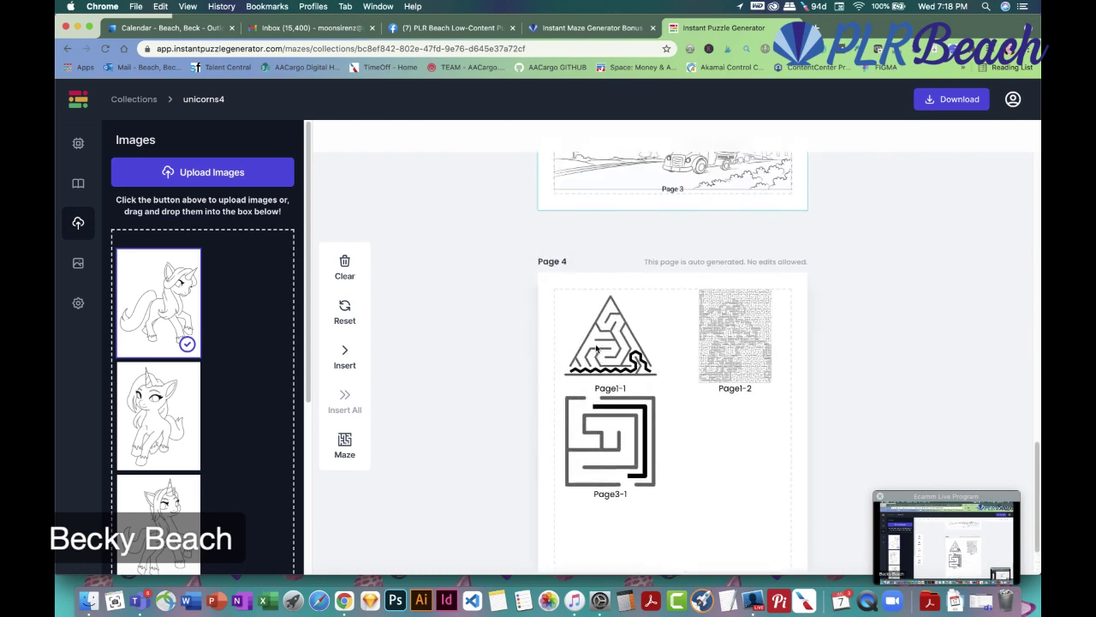
scroll(595, 344, up, 10)
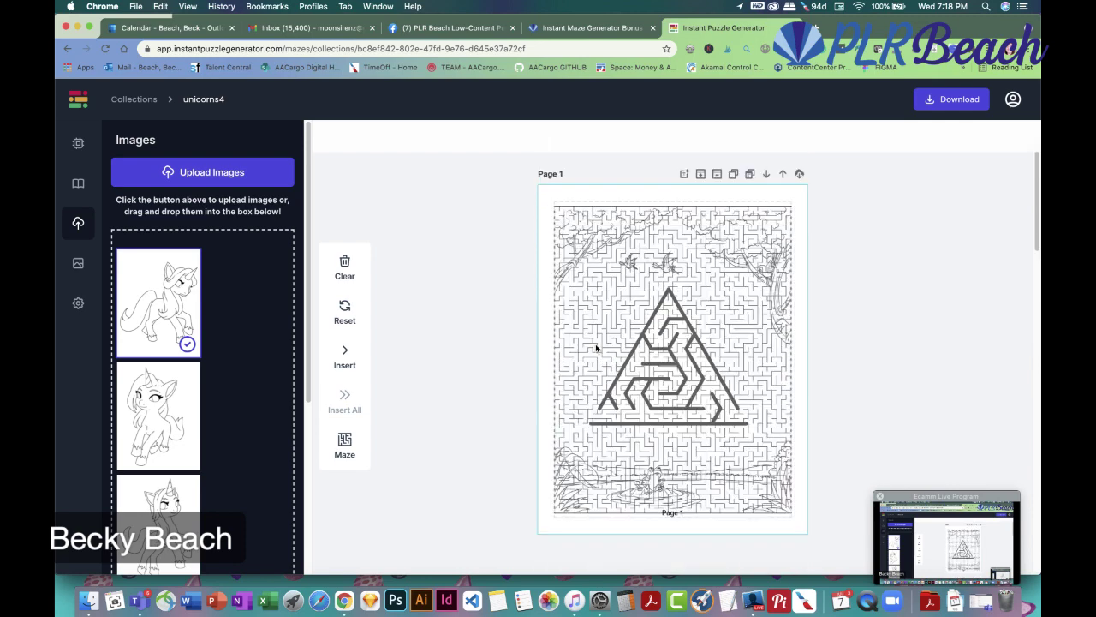
click(587, 300)
click(588, 299)
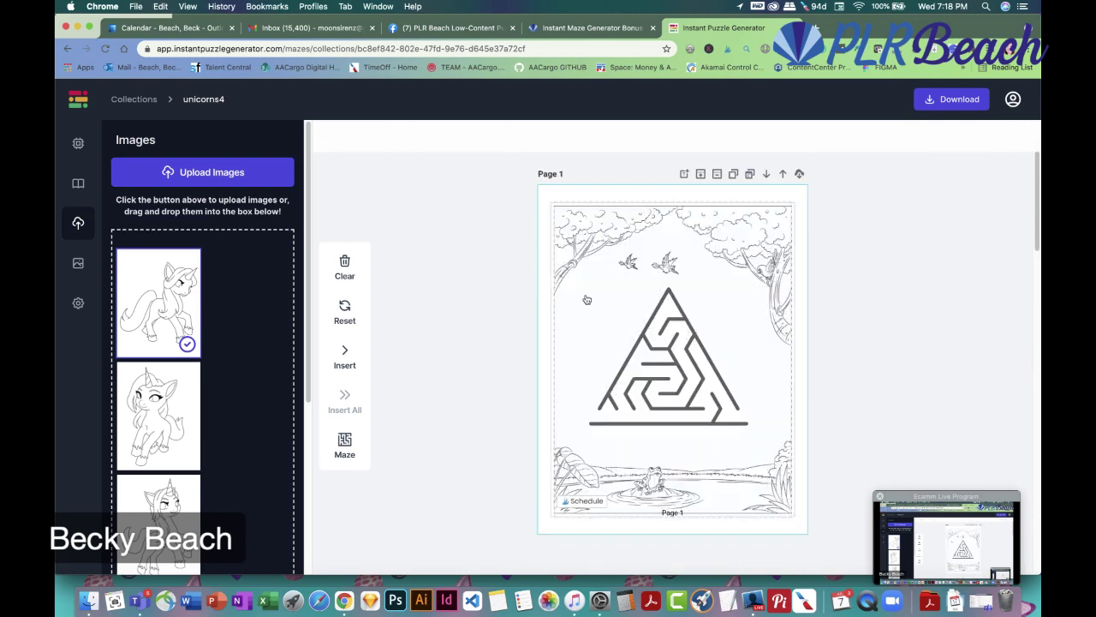
Insert the selected unicorn image on the blank page 2
scroll(580, 324, down, 3)
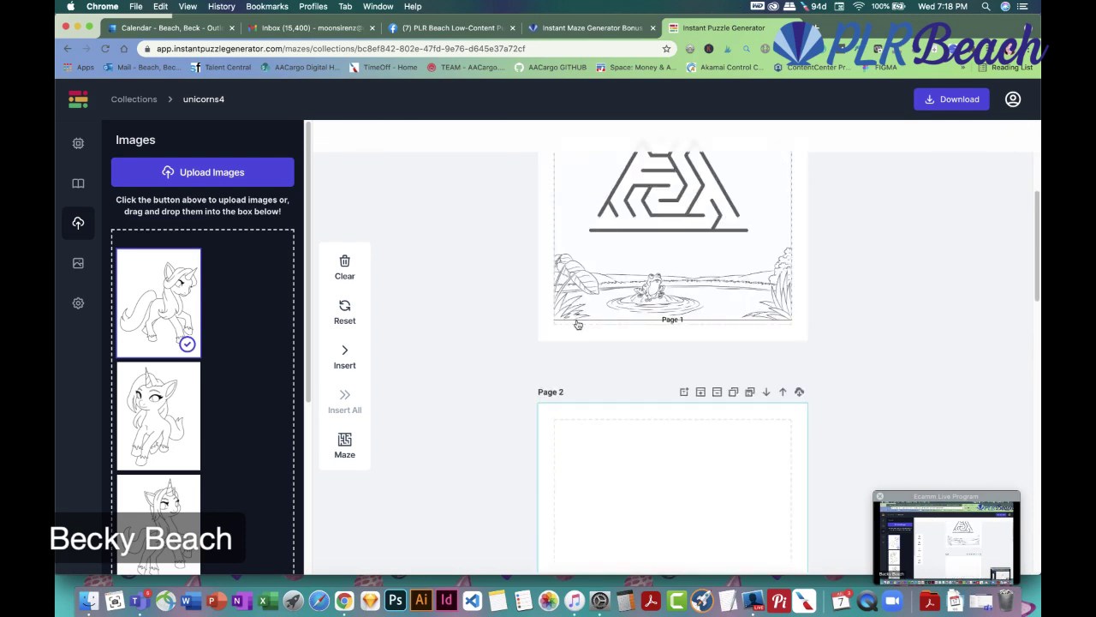
scroll(509, 416, down, 4)
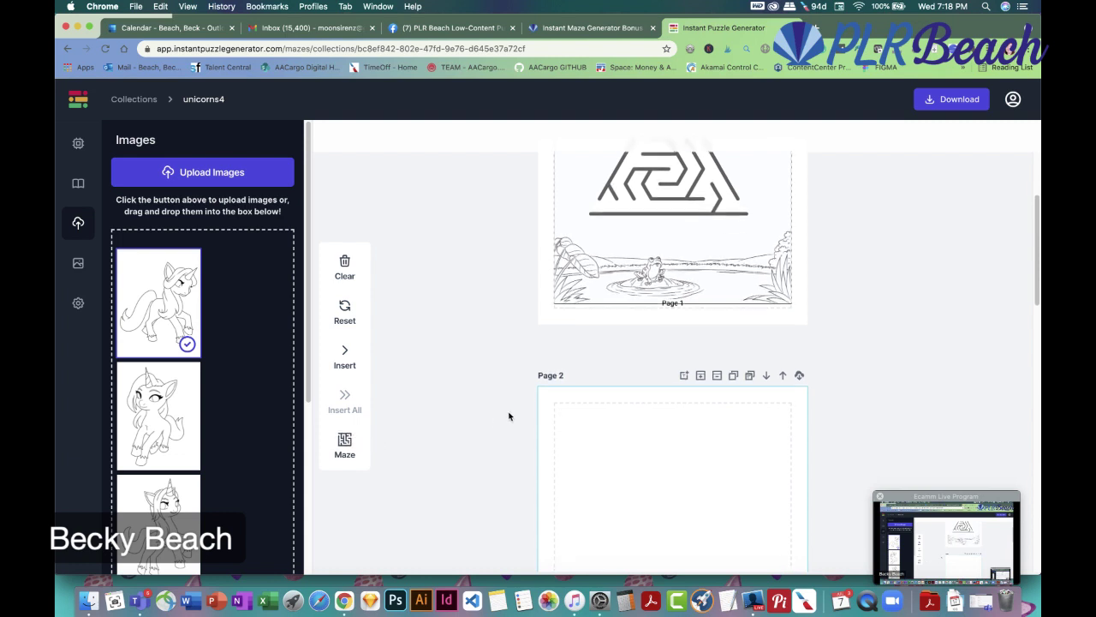
click(345, 355)
click(636, 359)
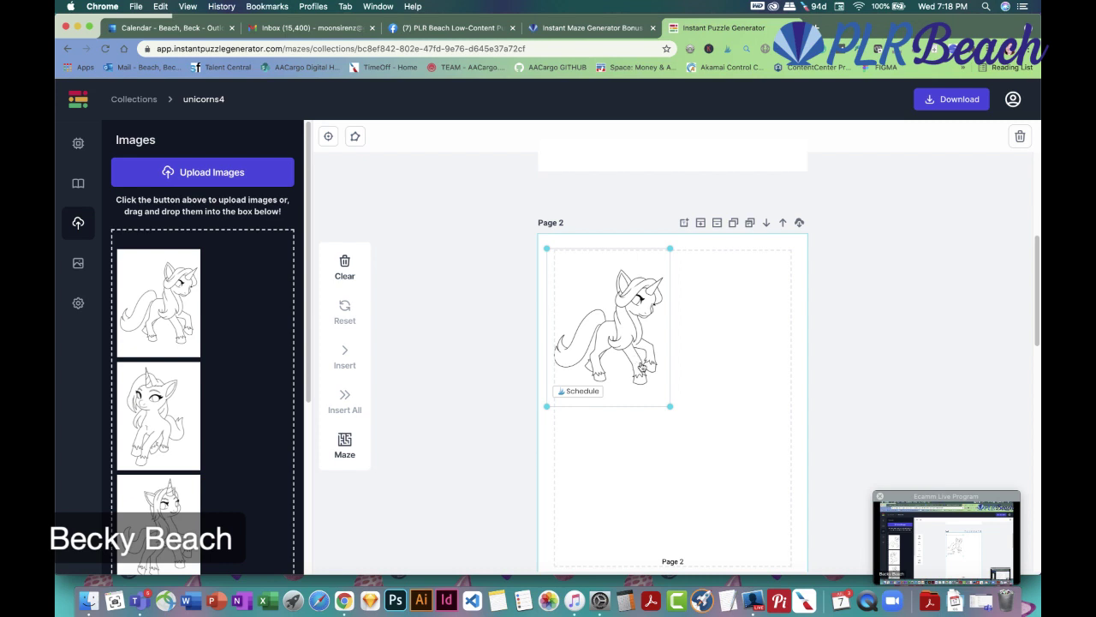
Enlarge the unicorn image on page 2 slightly and generate a maze in its shape
drag(667, 402, 683, 423)
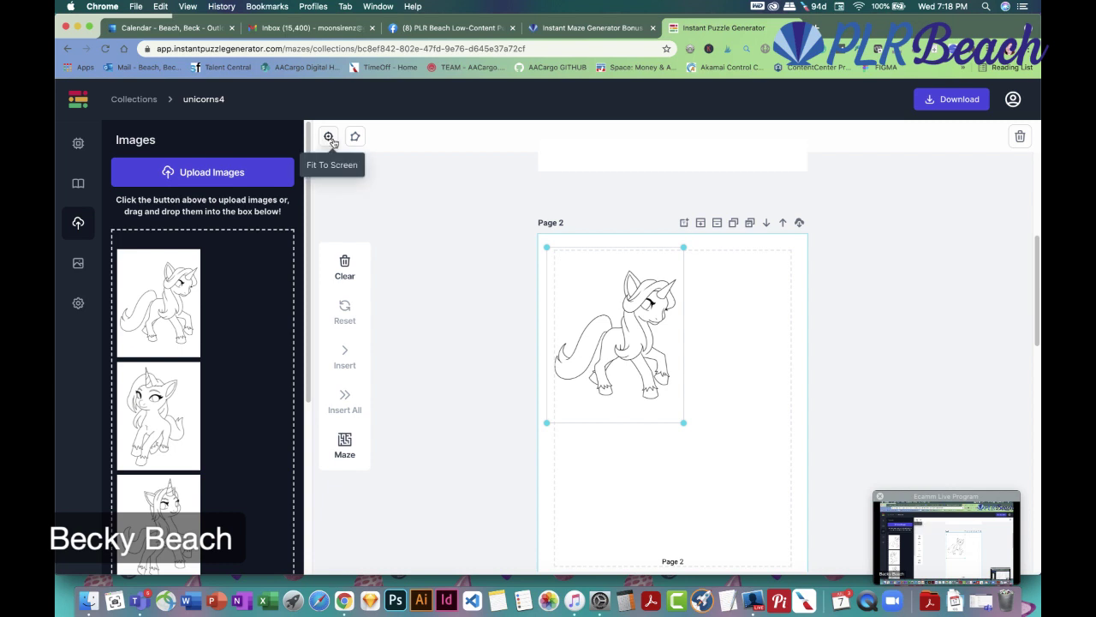
click(355, 137)
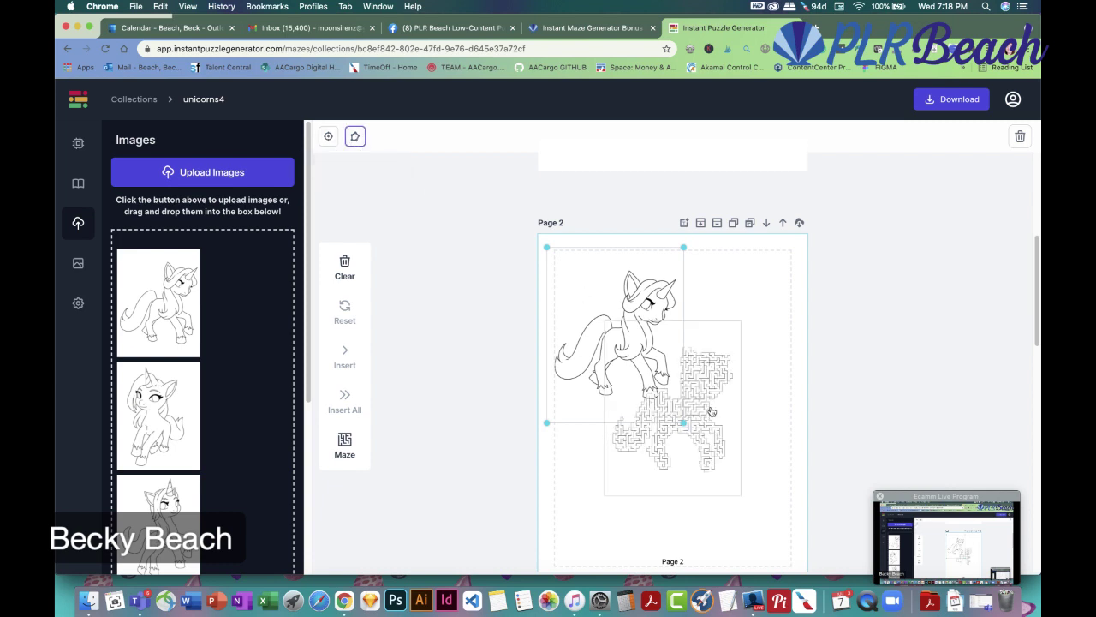
Enlarge the unicorn-shaped maze on page 2 and place it below and to the right of the unicorn image
drag(711, 412, 730, 439)
drag(757, 520, 800, 560)
drag(741, 504, 706, 478)
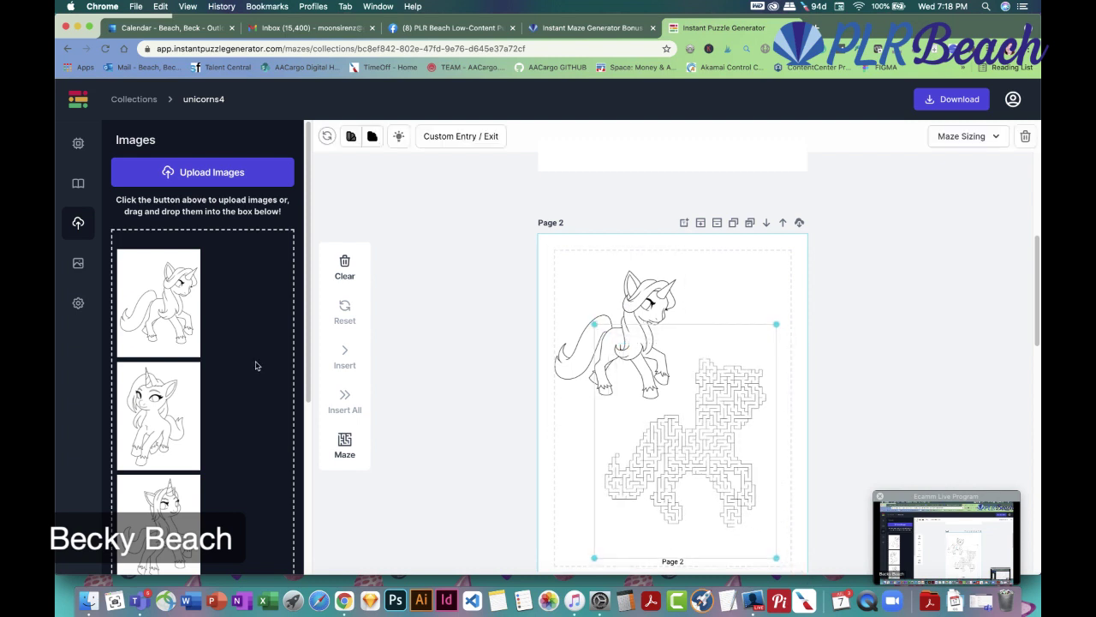
Browse the built-in background library and look through the Lifestyle scenes
click(78, 265)
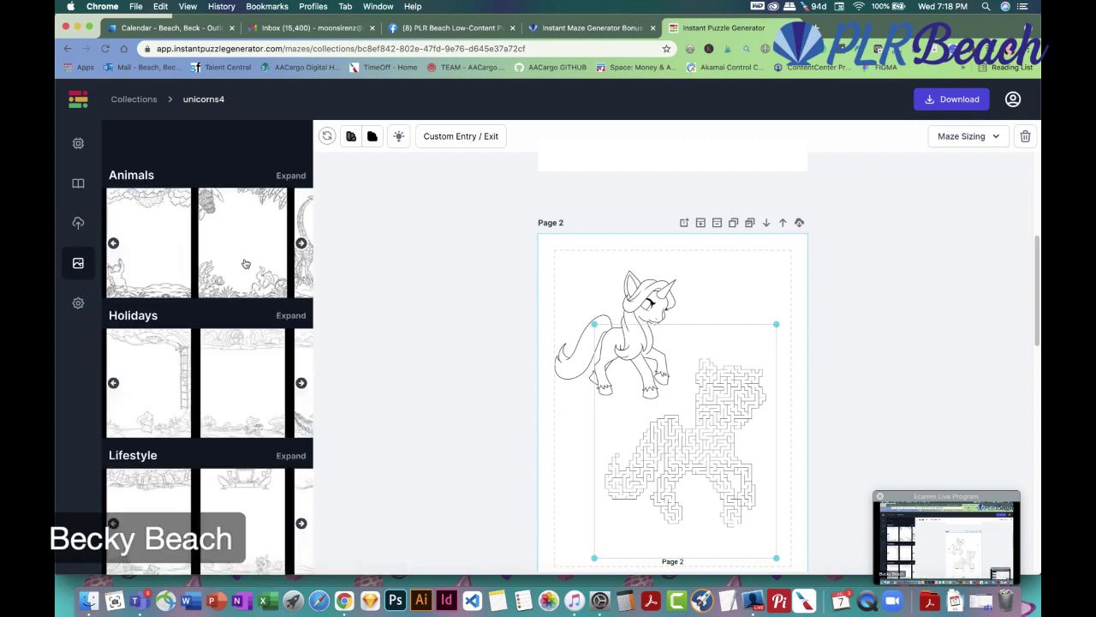
scroll(246, 360, down, 3)
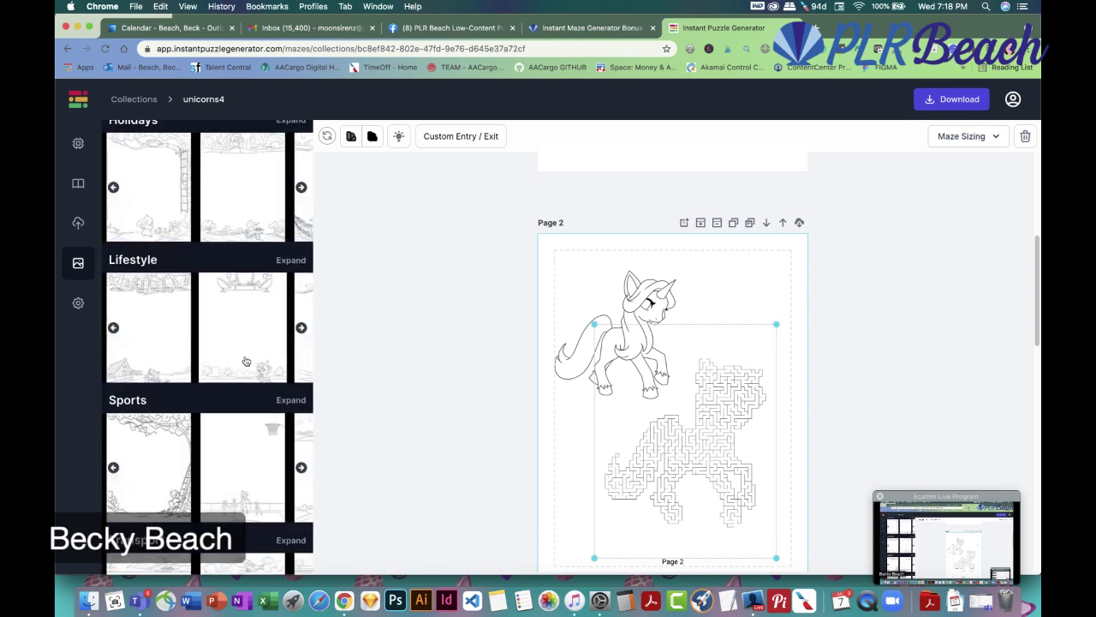
click(301, 330)
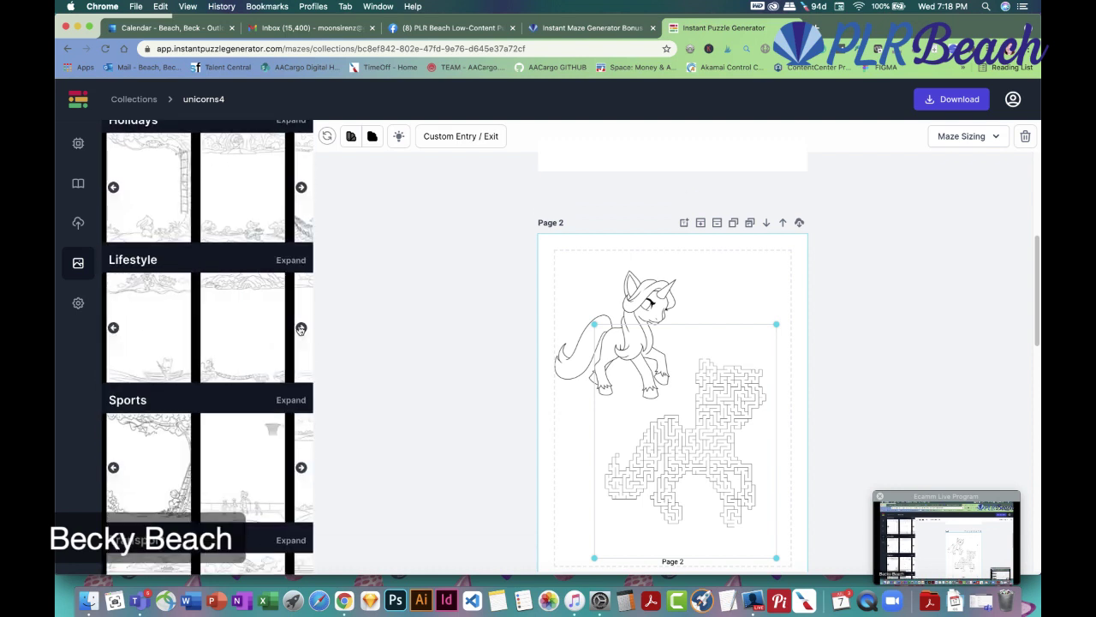
click(300, 329)
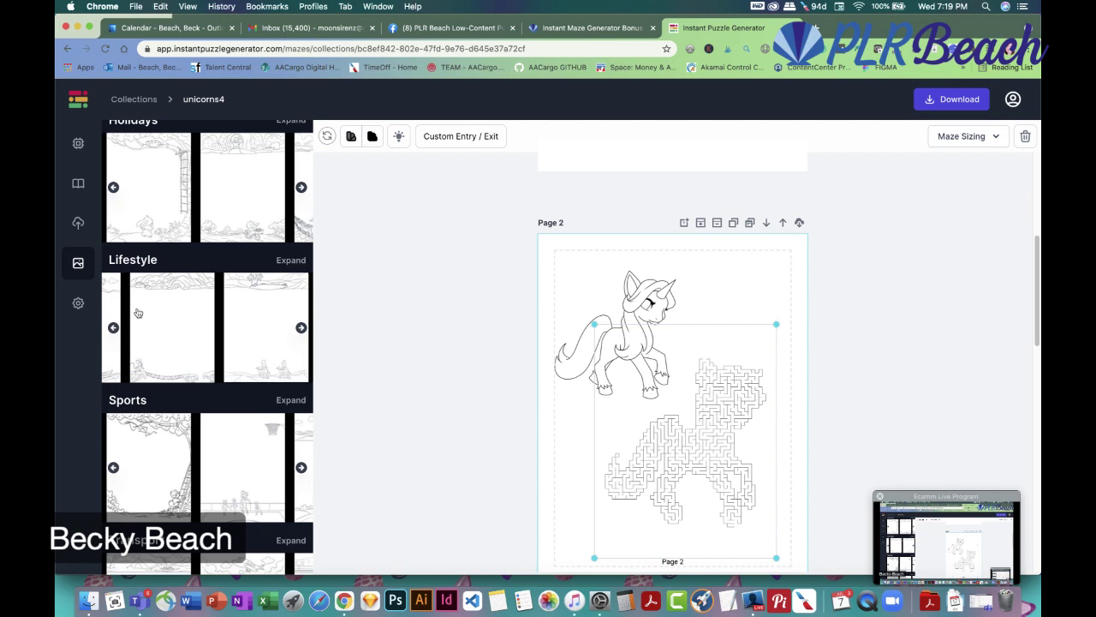
Start an image upload and locate the Backgrounds folder inside the unicorn project's Bronze folder
click(78, 223)
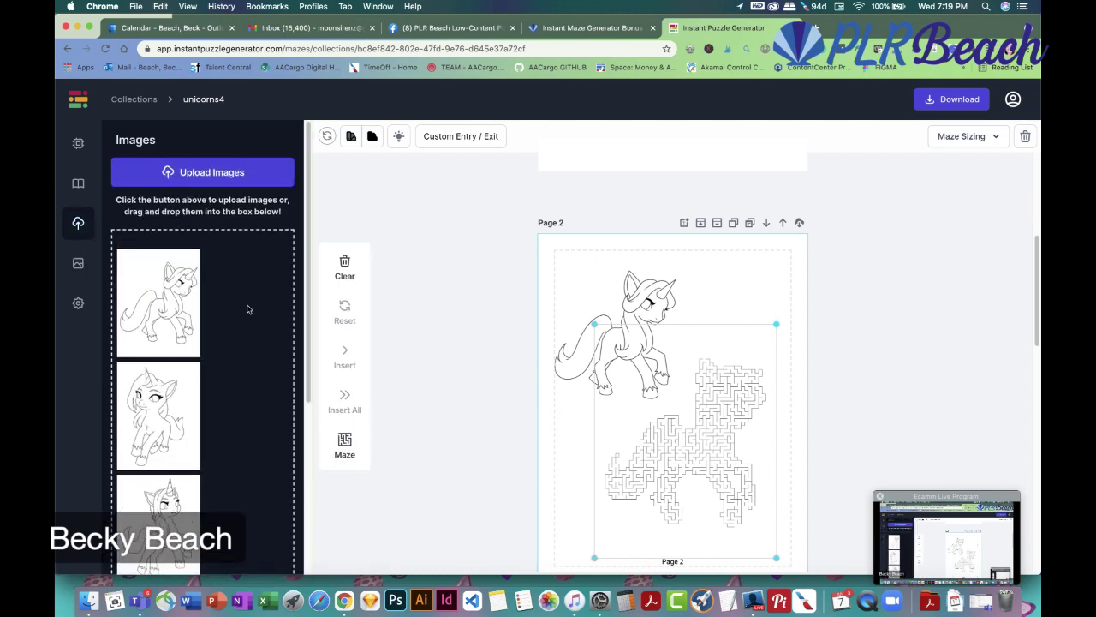
click(196, 178)
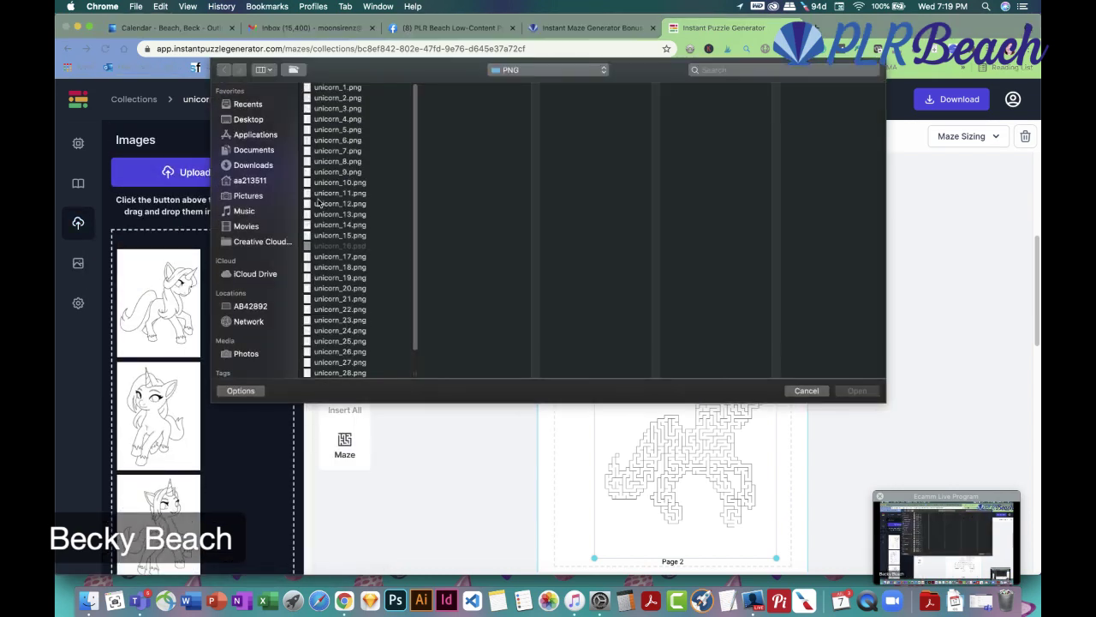
click(518, 70)
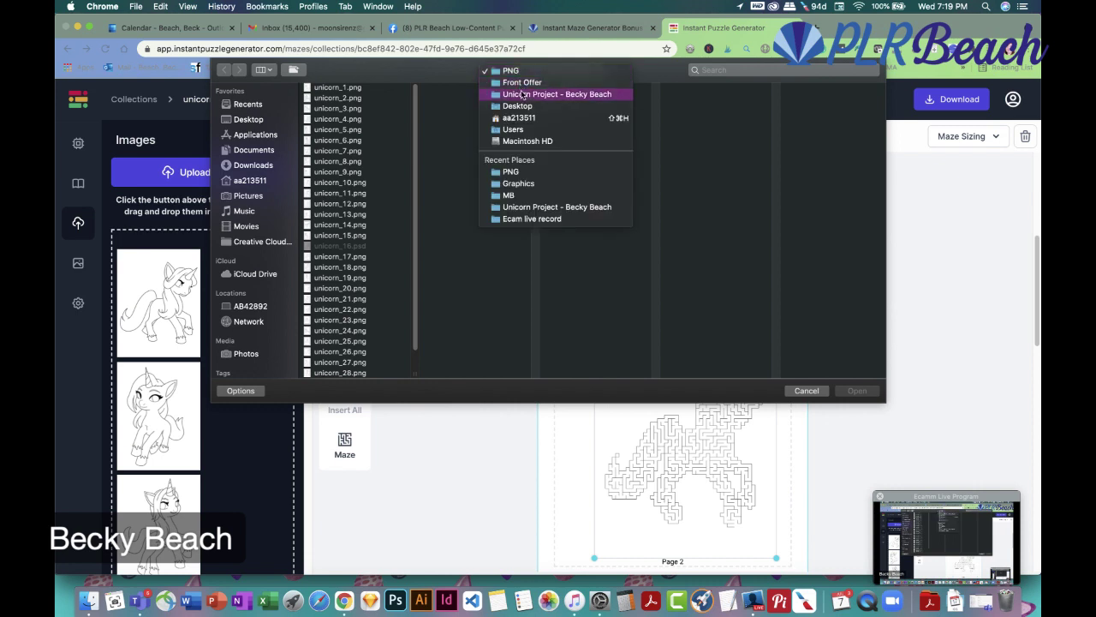
click(521, 95)
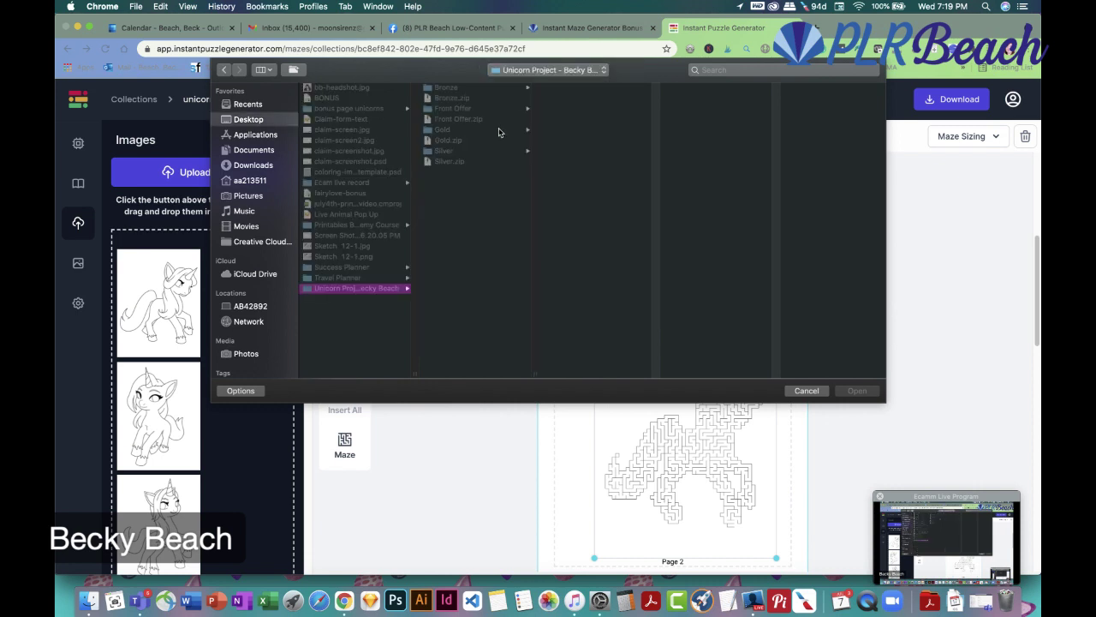
click(445, 132)
click(568, 99)
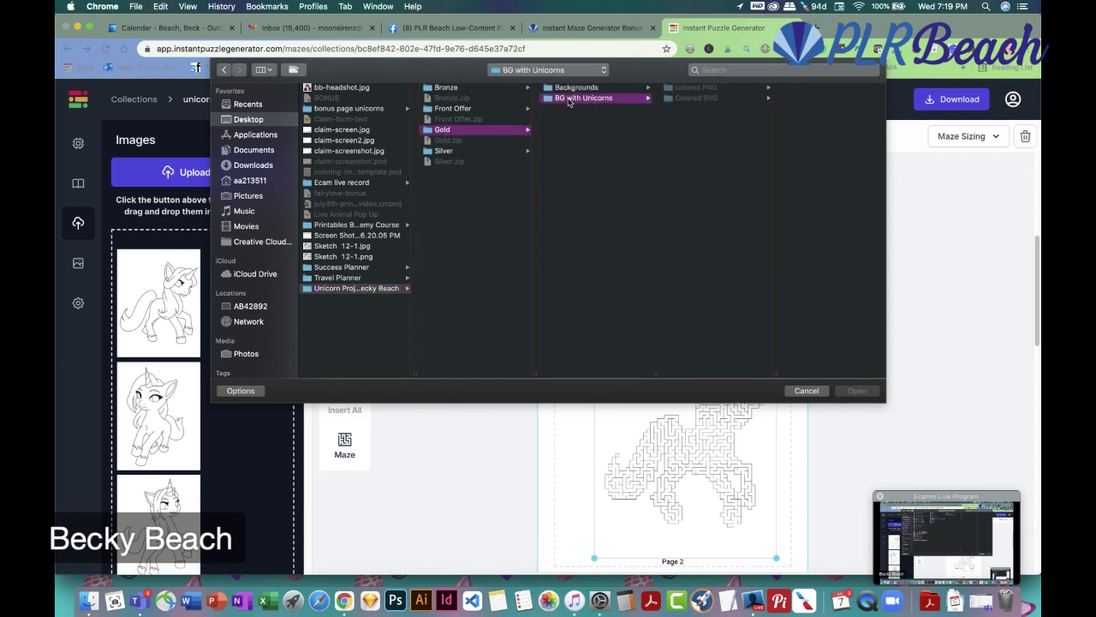
click(452, 152)
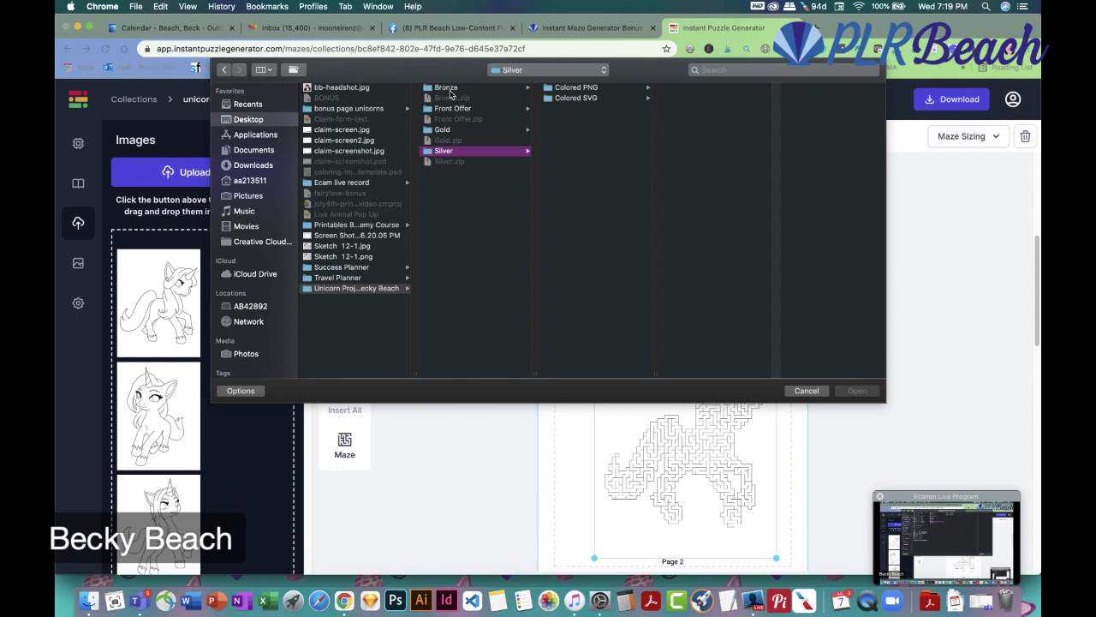
click(447, 89)
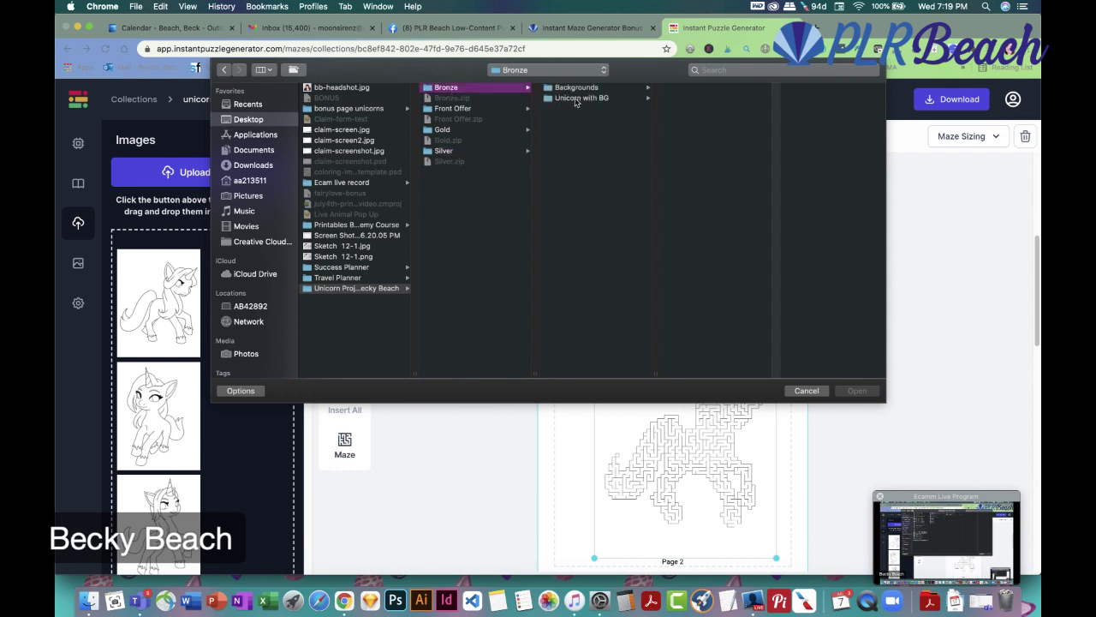
click(574, 89)
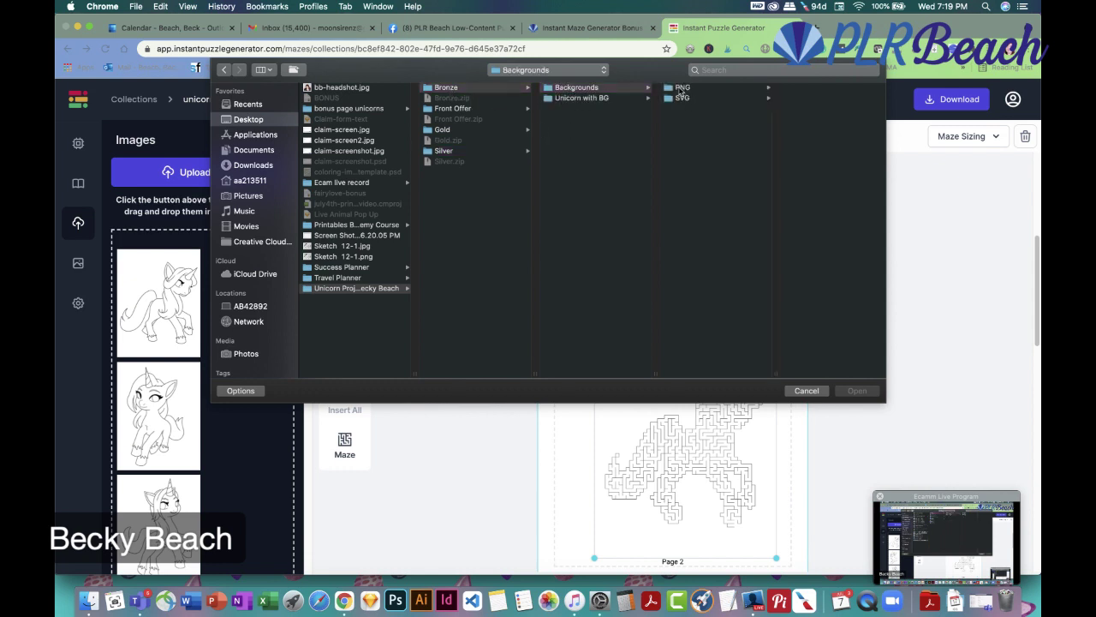
Upload background_9.png from the PNG subfolder of the Backgrounds folder
click(683, 89)
click(803, 173)
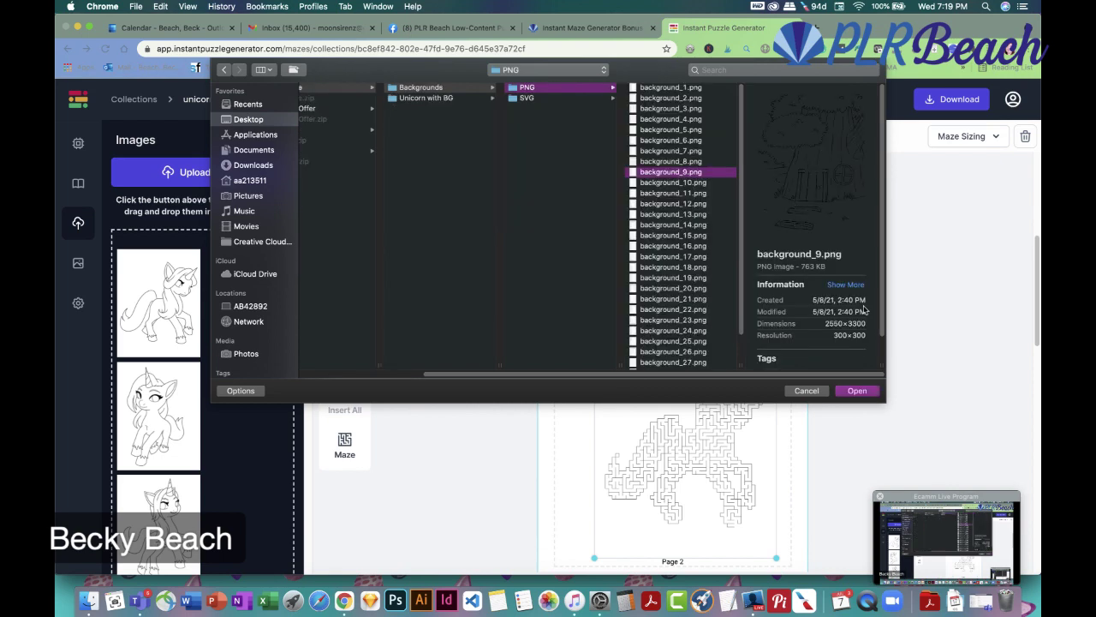
click(858, 392)
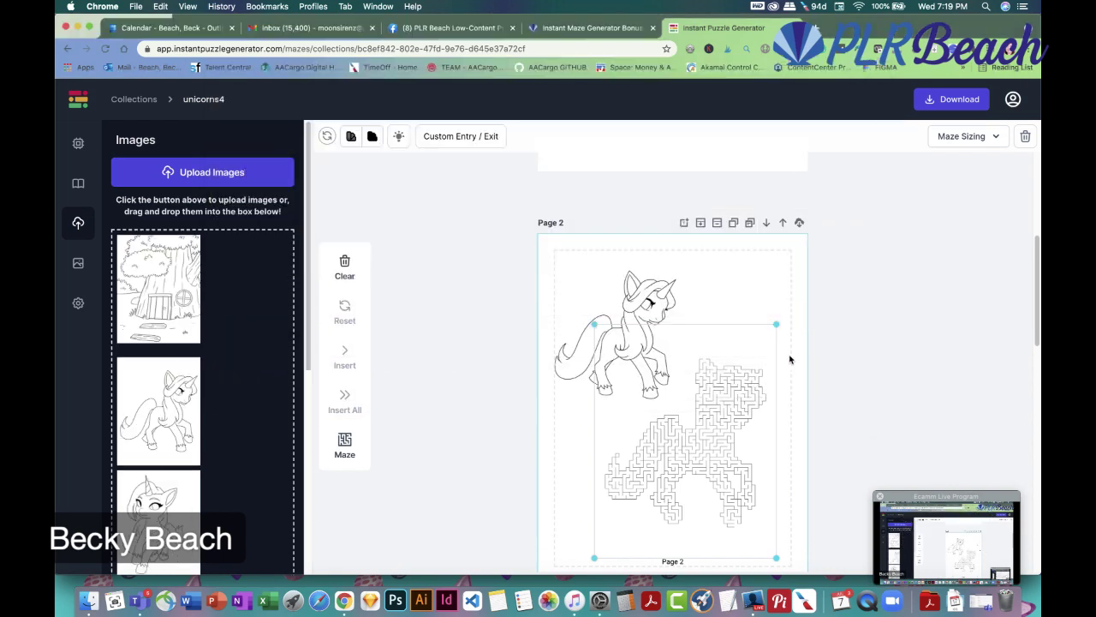
Insert the tree-house background on page 2 and move it over the upper part of the unicorn maze
click(166, 312)
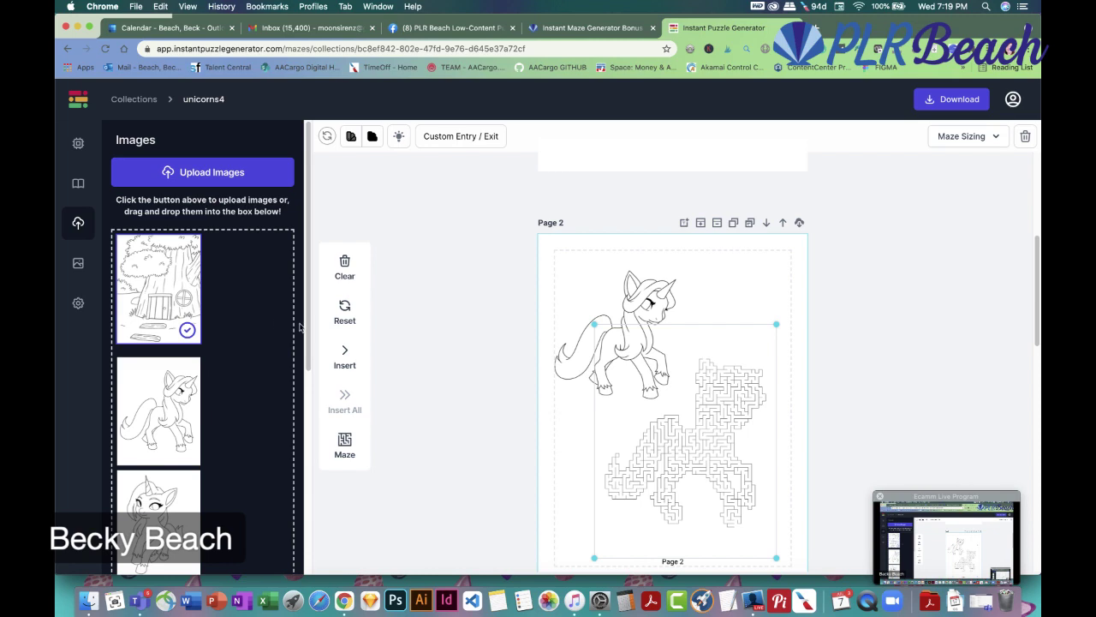
click(344, 358)
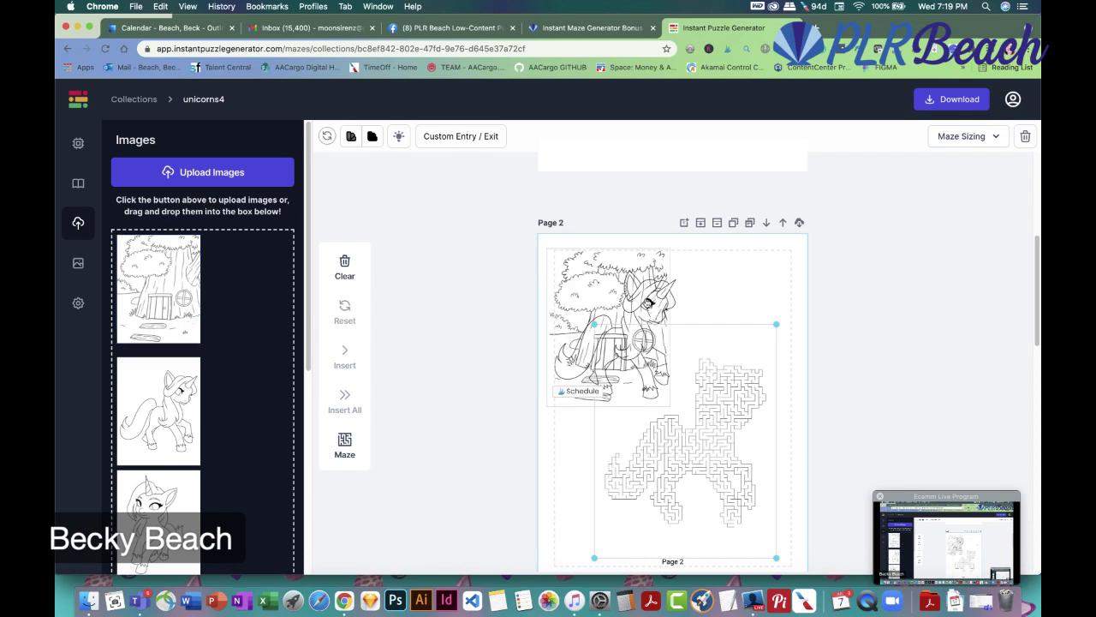
click(659, 398)
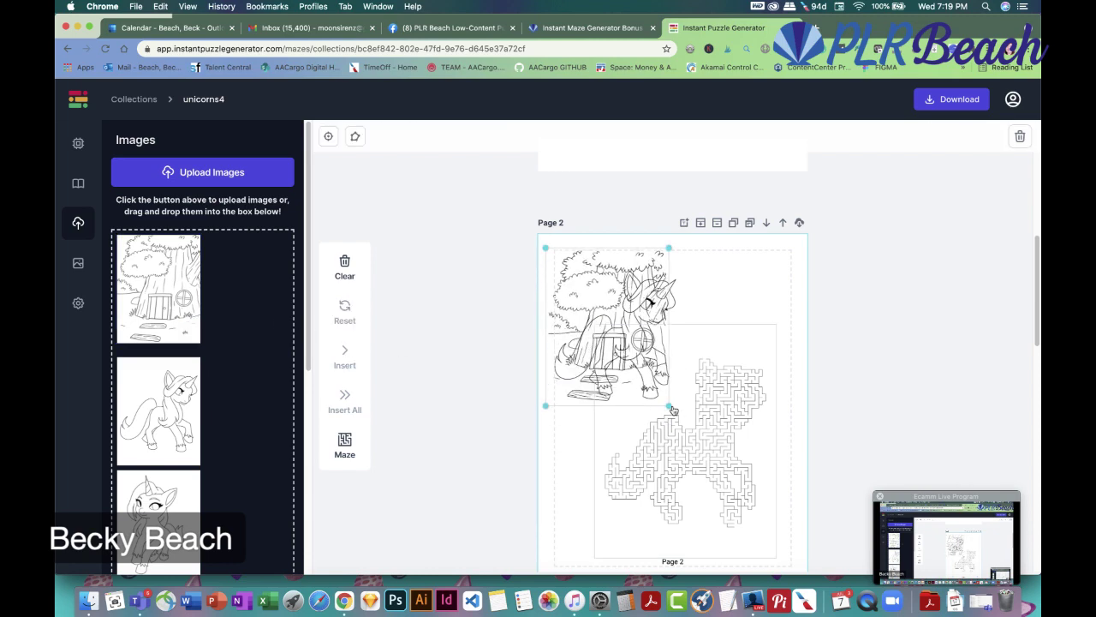
drag(624, 323, 742, 373)
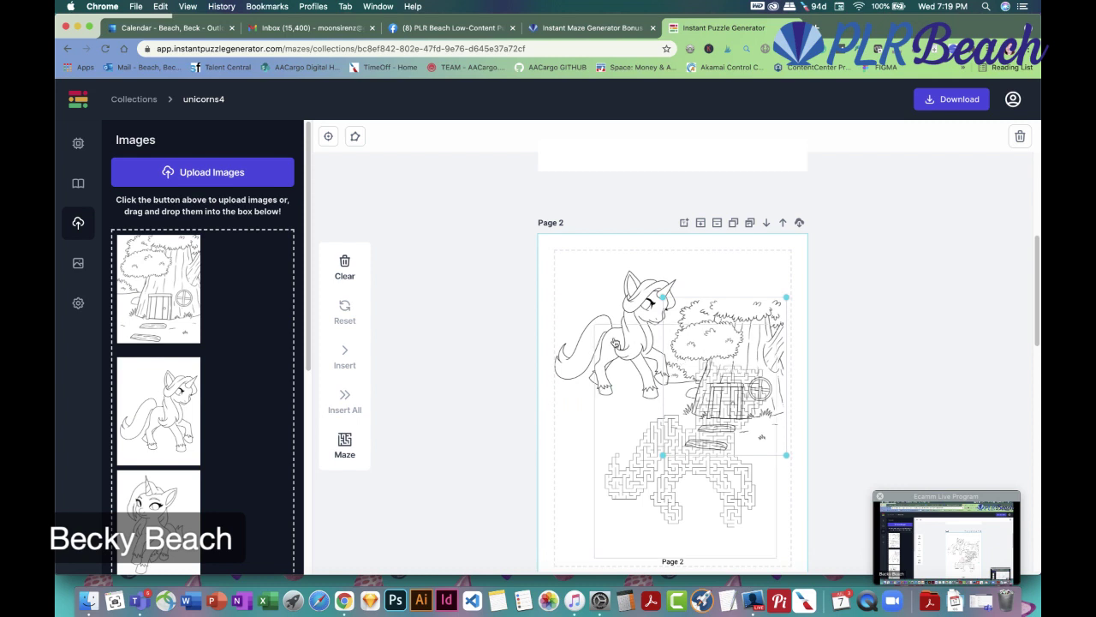
Delete the original unicorn drawing from page 2
click(627, 307)
click(628, 308)
key(Delete)
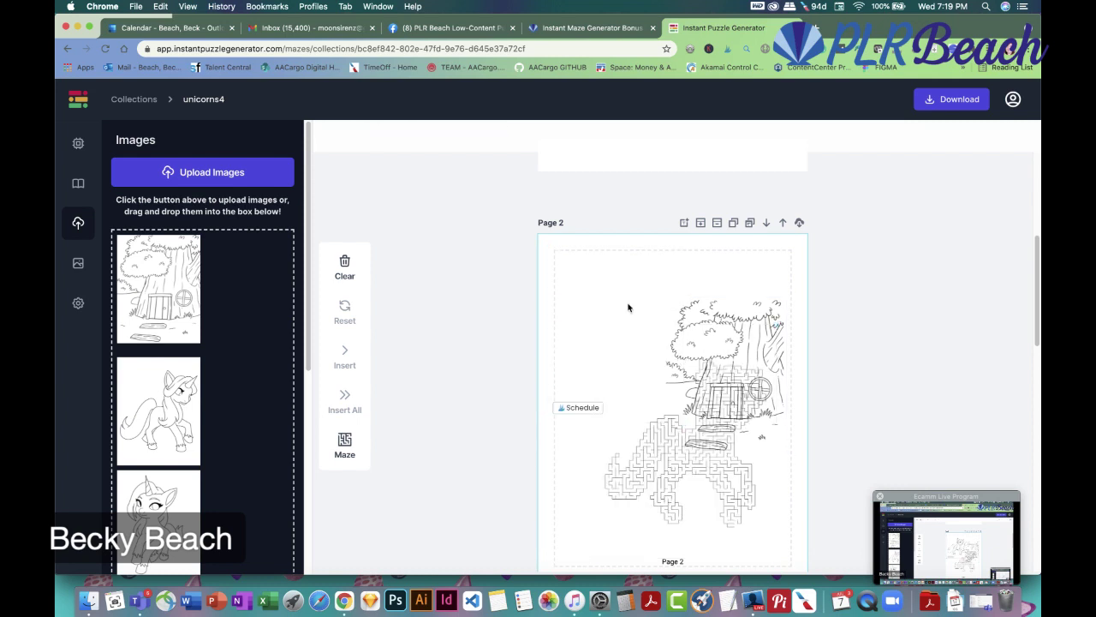
Undo the background's move, delete the tree-house background from page 2, and shift the unicorn maze toward the page's centre
key(super+z)
key(super+z)
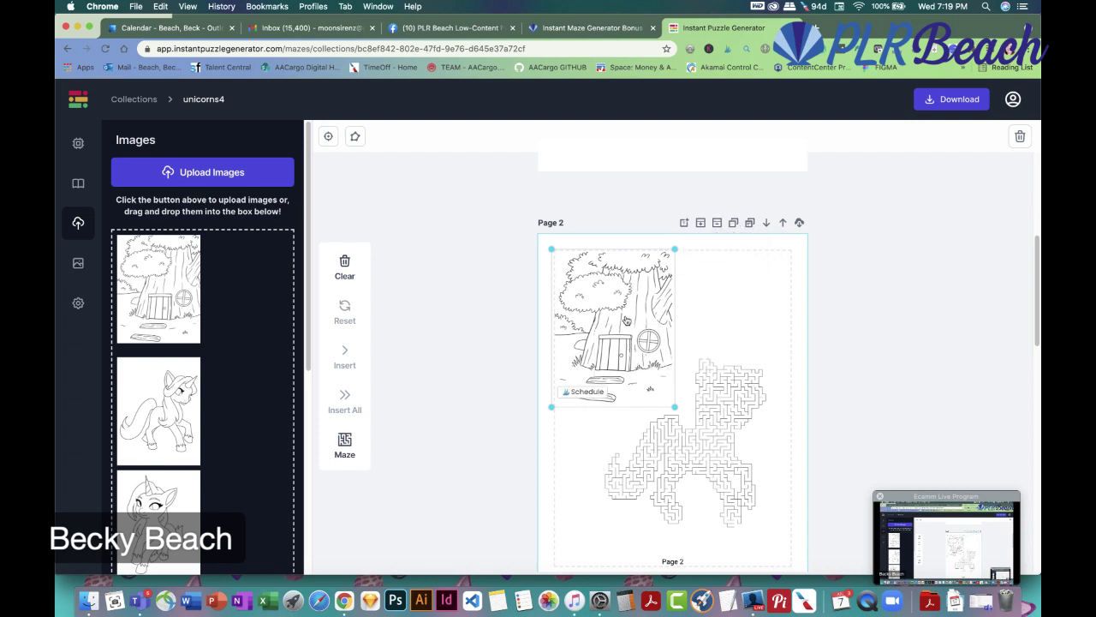
key(BackSpace)
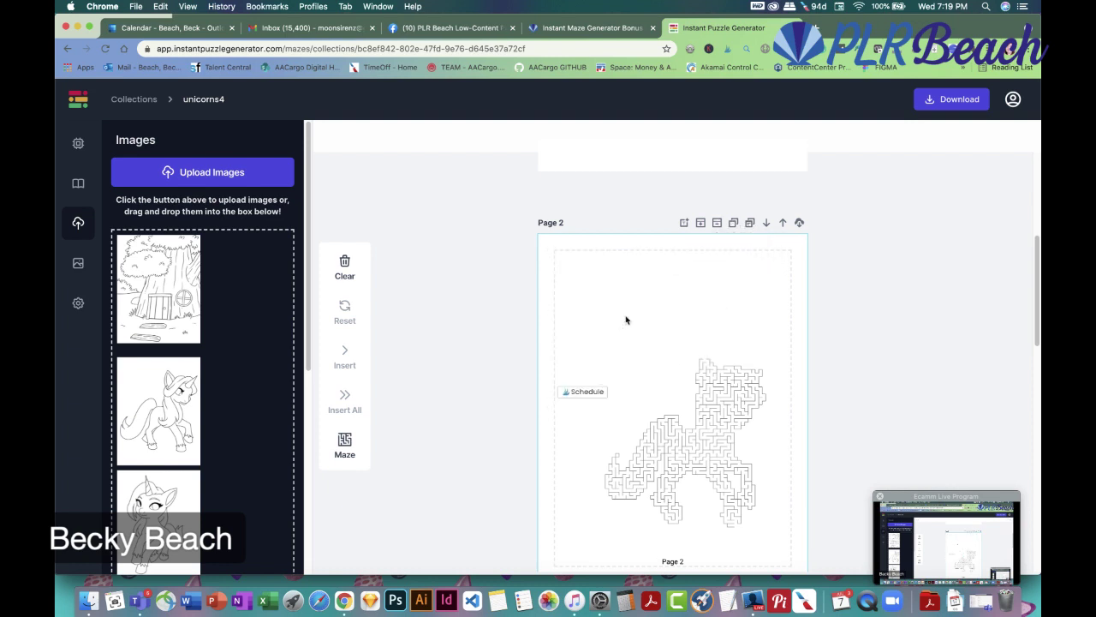
drag(707, 404, 688, 366)
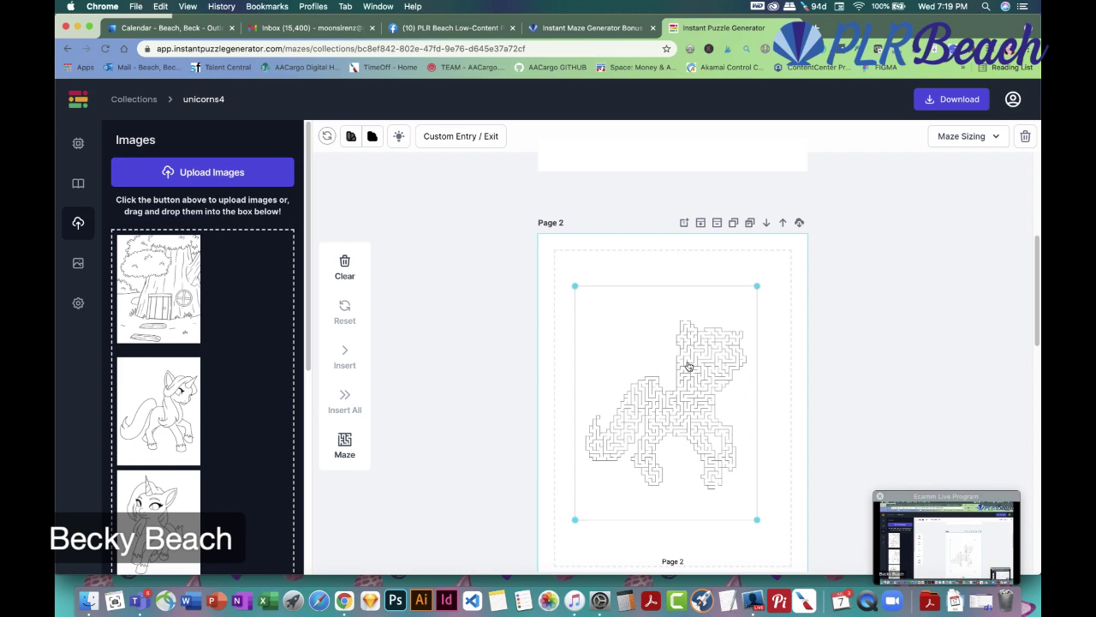
Delete page 3 with the square maze and the camping scene
scroll(526, 321, down, 5)
scroll(526, 321, down, 8)
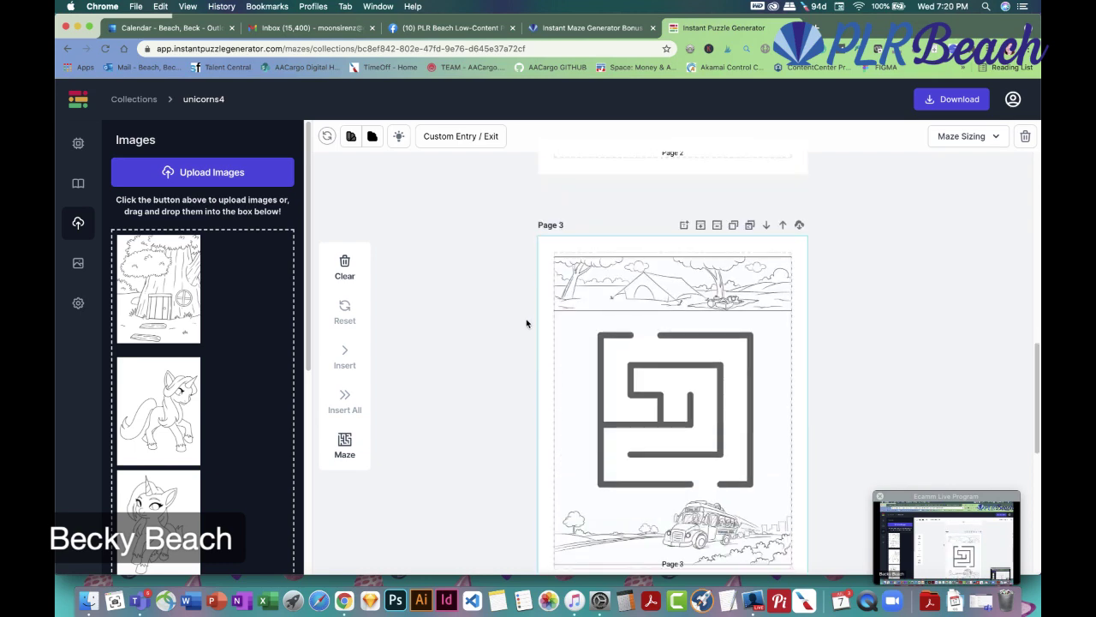
scroll(510, 317, up, 5)
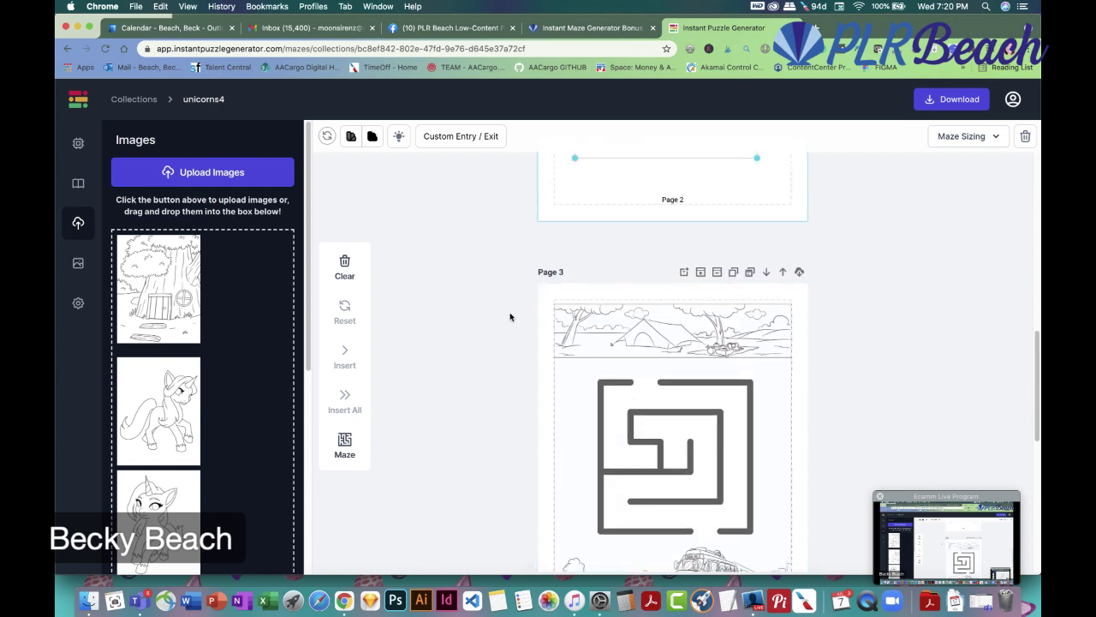
click(717, 272)
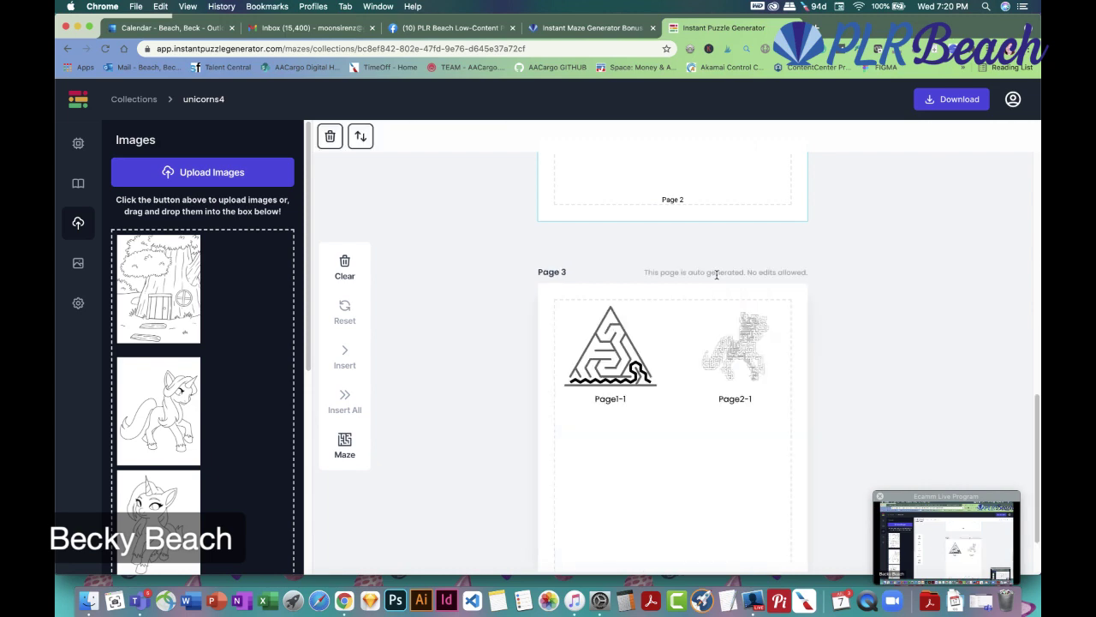
Delete the triangle maze page and remove the unicorn maze from the page that takes its place
scroll(685, 283, up, 10)
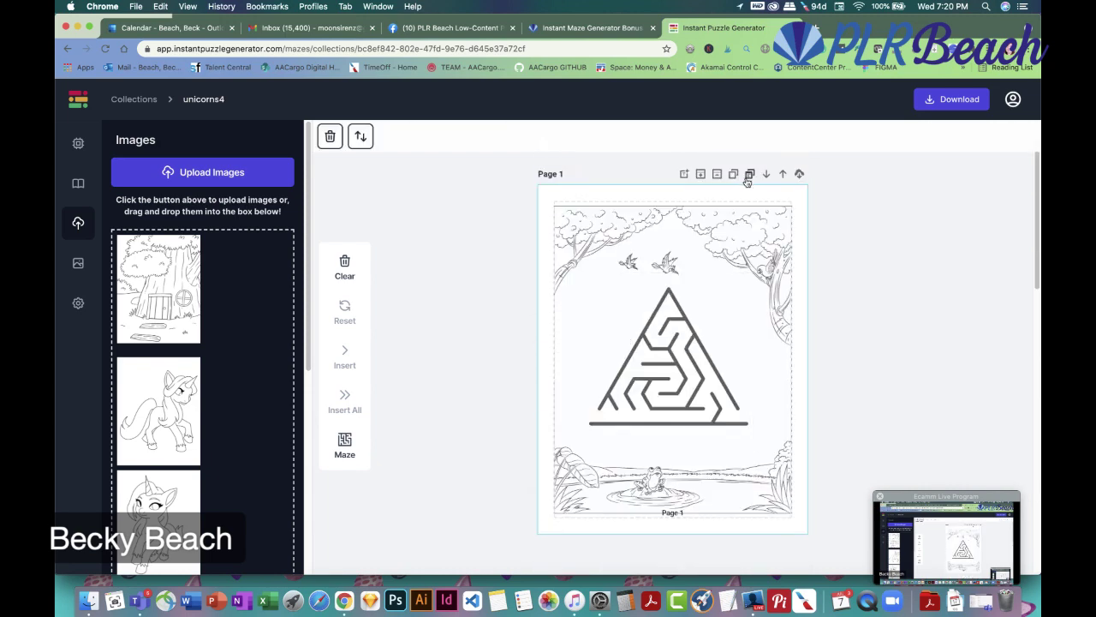
click(717, 174)
click(730, 315)
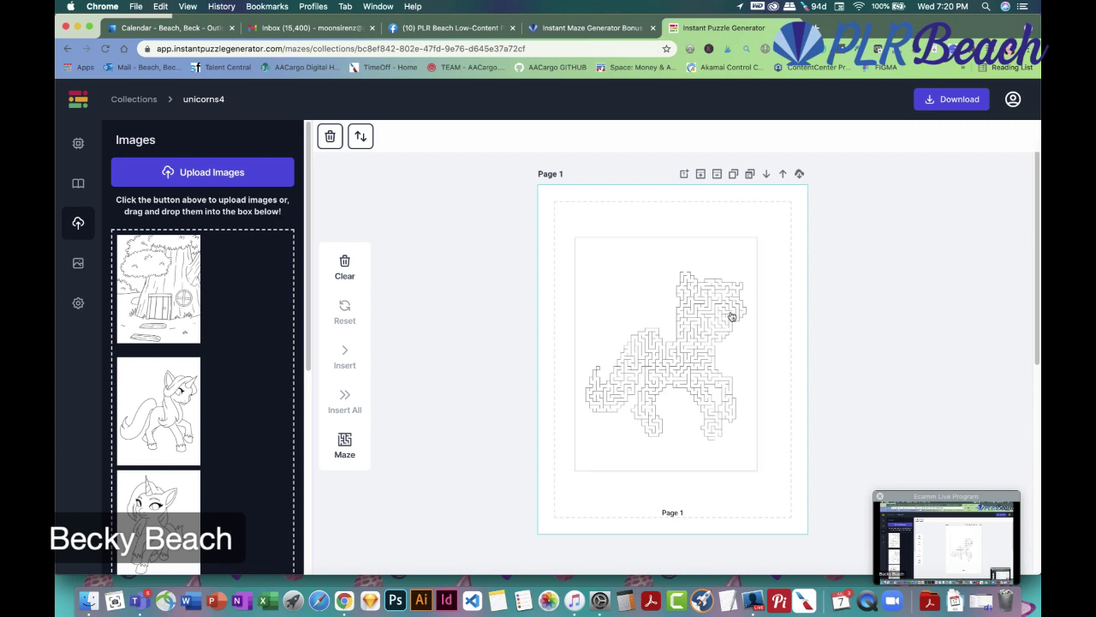
key(Delete)
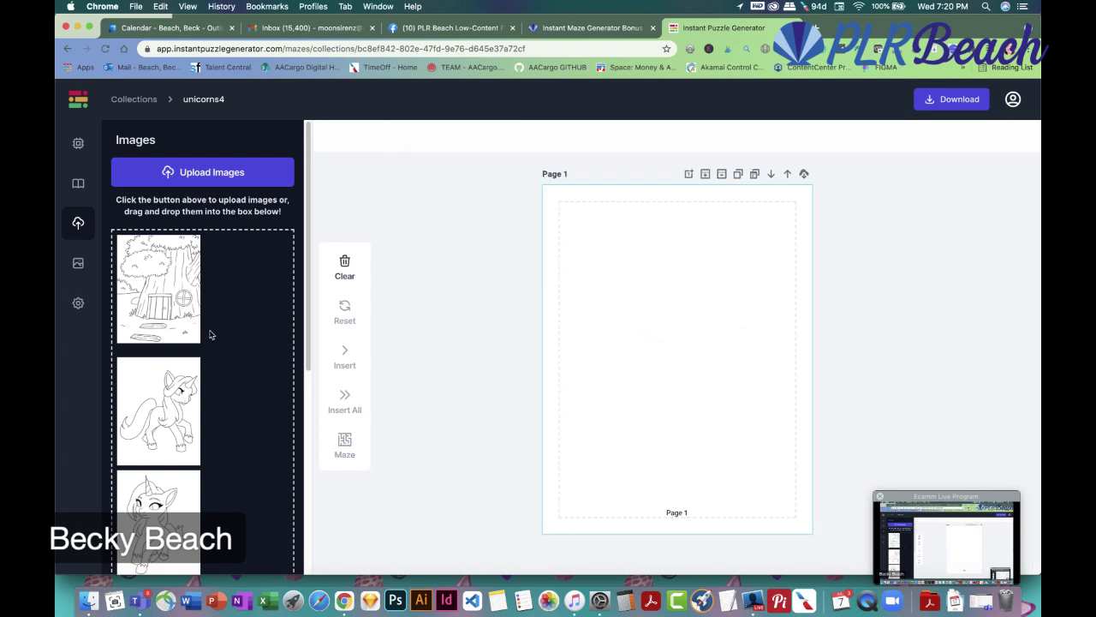
Select all uploaded unicorn drawings, leaving out the tree-house background, and insert them all, each on its own page
click(186, 396)
scroll(186, 396, down, 3)
click(176, 316)
click(174, 416)
scroll(218, 393, down, 1)
click(188, 433)
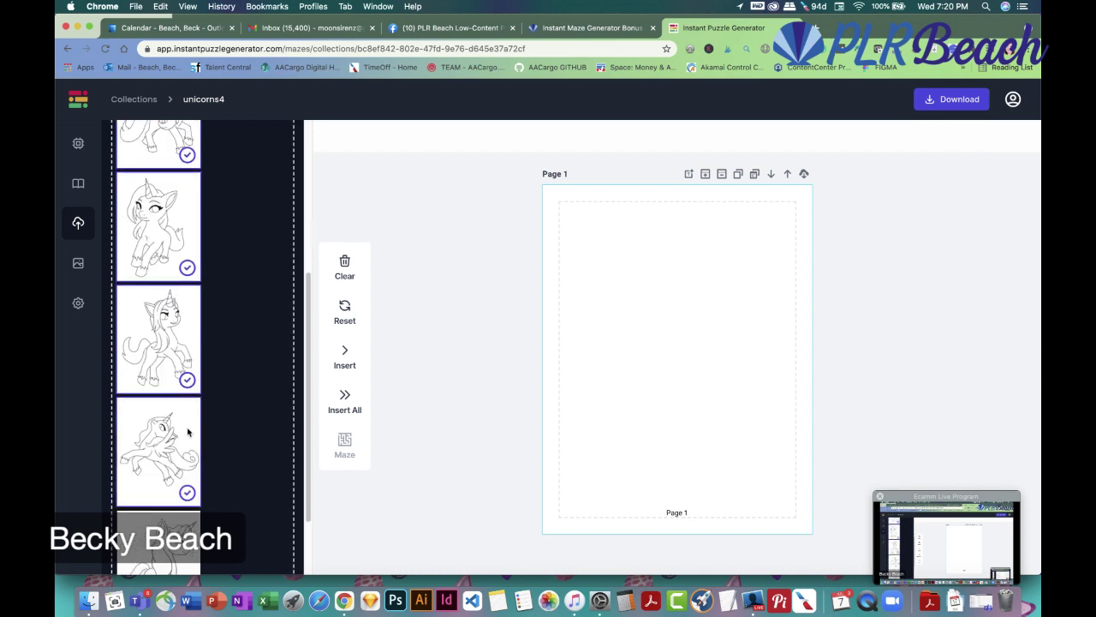
scroll(187, 432, down, 2)
click(168, 377)
click(161, 499)
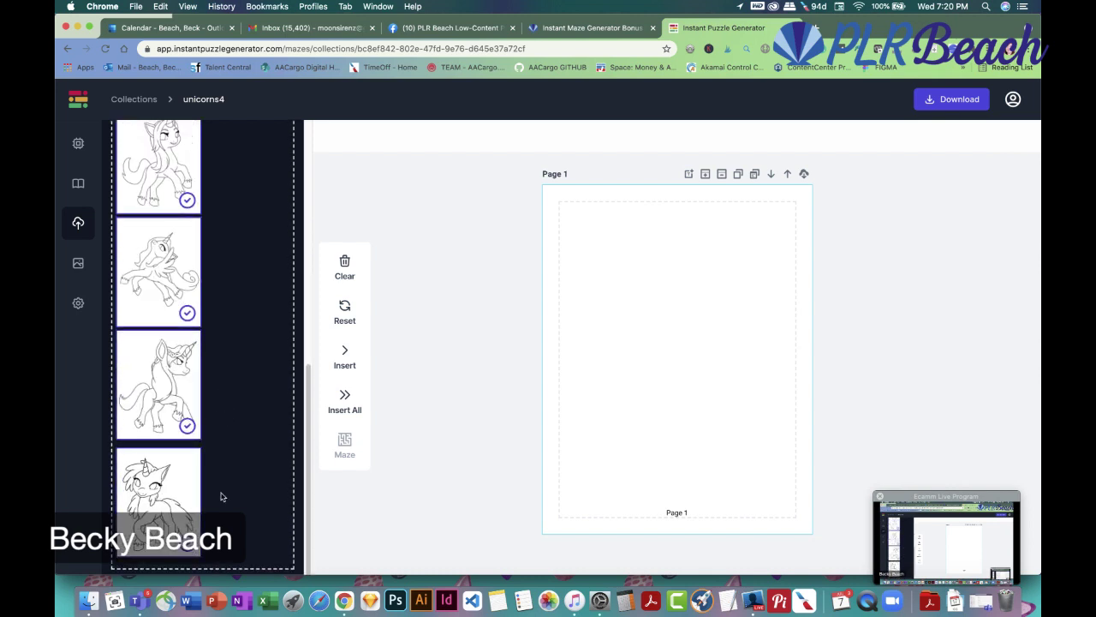
click(344, 395)
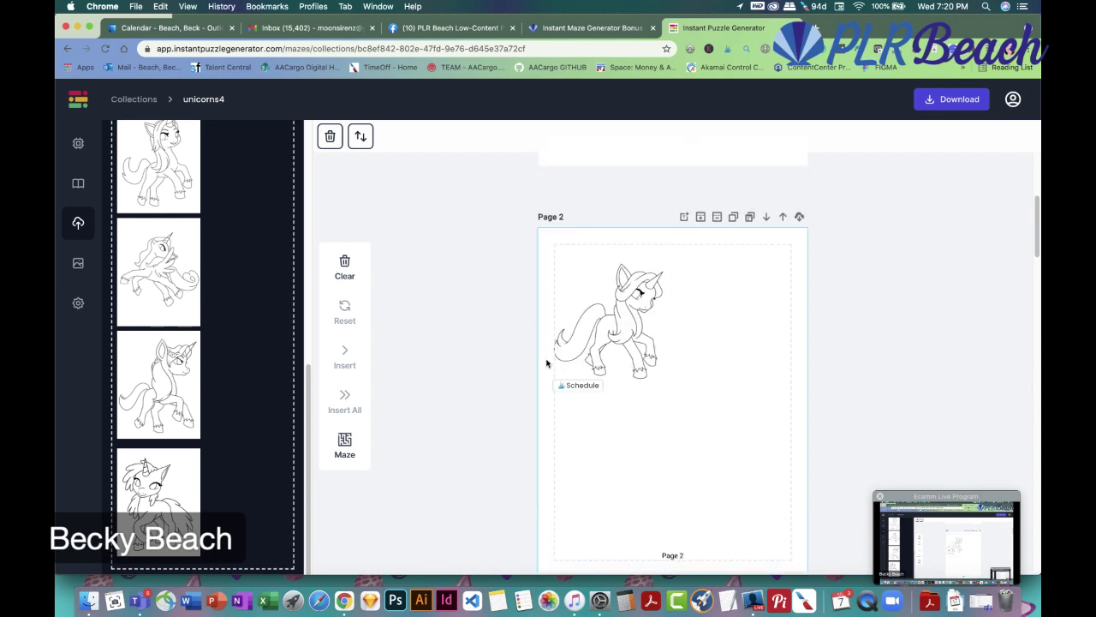
Delete the blank first page and generate mazes from the inserted unicorn drawings
scroll(623, 354, up, 3)
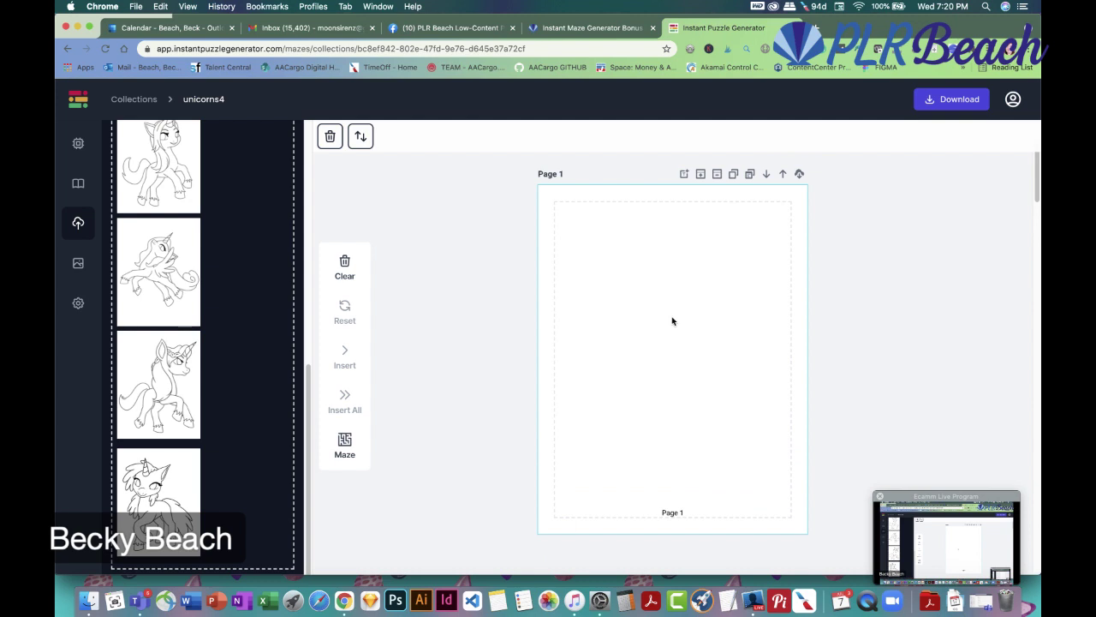
click(718, 175)
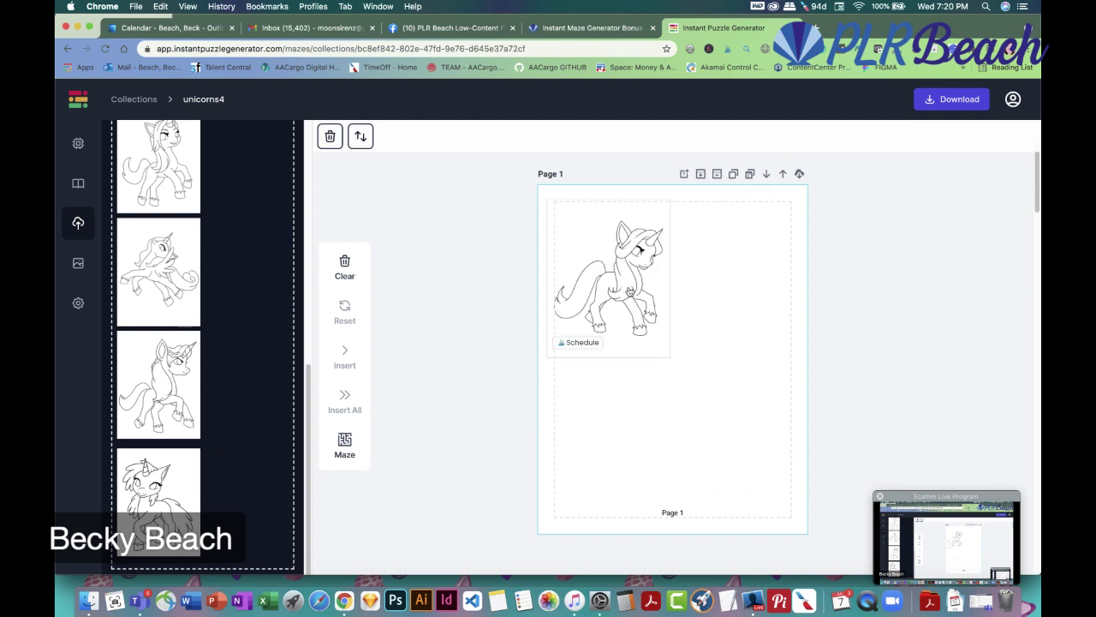
click(345, 446)
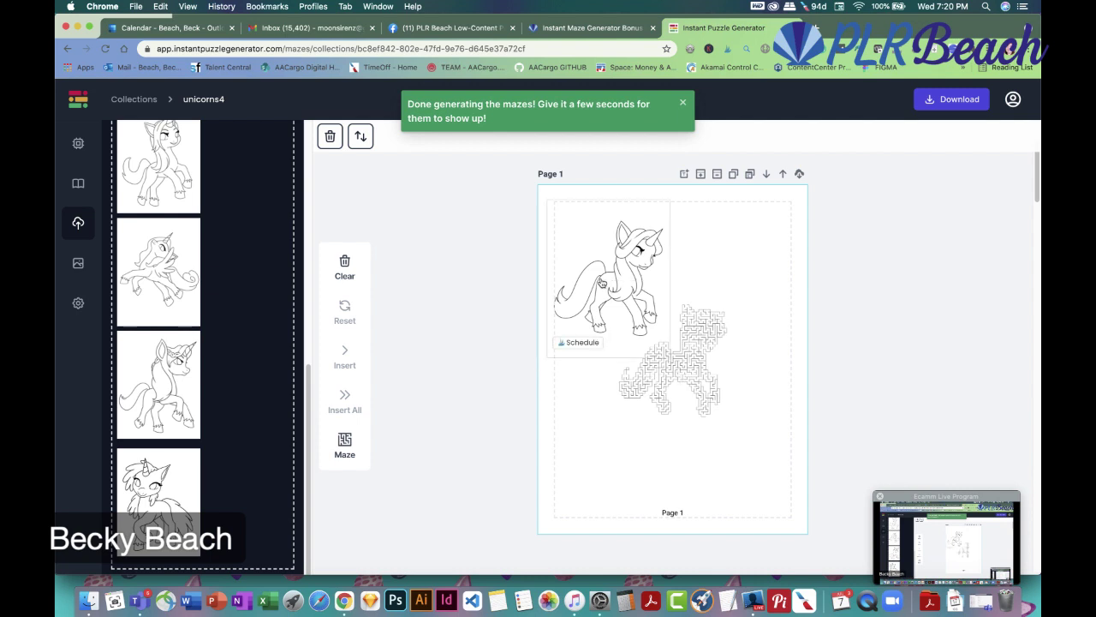
Delete the source unicorn drawing from page 1, then reposition and enlarge its maze to nearly fill the margins
click(602, 284)
key(Delete)
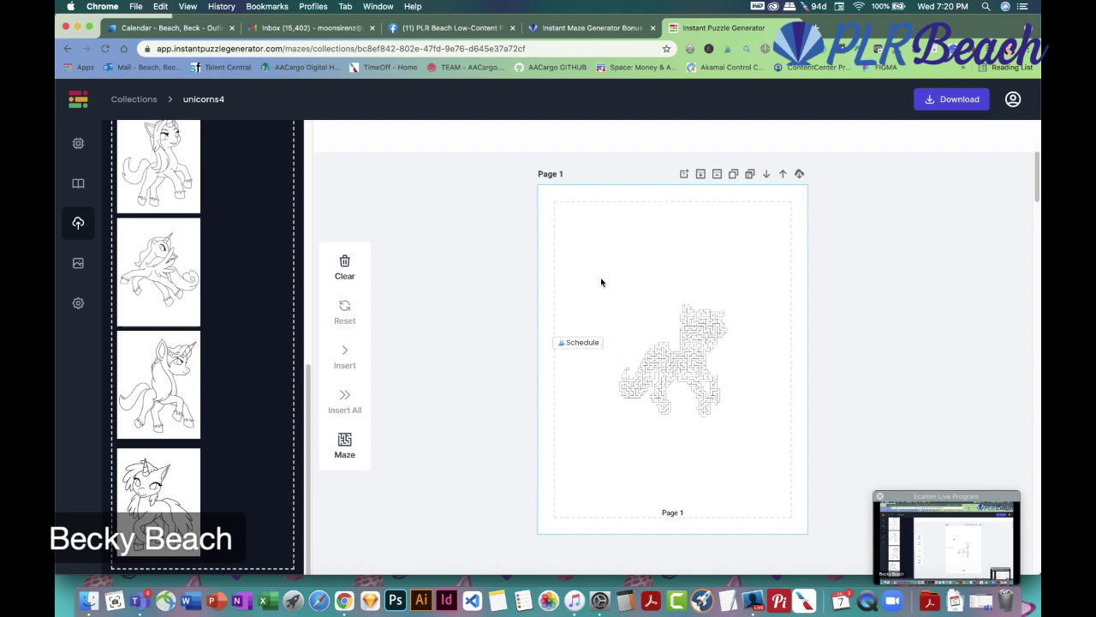
drag(690, 325, 631, 252)
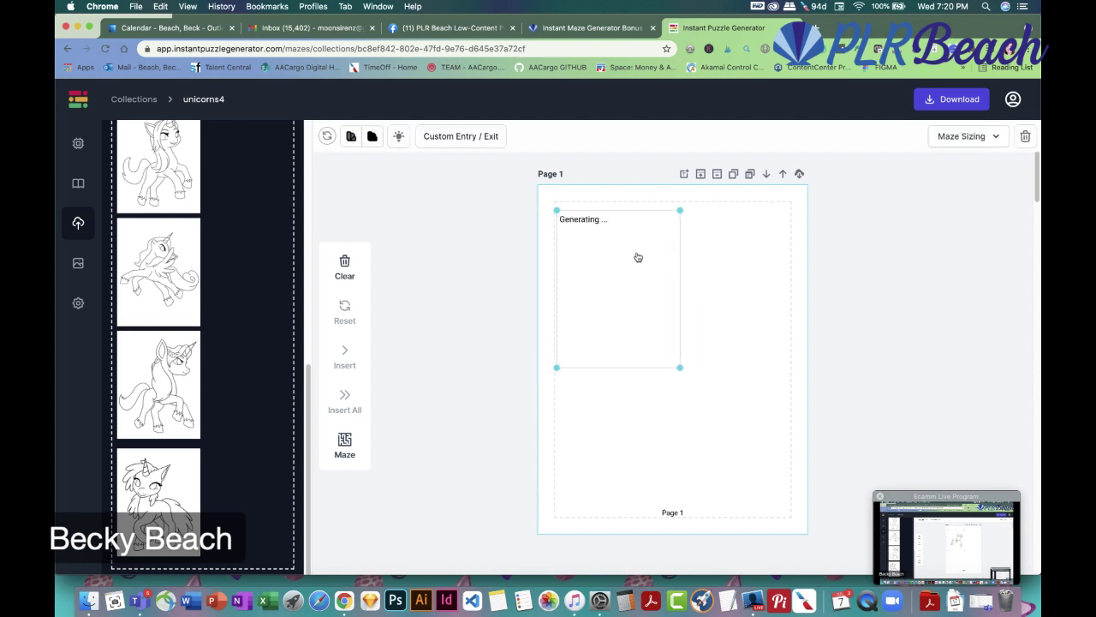
drag(717, 421, 780, 507)
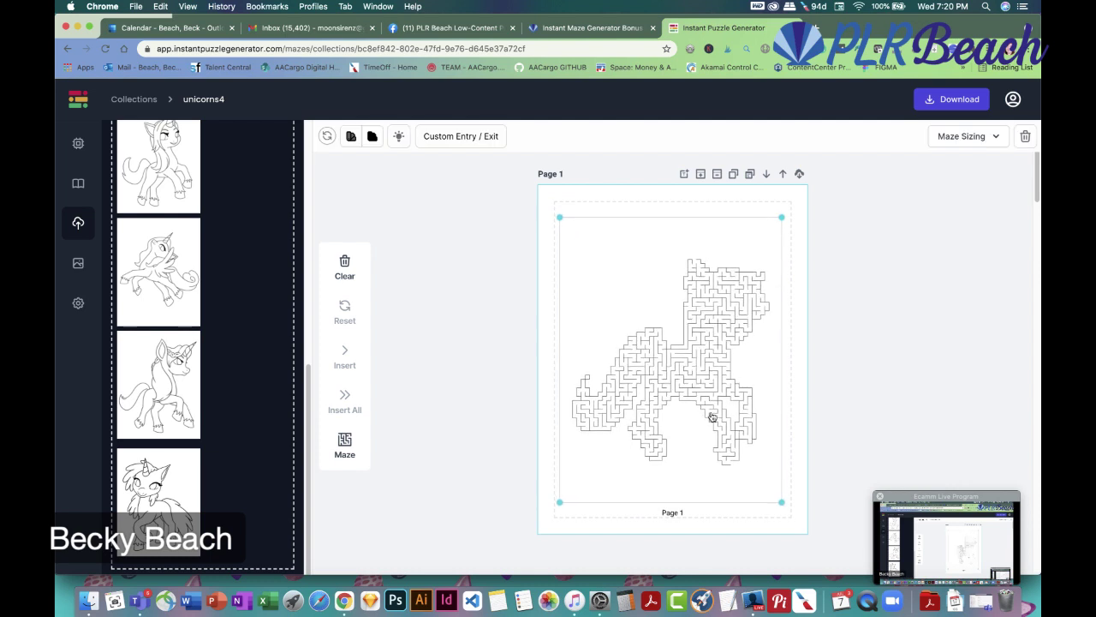
Remove the source drawing of the sitting unicorn from page 2 and move and enlarge its maze to fill most of the page
scroll(718, 470, down, 3)
scroll(721, 471, down, 2)
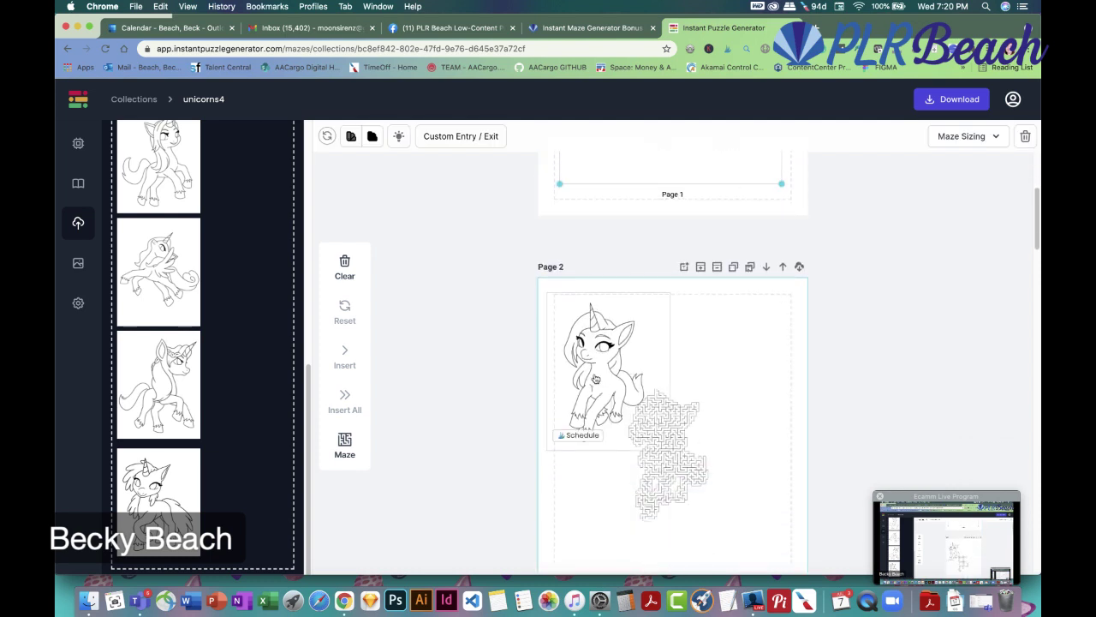
click(595, 373)
key(Delete)
drag(653, 419, 621, 375)
drag(693, 478, 777, 572)
Remove the source unicorn drawing from page 3 and move and enlarge its maze to fill most of the page
scroll(700, 504, down, 10)
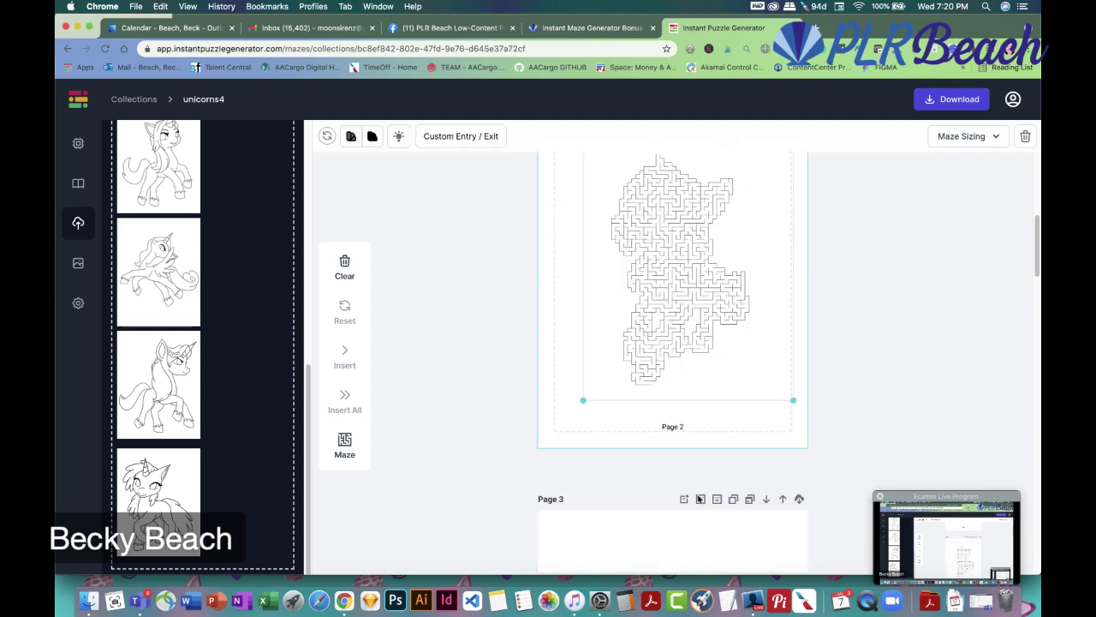
click(608, 406)
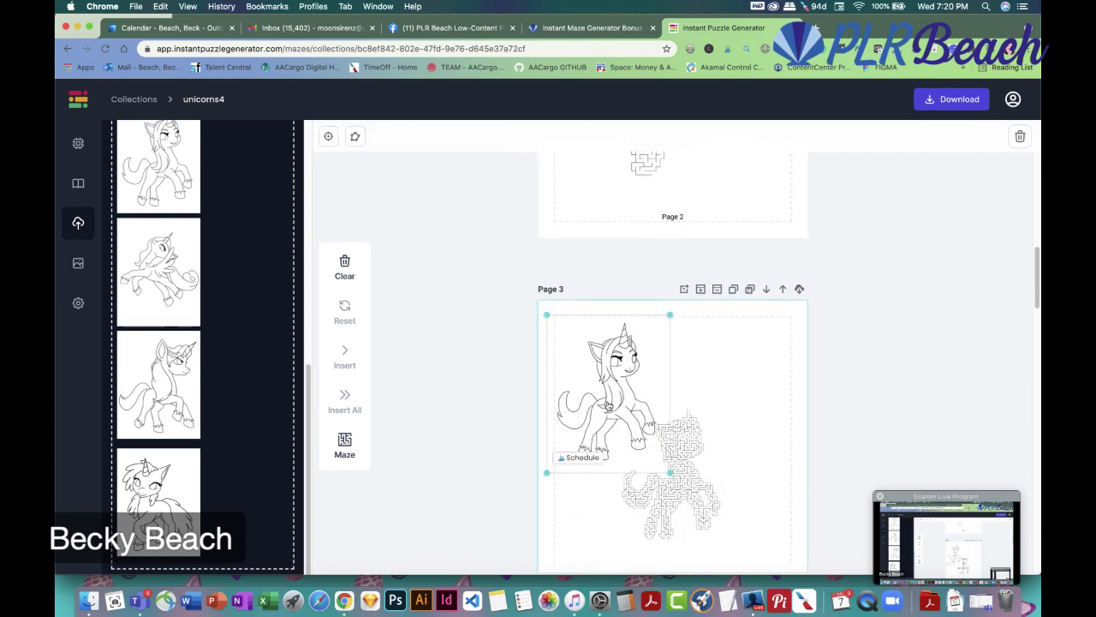
click(695, 459)
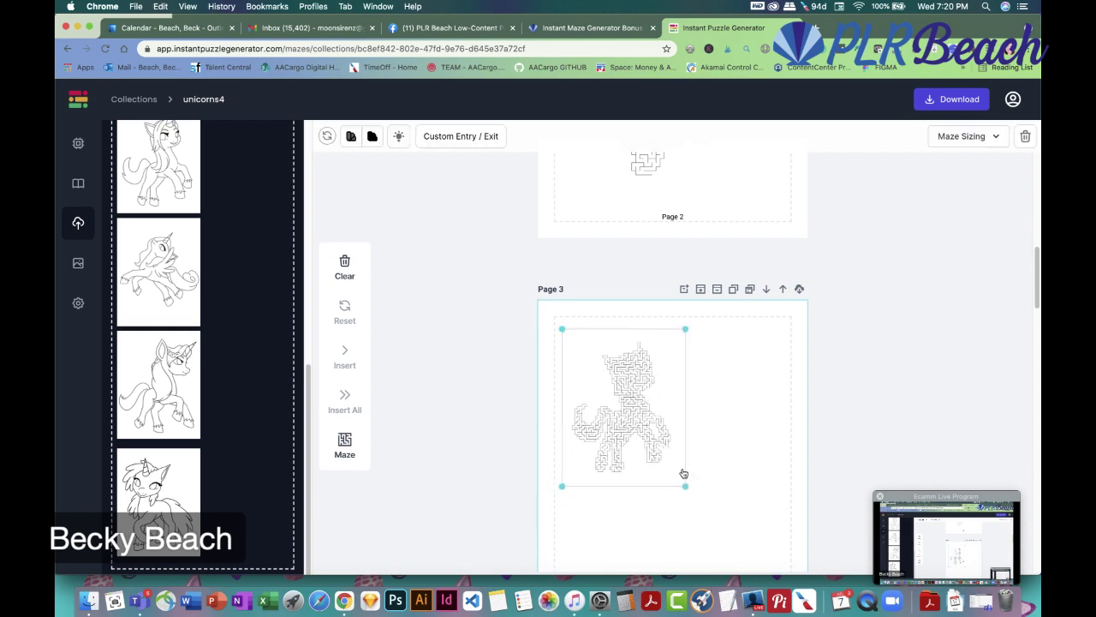
drag(686, 488, 758, 567)
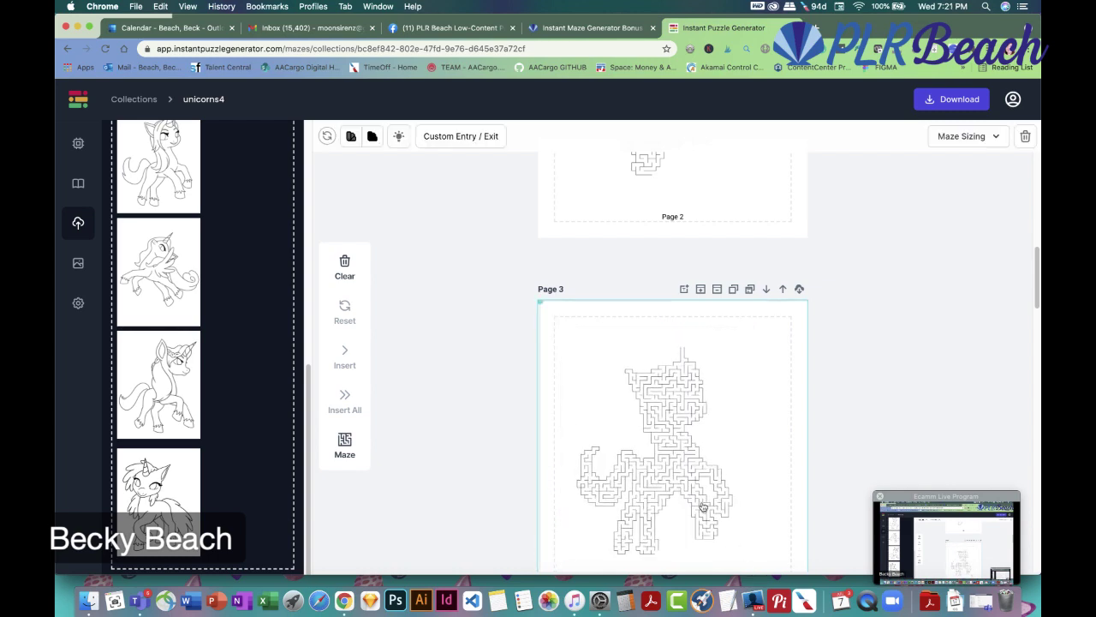
Delete the winged unicorn drawing from page 4 and enlarge and centre its maze within the page margins
scroll(688, 475, down, 10)
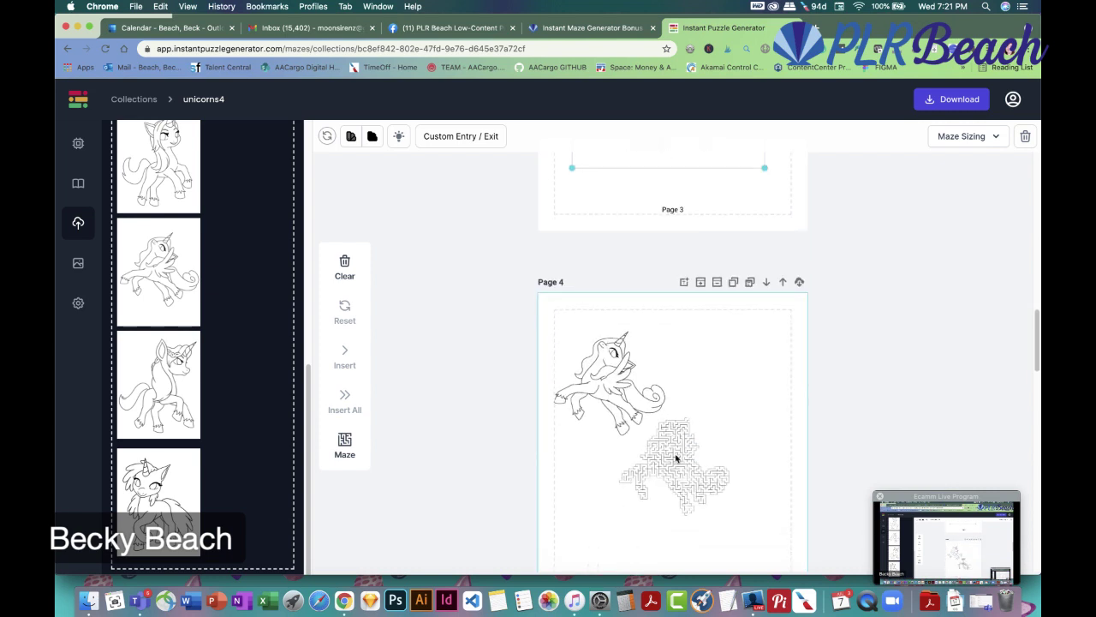
click(621, 386)
click(619, 385)
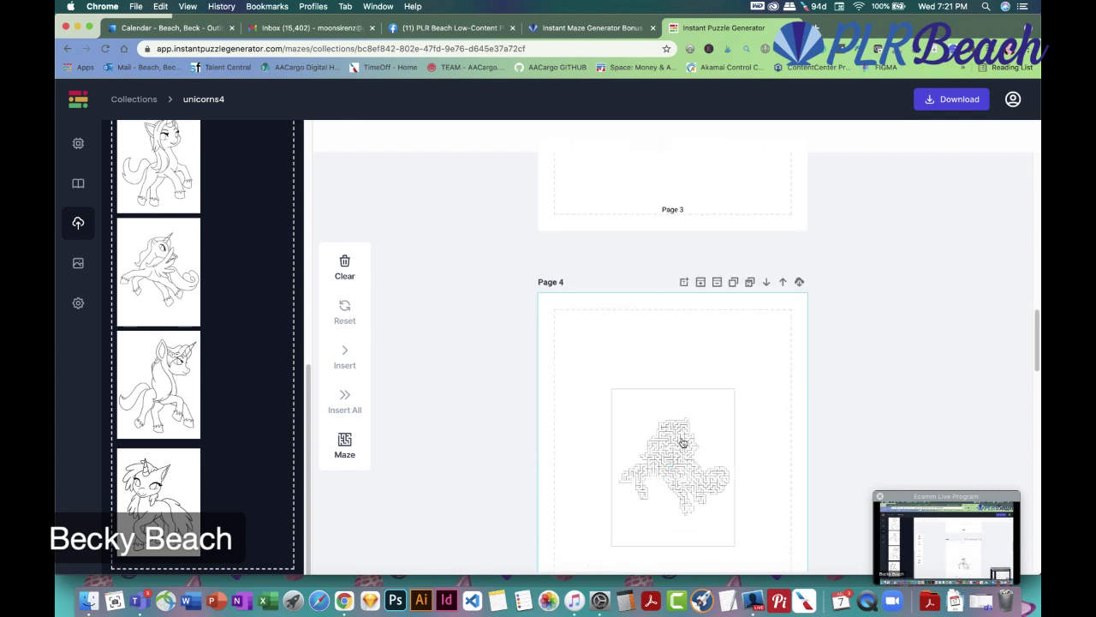
drag(600, 375, 554, 326)
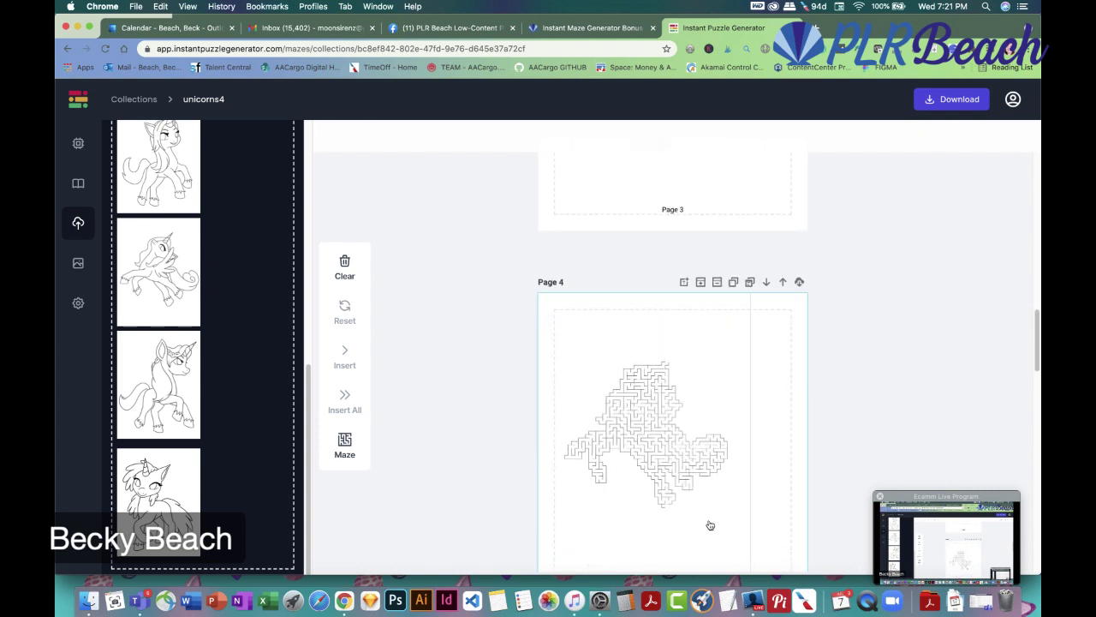
scroll(704, 490, down, 3)
scroll(704, 490, down, 2)
click(710, 323)
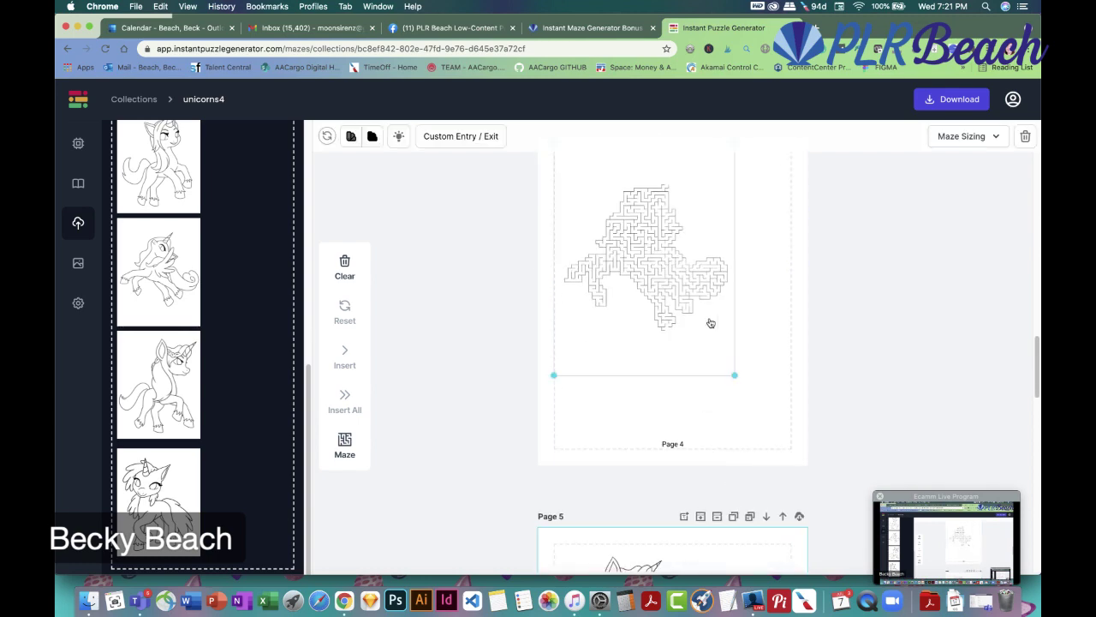
drag(735, 373, 753, 391)
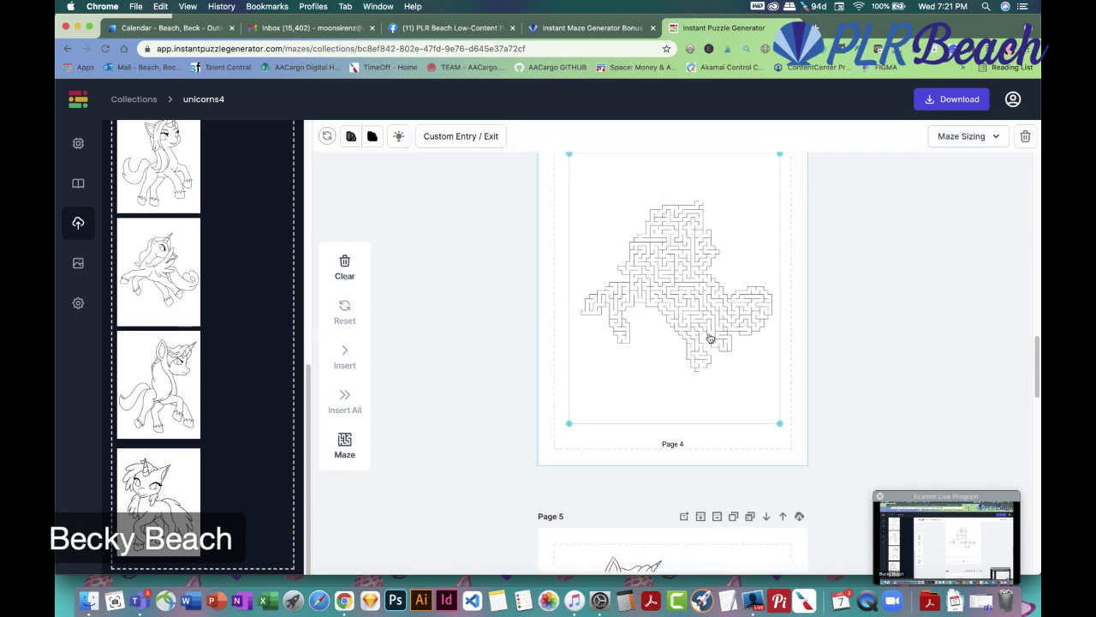
Delete the source unicorn drawing from page 5, then move and enlarge its maze to nearly fill the page margins
scroll(731, 418, down, 4)
click(624, 326)
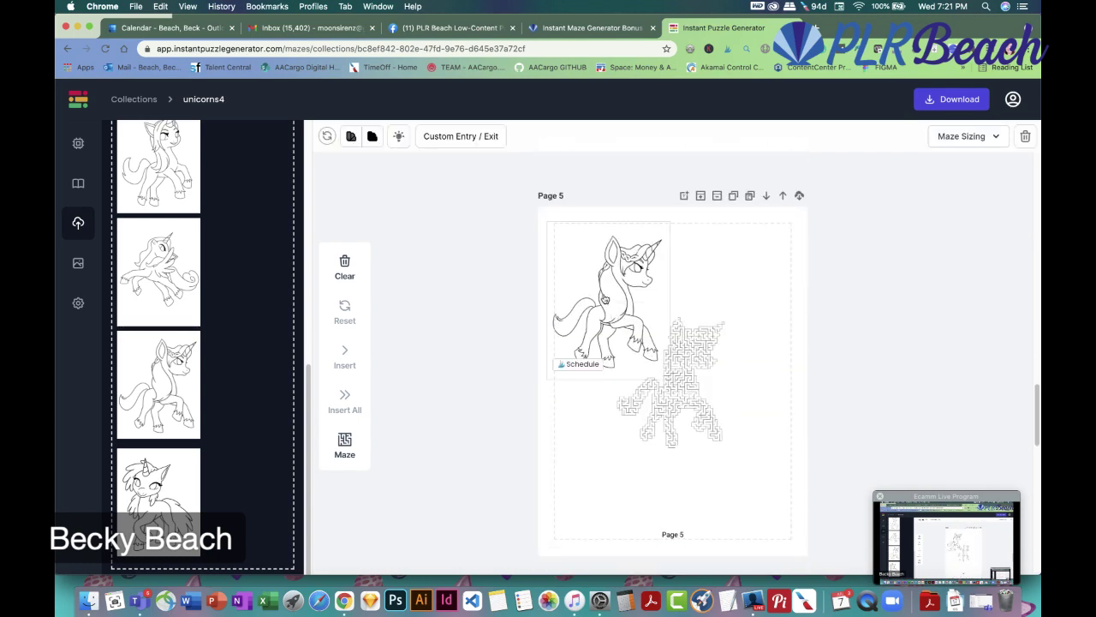
key(Delete)
click(702, 360)
drag(702, 360, 664, 302)
drag(699, 403, 788, 511)
drag(716, 433, 709, 431)
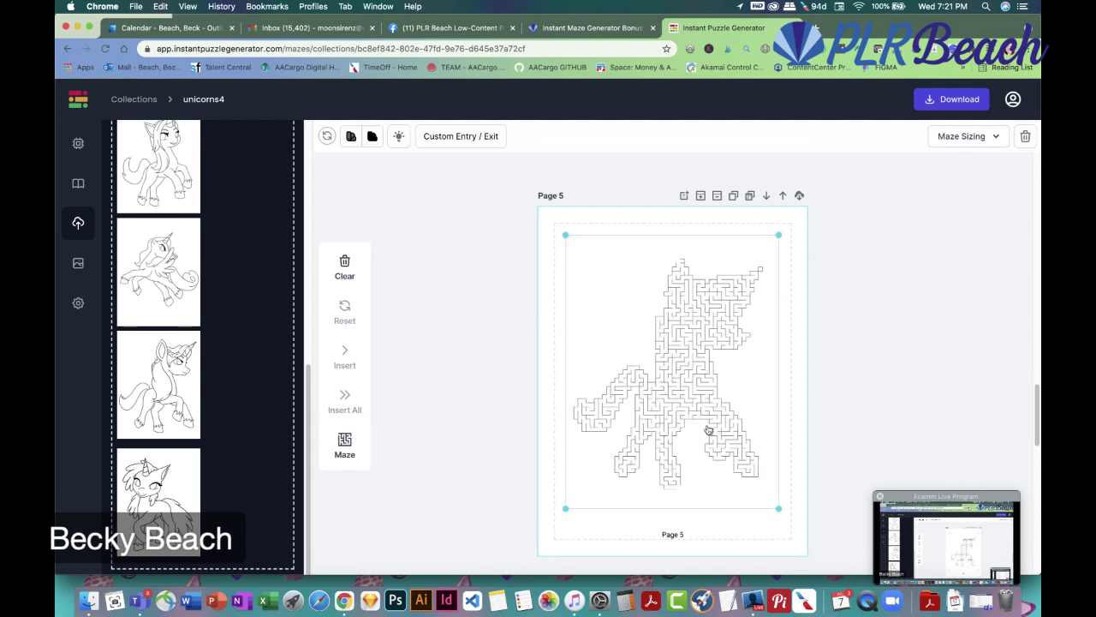
Remove the source unicorn drawing from page 6 and enlarge its maze to fill most of the page
scroll(709, 430, down, 5)
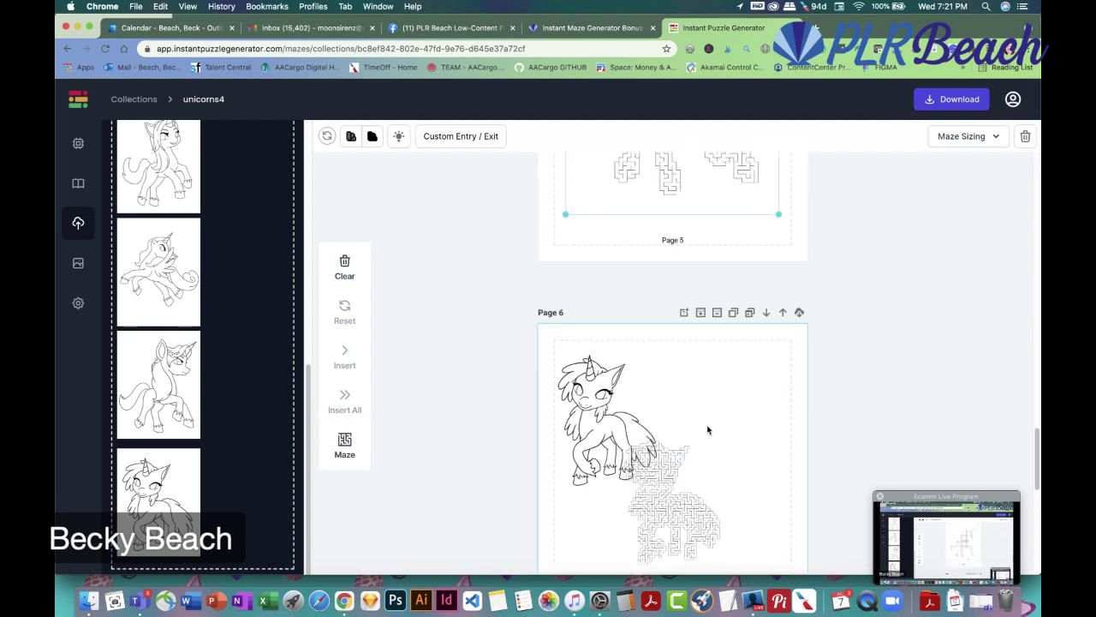
click(665, 407)
key(Delete)
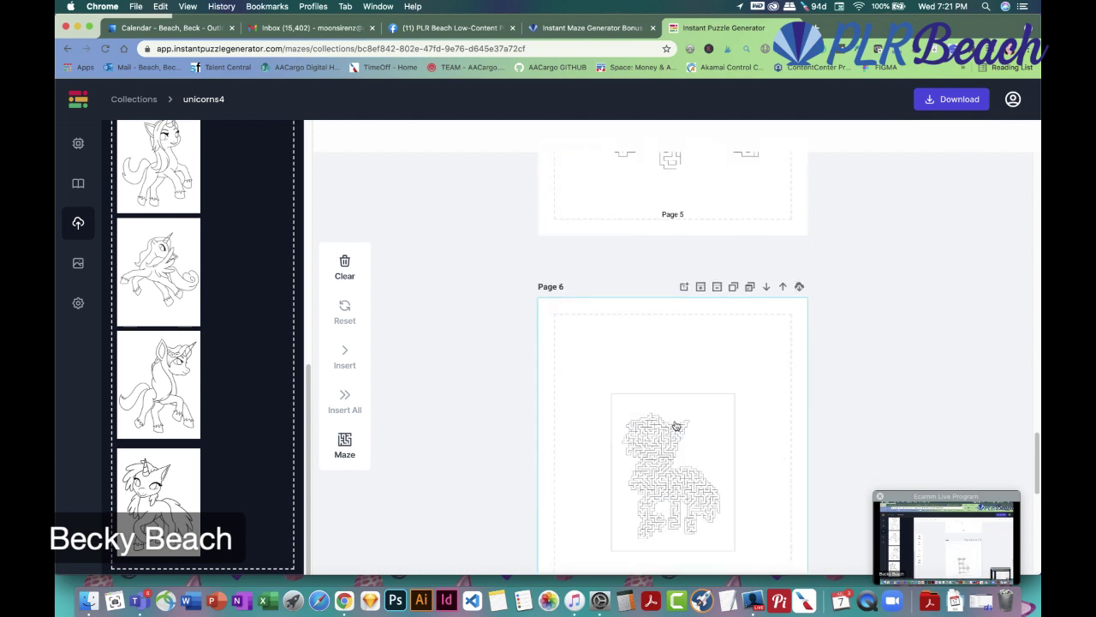
click(631, 430)
drag(690, 479, 782, 572)
scroll(740, 507, down, 2)
click(658, 369)
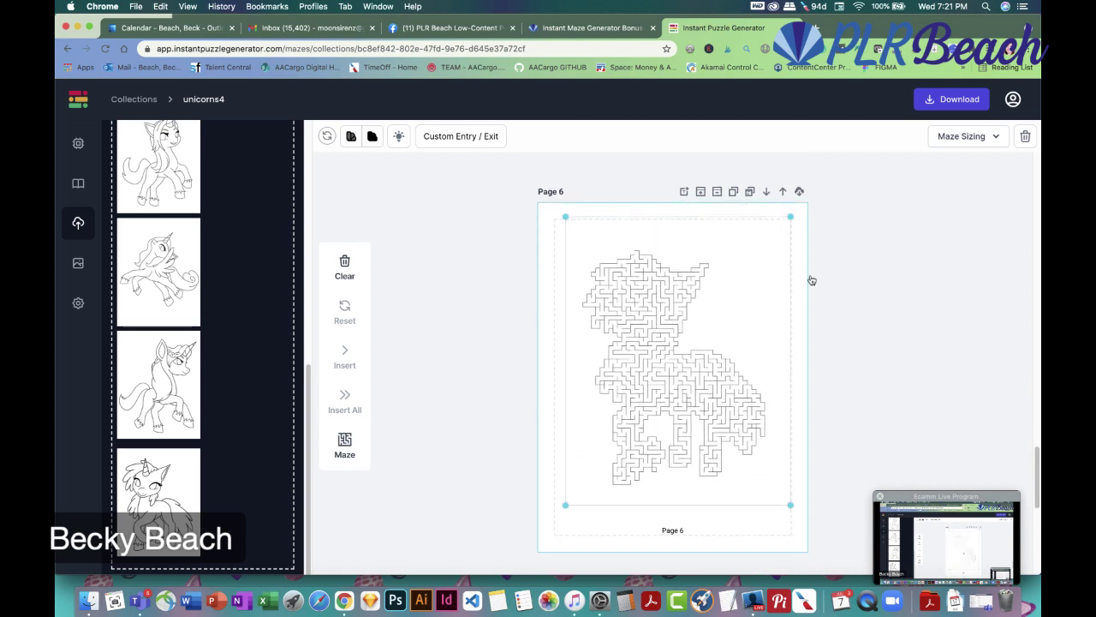
Download the unicorns4 collection as a PPTX and open the downloaded file in PowerPoint
click(954, 100)
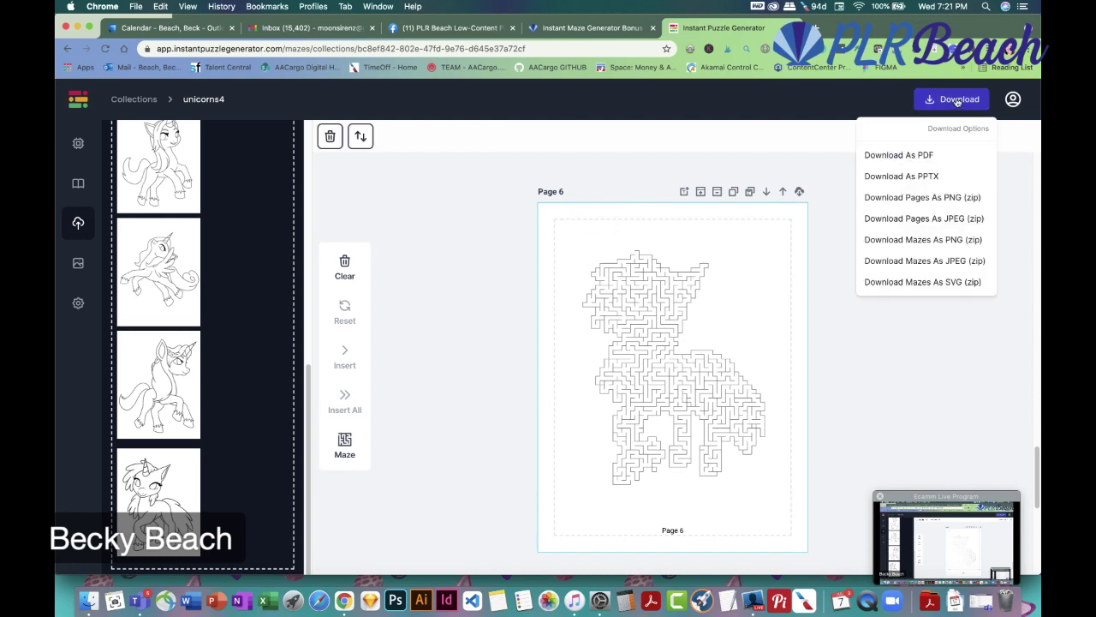
click(929, 177)
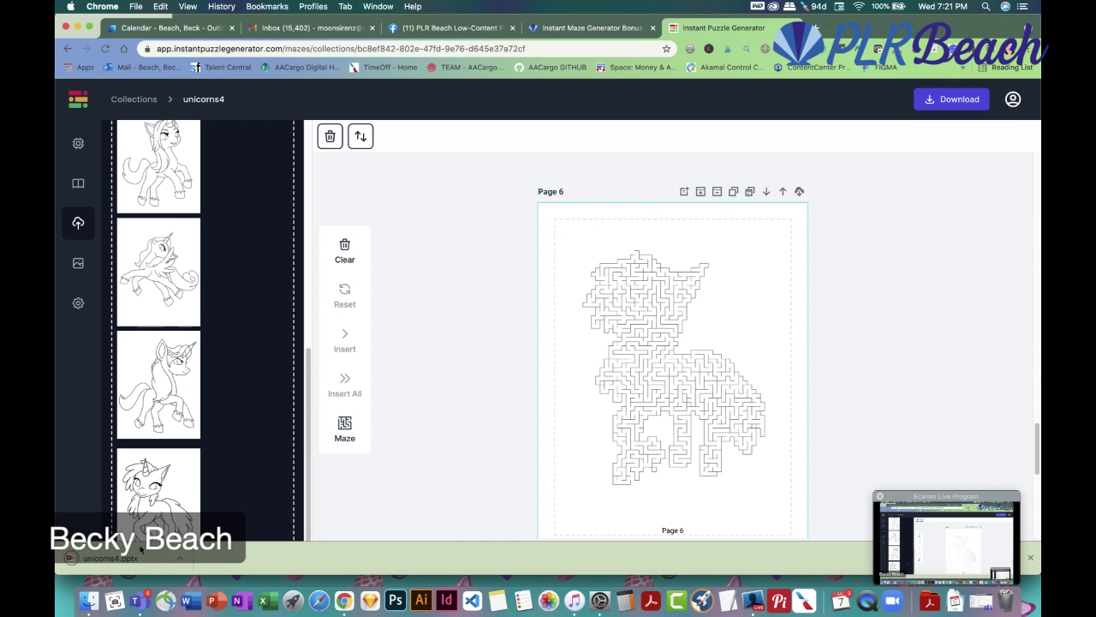
click(112, 561)
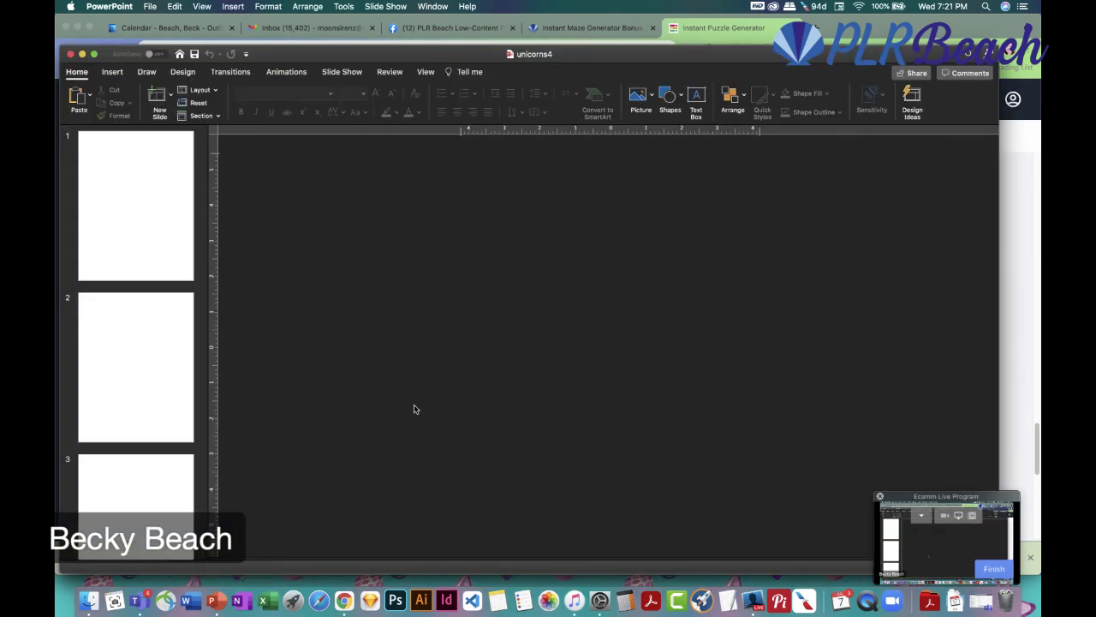
click(660, 322)
click(383, 306)
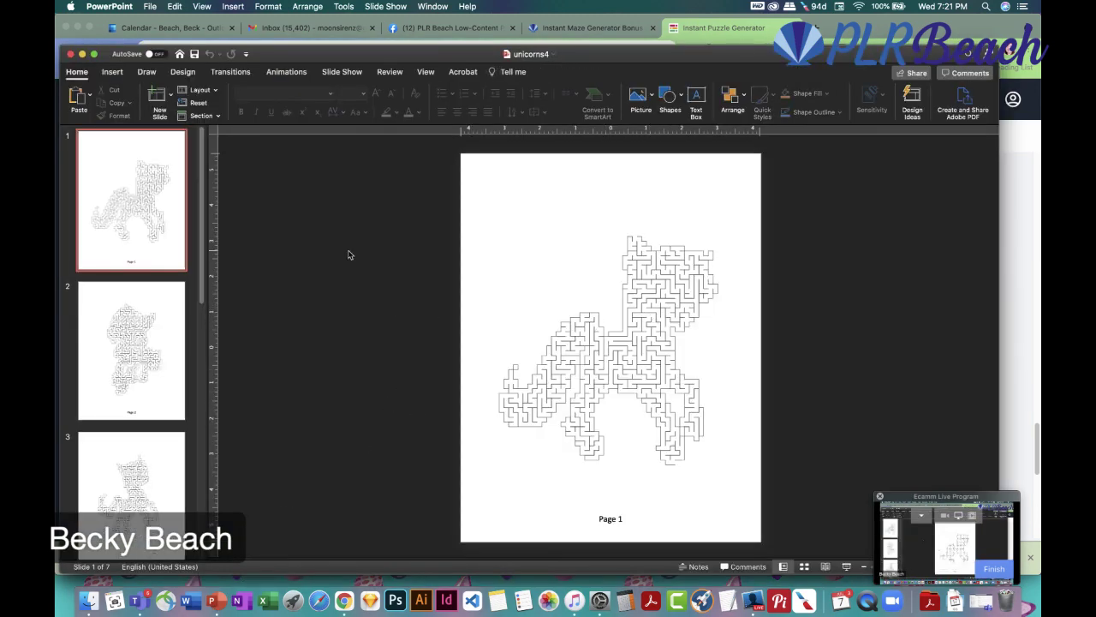
Insert background_7.png on slide 1 from the PNG backgrounds in the Unicorn Project's Bronze folder on the Desktop
click(120, 74)
click(159, 98)
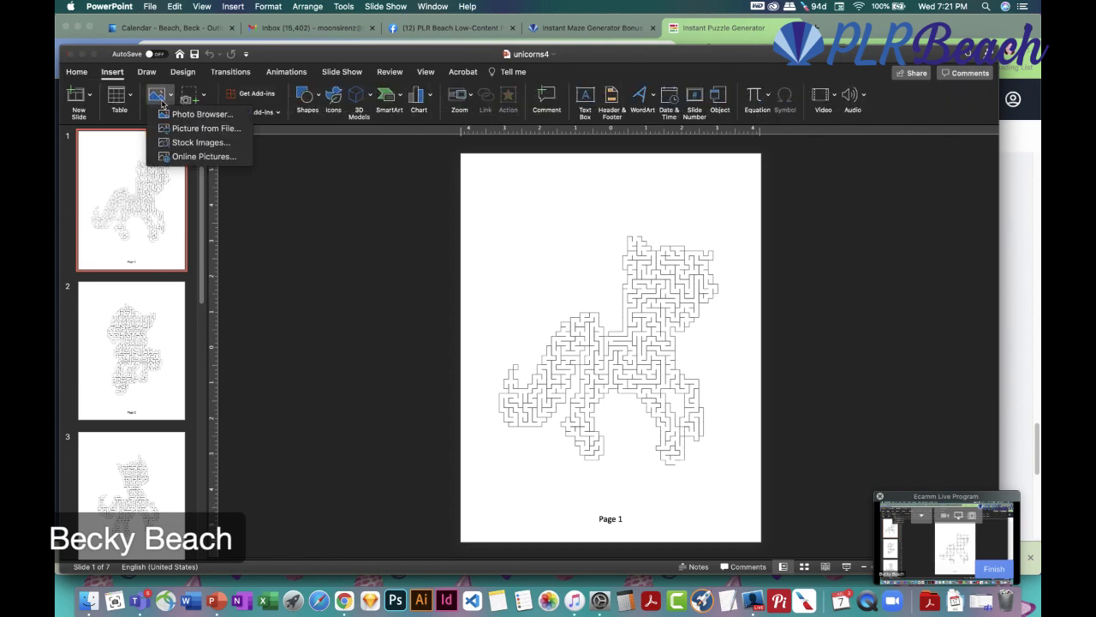
click(196, 127)
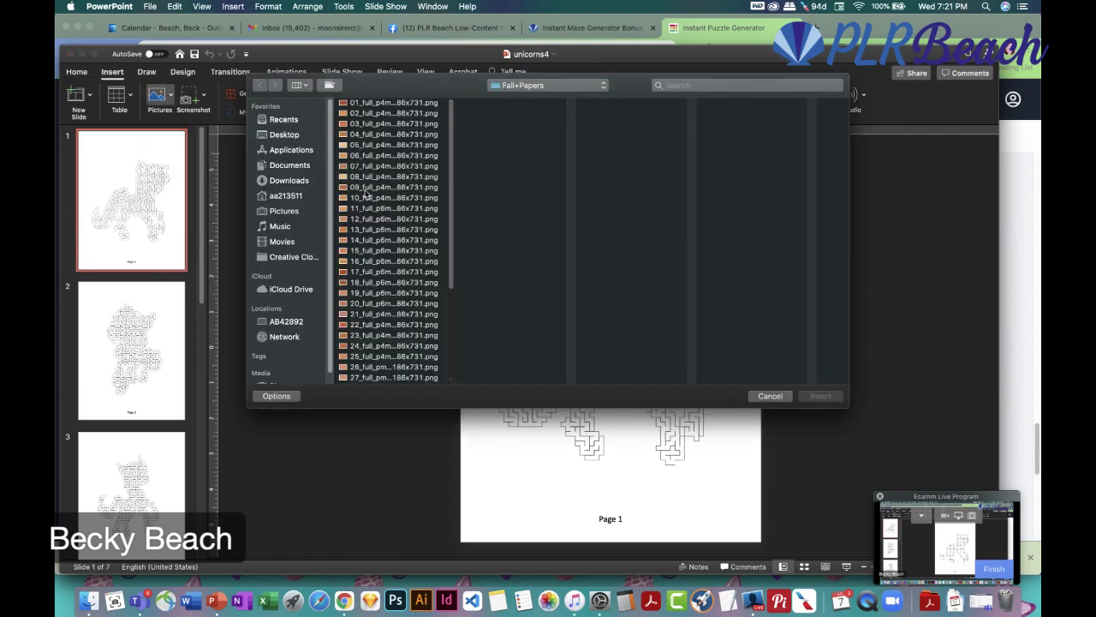
click(283, 136)
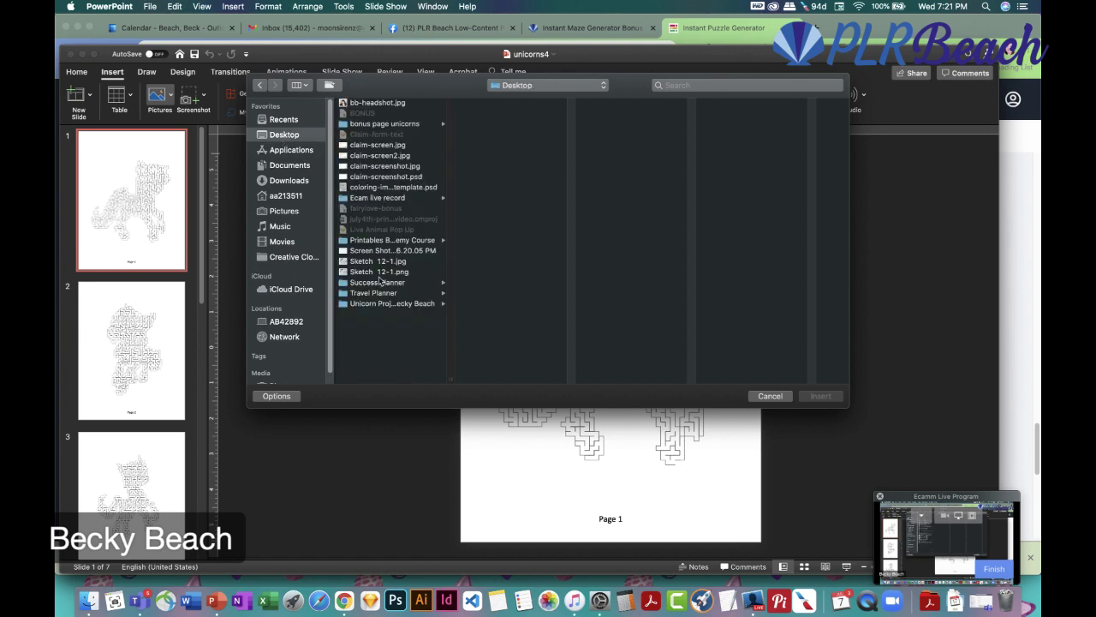
click(367, 303)
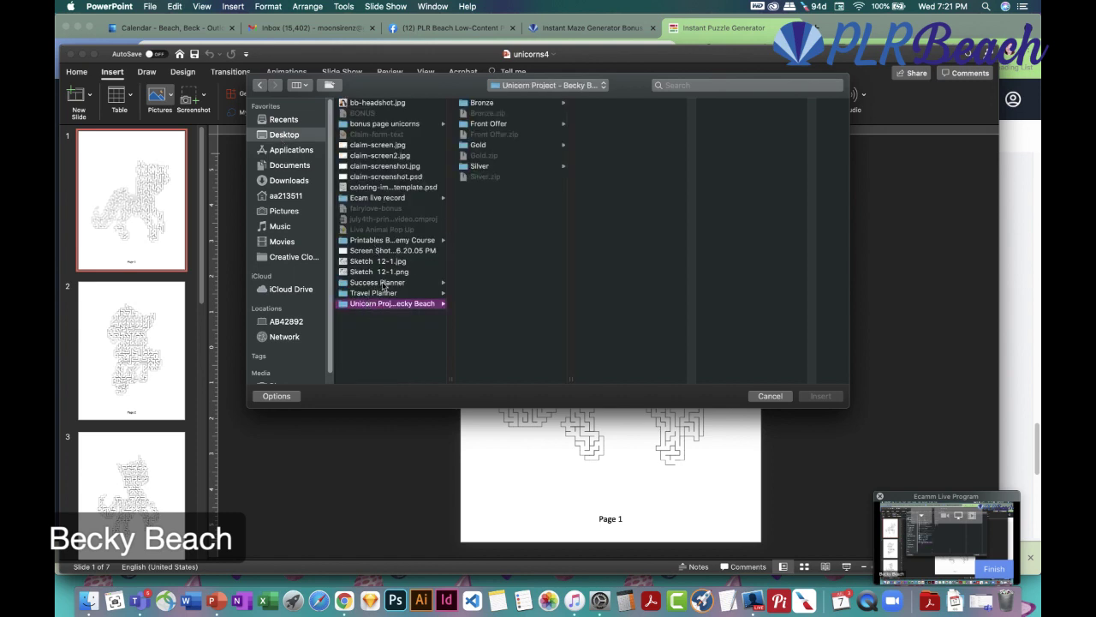
click(488, 103)
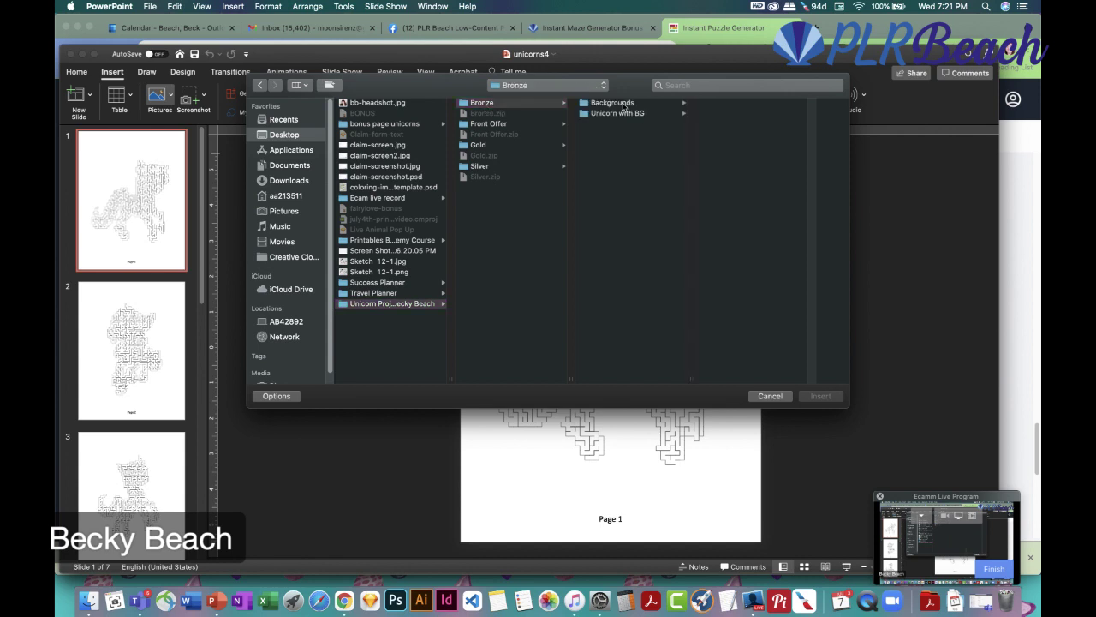
click(625, 104)
click(717, 104)
click(775, 166)
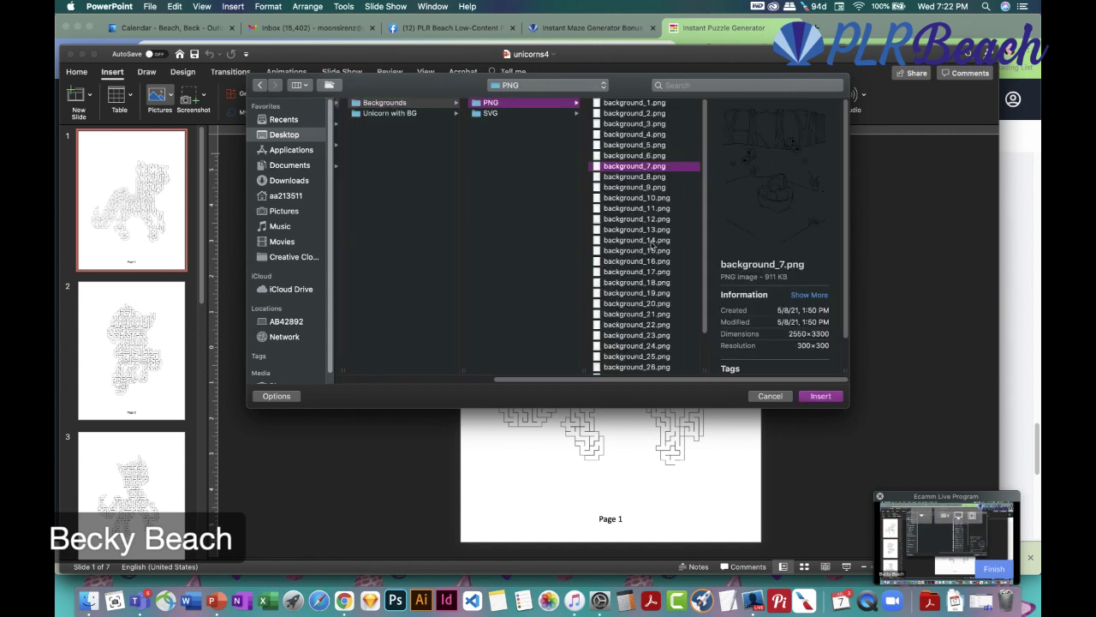
click(820, 397)
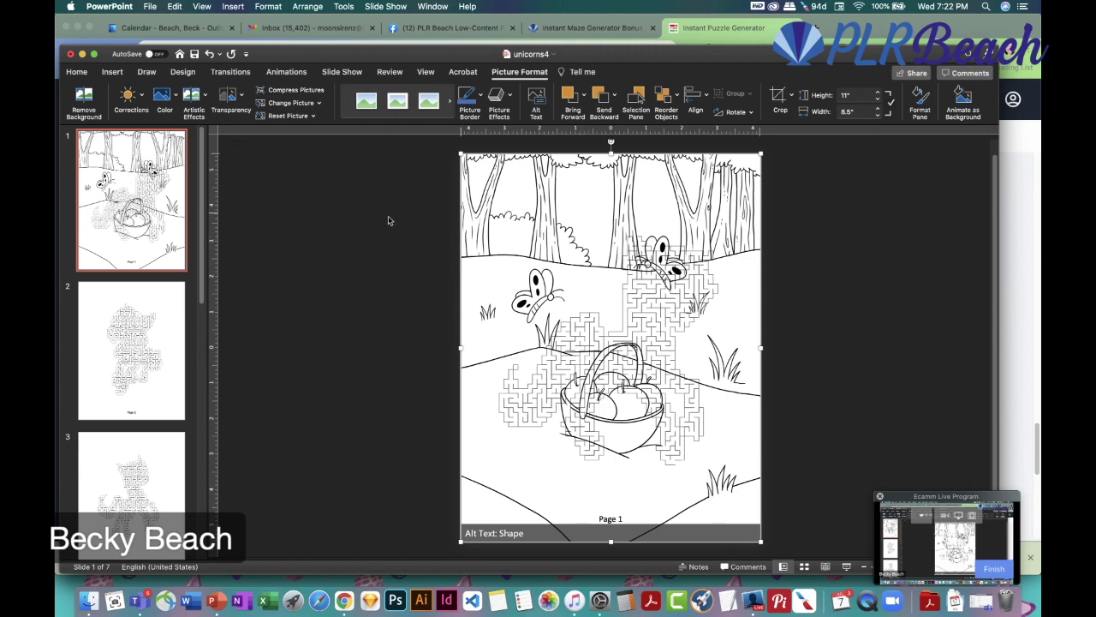
click(368, 242)
click(643, 297)
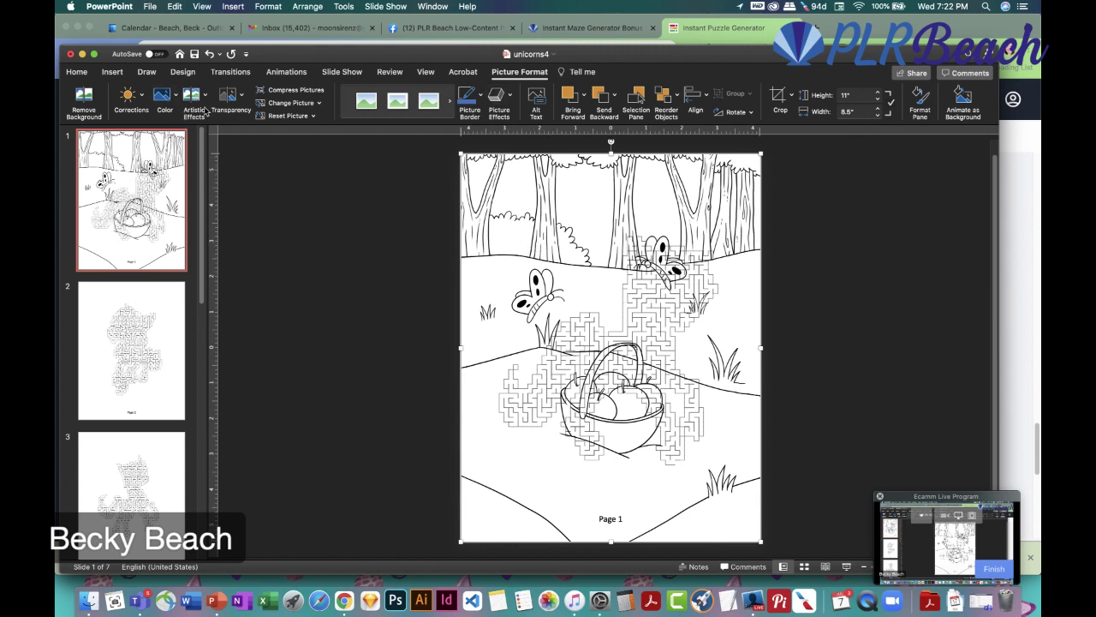
Draw an oval about 7.72 by 7.95 inches over the maze on slide 1 and centre it on the page
click(112, 72)
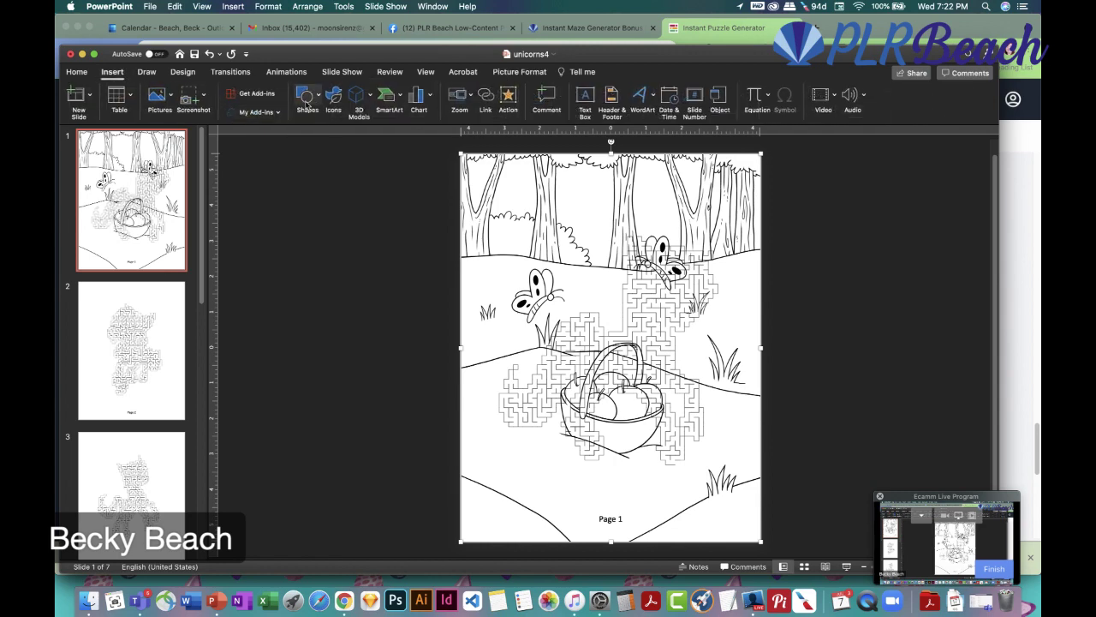
click(305, 101)
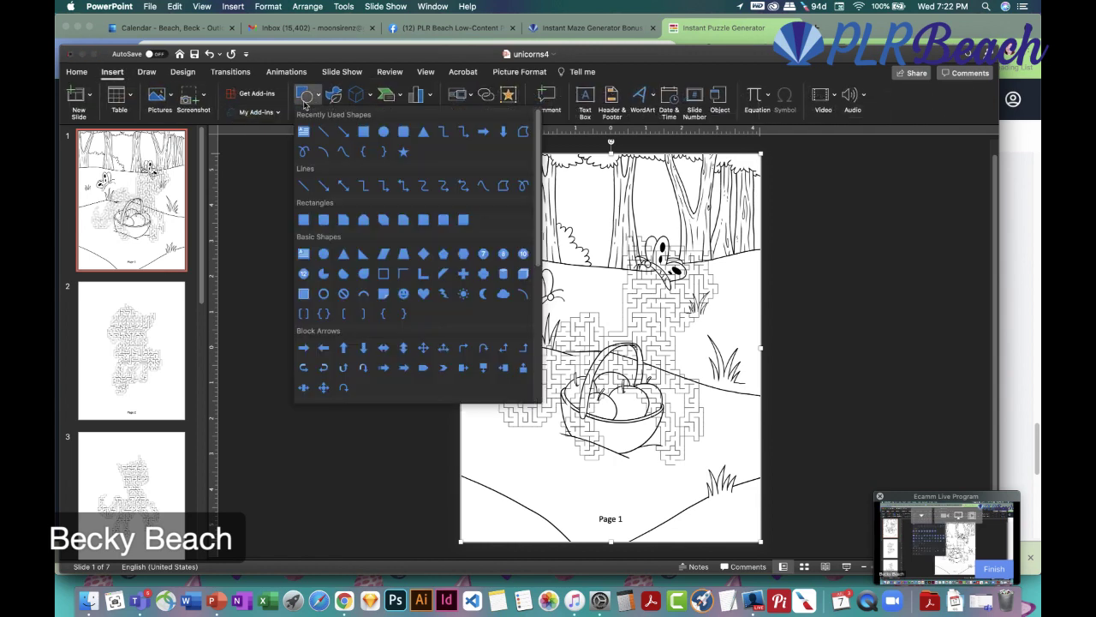
click(384, 132)
drag(488, 233, 759, 510)
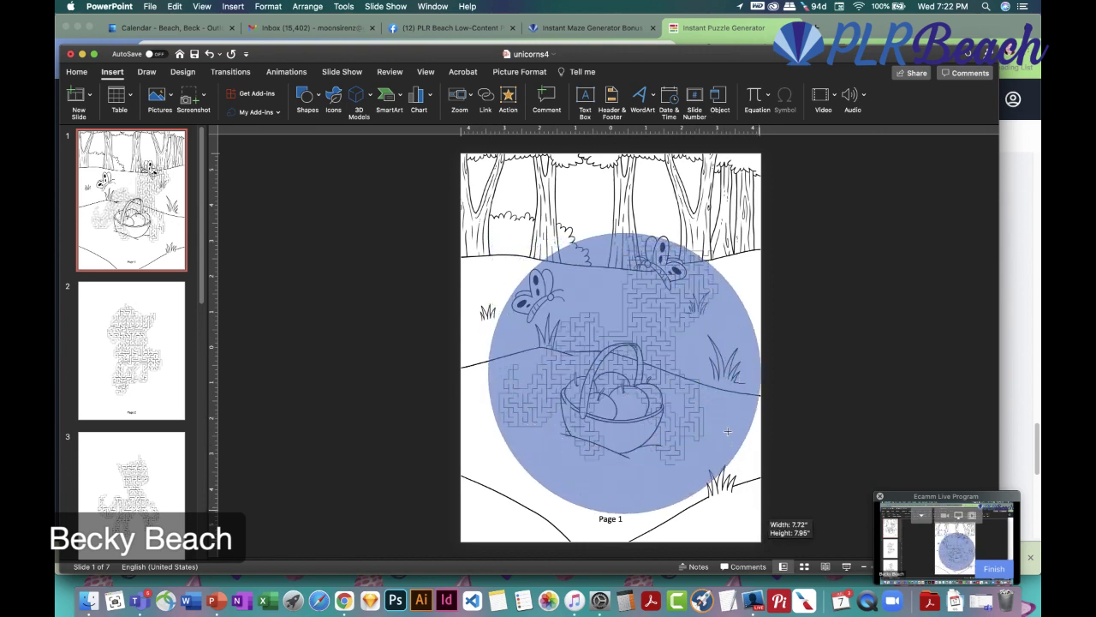
drag(727, 431, 729, 428)
drag(739, 368, 730, 361)
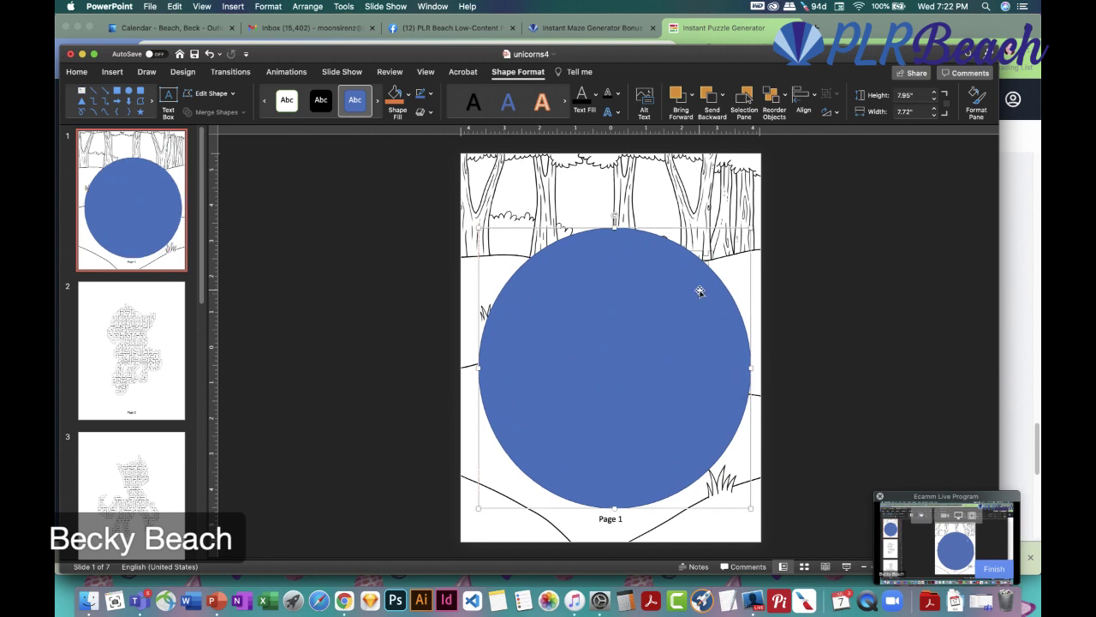
Send the blue circle backward one level so it sits behind the forest background picture
click(723, 106)
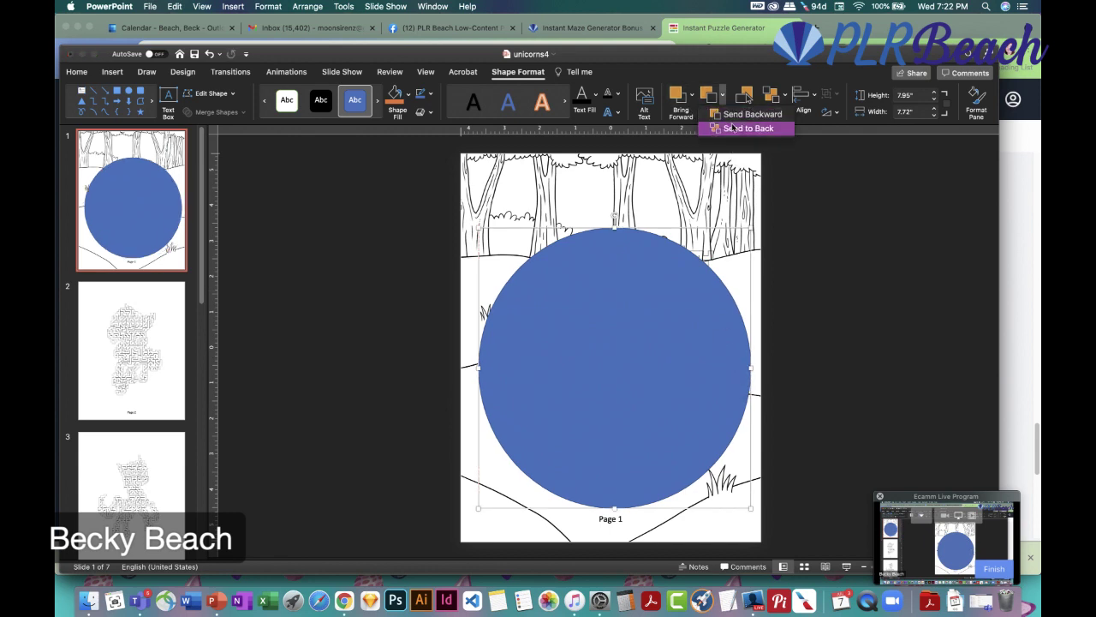
click(733, 113)
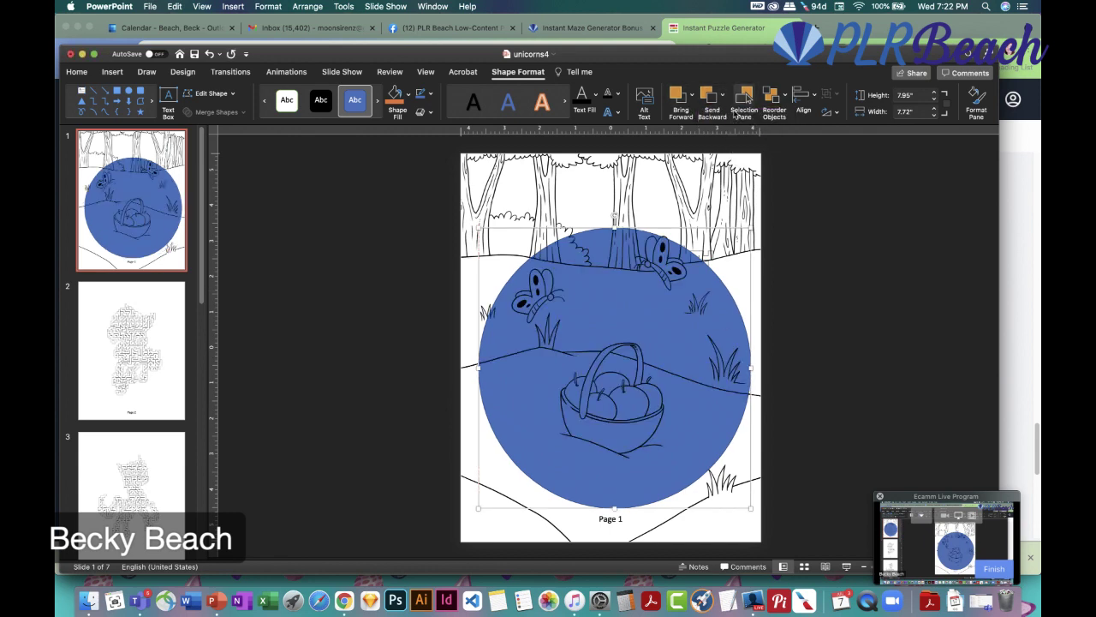
click(723, 104)
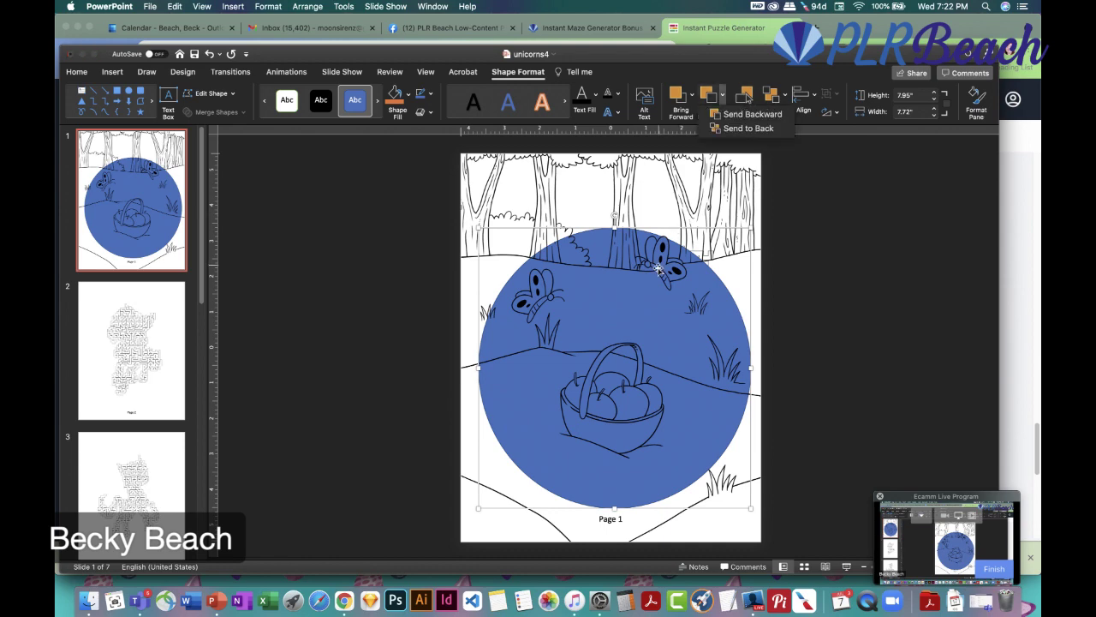
click(622, 324)
Shift the background picture aside and bring the unicorn maze to the front, nudging it slightly lower
drag(609, 298, 512, 286)
click(708, 255)
click(732, 96)
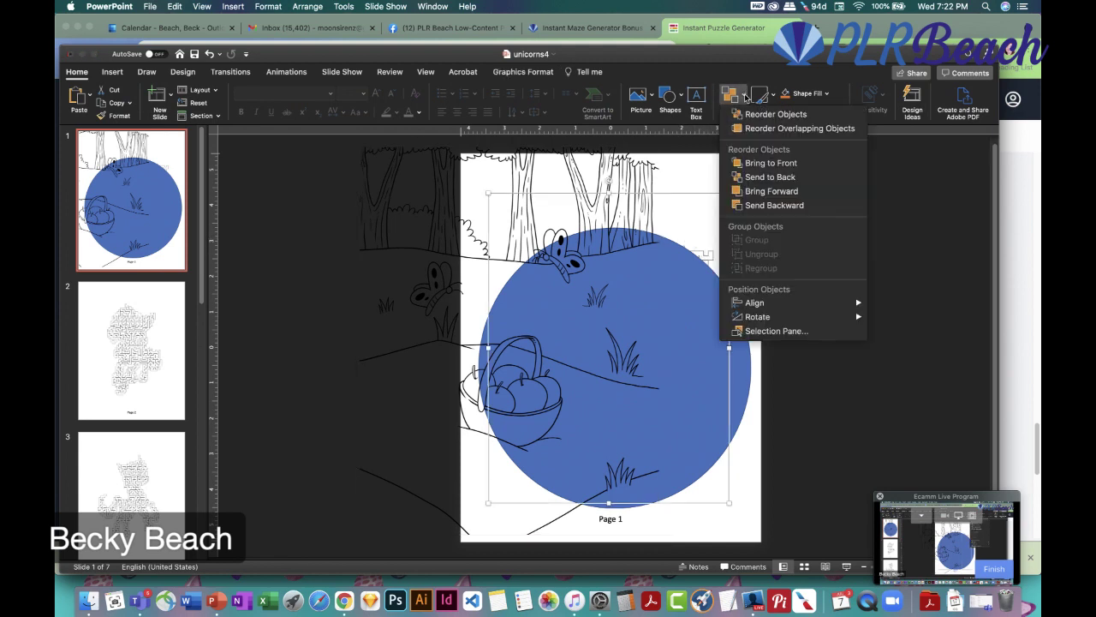
click(789, 164)
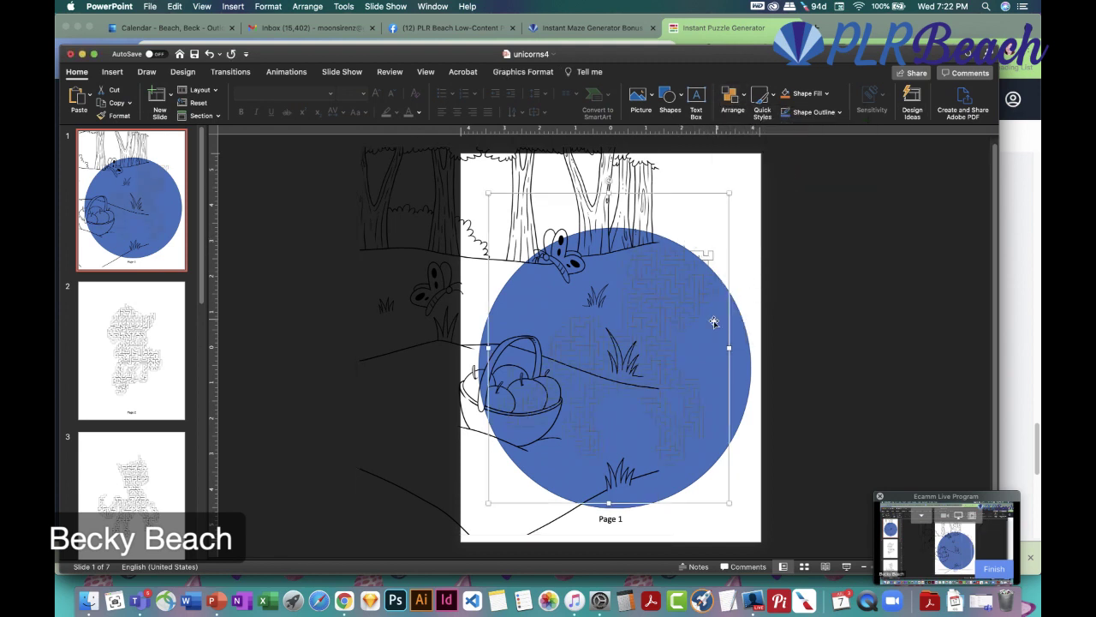
key(Escape)
click(676, 292)
mouse_move(677, 292)
mouse_down()
mouse_move(690, 312)
mouse_move(676, 298)
mouse_up()
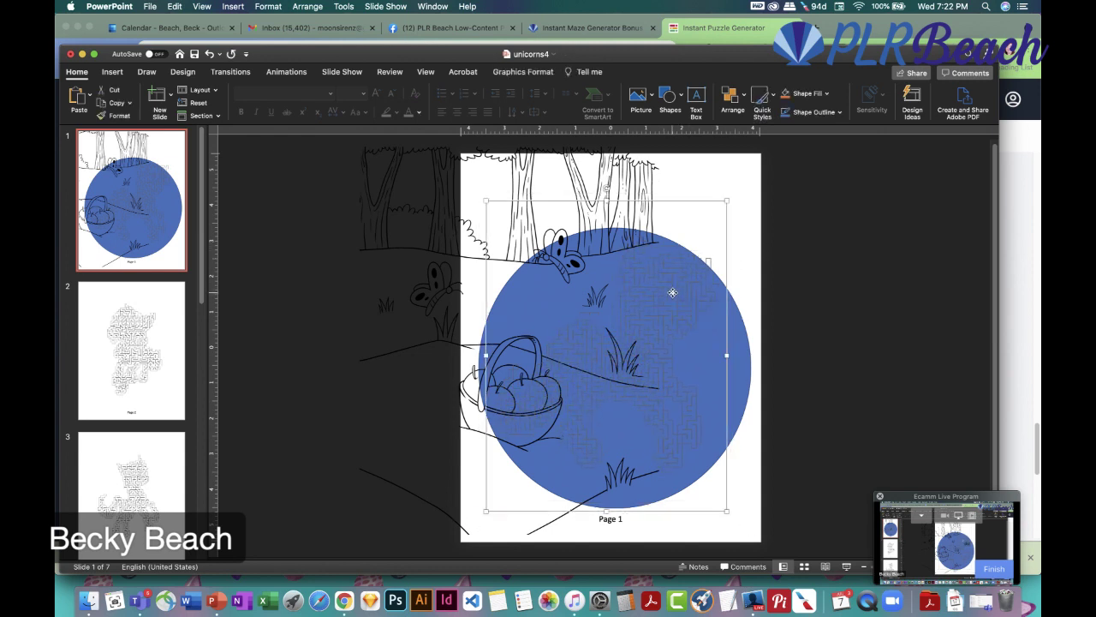
Format the circle behind the maze with a solid white fill and no outline
click(735, 333)
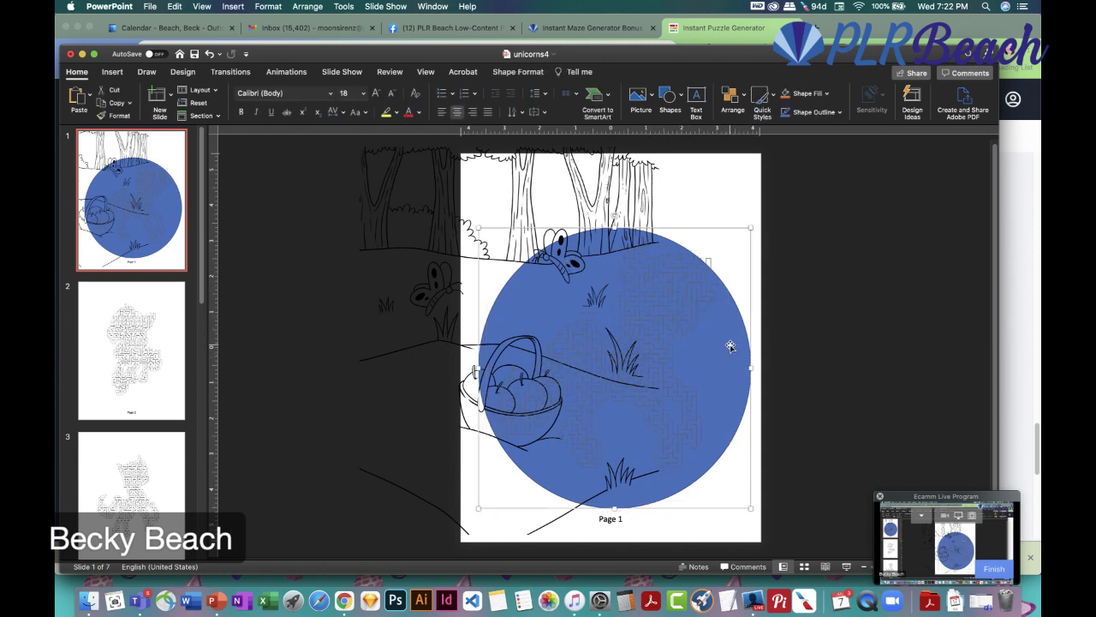
right_click(741, 346)
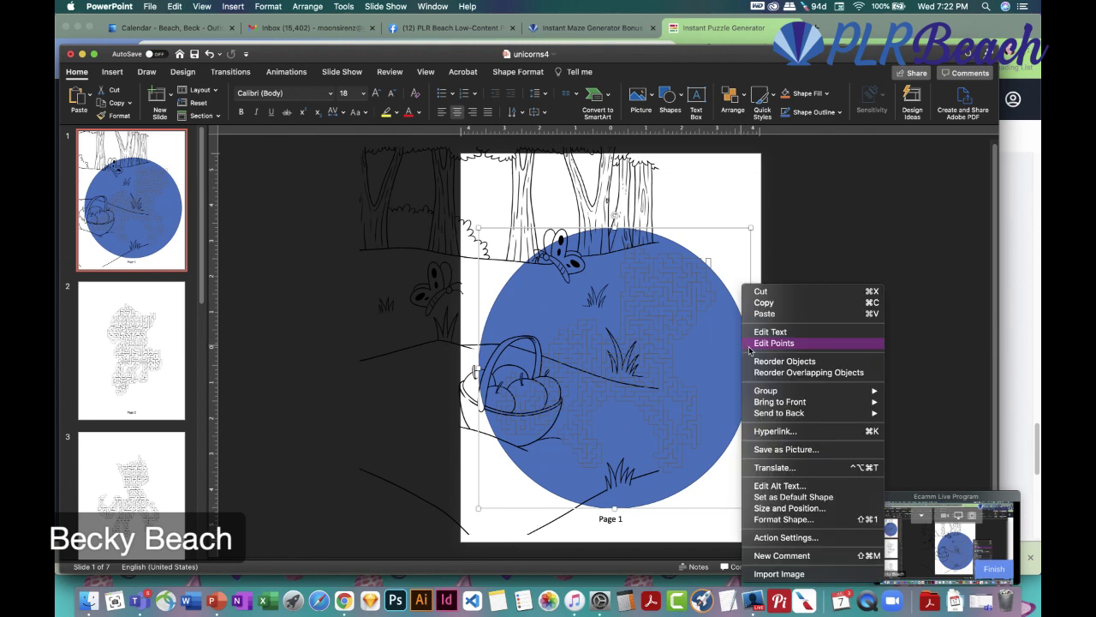
click(795, 520)
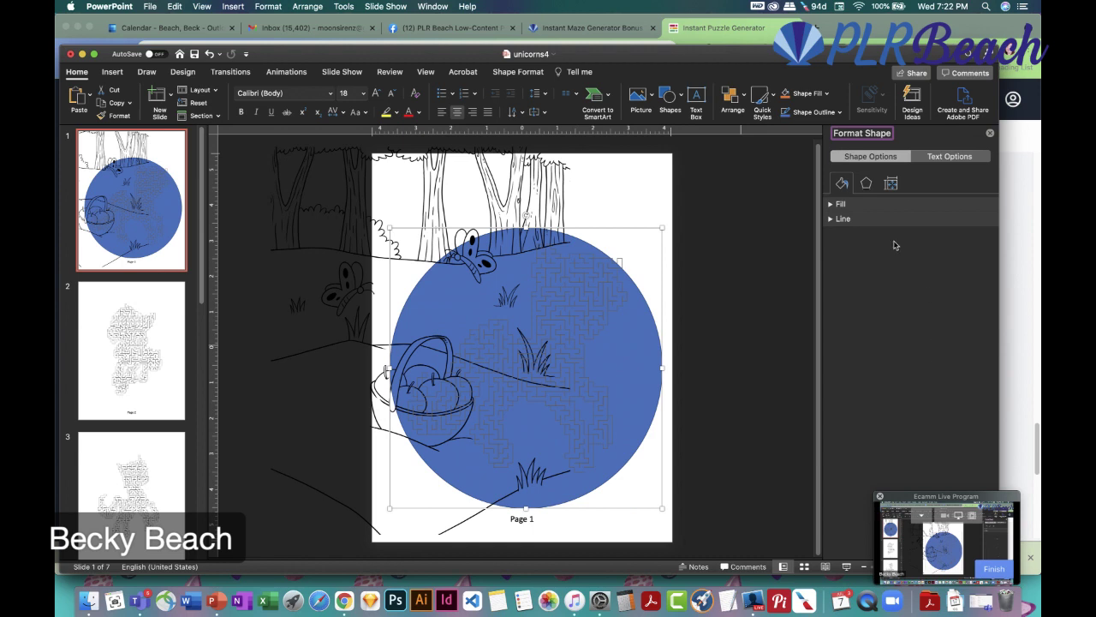
click(831, 205)
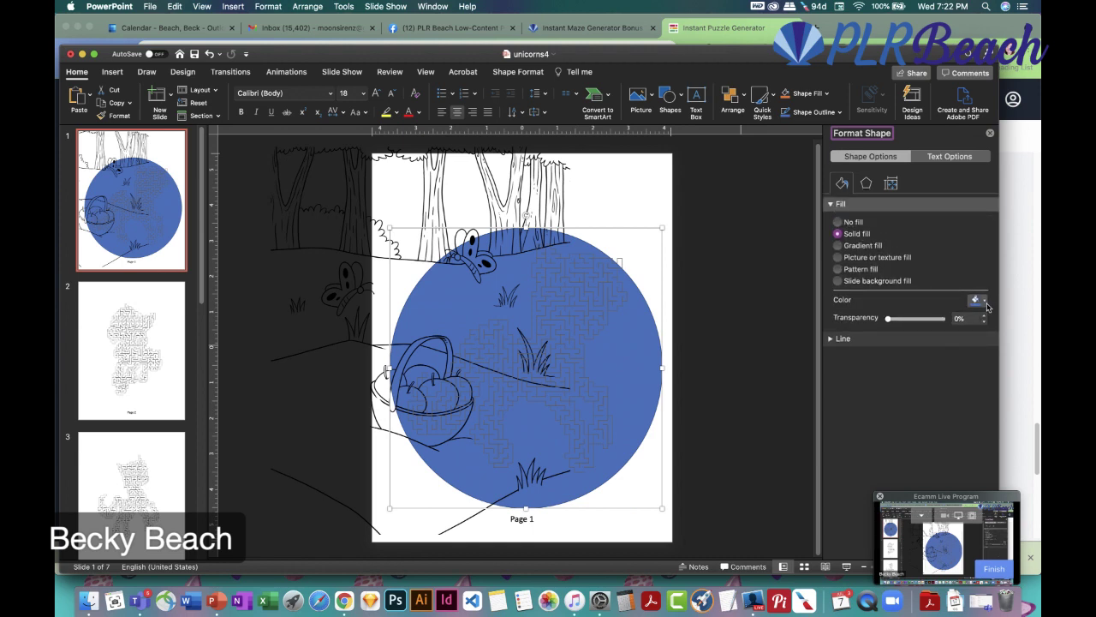
click(976, 301)
click(937, 334)
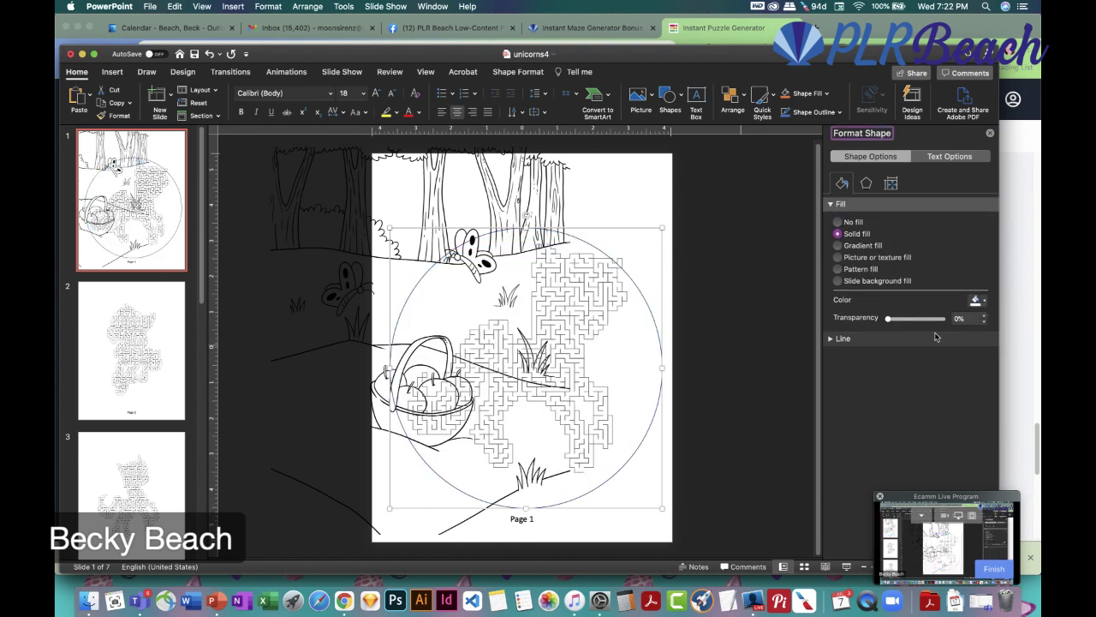
click(830, 340)
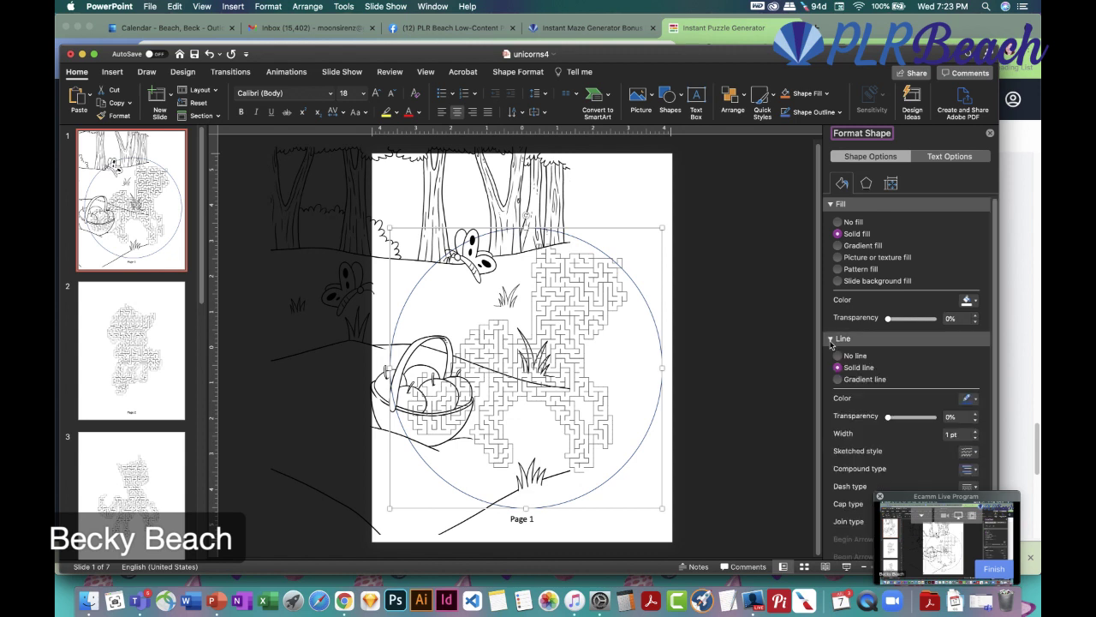
click(837, 356)
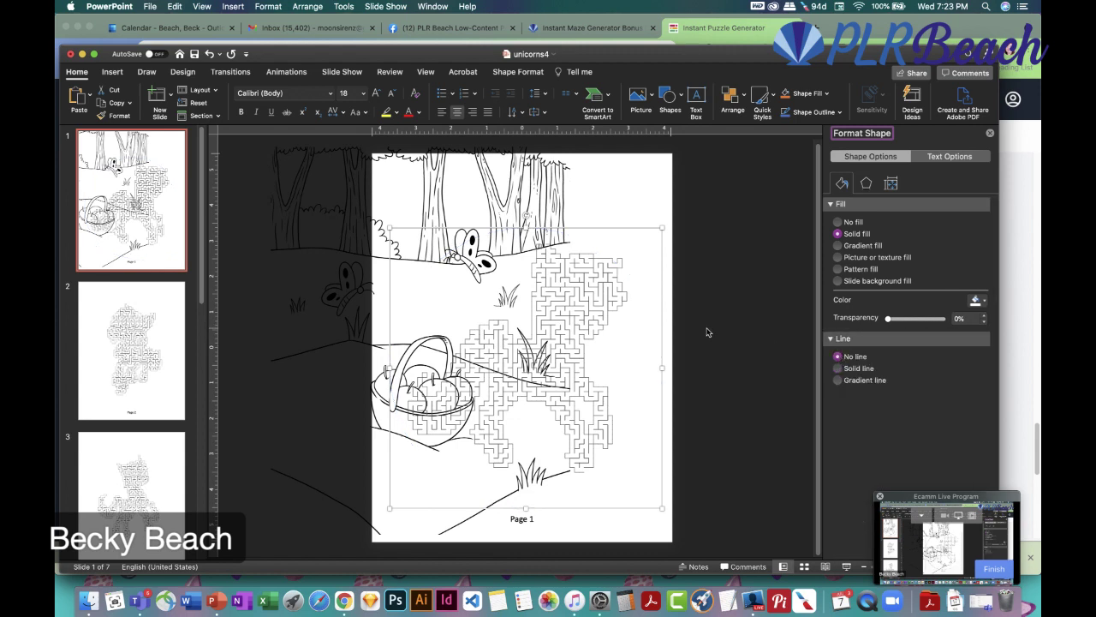
Move the forest background picture back so it covers the whole of slide 1
drag(894, 324, 907, 319)
drag(531, 202, 596, 200)
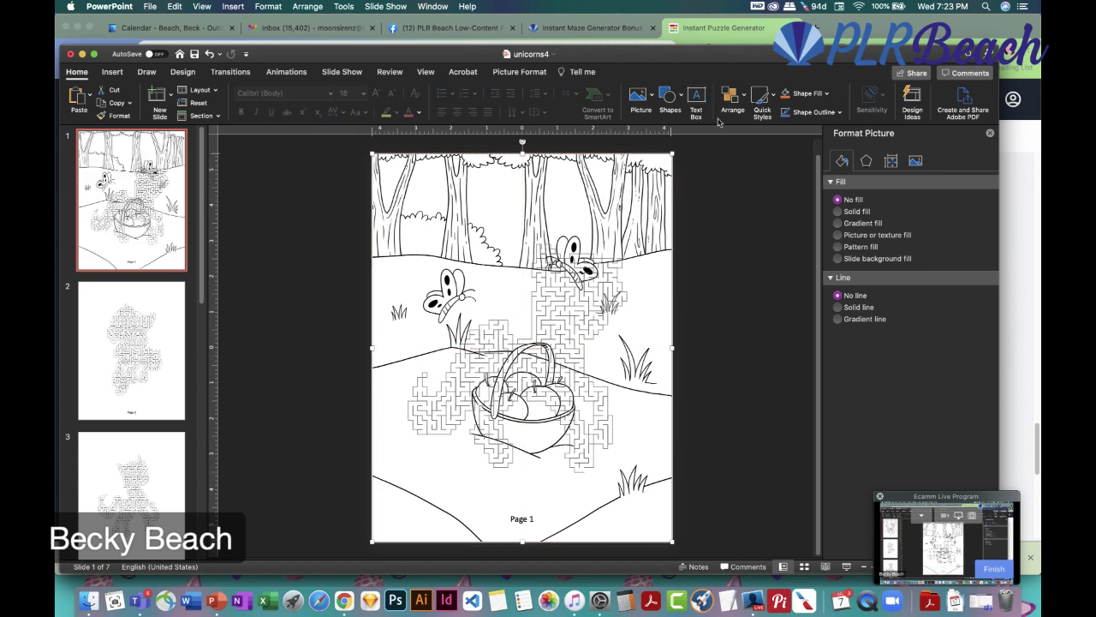
Send the forest background picture to the back and move the unicorn maze lower on slide 1, partly off the white circle
click(747, 100)
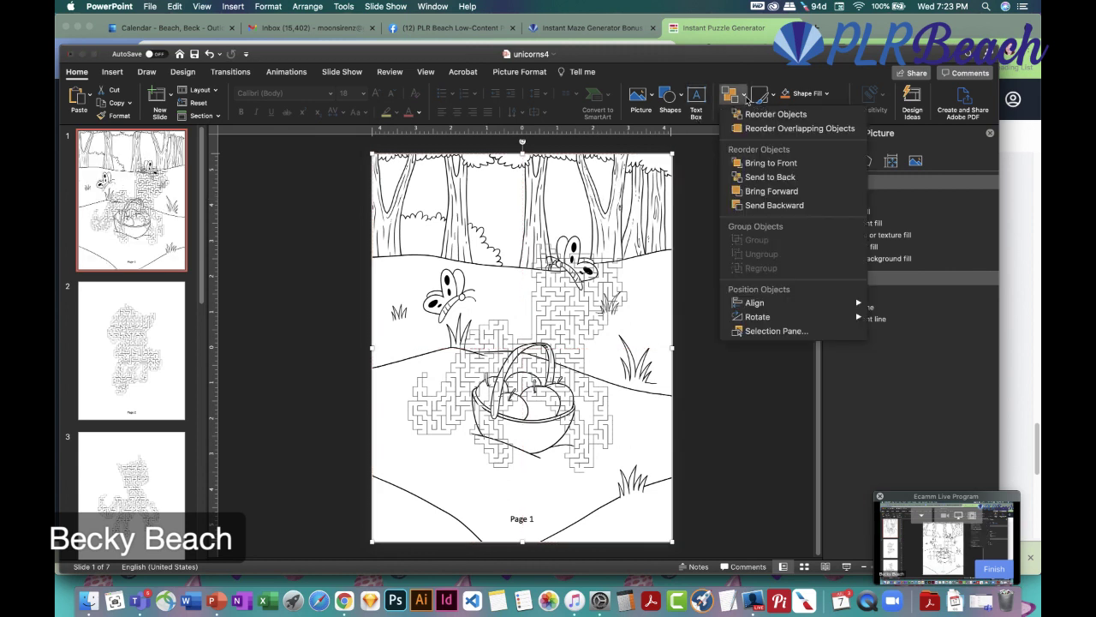
click(787, 177)
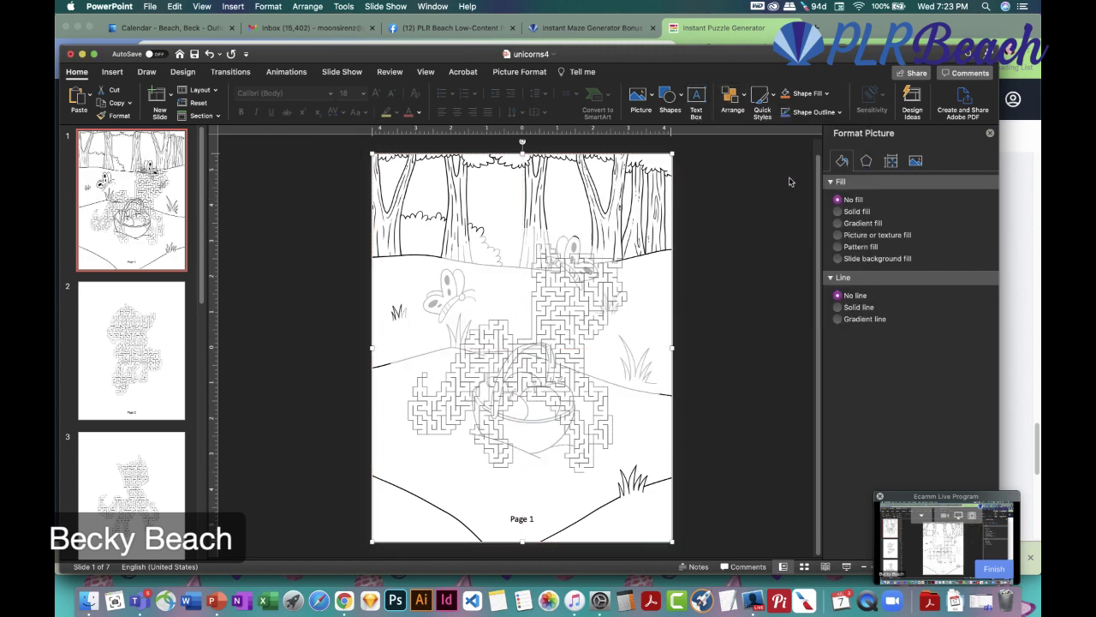
click(506, 285)
drag(579, 296, 604, 382)
Set the white circle's fill transparency to 8% and move the unicorn maze back over the circle
click(536, 251)
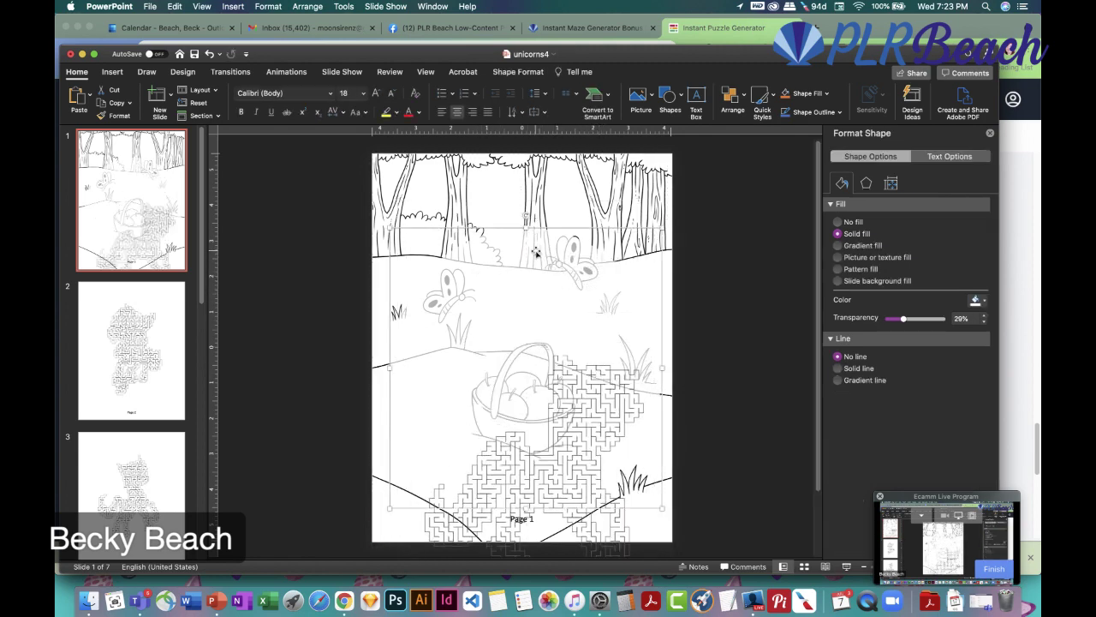
drag(904, 318, 943, 319)
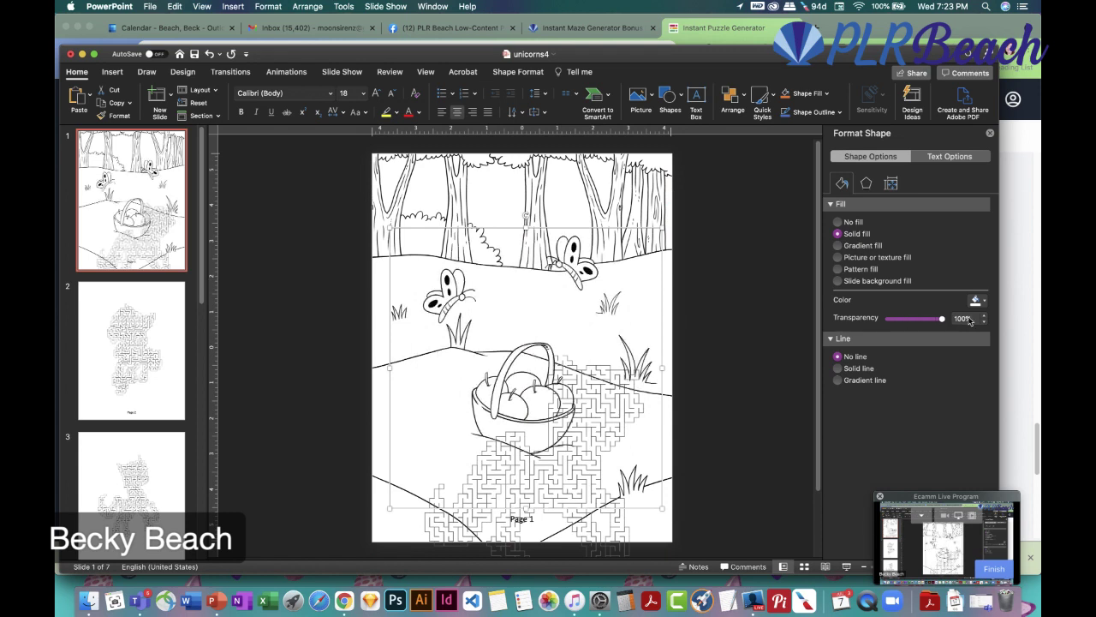
drag(942, 318, 854, 319)
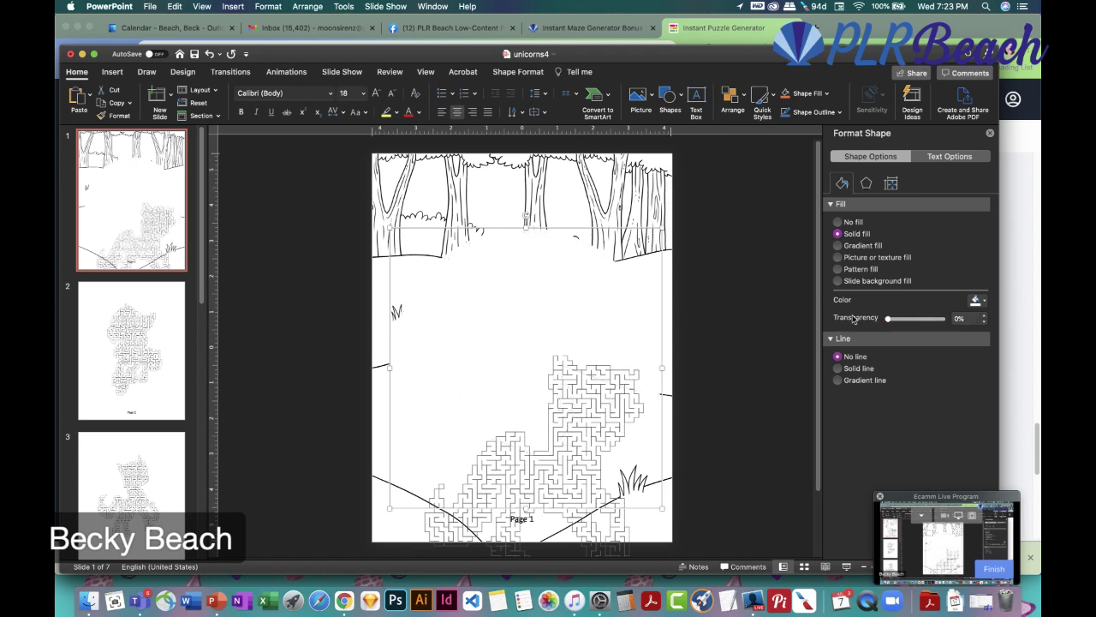
mouse_move(891, 318)
mouse_down()
mouse_move(900, 319)
mouse_move(886, 320)
mouse_up()
drag(656, 402, 579, 306)
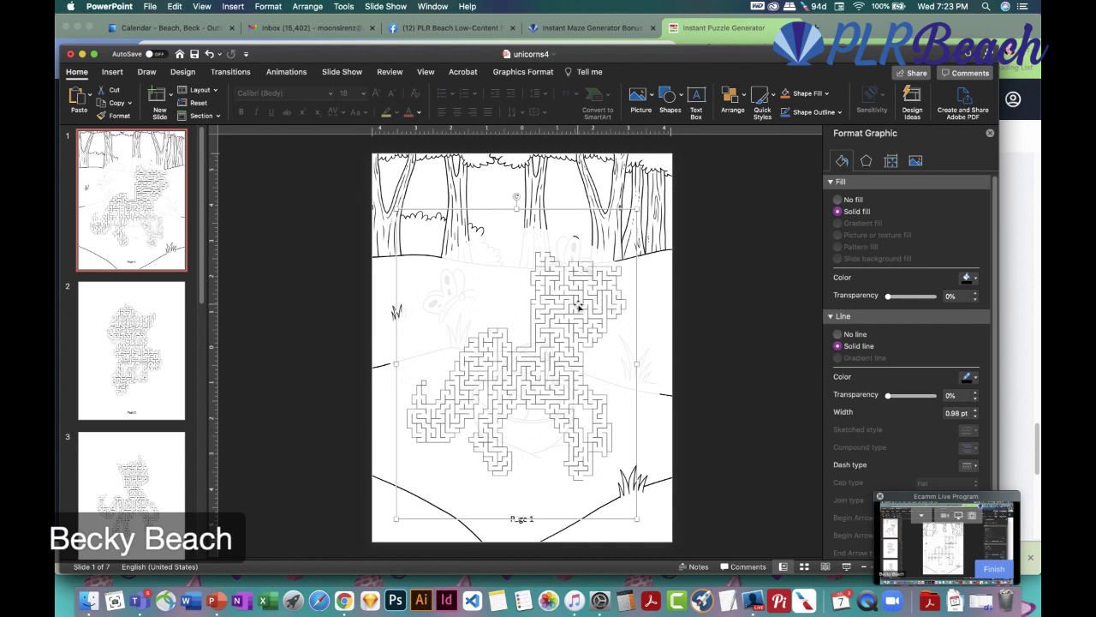
click(771, 294)
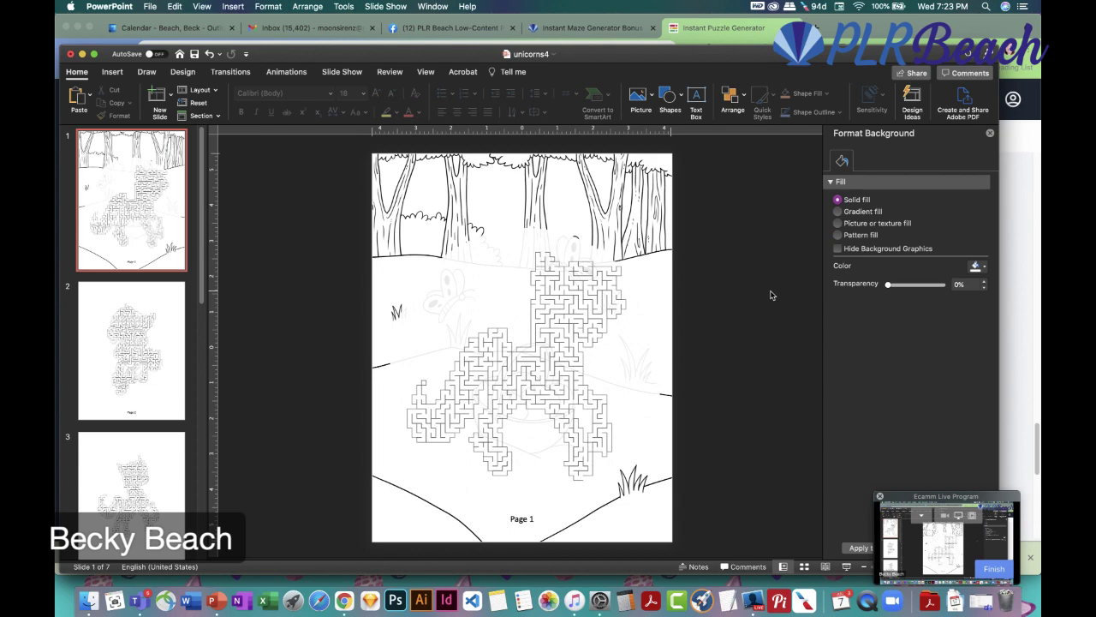
Move the unicorn maze toward the lower right of the slide and select the white circle behind it
click(468, 283)
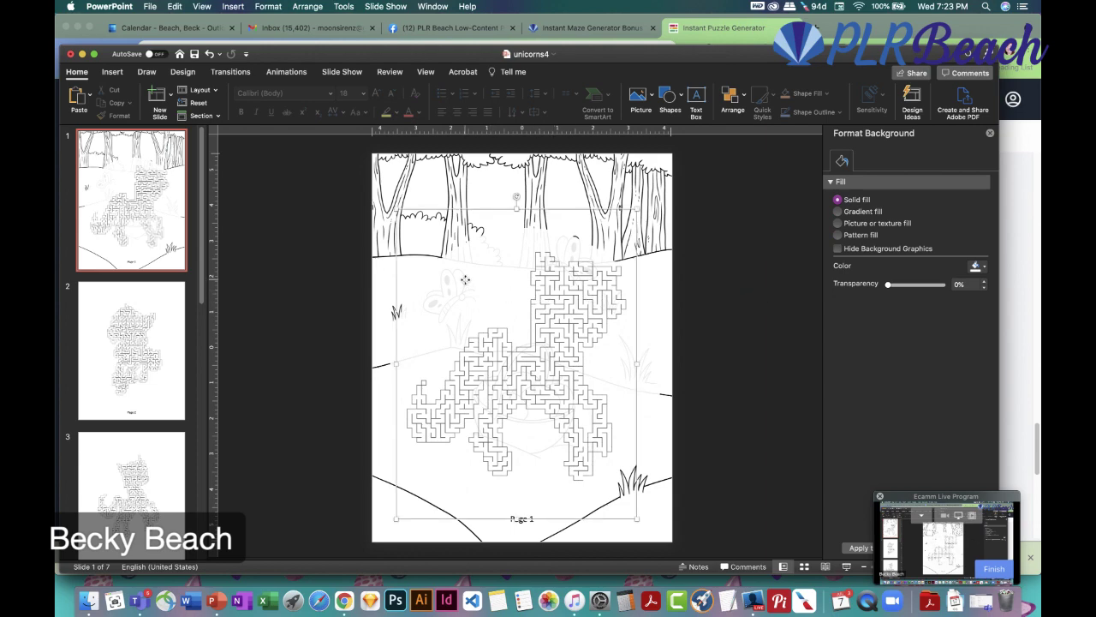
drag(563, 298, 619, 339)
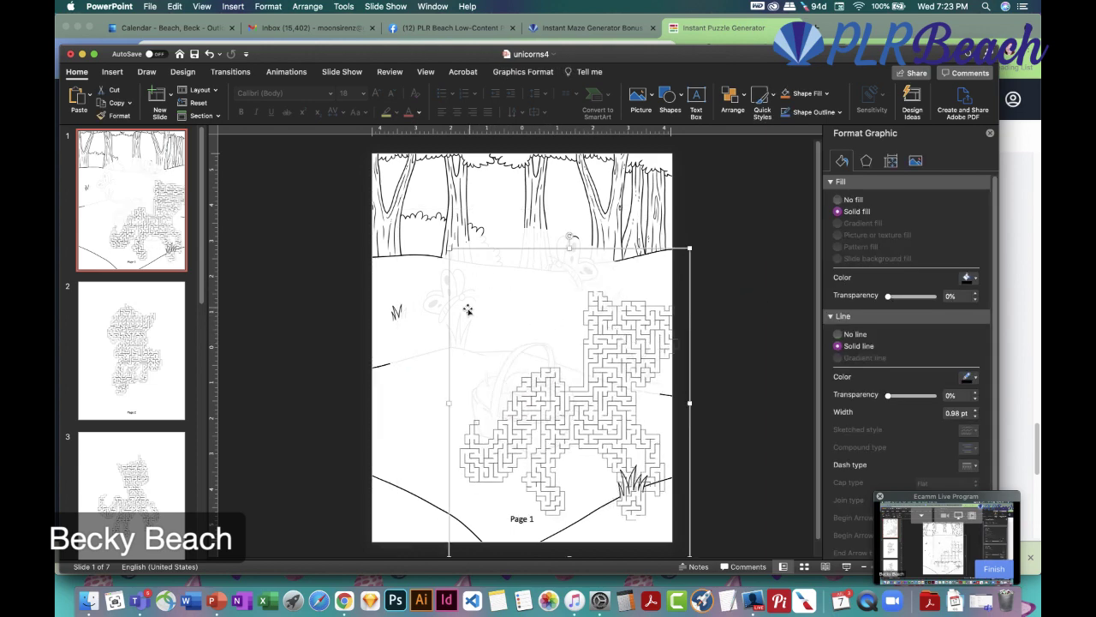
click(433, 309)
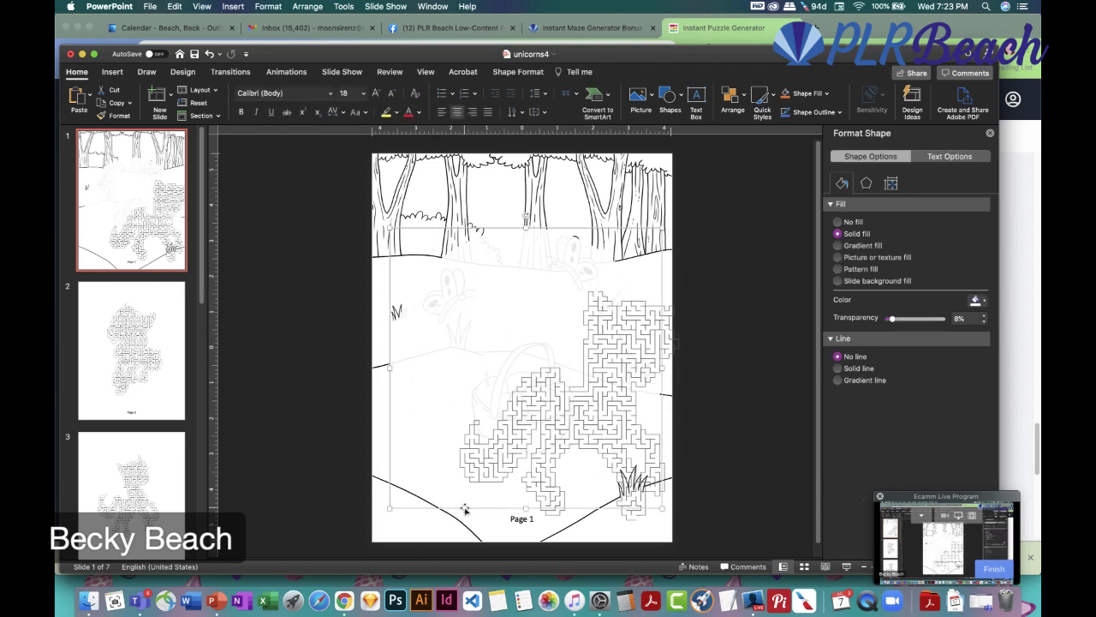
Launch Photoshop, return to PowerPoint, and save the unicorn maze graphic to the Desktop as Picture1.png in PNG format
click(395, 599)
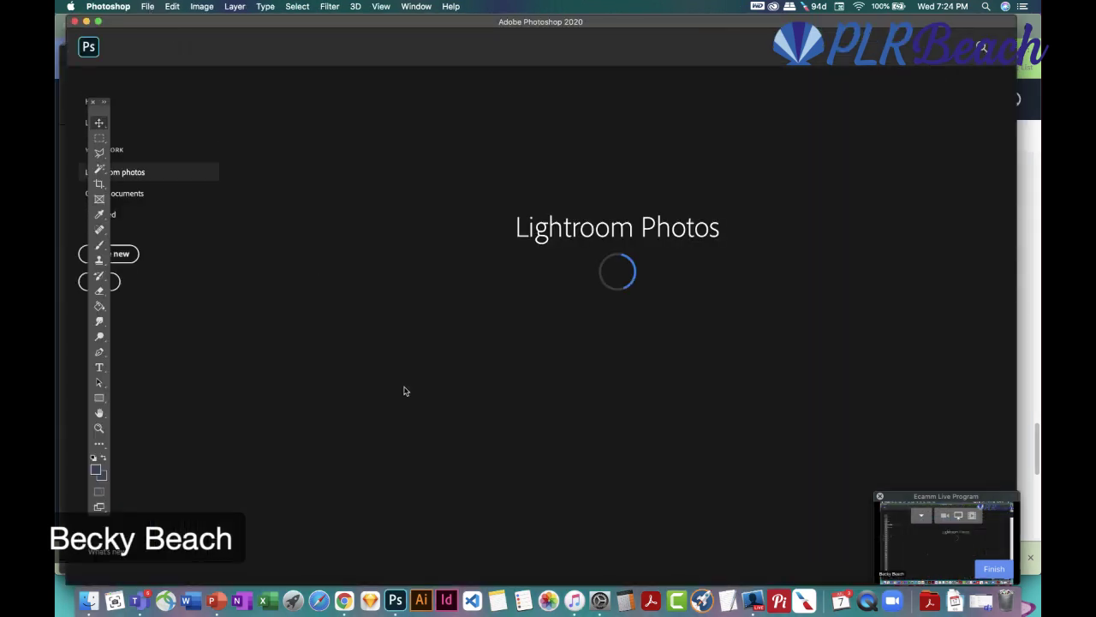
click(208, 610)
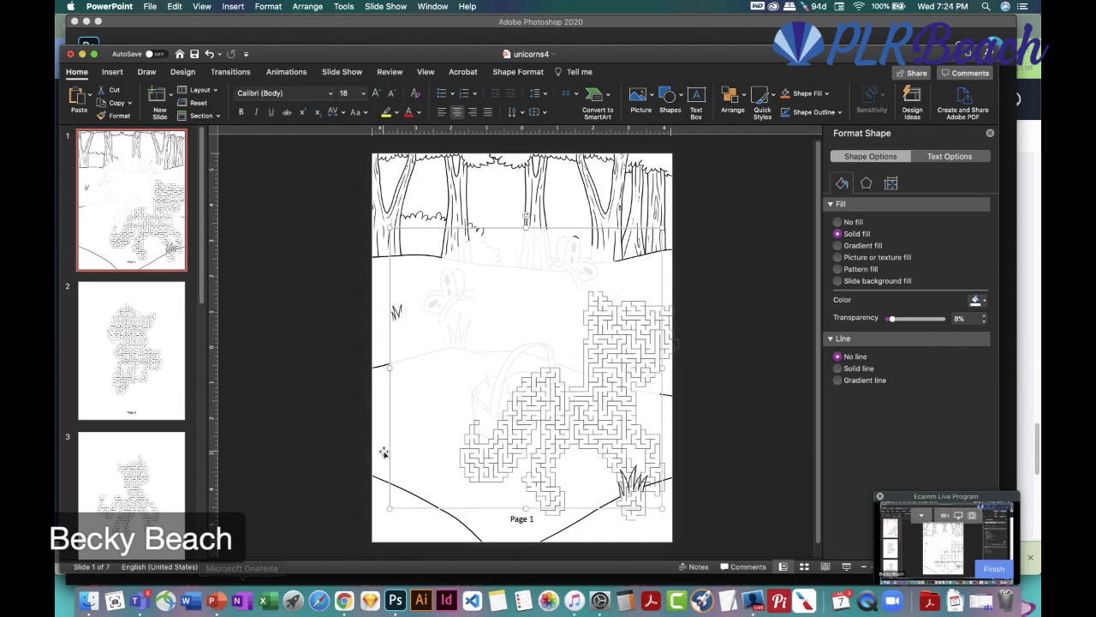
right_click(601, 397)
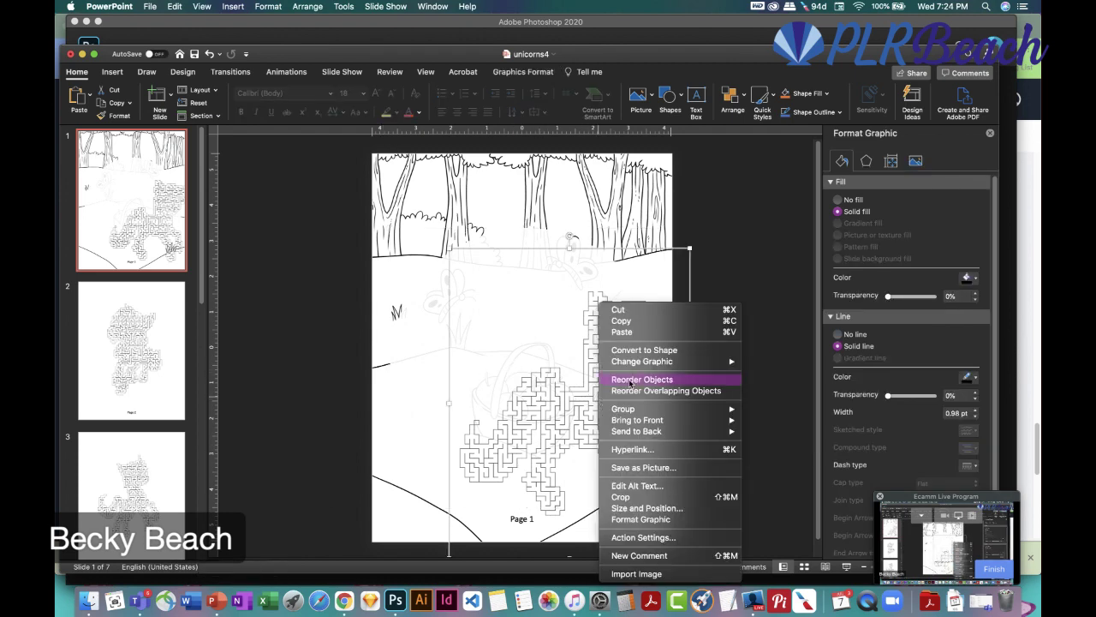
click(660, 468)
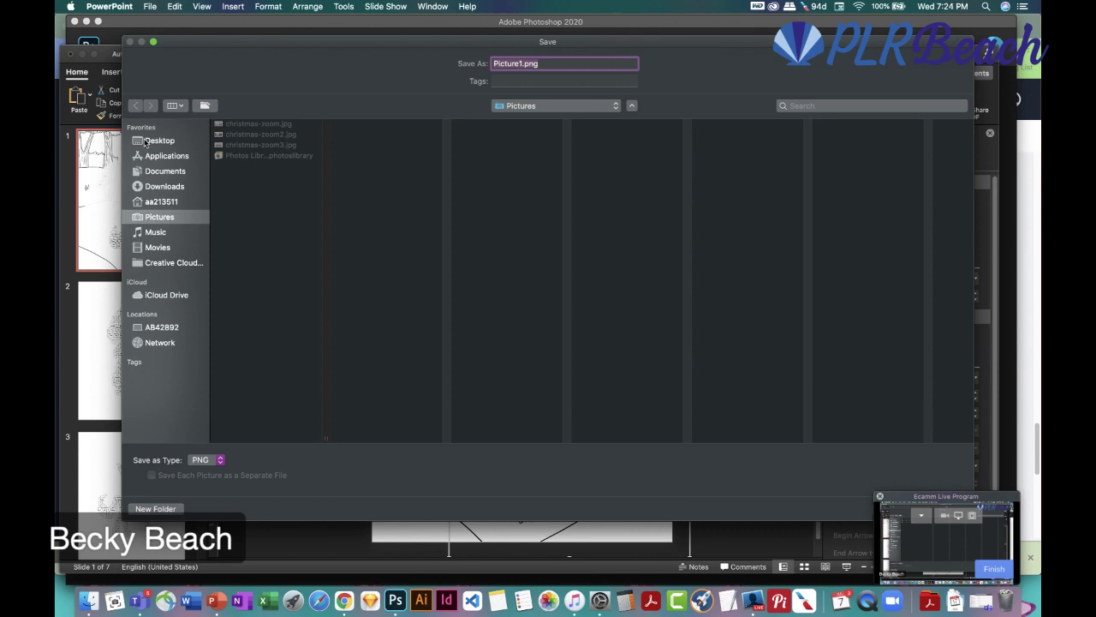
click(147, 142)
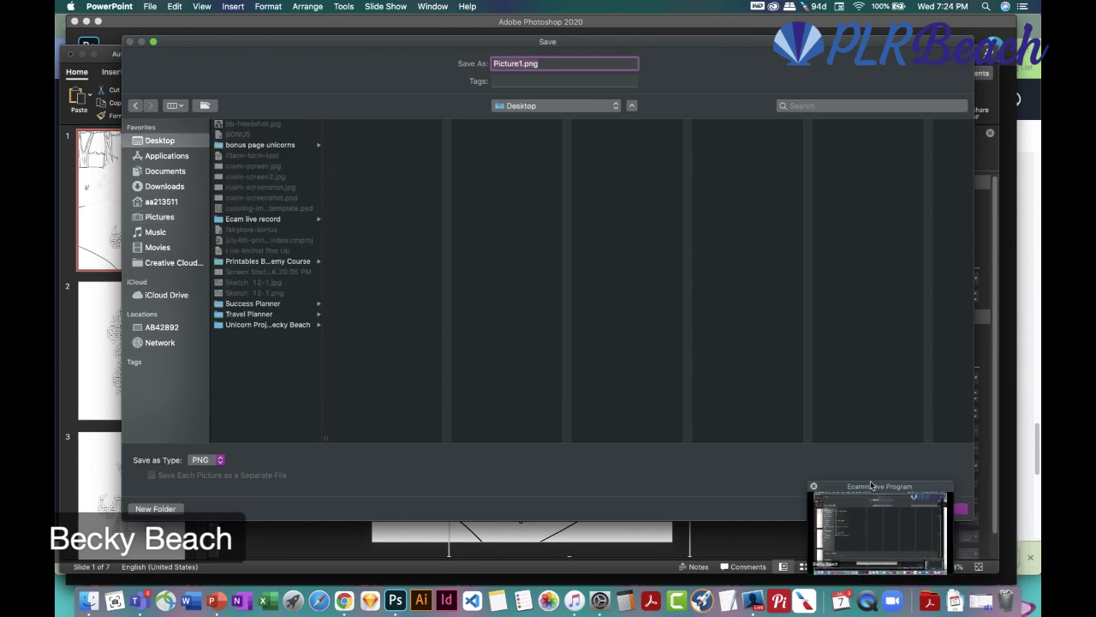
click(945, 509)
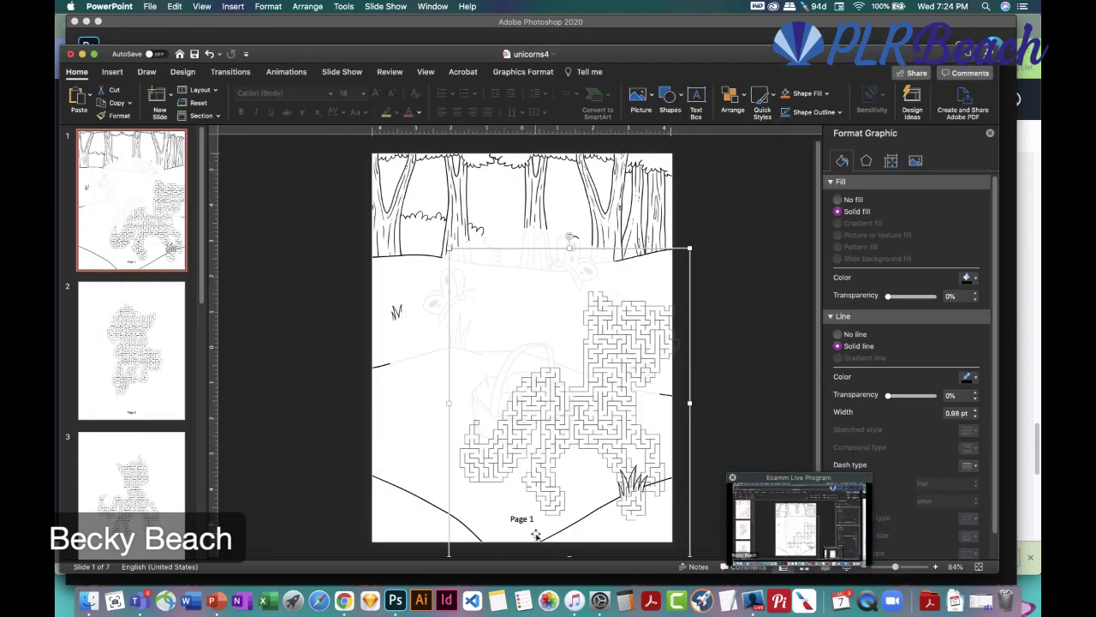
Switch to Photoshop and open Picture1.png from the Desktop
click(395, 600)
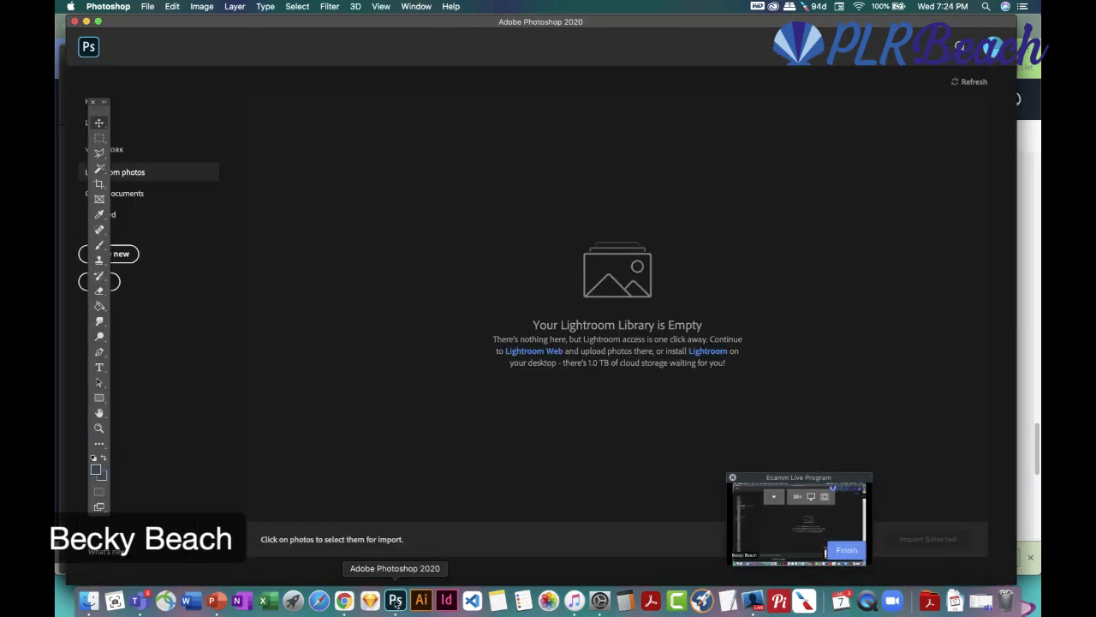
click(147, 6)
click(158, 31)
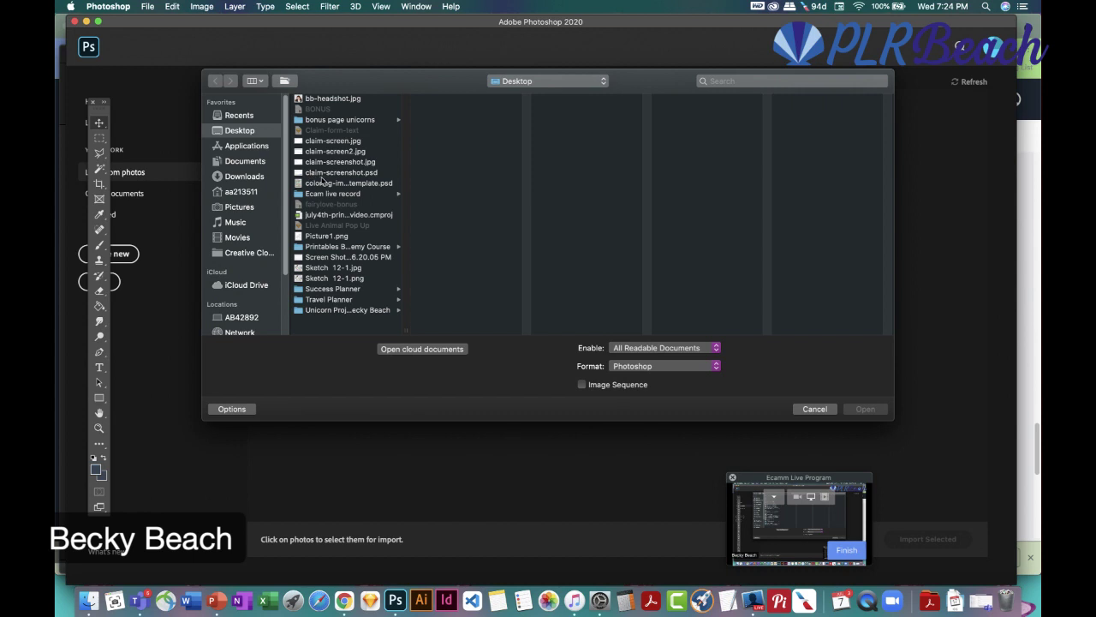
click(350, 240)
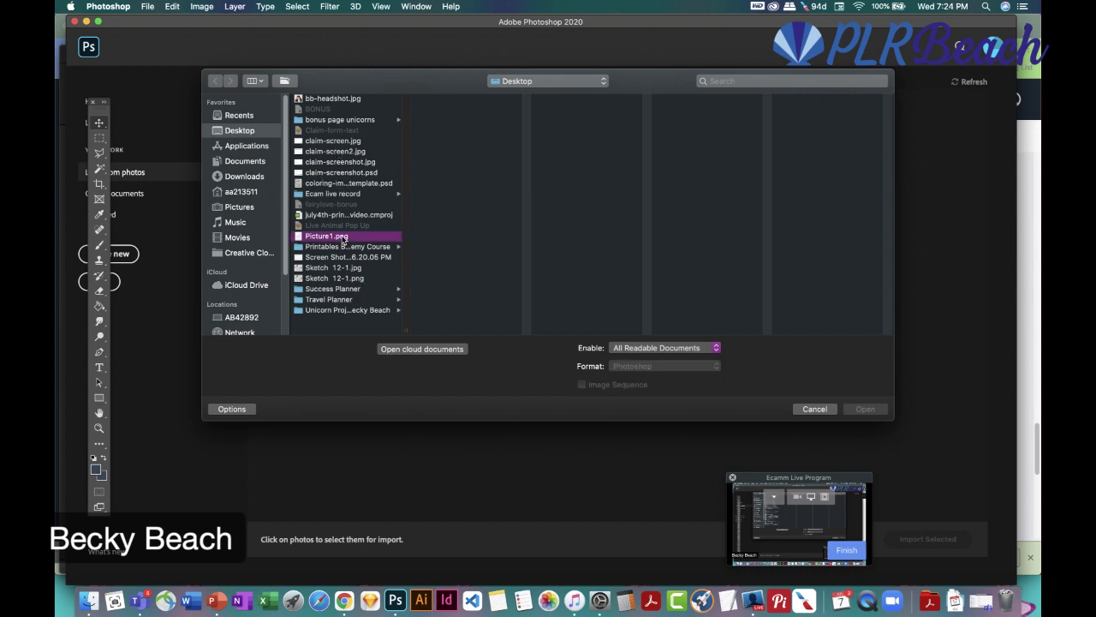
click(865, 409)
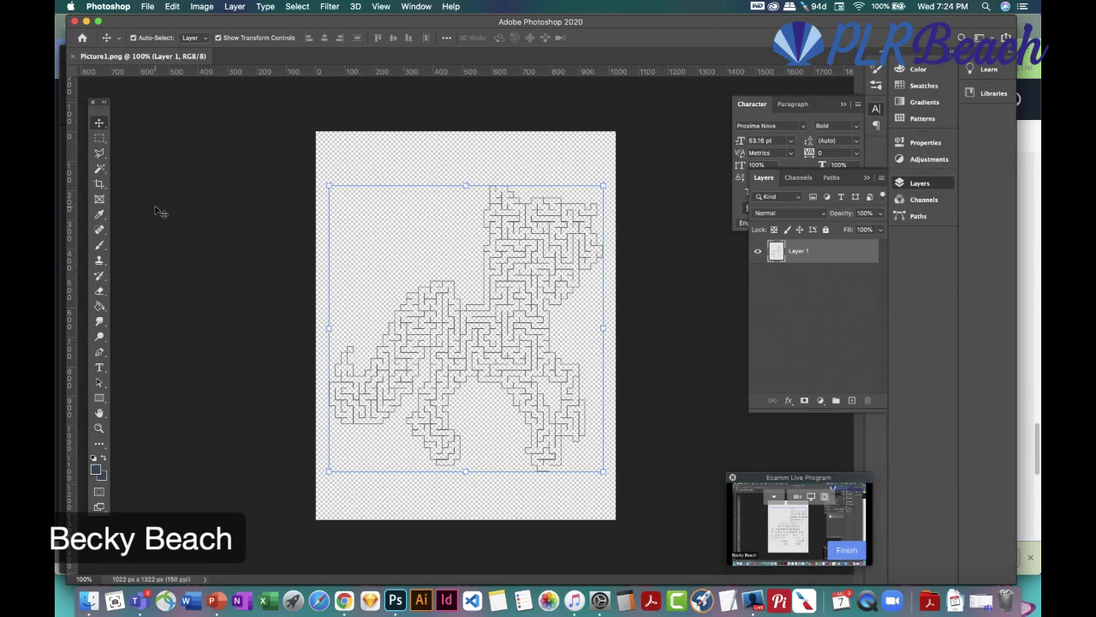
Duplicate the maze's Layer 1 and hide the original layer
click(100, 170)
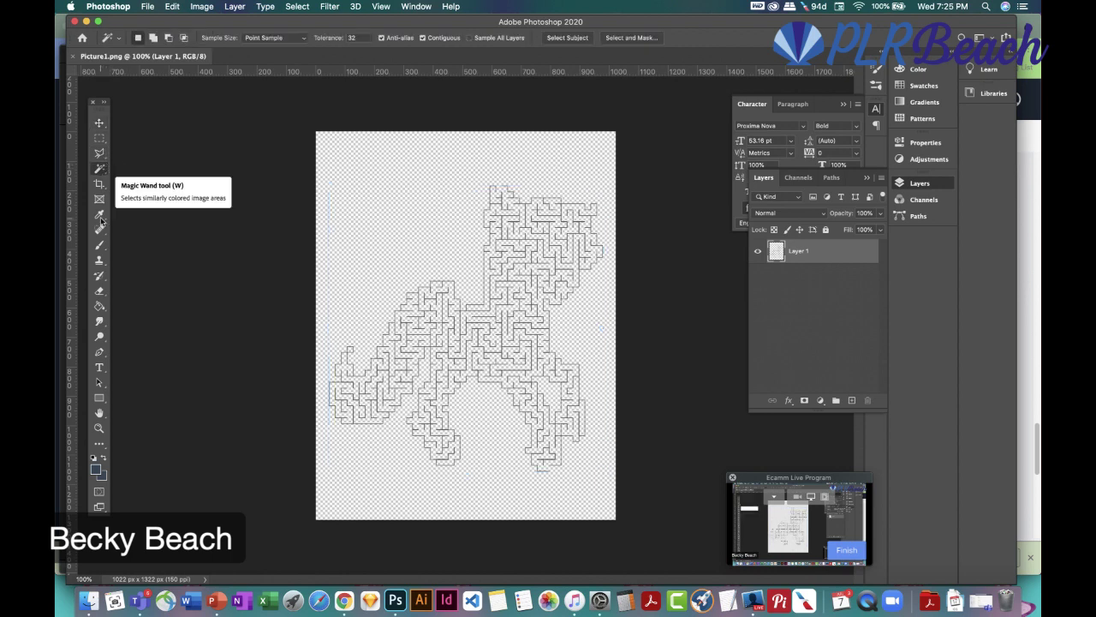
click(100, 428)
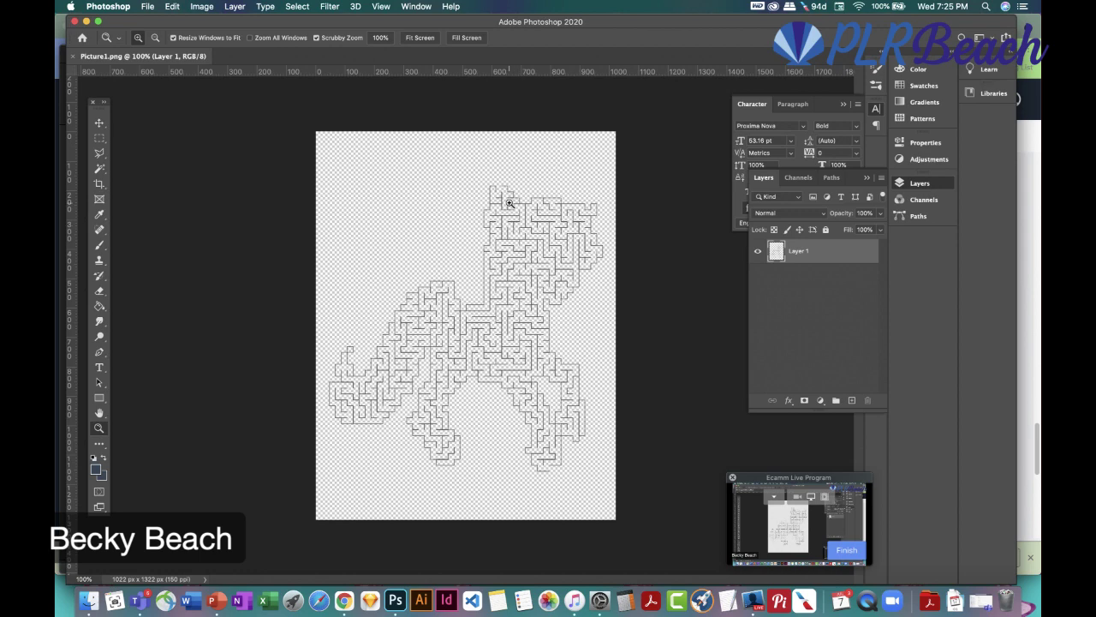
click(509, 203)
click(499, 190)
drag(838, 290, 851, 400)
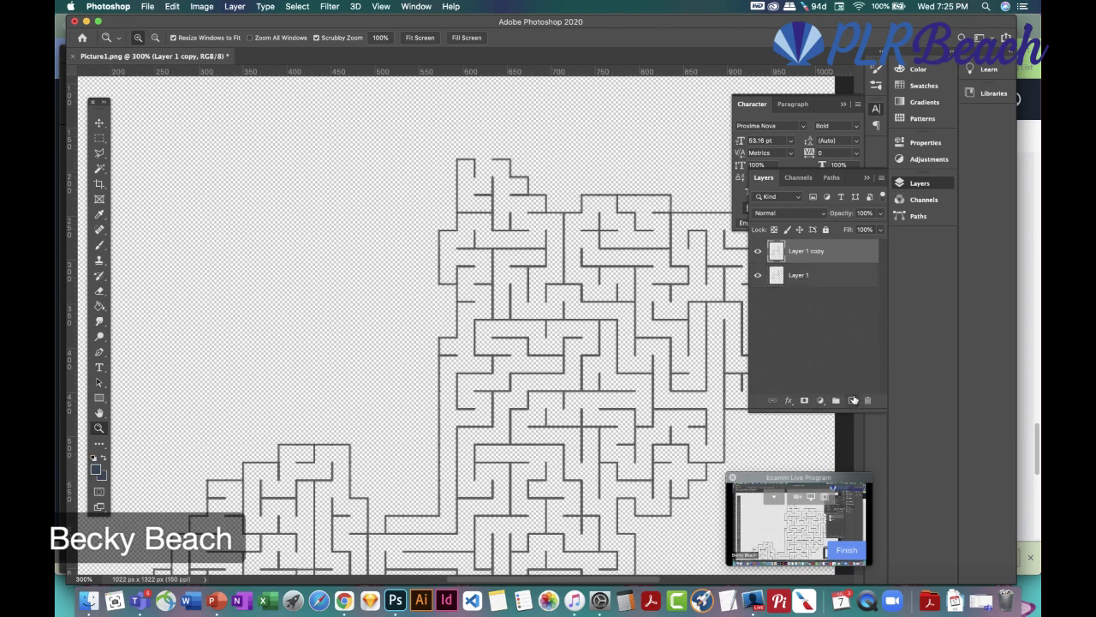
click(757, 275)
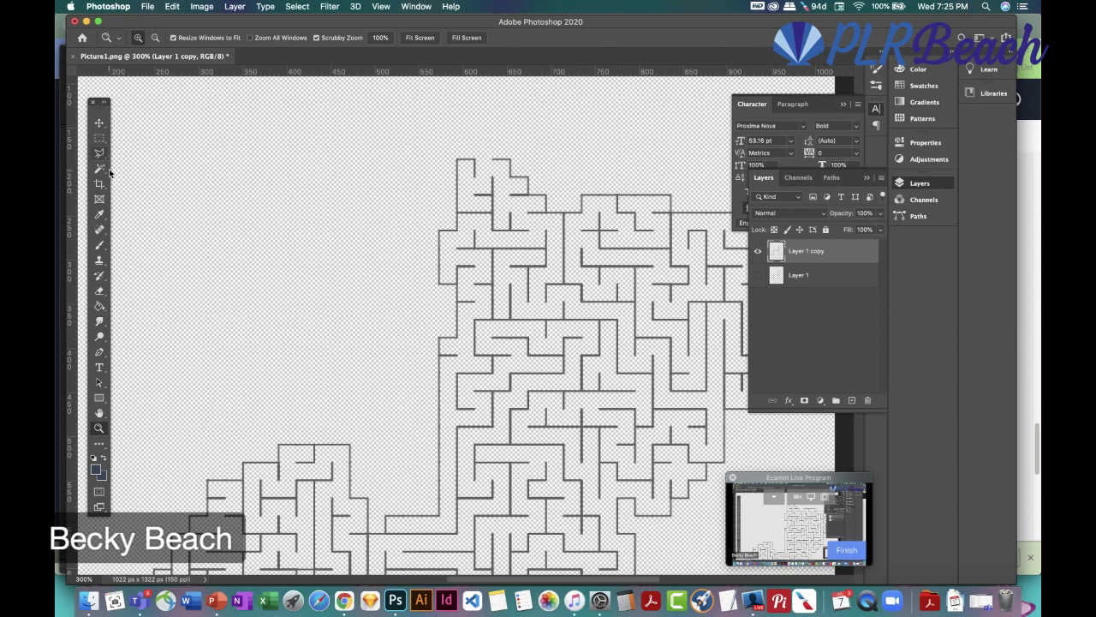
Paint over the openings at the unicorn maze's top and bottom with an 11 px Hard Round brush
click(100, 246)
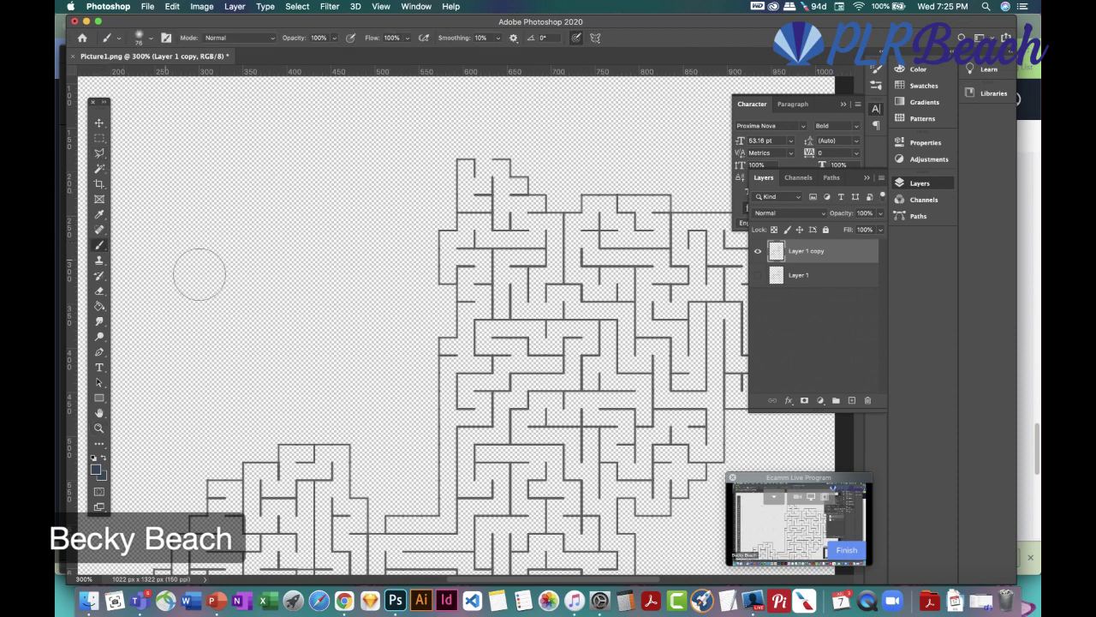
click(149, 39)
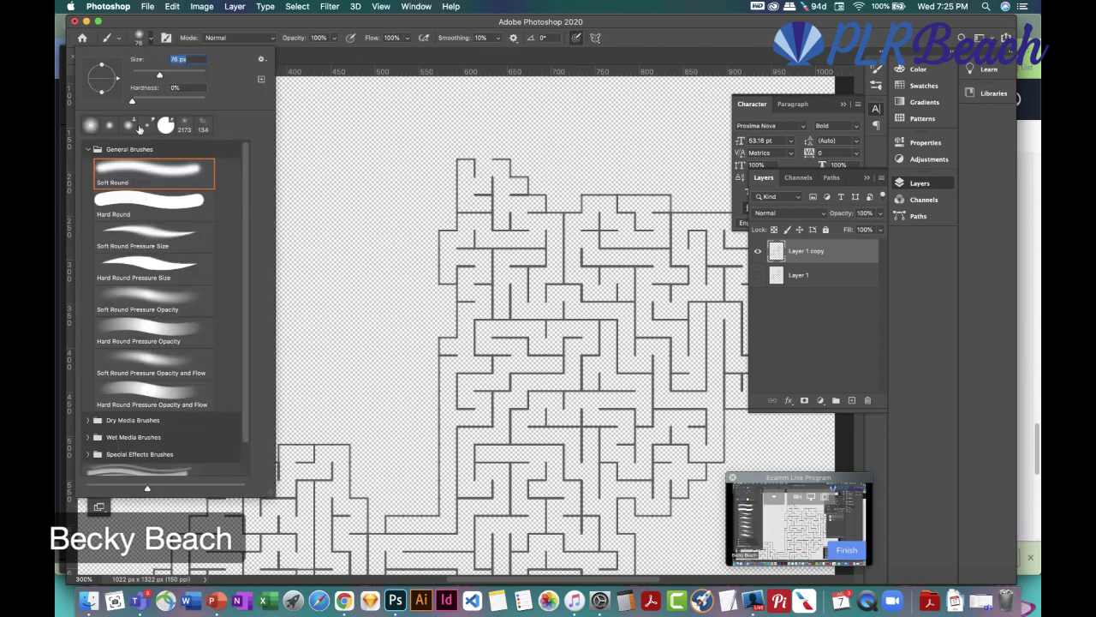
click(128, 204)
drag(160, 77, 136, 77)
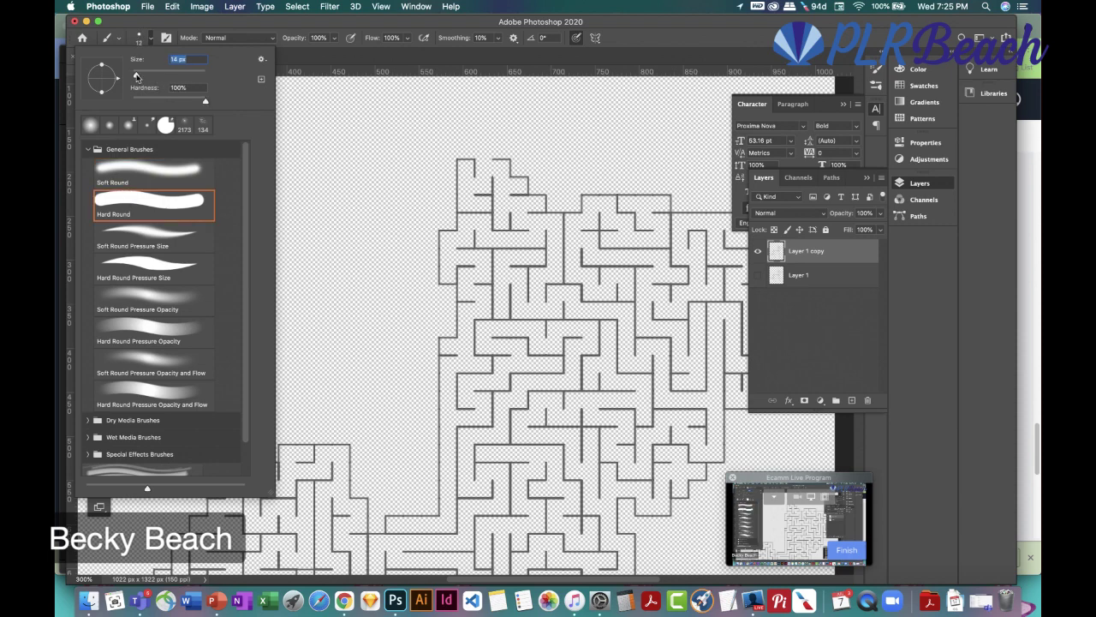
click(459, 162)
drag(458, 161, 508, 162)
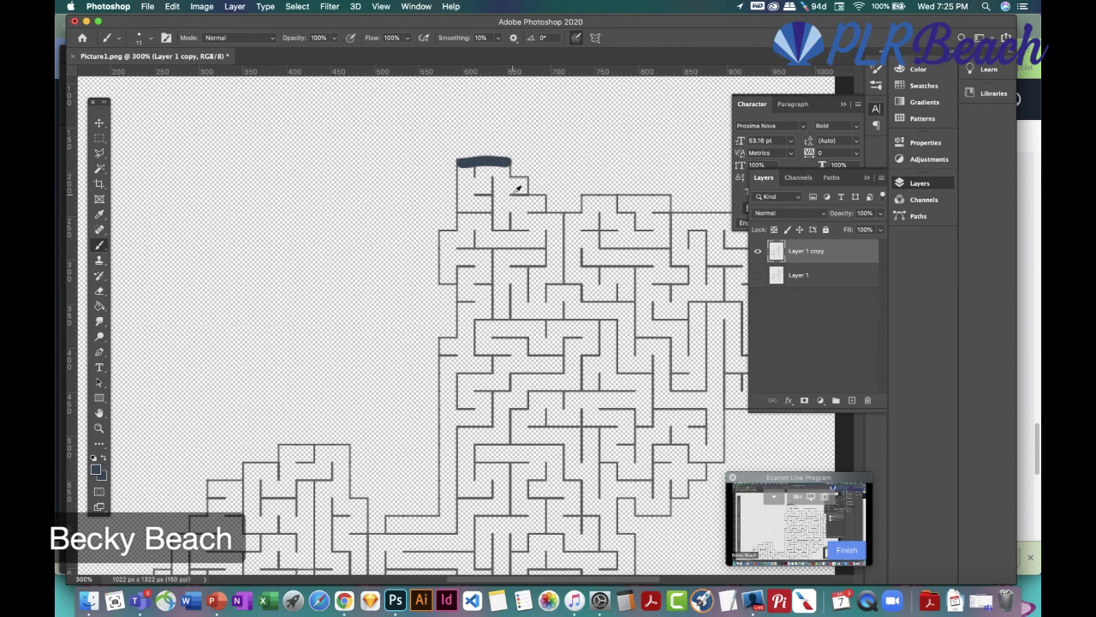
scroll(511, 196, down, 3)
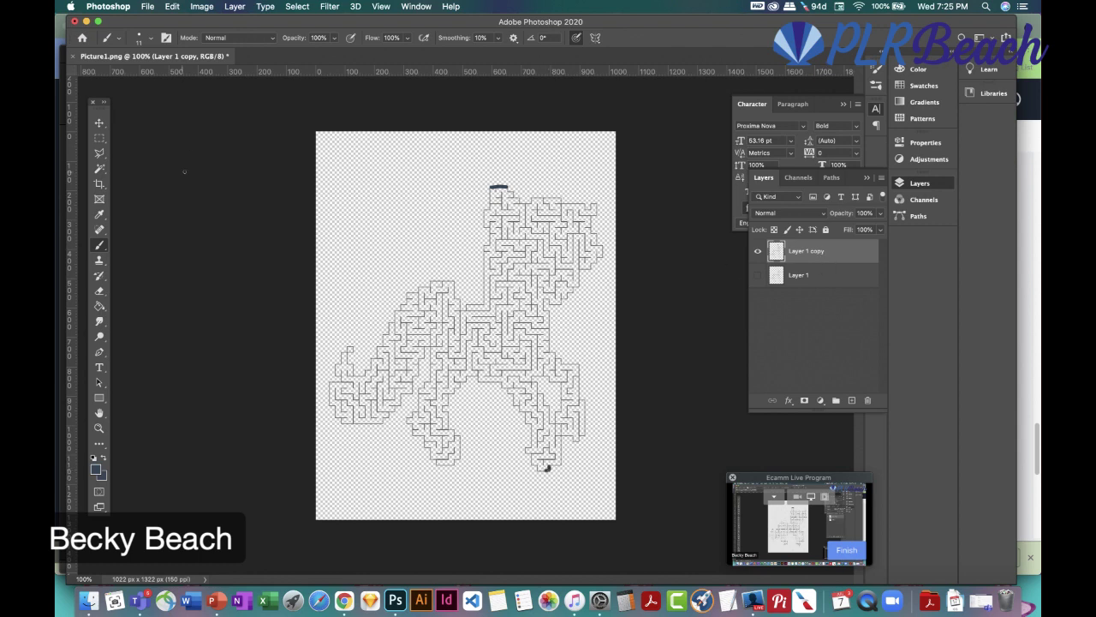
Select the empty area outside the maze with the Magic Wand and invert the selection to cover the unicorn shape
click(100, 169)
click(459, 227)
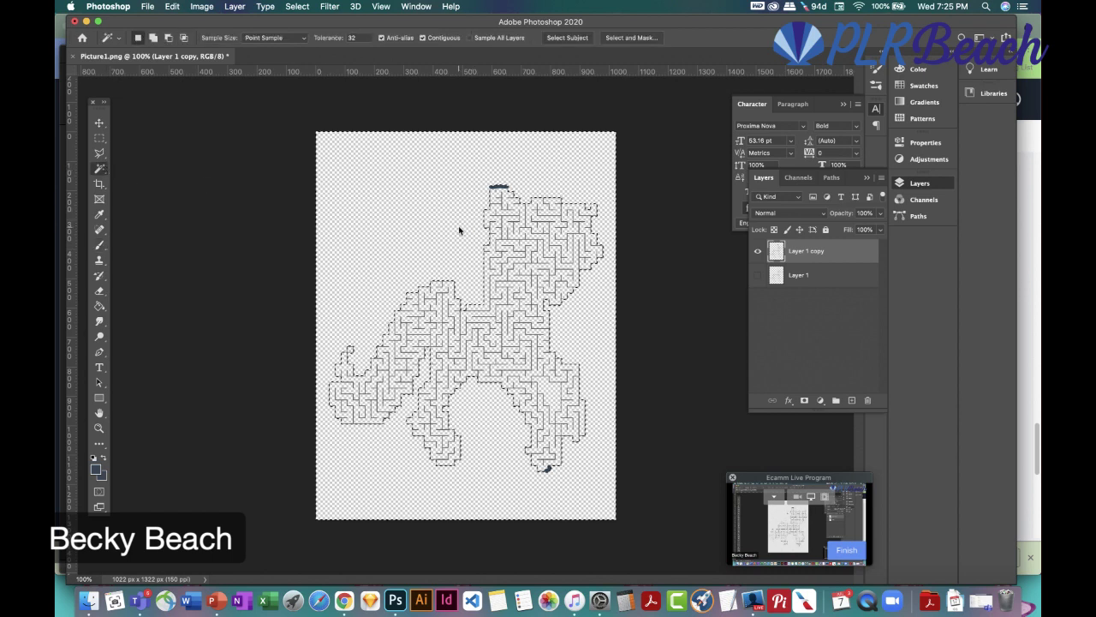
click(298, 8)
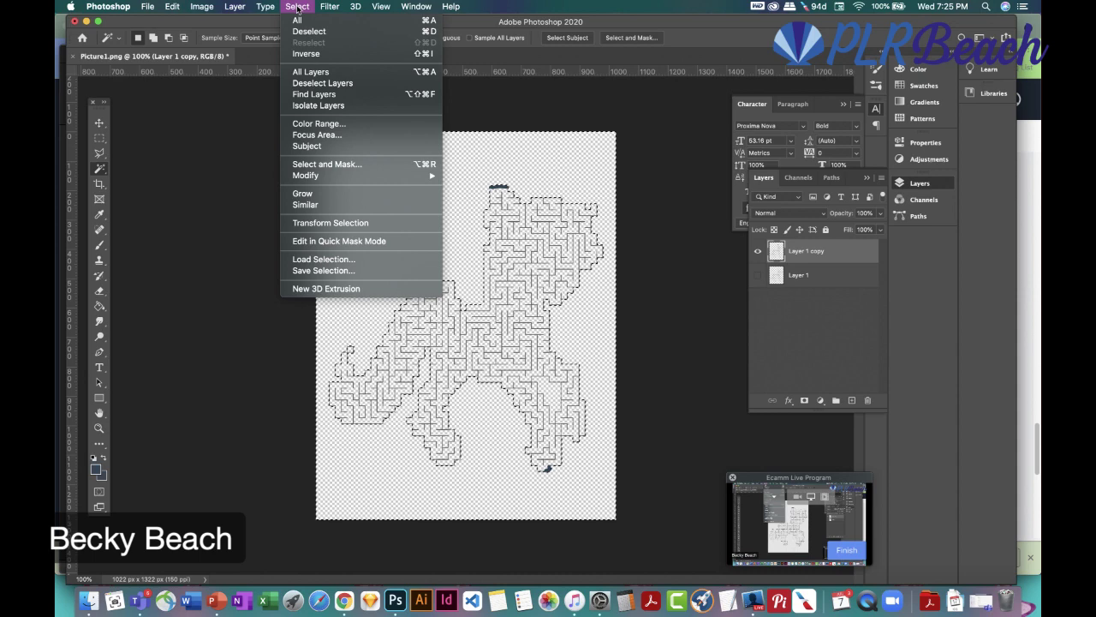
click(310, 52)
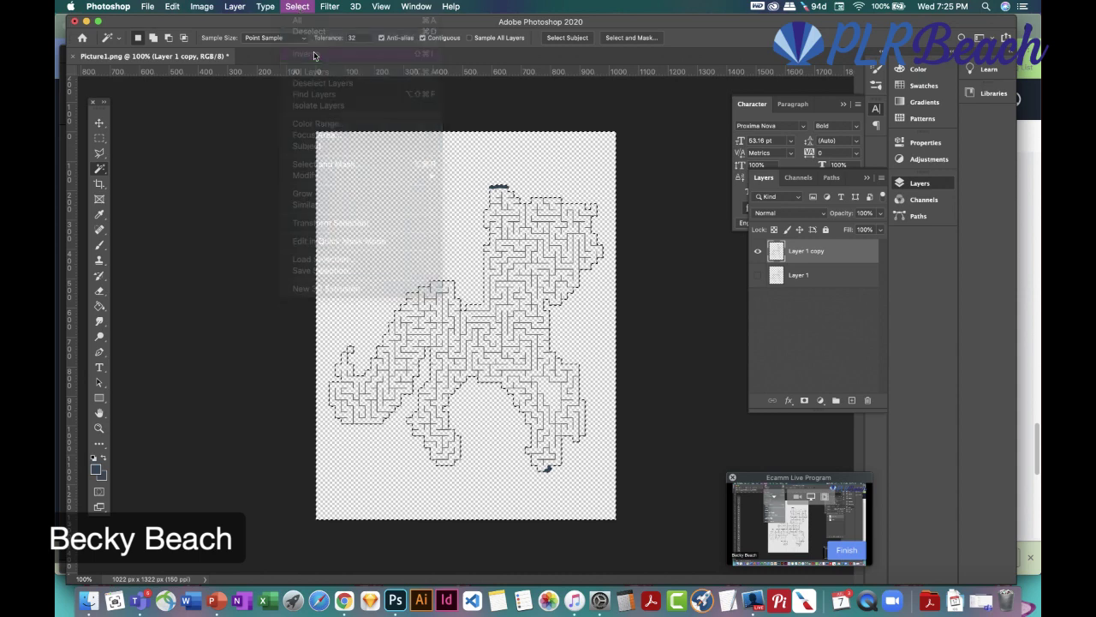
Add a new layer above Layer 1 and fill the selected unicorn shape with white using the Paint Bucket
click(798, 277)
click(850, 401)
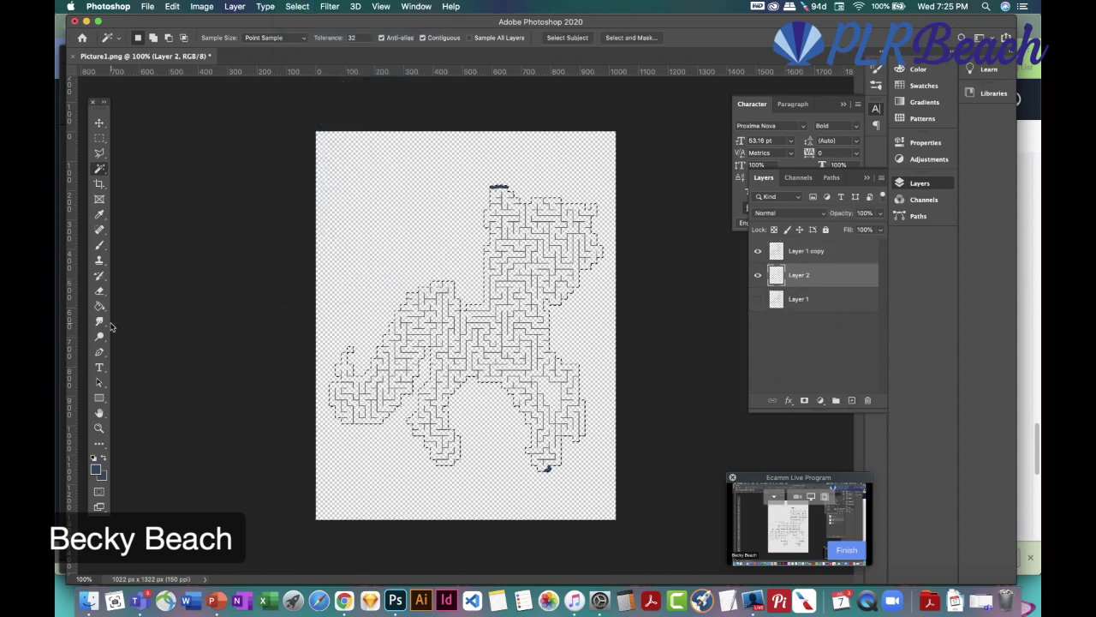
click(96, 470)
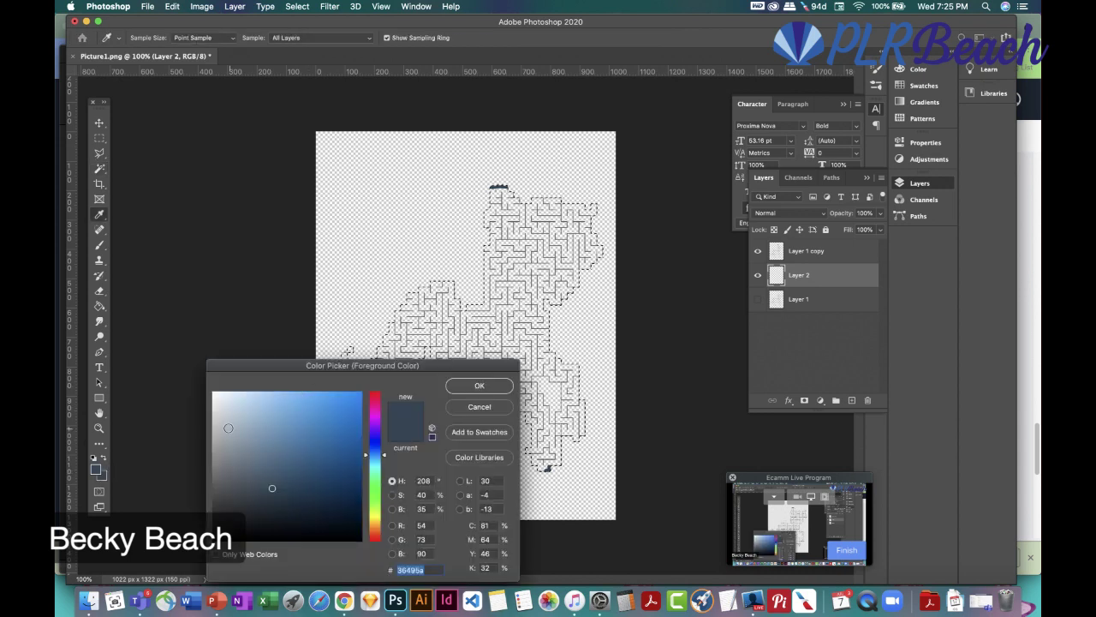
drag(228, 428, 182, 355)
click(479, 385)
click(99, 306)
click(387, 264)
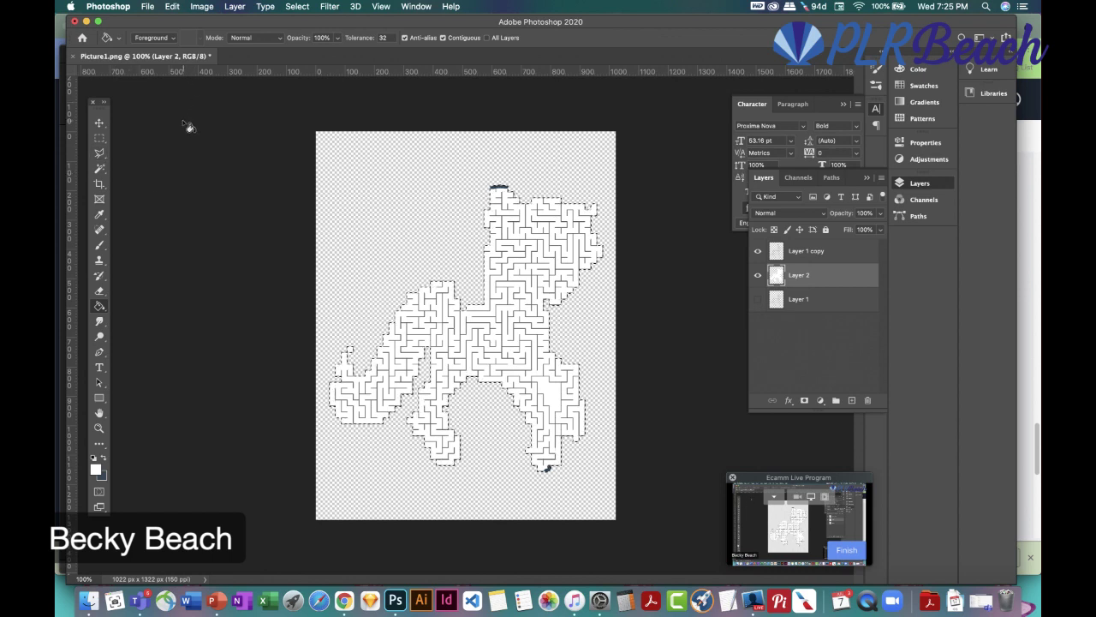
Remove the white fill from the enclosed gap between the unicorn's front legs on Layer 2 using the Magic Wand
click(100, 183)
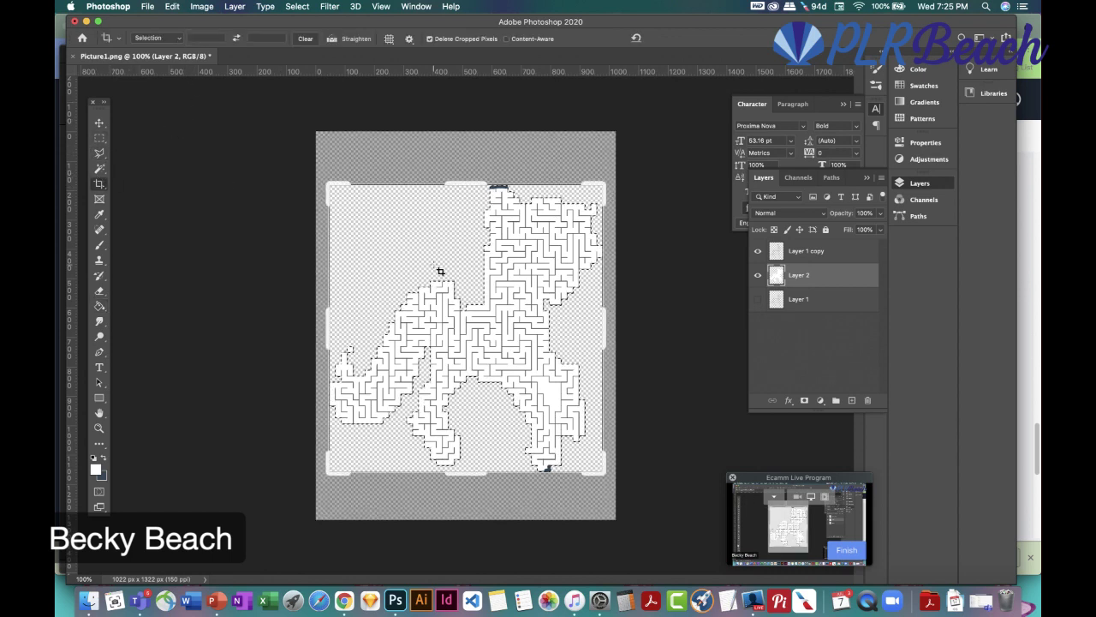
click(99, 168)
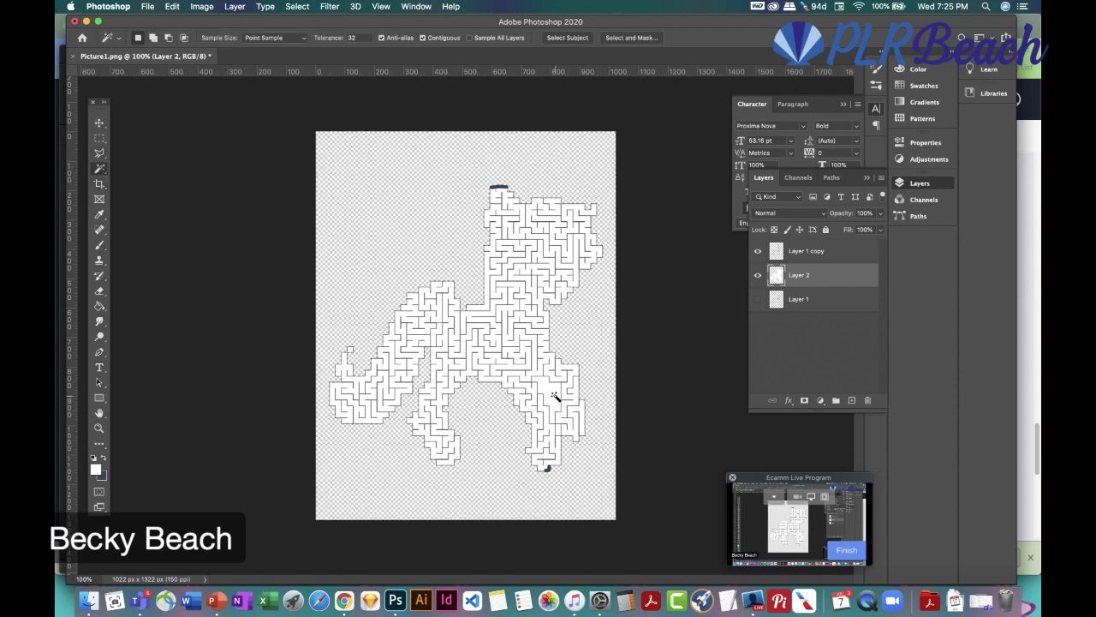
click(810, 250)
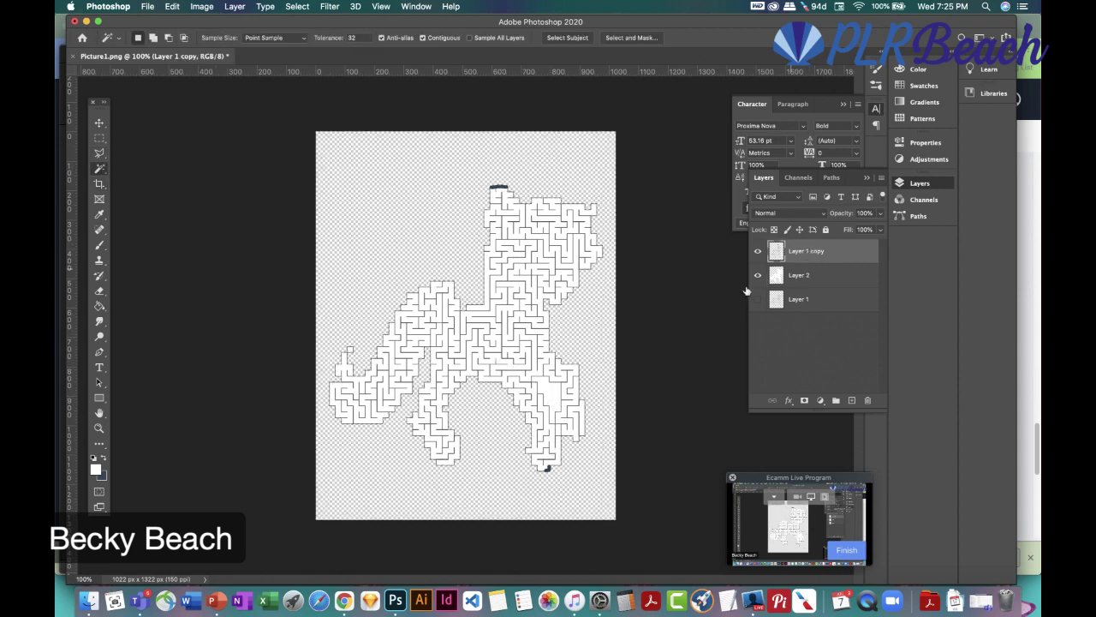
click(798, 276)
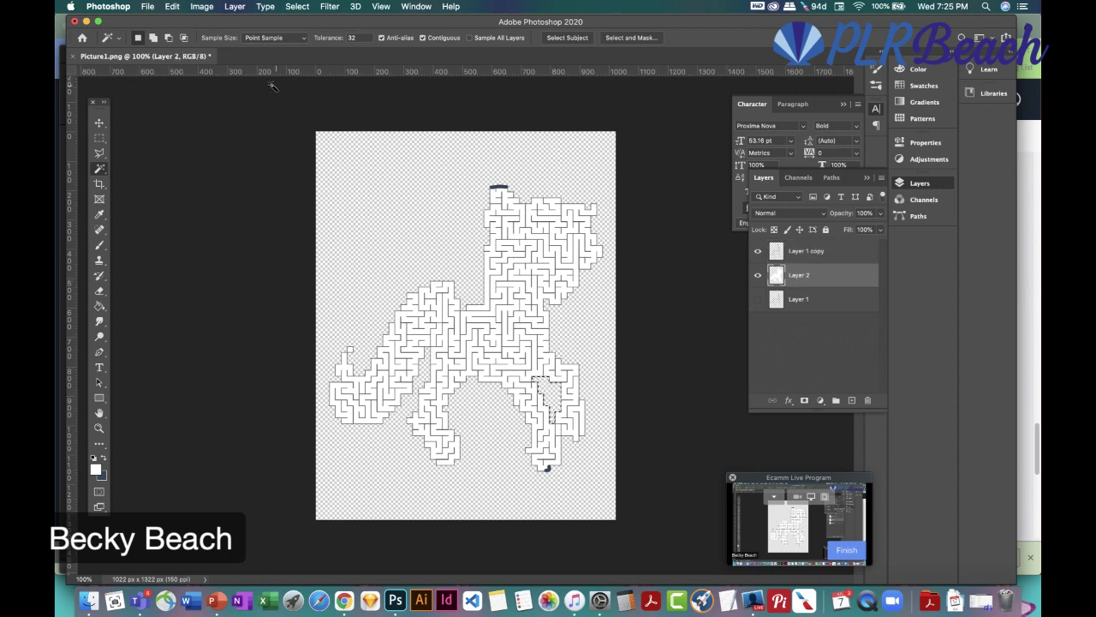
key(m)
Delete Layer 1 copy, then place the original Layer 1 above Layer 2 and make it visible
drag(800, 253, 867, 400)
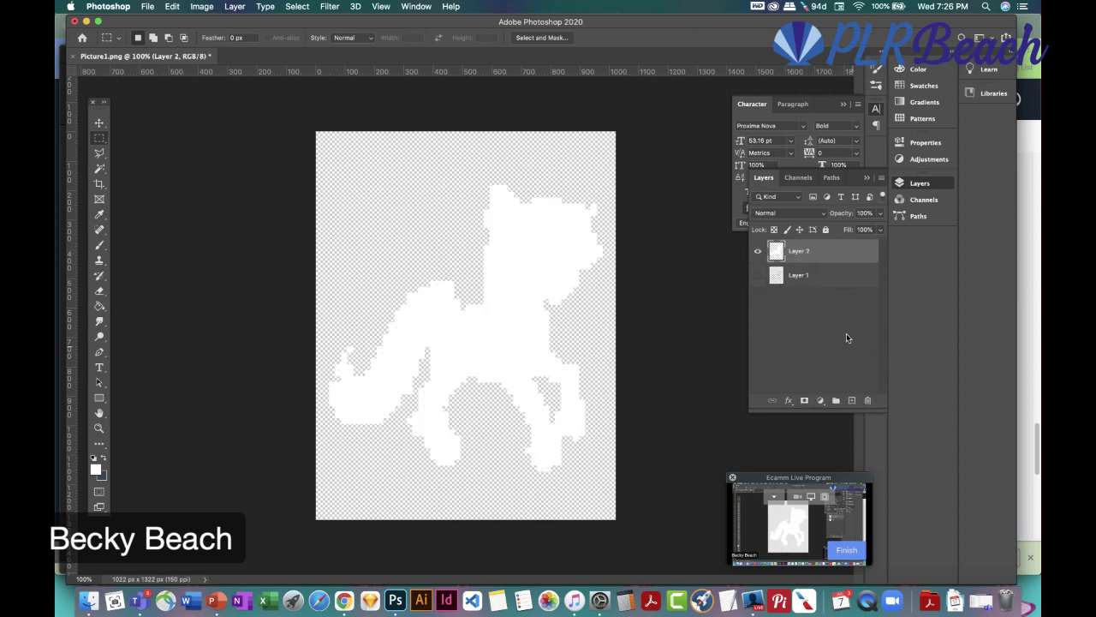
drag(802, 281, 802, 245)
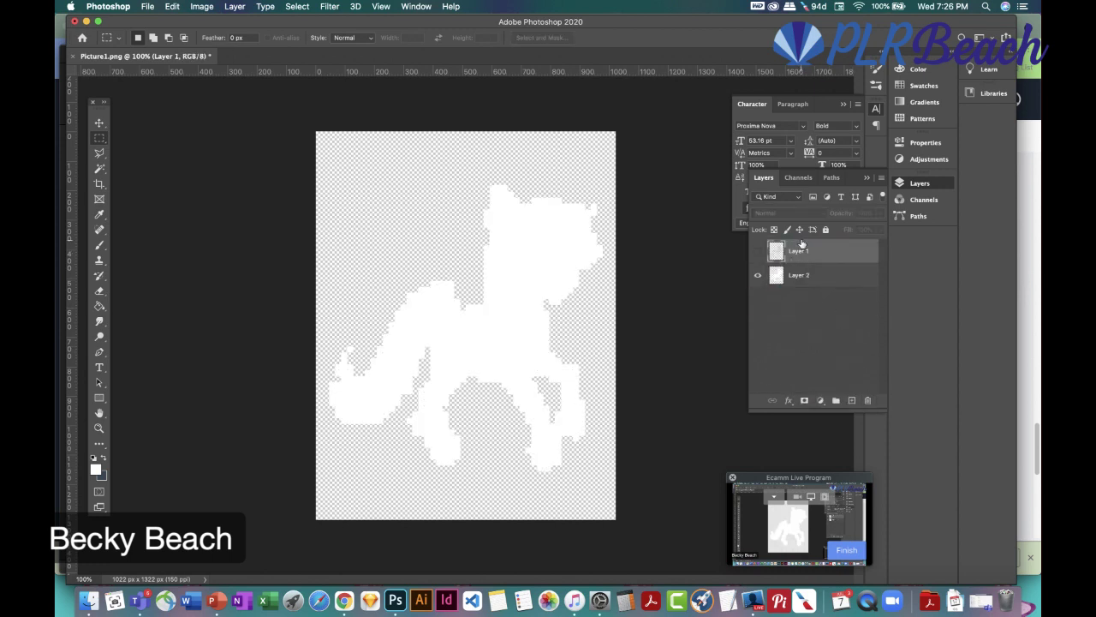
click(757, 251)
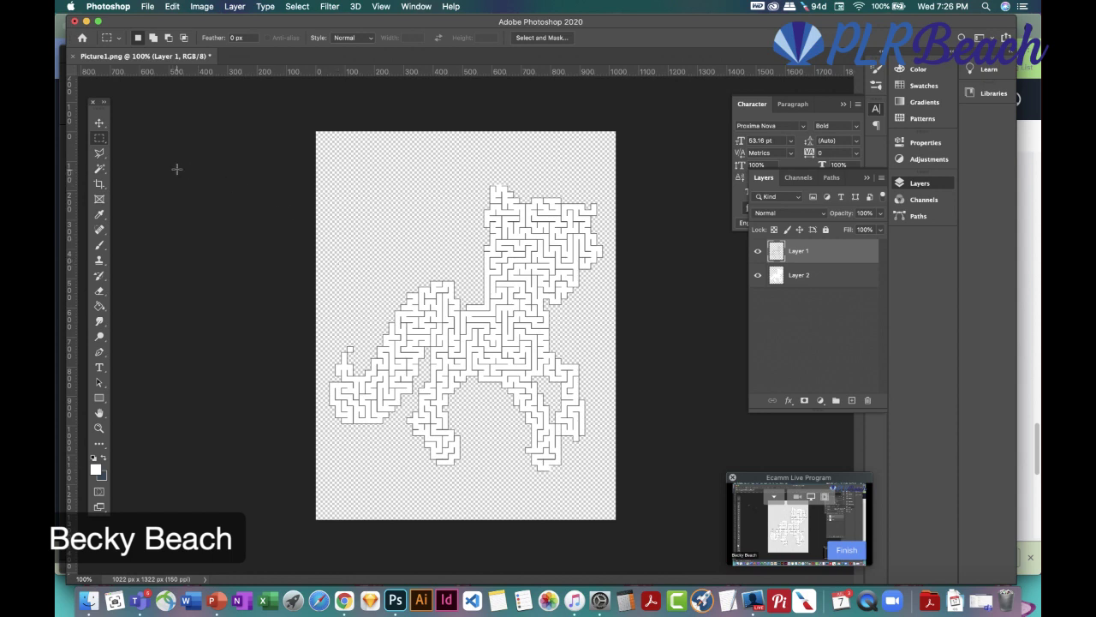
Save the maze to the Desktop as a PNG named maze-test with the medium file size option
click(148, 6)
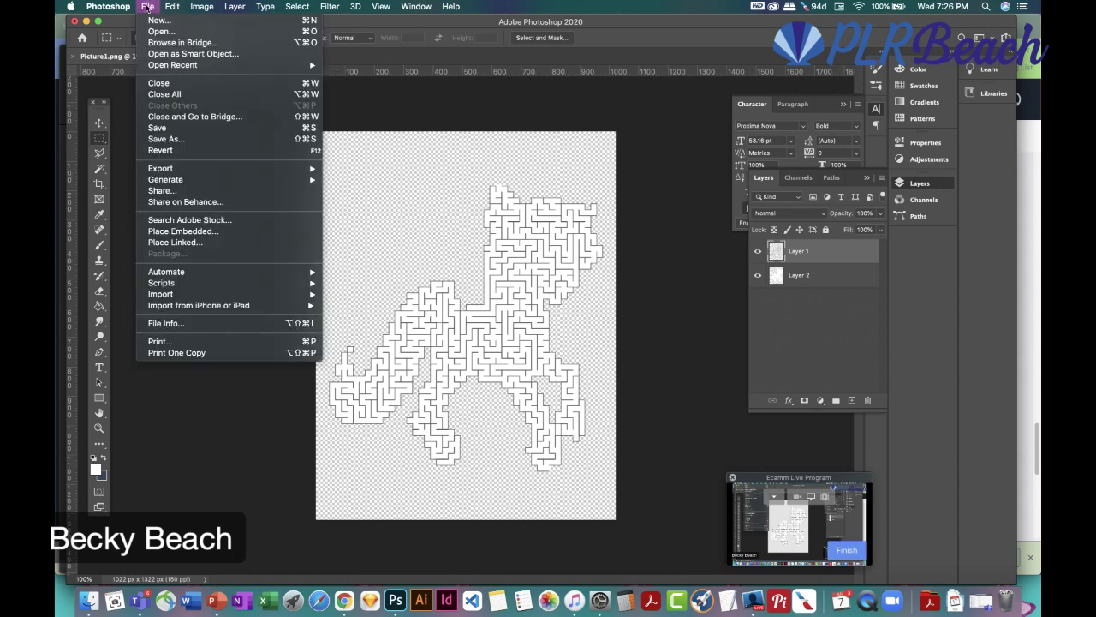
click(174, 138)
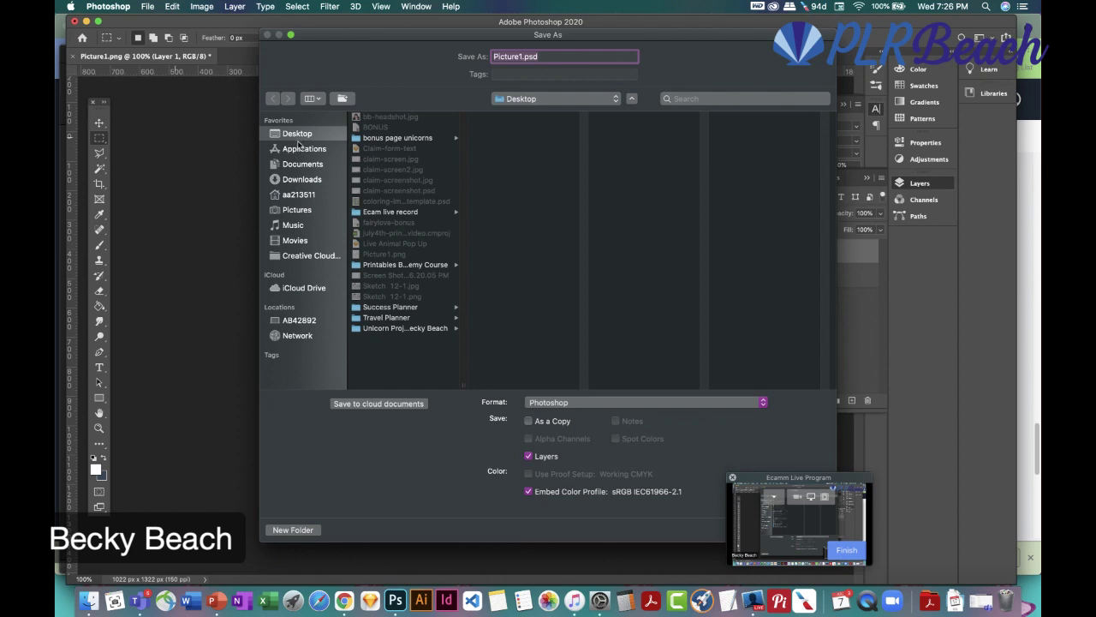
text(maze-test)
click(571, 402)
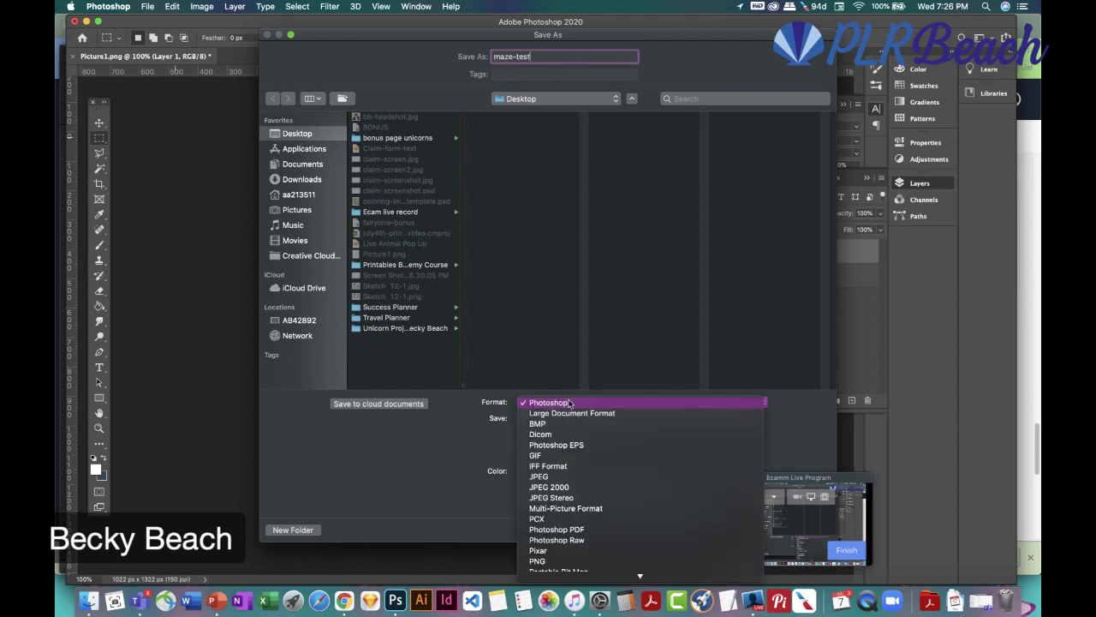
click(563, 559)
drag(770, 477, 898, 477)
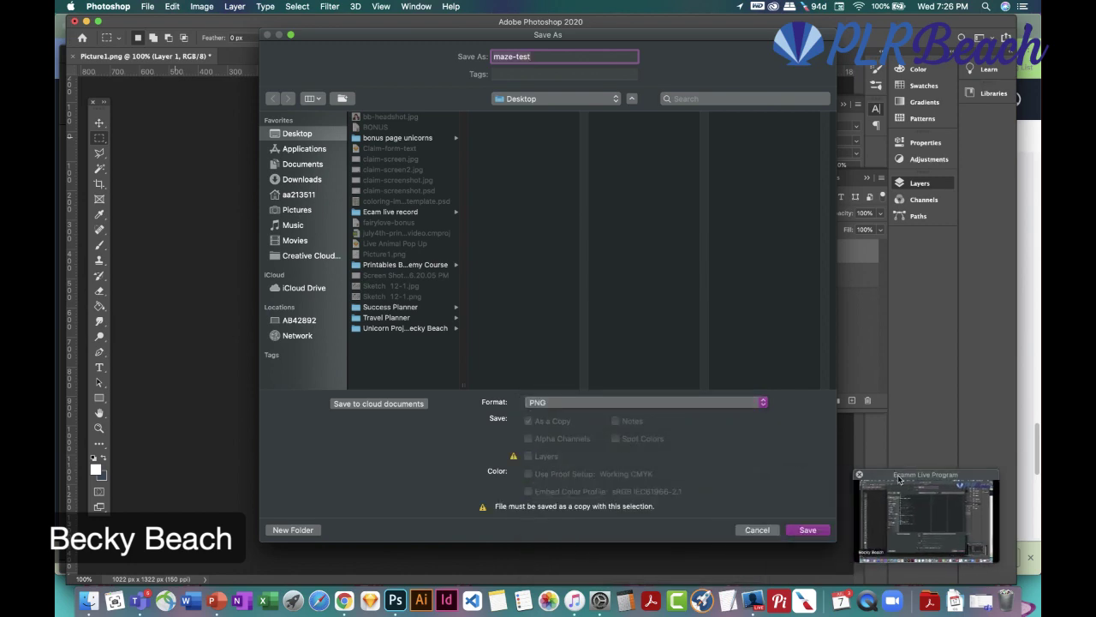
click(816, 529)
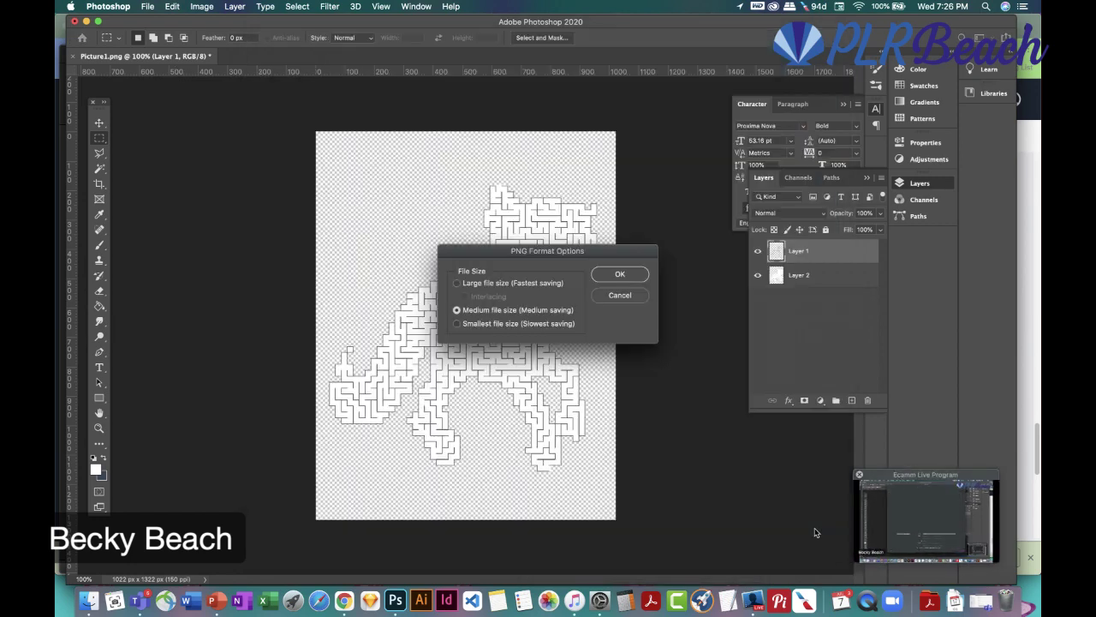
click(613, 274)
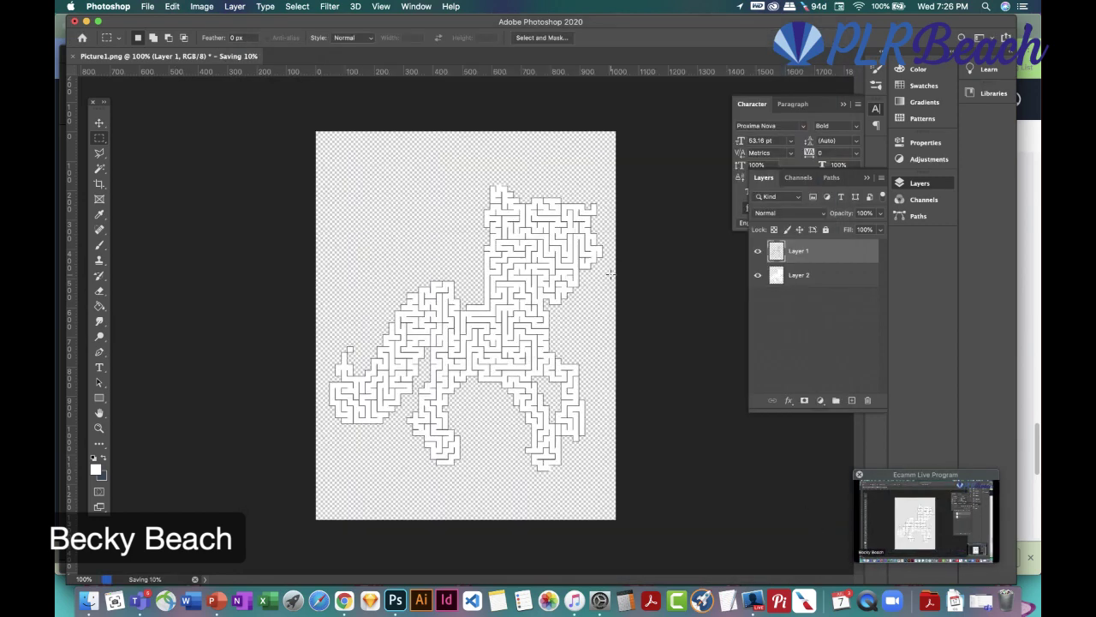
Switch to PowerPoint and delete both existing maze objects from slide 1, keeping the forest background
click(221, 602)
drag(555, 385, 574, 363)
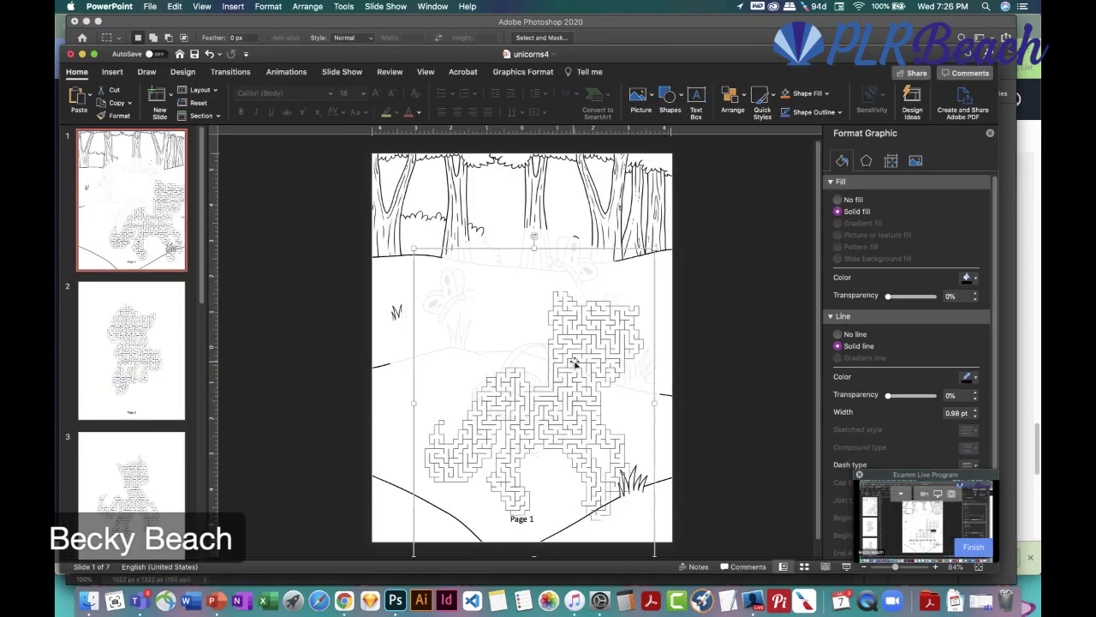
key(Delete)
click(562, 339)
key(Delete)
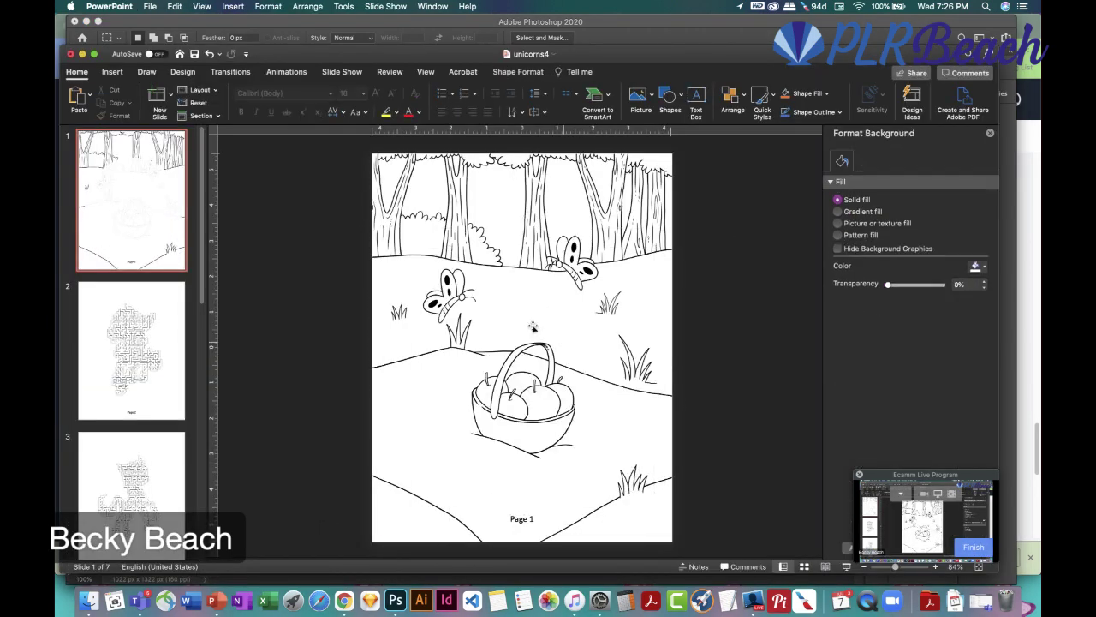
Insert maze-test.png from the Desktop on slide 1 and position it over the forest background
click(113, 72)
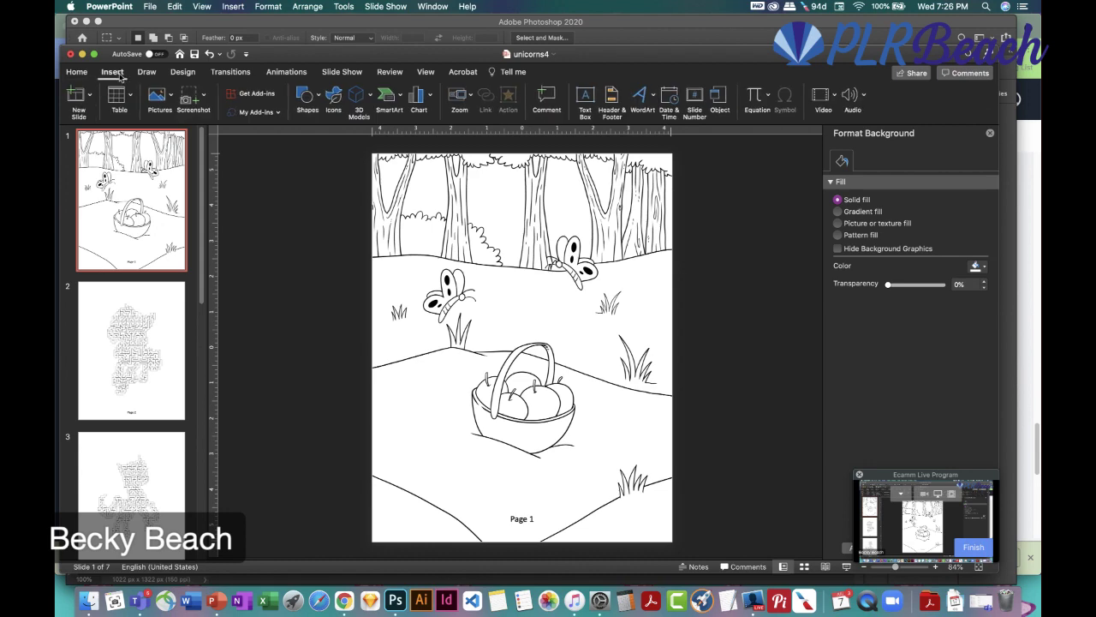
click(159, 100)
click(201, 129)
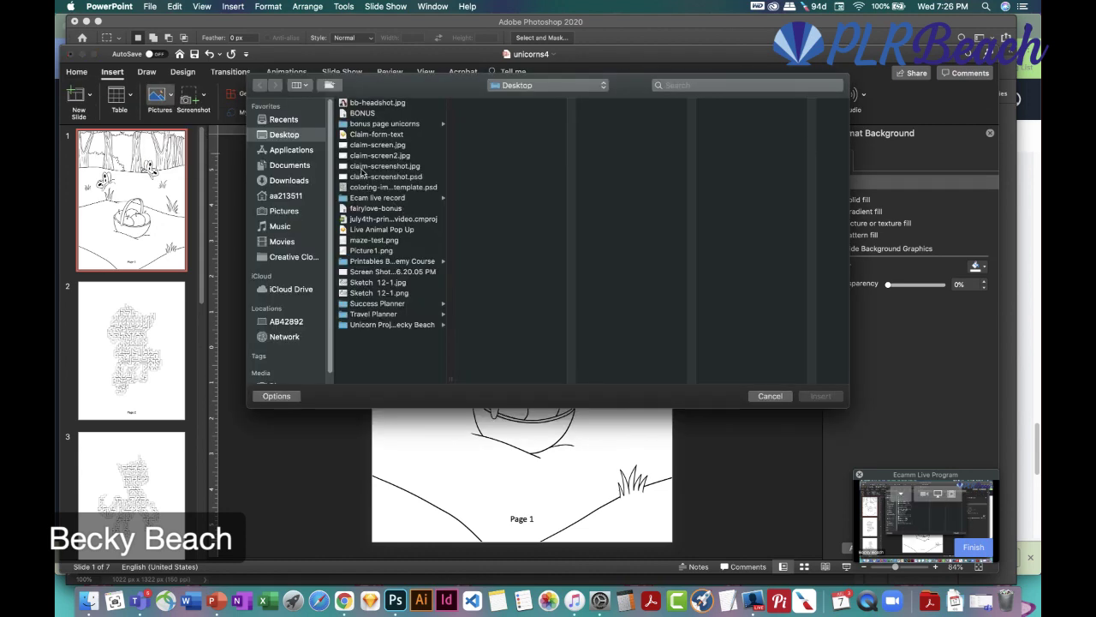
click(376, 241)
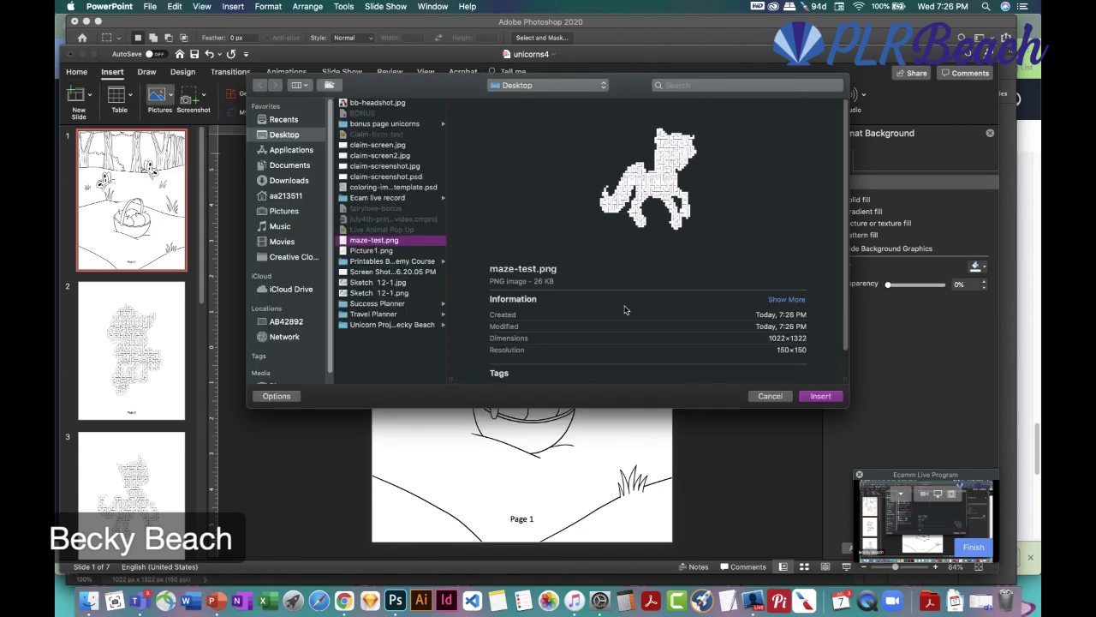
click(820, 395)
drag(552, 334, 545, 351)
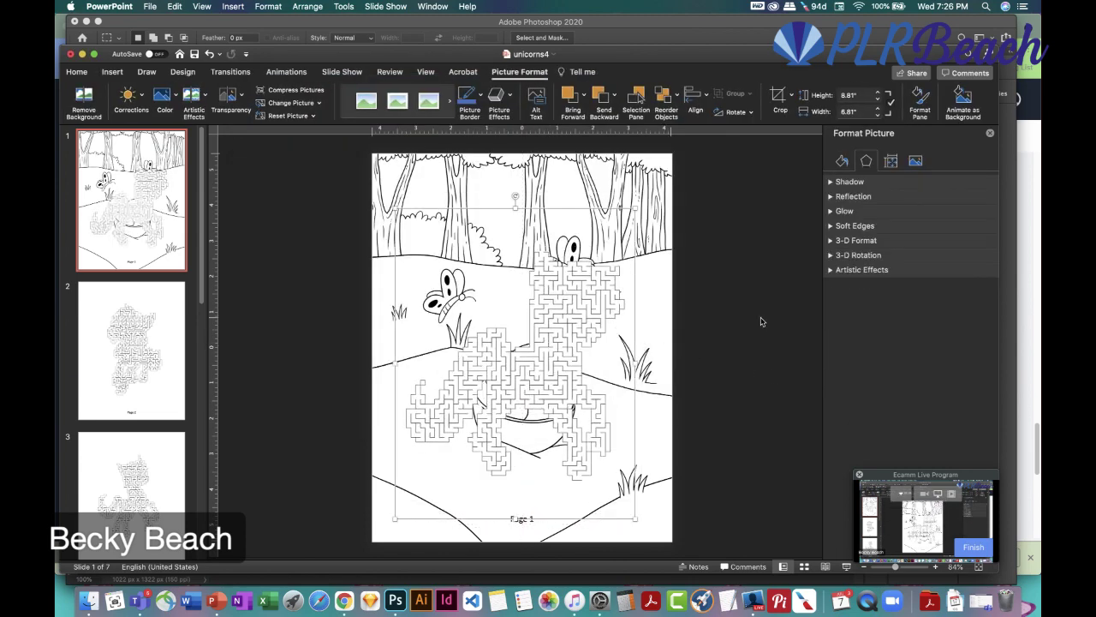
Apply the first Outer shadow preset to the maze picture and shift it slightly lower on the page
click(915, 162)
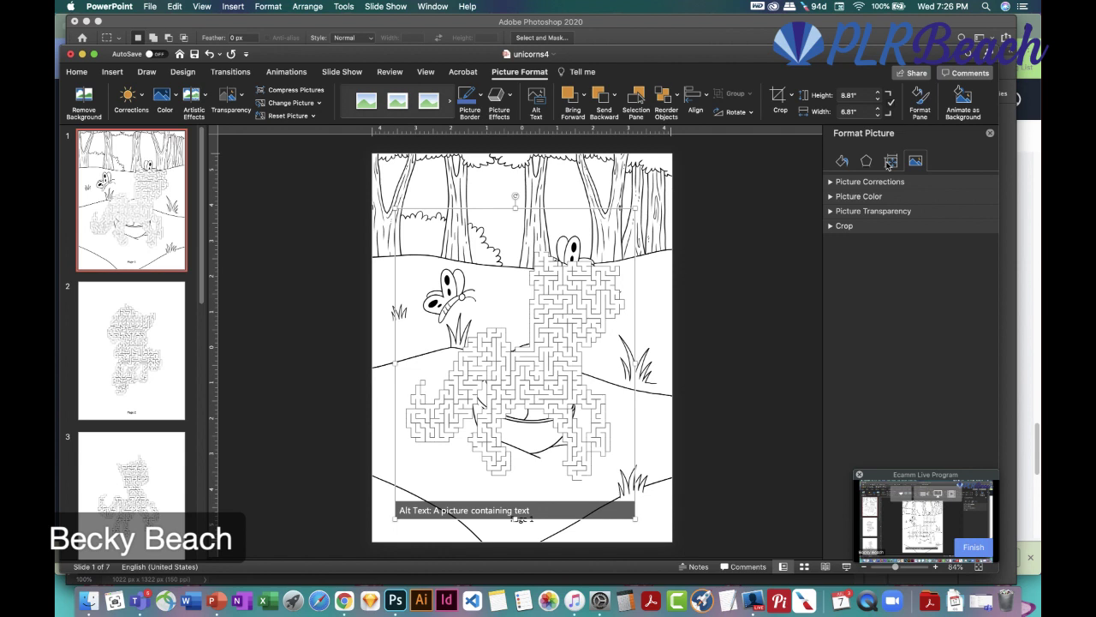
click(890, 162)
click(867, 162)
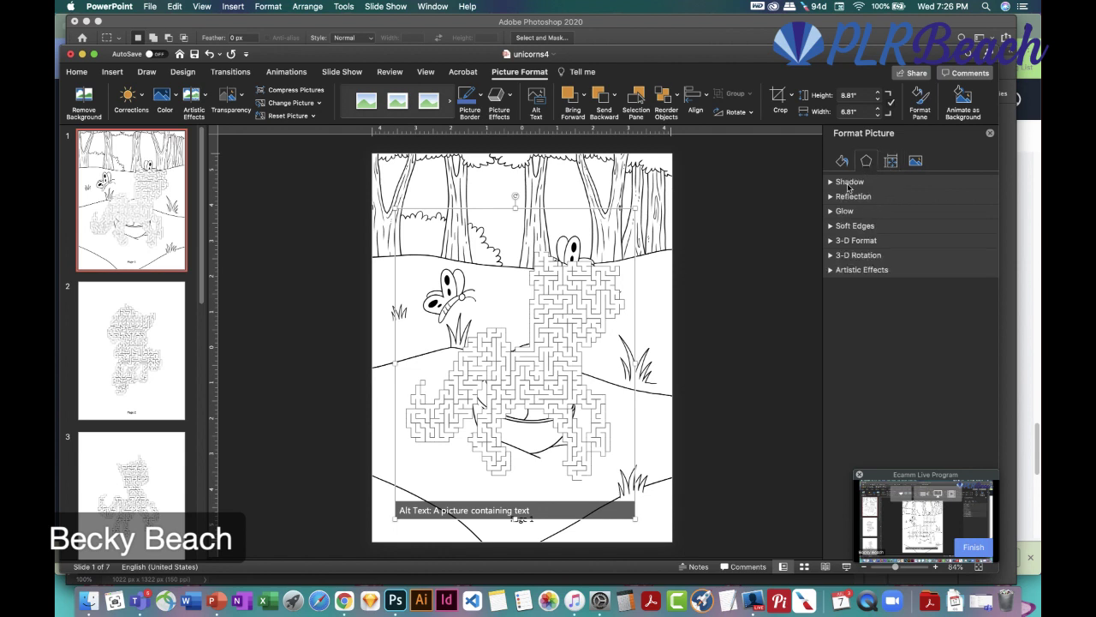
click(849, 185)
click(978, 203)
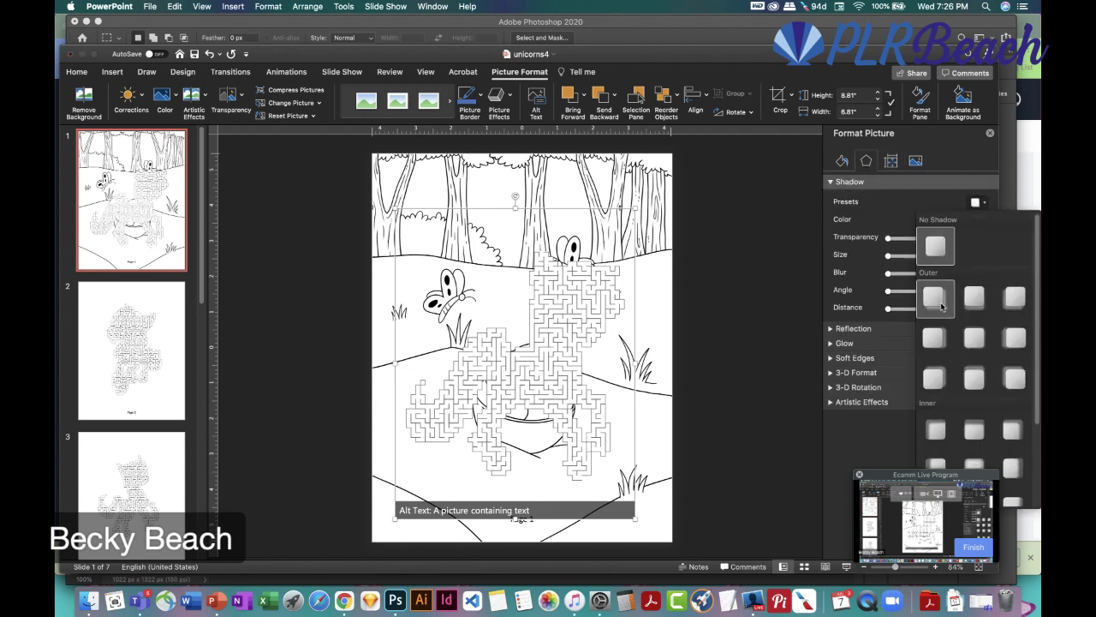
click(934, 297)
drag(622, 366, 588, 359)
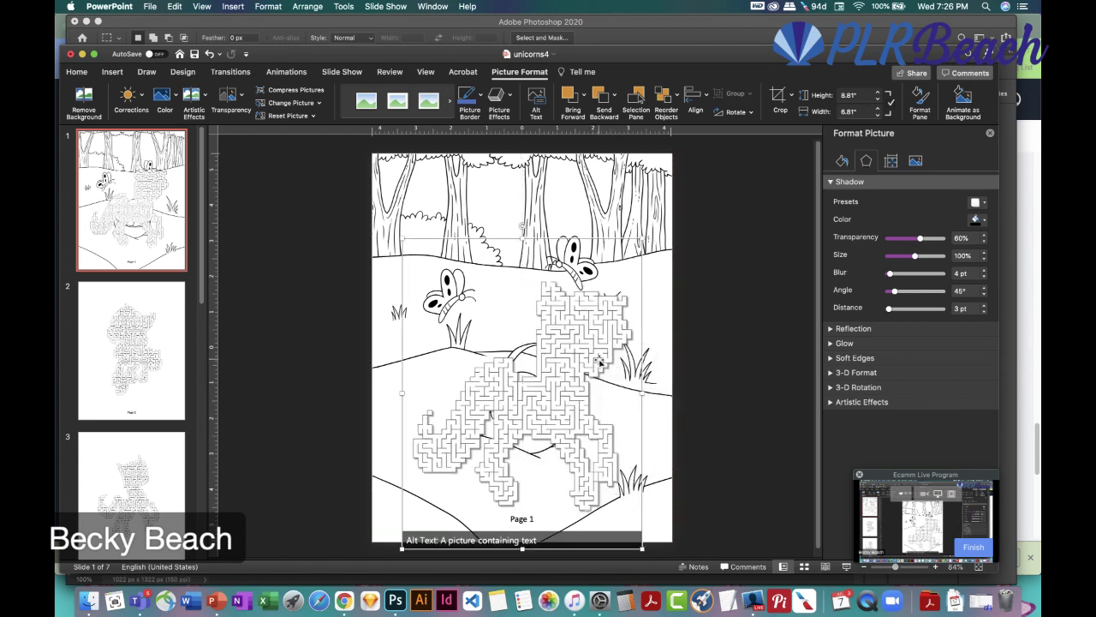
Add a text box reading "Start" over the trees in the upper part of slide 1
click(120, 74)
click(583, 101)
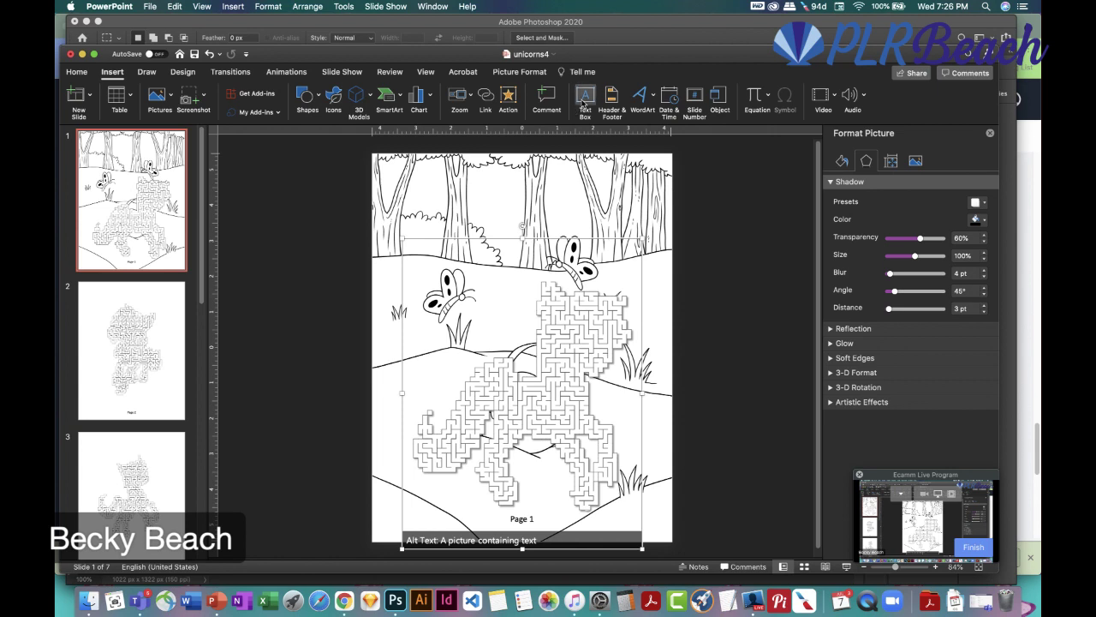
click(445, 201)
text(Start)
click(467, 232)
drag(467, 233, 507, 276)
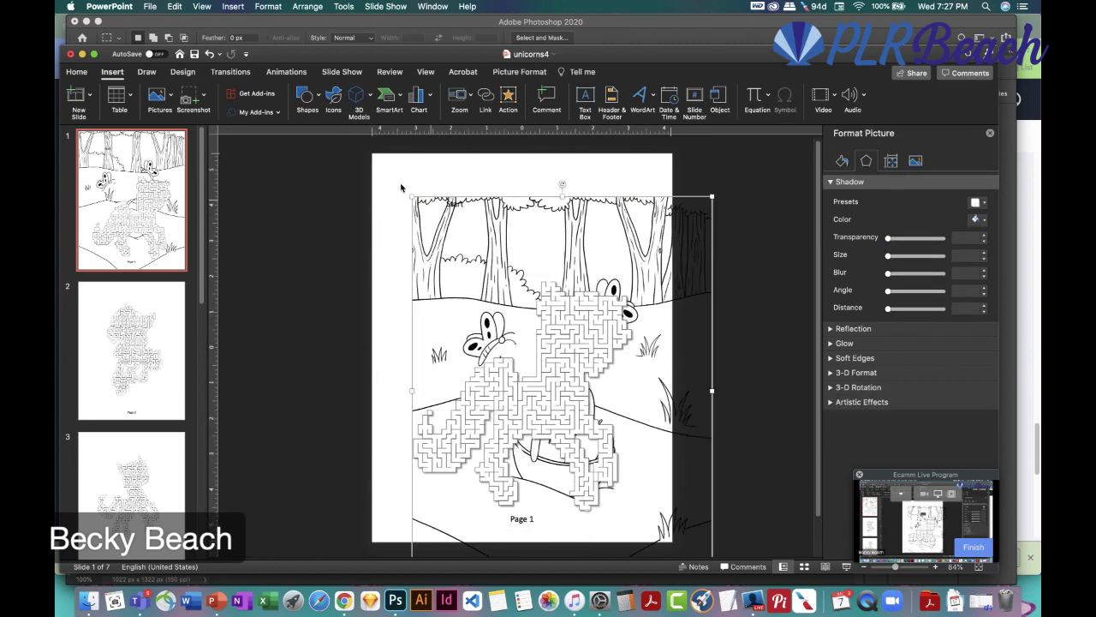
click(210, 55)
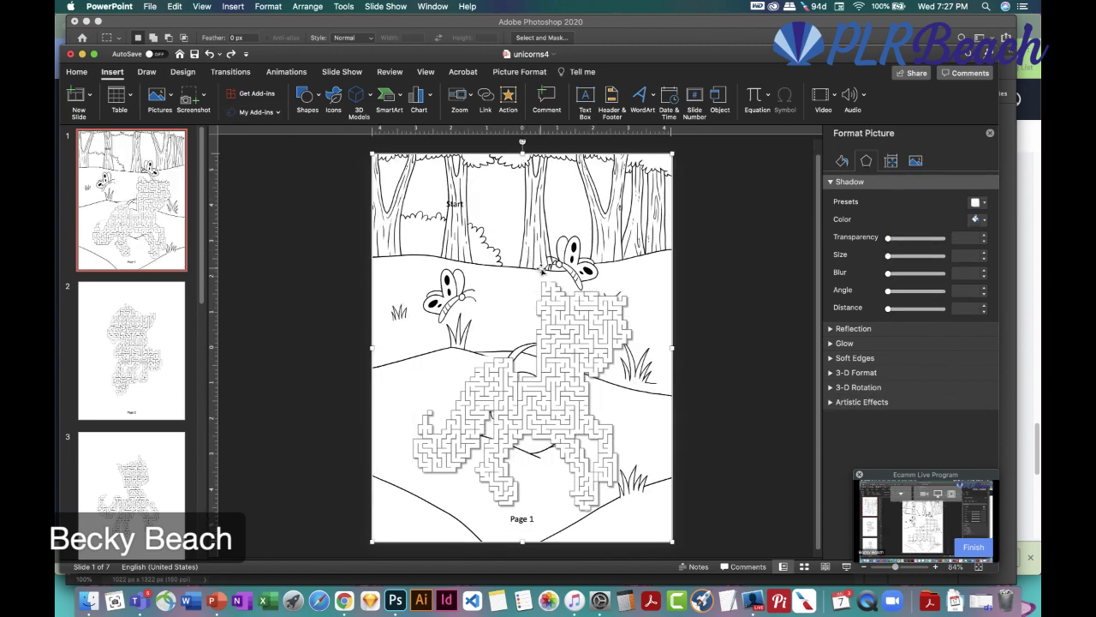
Move the "Start" label beside the maze's top opening and set its font size to 28
click(454, 203)
drag(462, 201, 563, 275)
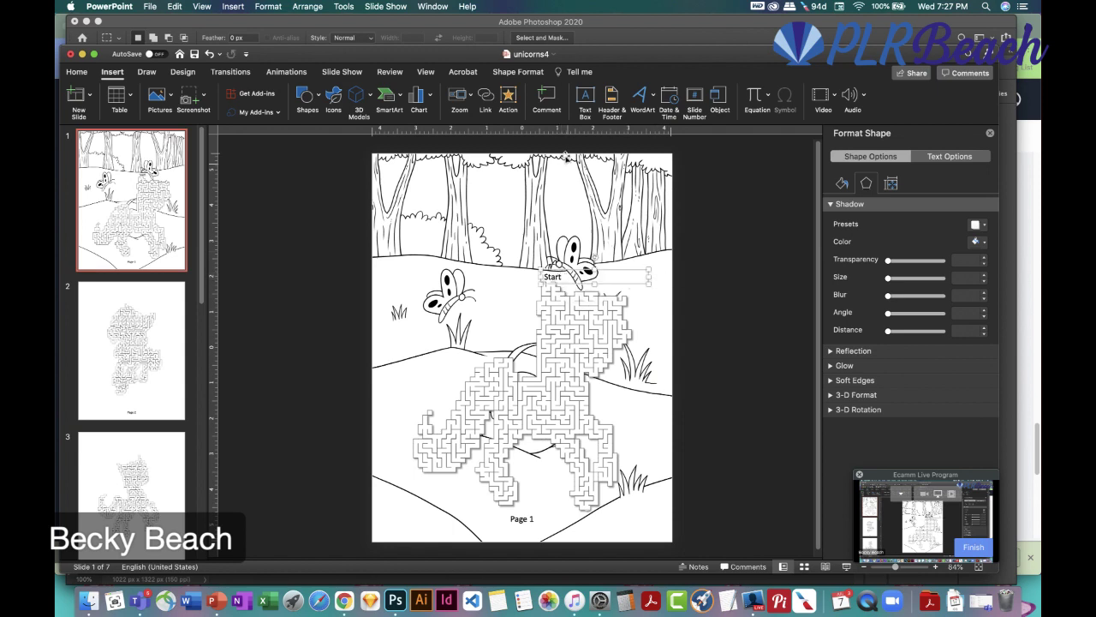
click(563, 283)
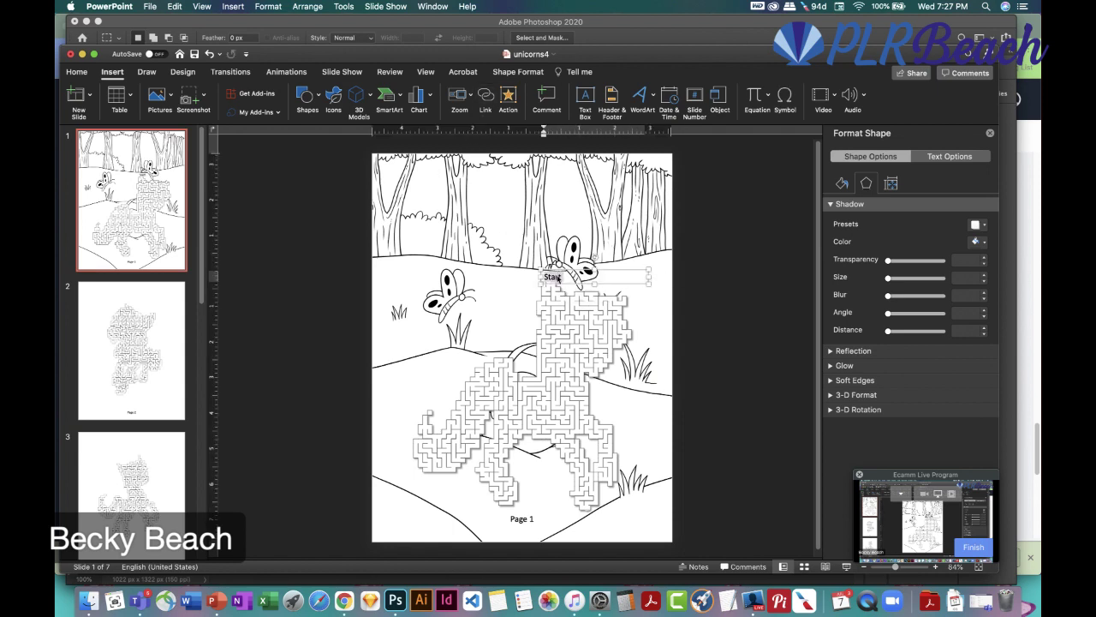
click(75, 74)
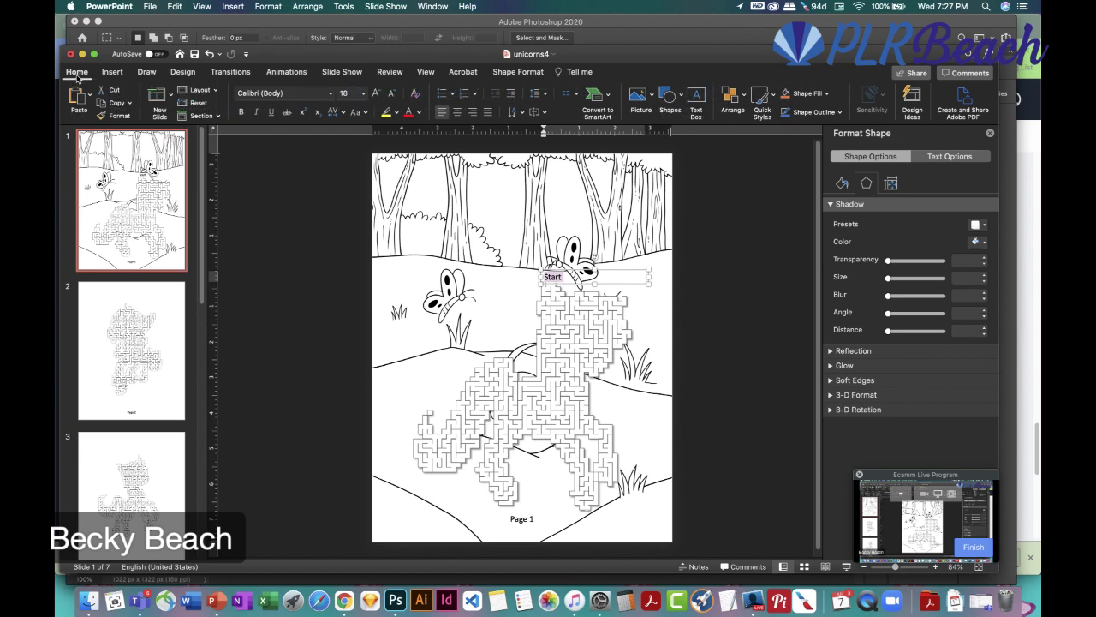
click(363, 93)
click(364, 233)
drag(549, 290, 532, 287)
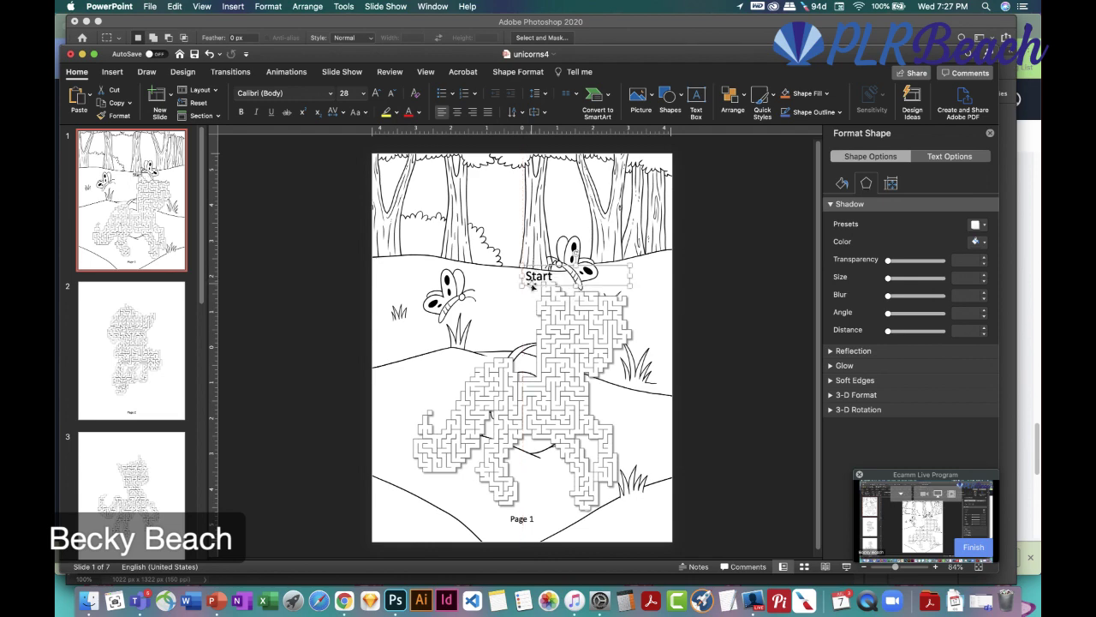
Make an "End" label from a copy of the "Start" label and place it at the maze's bottom opening
right_click(532, 287)
click(558, 300)
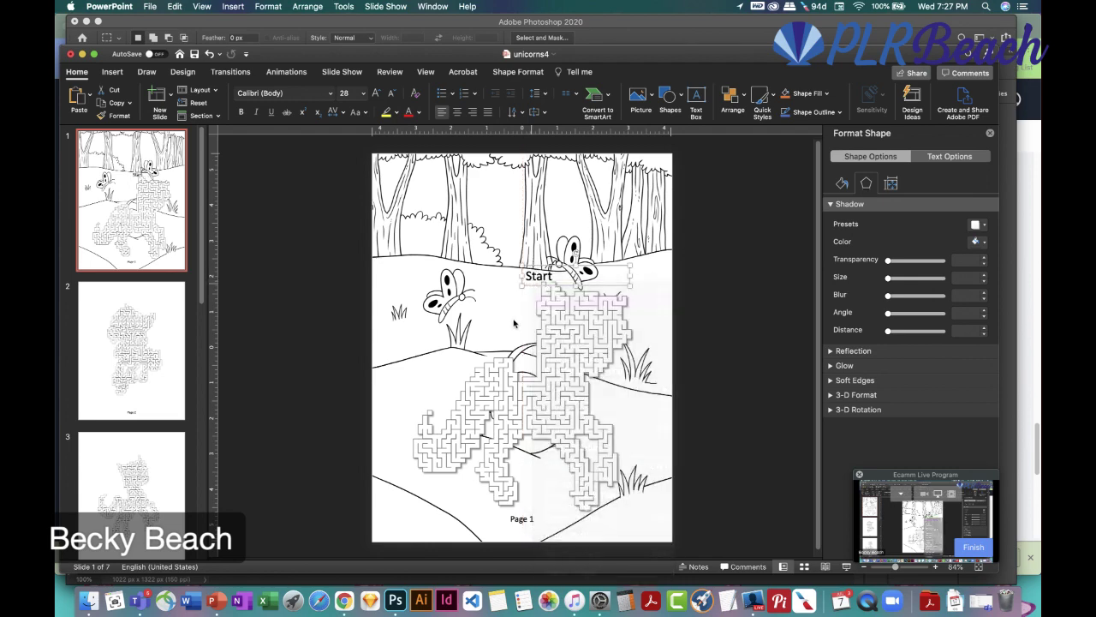
right_click(506, 312)
click(539, 341)
click(538, 341)
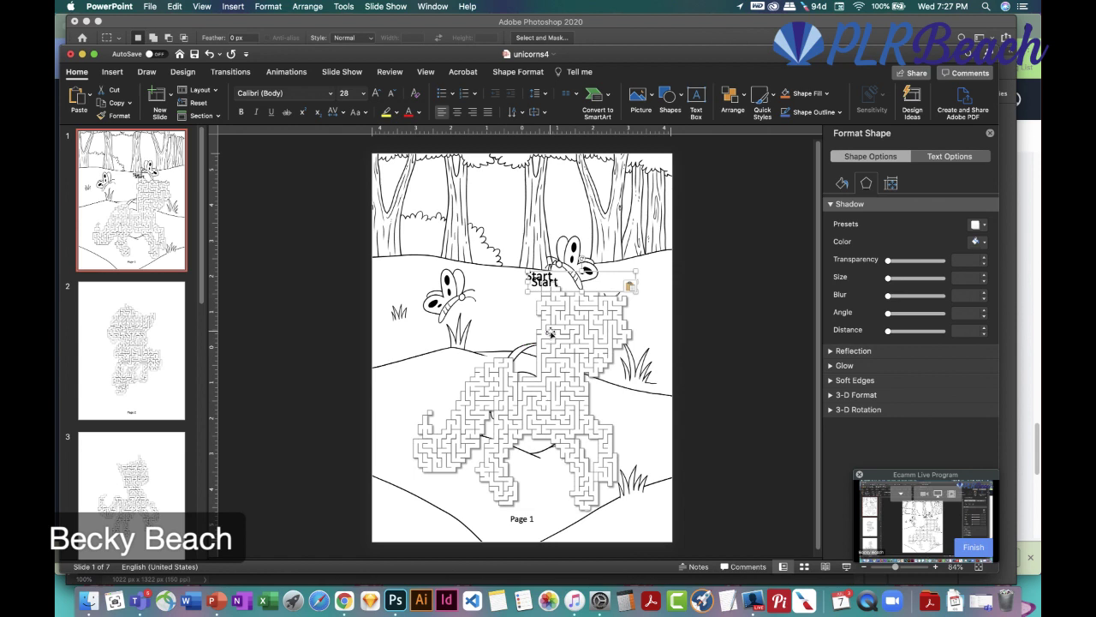
click(539, 281)
text(End)
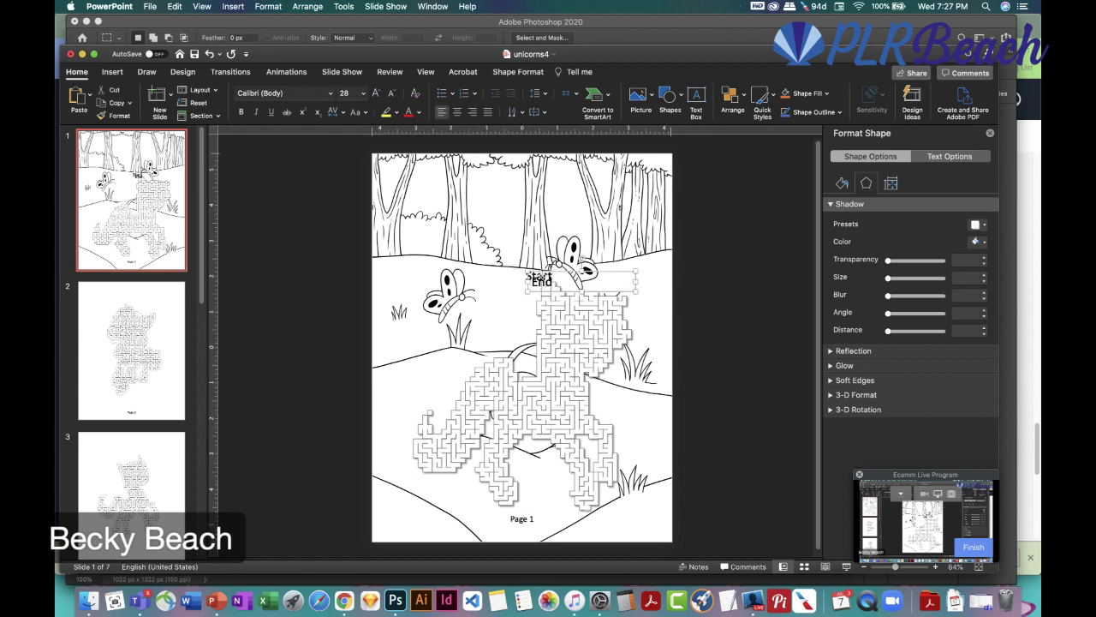
drag(541, 283, 602, 505)
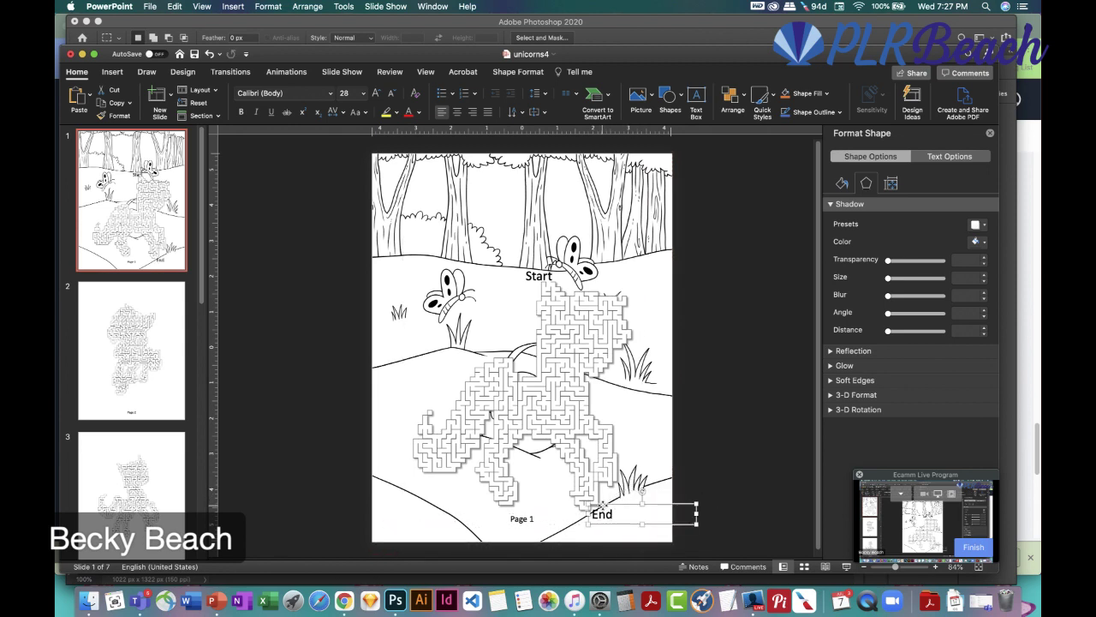
click(780, 393)
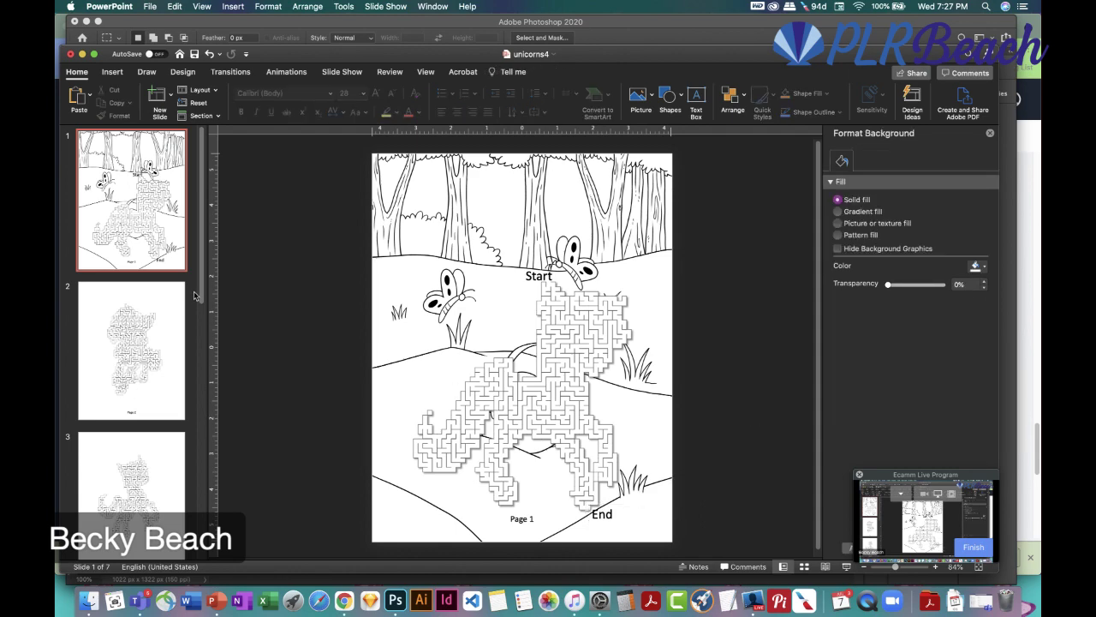
Review the six small solution mazes on slide 7, and return to slide 1
scroll(137, 385, down, 10)
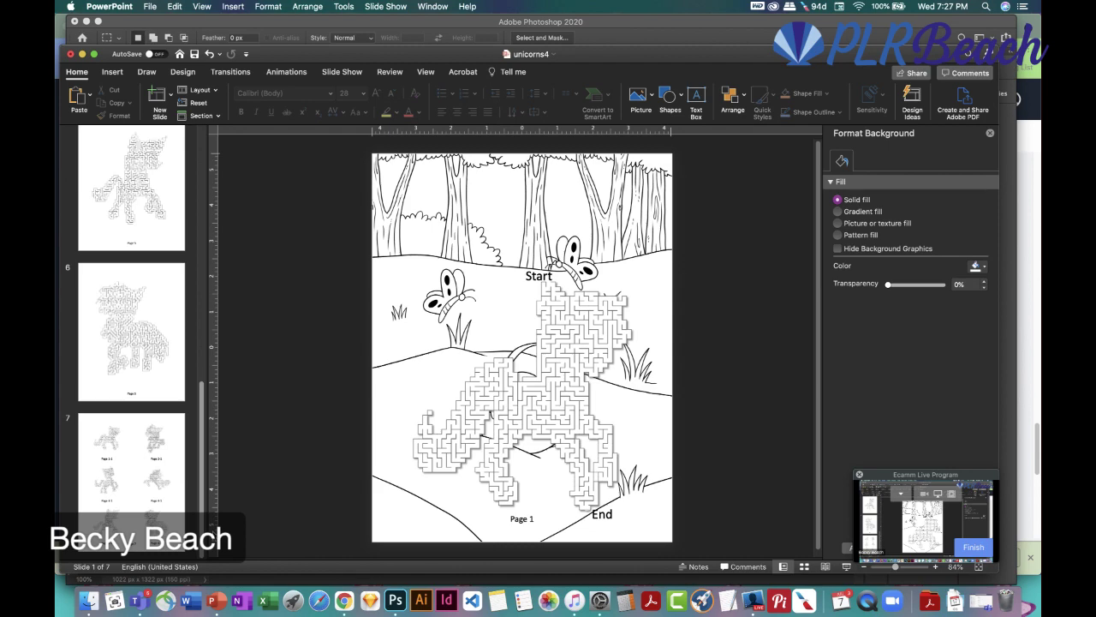
click(137, 481)
drag(204, 486, 203, 282)
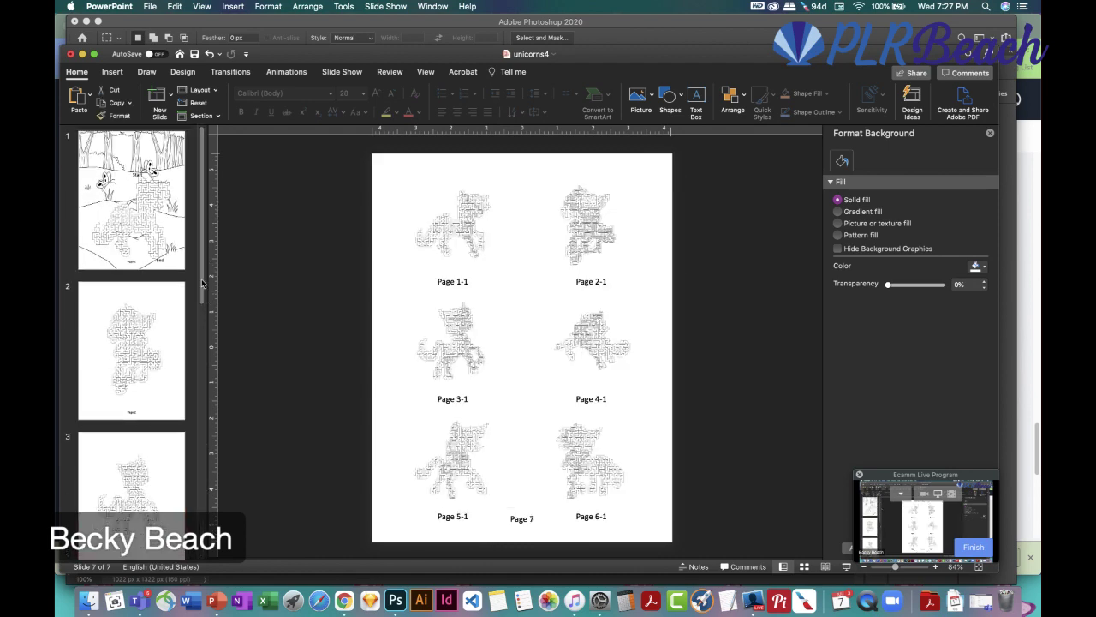
click(160, 341)
click(152, 229)
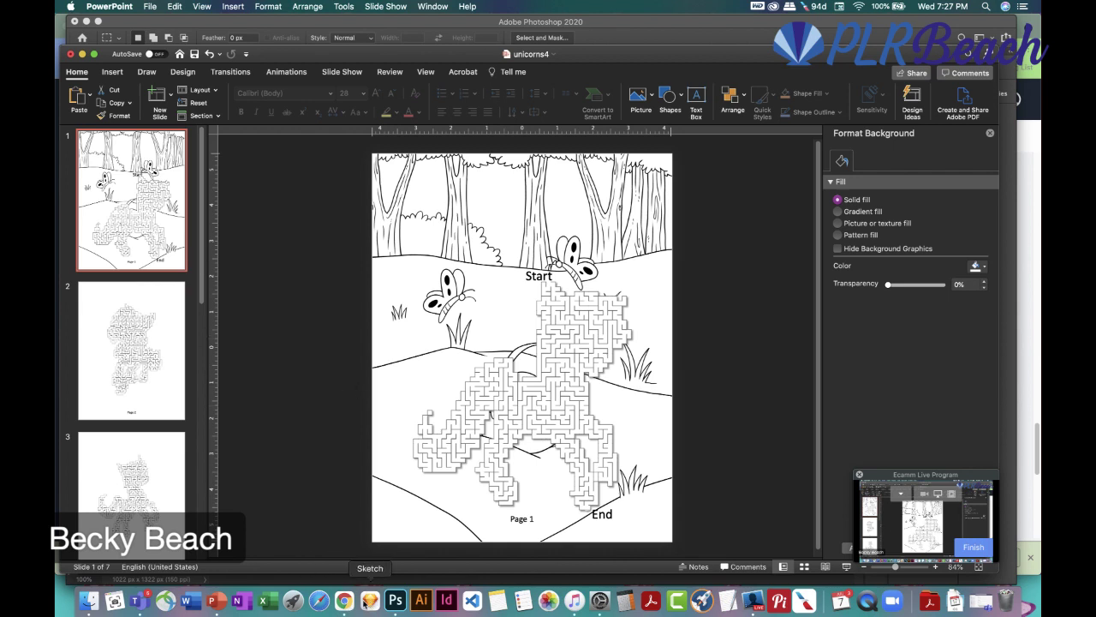
Switch to Instant Puzzle Generator in Chrome and download the unicorns4 mazes as a JPEG zip
click(345, 602)
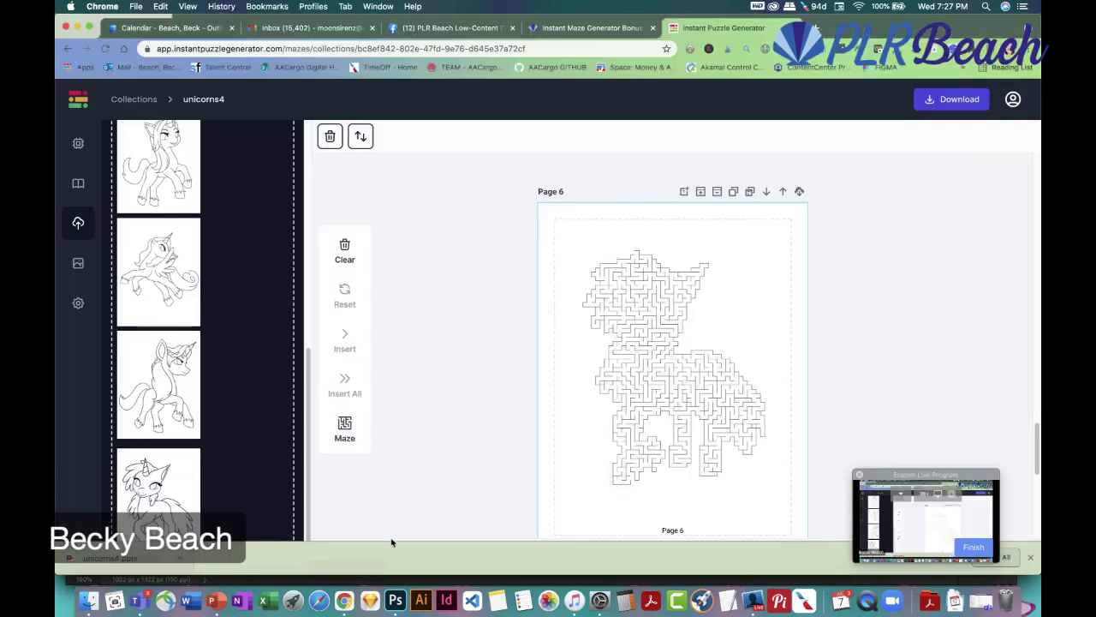
click(963, 106)
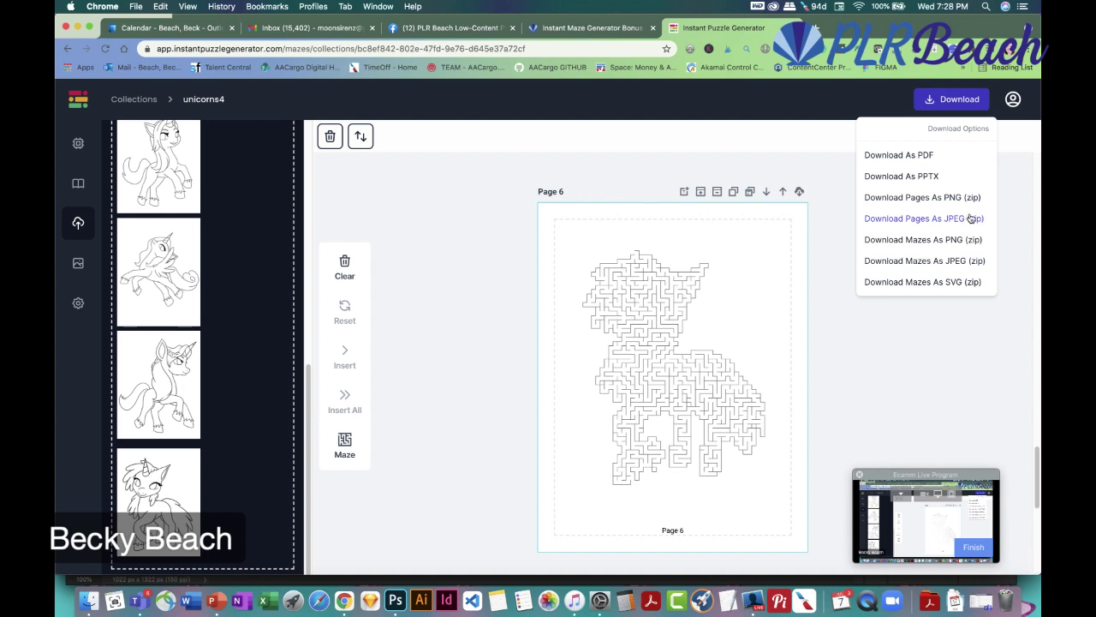
click(952, 261)
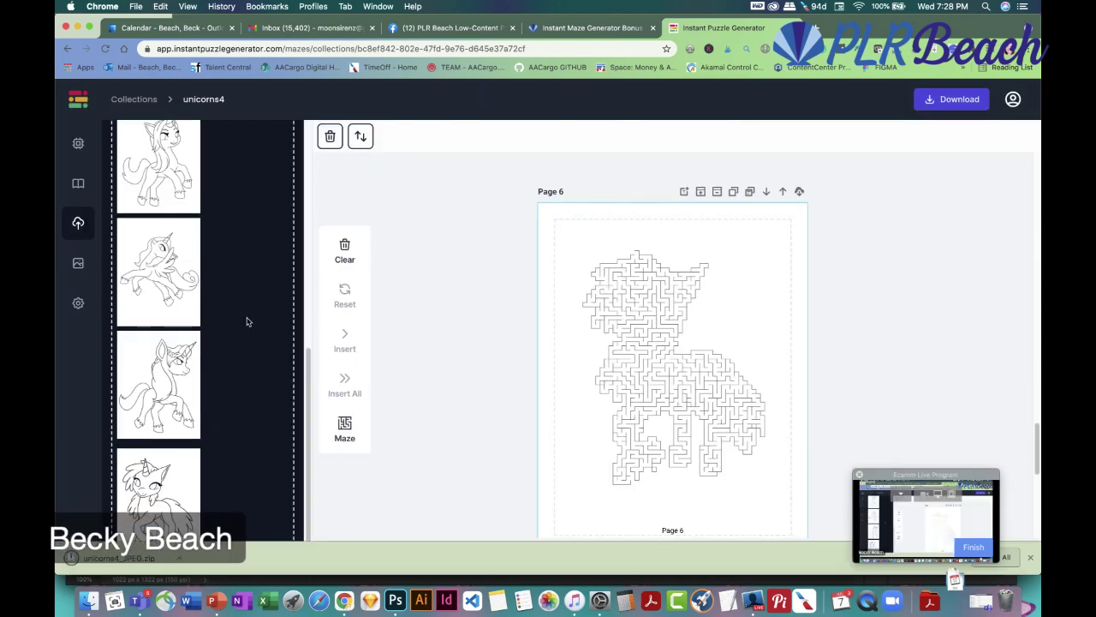
Switch to the Downloads folder in Finder, extract unicorns4_JPEG.zip and open the extracted unicorns4_JPEG folder
click(101, 557)
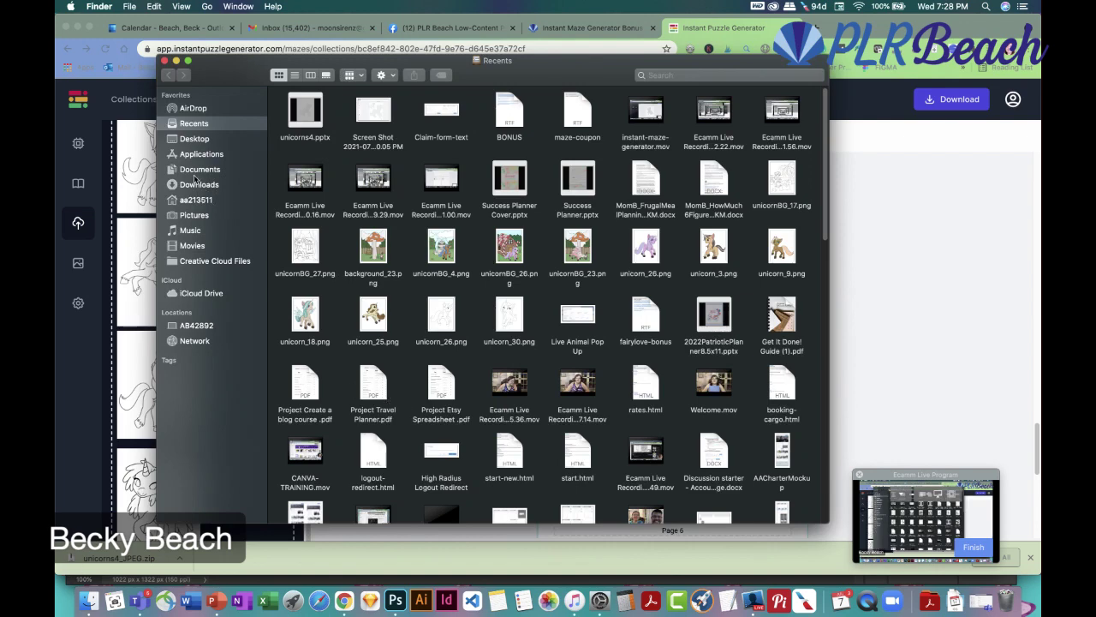
click(197, 184)
double_click(332, 92)
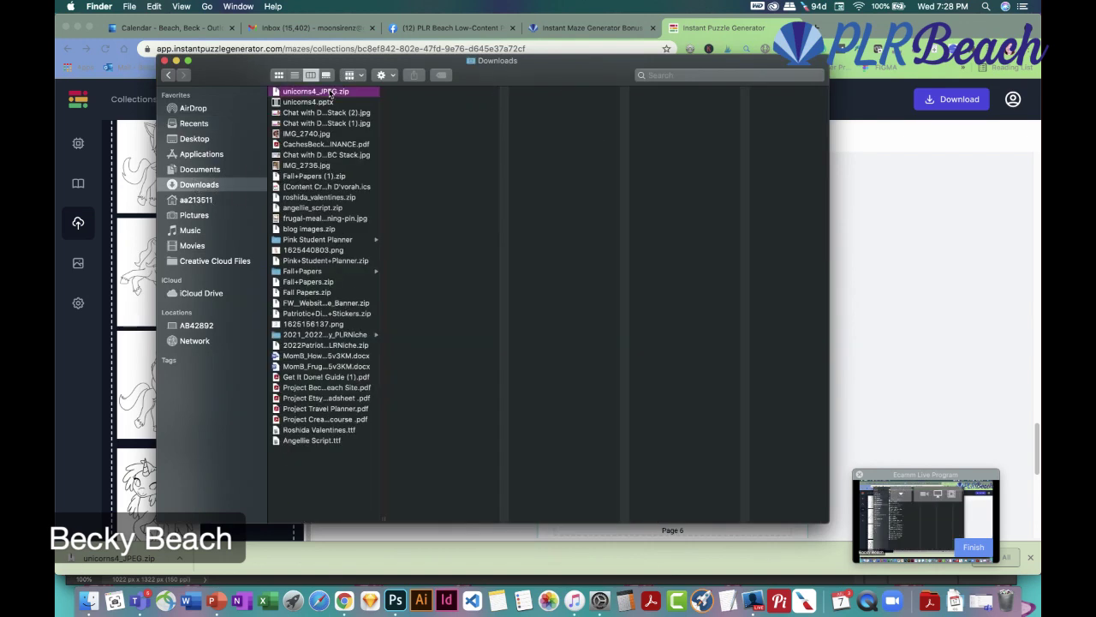
click(308, 92)
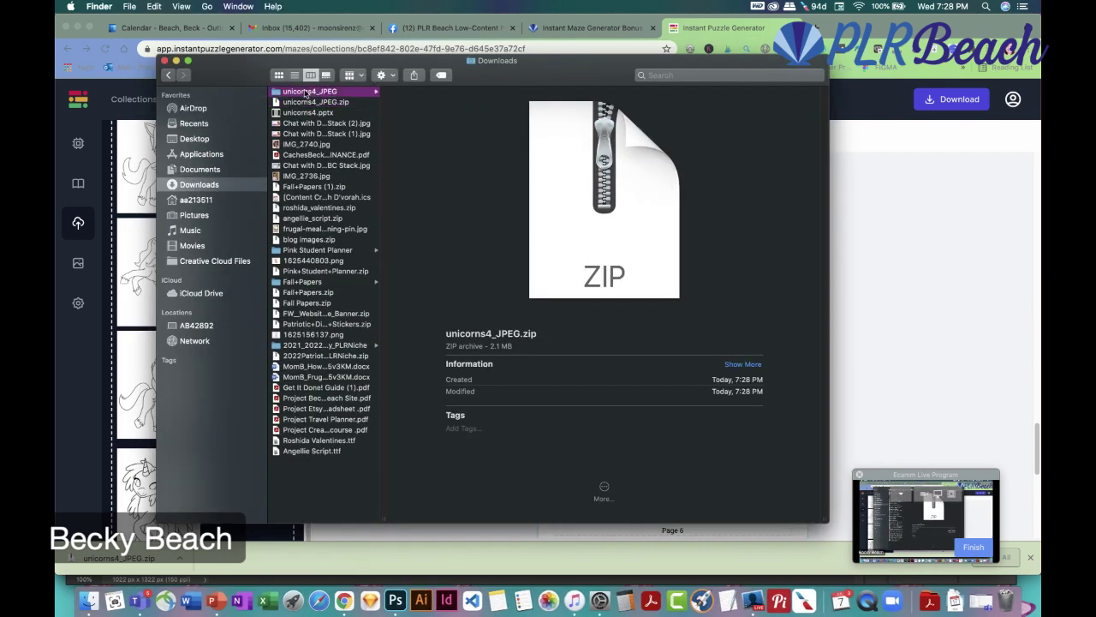
Preview several puzzle and solution images in the unicorns4_JPEG folder, including Puzzle1, Puzzle4 and Puzzle6
click(427, 113)
click(427, 146)
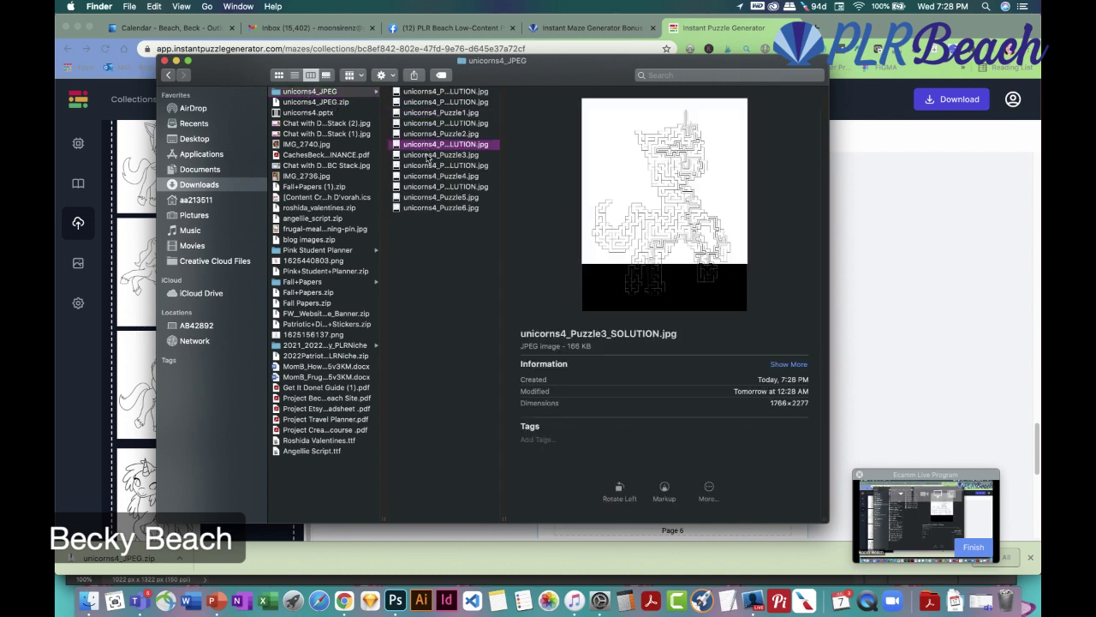
click(434, 176)
click(427, 208)
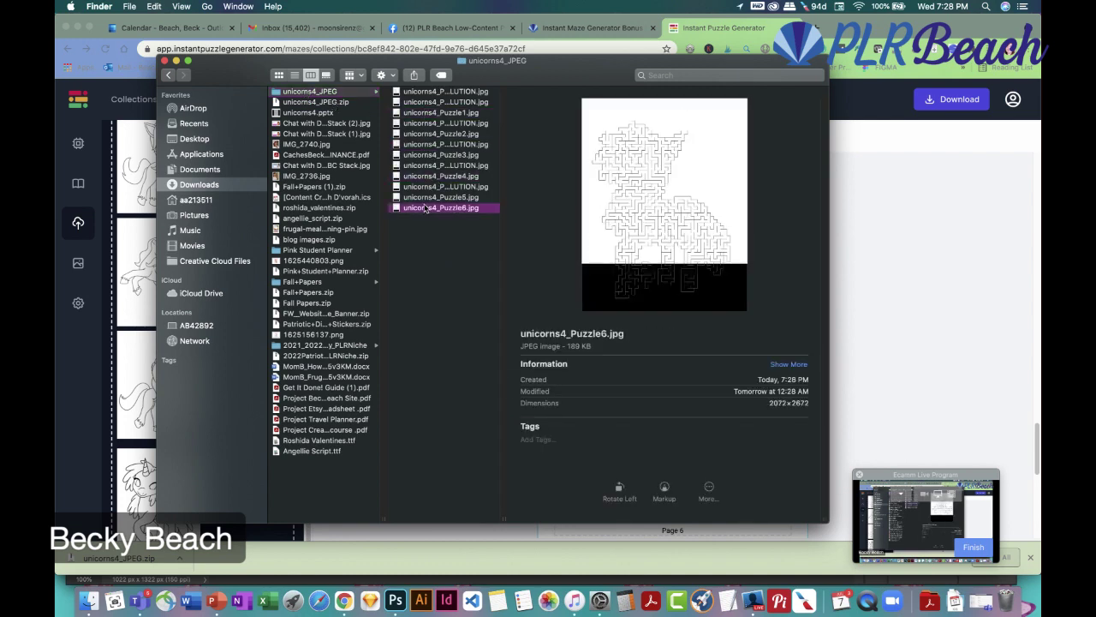
click(415, 113)
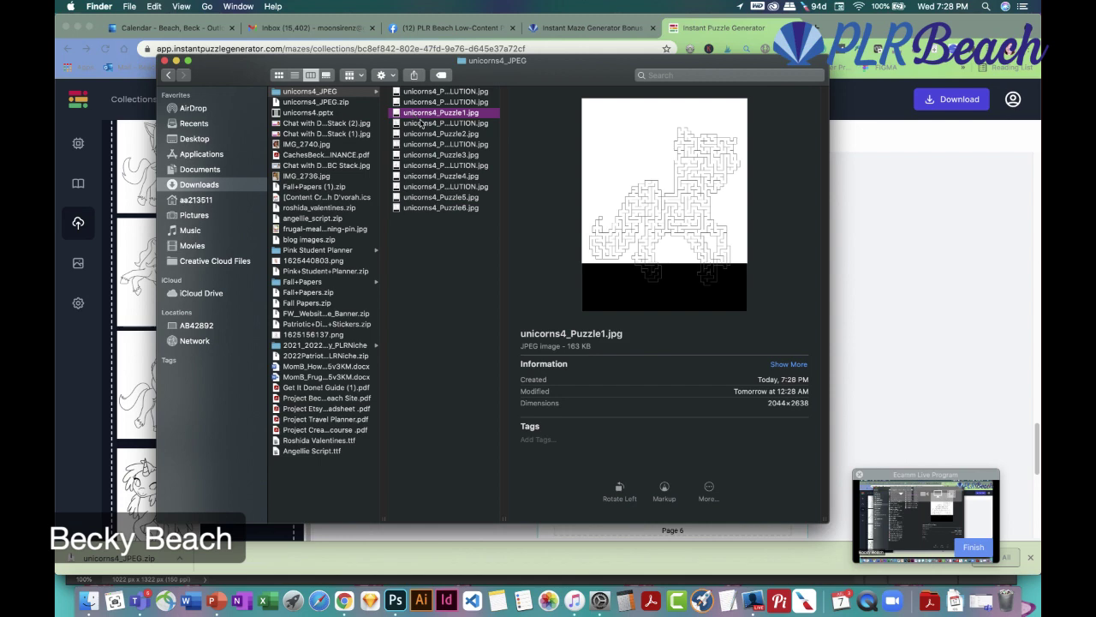
click(919, 279)
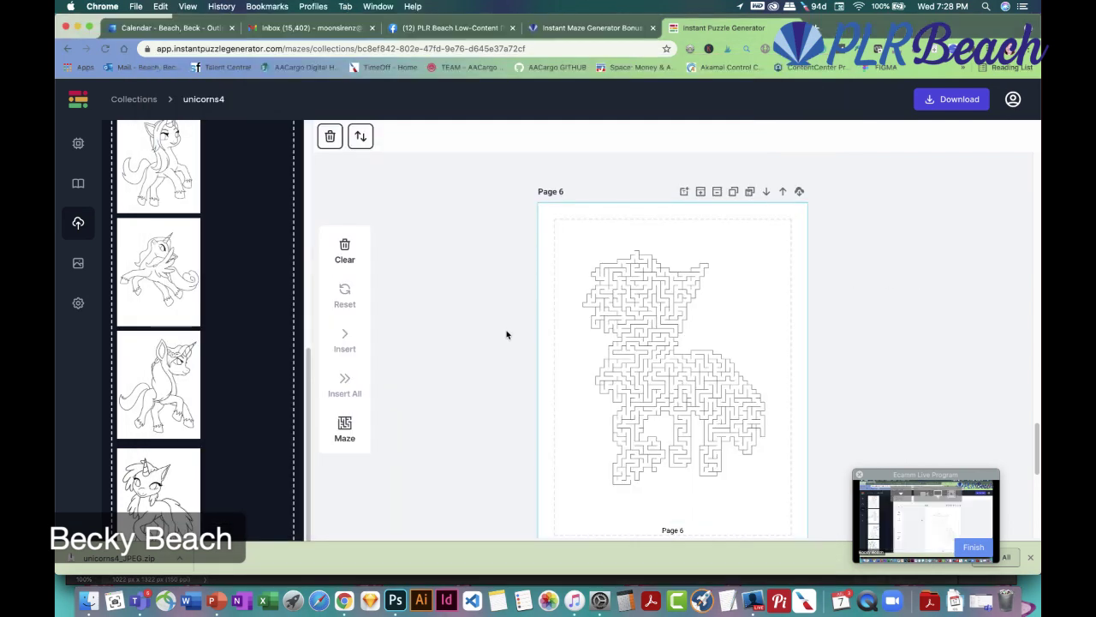
Switch back to the unicorns4 presentation in PowerPoint and show slide 1
click(396, 601)
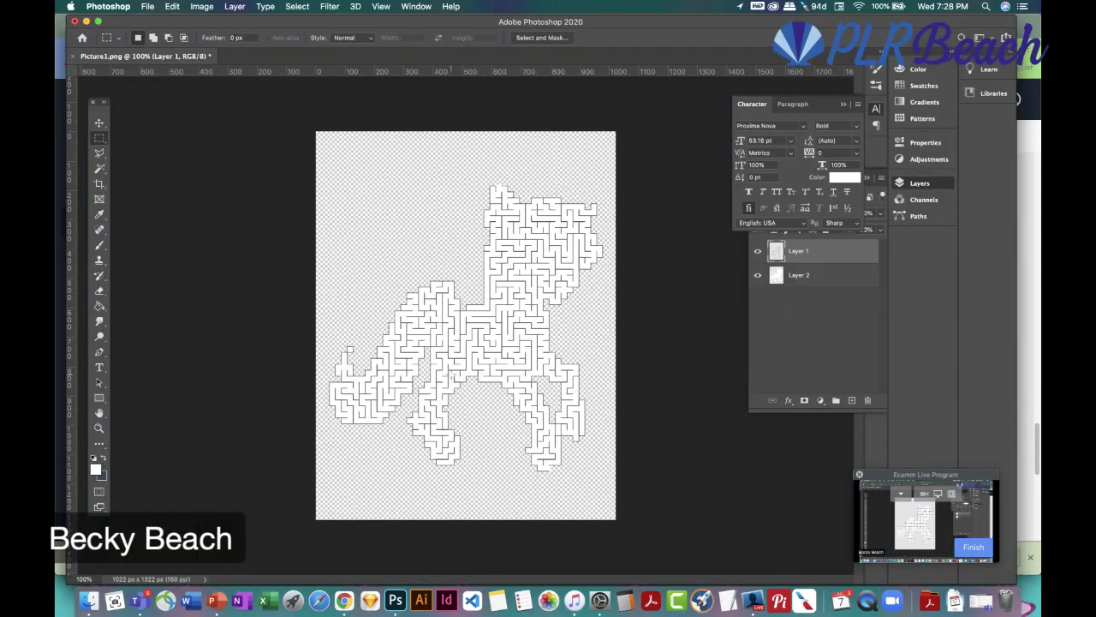
click(211, 602)
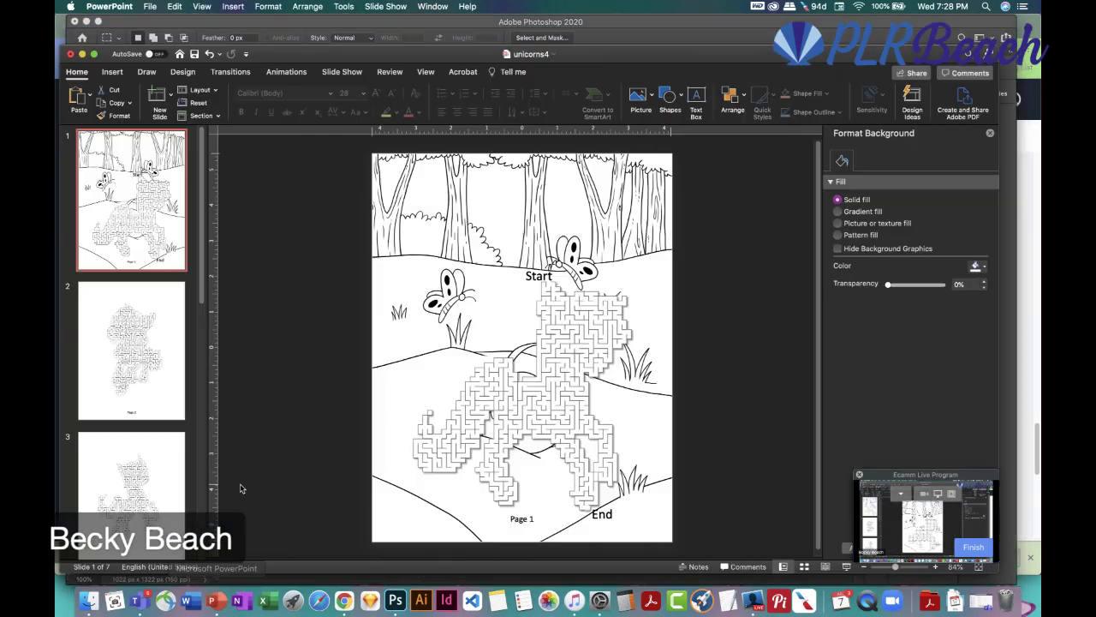
click(145, 379)
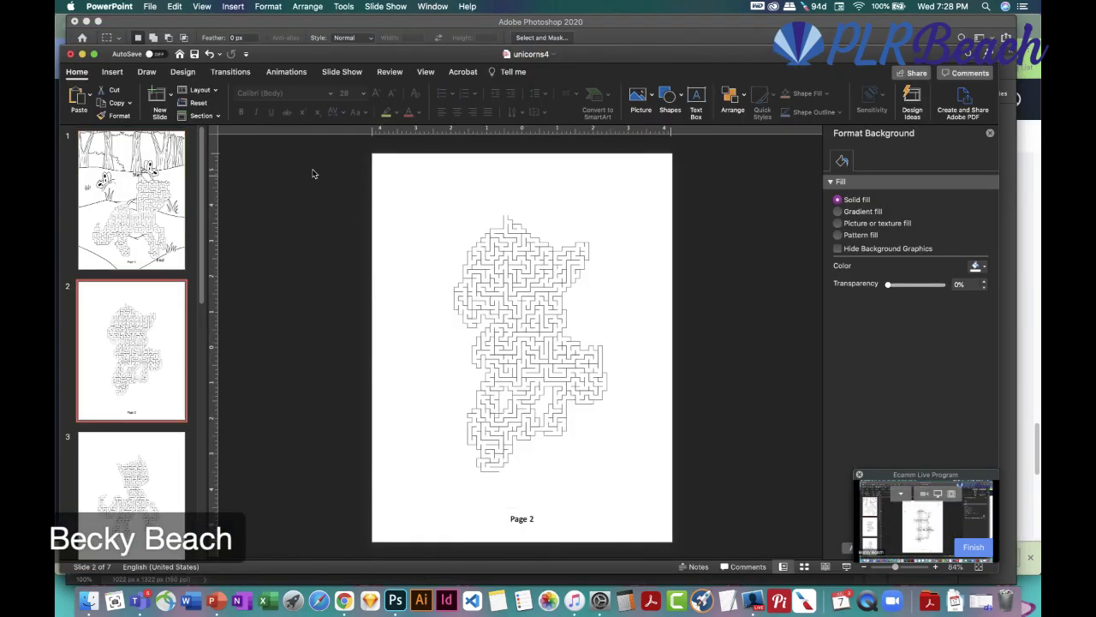
click(112, 74)
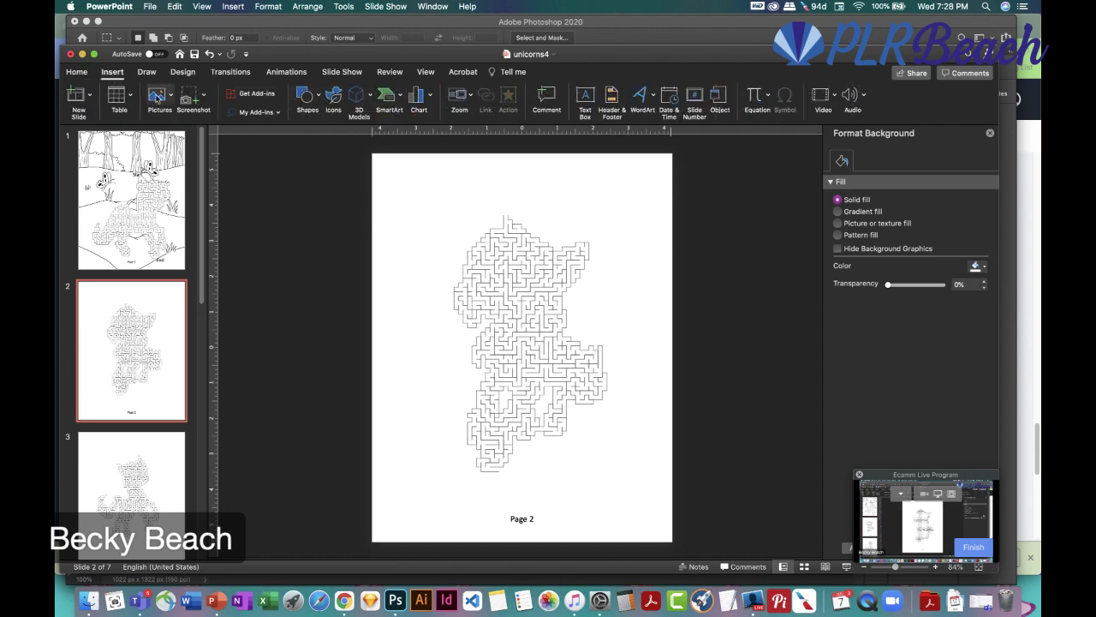
click(147, 208)
Change slide 1's forest background picture to background_3.png from the unicorn project's Gold > Backgrounds > colored PNG folder
click(395, 234)
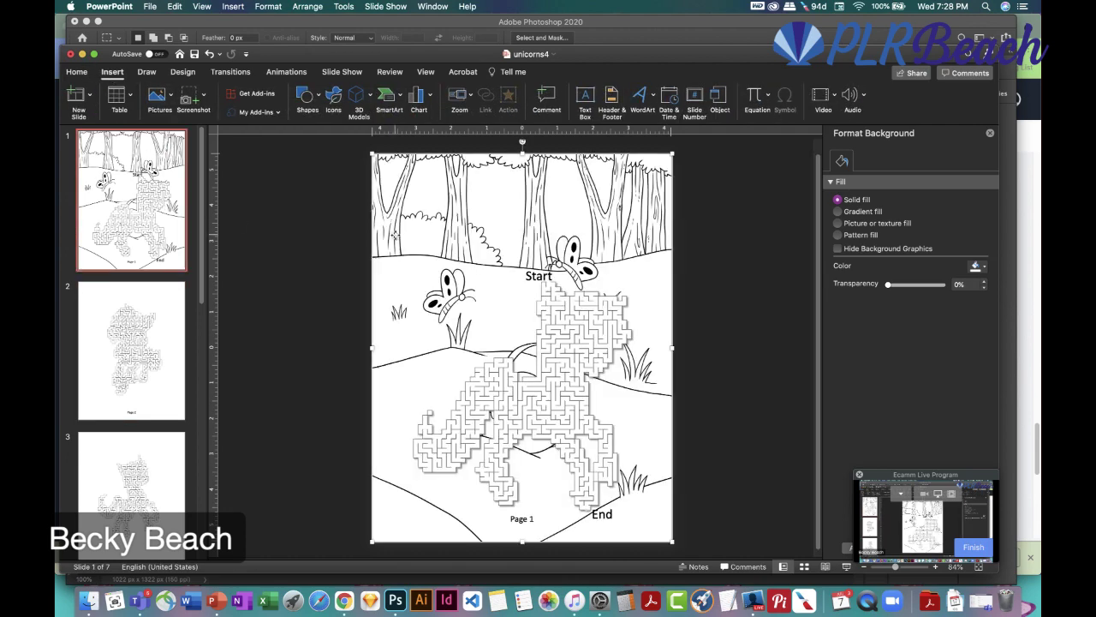
right_click(395, 233)
click(600, 283)
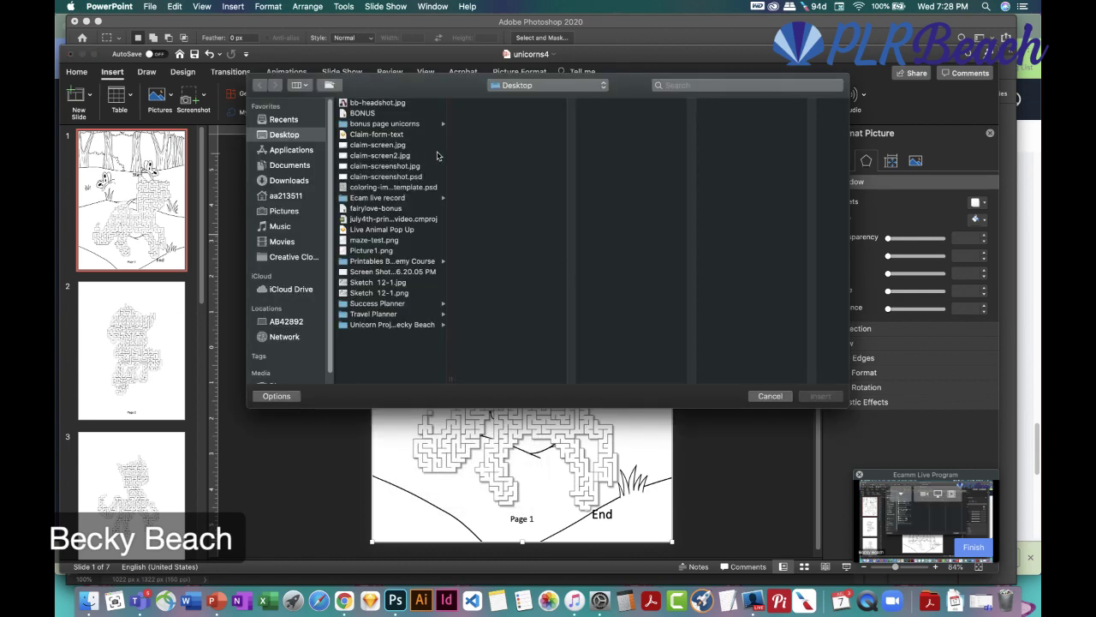
click(373, 325)
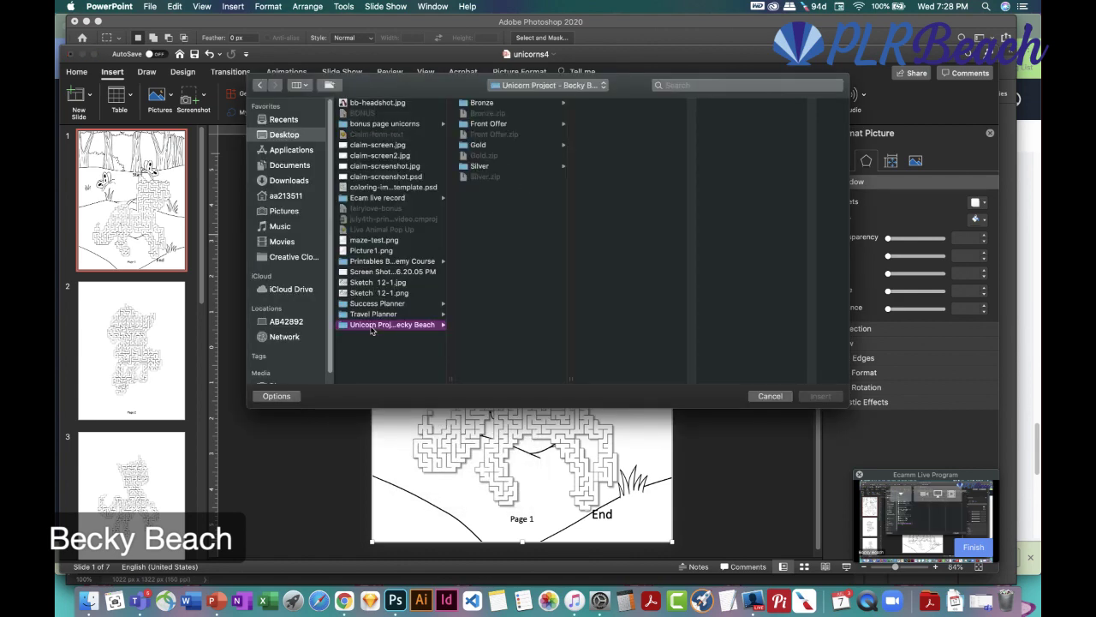
click(480, 146)
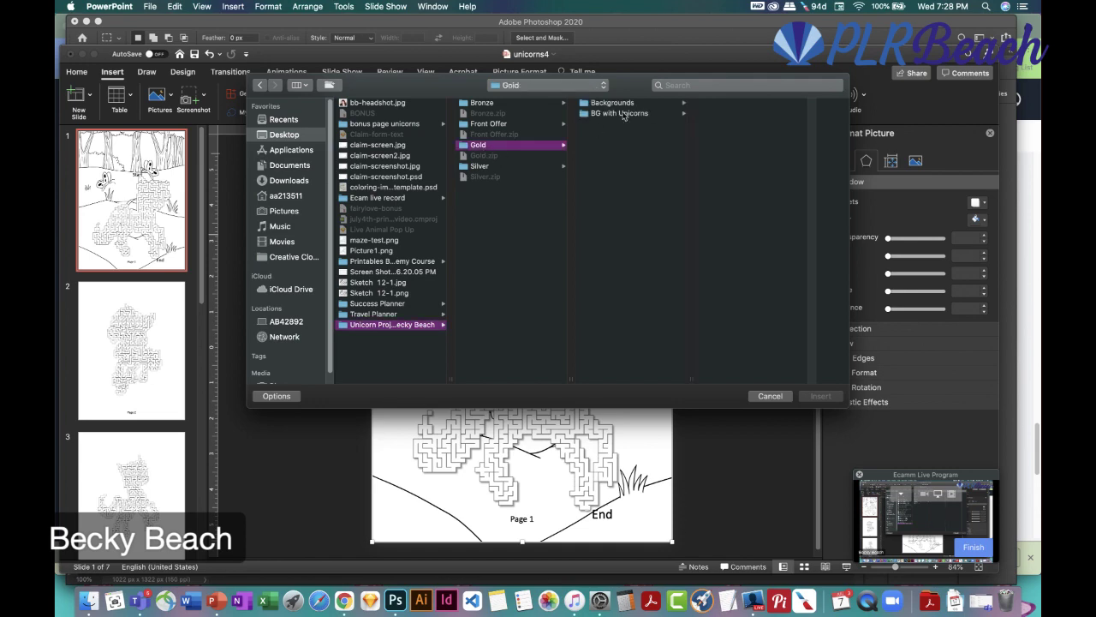
click(615, 103)
click(734, 103)
click(759, 188)
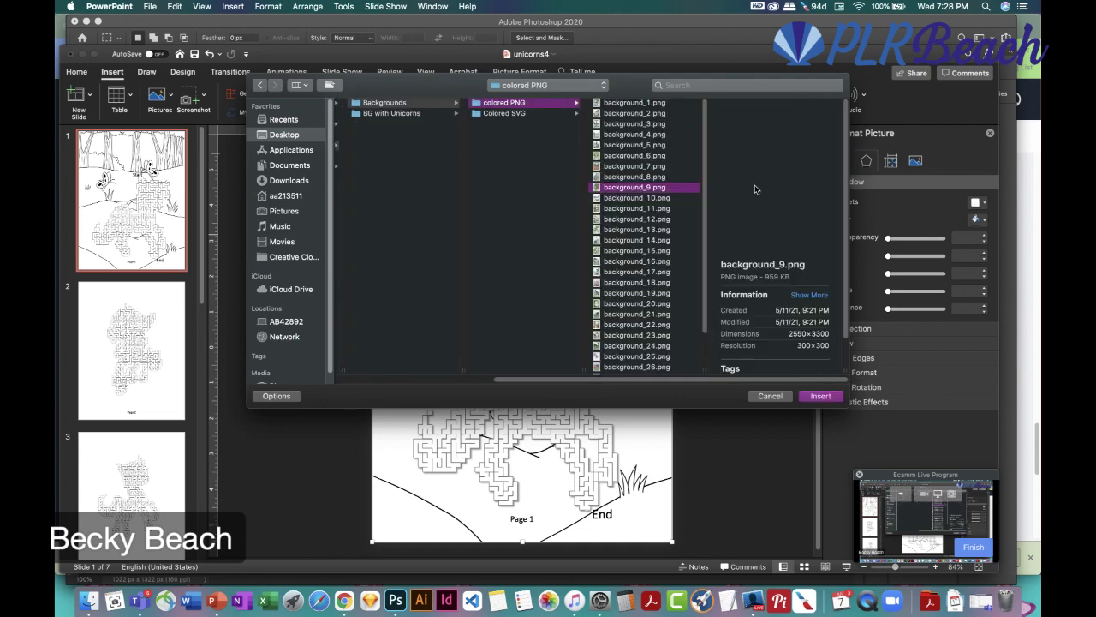
click(635, 208)
click(626, 134)
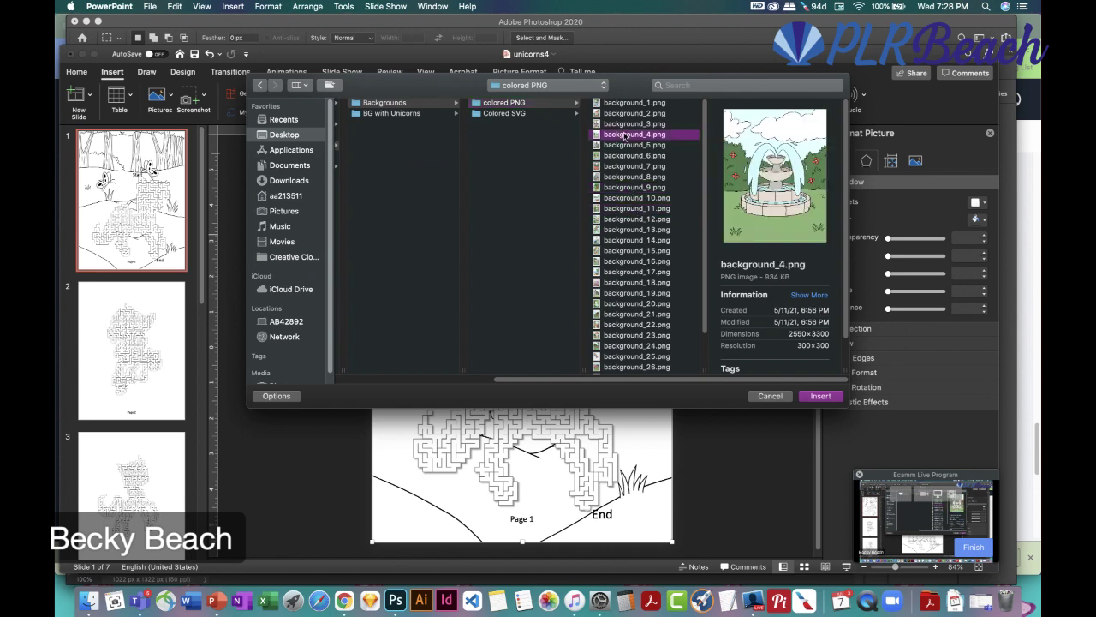
click(620, 124)
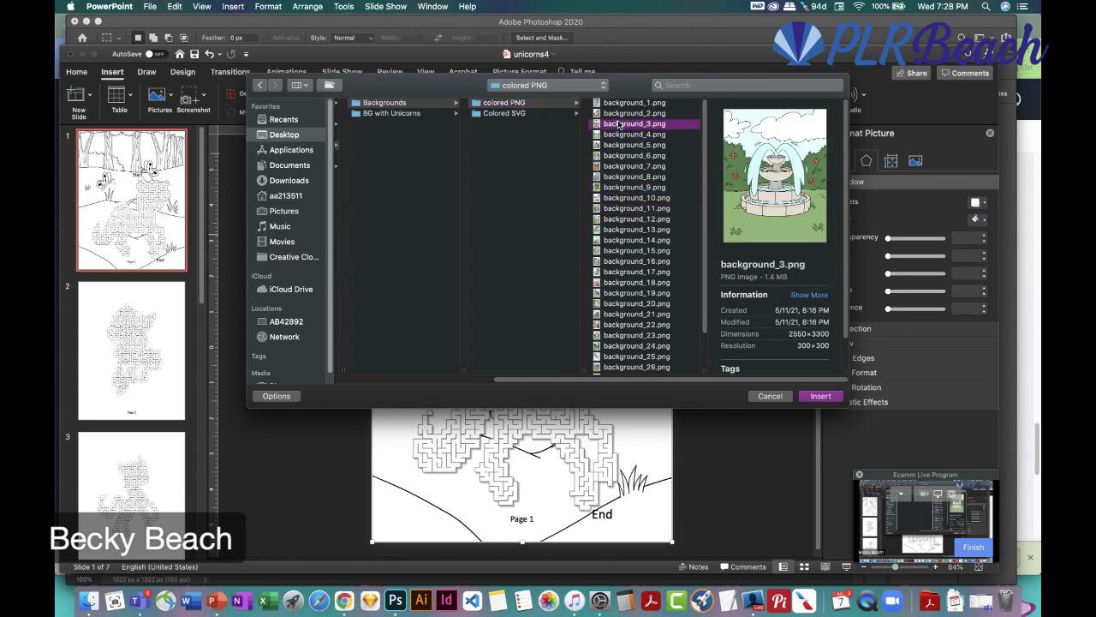
click(823, 399)
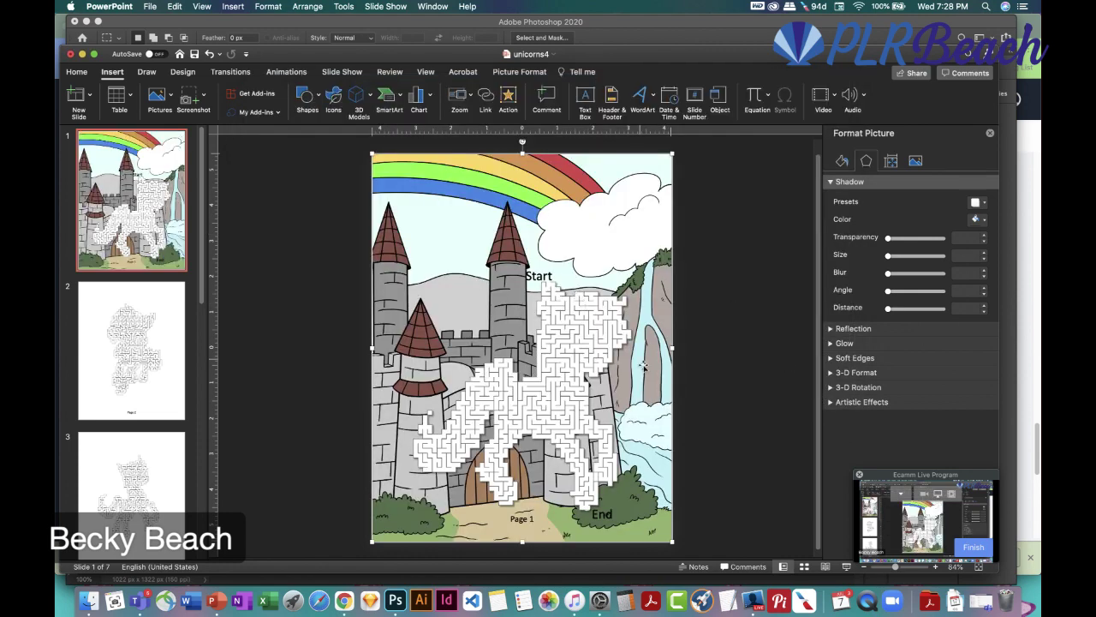
Move the maze picture on slide 1 slightly to the left and down
click(577, 385)
drag(577, 386, 565, 394)
Preview other colored backgrounds, and replace slide 1's castle background picture with background_25.png
click(480, 218)
right_click(477, 210)
mouse_move(523, 250)
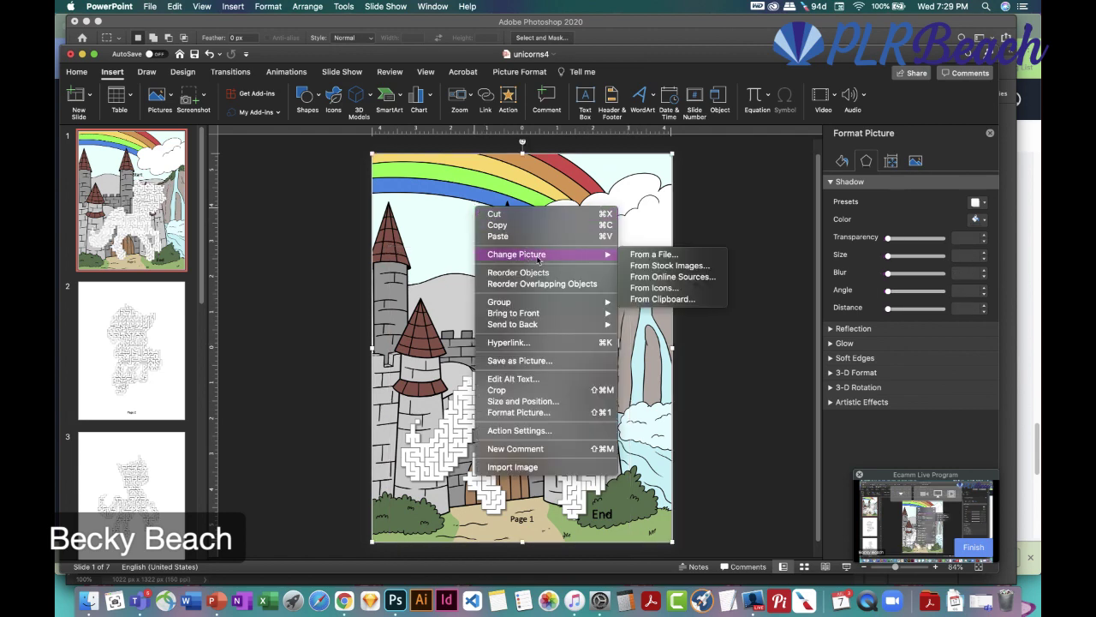
click(654, 256)
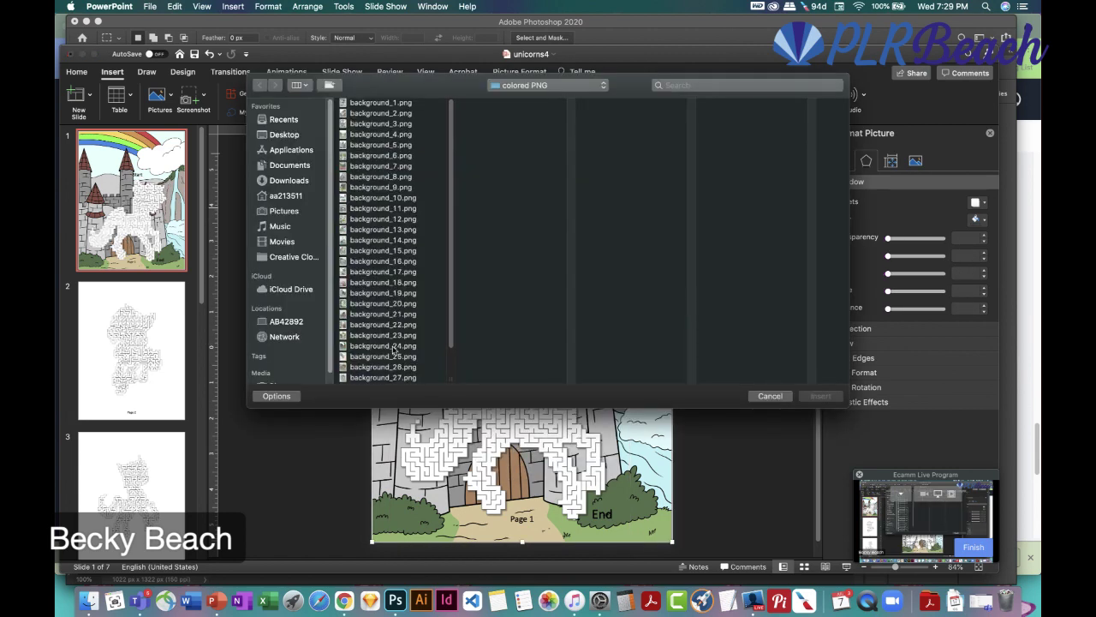
click(394, 346)
scroll(394, 348, down, 3)
click(393, 357)
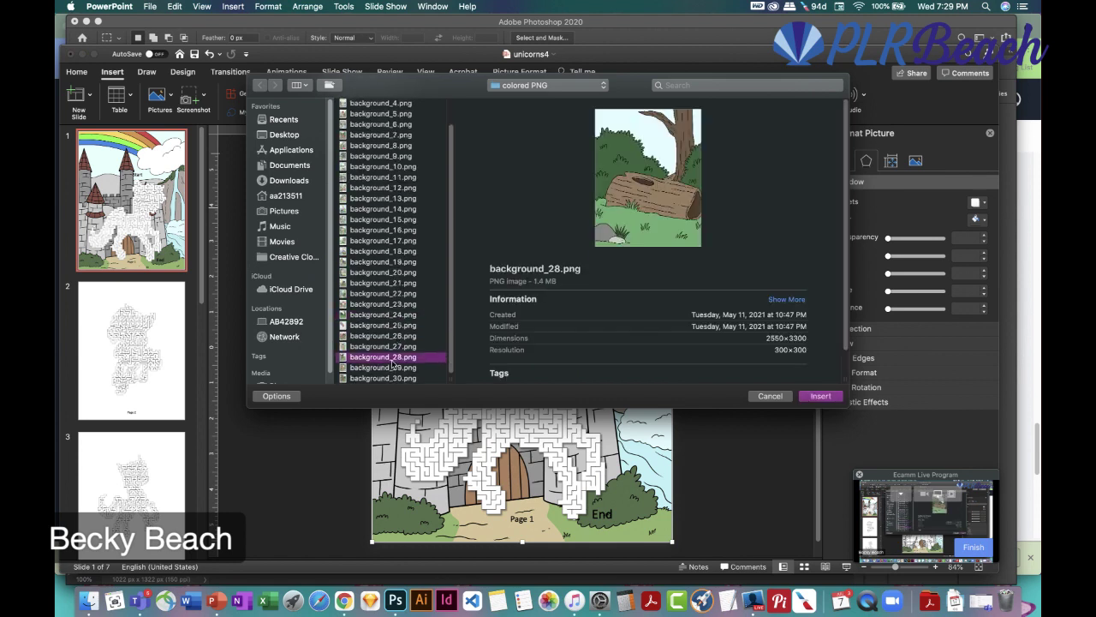
click(402, 368)
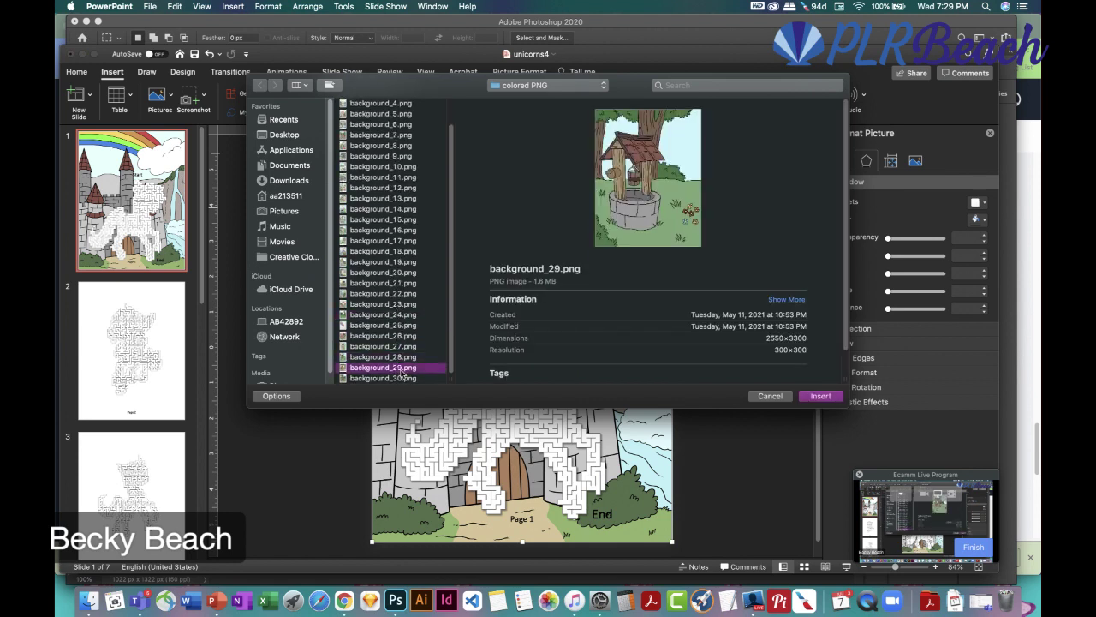
click(401, 378)
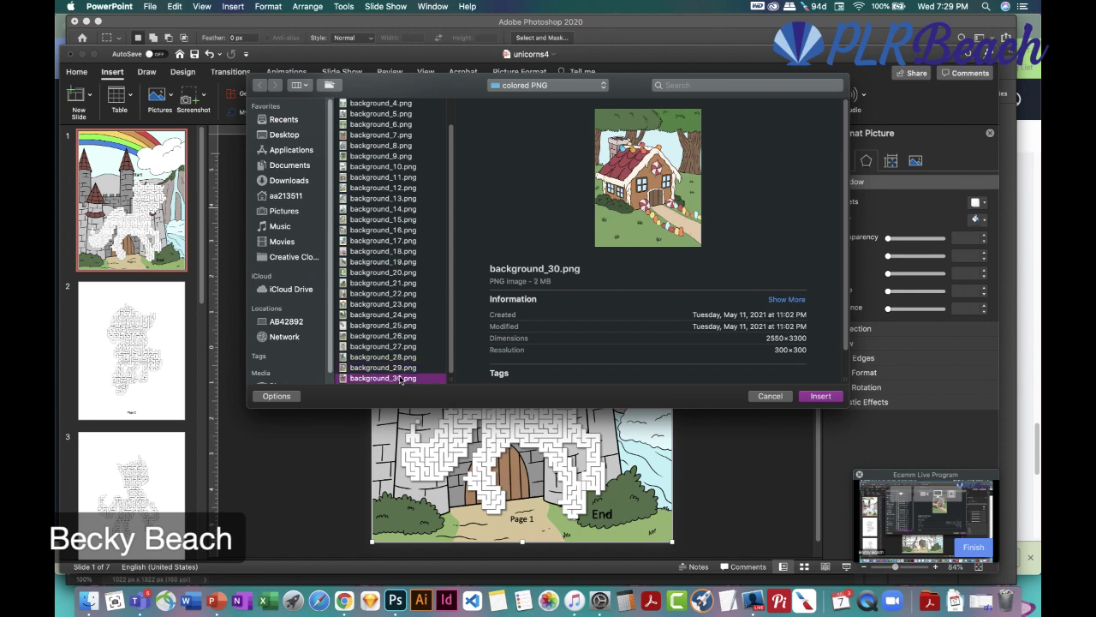
click(399, 325)
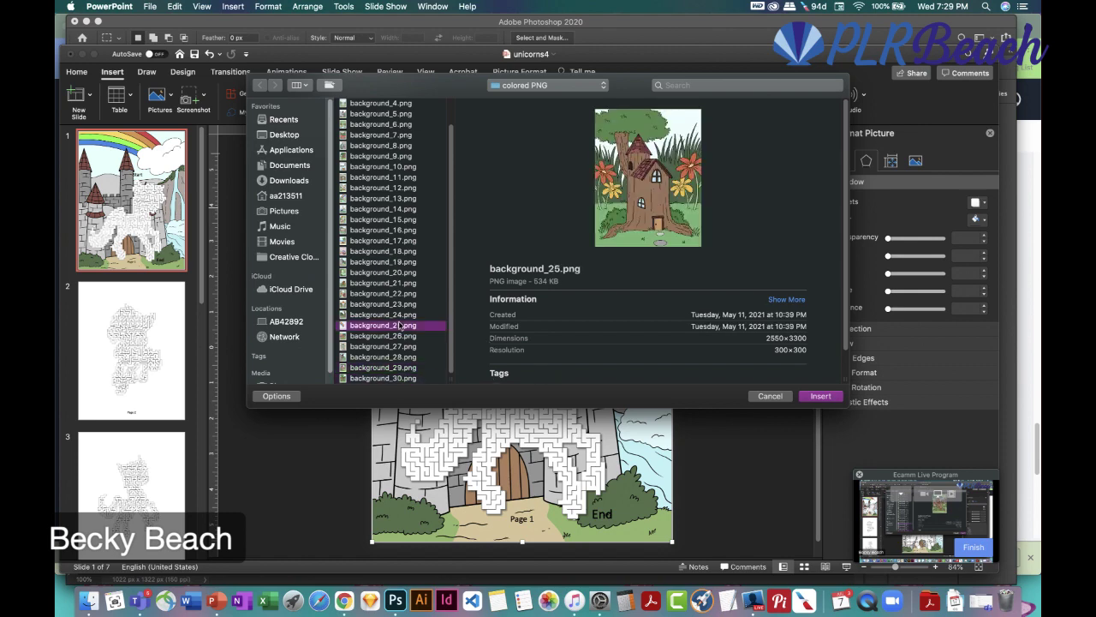
click(821, 396)
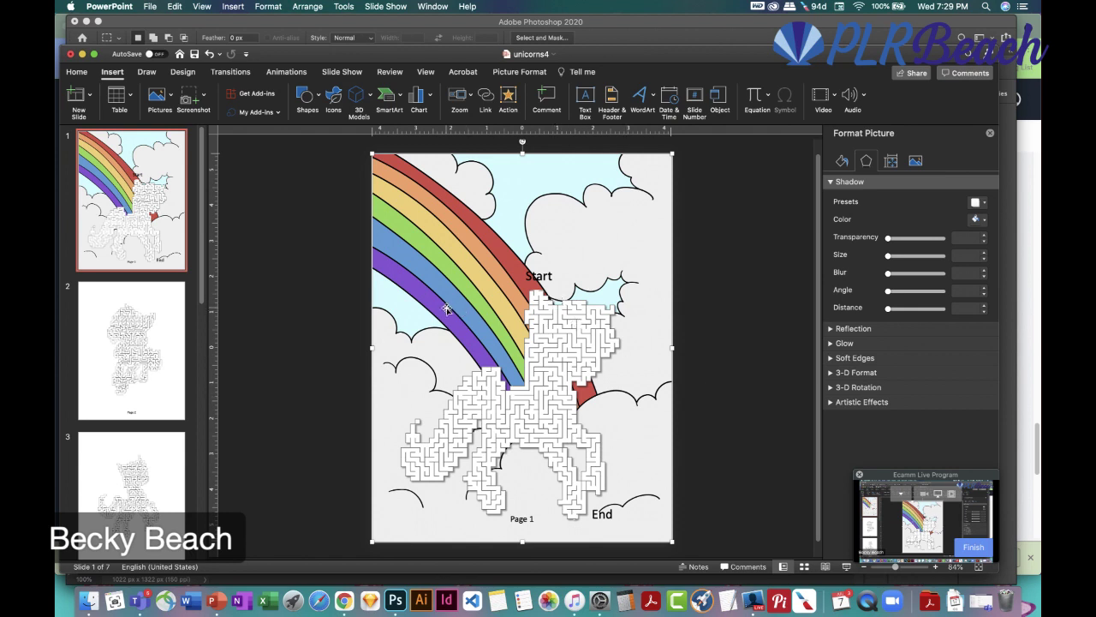
click(290, 291)
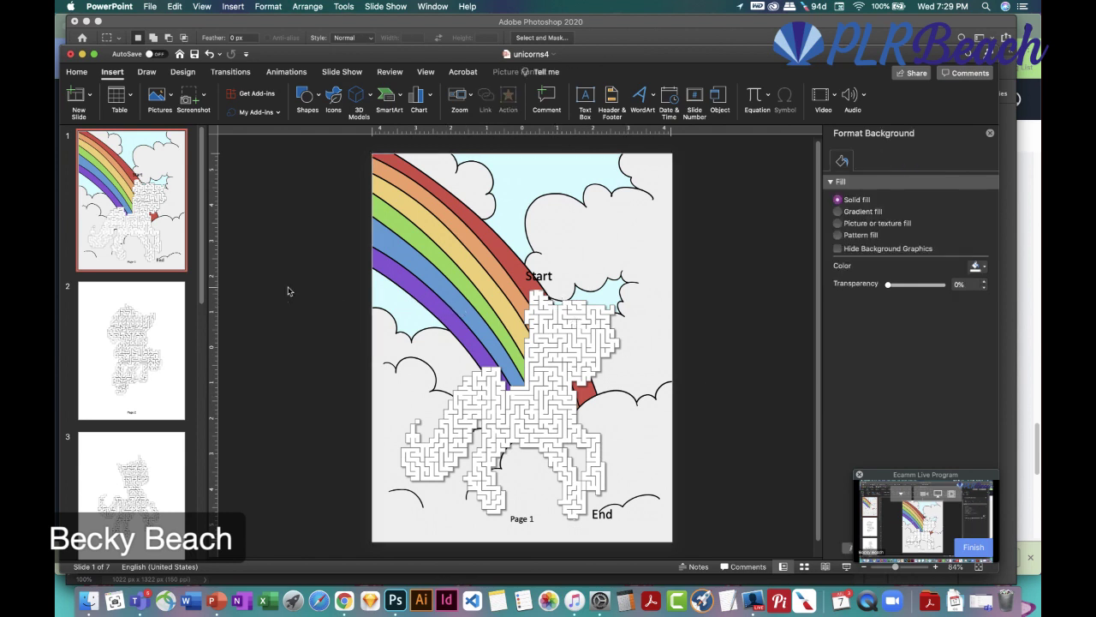
Start inserting a picture from file on slide 1 and open the unicorn project's Silver > Colored PNG folder
click(400, 271)
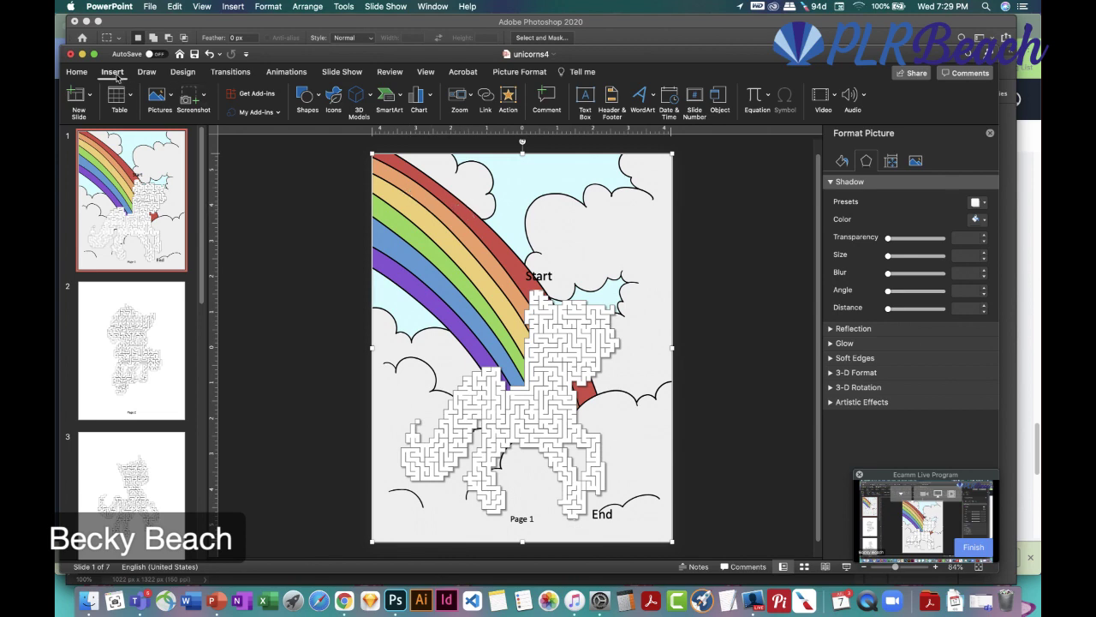
click(163, 96)
click(197, 133)
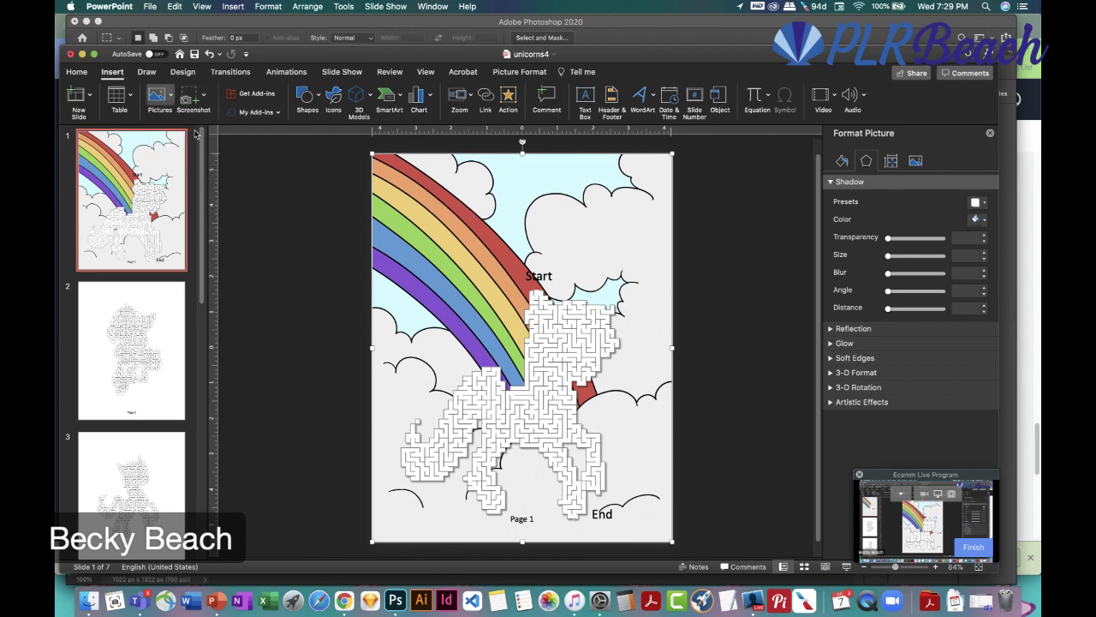
click(551, 89)
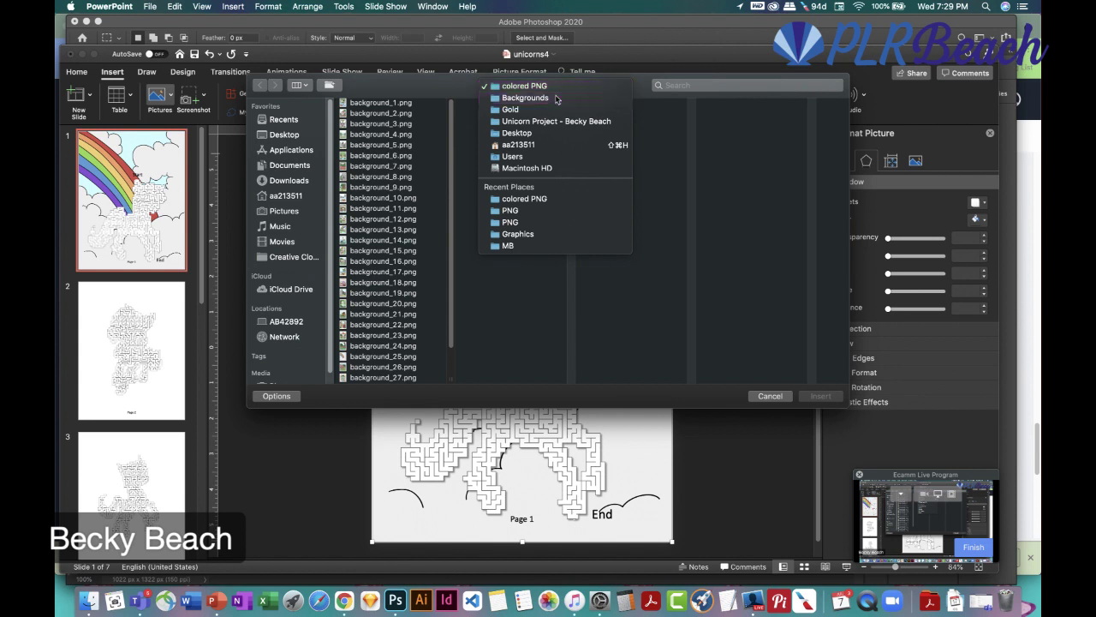
click(554, 99)
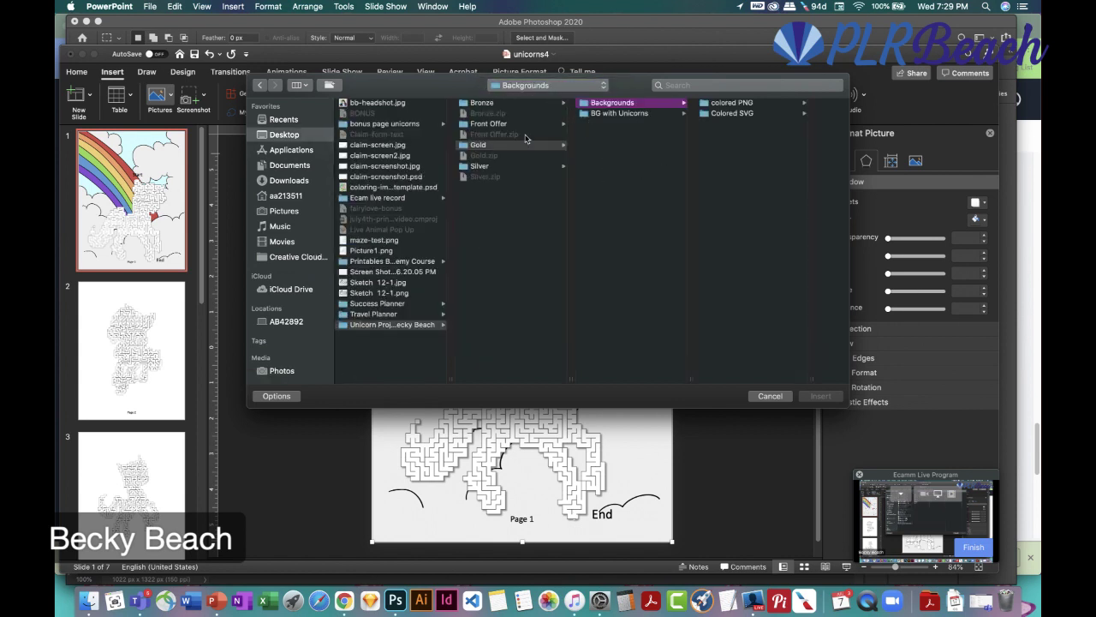
click(488, 167)
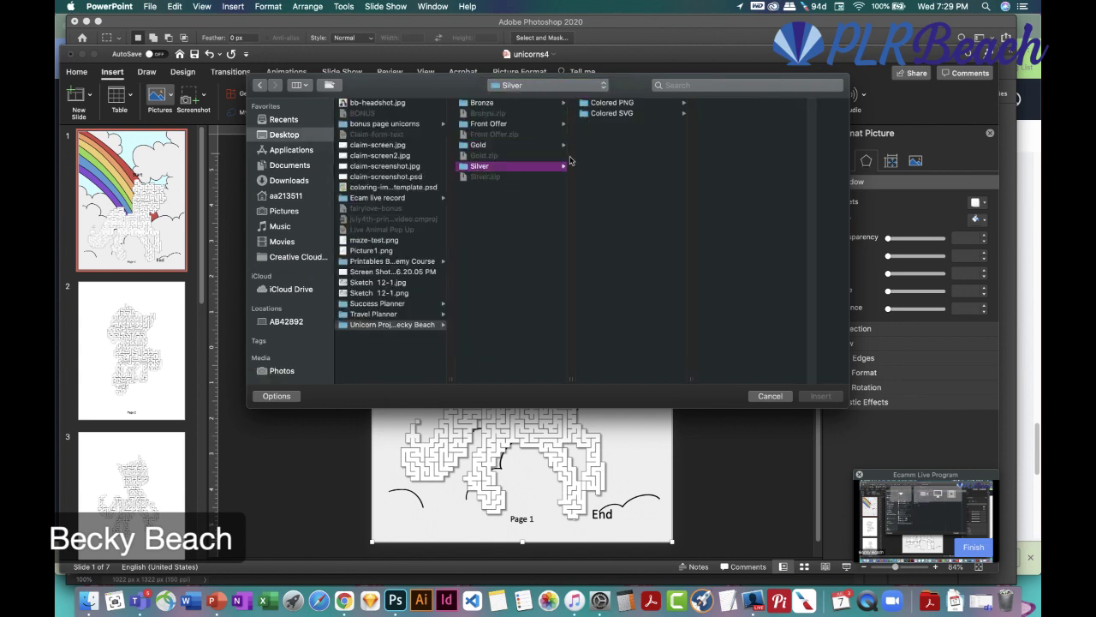
click(610, 103)
click(727, 146)
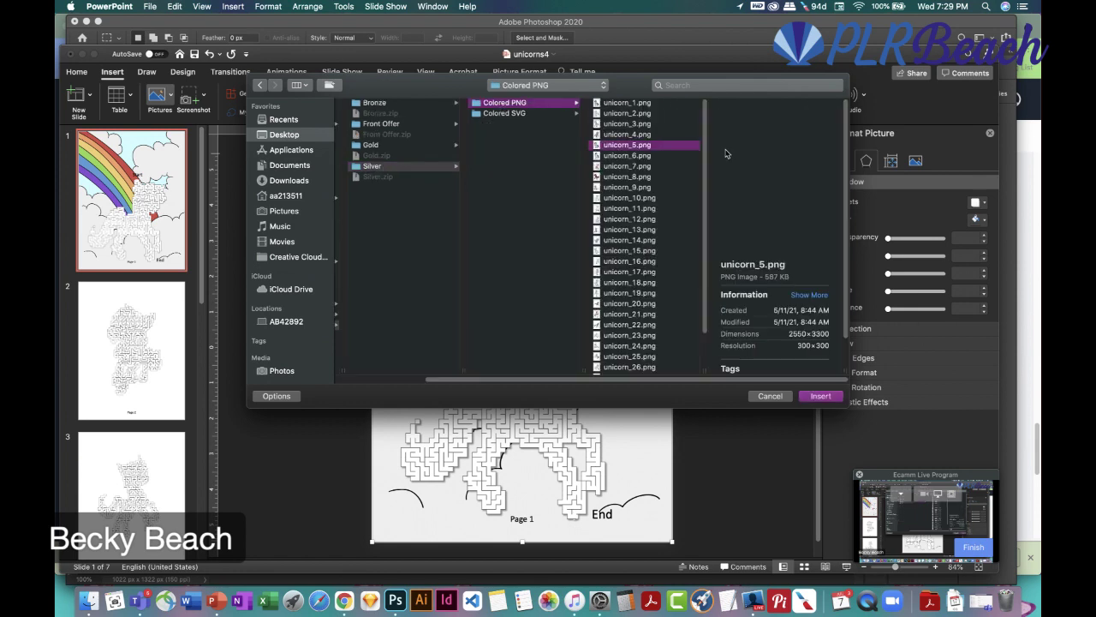
Preview several of the colored unicorn images and insert unicorn_2.png on slide 1
click(626, 209)
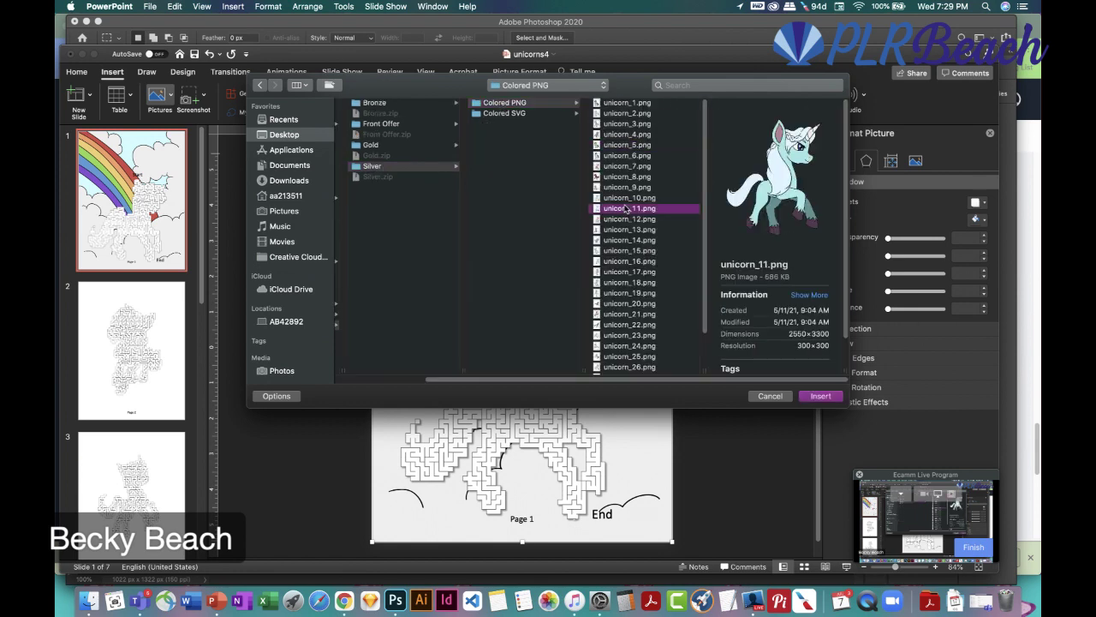
click(626, 198)
click(628, 187)
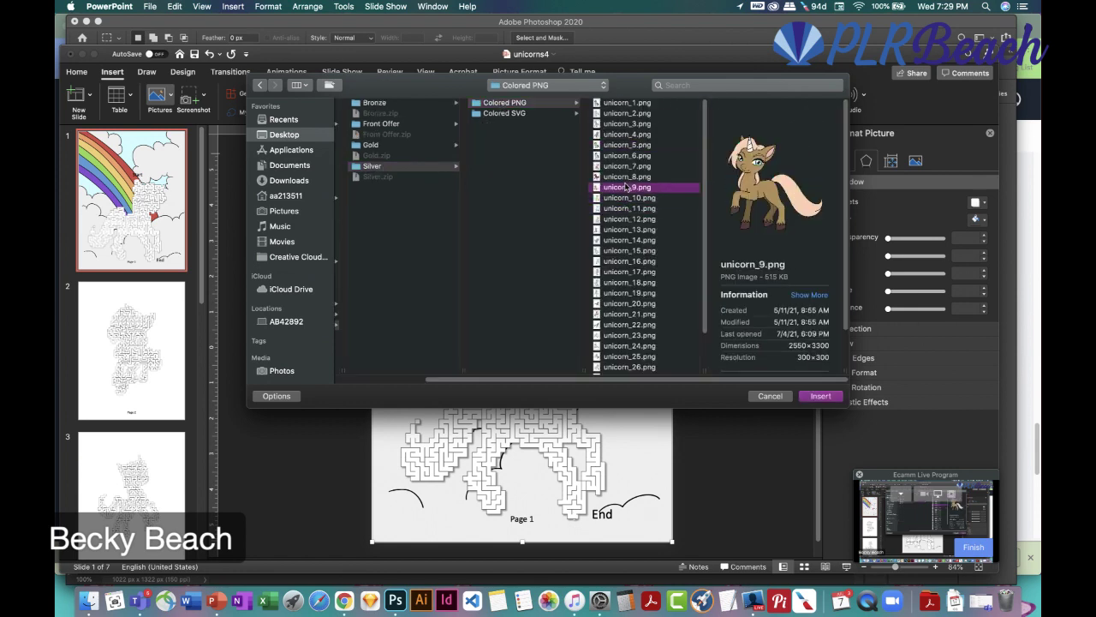
click(622, 135)
click(622, 124)
click(619, 113)
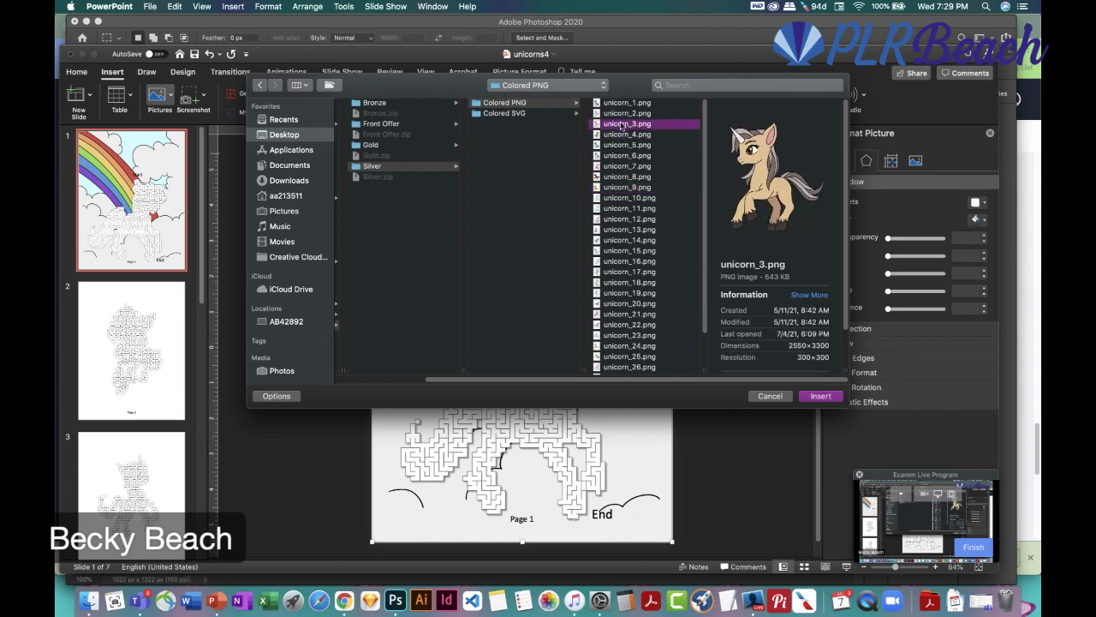
click(821, 397)
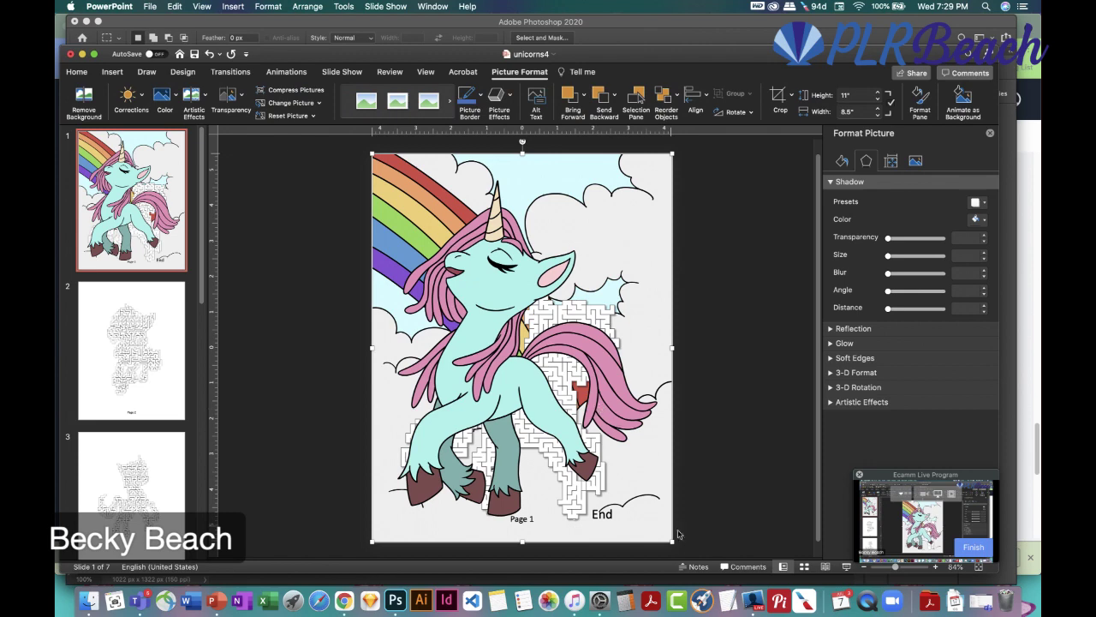
Shrink the colored unicorn picture to about 3.62" by 2.8" and move it to the slide's upper-right corner
drag(673, 544, 471, 269)
drag(419, 225, 622, 225)
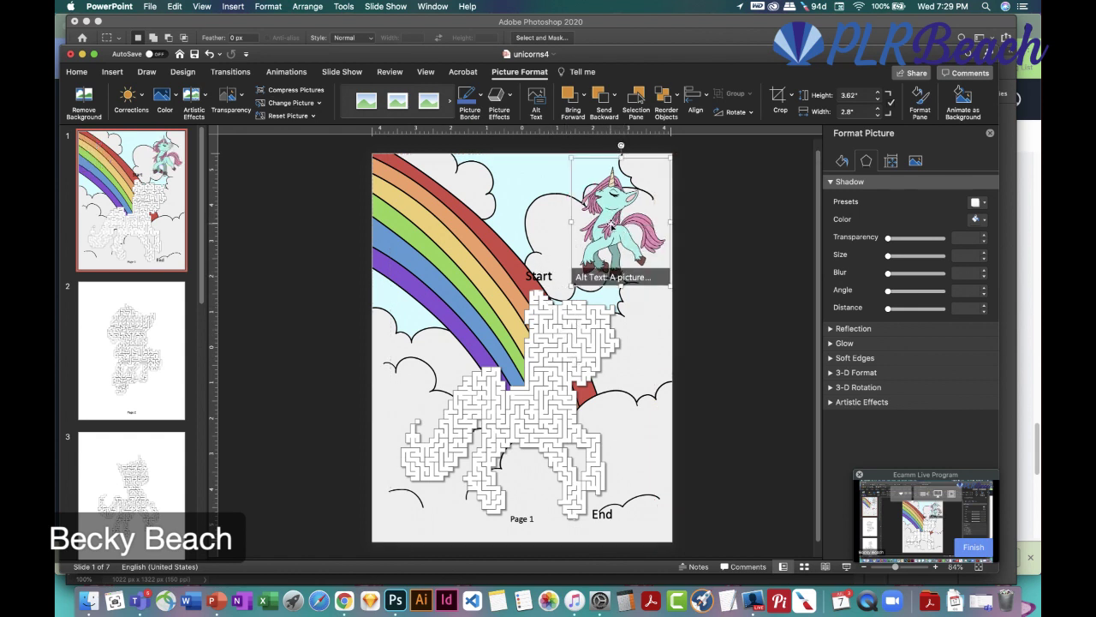
drag(609, 225, 631, 231)
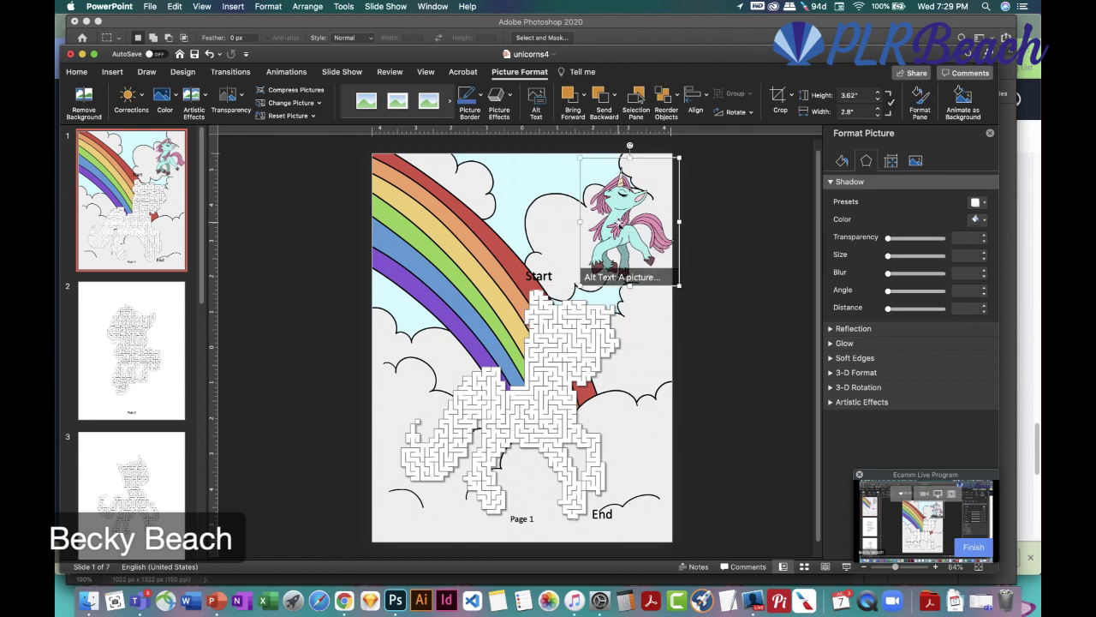
Recolor the maze picture on slide 1 with the light blue variation
click(565, 366)
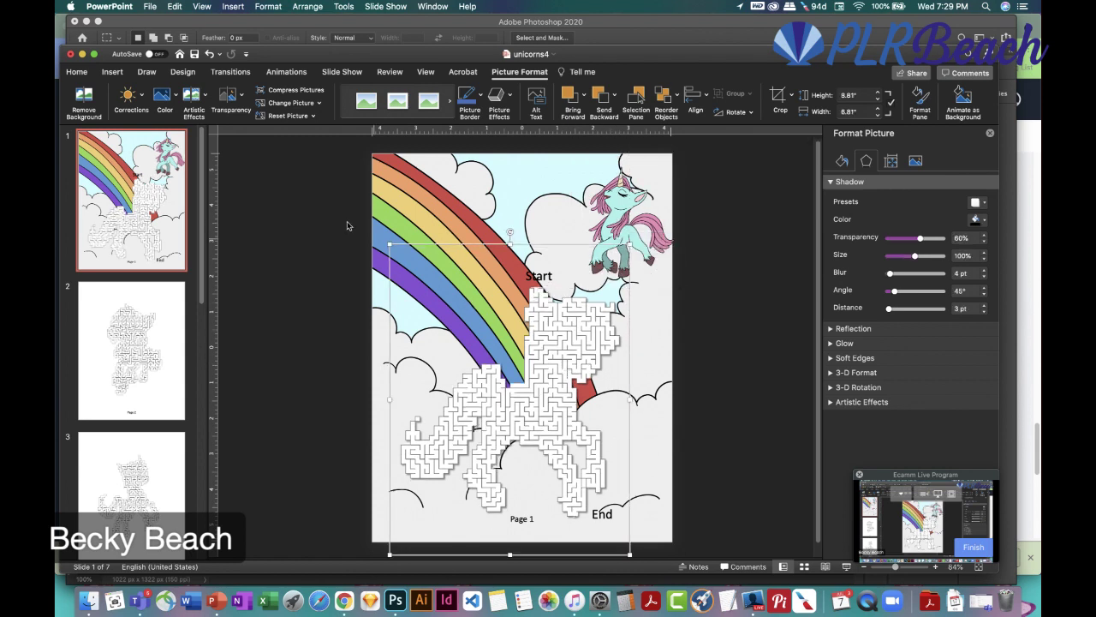
click(173, 97)
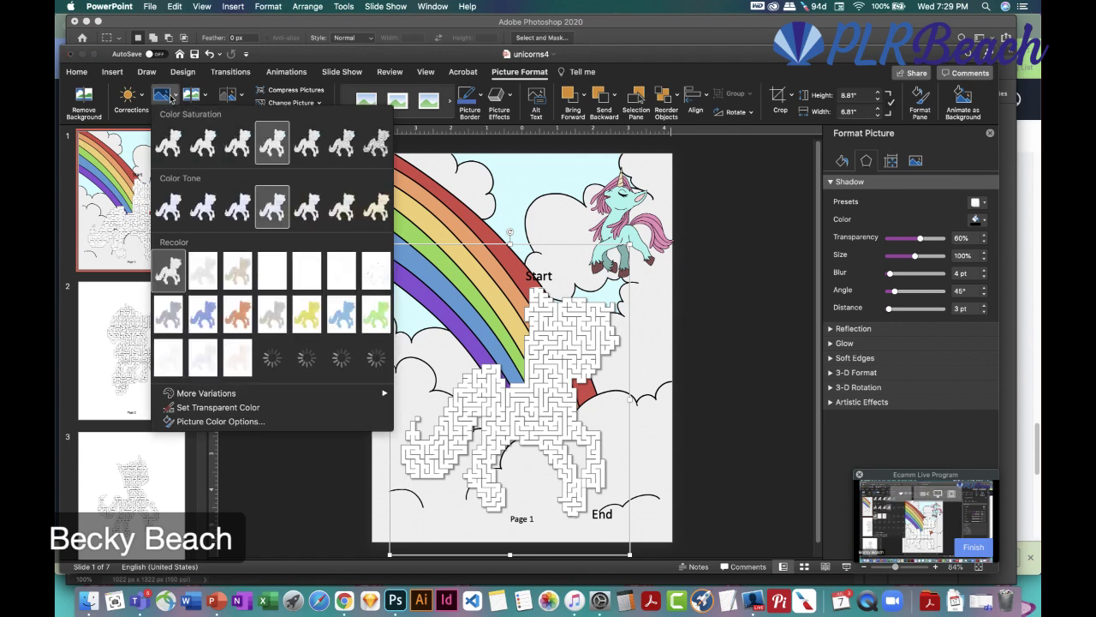
click(339, 315)
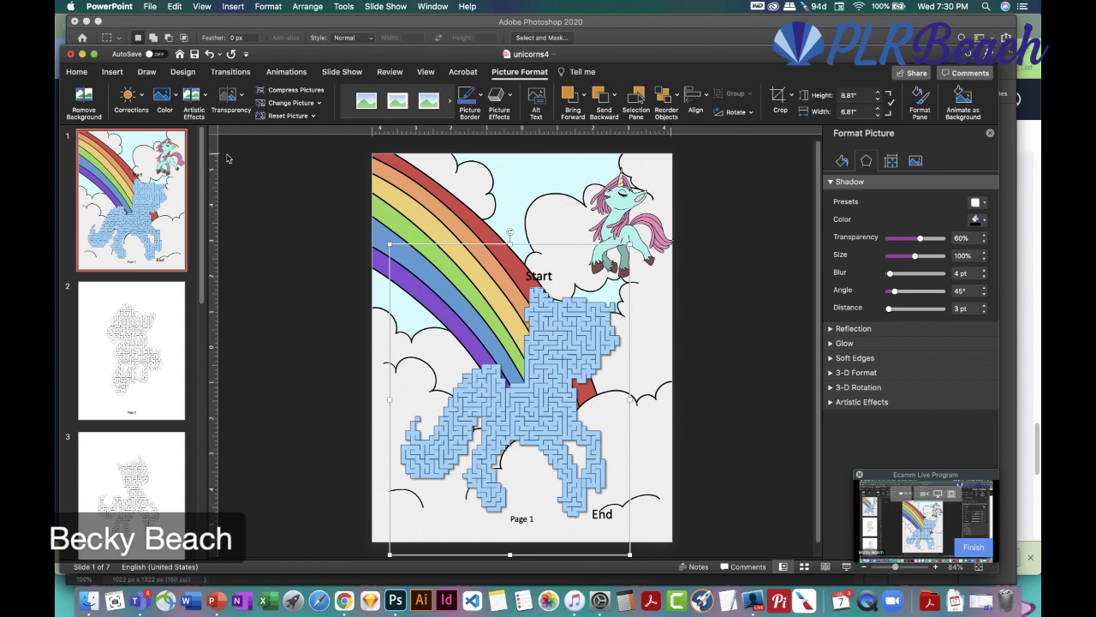
click(112, 72)
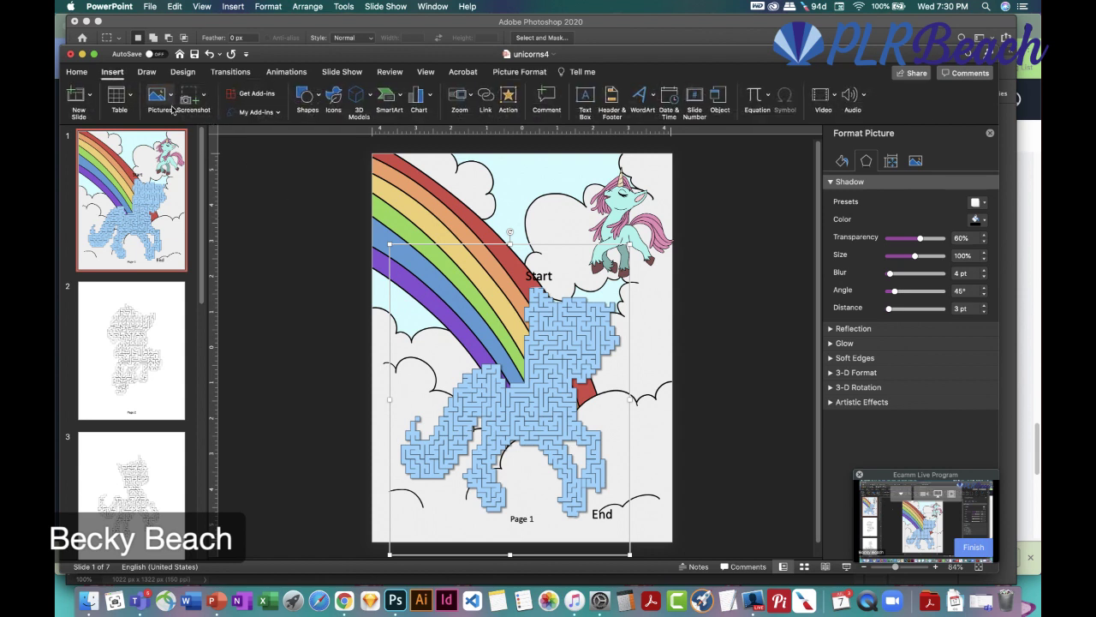
click(78, 73)
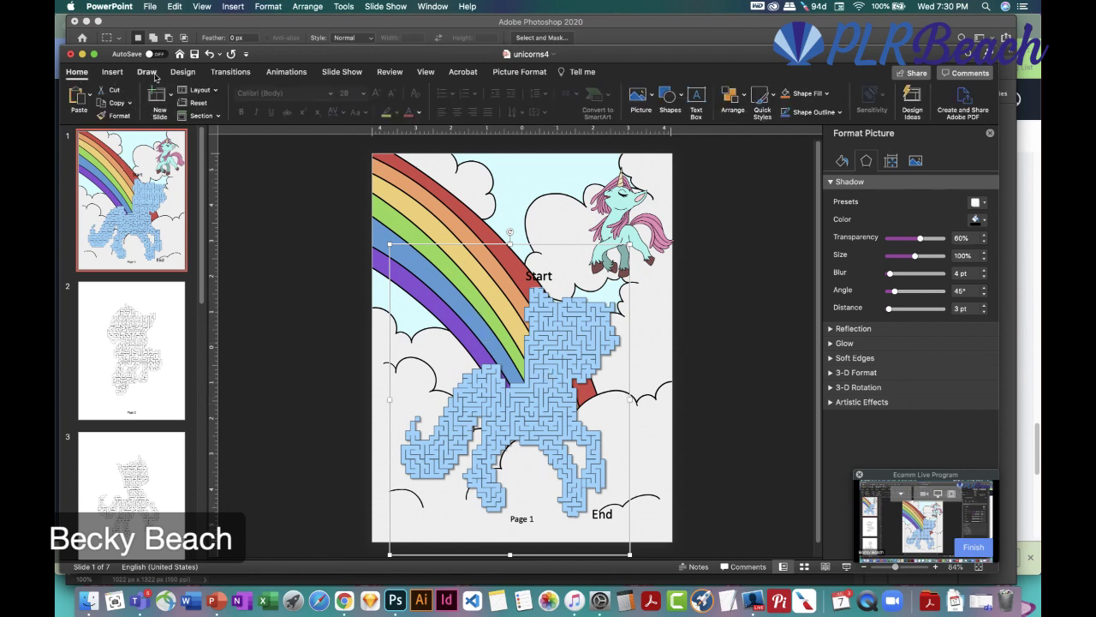
click(187, 74)
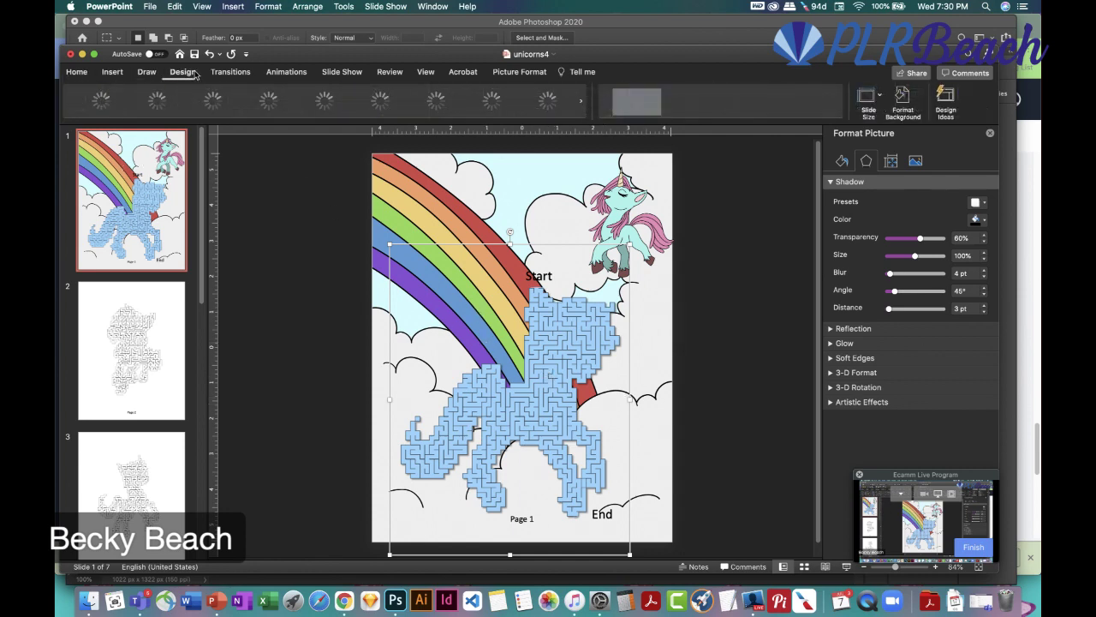
click(147, 73)
click(121, 75)
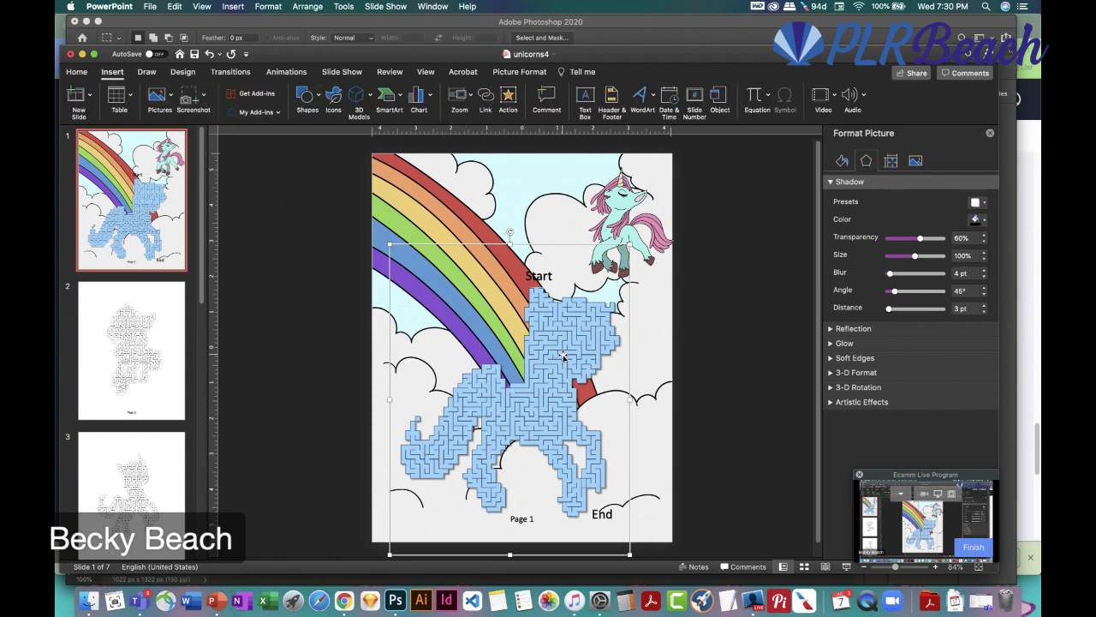
click(315, 296)
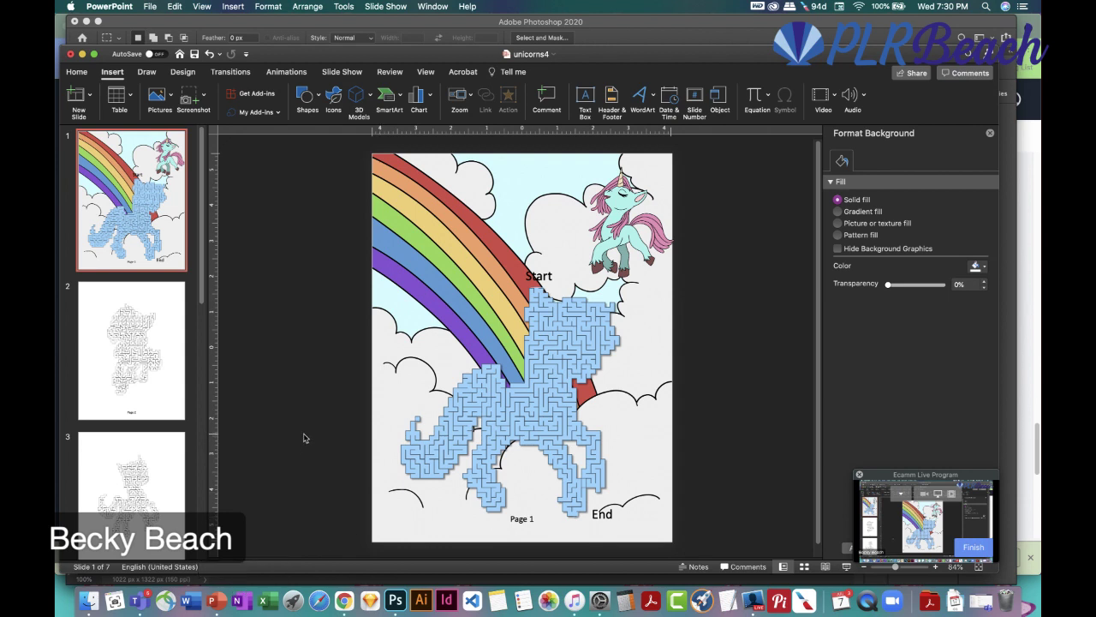
Switch to Chrome and read the viewer comments on the live video in the PLR Beach Facebook group
click(344, 599)
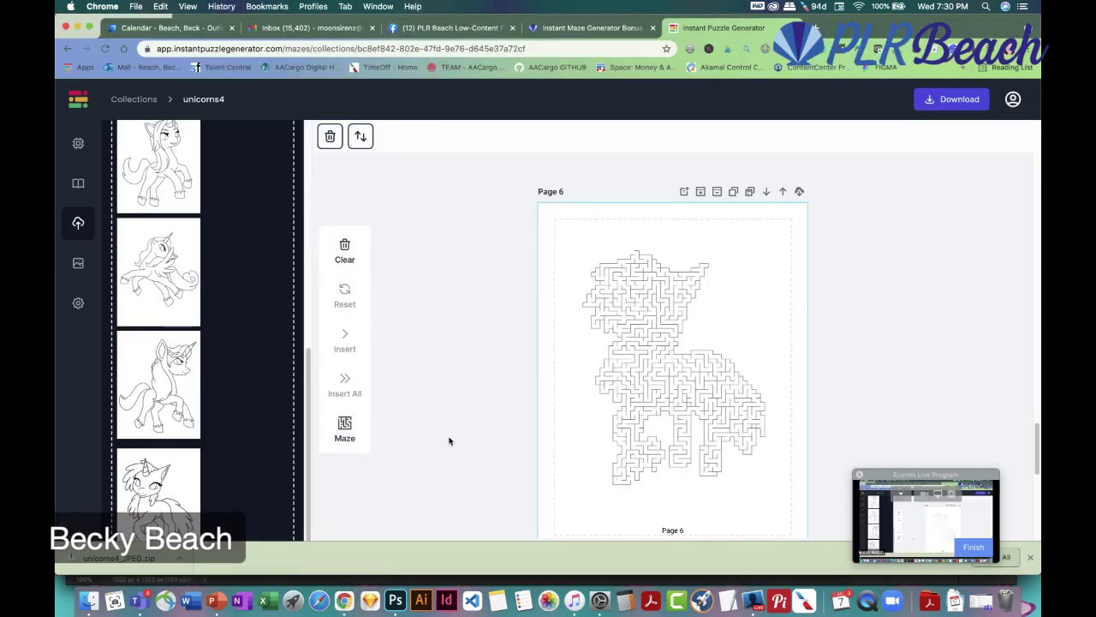
click(432, 29)
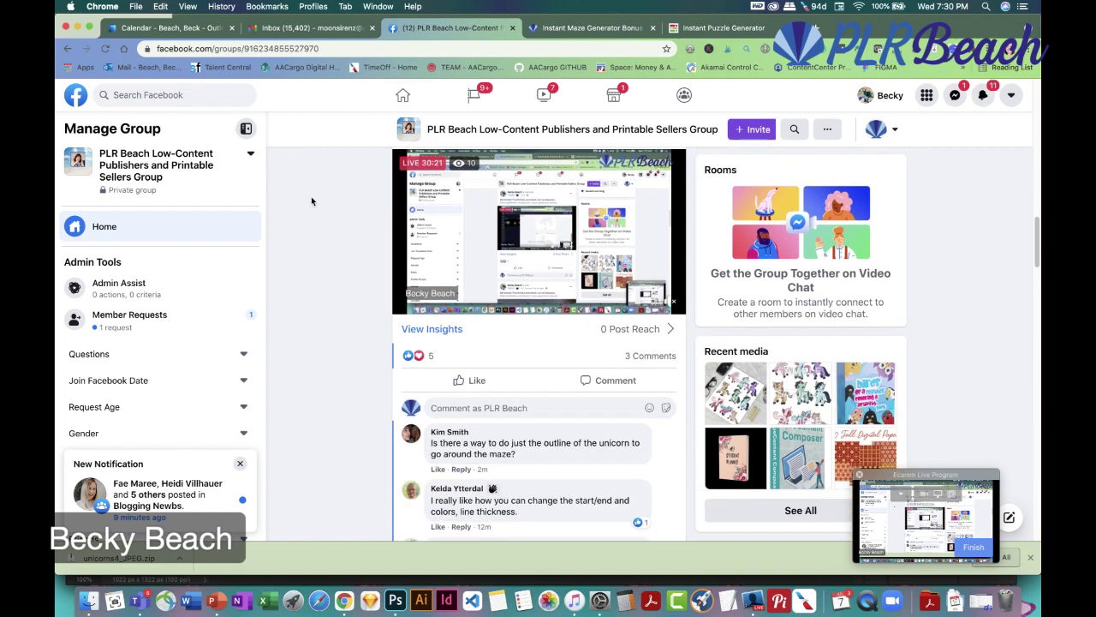
scroll(311, 201, down, 1)
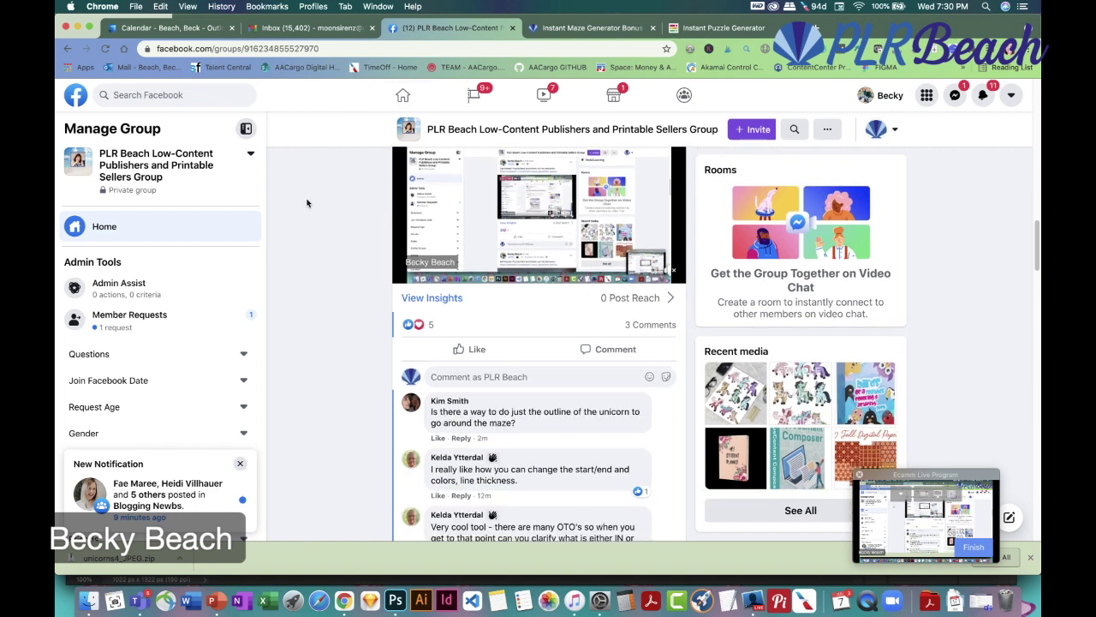
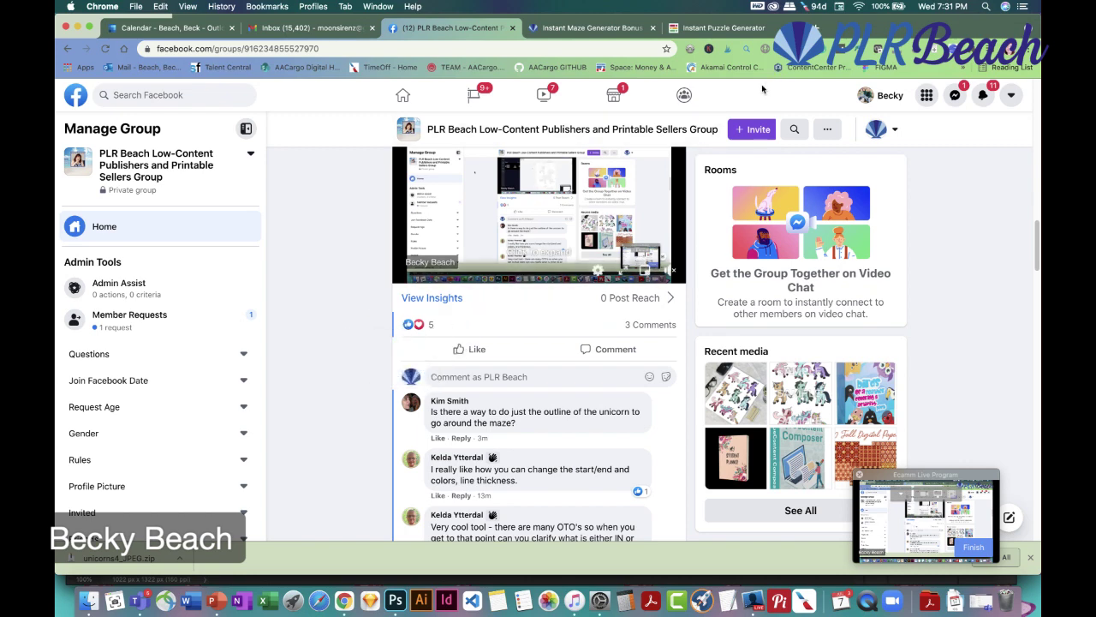
Return to the unicorns4 collection in Instant Puzzle Generator and add a blank page directly after page 1
click(722, 29)
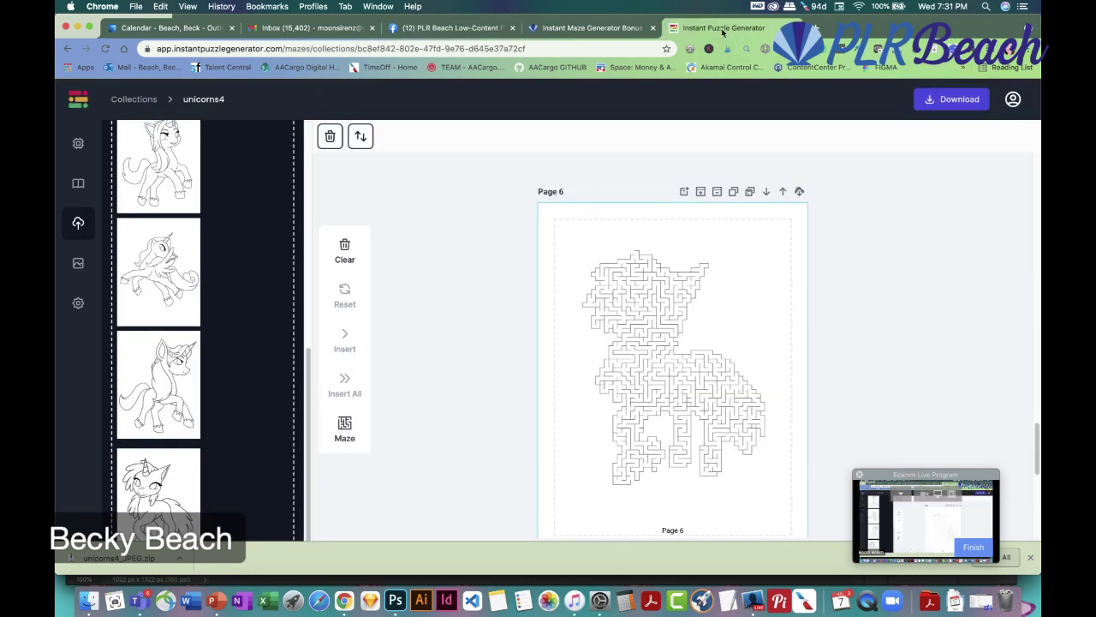
click(633, 328)
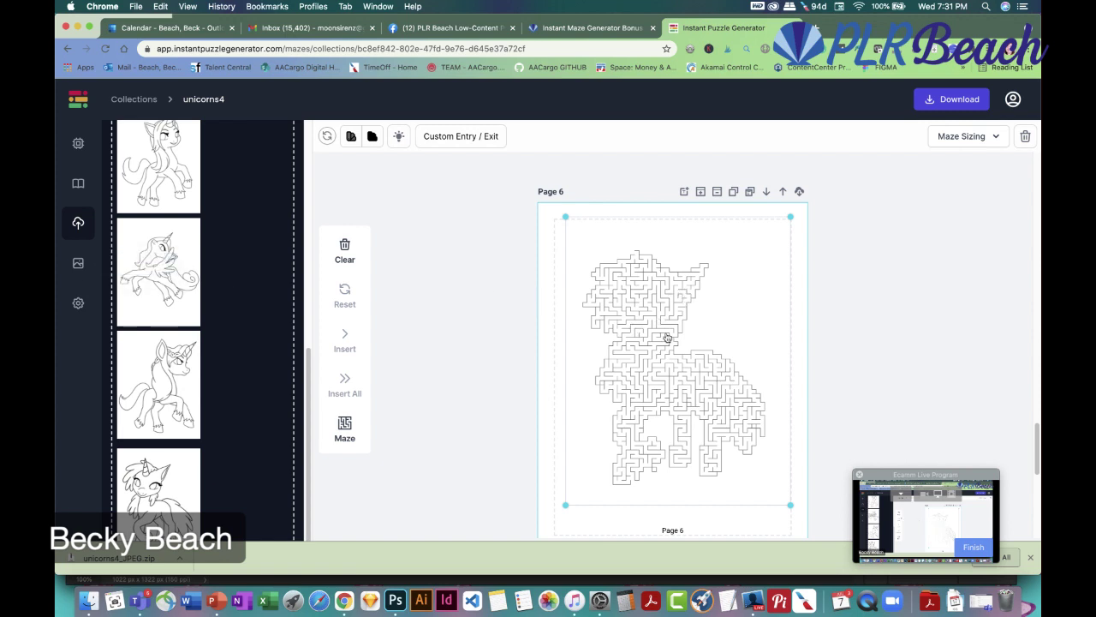
scroll(472, 298, down, 5)
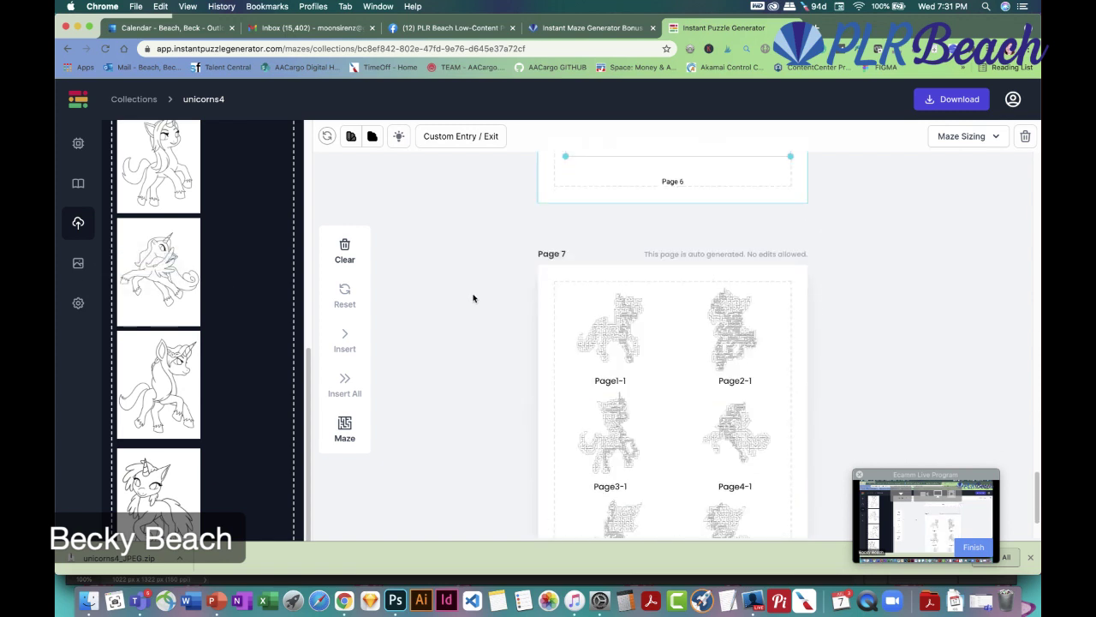
scroll(473, 298, up, 20)
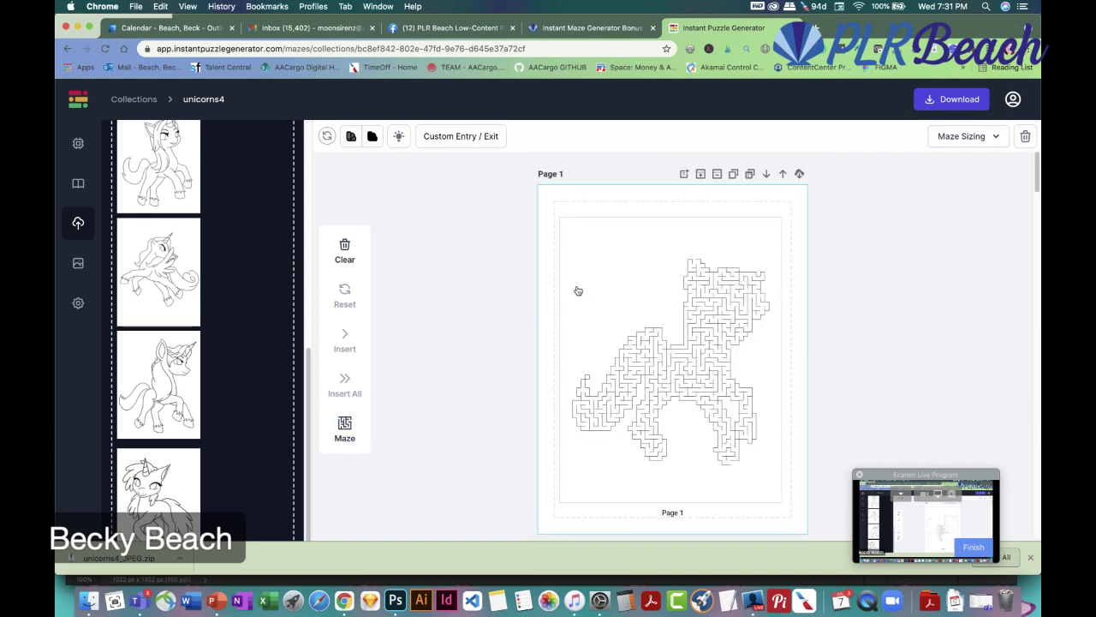
click(700, 174)
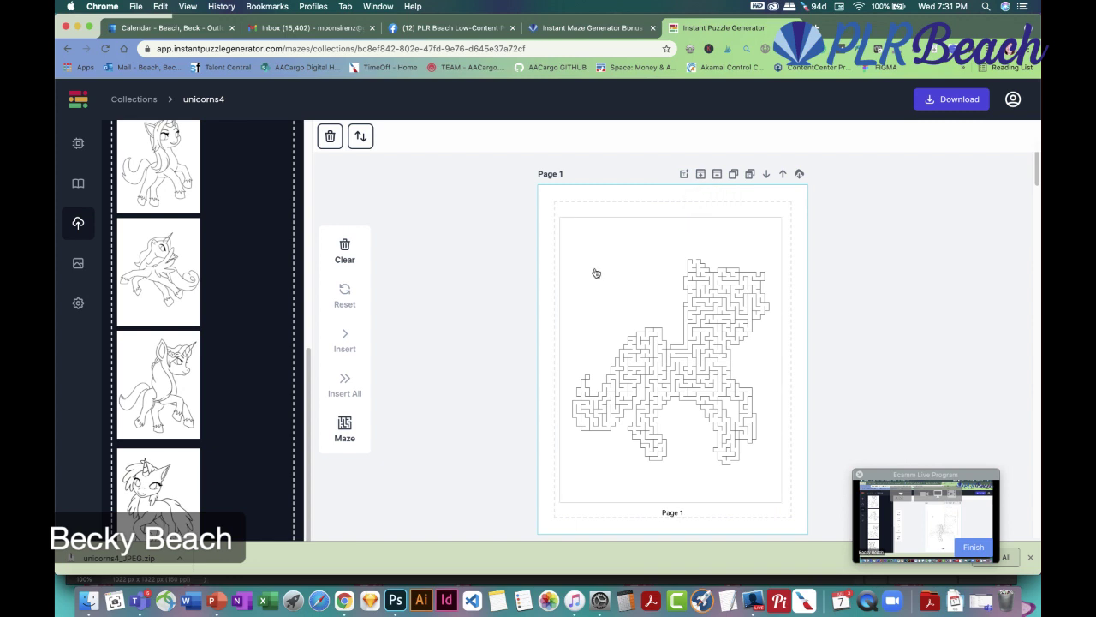
scroll(603, 279, down, 5)
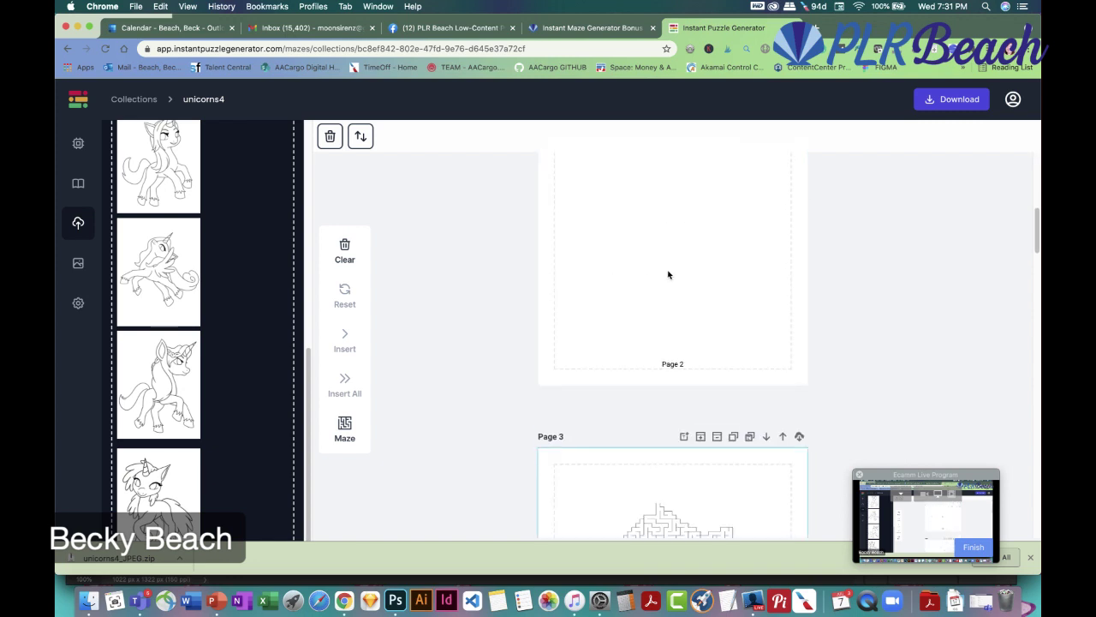
Insert the uploaded outline drawing of the trotting unicorn with a raised front leg onto blank page 2
click(179, 380)
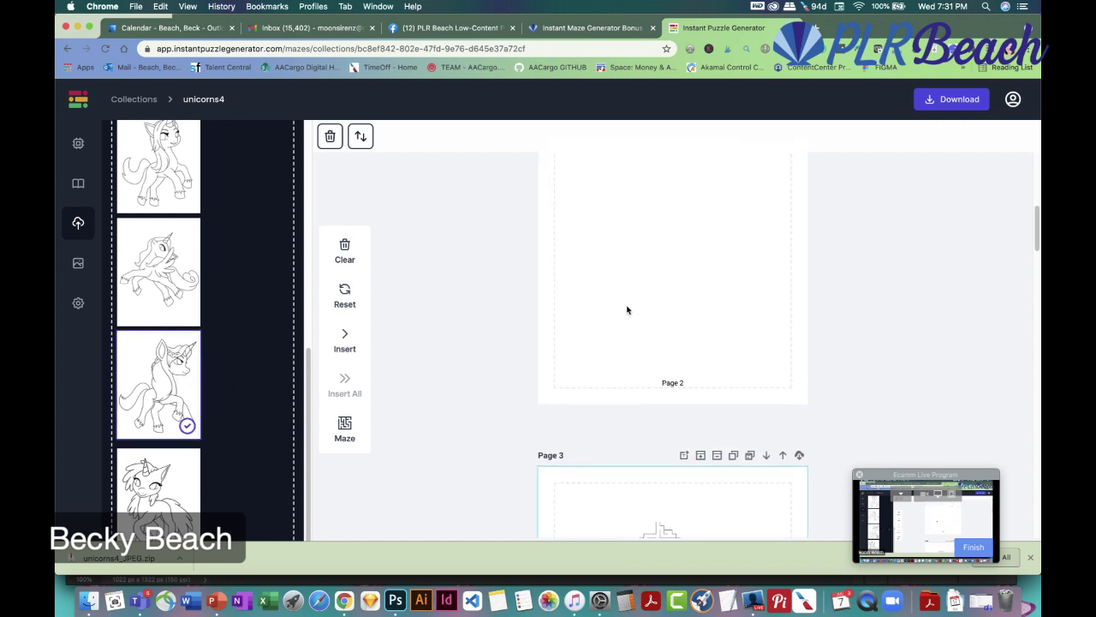
click(344, 341)
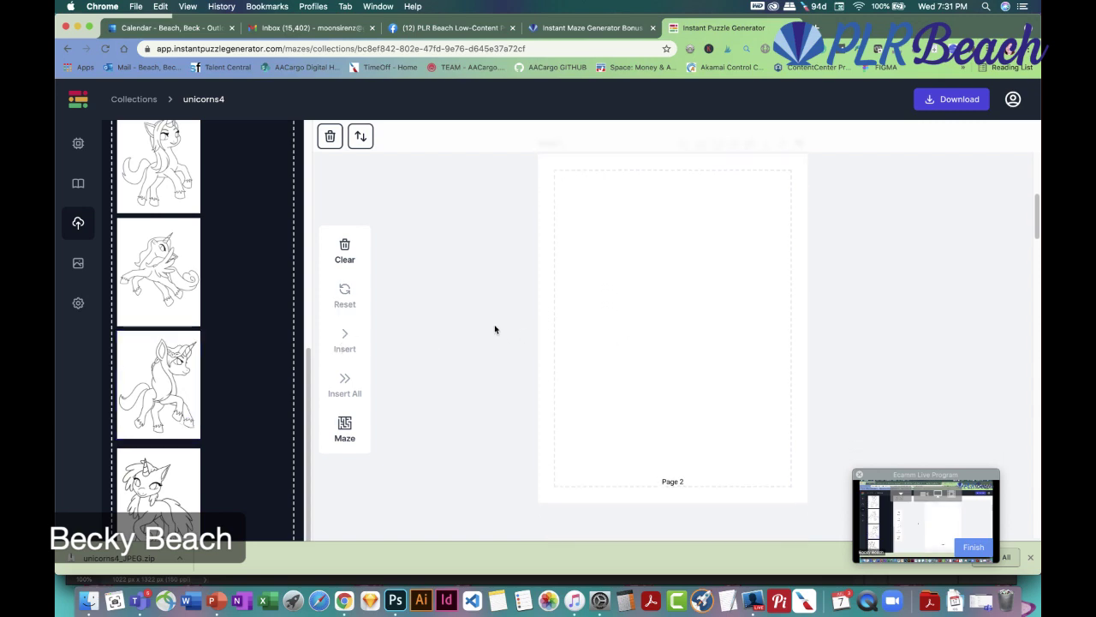
scroll(496, 329, down, 5)
scroll(496, 329, up, 3)
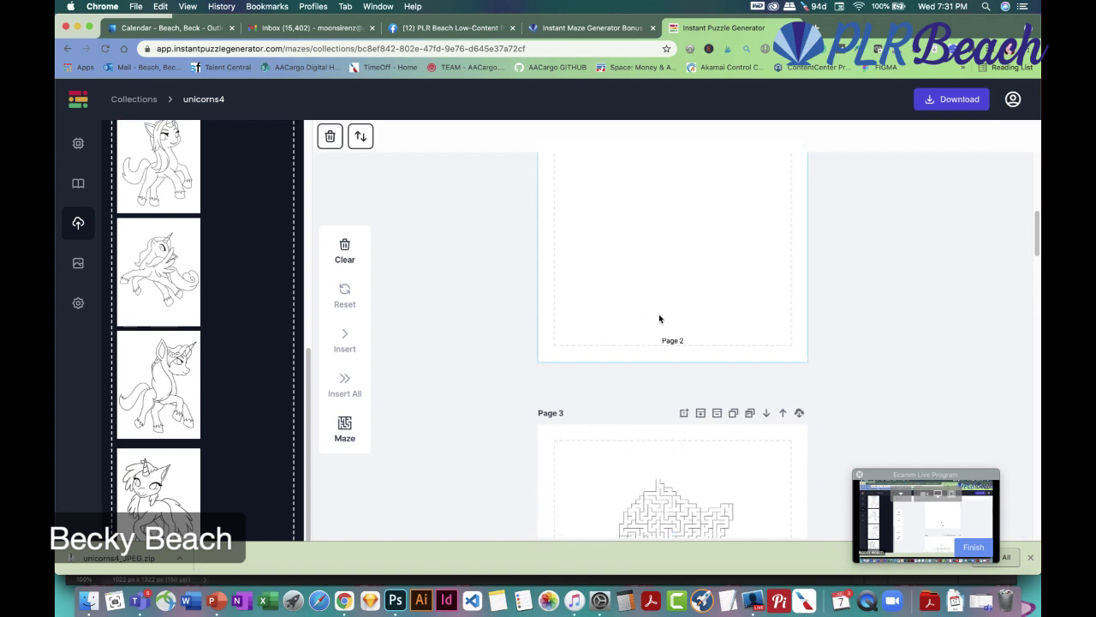
scroll(660, 319, up, 3)
scroll(659, 316, down, 2)
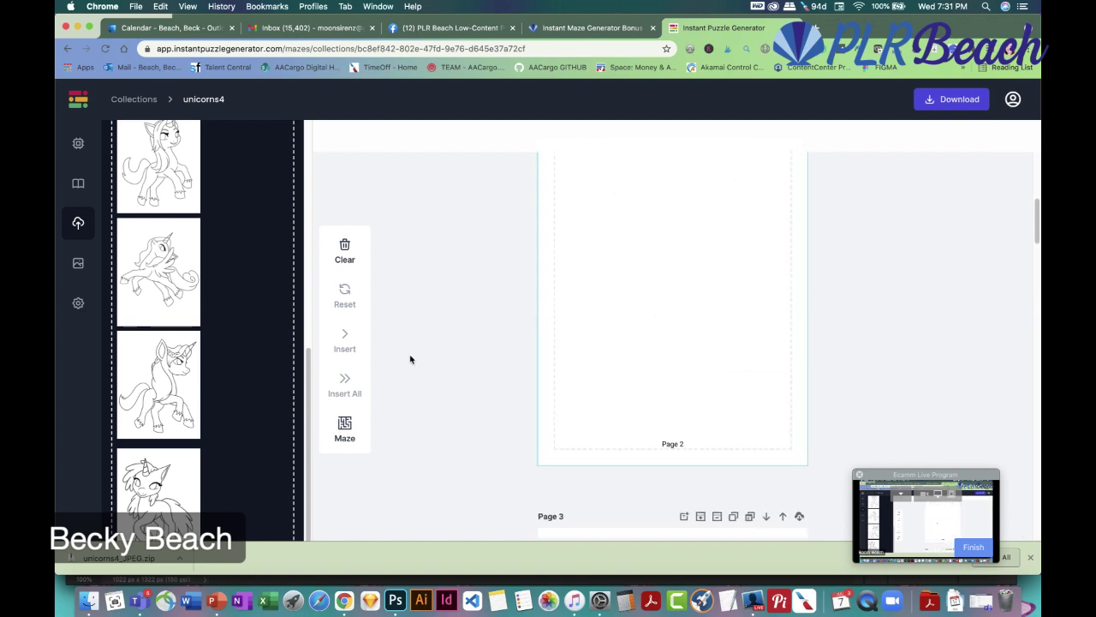
click(189, 381)
click(344, 340)
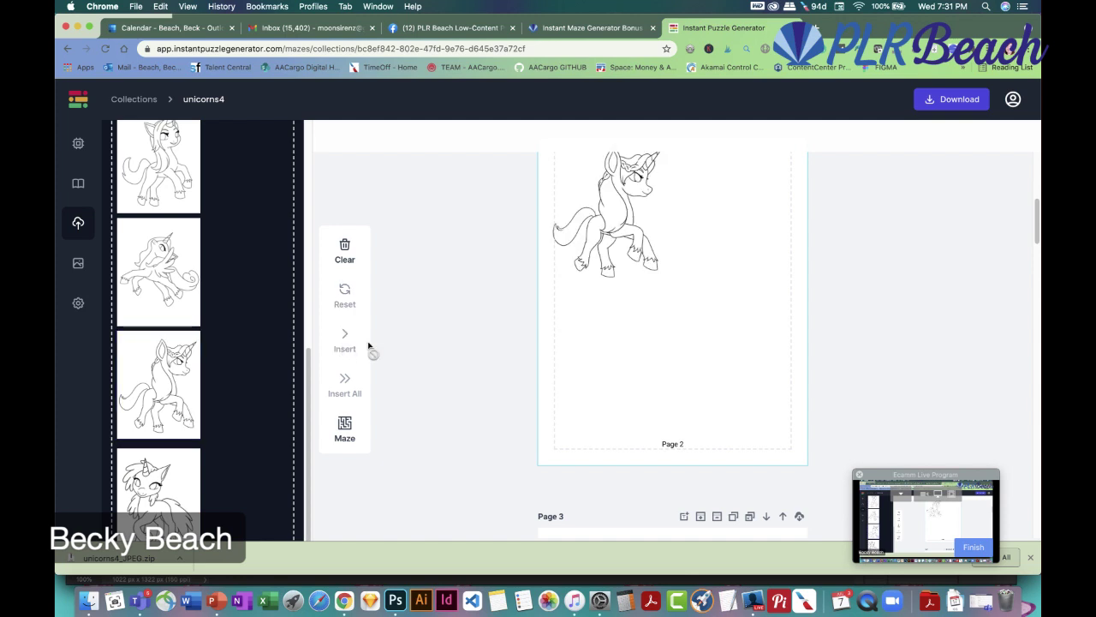
Enlarge the unicorn outline on page 2 until it nearly fills the area within the page margins
scroll(658, 360, up, 2)
click(651, 360)
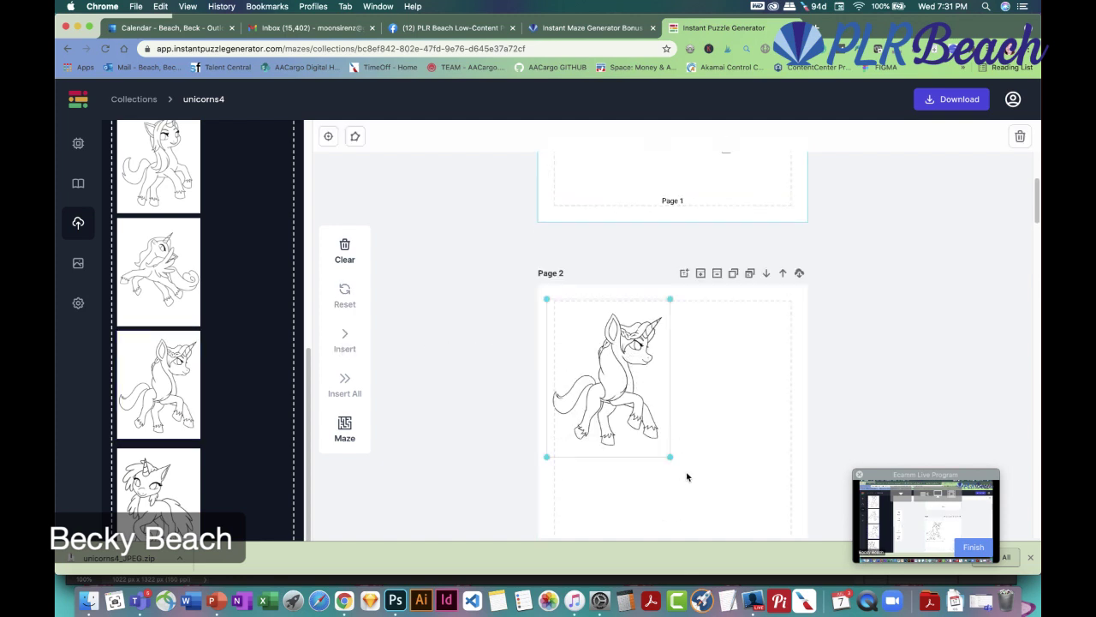
drag(672, 459, 773, 543)
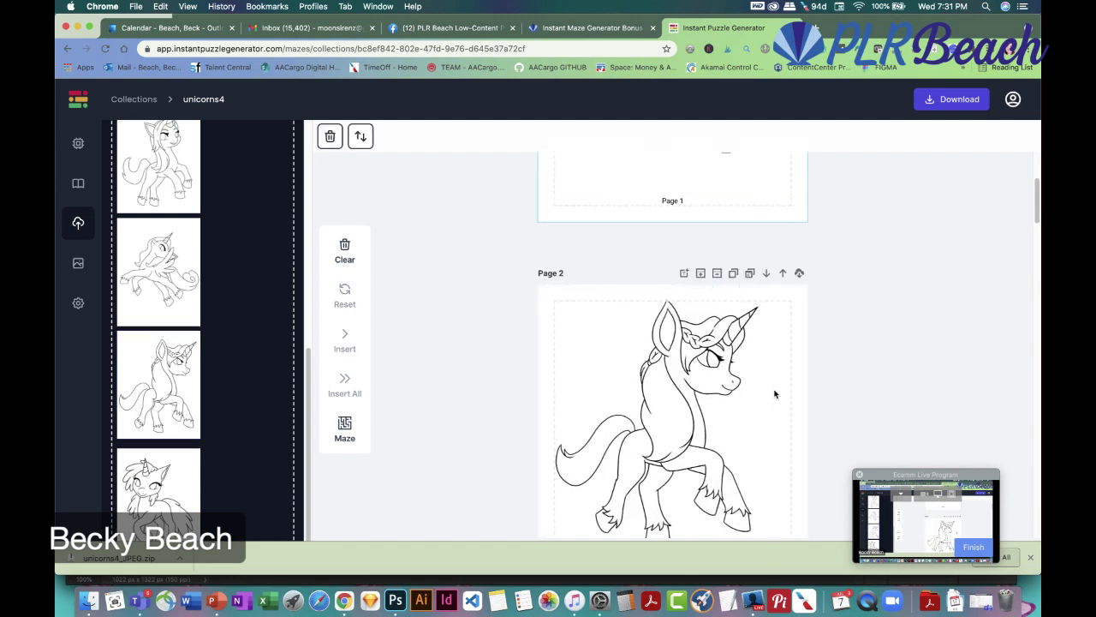
scroll(695, 342, down, 2)
click(696, 333)
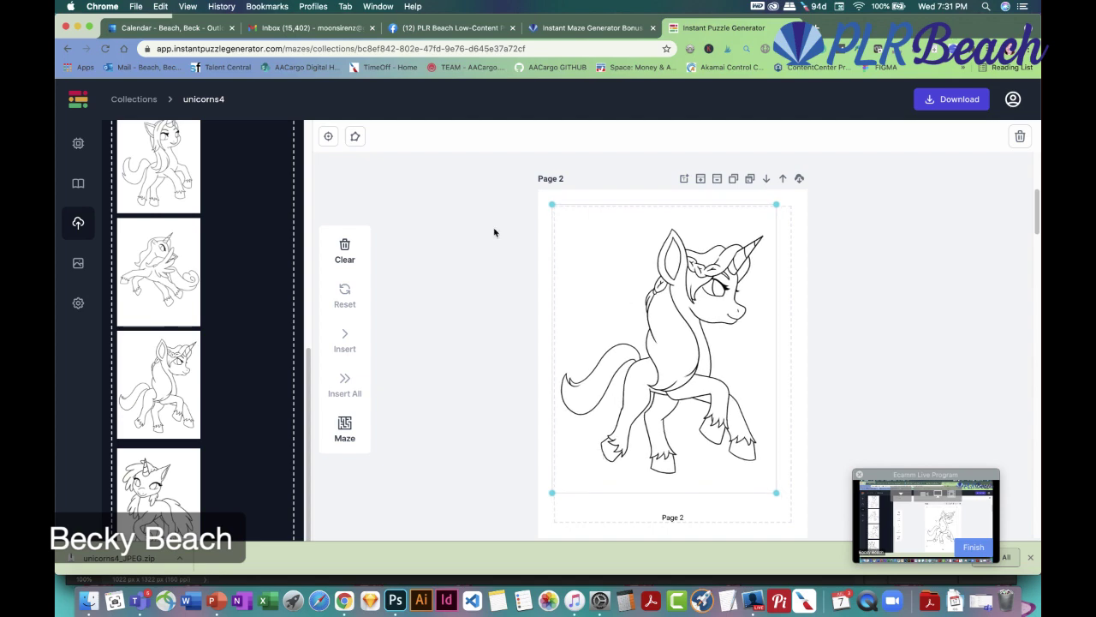
Generate a maze from the unicorn outline on page 2 and reposition the maze against the original outline
click(355, 136)
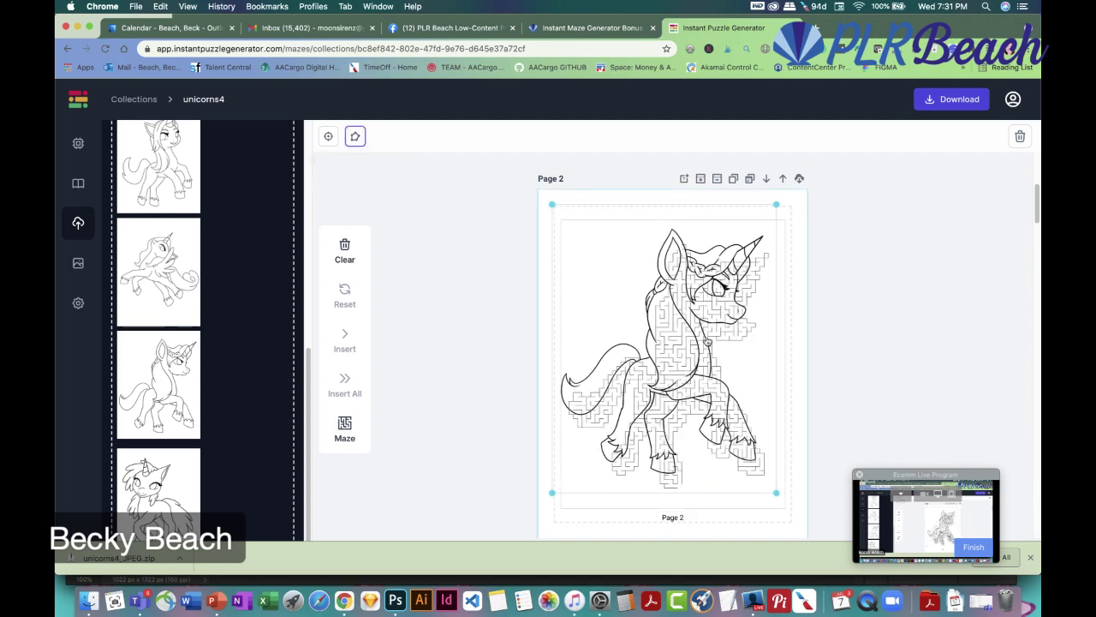
drag(696, 358, 689, 330)
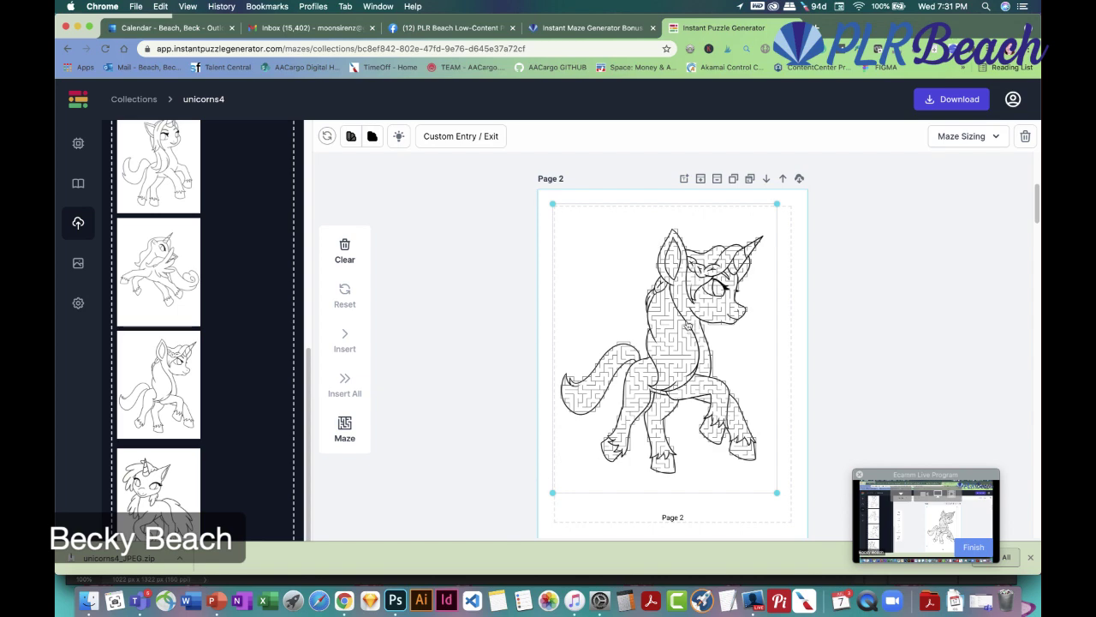
drag(679, 318, 709, 337)
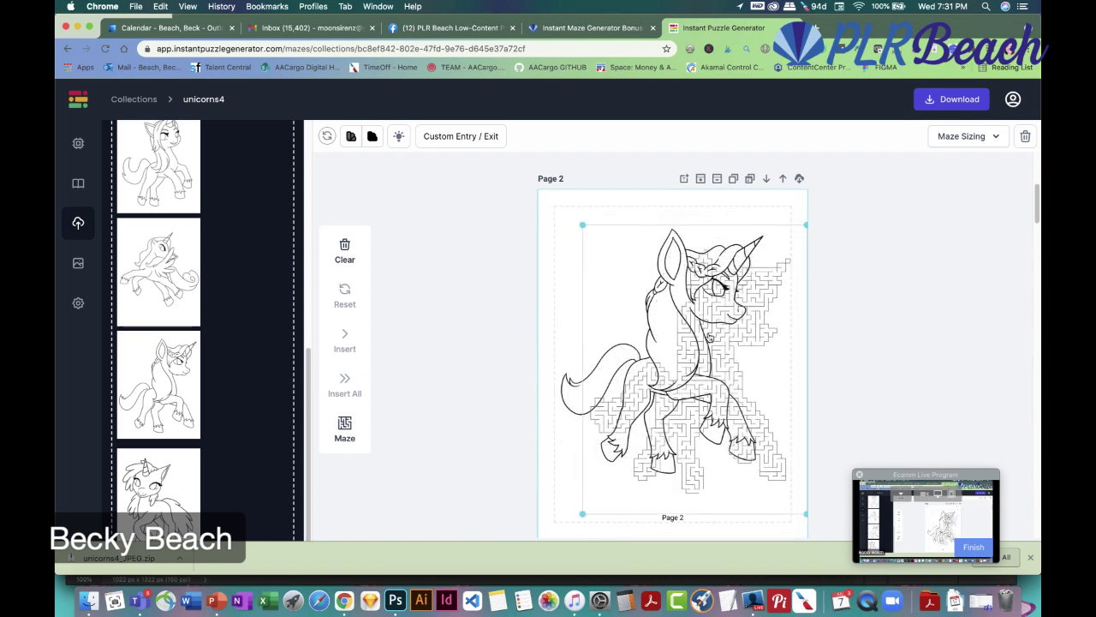
click(576, 396)
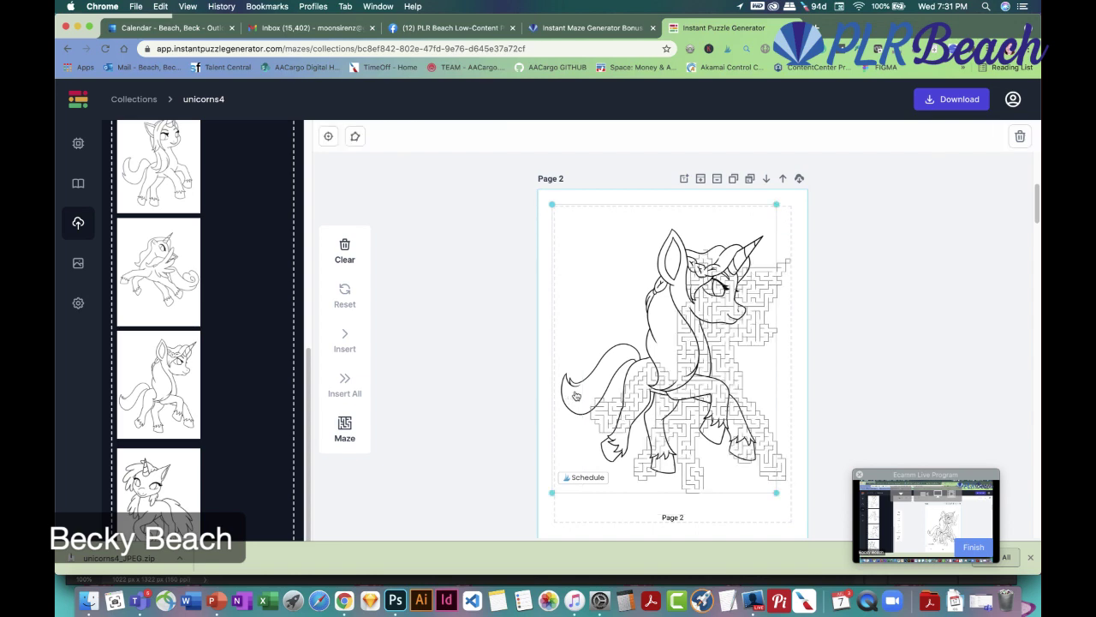
click(721, 380)
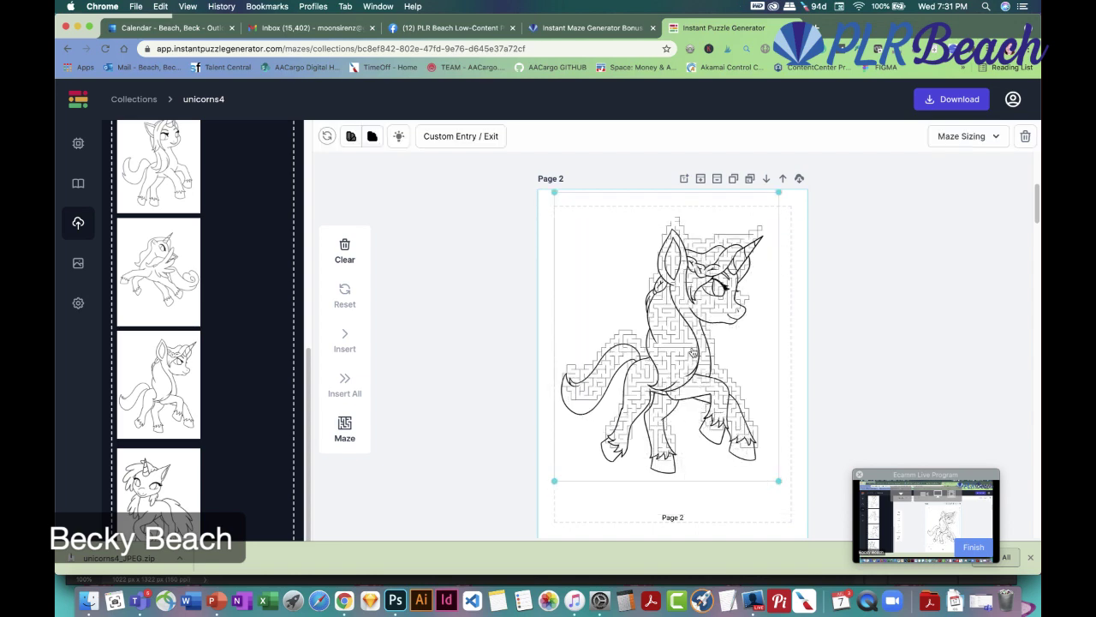
click(572, 401)
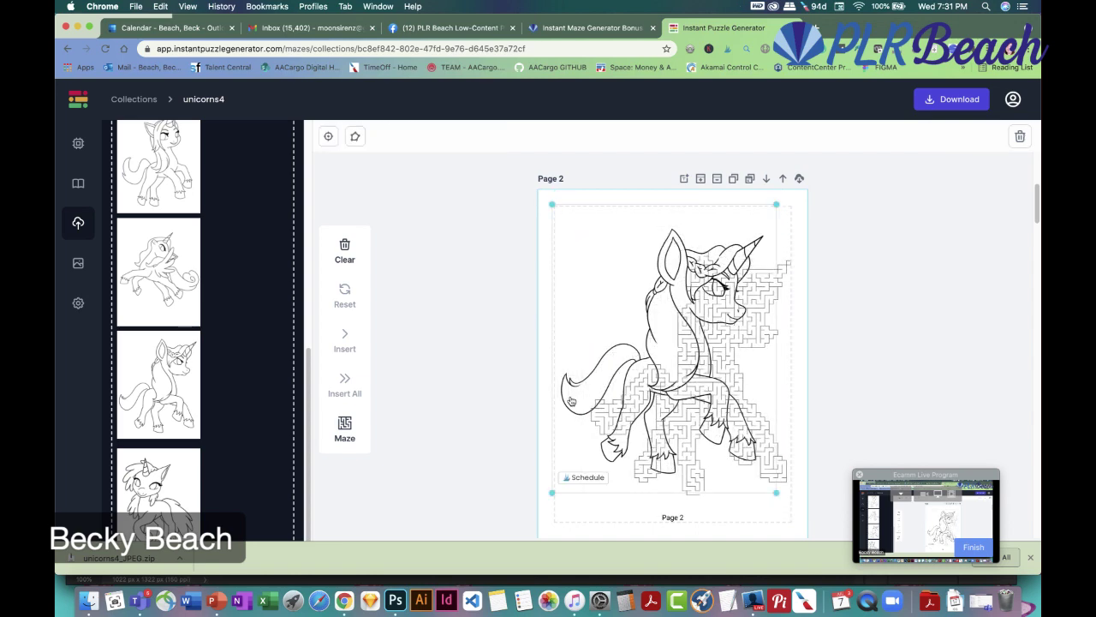
Switch to Photoshop and open unicorn_1.png from the Unicorn Project's Front Offer > PNG folder on the Desktop
click(395, 601)
click(146, 6)
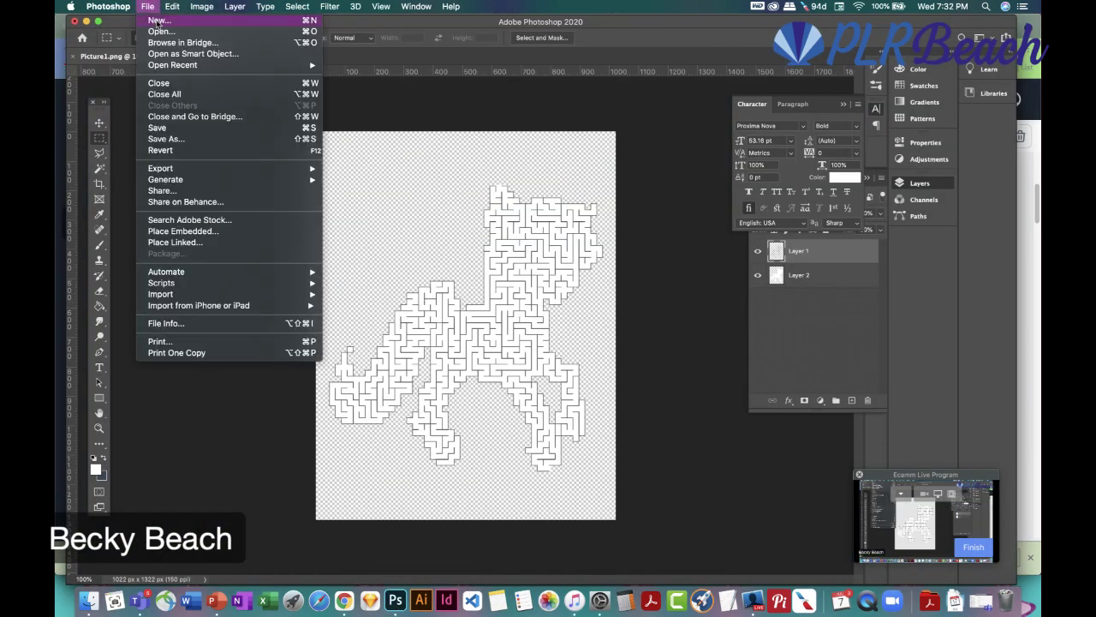
click(169, 32)
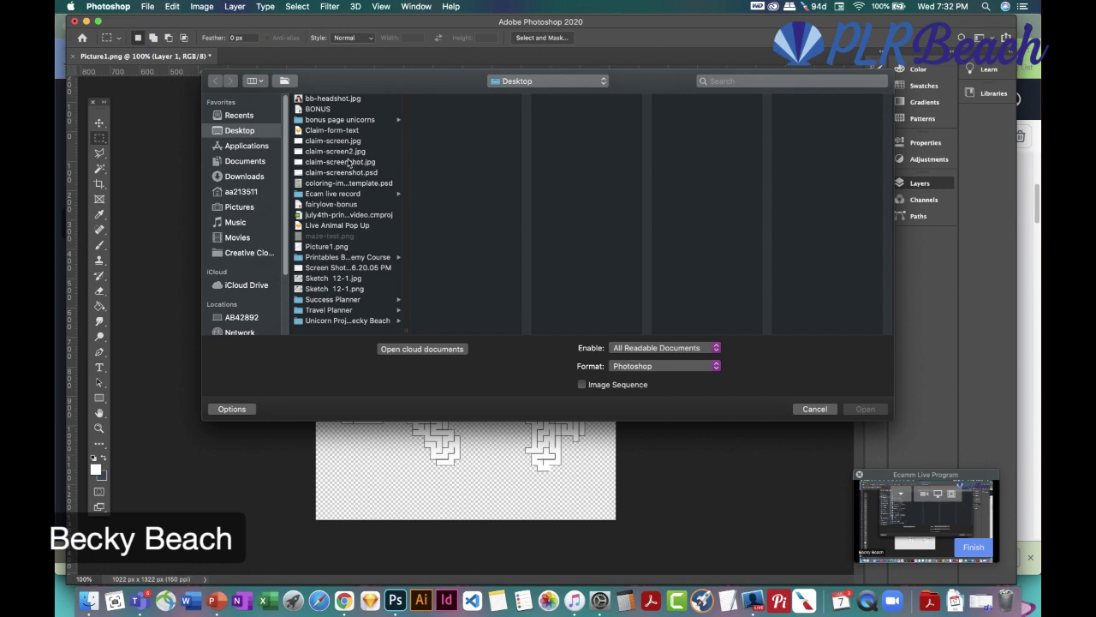
click(326, 321)
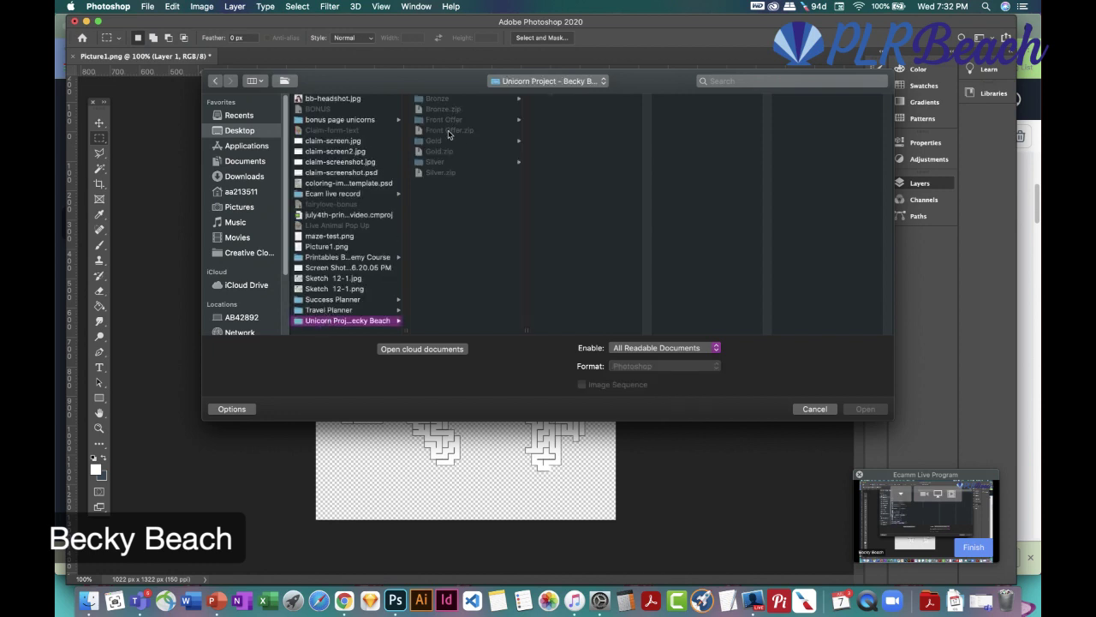
click(446, 121)
click(557, 113)
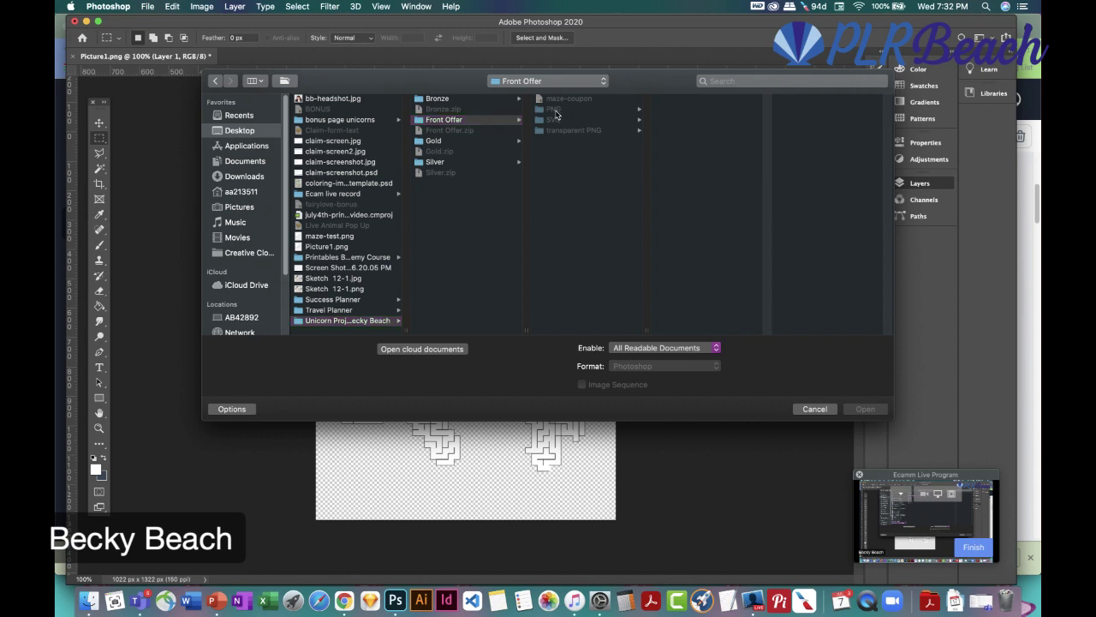
click(673, 132)
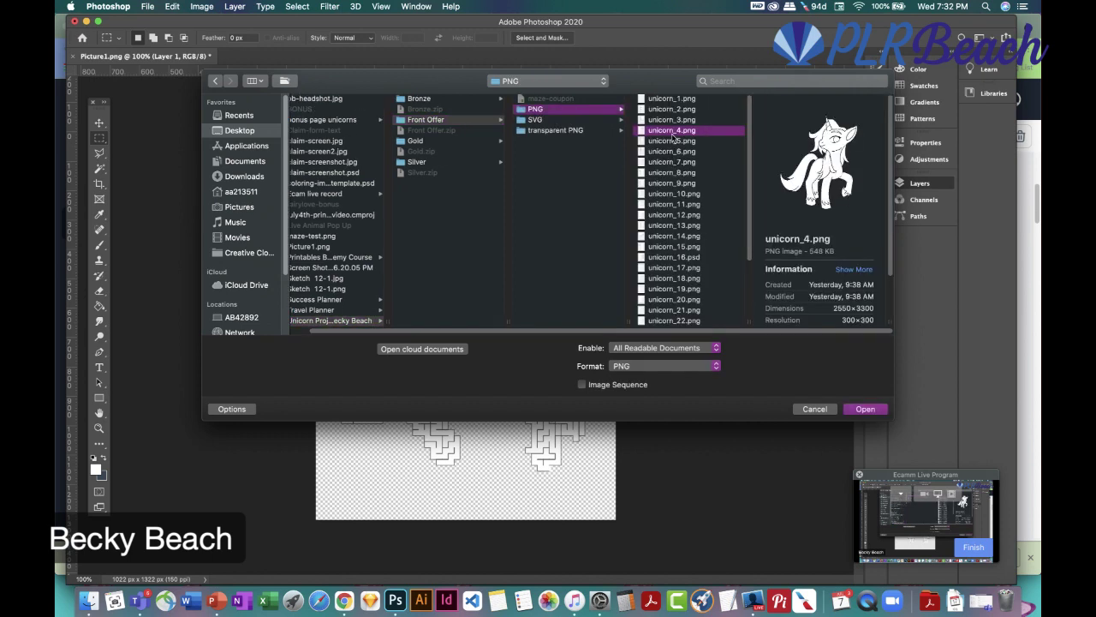
click(670, 163)
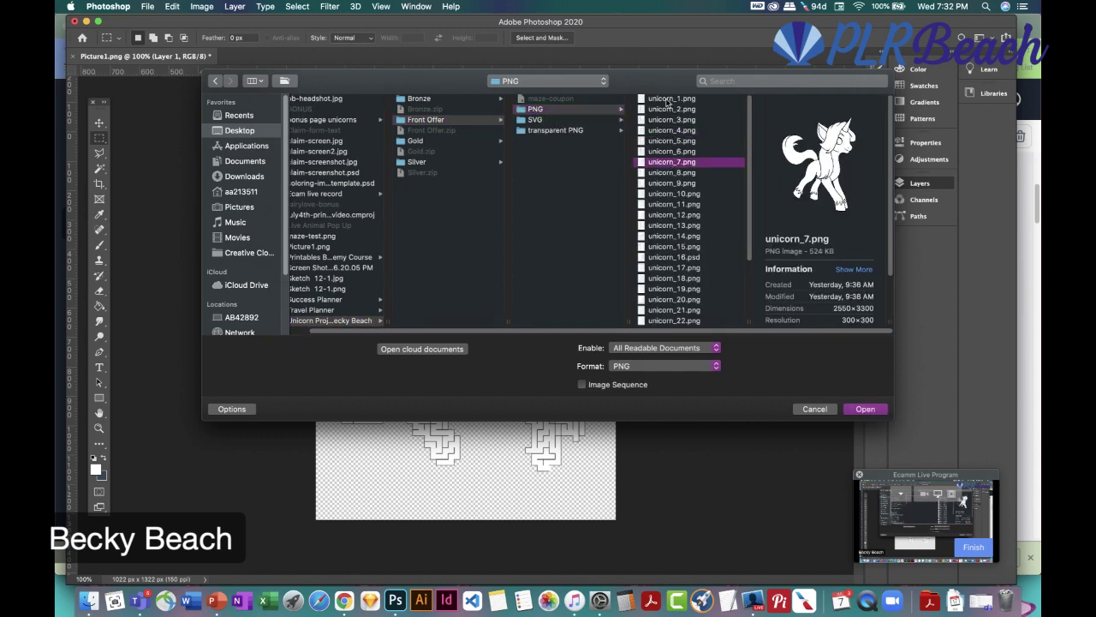
click(667, 100)
click(865, 409)
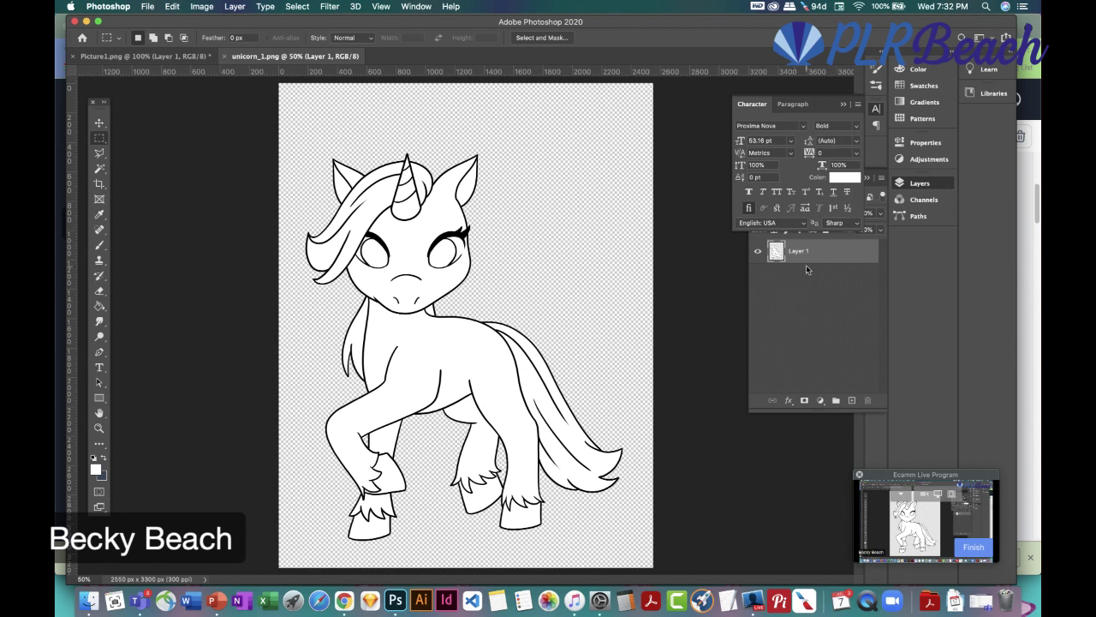
Lock the layer's transparent pixels and paint the whole unicorn solid white with a 5000 px hard round brush
click(873, 111)
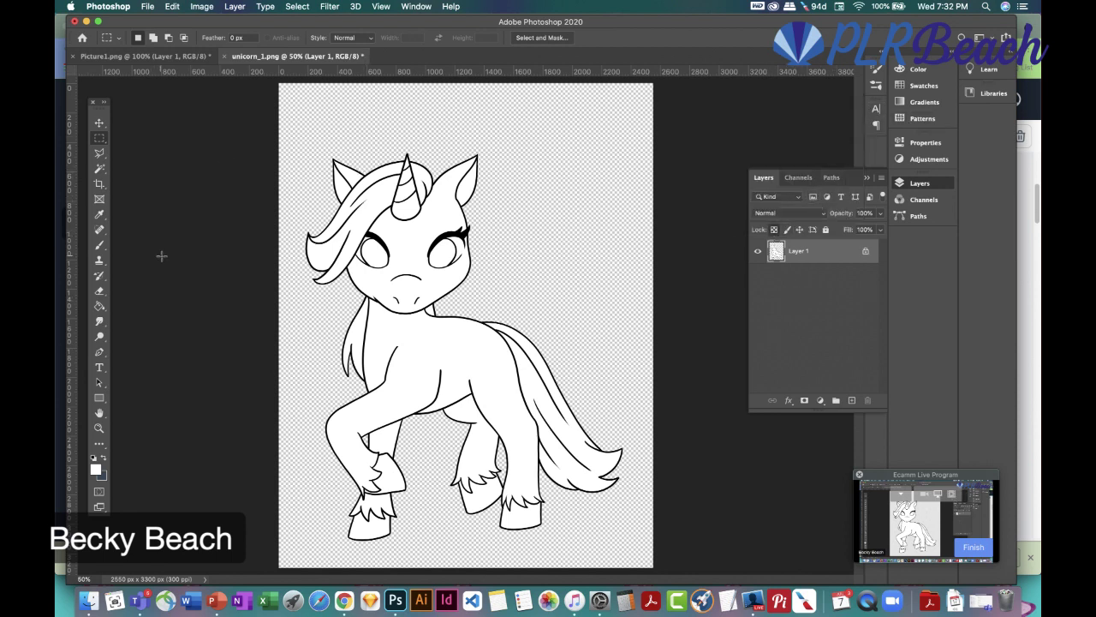
click(100, 245)
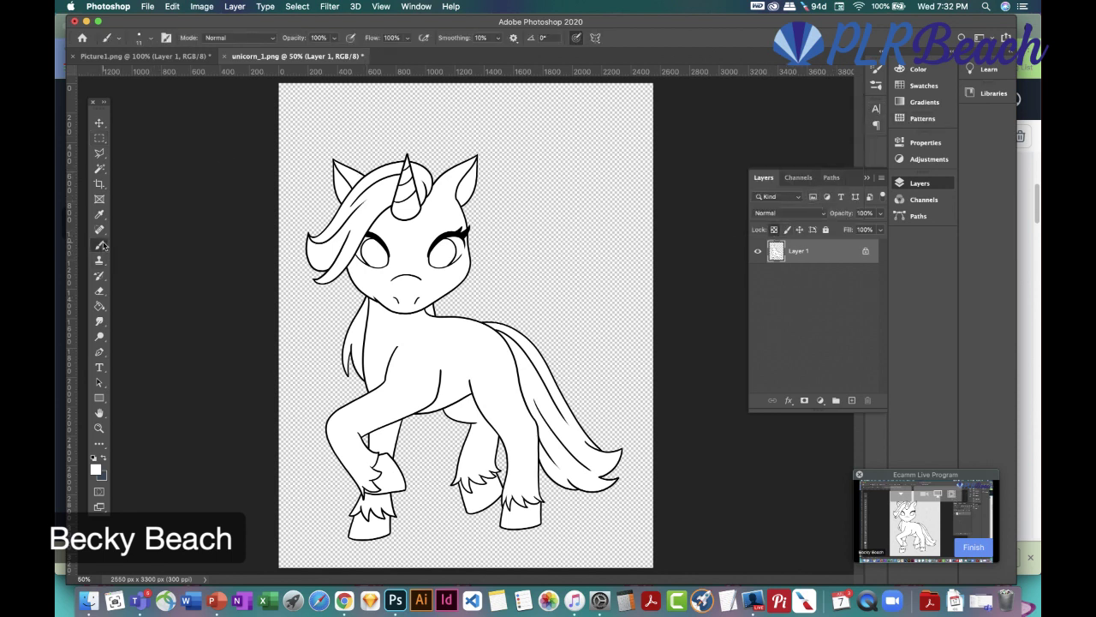
click(96, 469)
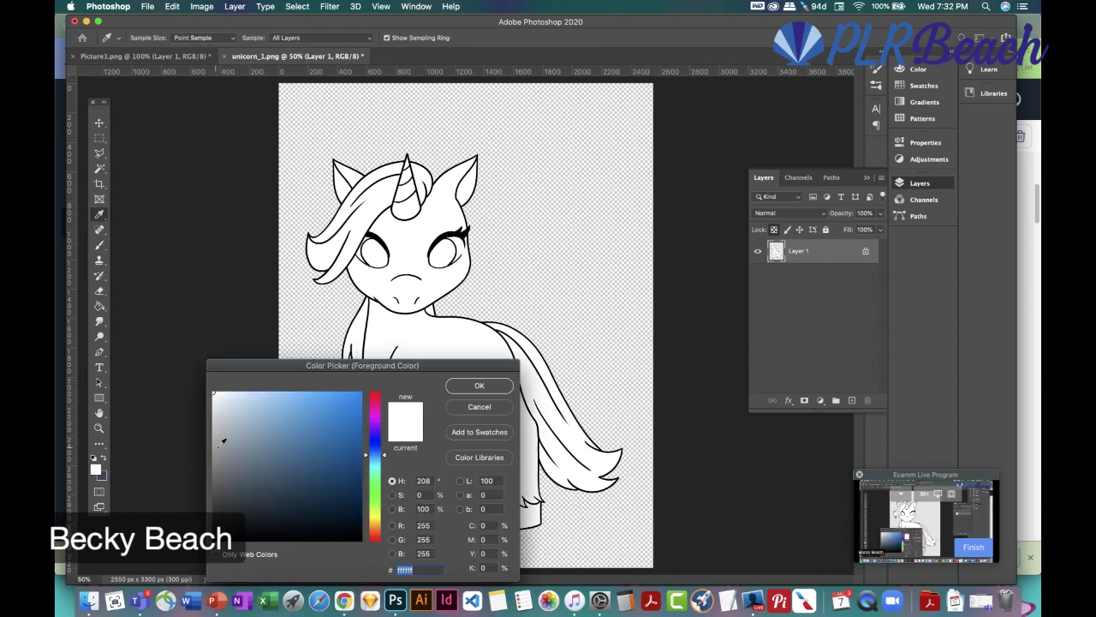
click(480, 385)
click(149, 38)
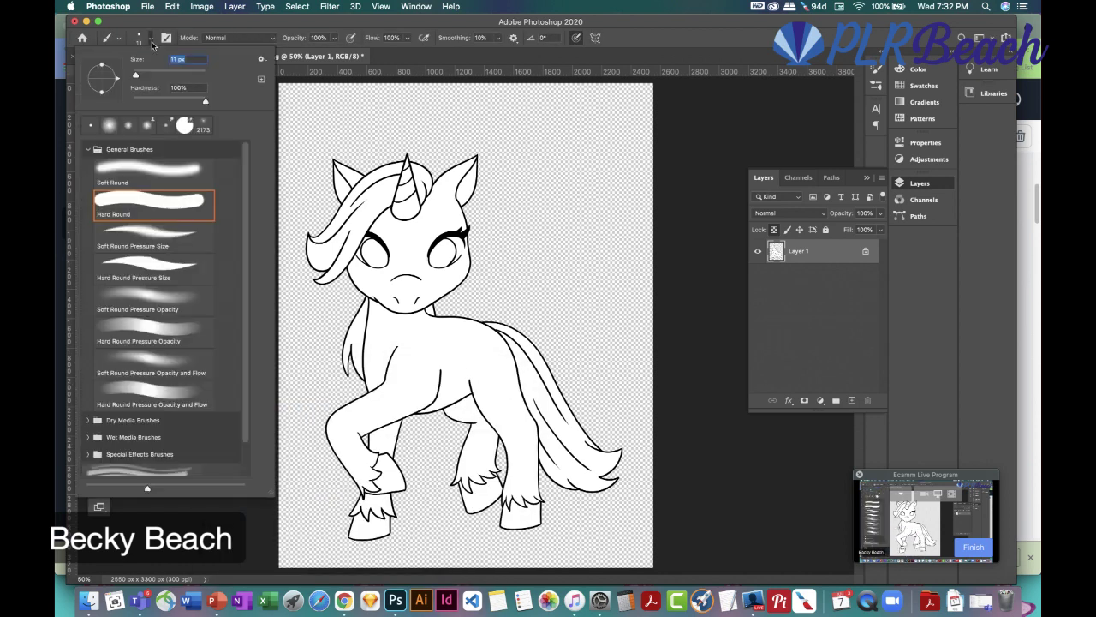
drag(139, 78, 209, 79)
click(406, 211)
click(394, 280)
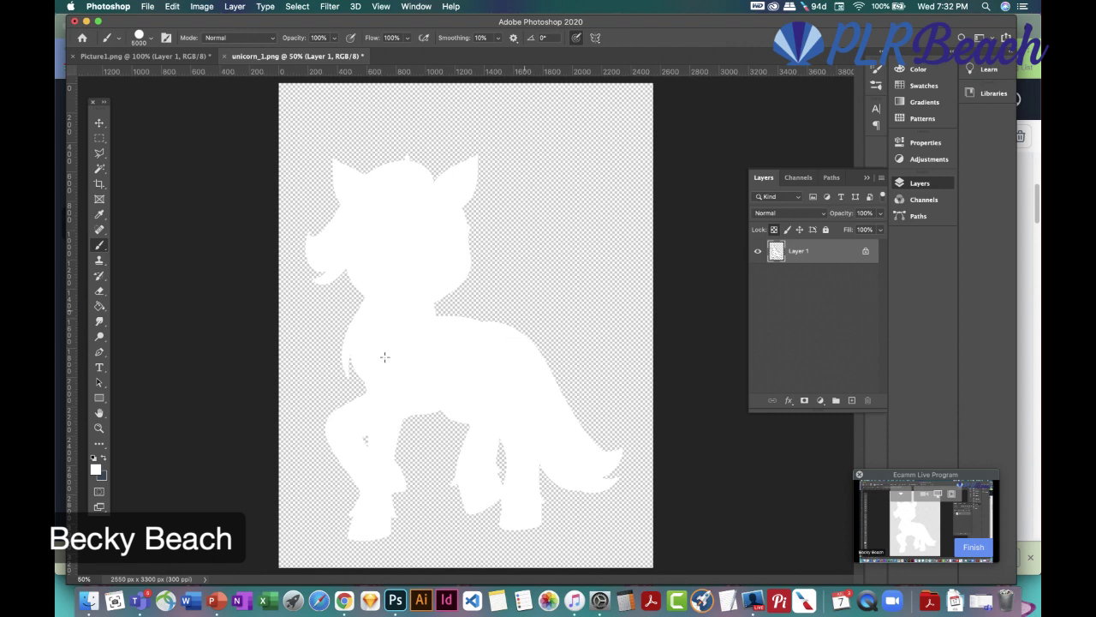
Add a dark blue 20 px outside Stroke layer style to the white unicorn silhouette
click(147, 7)
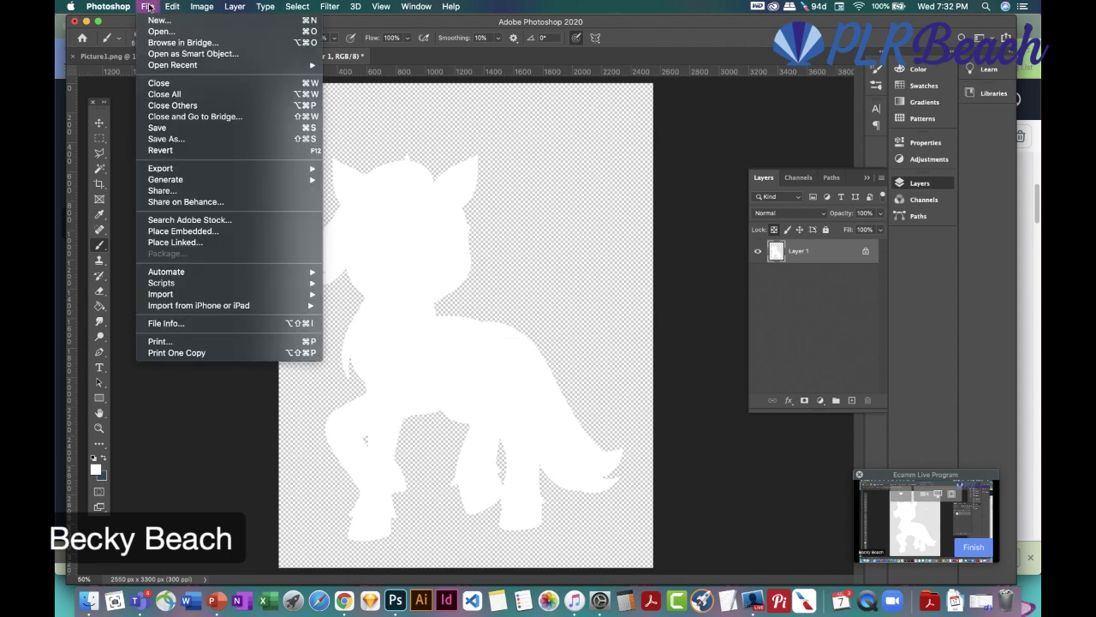
click(192, 129)
key(v)
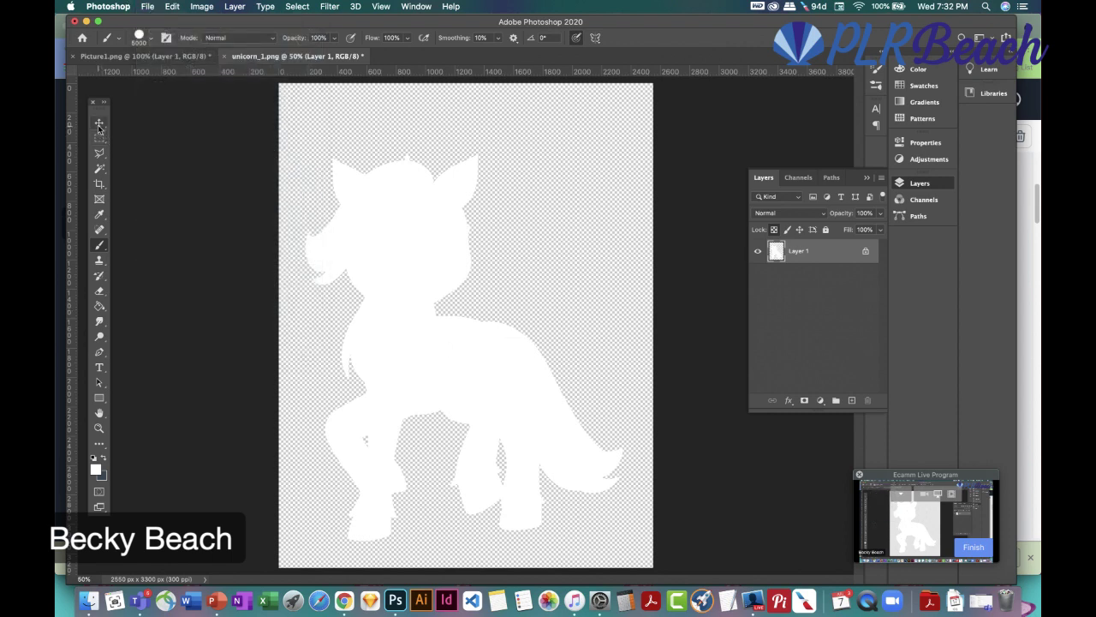
click(235, 6)
mouse_move(276, 125)
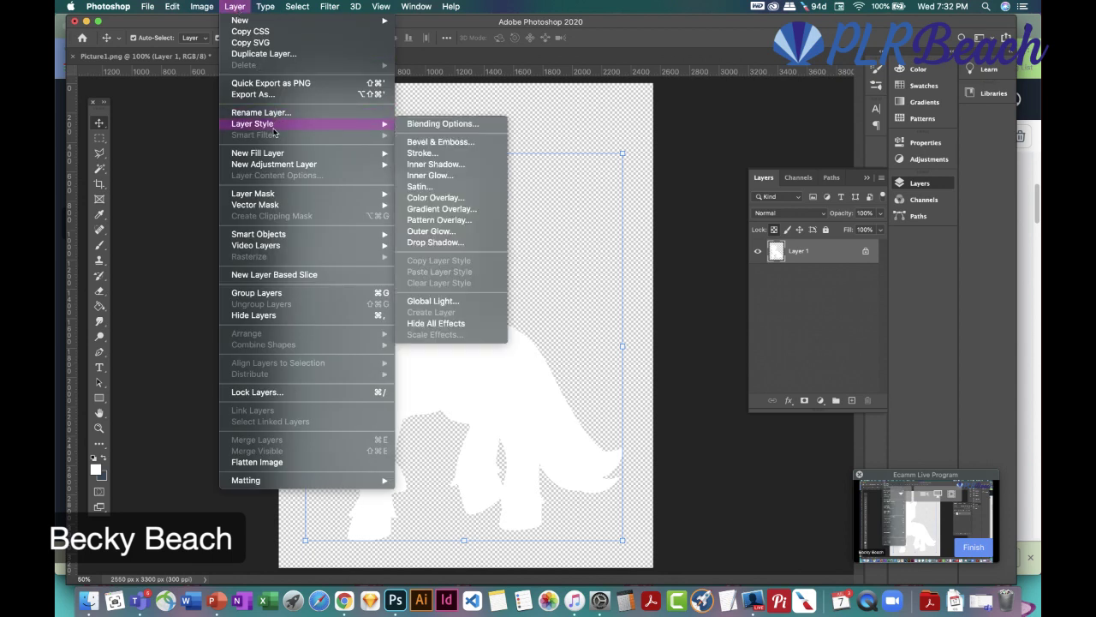
click(423, 154)
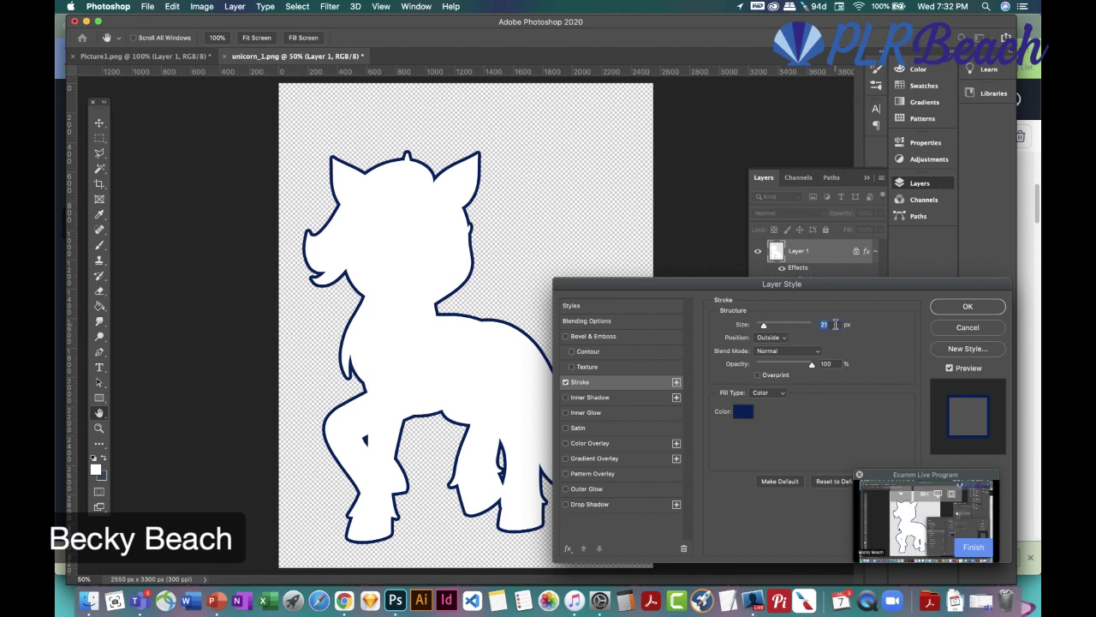
text(20)
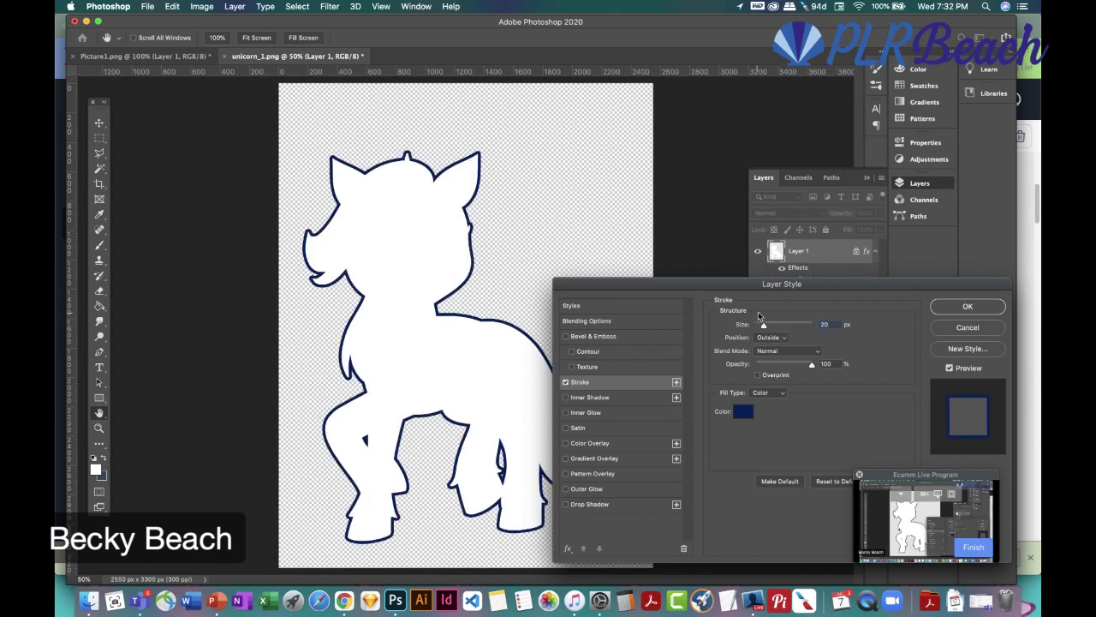
click(966, 306)
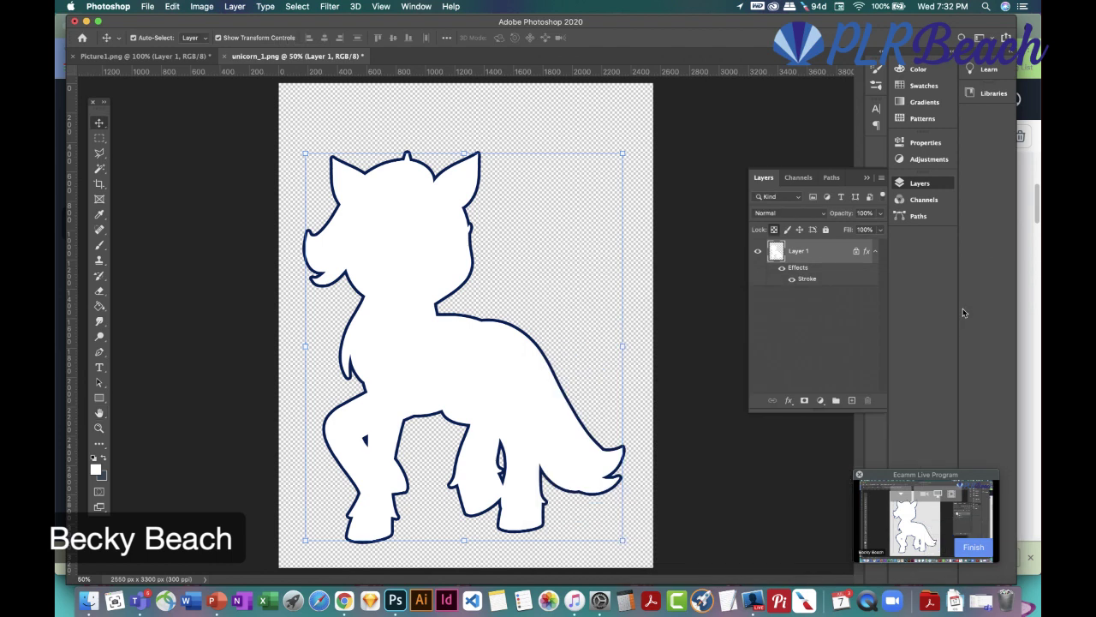
Save a copy of the outlined silhouette to the Desktop as unicorn_1.png in PNG format with medium file size
click(147, 6)
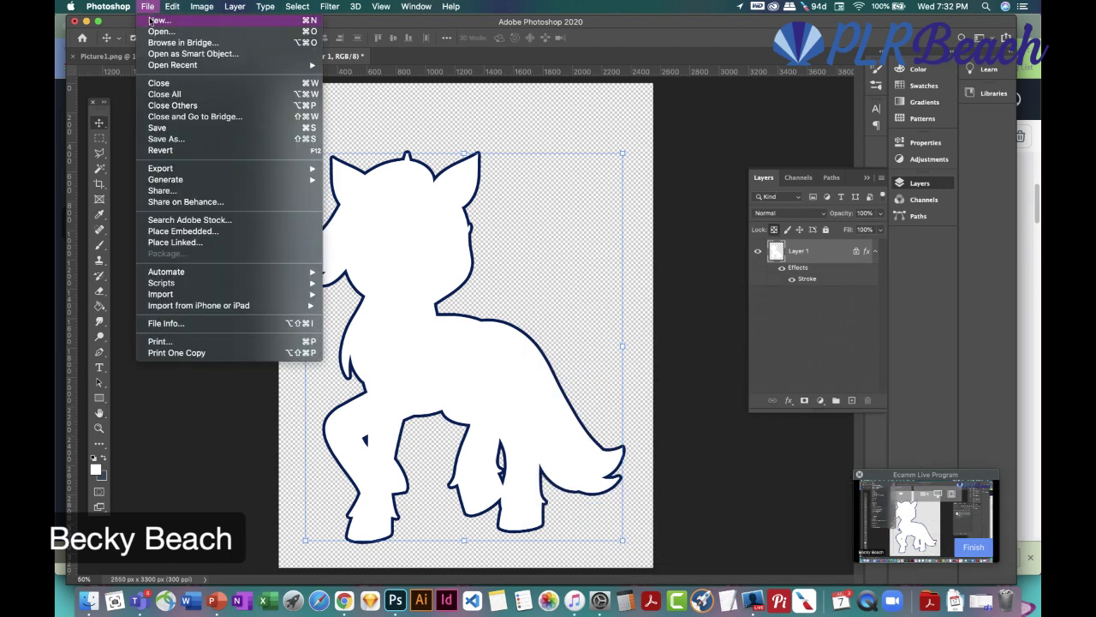
click(167, 138)
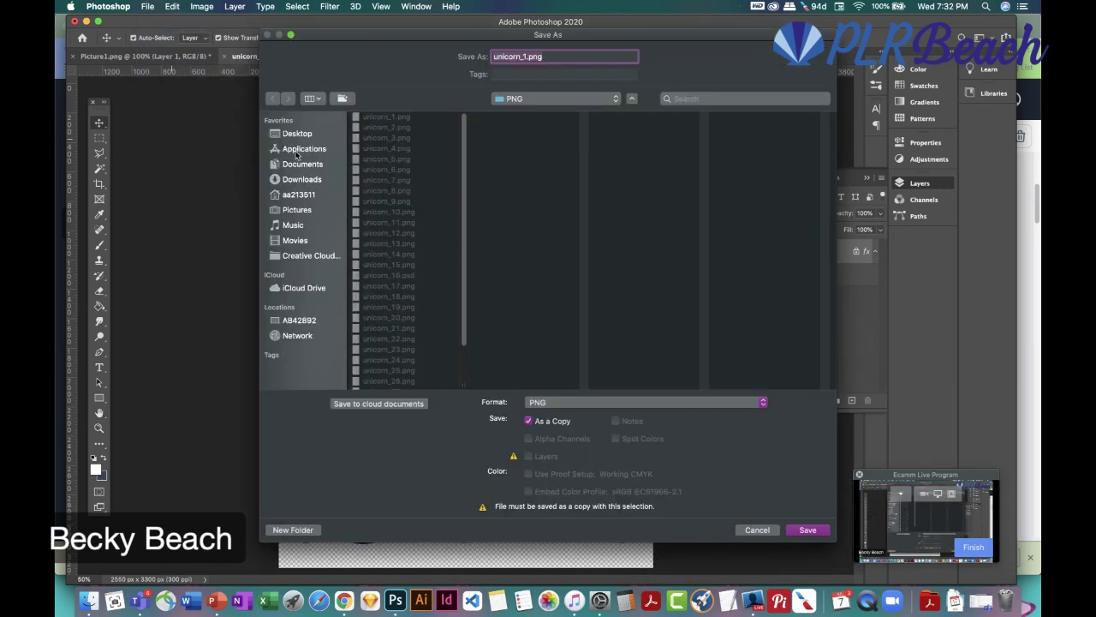
click(297, 133)
click(567, 402)
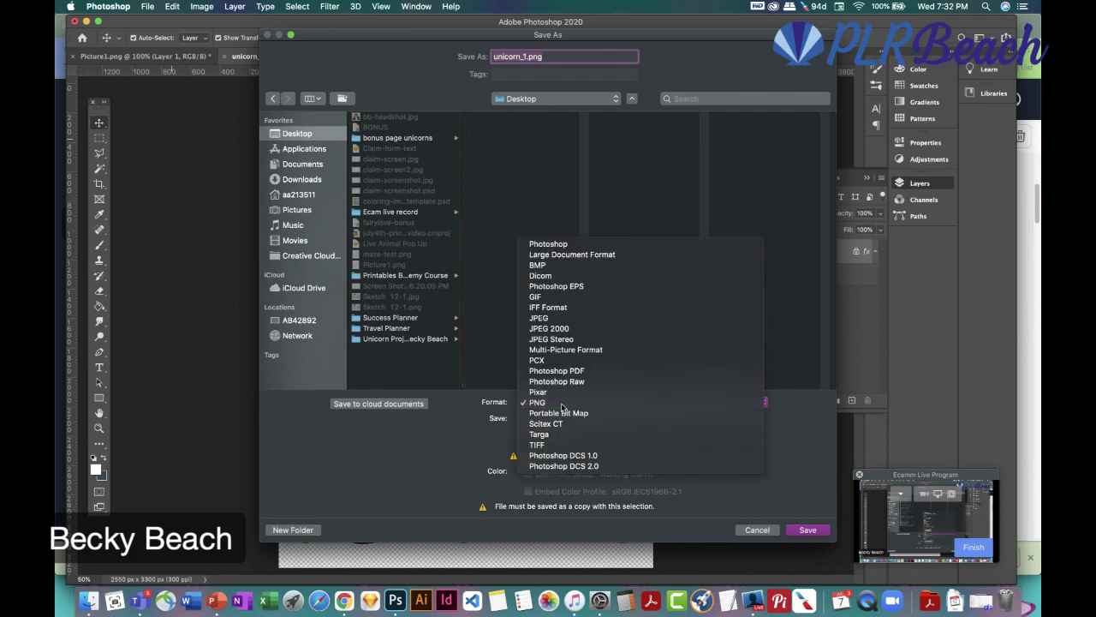
click(567, 400)
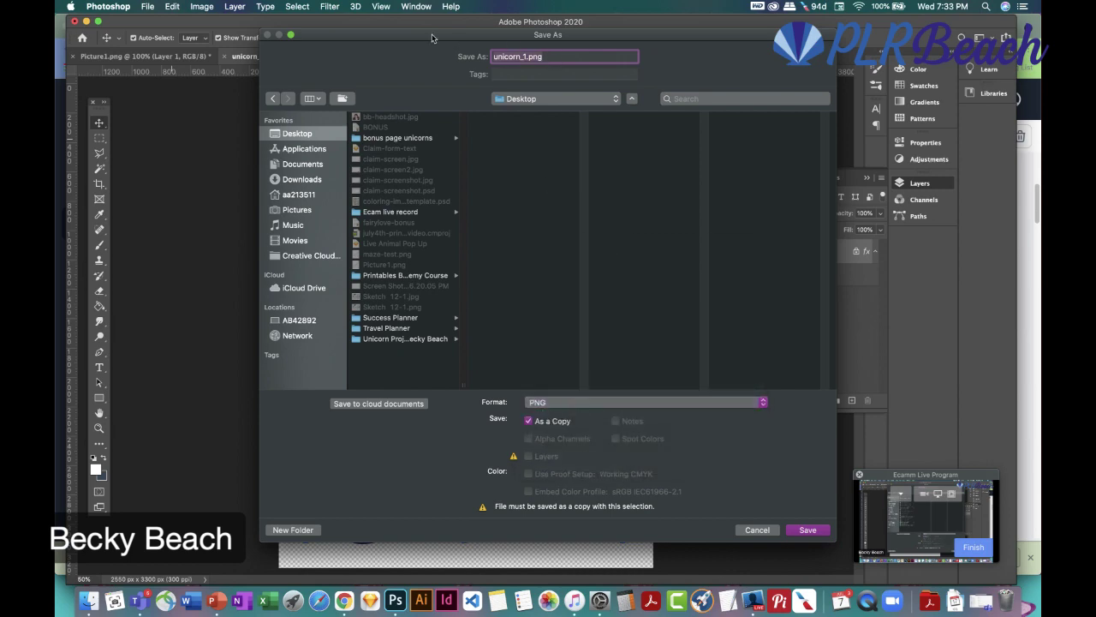
click(809, 535)
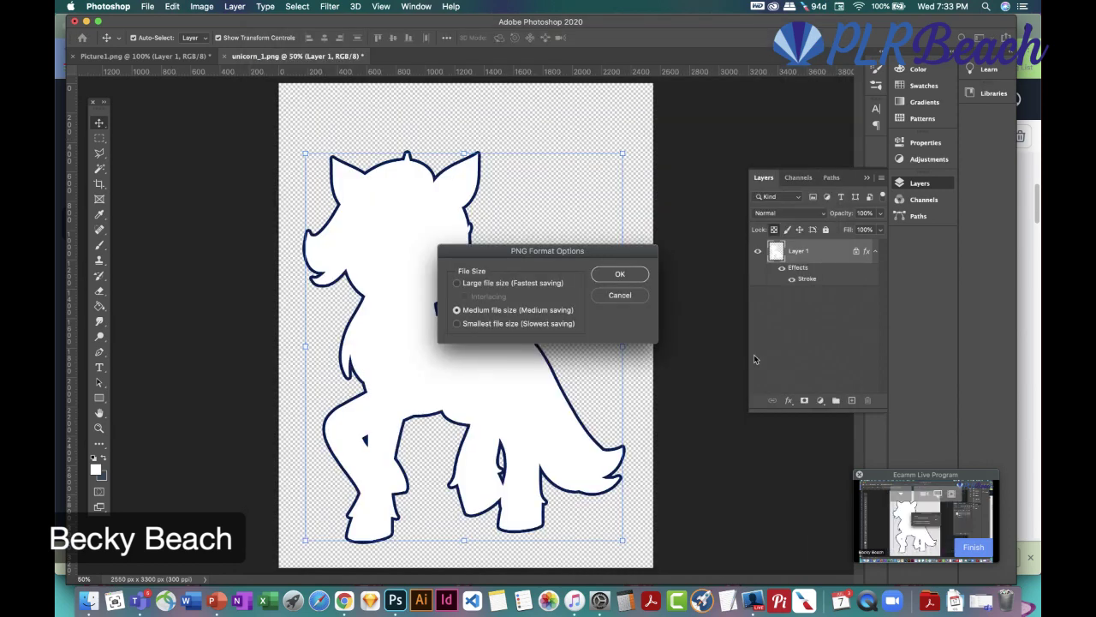
click(622, 273)
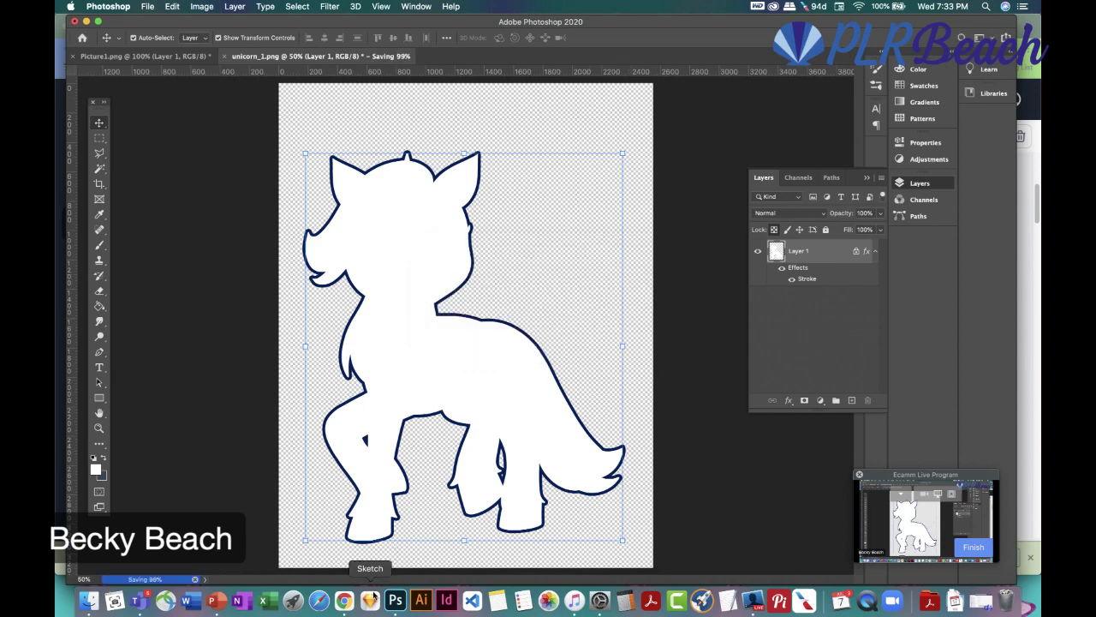
Switch to Instant Puzzle Generator in Chrome and upload unicorn_1.png from the Desktop to the collection's images
click(346, 602)
scroll(120, 303, up, 3)
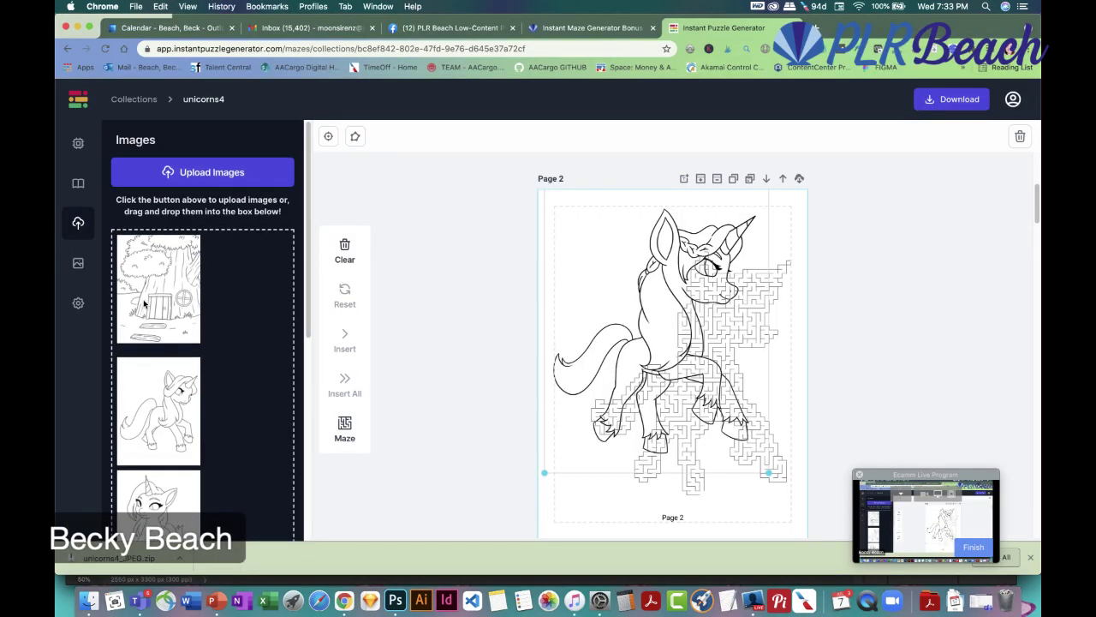
click(179, 174)
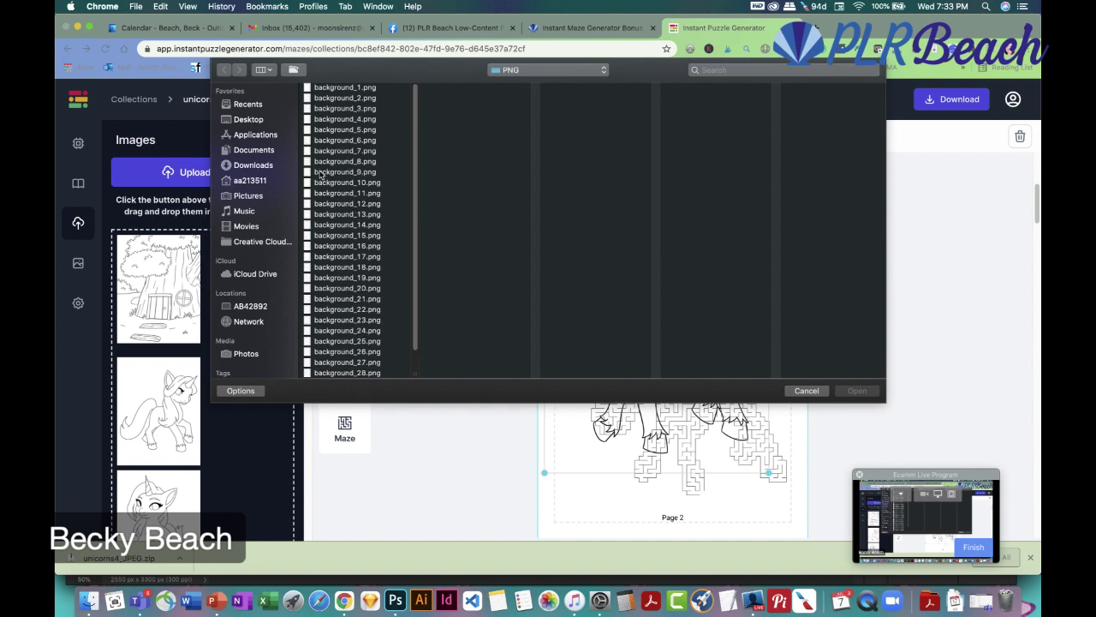
click(250, 120)
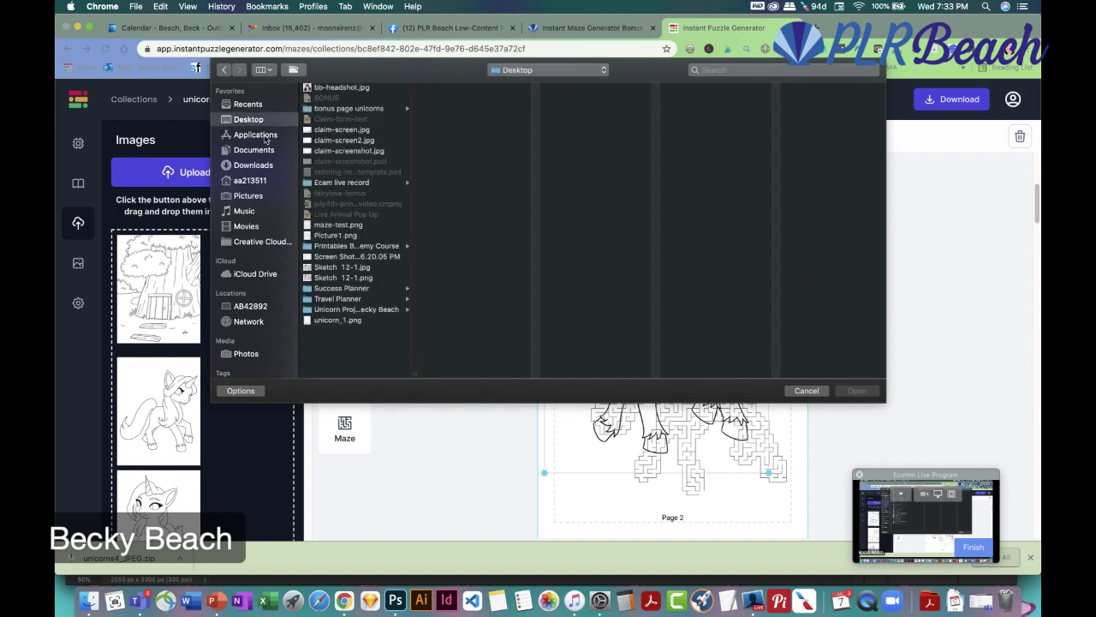
click(338, 320)
click(857, 390)
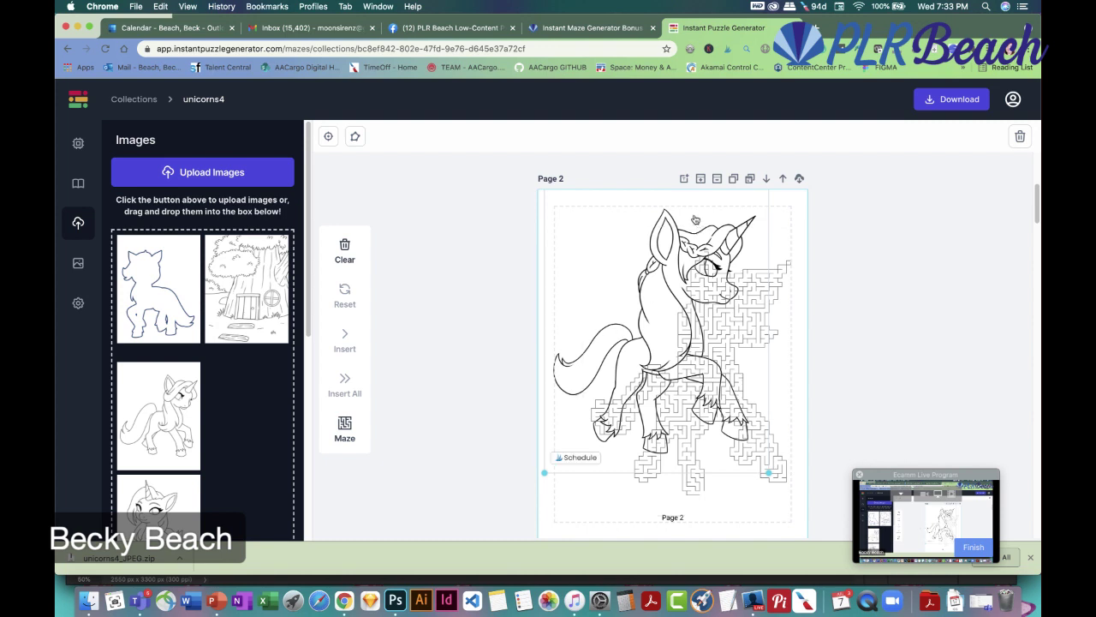
Add a new blank page after Page 2 and insert the uploaded unicorn silhouette on it
click(700, 179)
scroll(521, 306, down, 5)
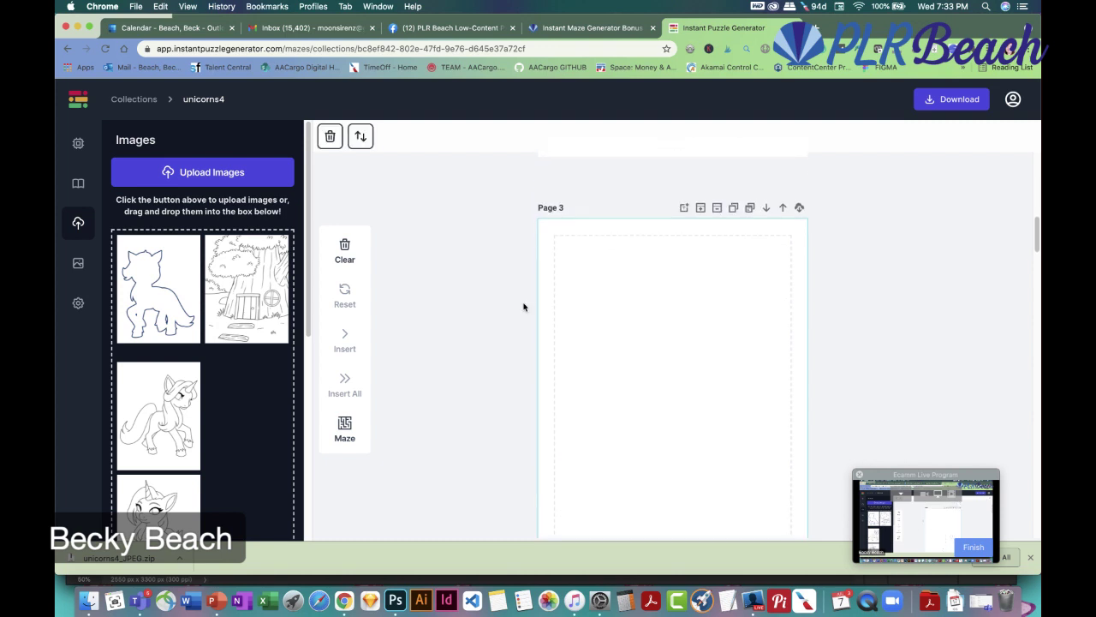
click(145, 293)
click(344, 336)
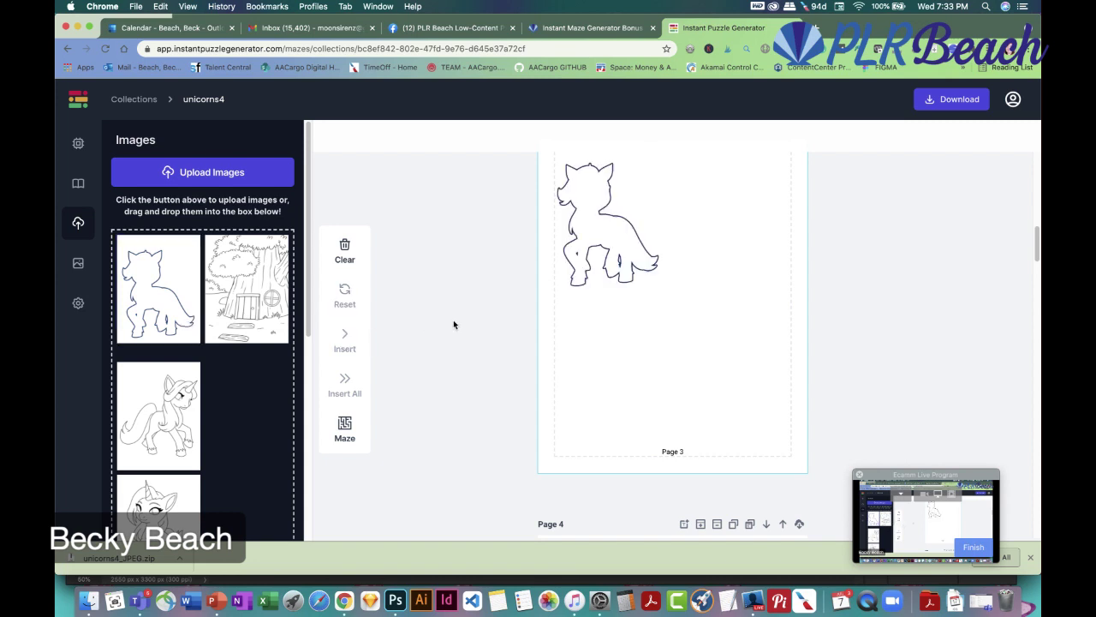
Generate a shaped maze from the unicorn silhouette on Page 3
scroll(454, 324, up, 1)
click(591, 274)
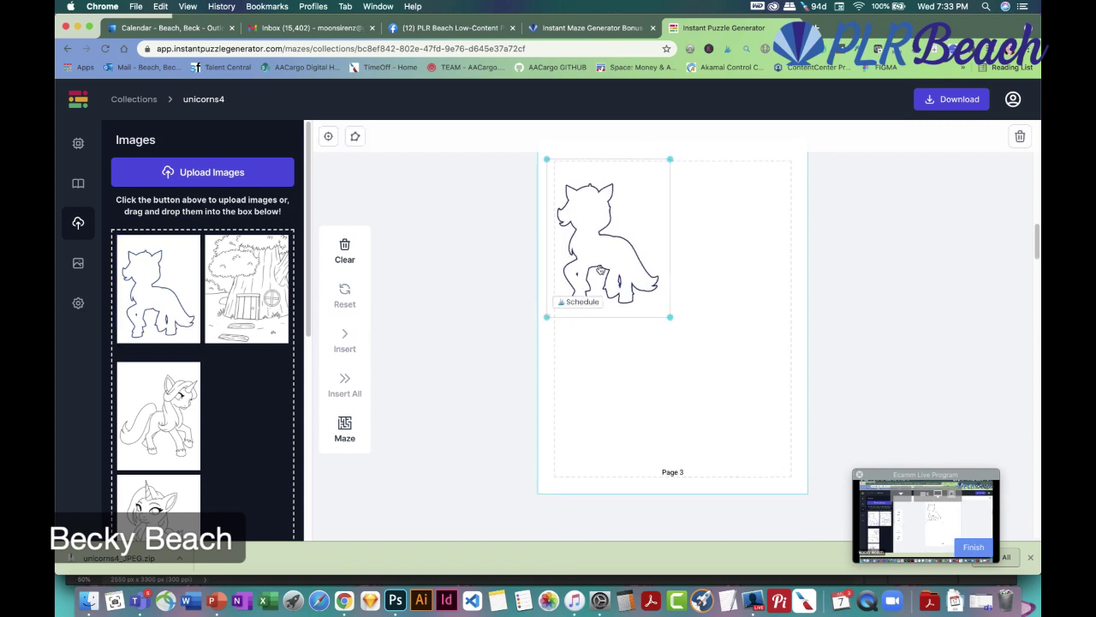
click(356, 137)
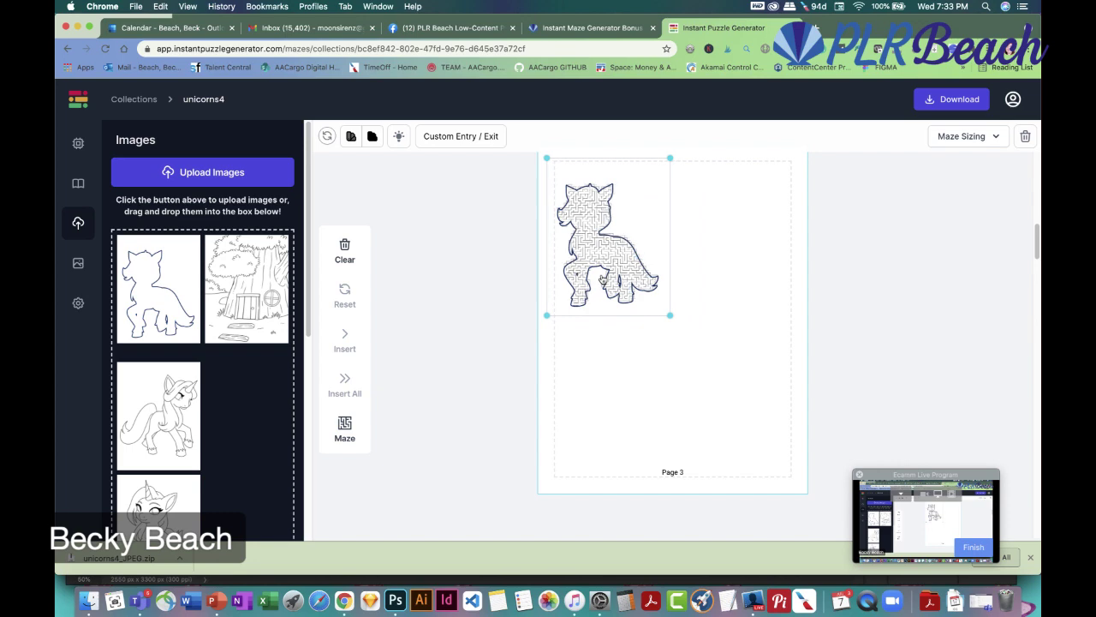
Pull the maze off the silhouette and enlarge it, then shrink it back to fit over the small outline
drag(604, 280, 681, 337)
drag(749, 373, 800, 457)
drag(750, 411, 707, 363)
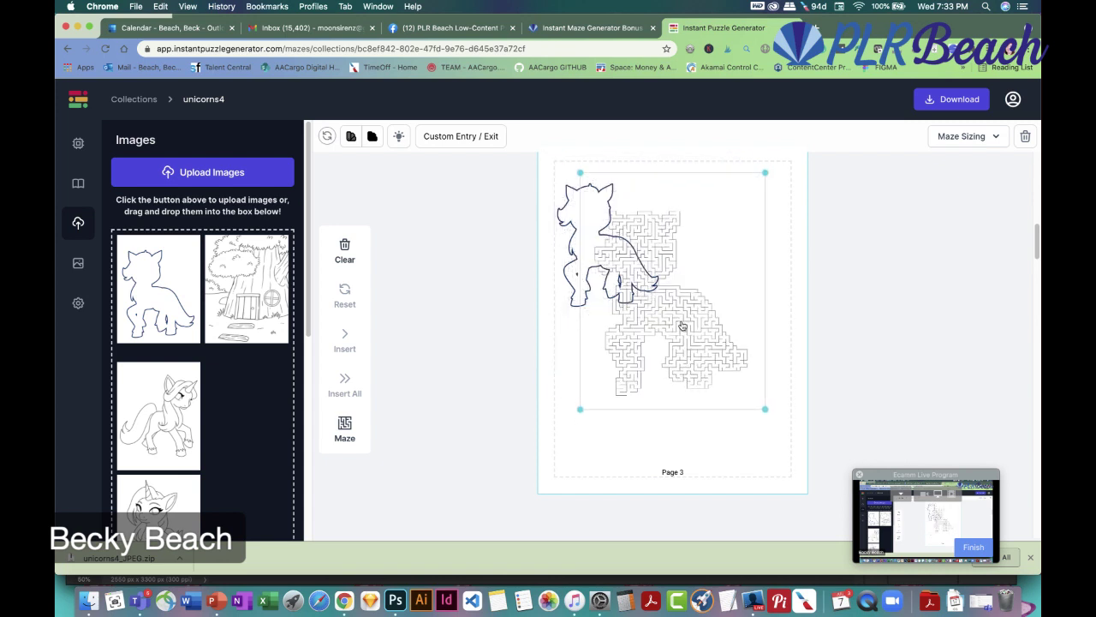
drag(766, 409, 697, 324)
drag(645, 276, 613, 266)
click(716, 368)
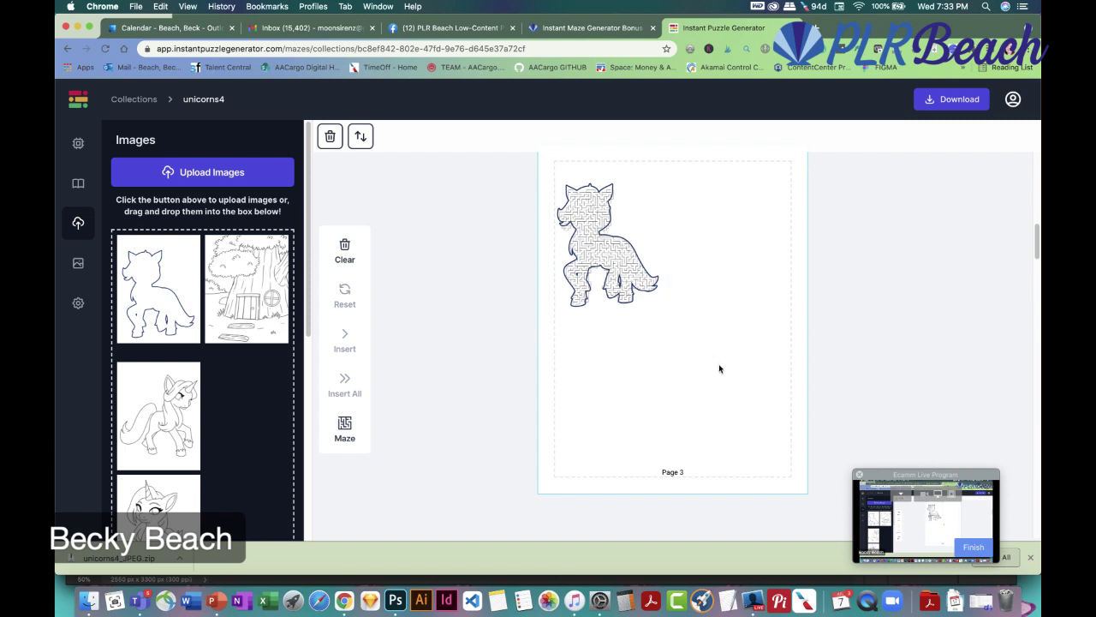
Move the maze aside, enlarge the silhouette outline to nearly fill Page 3, and scale the maze to fit over it
double_click(599, 248)
drag(623, 265, 750, 361)
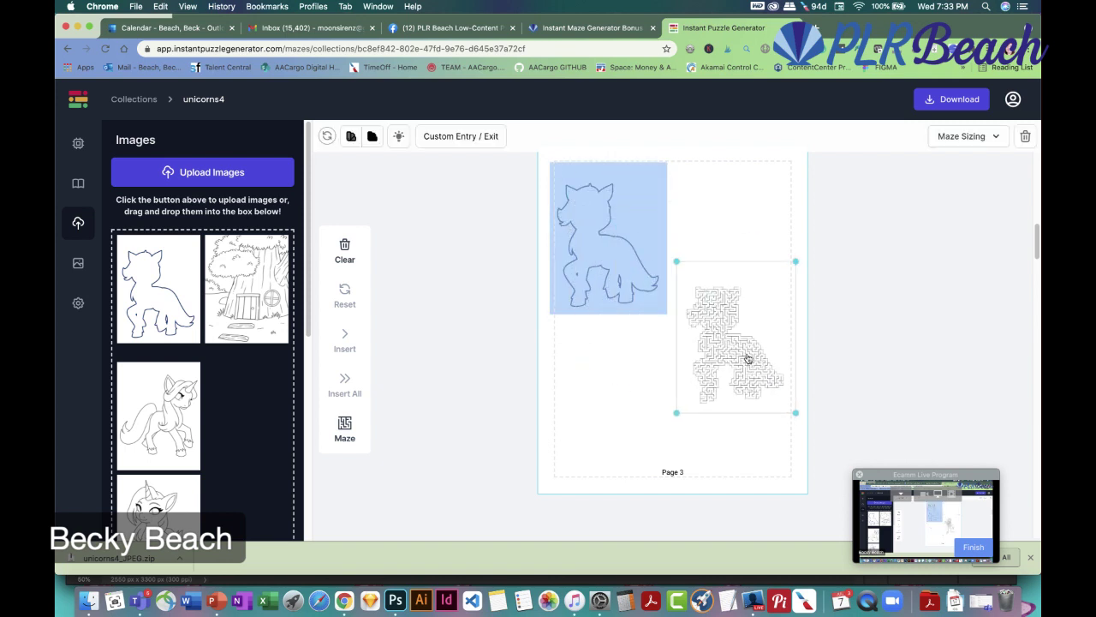
click(575, 302)
drag(670, 317, 803, 472)
click(729, 339)
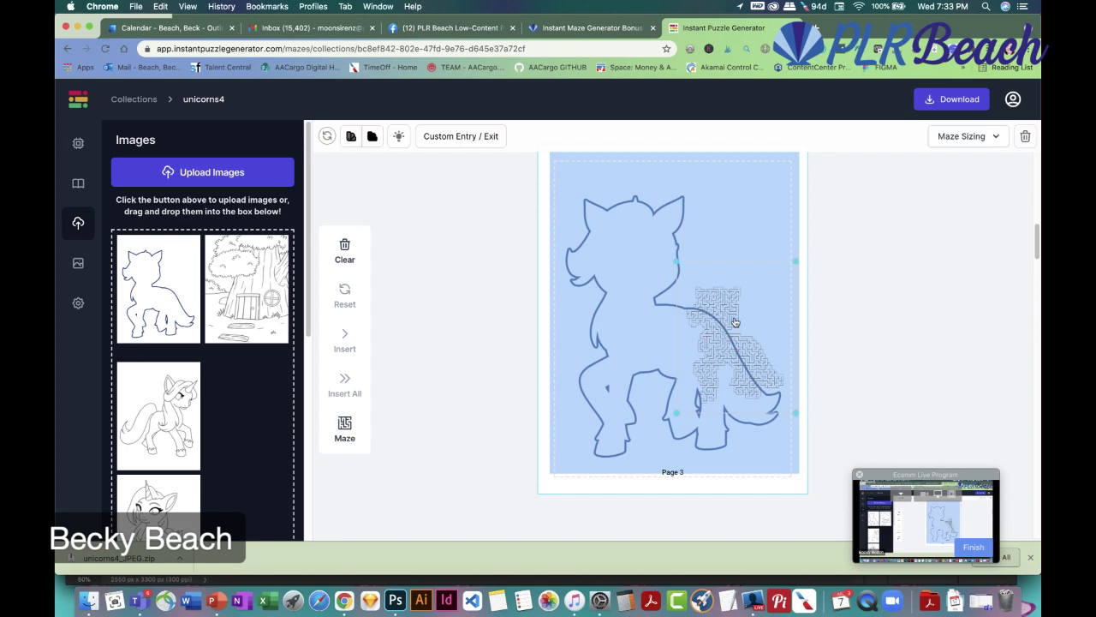
drag(683, 269, 546, 195)
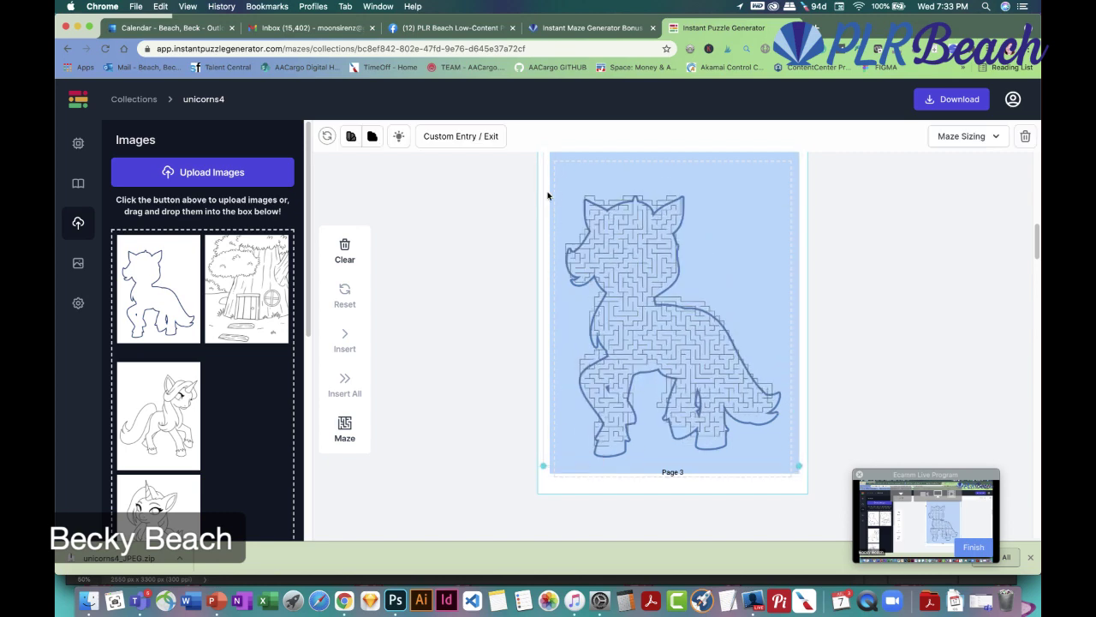
click(841, 445)
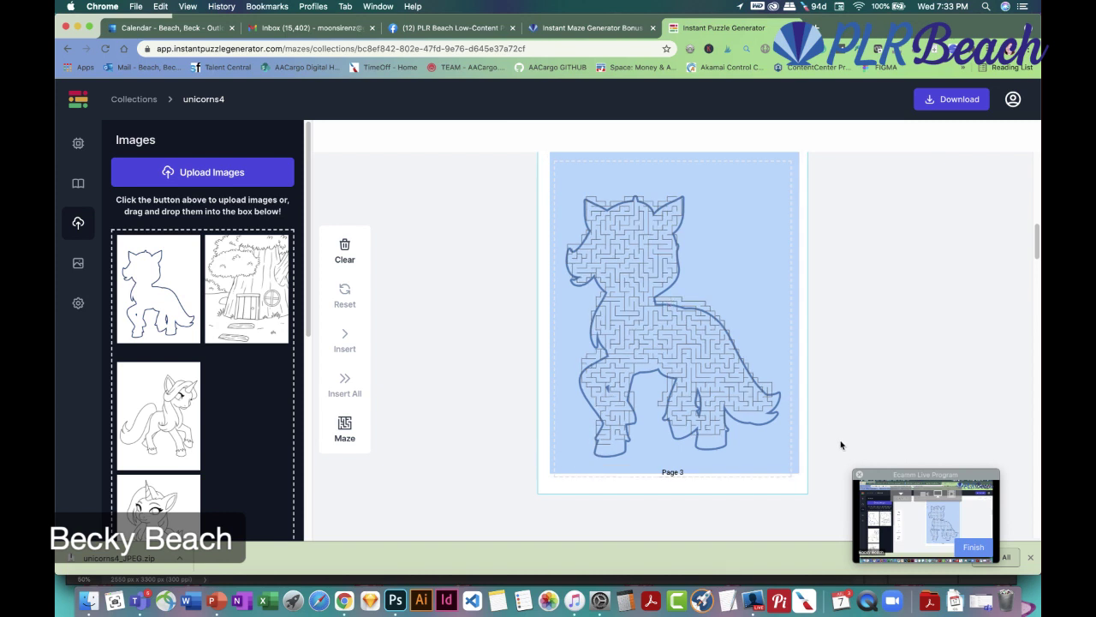
Shrink the silhouette outline slightly so it lies inside the page margins and lines up with the maze
click(786, 474)
mouse_move(802, 477)
mouse_down()
mouse_move(811, 486)
mouse_move(792, 463)
mouse_up()
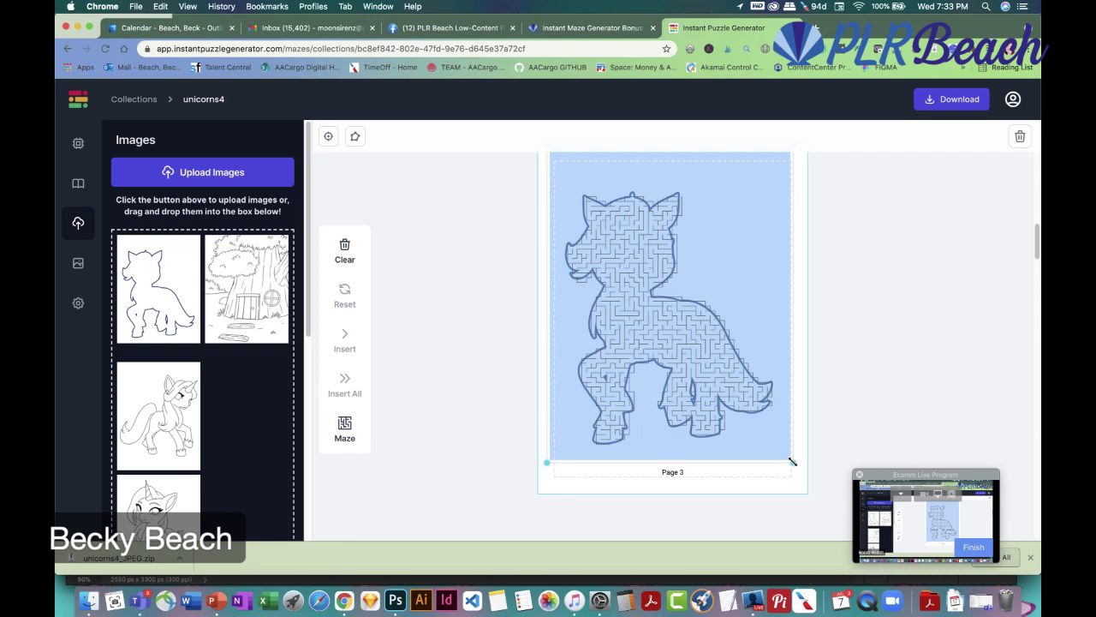
click(601, 243)
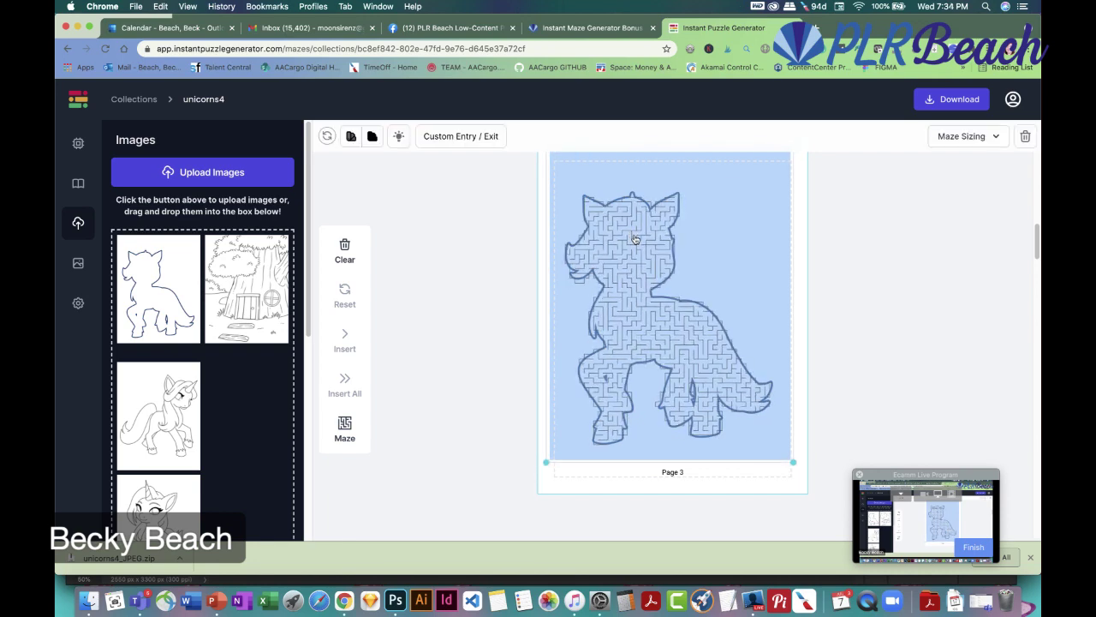
click(433, 264)
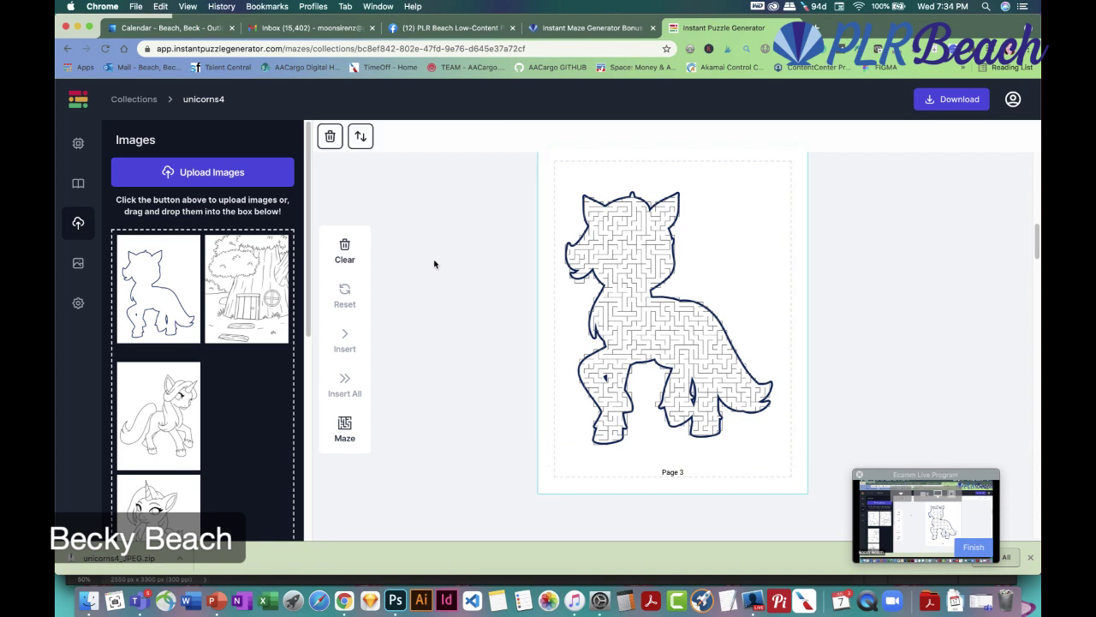
Slide the maze off the silhouette outline, delete the outline, and move the maze back to the middle of Page 3
click(634, 277)
click(620, 296)
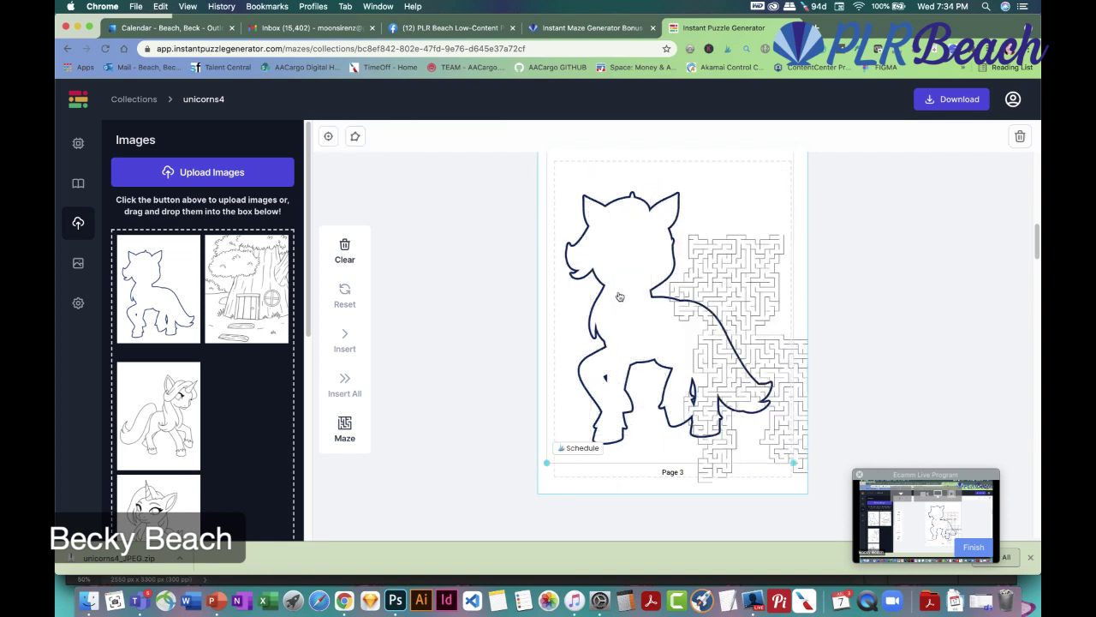
click(648, 263)
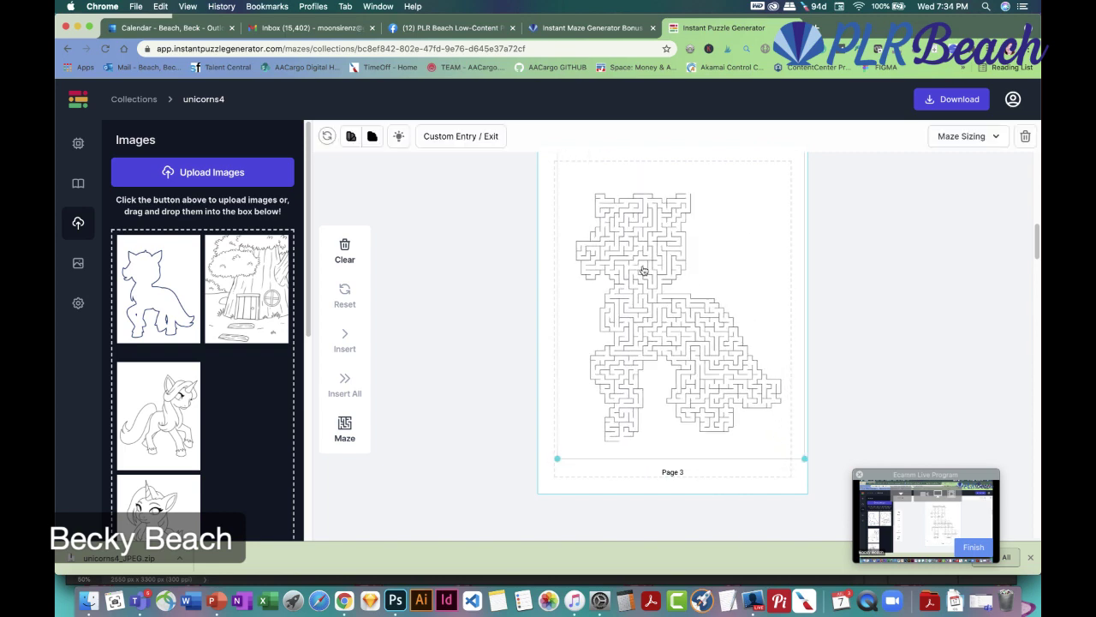
Download the collection's pages as a PNG zip and extract unicorns4_PNG.zip in the Downloads folder
click(950, 101)
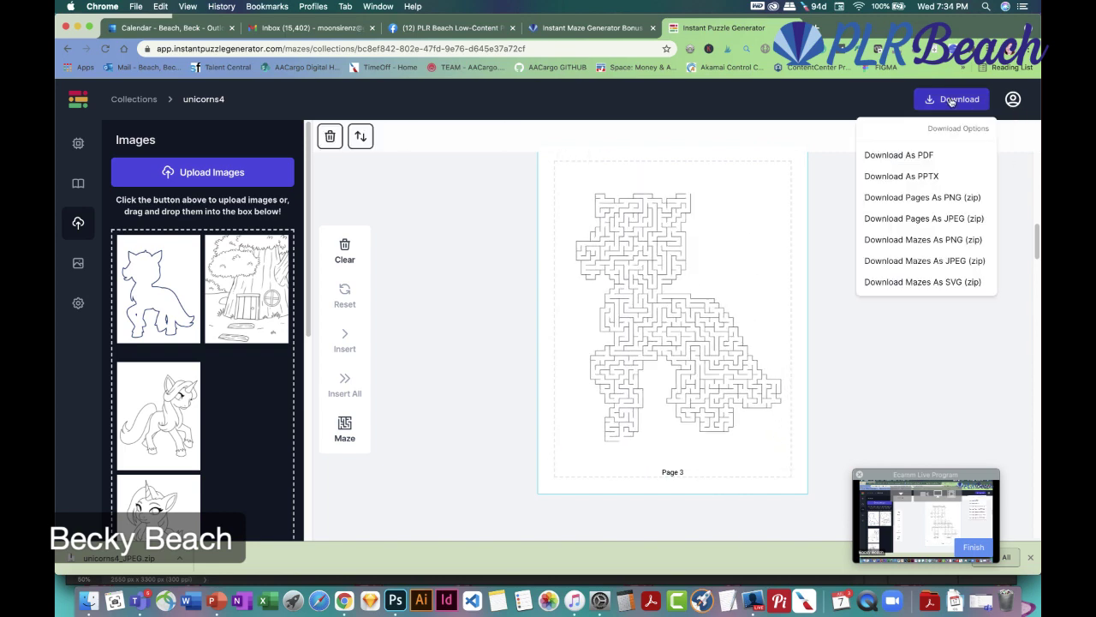
click(955, 198)
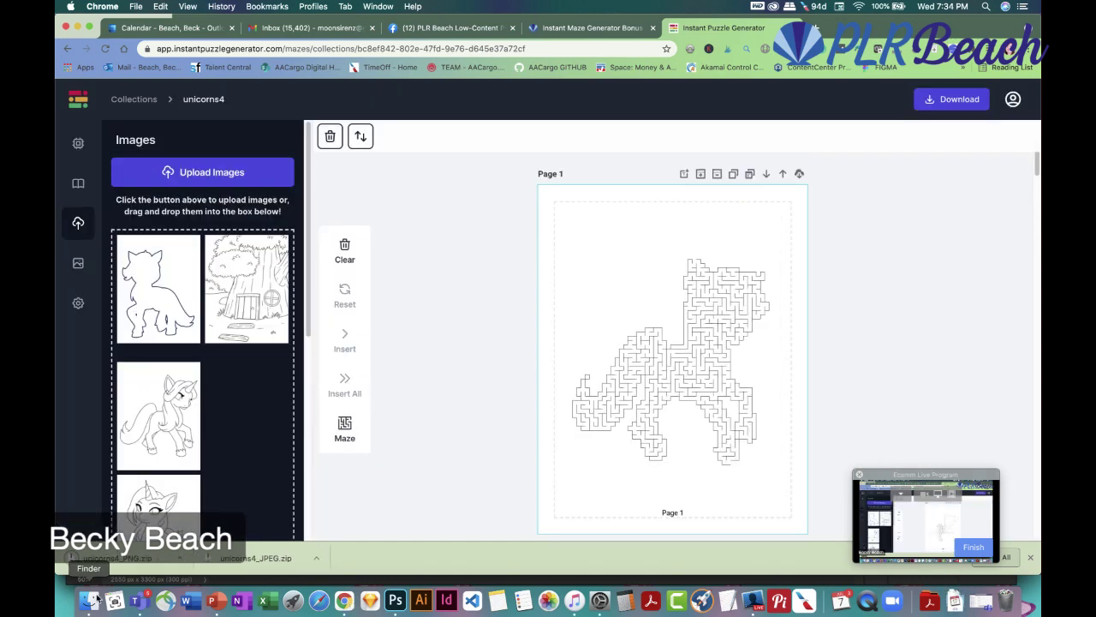
click(89, 599)
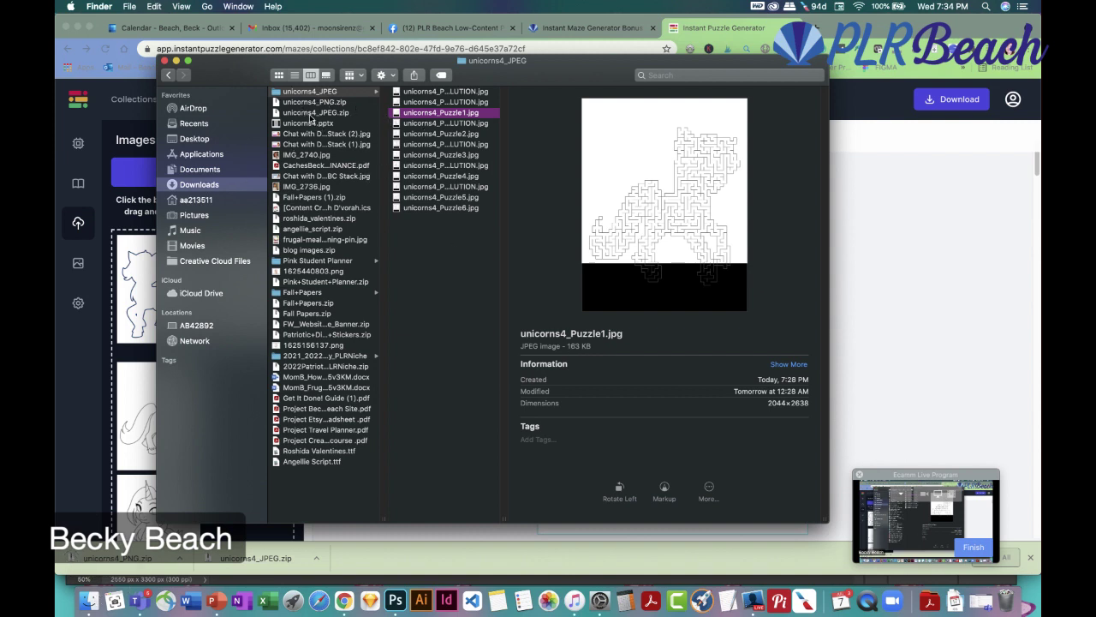
click(311, 113)
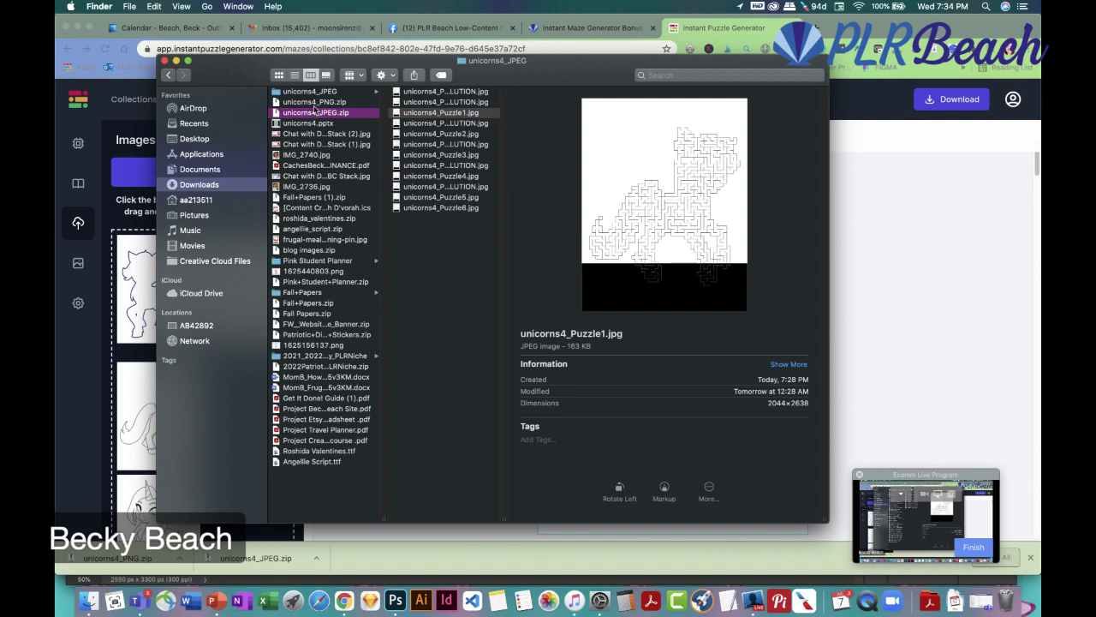
click(315, 110)
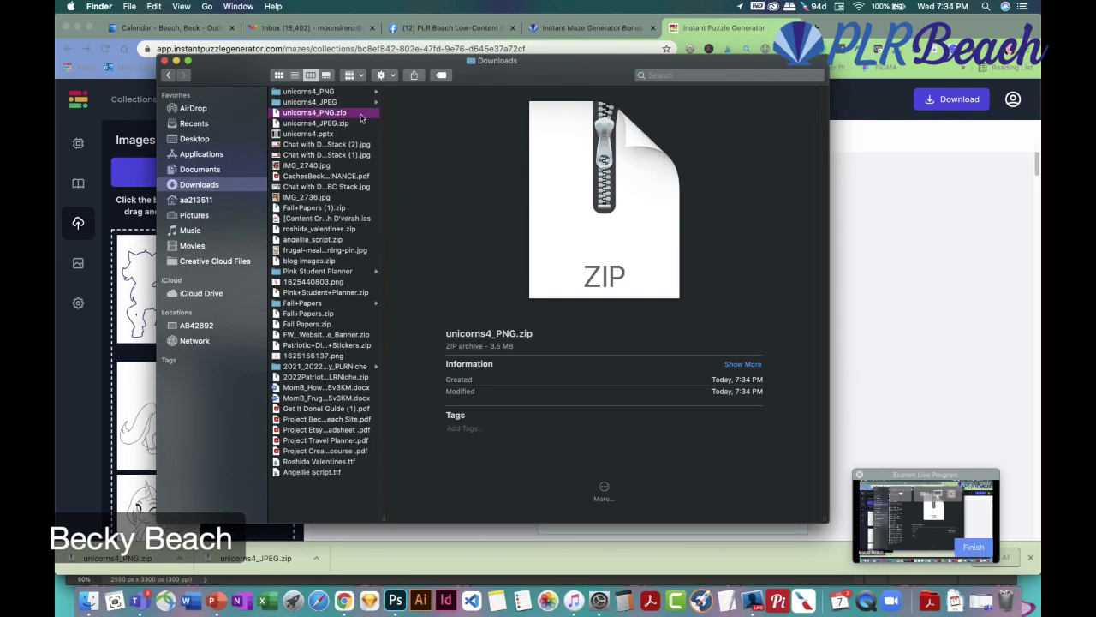
Preview several of the exported page images in the unicorns4_PNG folder, including Page1, Page2, Page5 and Page6
click(320, 91)
click(436, 93)
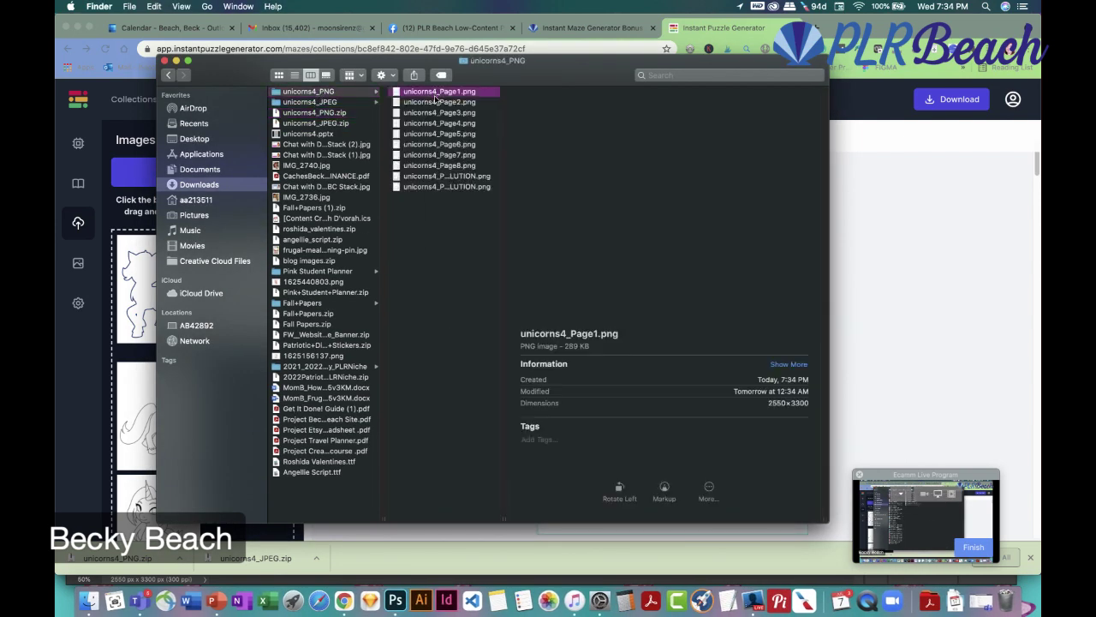
click(434, 105)
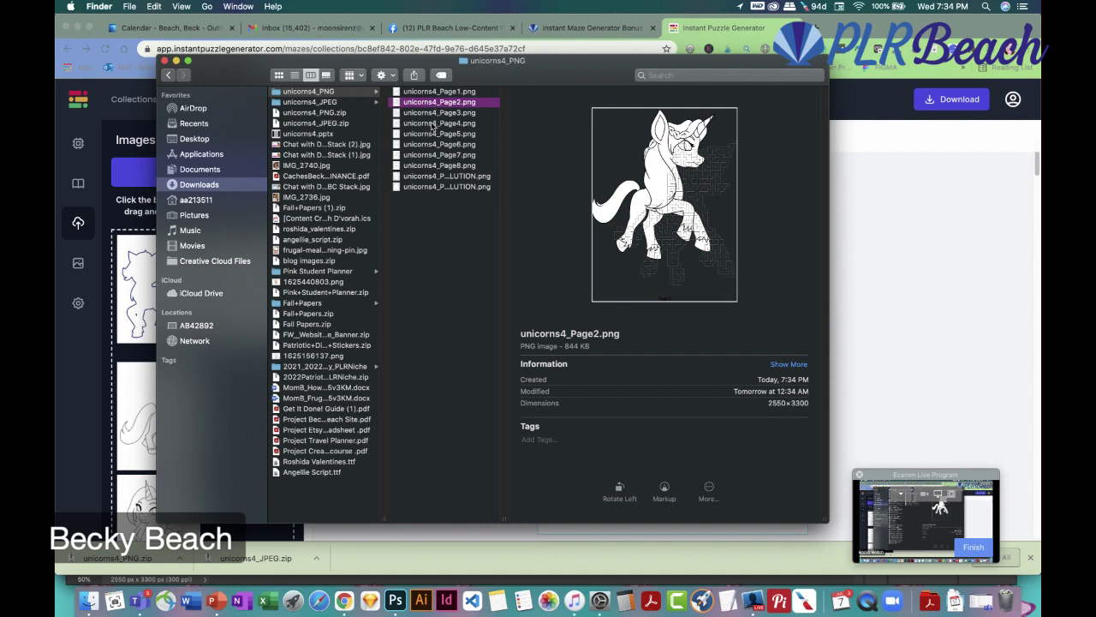
click(433, 124)
click(437, 145)
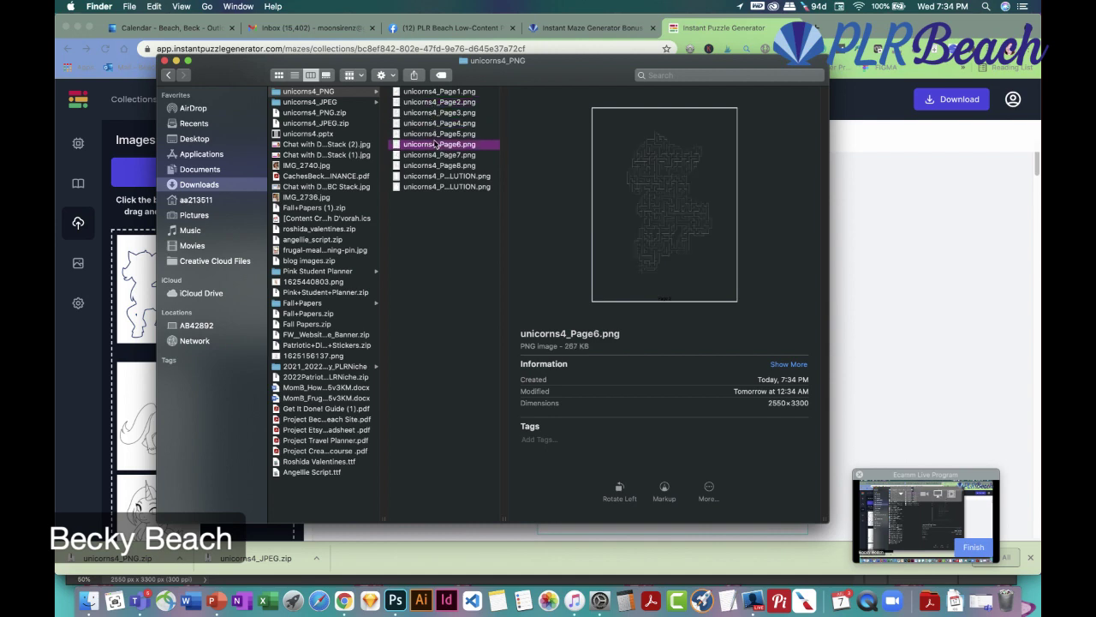
click(437, 134)
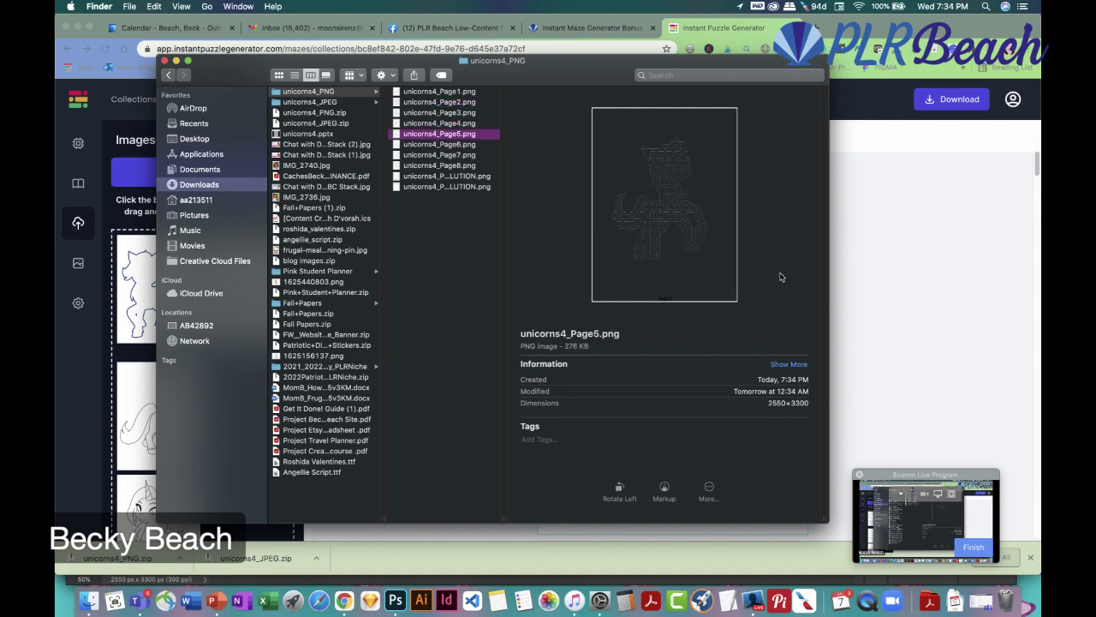
Return to Instant Puzzle Generator and look through the maze pages of the unicorns4 collection
click(1012, 329)
scroll(925, 304, down, 12)
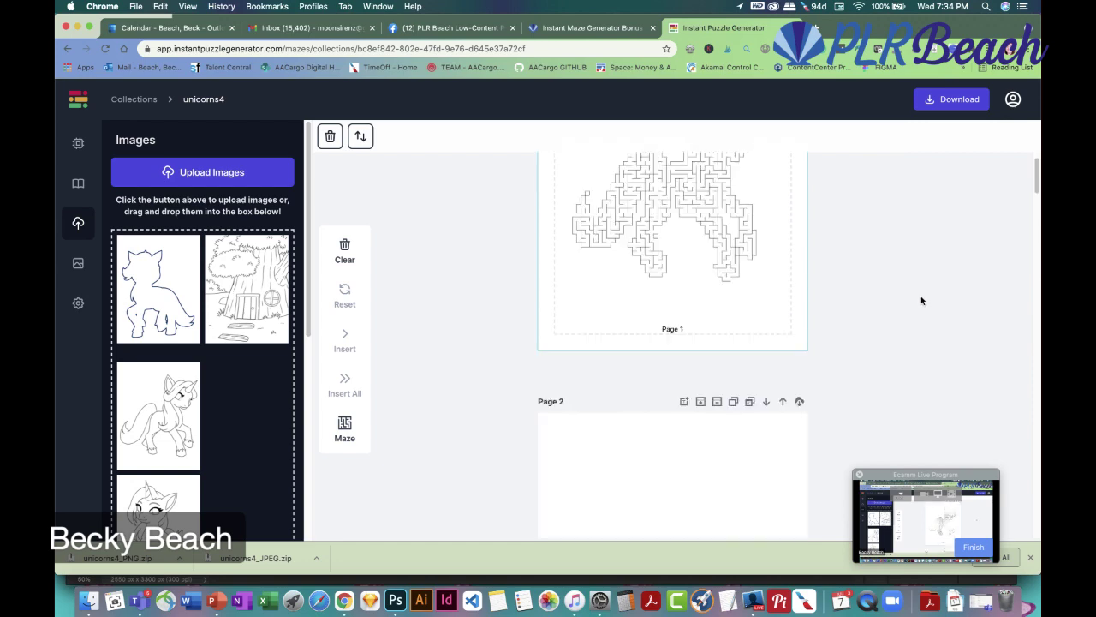
scroll(921, 300, down, 10)
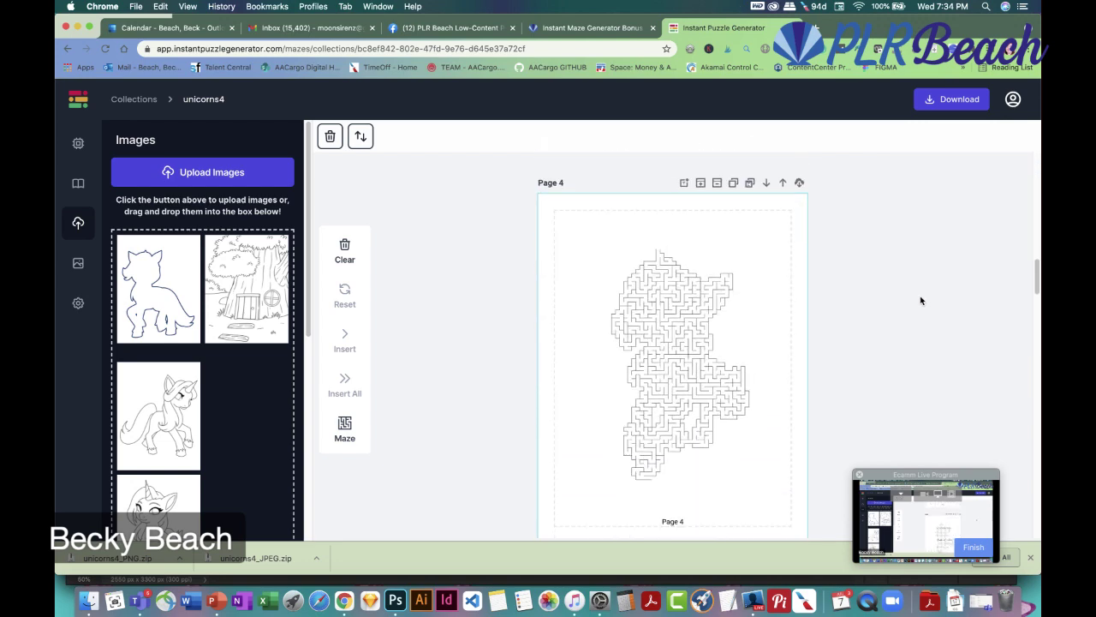
scroll(922, 300, down, 3)
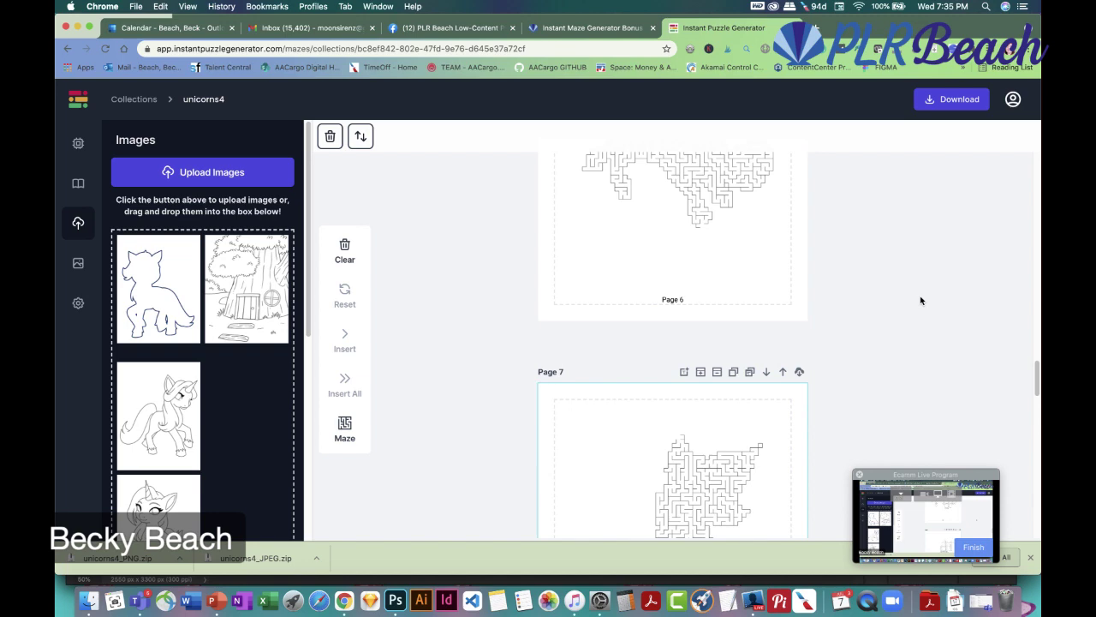
scroll(921, 299, down, 6)
scroll(920, 299, up, 6)
scroll(921, 300, up, 15)
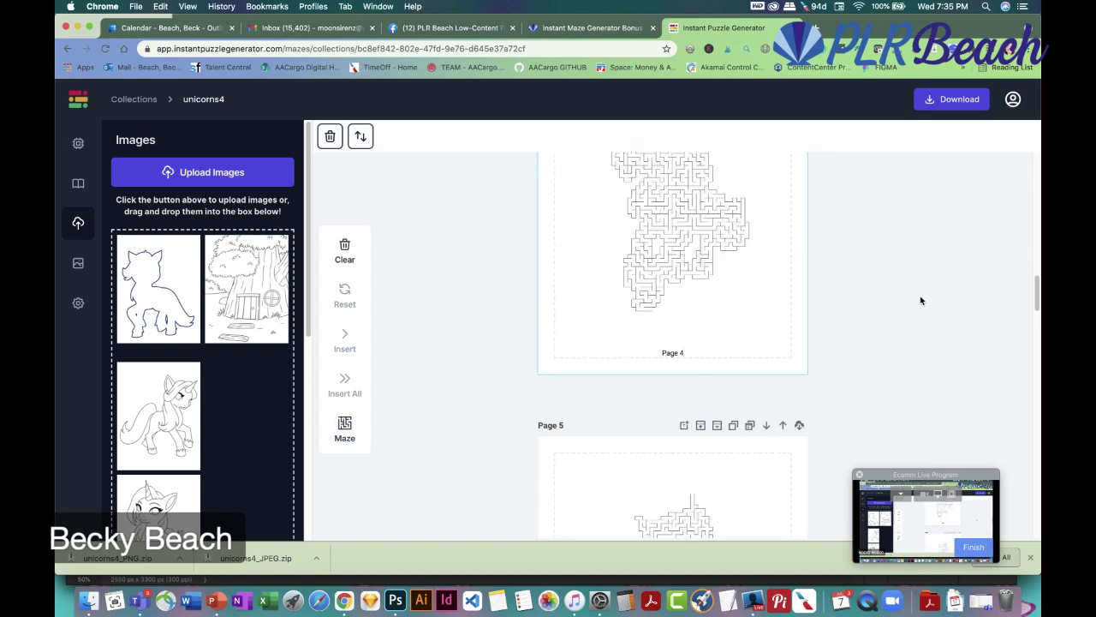
scroll(920, 300, up, 10)
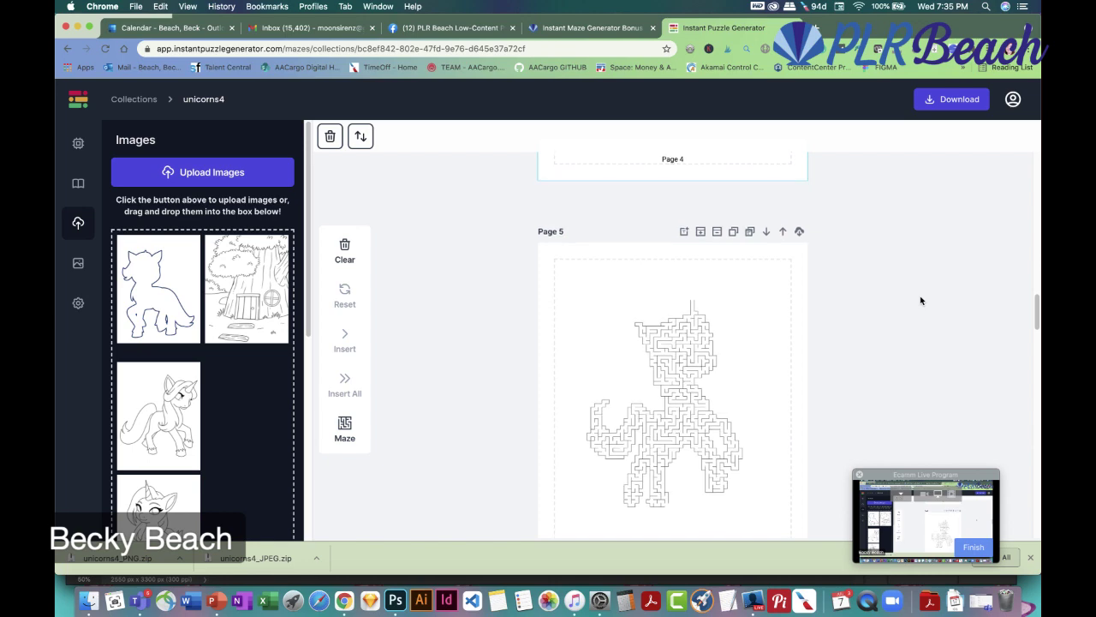
scroll(920, 299, up, 3)
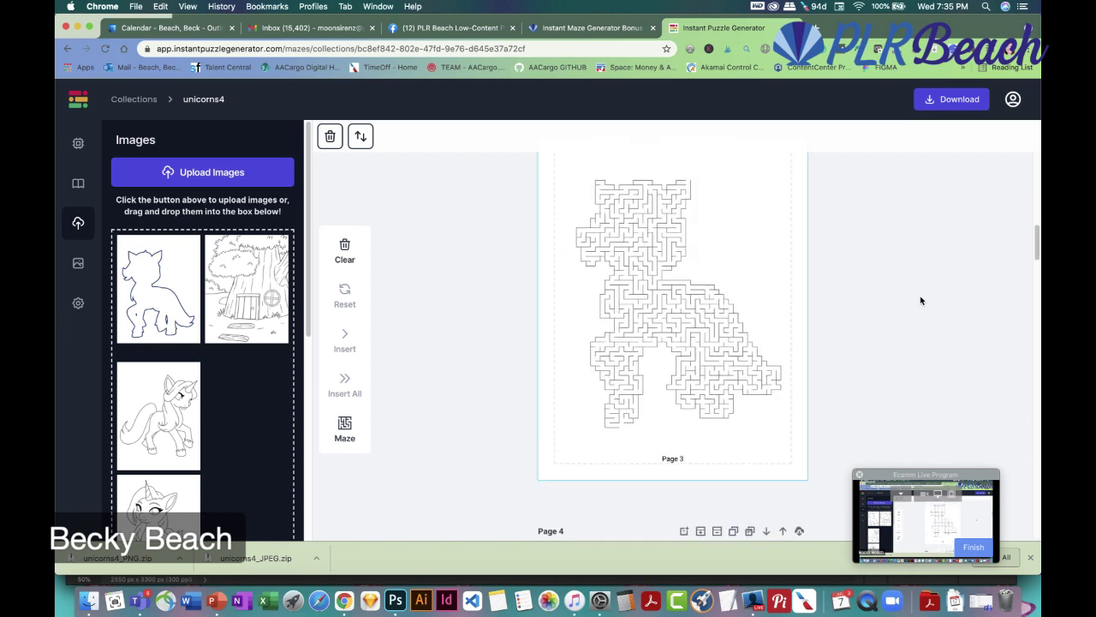
scroll(920, 300, up, 3)
Switch to Photoshop, copy a merged selection around the outlined unicorn in unicorn_1.png and paste it as a new layer
click(391, 600)
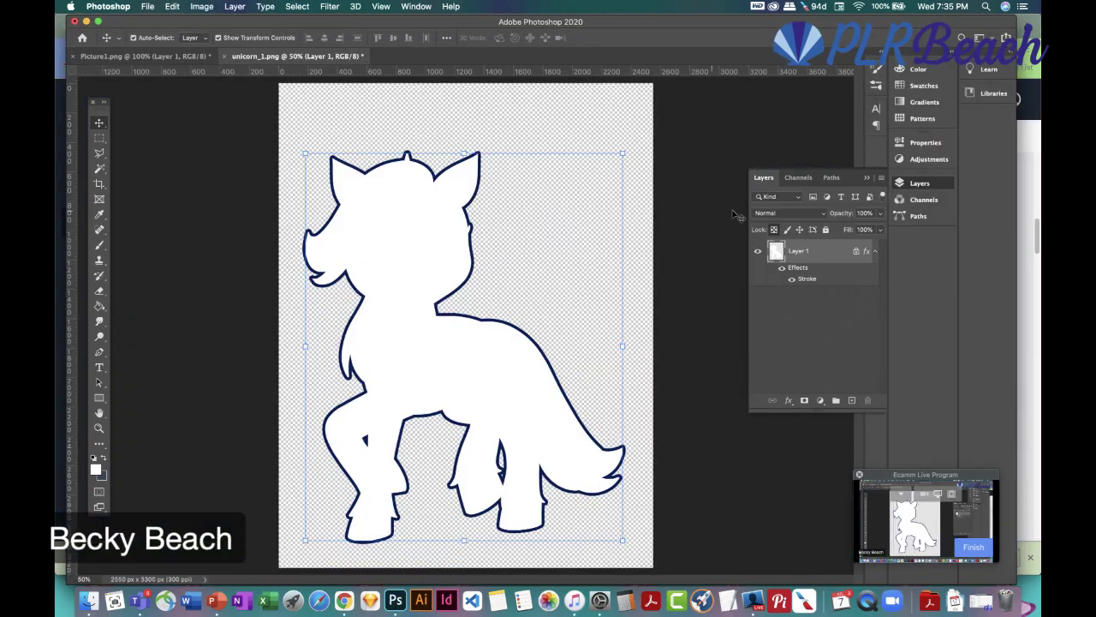
click(99, 137)
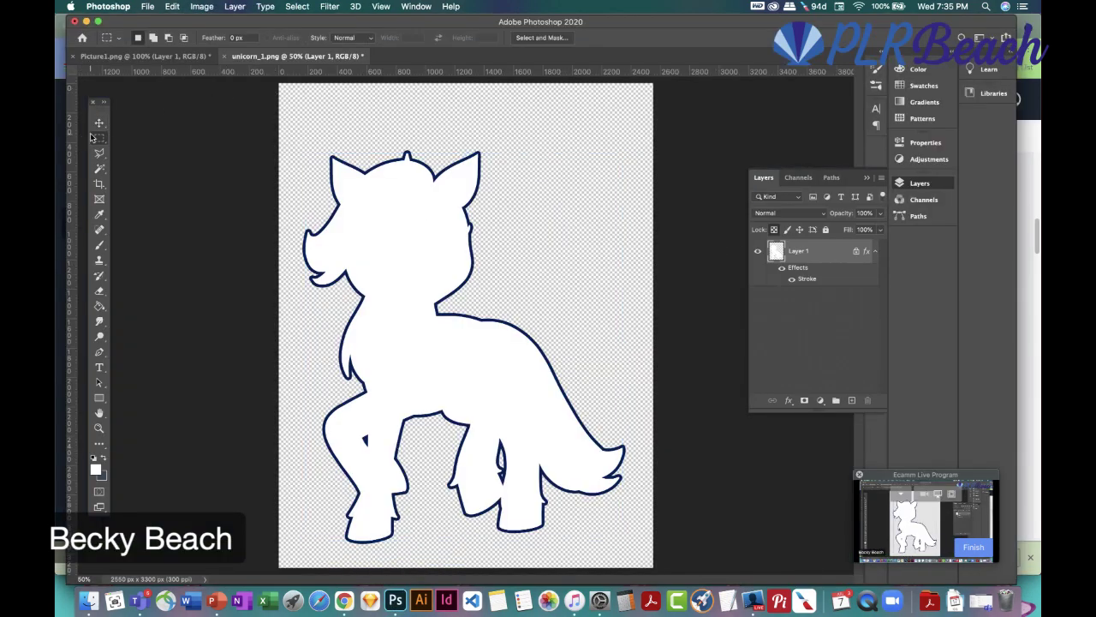
drag(289, 115, 664, 561)
click(172, 6)
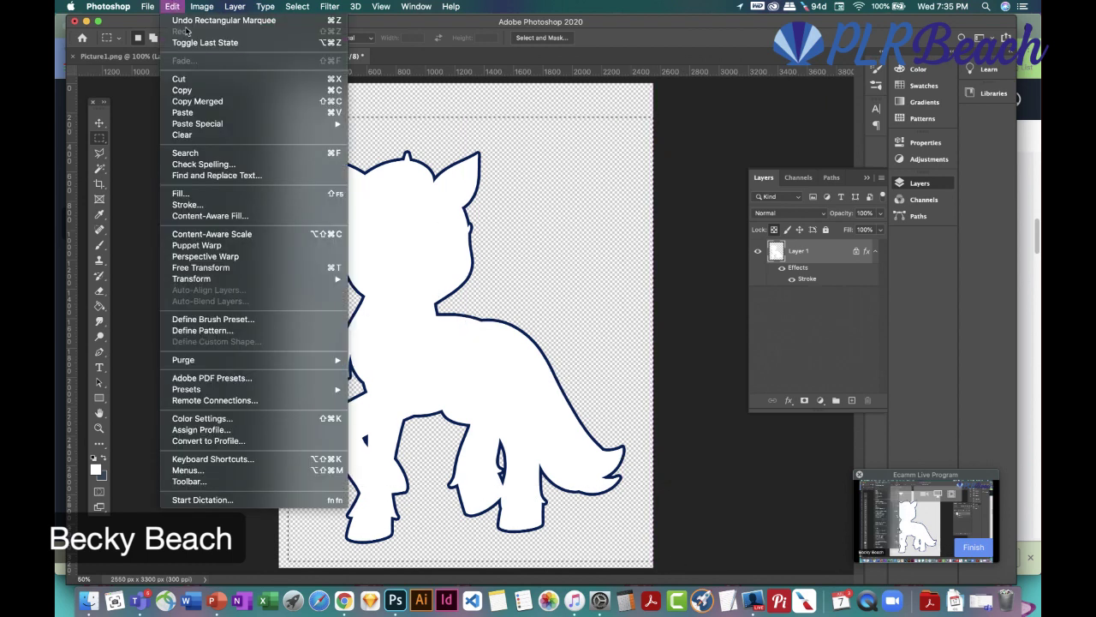
click(207, 101)
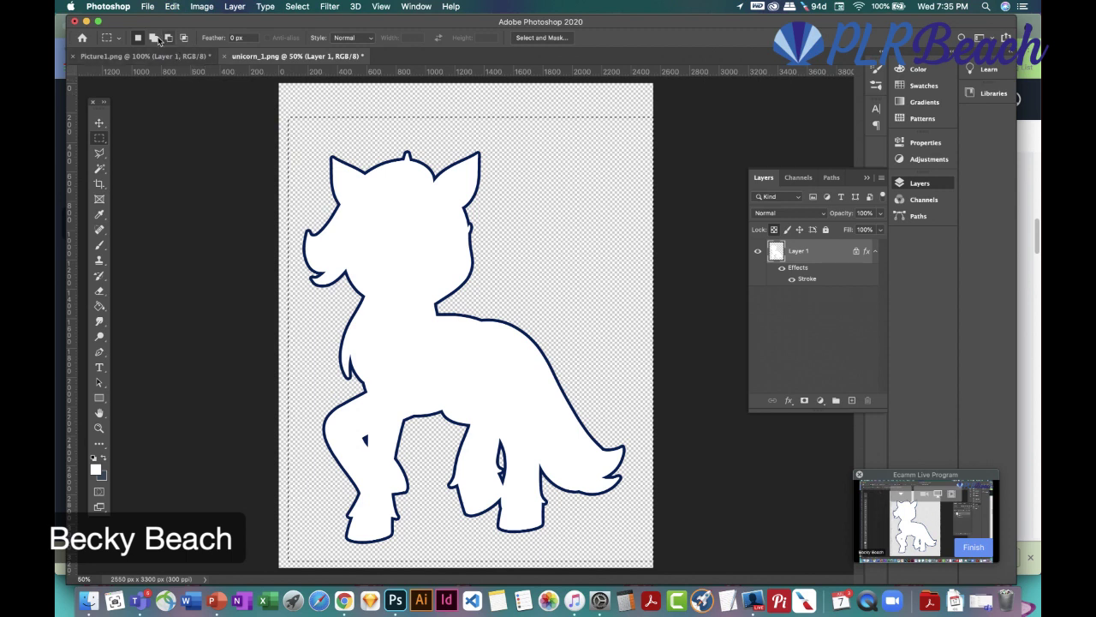
click(172, 6)
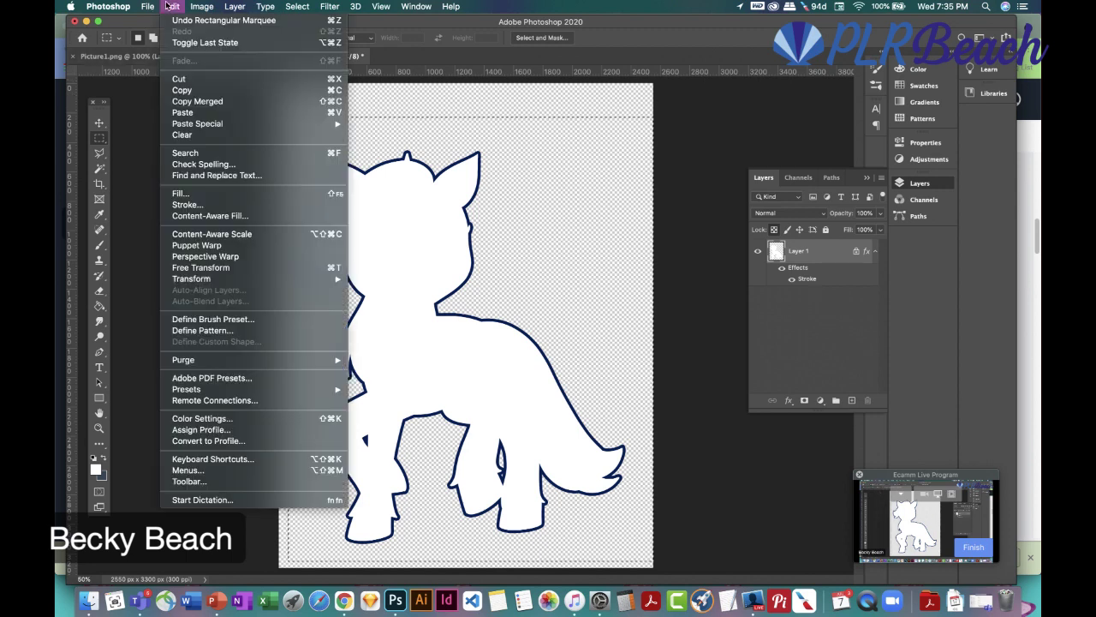
click(182, 113)
Hide Layer 1 and move the pasted unicorn on Layer 2 back over the middle of the canvas
click(98, 123)
drag(387, 182, 477, 190)
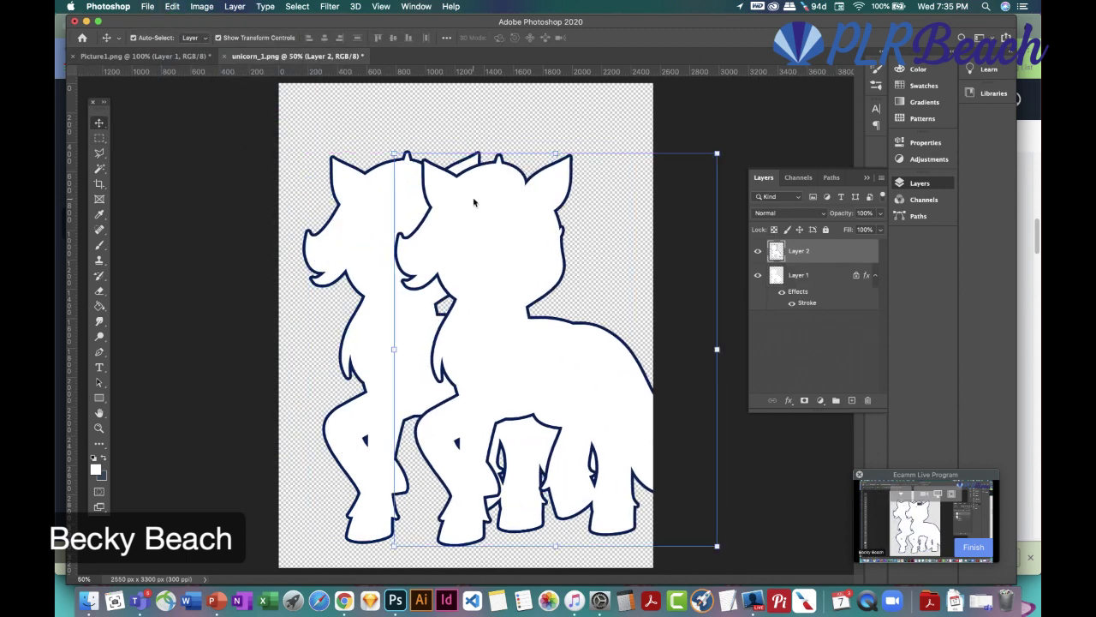
click(757, 275)
drag(484, 213, 404, 195)
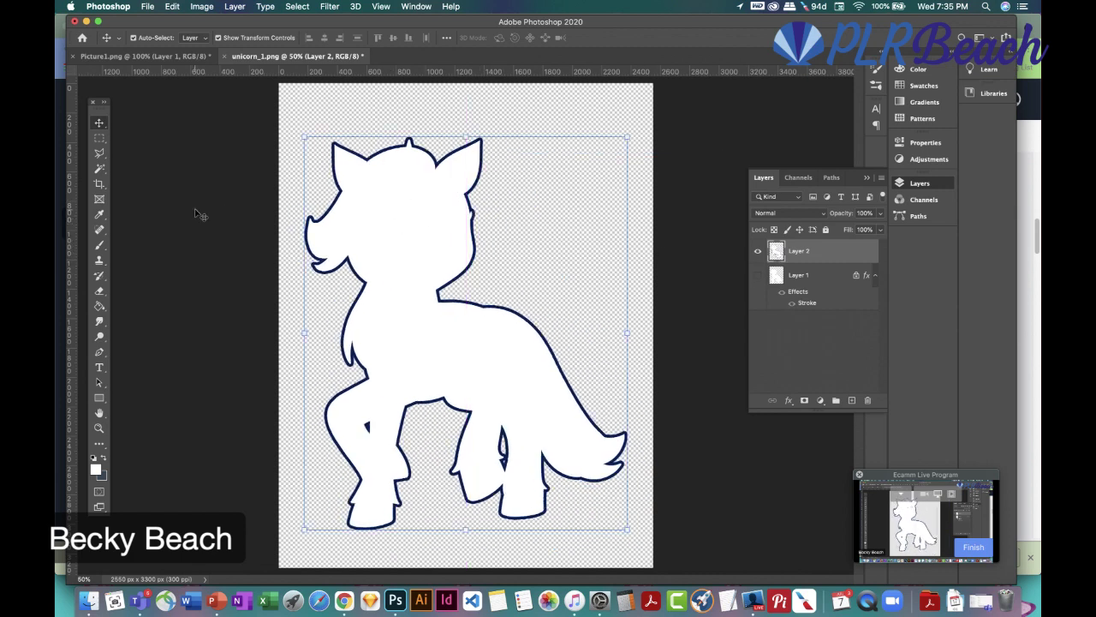
click(98, 168)
click(385, 224)
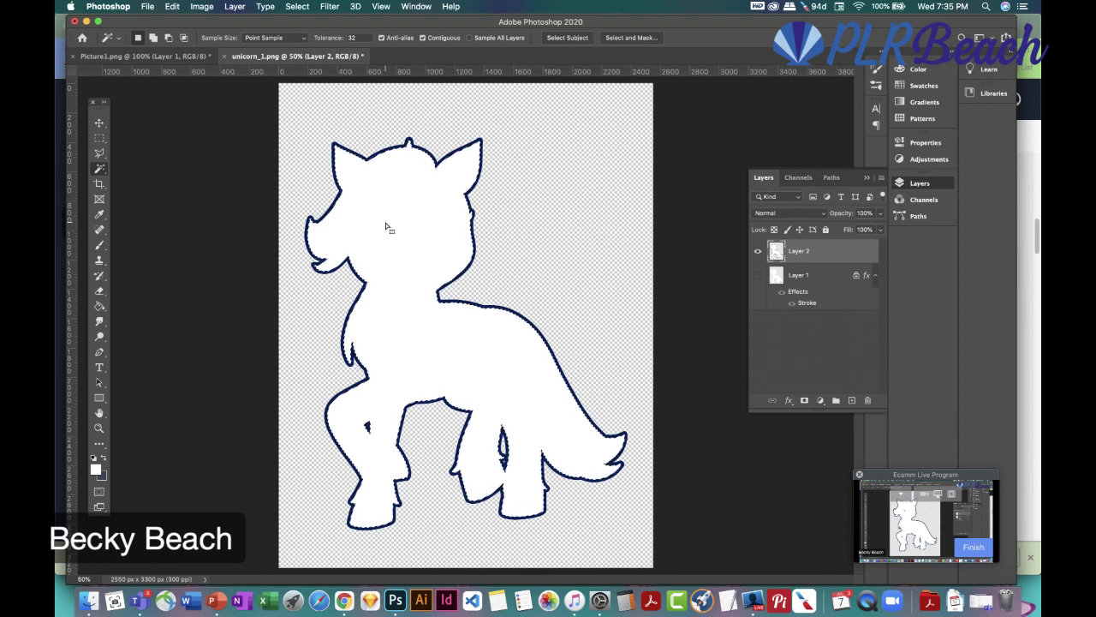
click(99, 138)
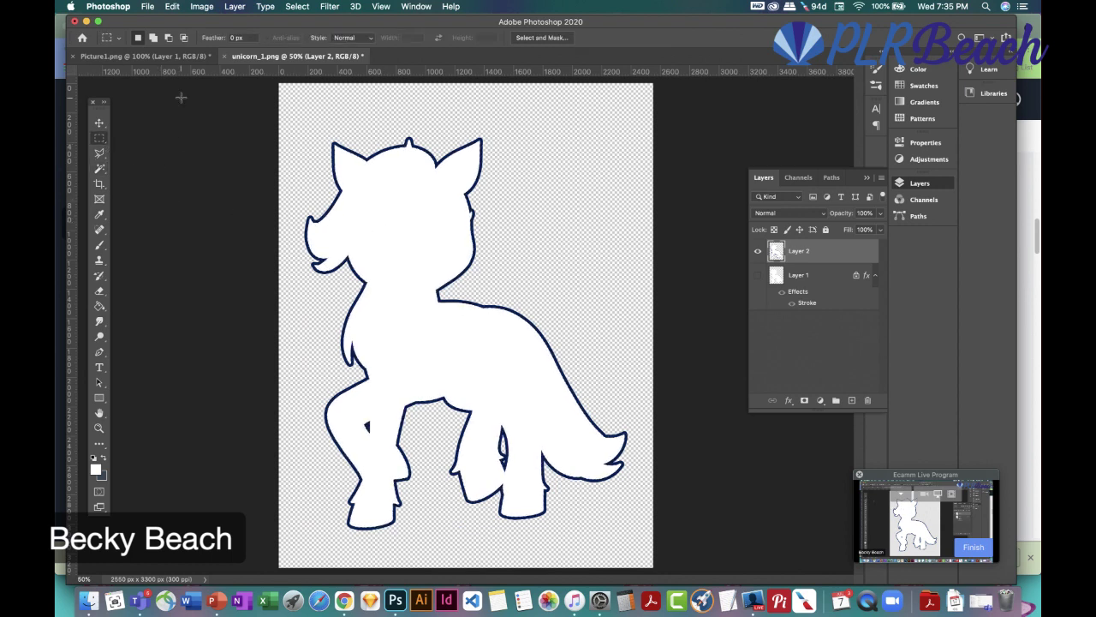
Place unicorns4_Page3.png from the unicorns4_PNG folder in Downloads into the unicorn document
click(148, 6)
click(194, 232)
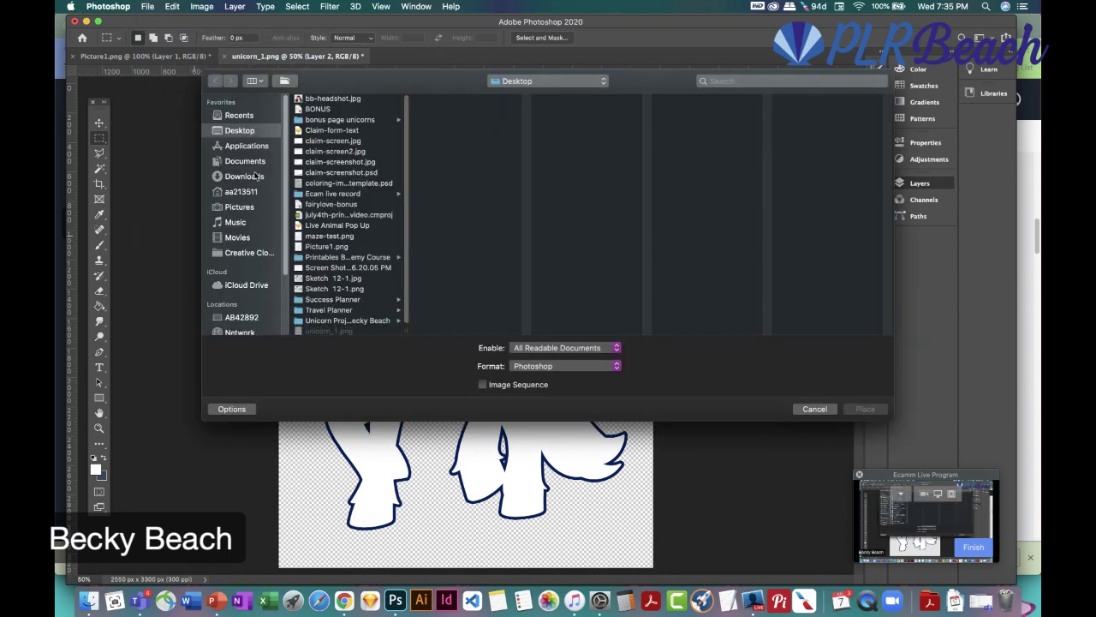
click(244, 176)
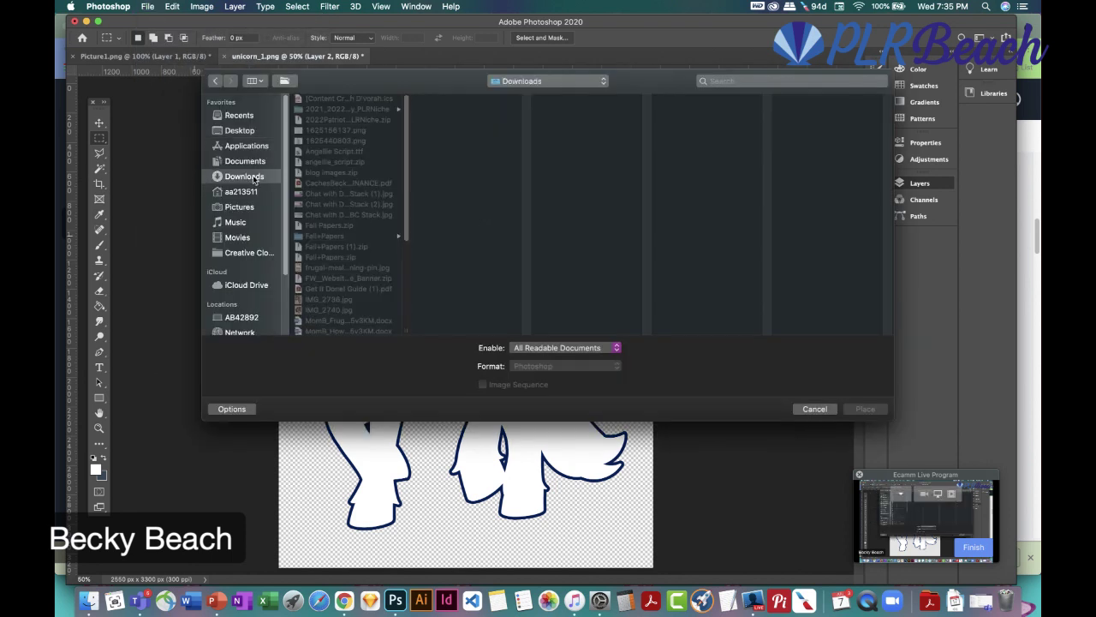
scroll(361, 223, down, 3)
scroll(361, 227, down, 5)
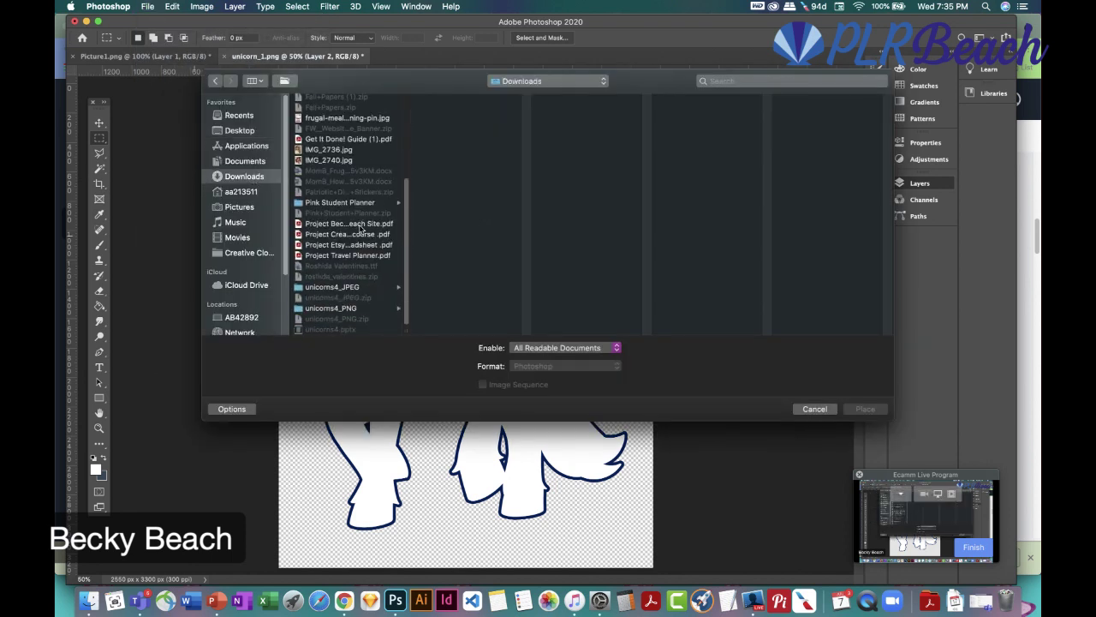
click(355, 308)
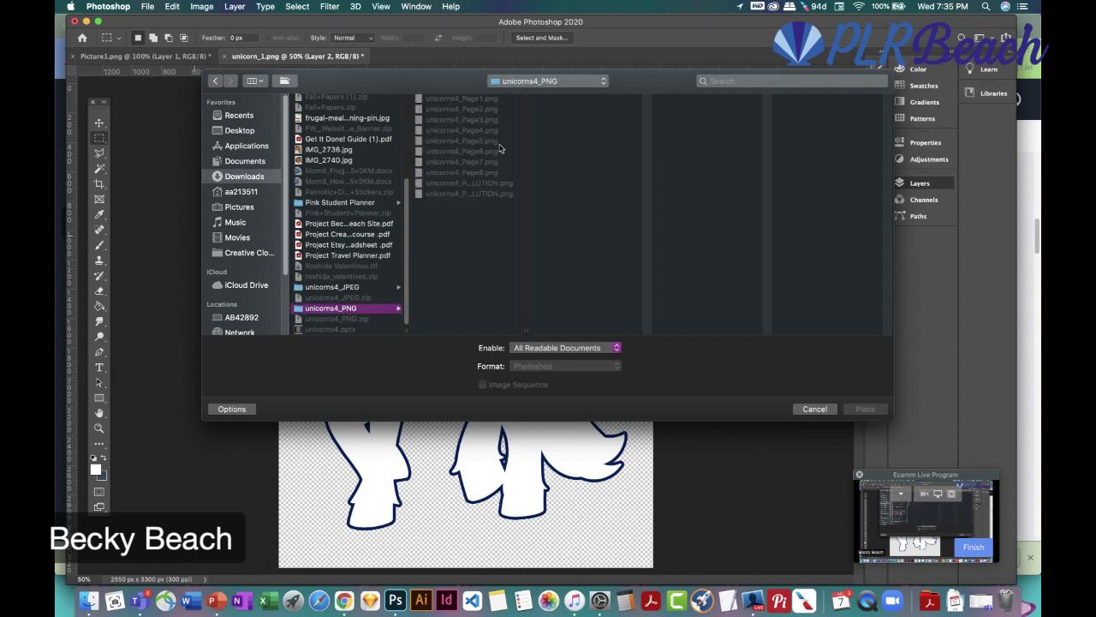
click(470, 142)
click(475, 121)
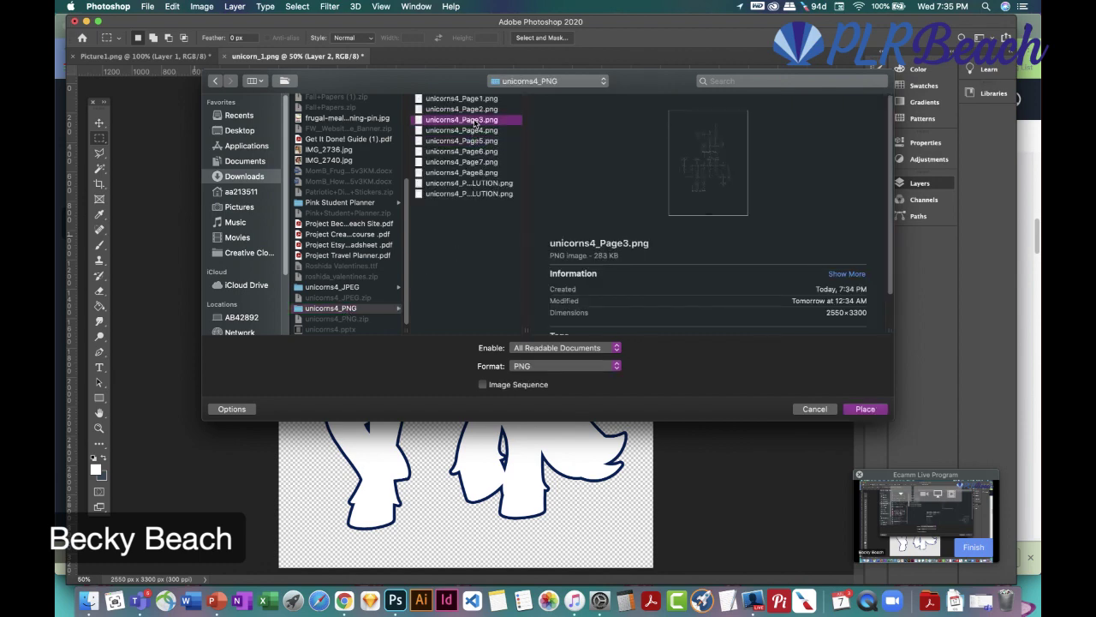
click(865, 409)
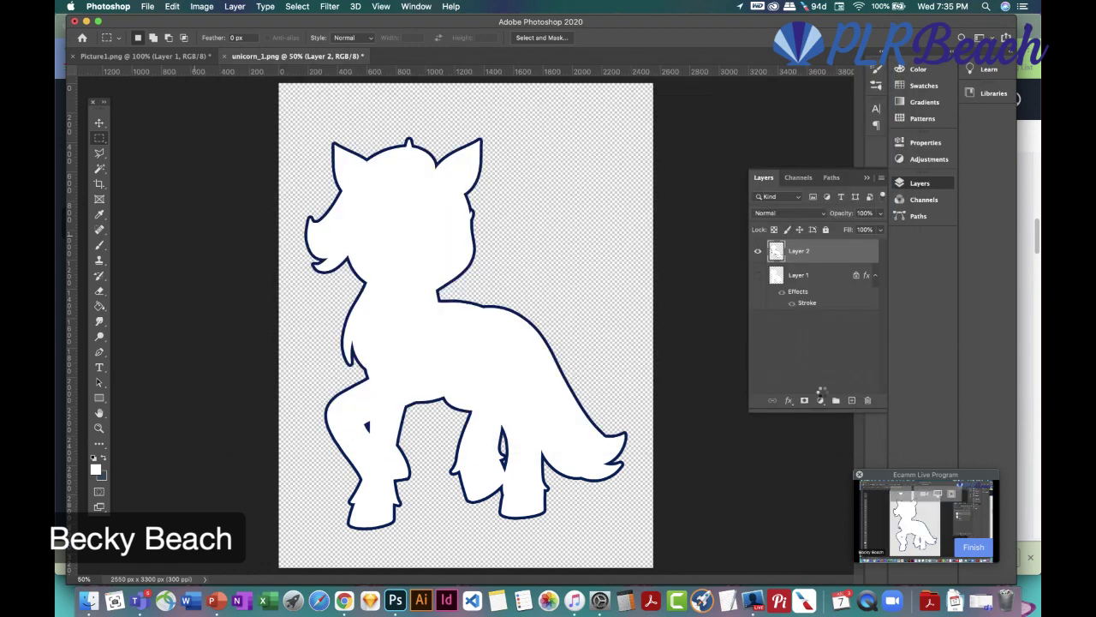
Move the placed maze over the unicorn and scale it to about 26.45% so it fills the outline
drag(521, 396, 496, 394)
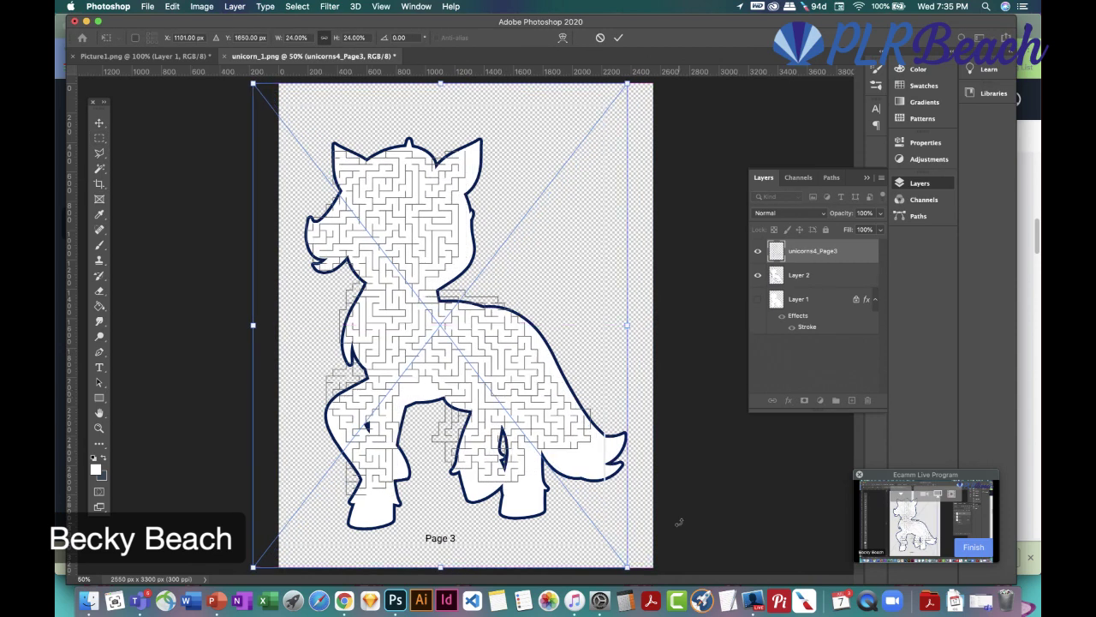
drag(626, 566, 673, 593)
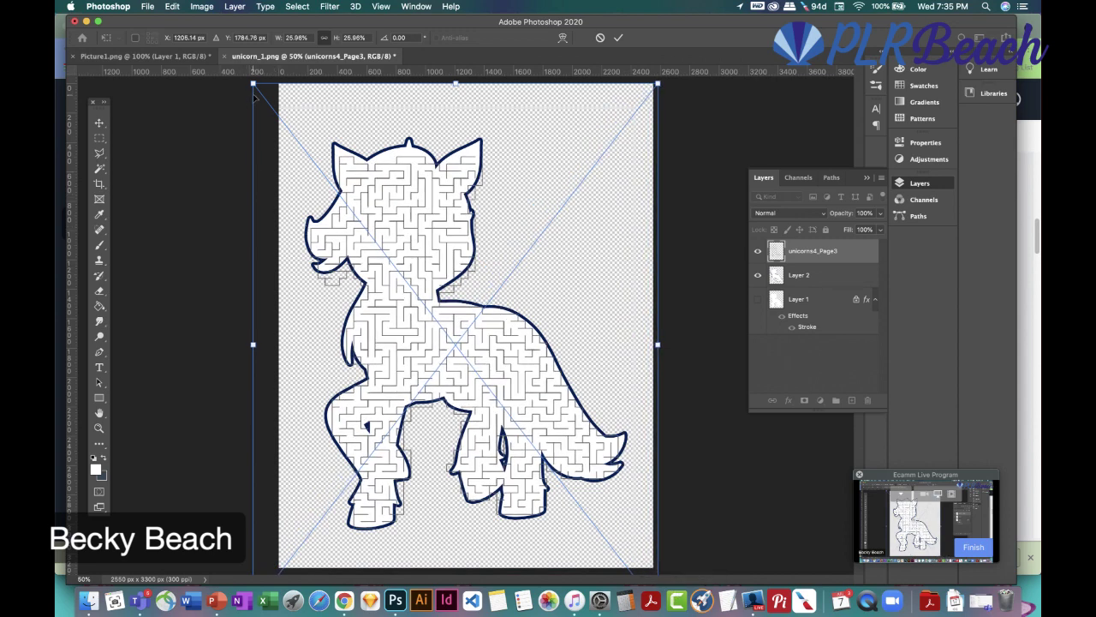
drag(253, 83, 246, 70)
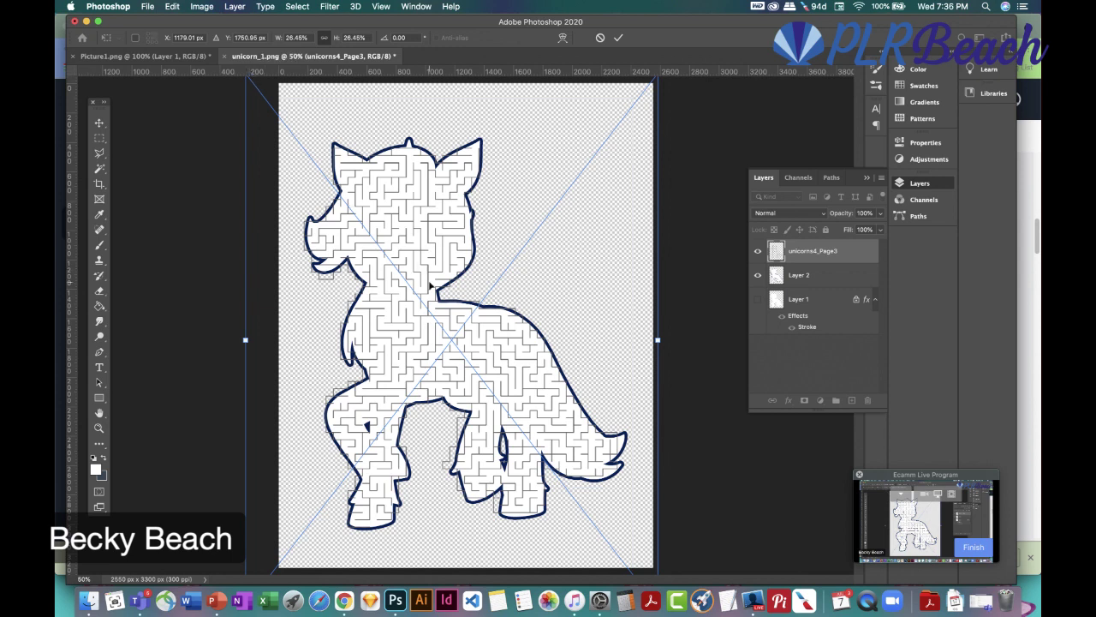
click(615, 36)
Select the transparent area outside the unicorn on Layer 2 with the Magic Wand
click(98, 168)
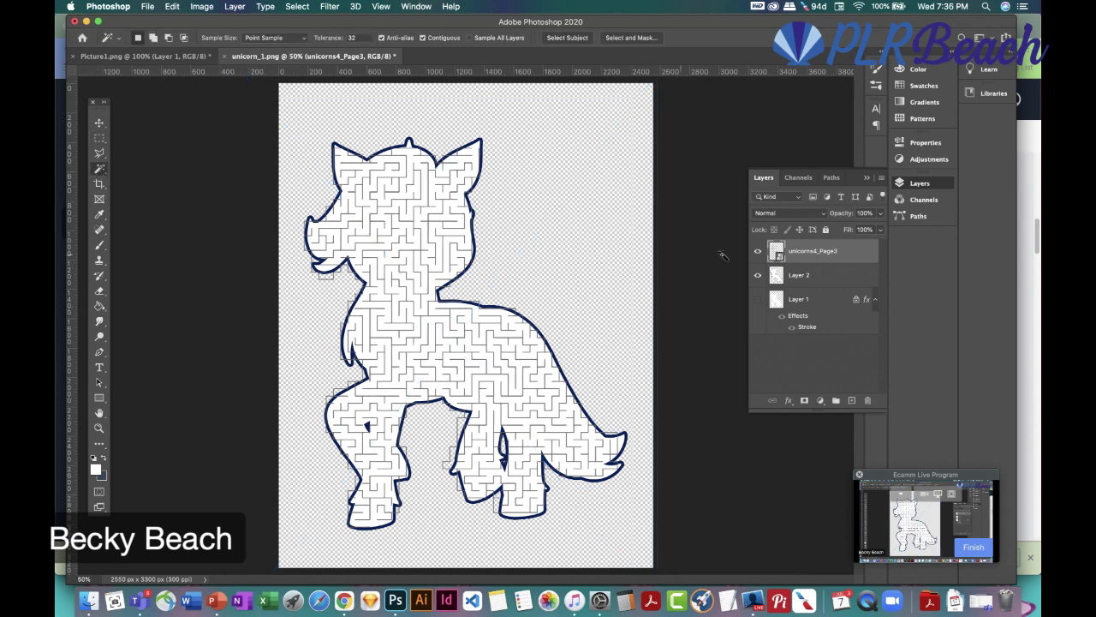
click(810, 281)
click(612, 285)
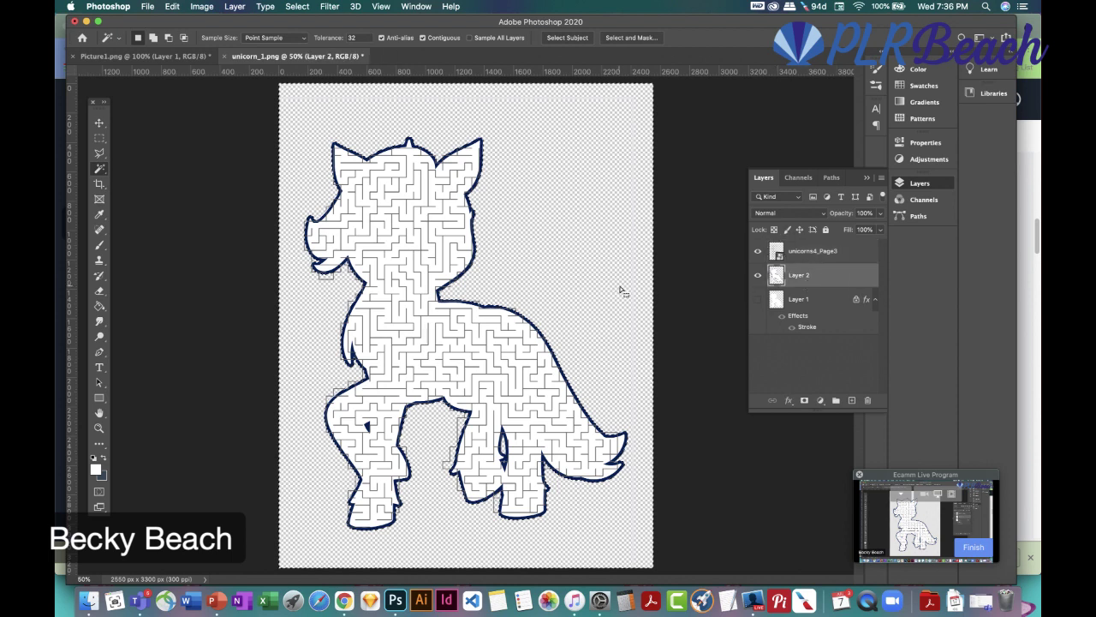
Rasterize the unicorns4_Page3 layer and remove its maze lines outside the unicorn outline, clearing the selection
click(812, 251)
click(99, 291)
click(390, 291)
click(637, 207)
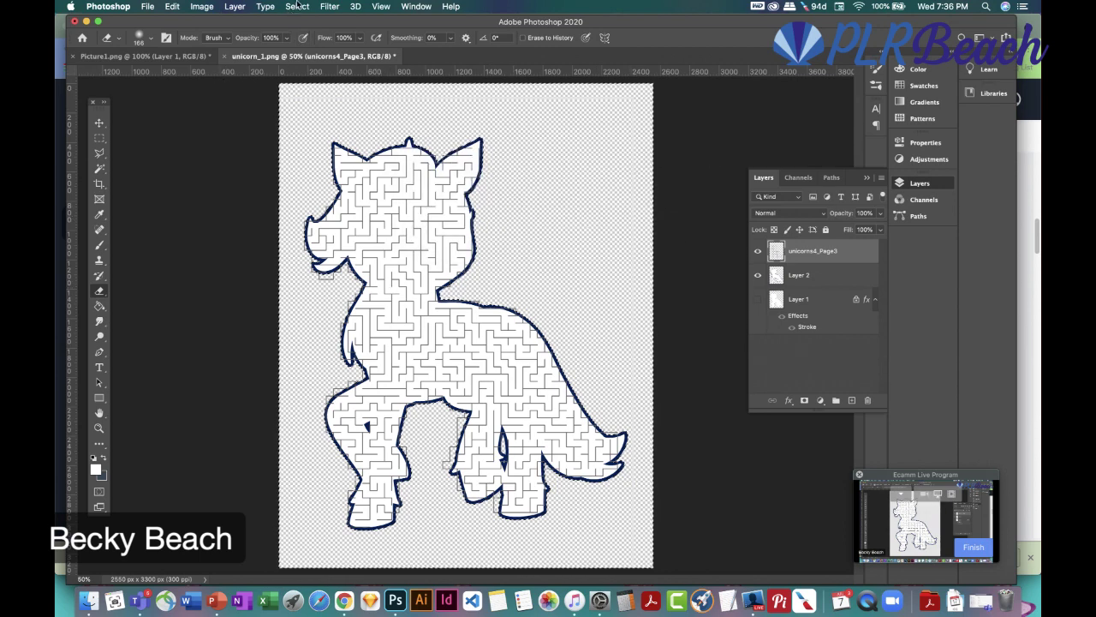
click(99, 124)
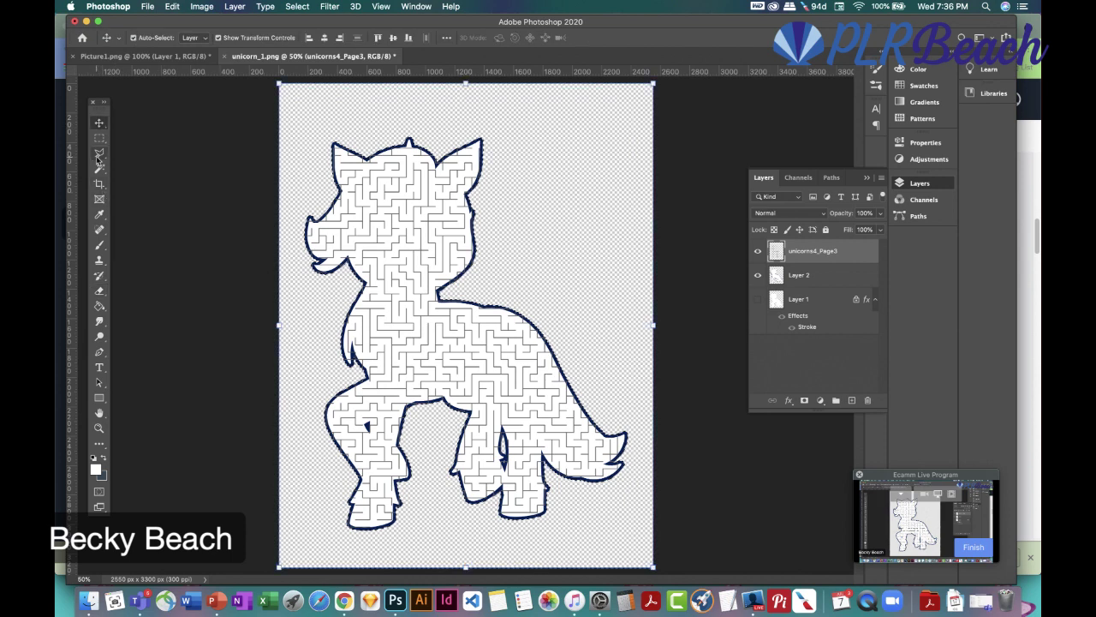
click(100, 138)
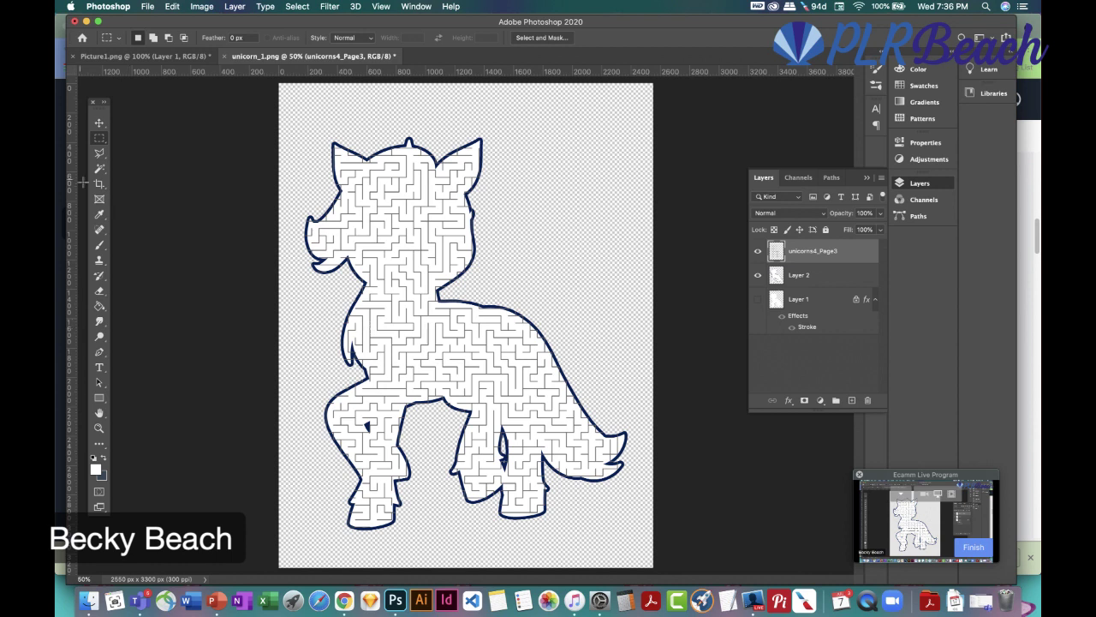
click(99, 123)
click(167, 174)
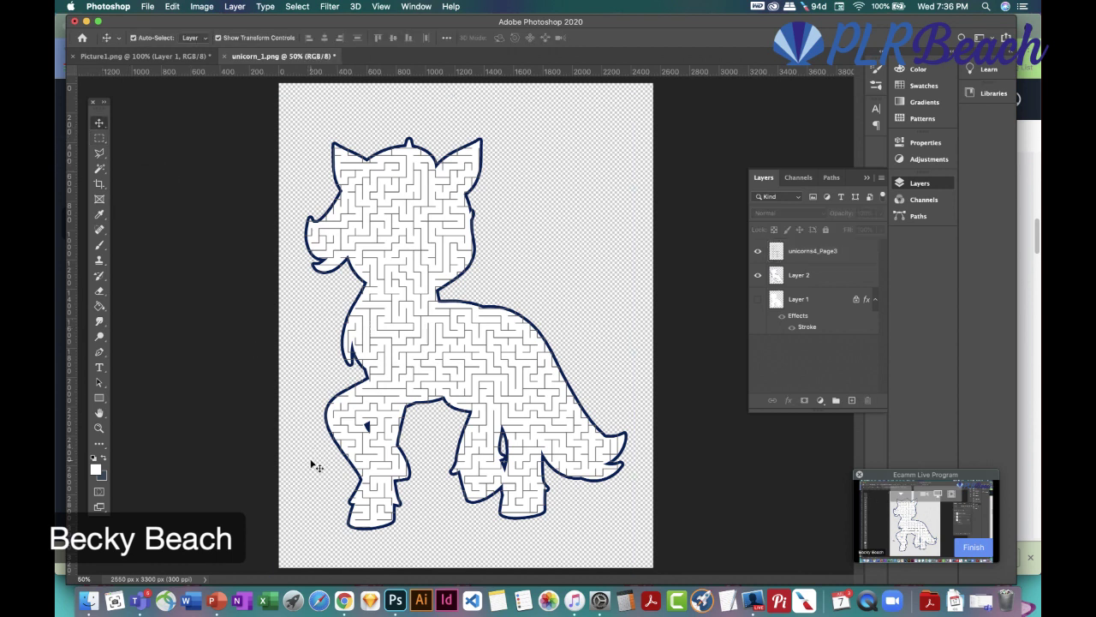
Switch to Chrome, open photopea.com in a new tab and look over the Layer commands
click(344, 600)
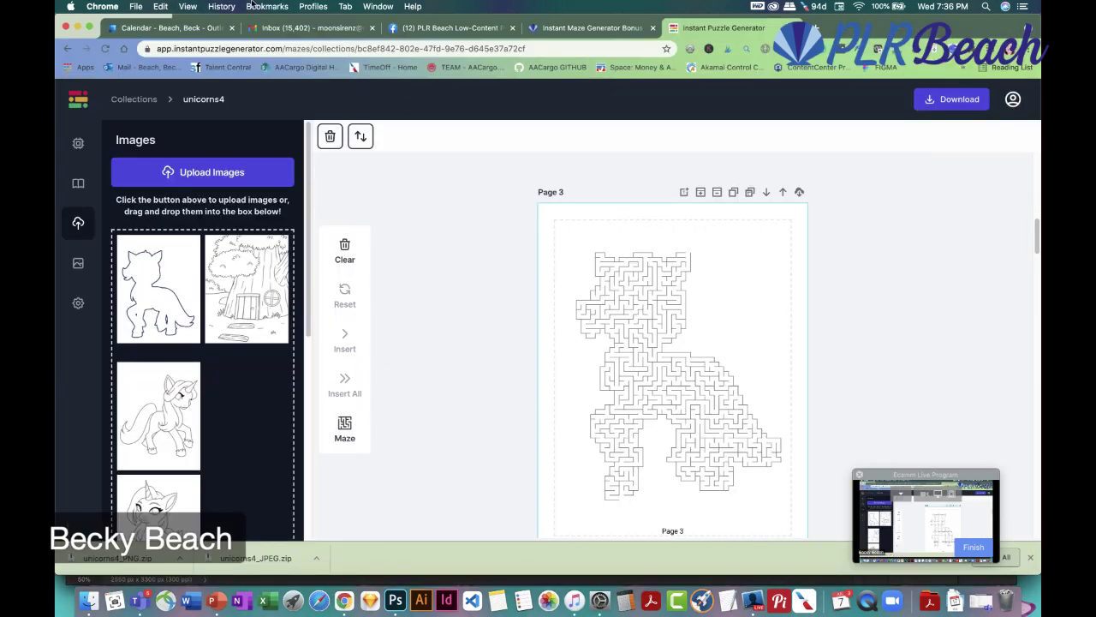
click(818, 28)
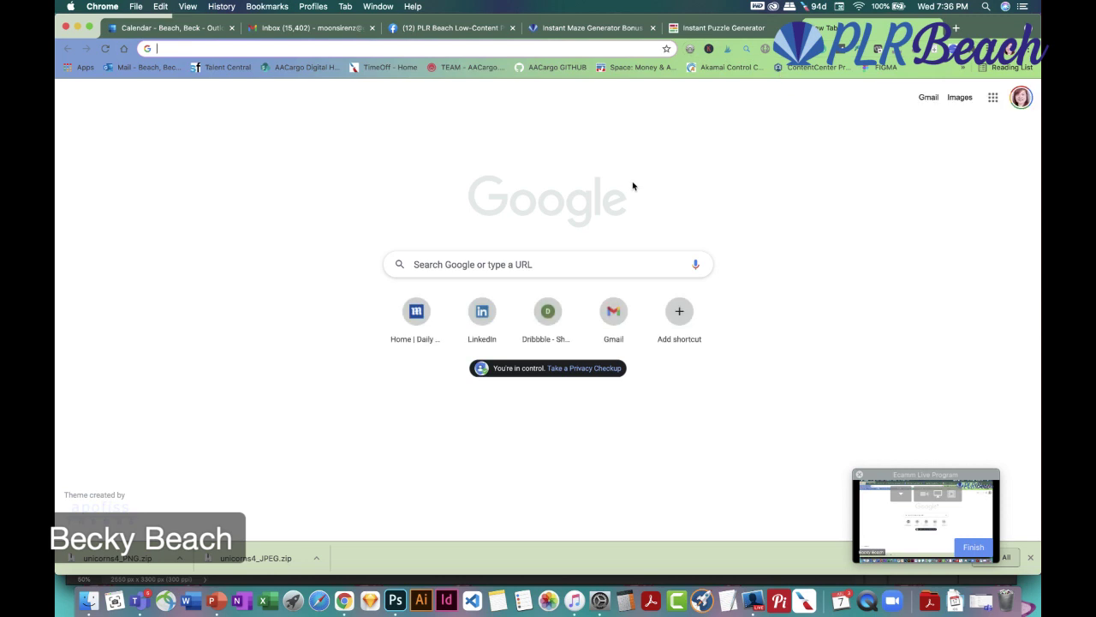
text(photopea.co)
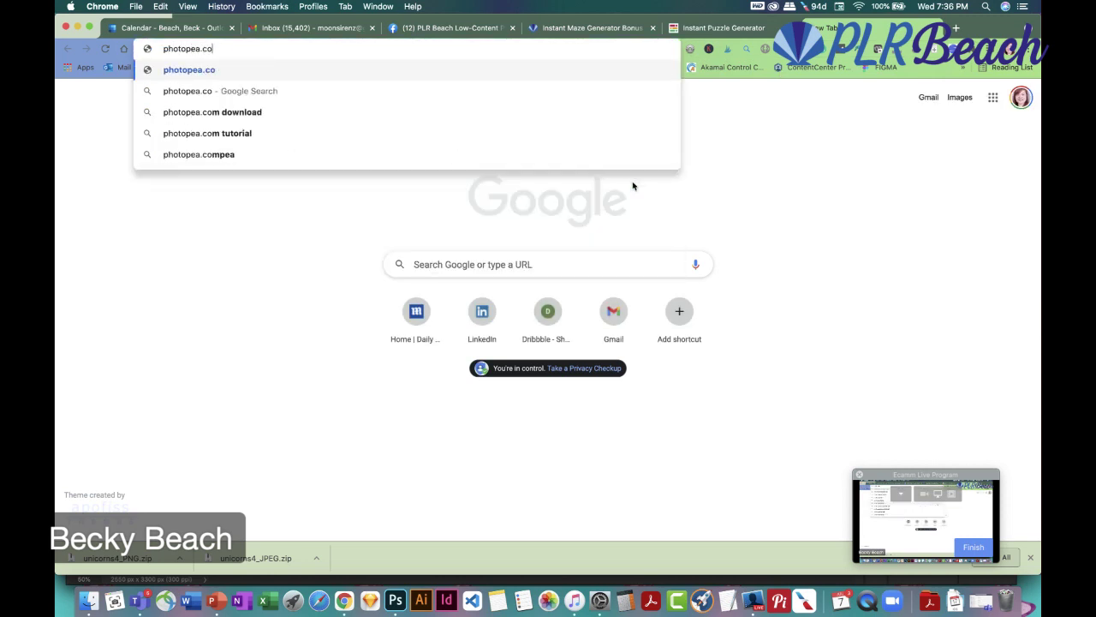
text(m)
key(Return)
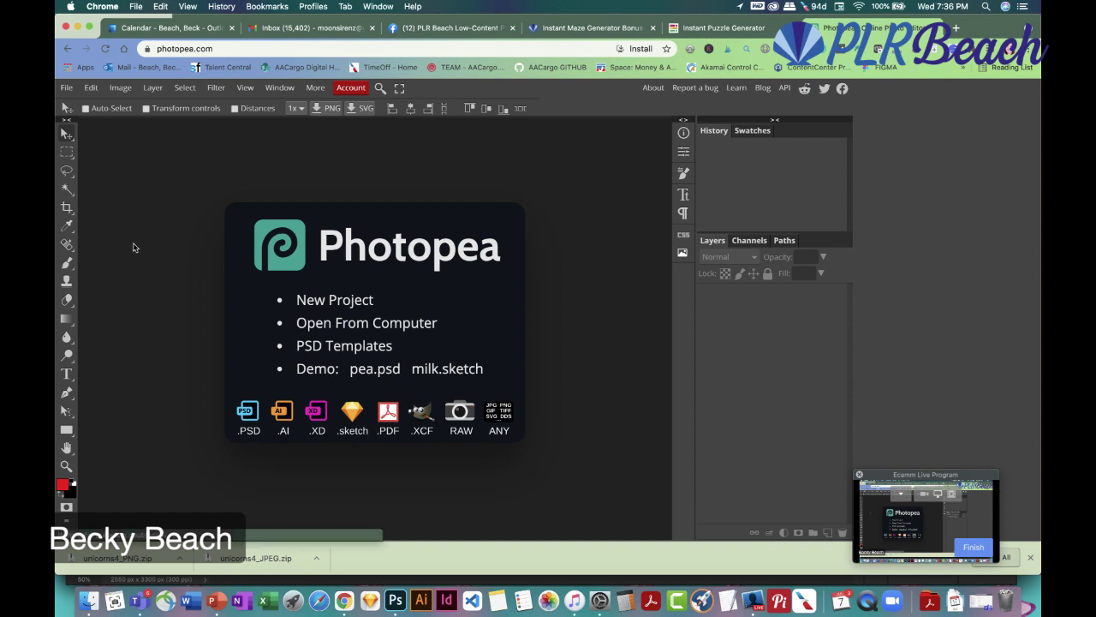
click(152, 89)
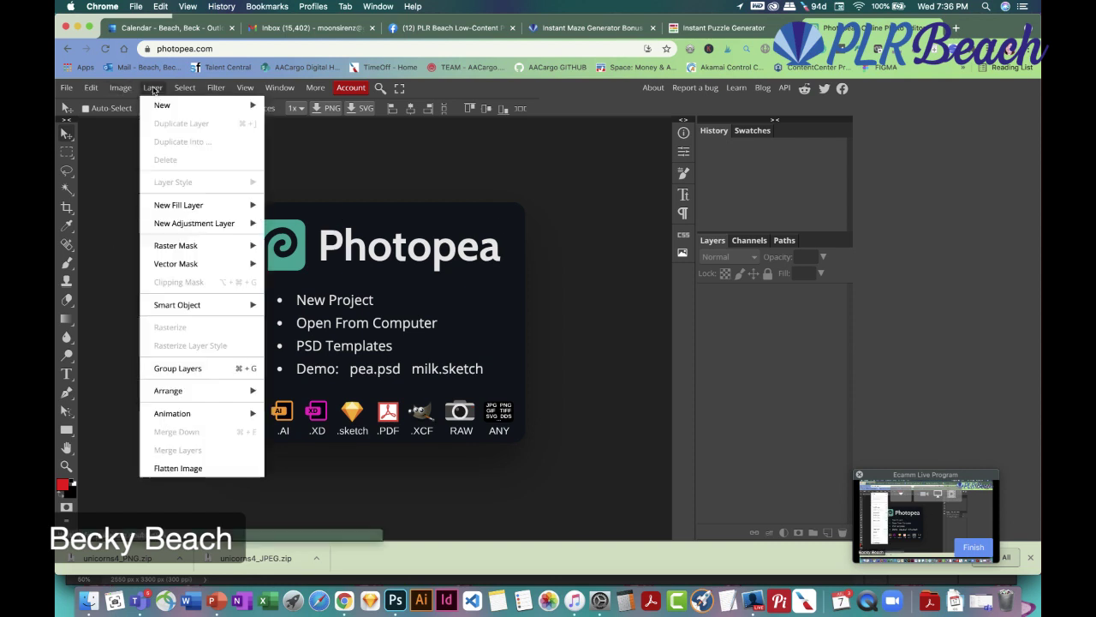
click(153, 89)
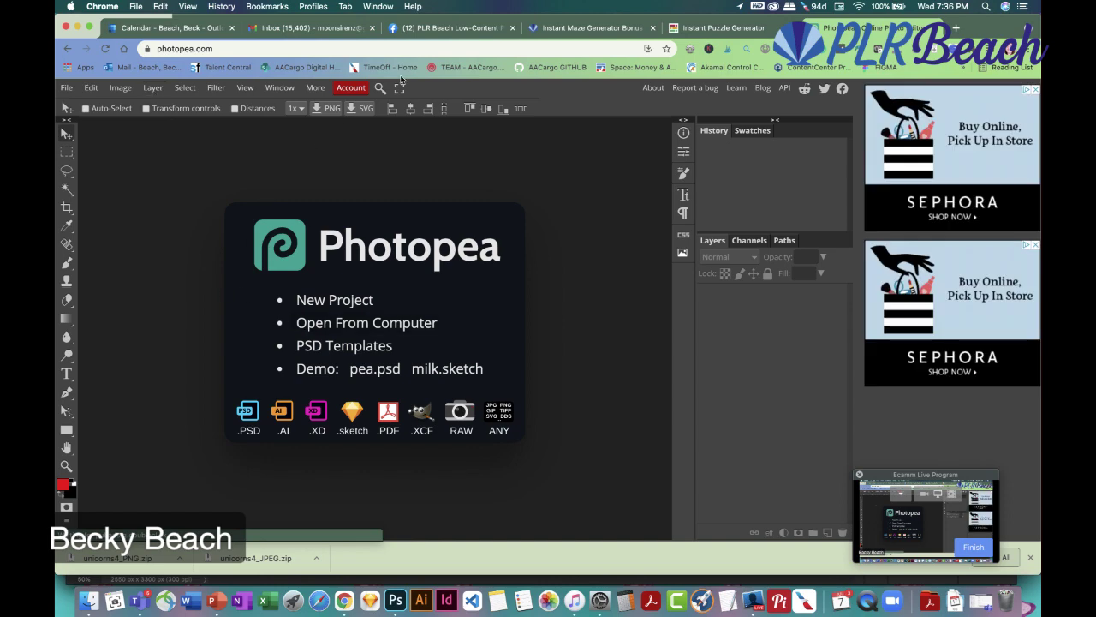
Return to the PLR Beach Facebook group and read the viewers' comments under the live video
click(406, 28)
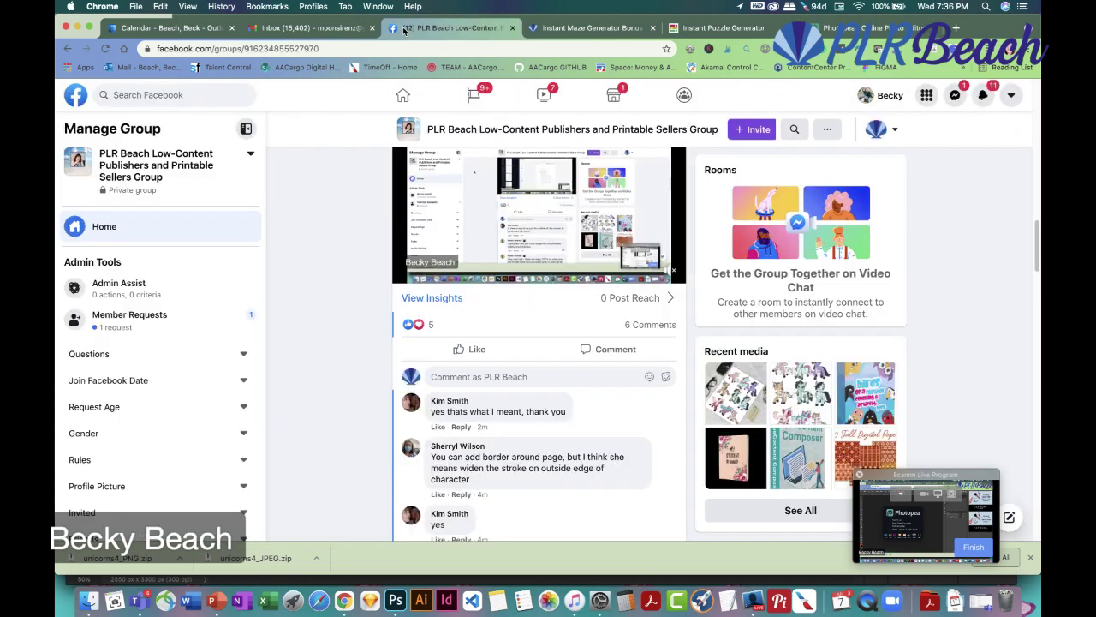
scroll(297, 287, down, 2)
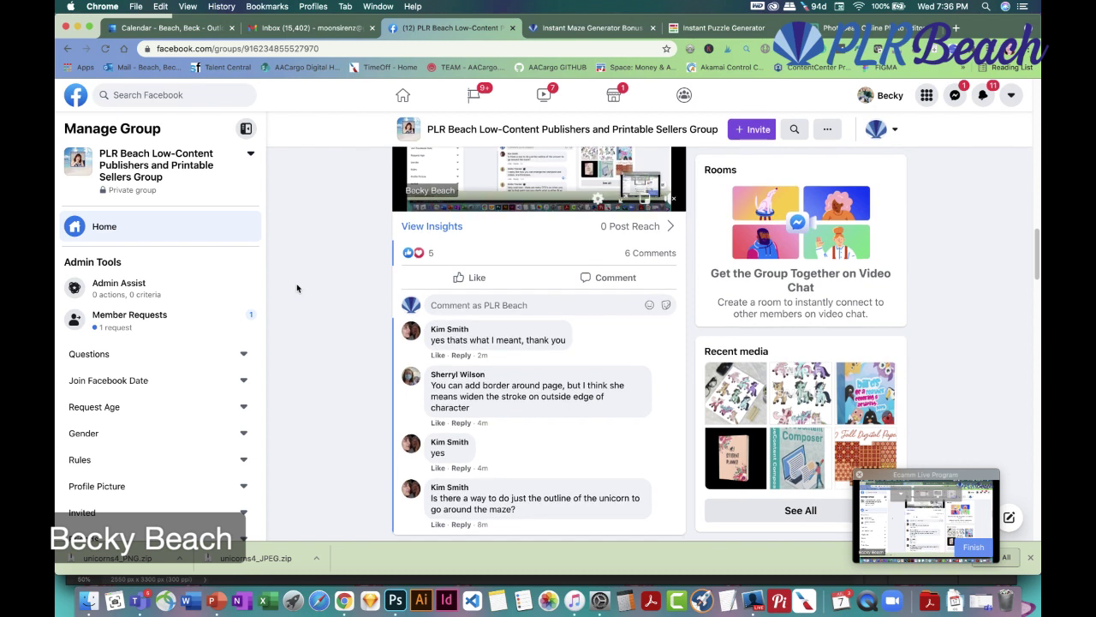
scroll(295, 295, down, 1)
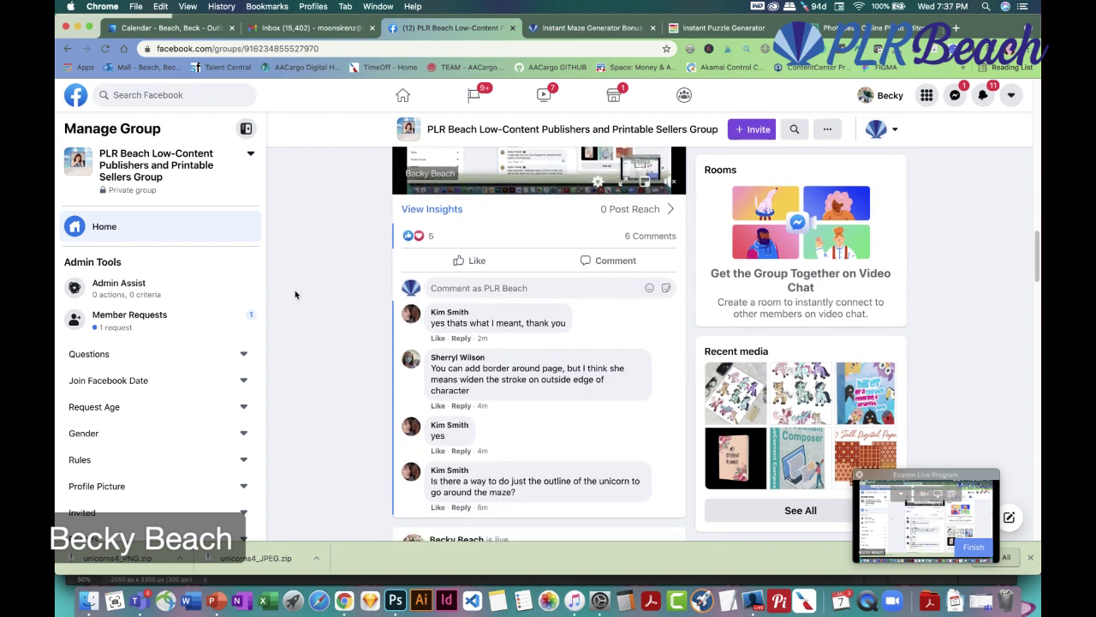
scroll(300, 301, down, 1)
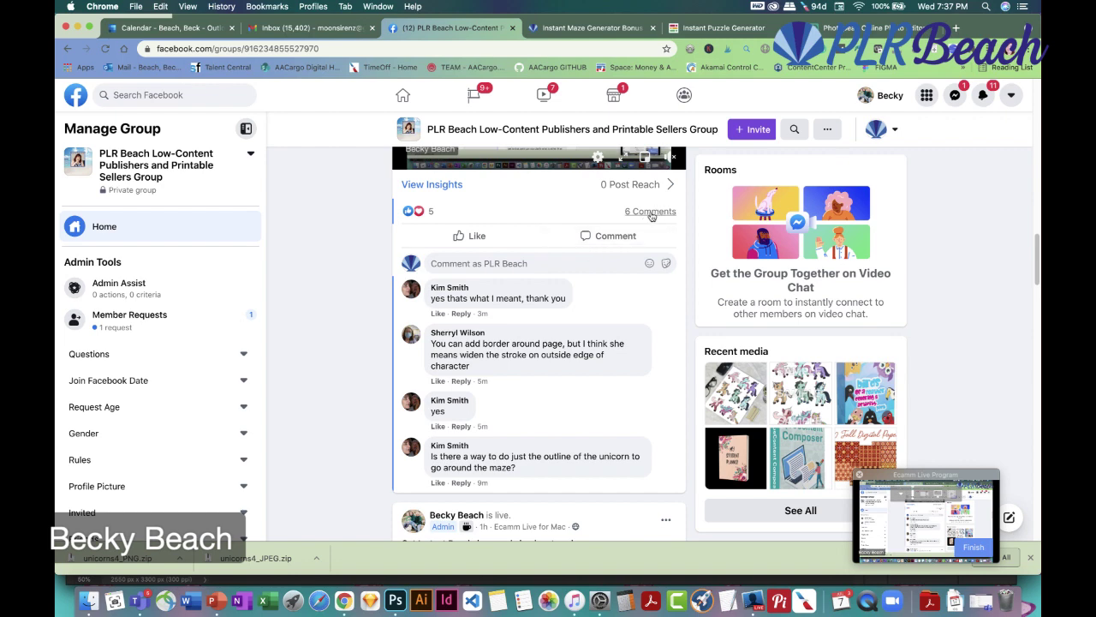
scroll(557, 383, down, 1)
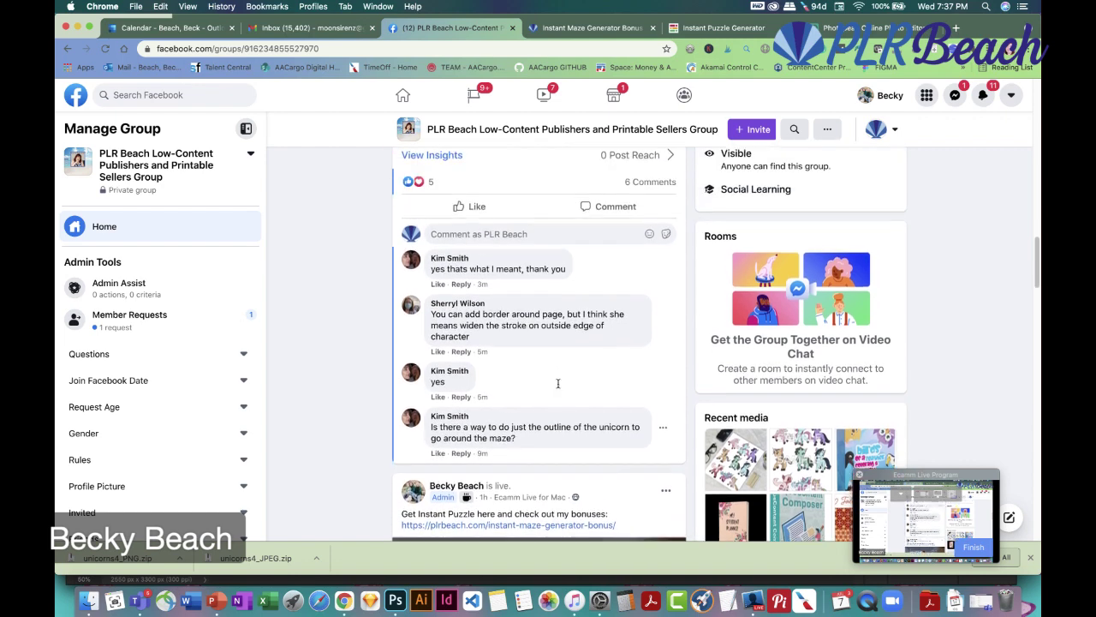
Reload the Facebook group page, and switch to Ecamm Live to read back through the earlier viewer comments on the broadcast
scroll(557, 383, up, 1)
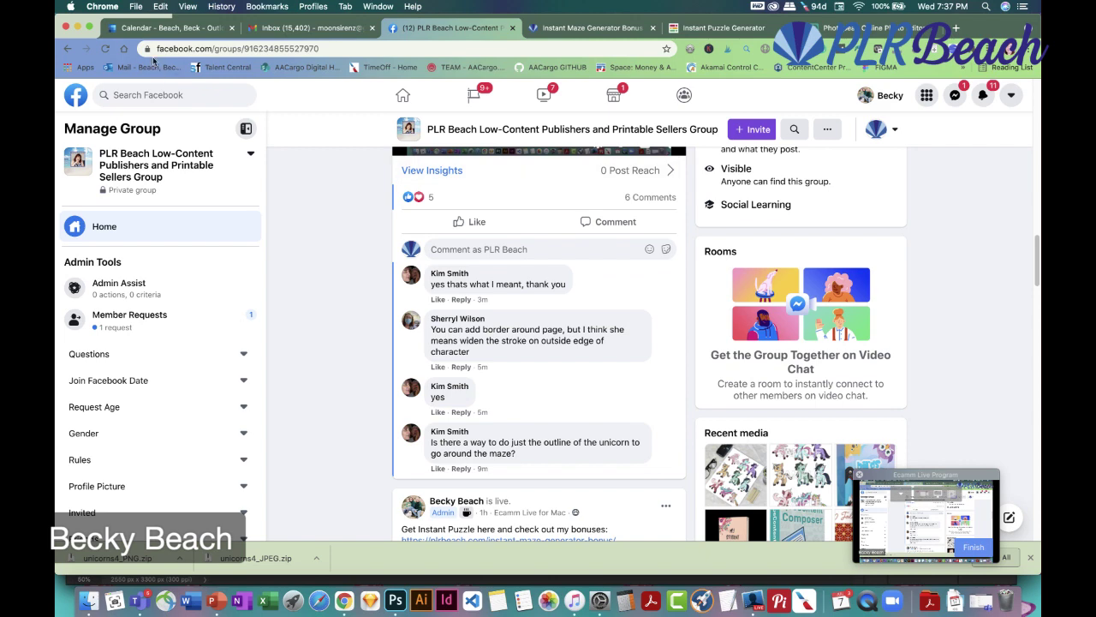
click(104, 50)
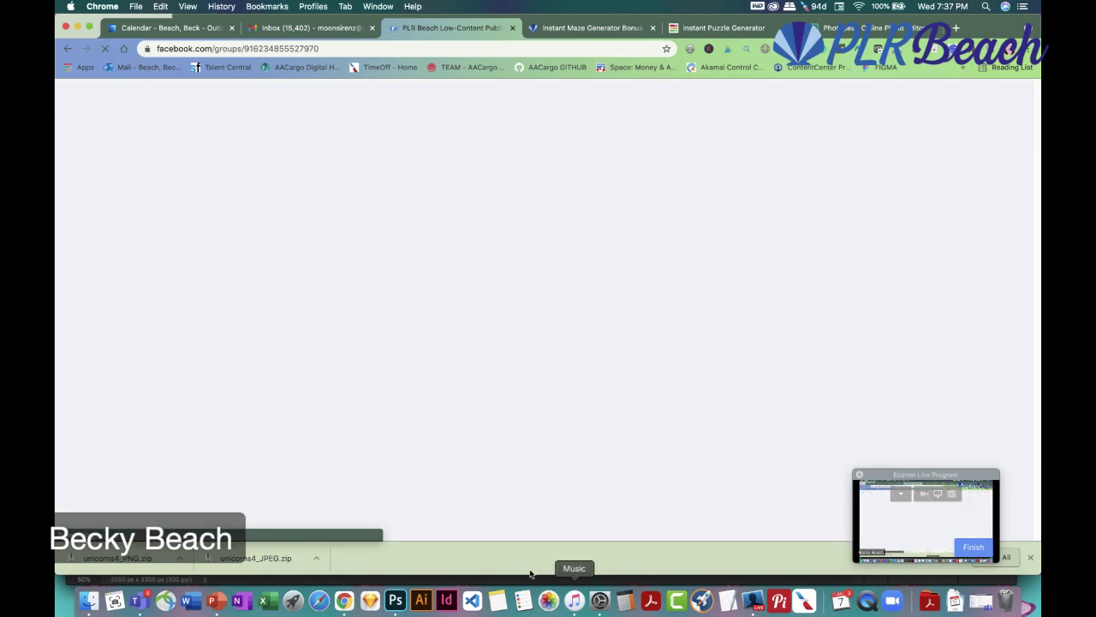
click(753, 601)
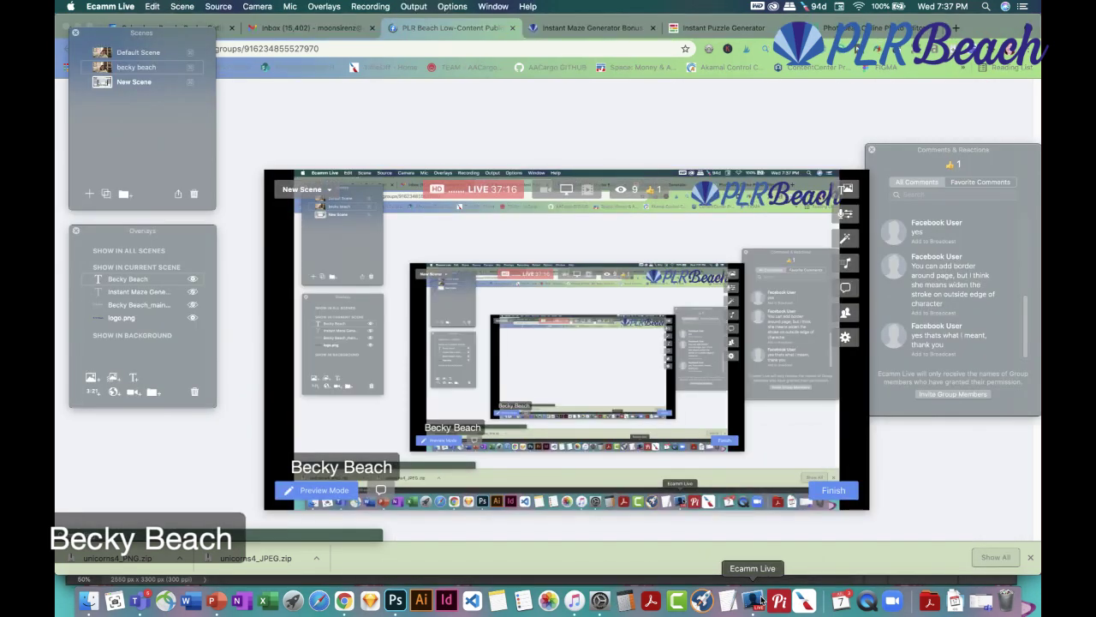
drag(1025, 330, 1020, 281)
scroll(1020, 275, up, 2)
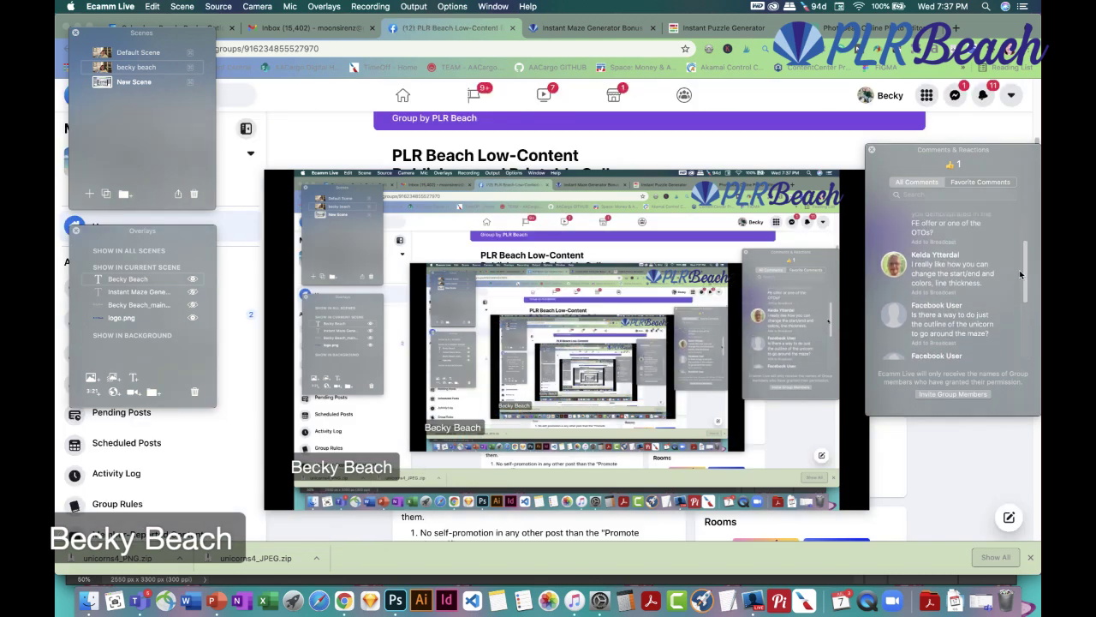
scroll(1019, 268, up, 1)
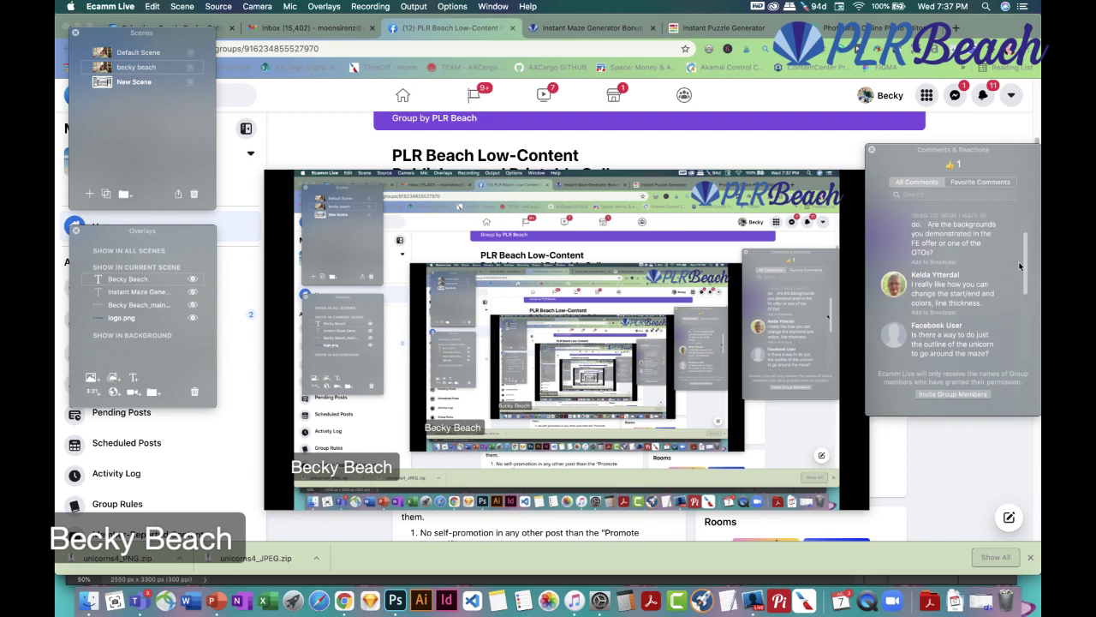
scroll(1019, 266, up, 1)
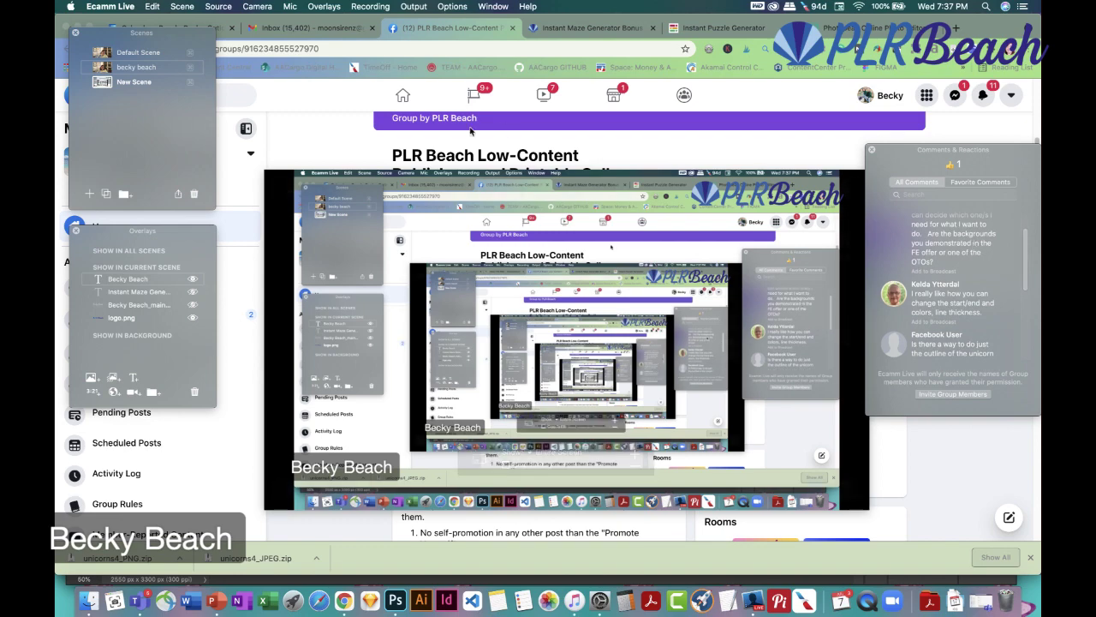
mouse_move(581, 204)
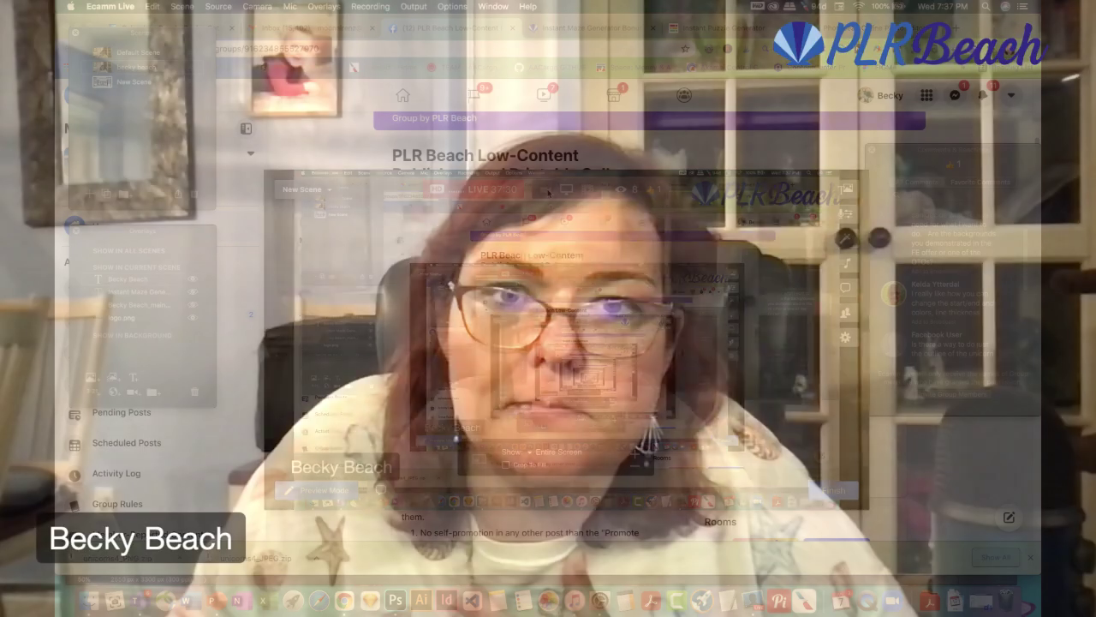